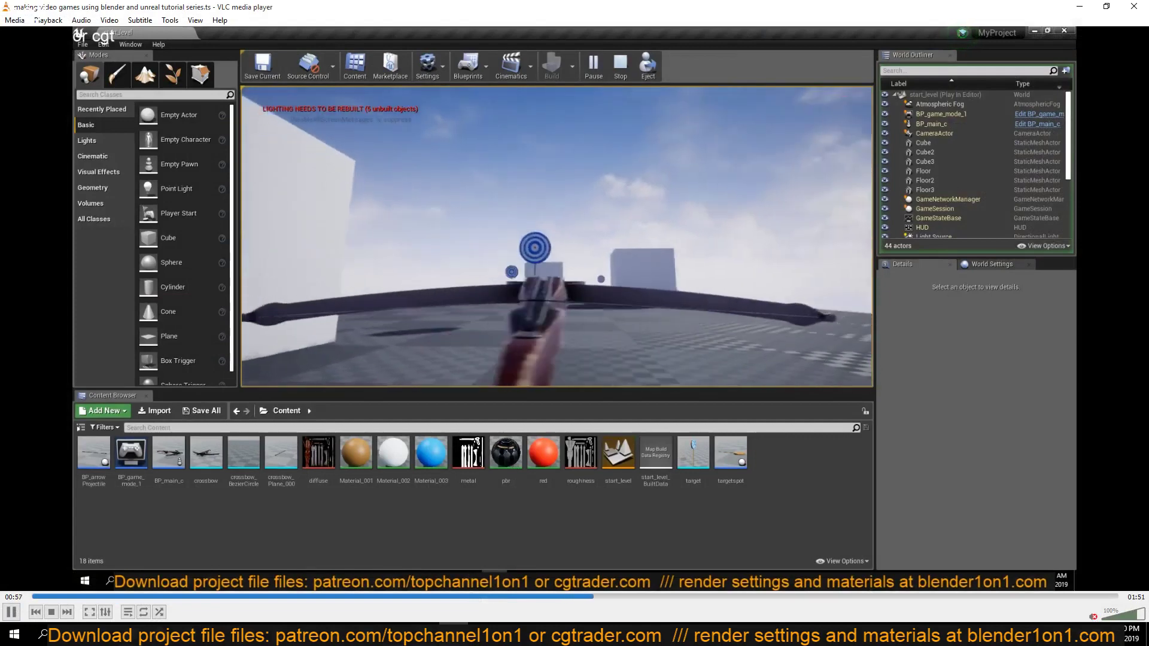
Pause the gameplay preview video, shrink its player window and minimize it to switch to Blender
key(space)
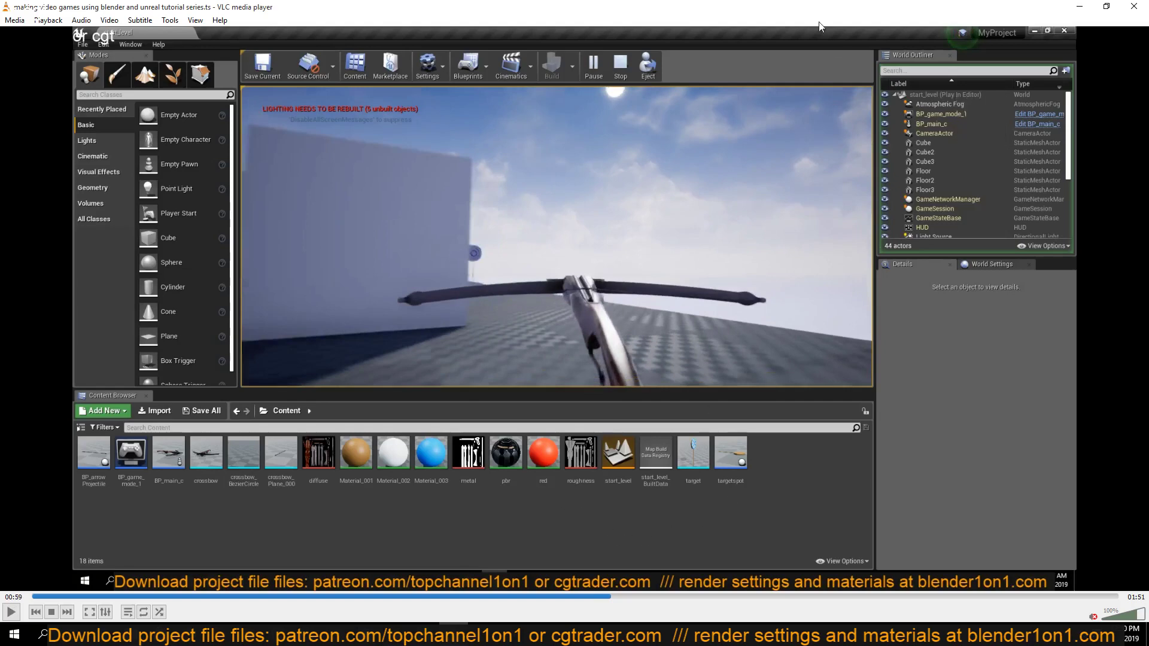
double_click(493, 6)
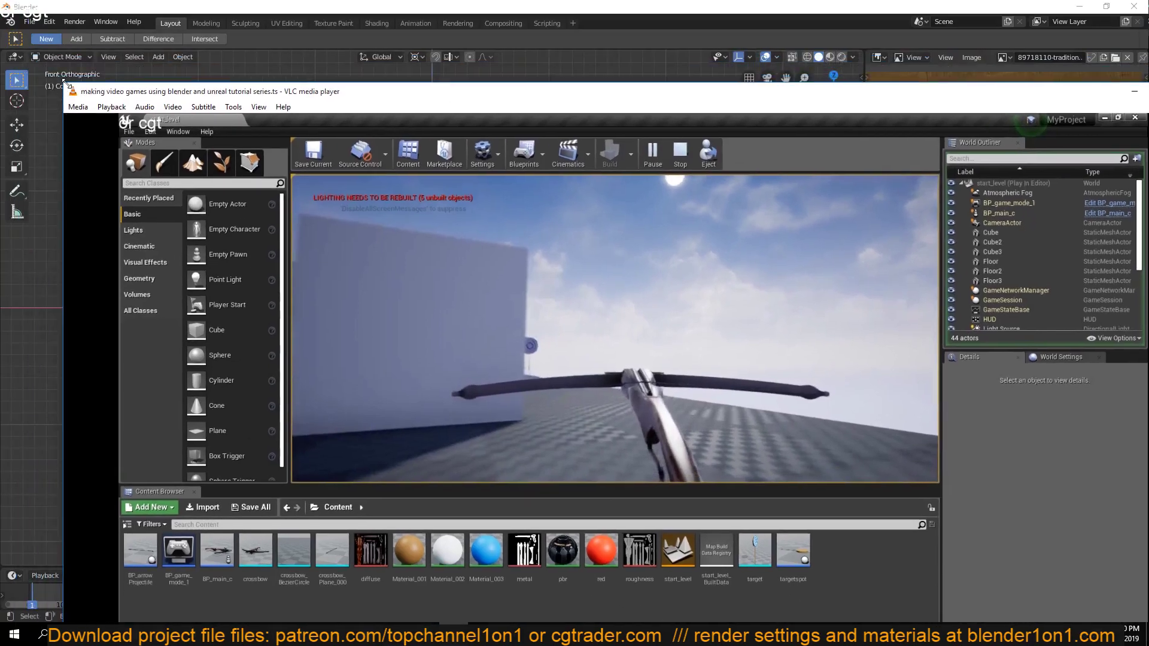
drag(61, 116, 431, 245)
drag(512, 229, 409, 152)
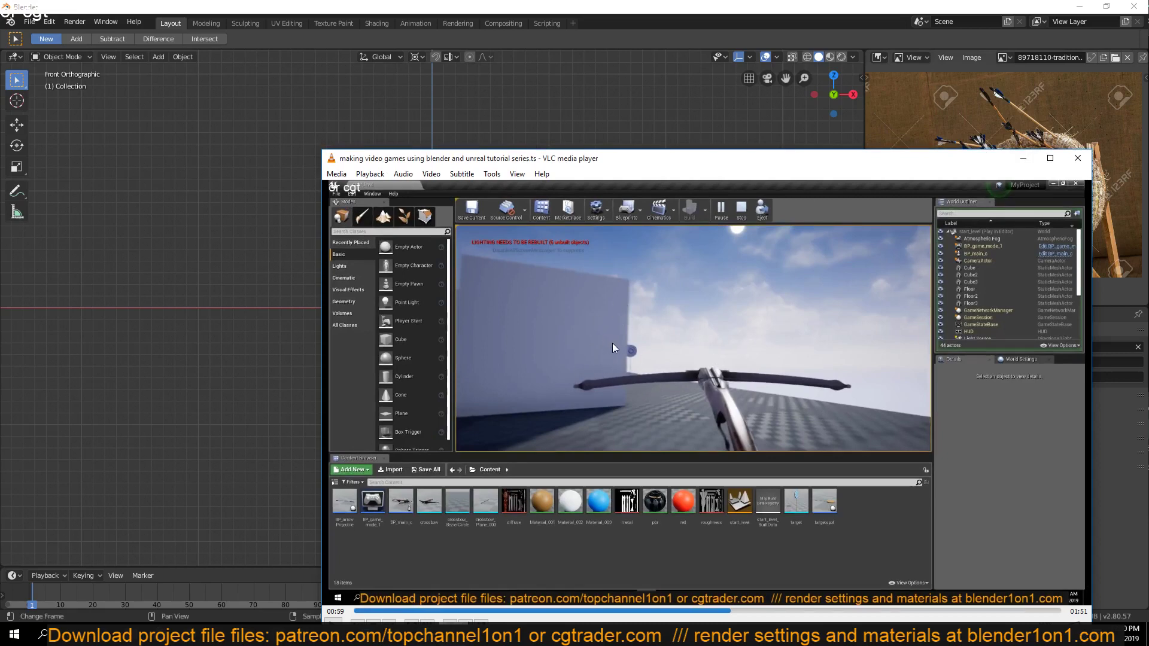
click(1024, 158)
Examine the coiled straw archery target in the reference photo
middle_drag(1012, 177, 986, 160)
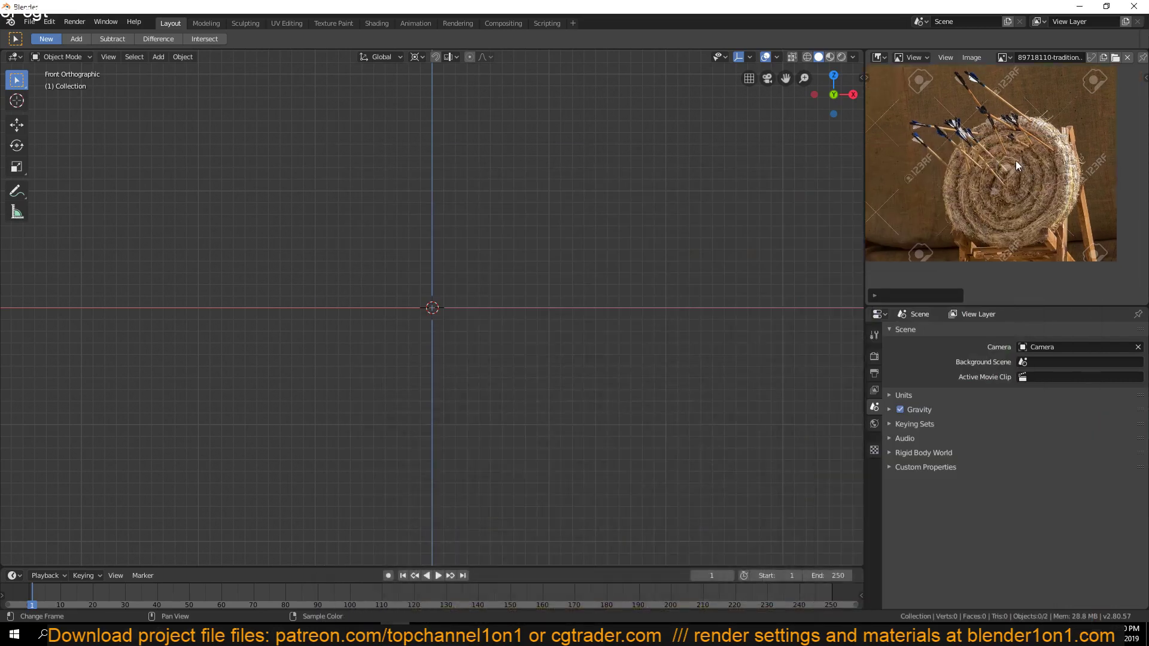
scroll(1018, 177, up, 2)
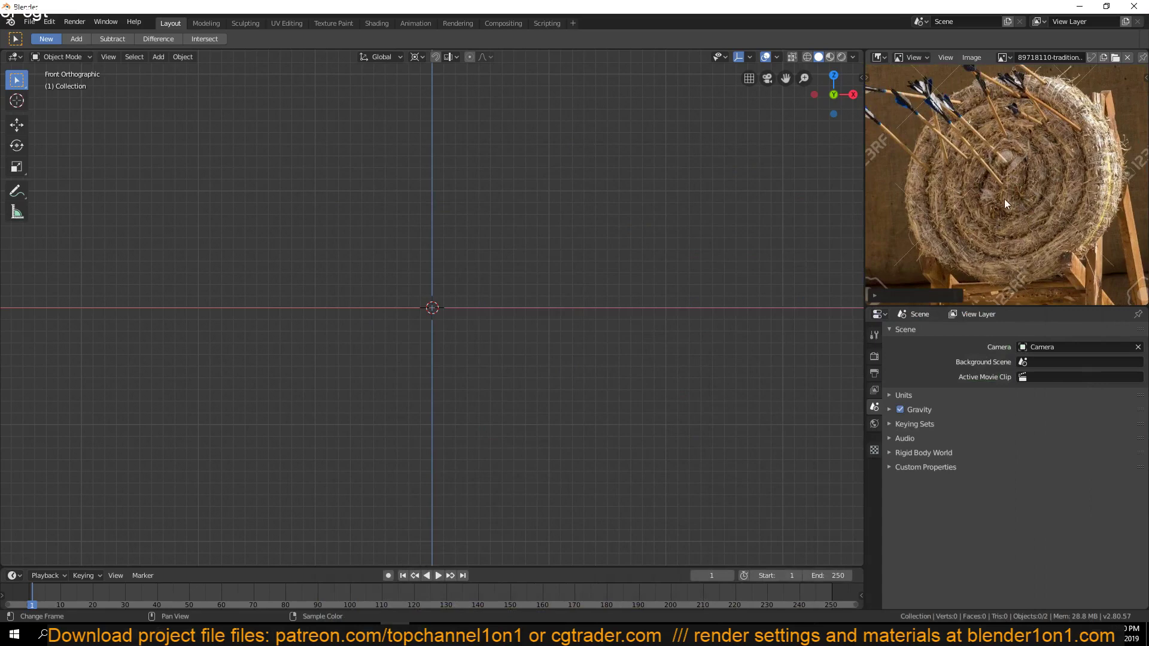
middle_drag(1004, 199, 967, 171)
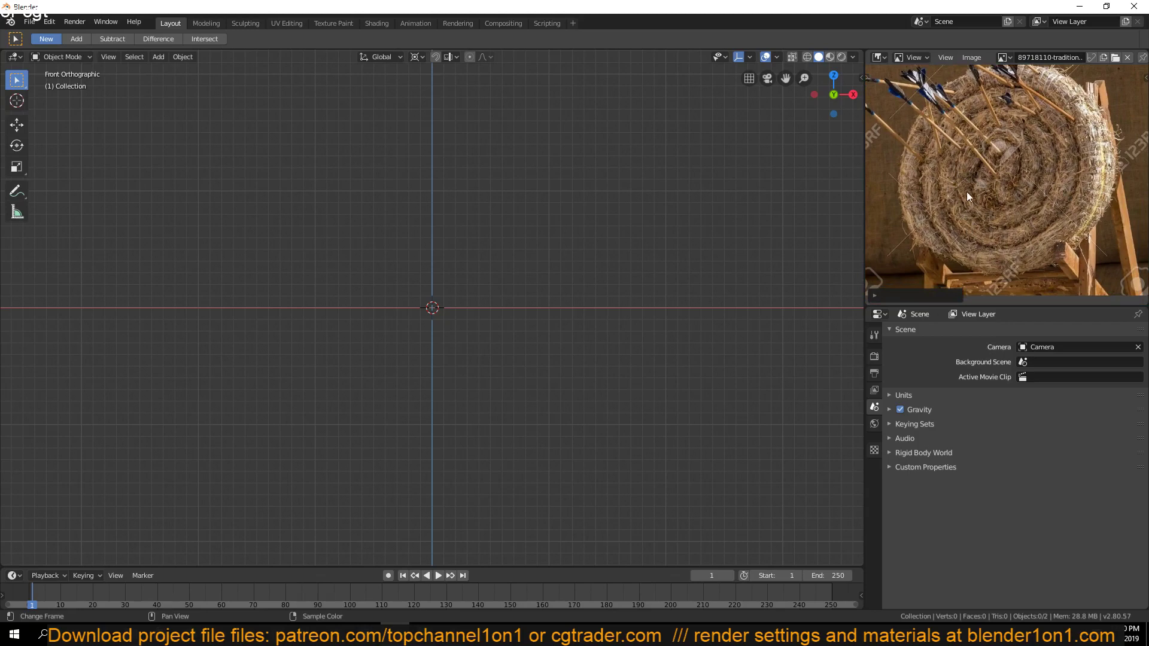
middle_drag(976, 192, 971, 191)
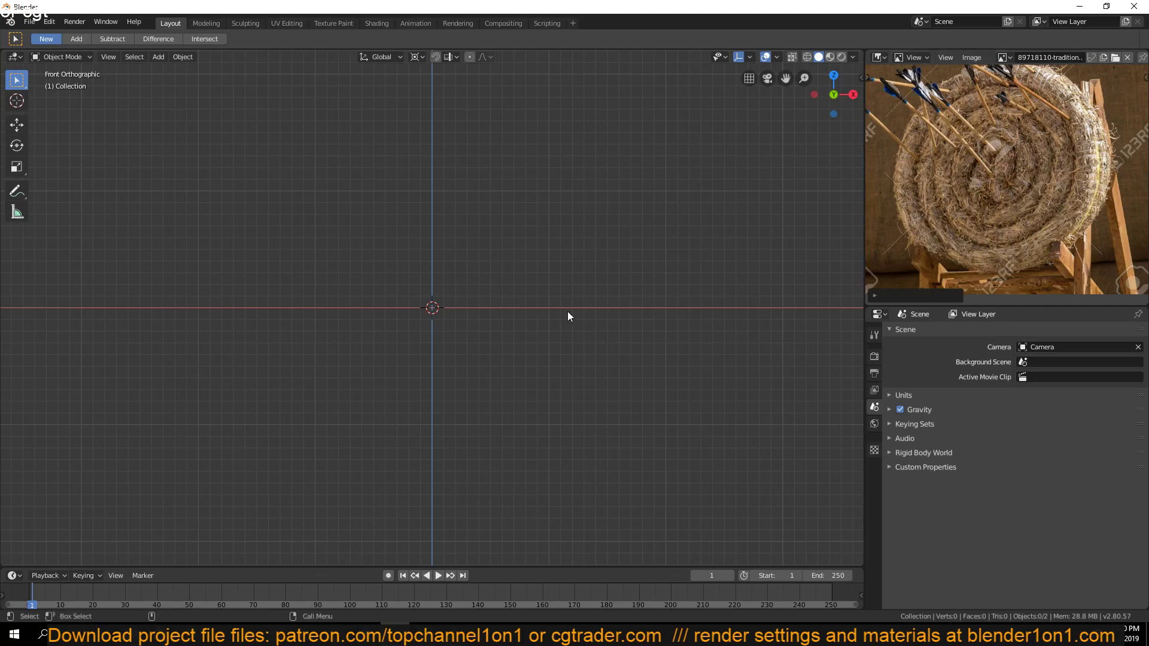
shift+middle_drag(470, 339, 467, 312)
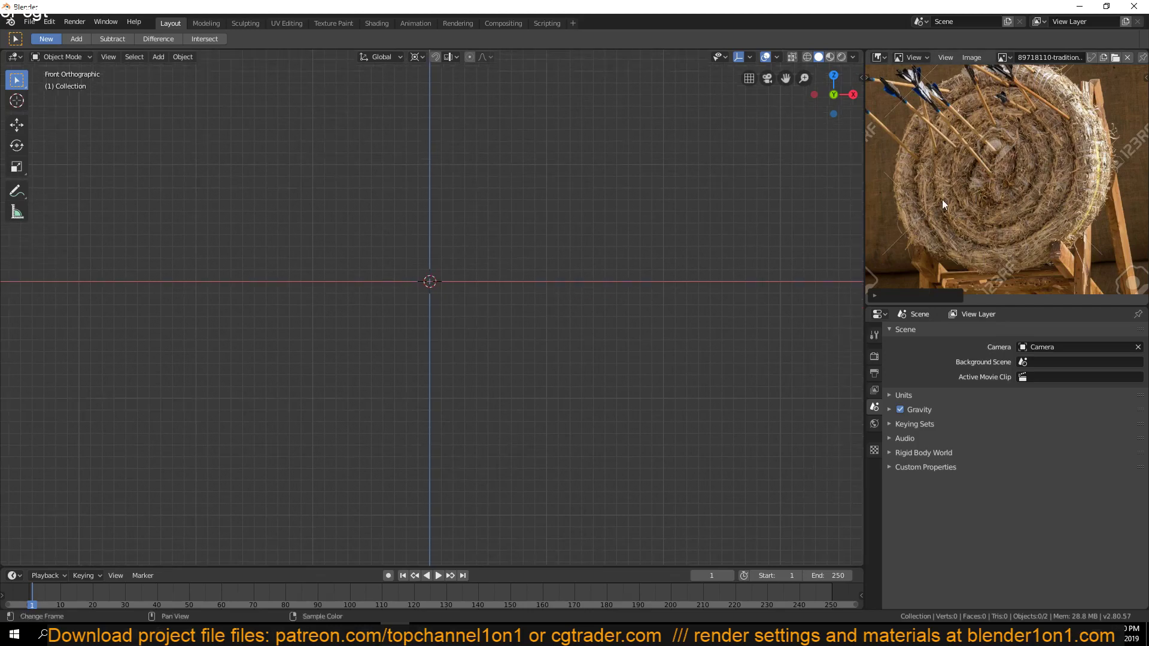
scroll(947, 209, down, 2)
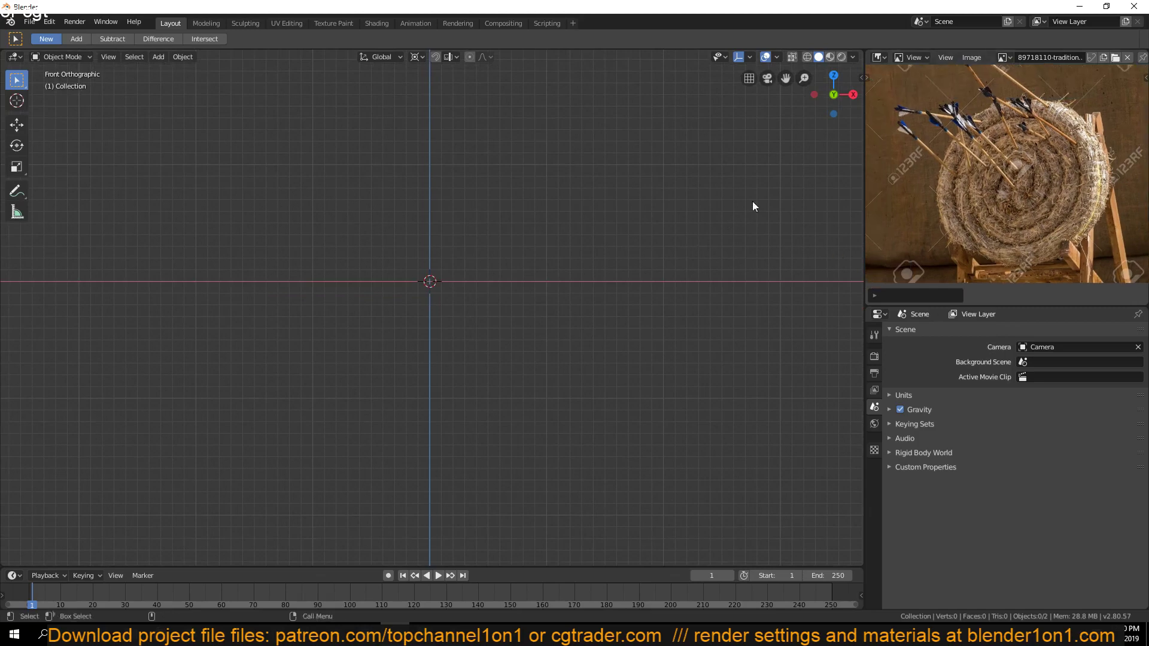
Start the Shortcut VUr key display in the 3D viewport and set its dock side to Right
key(n)
click(855, 108)
click(829, 90)
click(813, 108)
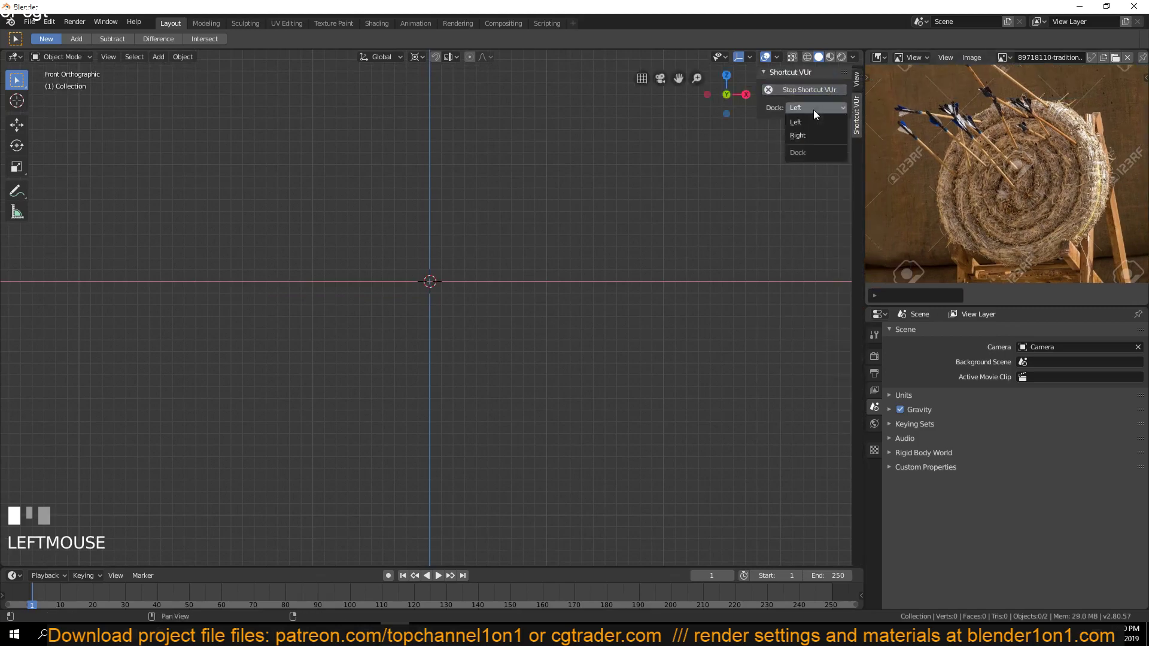
click(807, 142)
key(n)
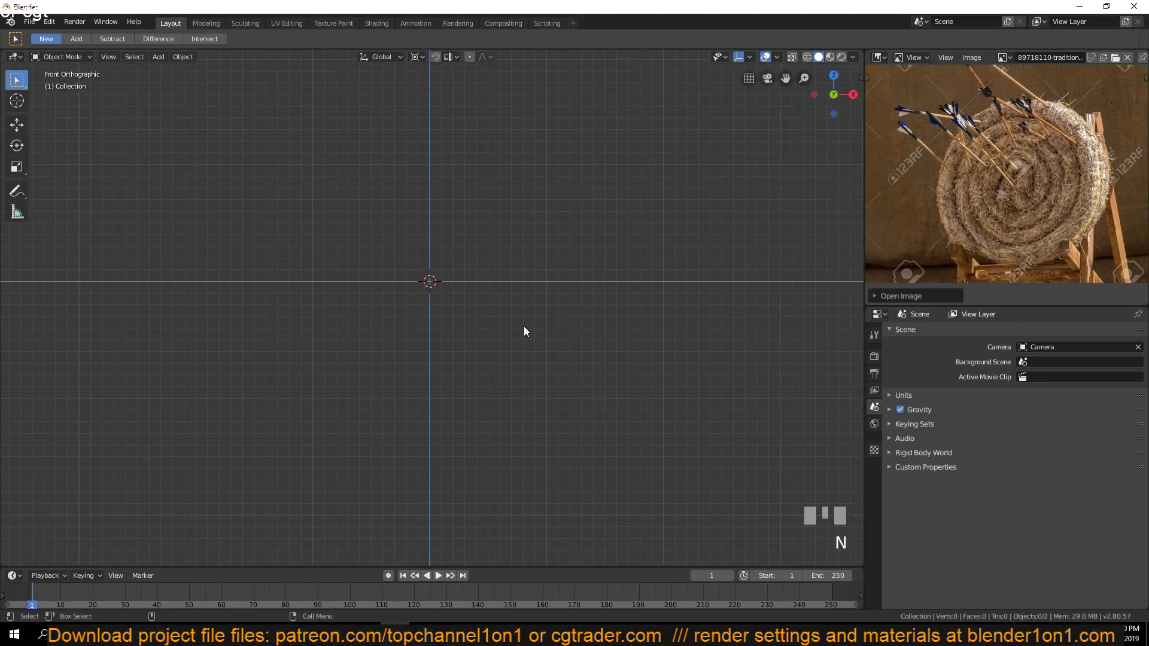
Replay a short part of the gameplay preview video in VLC to look at the targets, and return to Blender
scroll(501, 280, up, 1)
shift+middle_drag(490, 310, 472, 353)
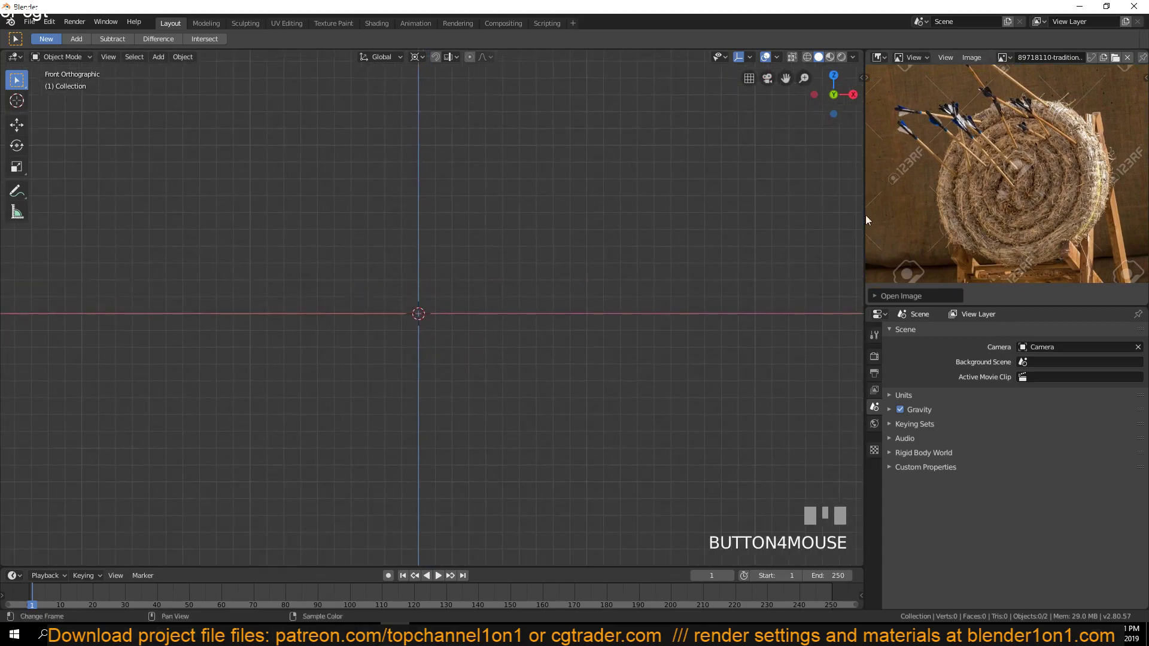
click(455, 635)
key(space)
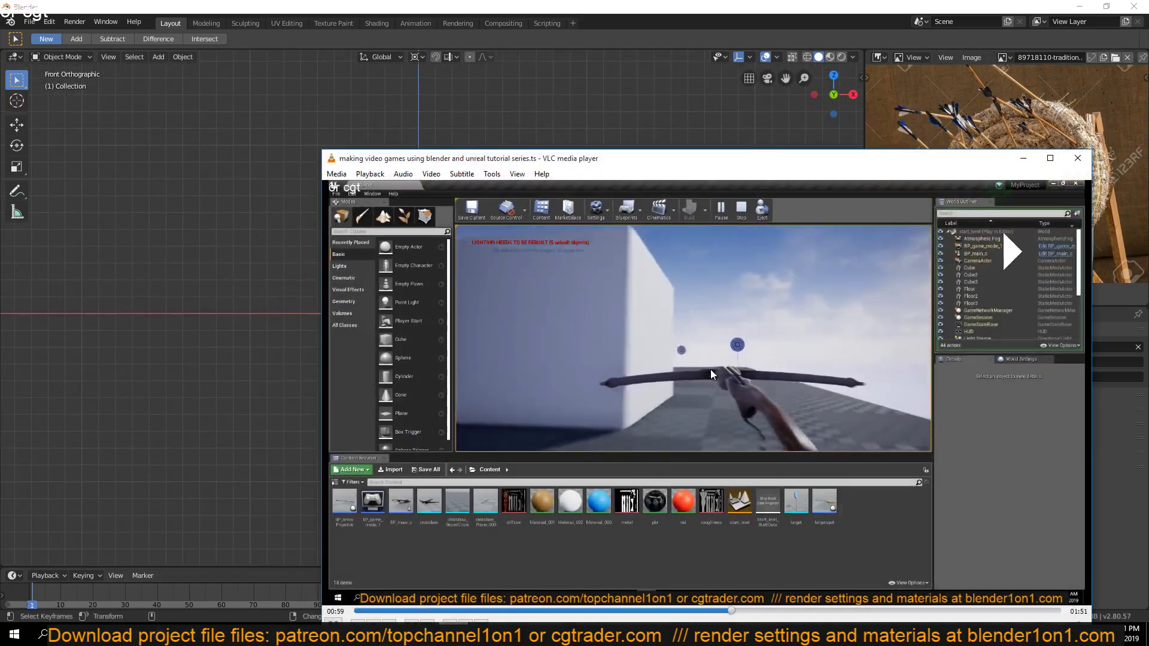
key(space)
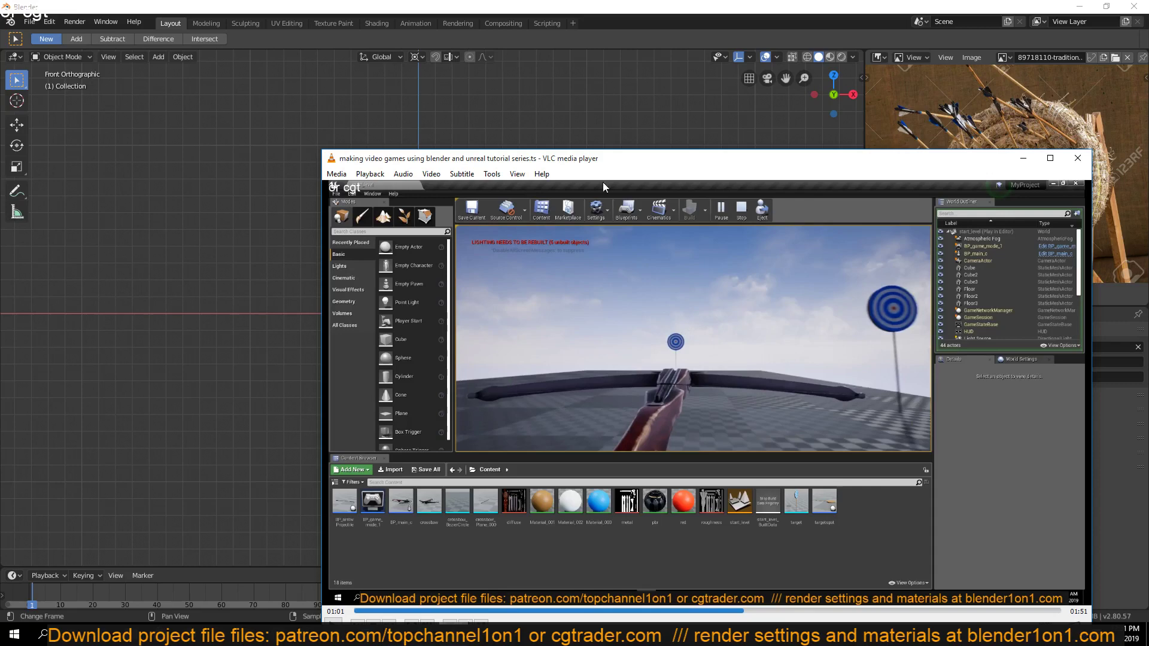
click(620, 106)
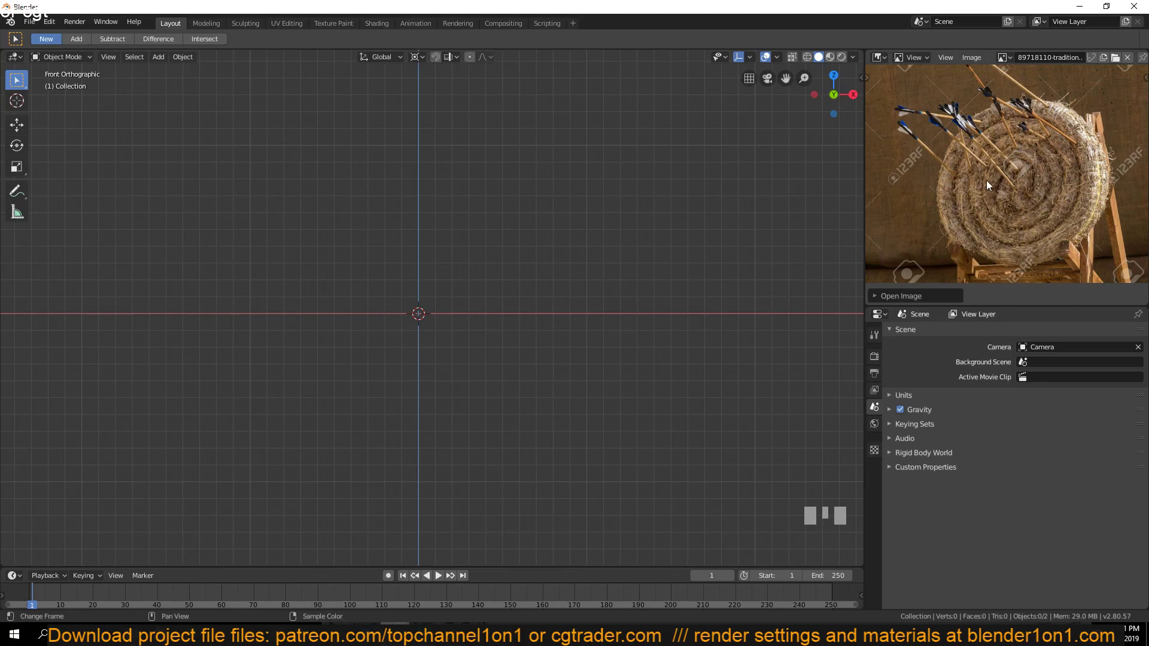
Add a 2 m plane mesh at the origin and view it from above
key(shift+a)
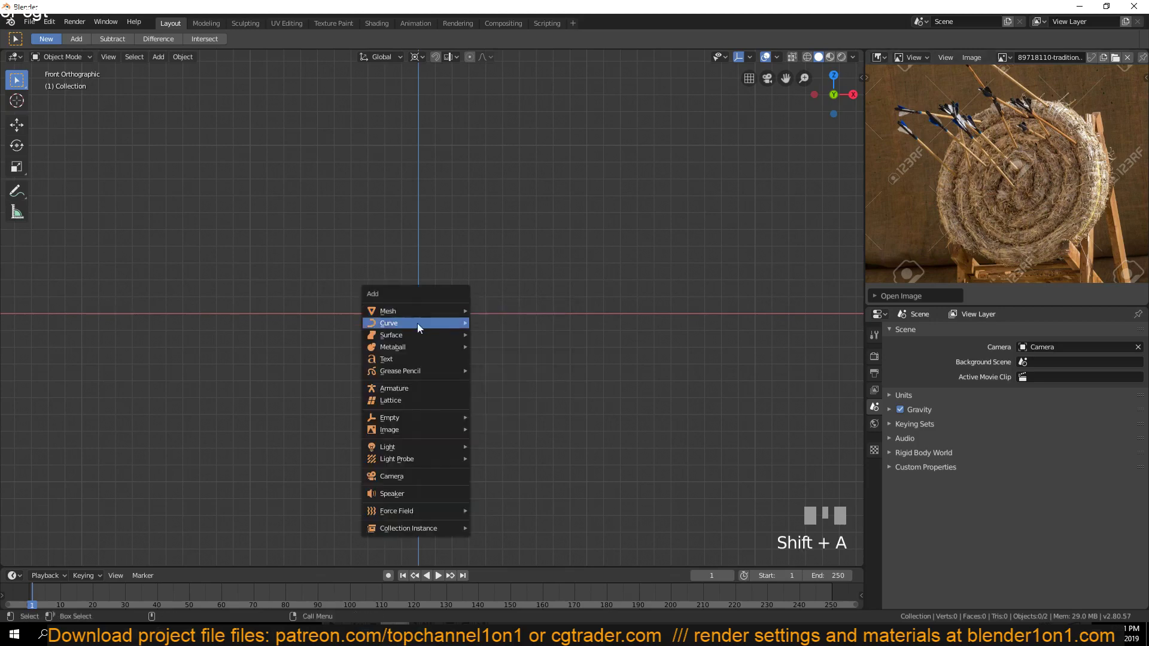
mouse_move(448, 310)
click(483, 311)
scroll(483, 311, down, 4)
key(KP_7)
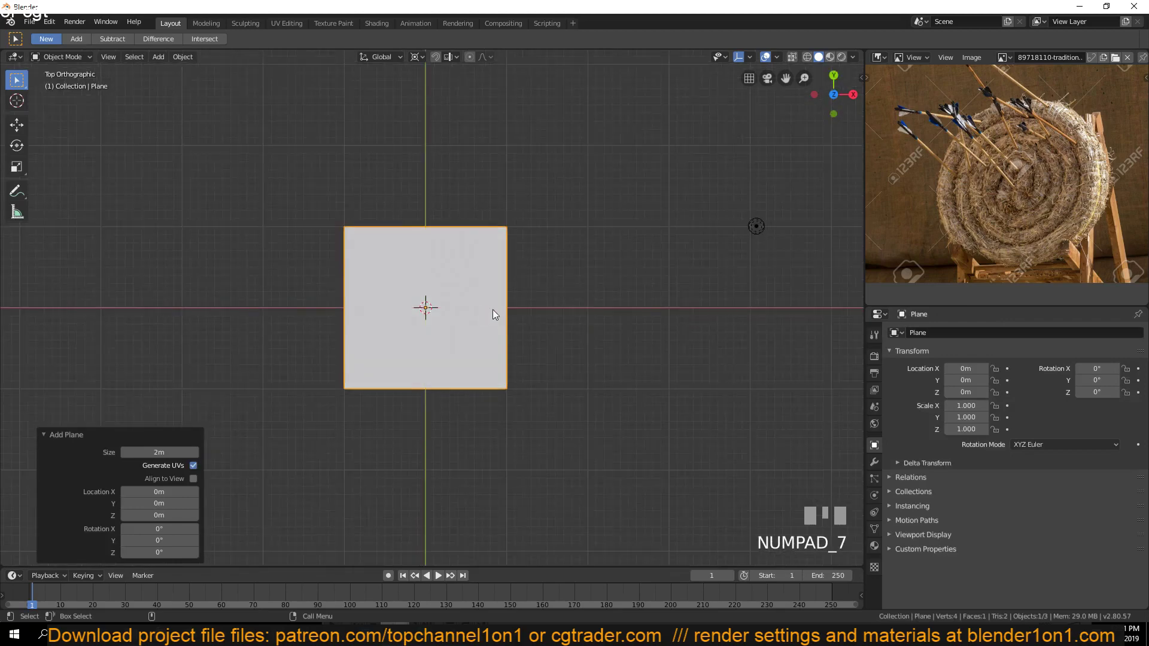
Add a Screw modifier to the plane
key(Tab)
shift+click(344, 227)
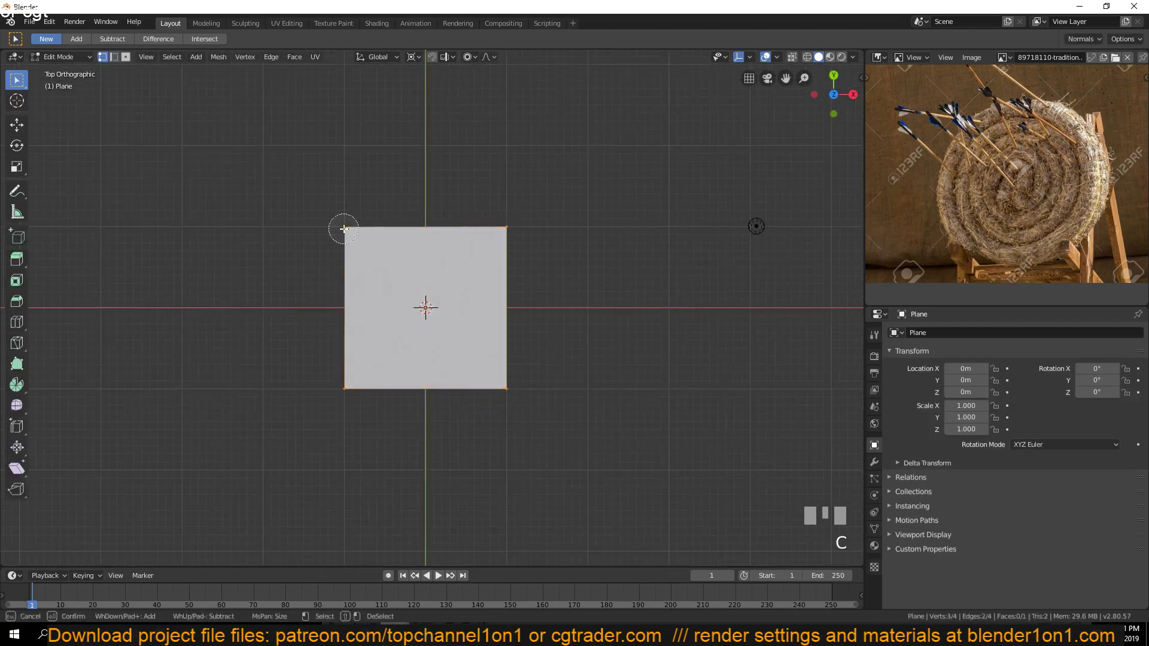
right_click(440, 241)
key(Tab)
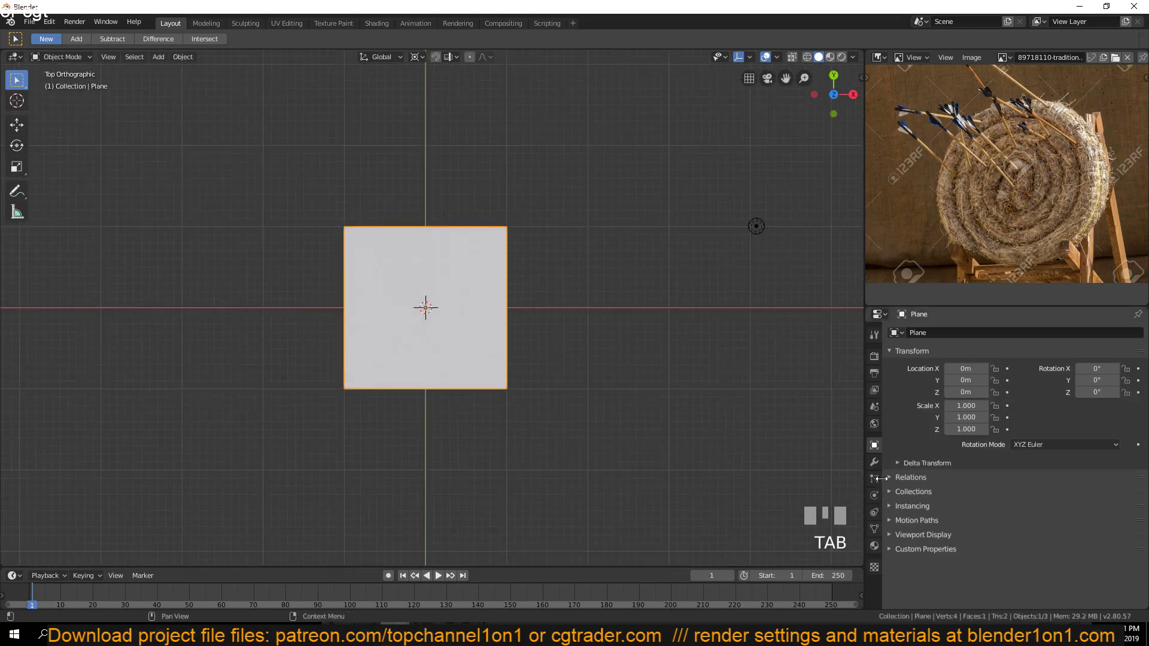
click(875, 462)
click(983, 333)
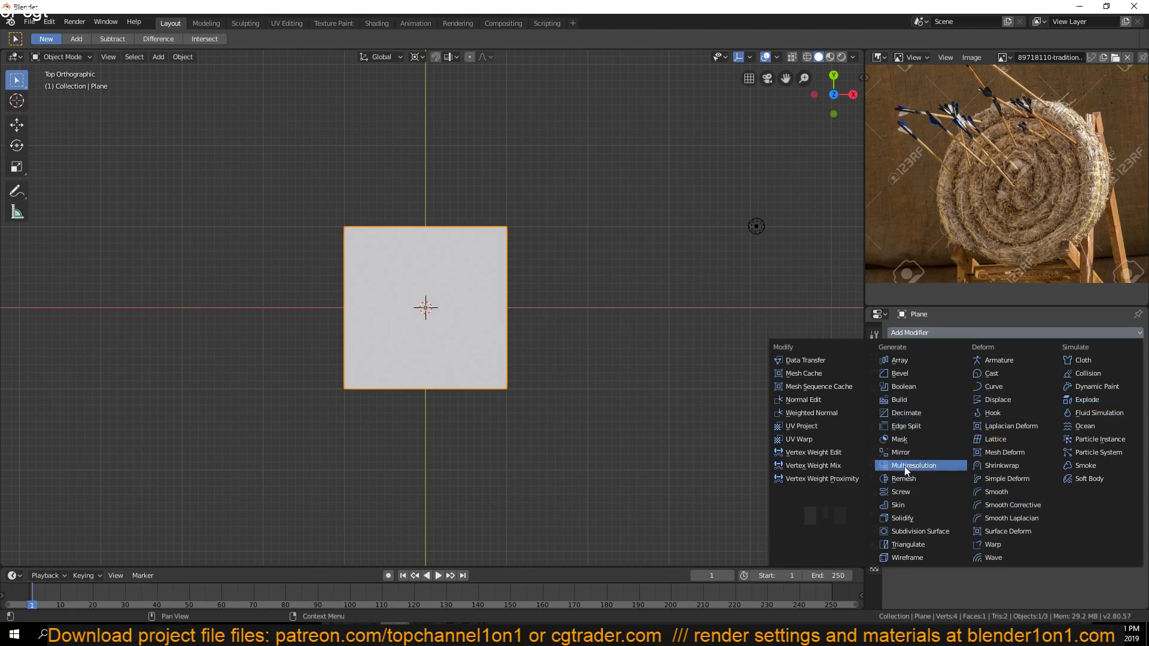
click(906, 491)
Move all of the plane's vertices about 3.35 m along the negative X axis in Edit Mode
key(Tab)
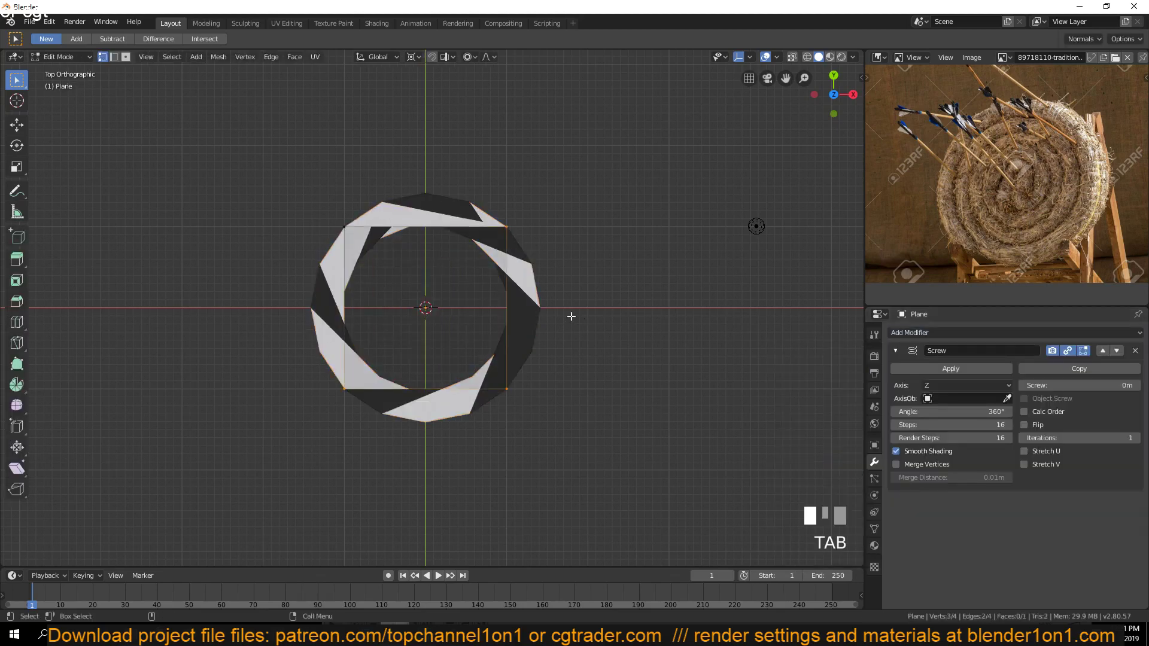
key(a)
key(g)
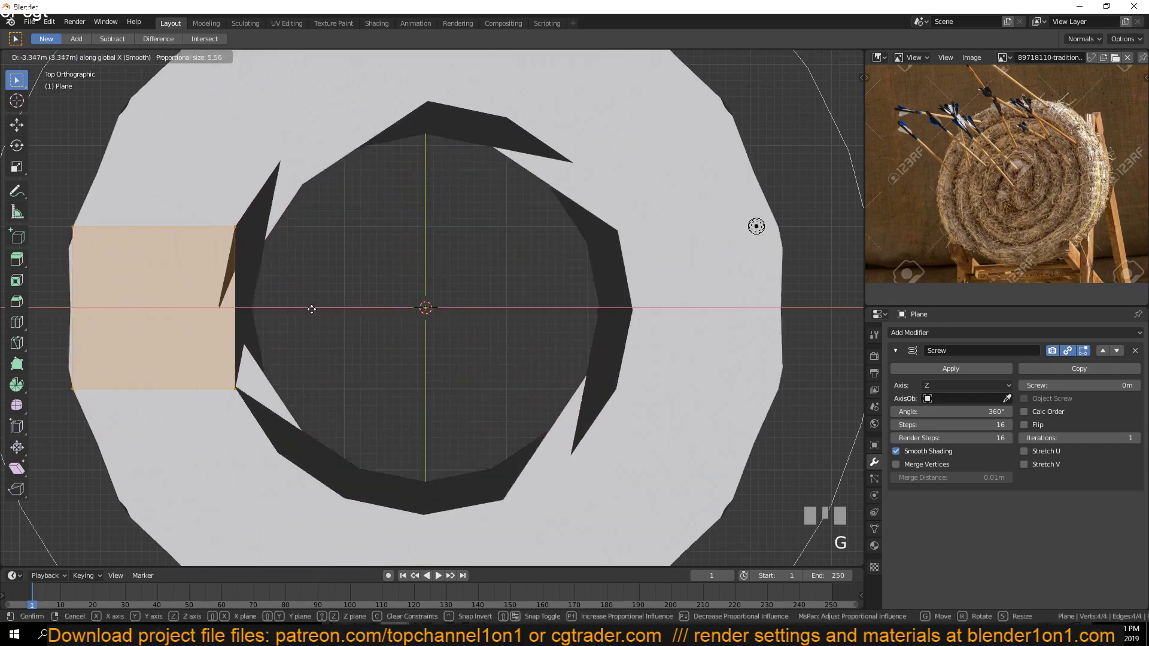
click(418, 362)
Set the Screw modifier's screw offset to 4.5 m and its angle to 1069°
key(Tab)
key(grave)
middle_drag(418, 362, 820, 399)
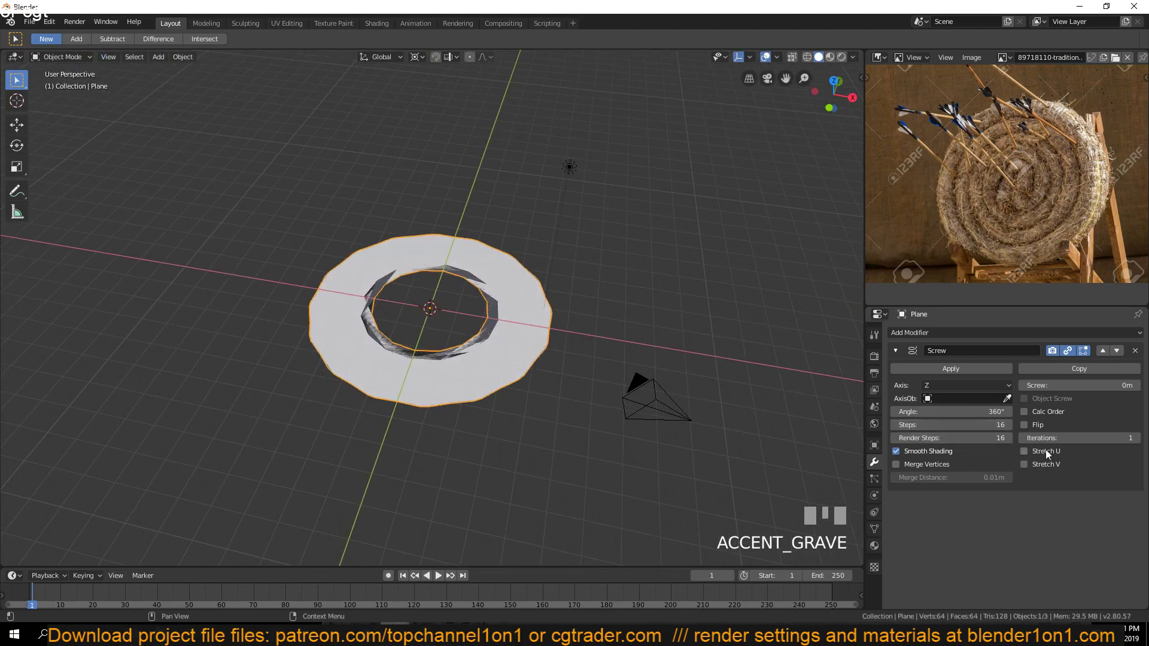
drag(1078, 386, 1107, 386)
middle_drag(719, 354, 516, 289)
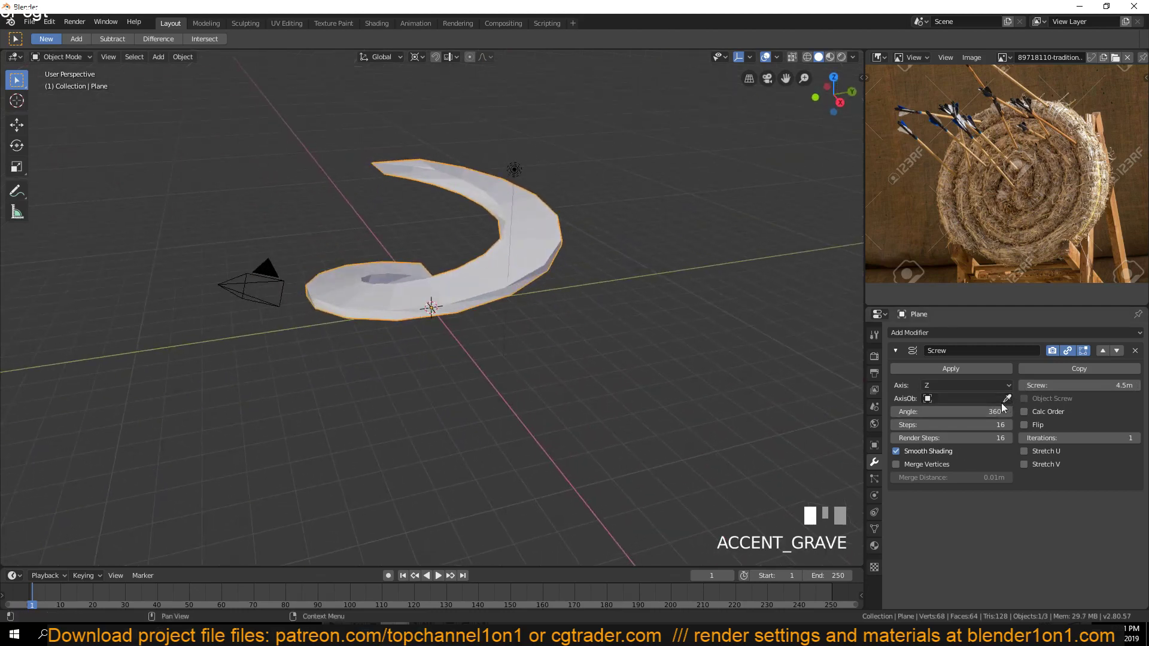
drag(949, 412, 1060, 412)
Delete the two vertices on the plane's inner edge, nearest the screw axis, in wireframe view
key(KP_7)
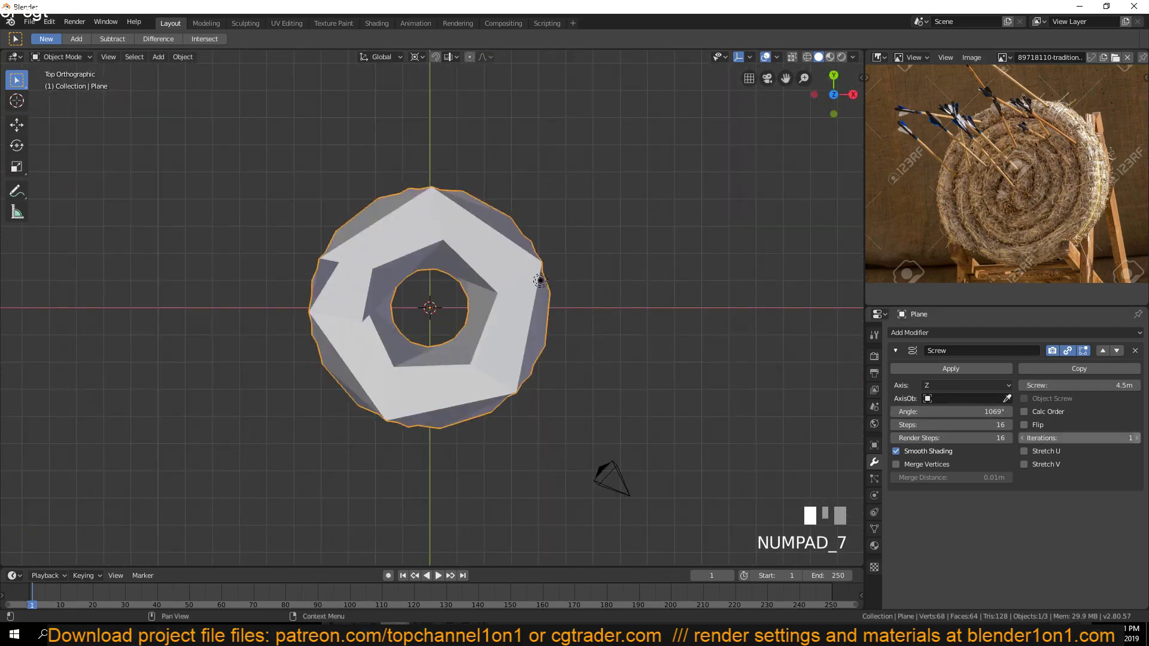
key(Tab)
key(z)
alt+click(366, 303)
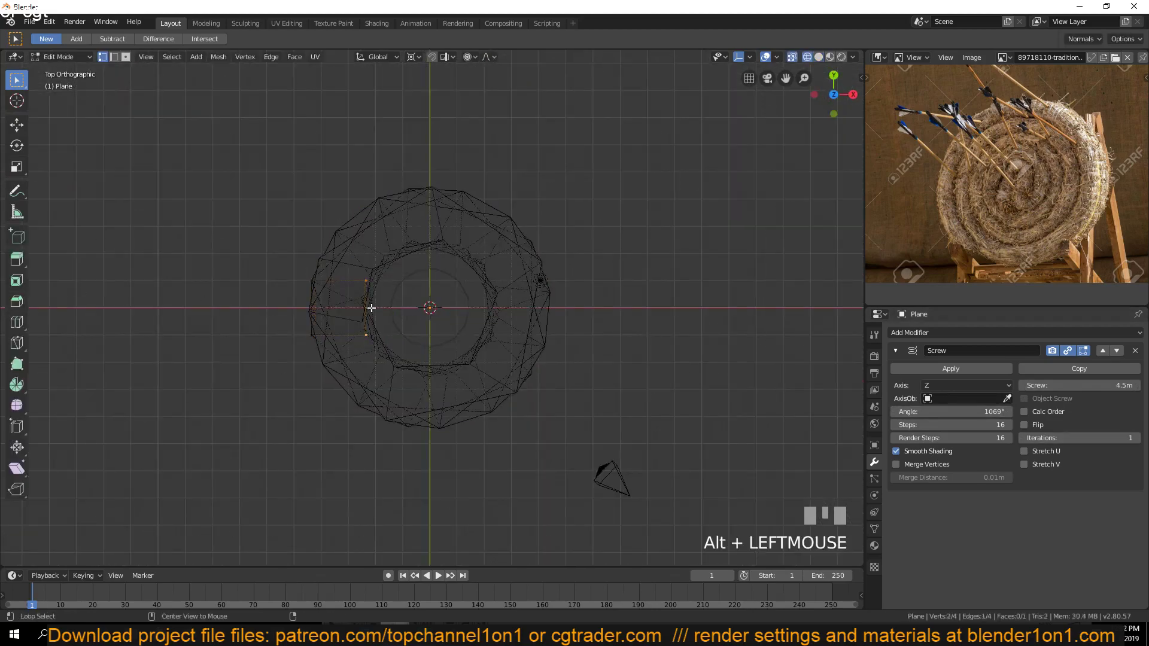
key(x)
click(376, 298)
key(Tab)
key(z)
key(grave)
mouse_move(601, 379)
middle_down()
mouse_move(478, 261)
mouse_move(337, 311)
middle_up()
Try deleting one of the two remaining vertices of the screw profile
key(Tab)
key(grave)
click(353, 276)
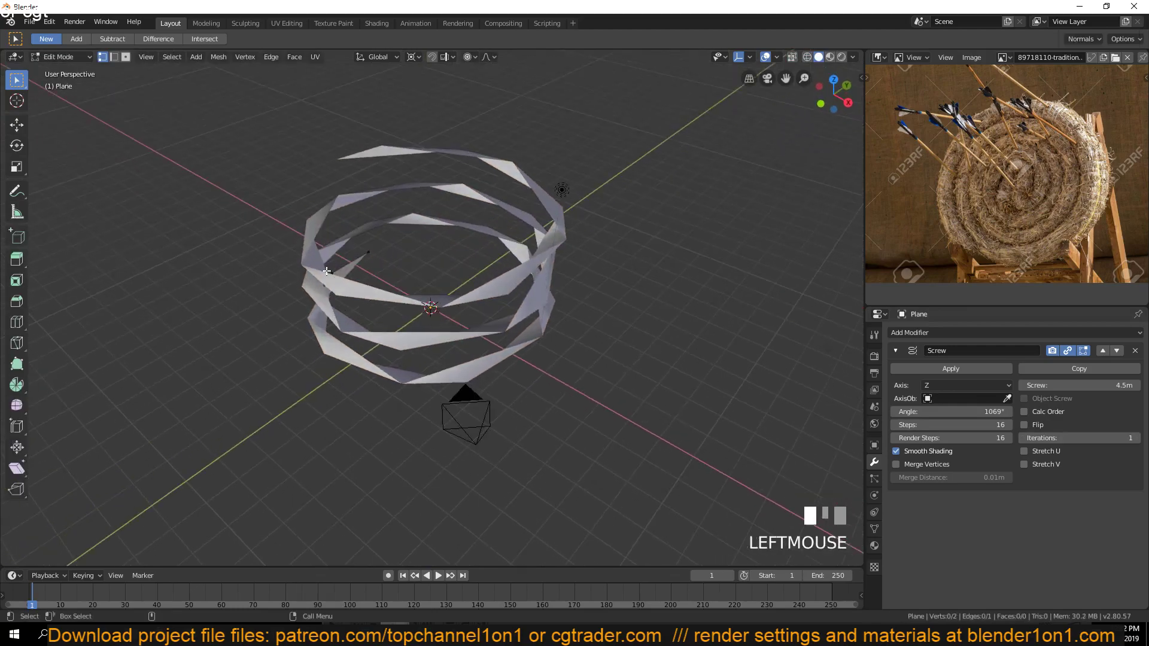
key(x)
click(333, 267)
key(Tab)
key(Tab)
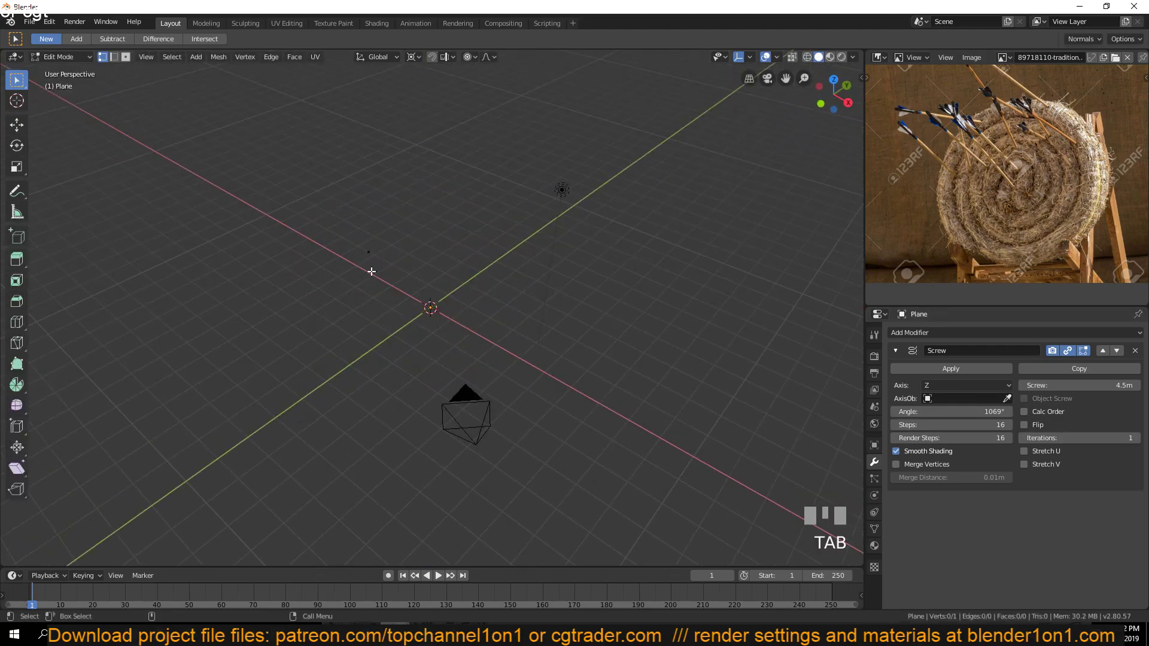
Undo the last vertex deletion and inspect the coil in Object Mode
key(ctrl+z)
key(ctrl+z)
key(Tab)
key(grave)
middle_drag(373, 276, 386, 147)
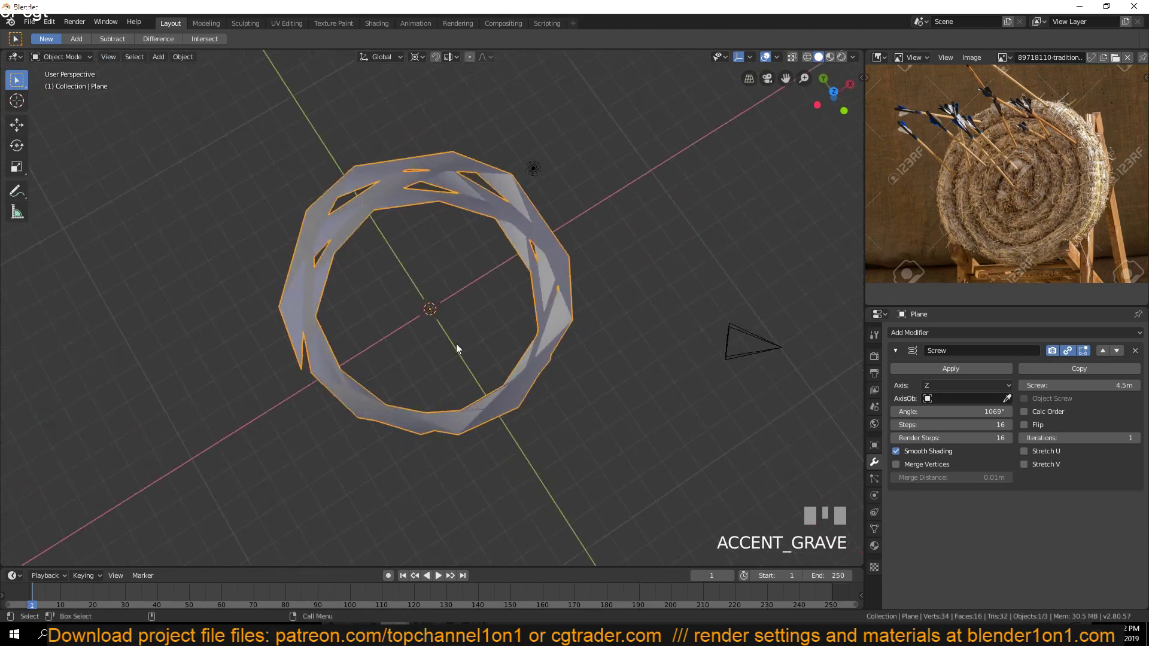
Delete the plane object with the Screw modifier
key(KP_1)
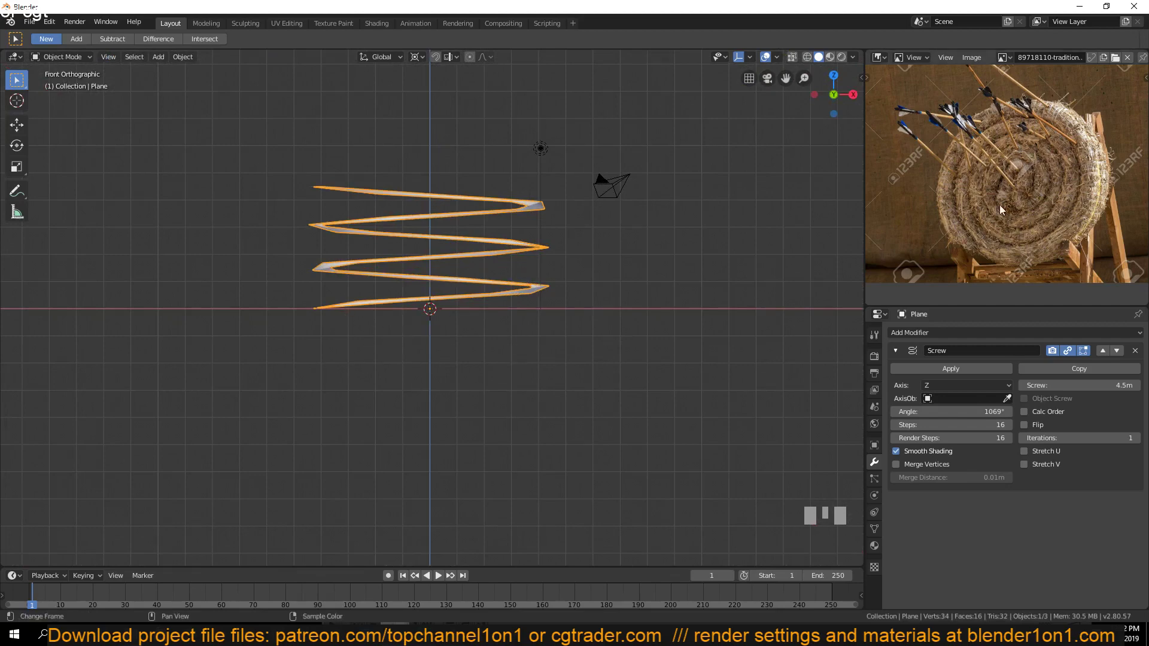
key(x)
click(444, 267)
Add a 32-vertex mesh circle with a 1 m radius at the origin and subdivide its edges with one cut
key(KP_7)
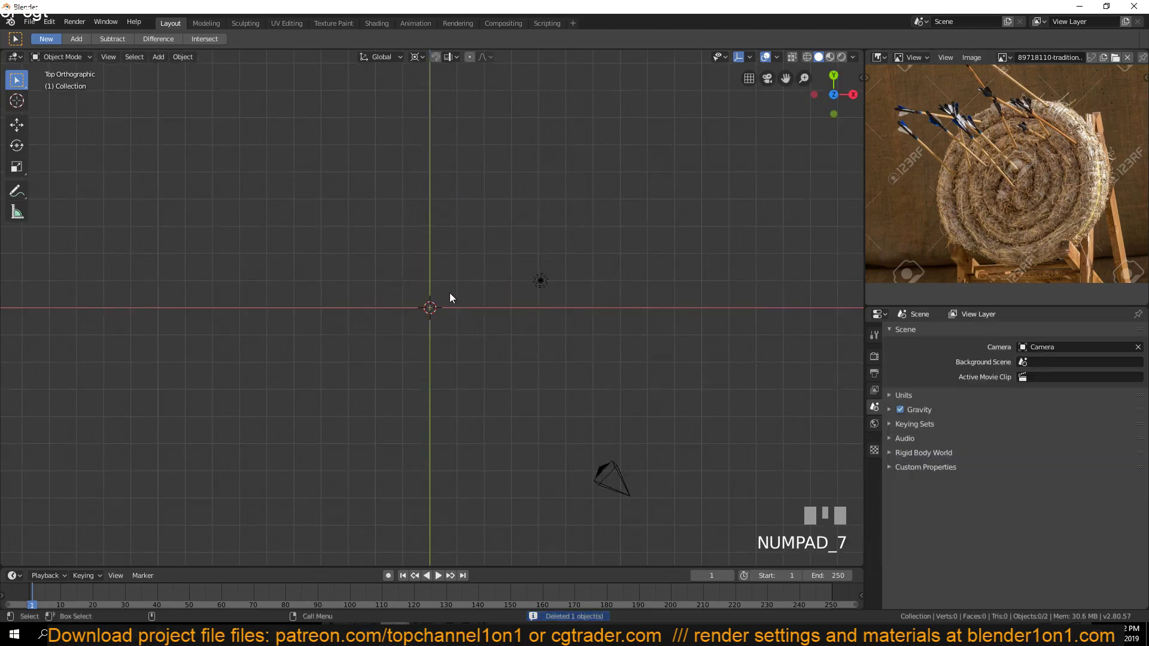
key(shift+a)
click(489, 317)
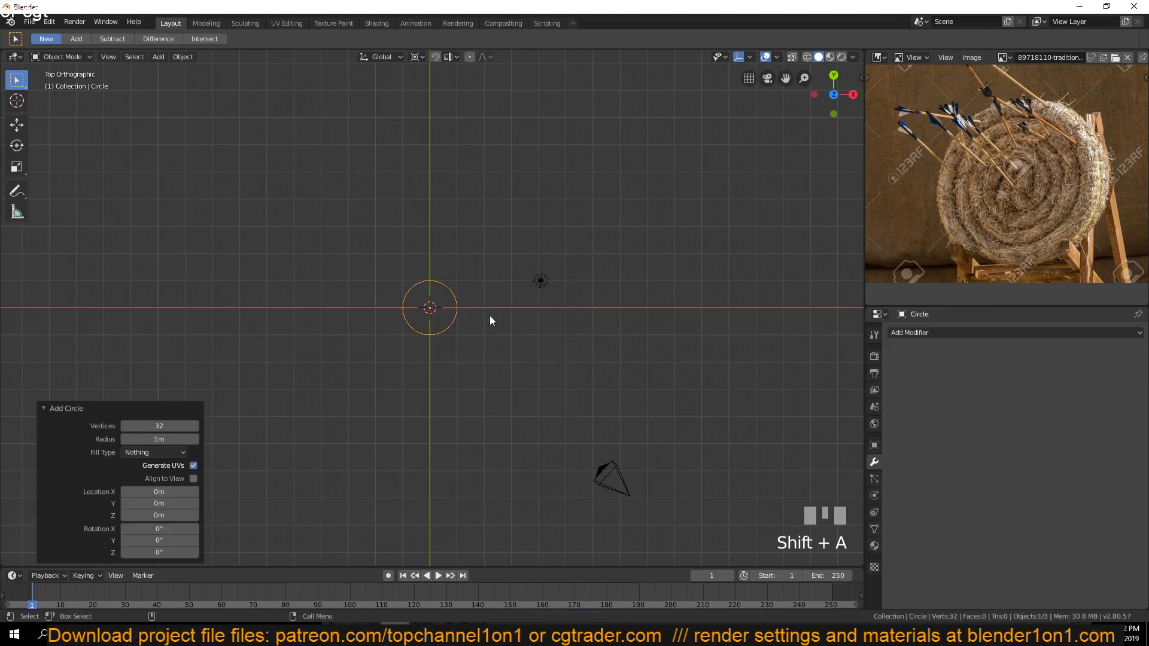
key(Tab)
scroll(480, 334, up, 8)
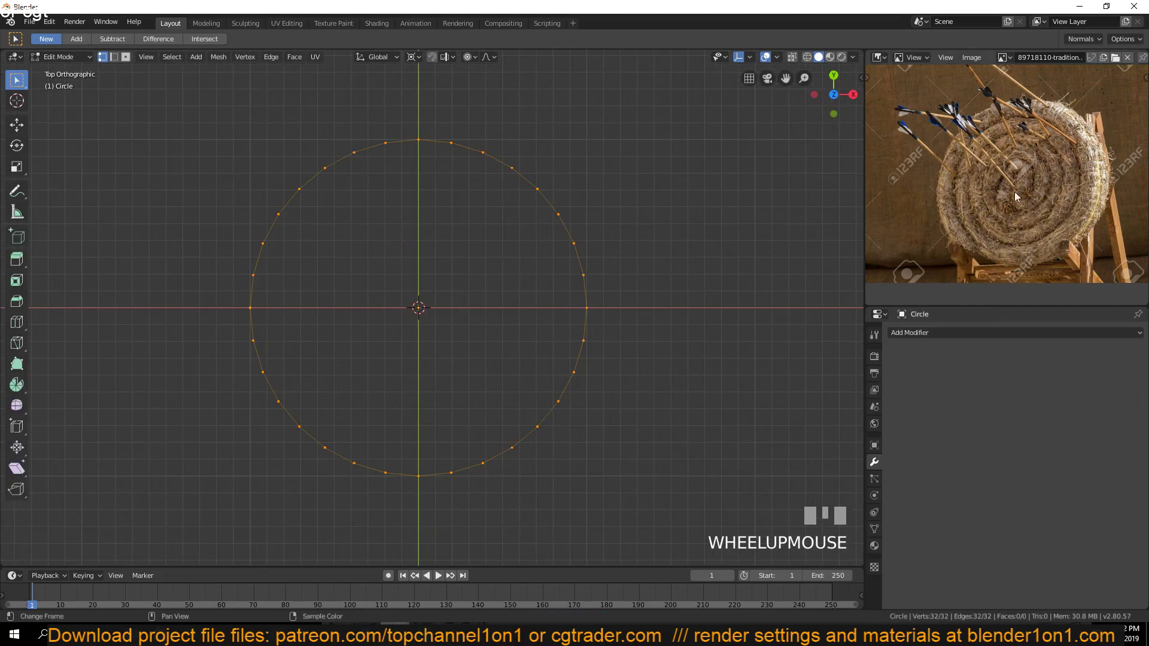
right_click(507, 300)
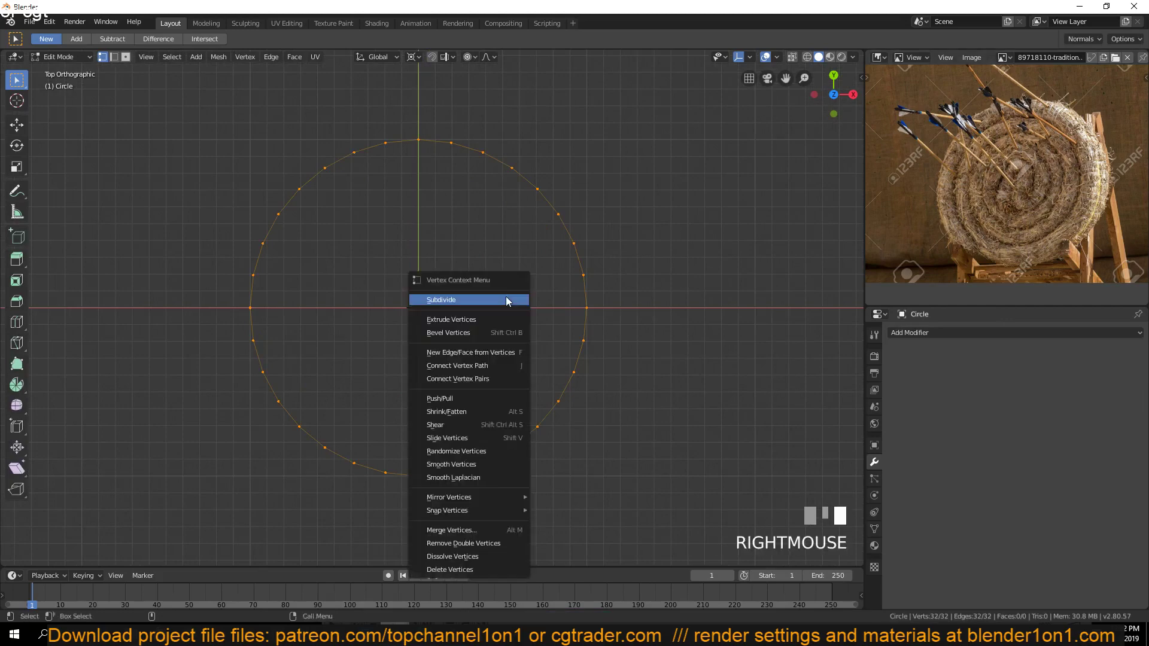
click(507, 300)
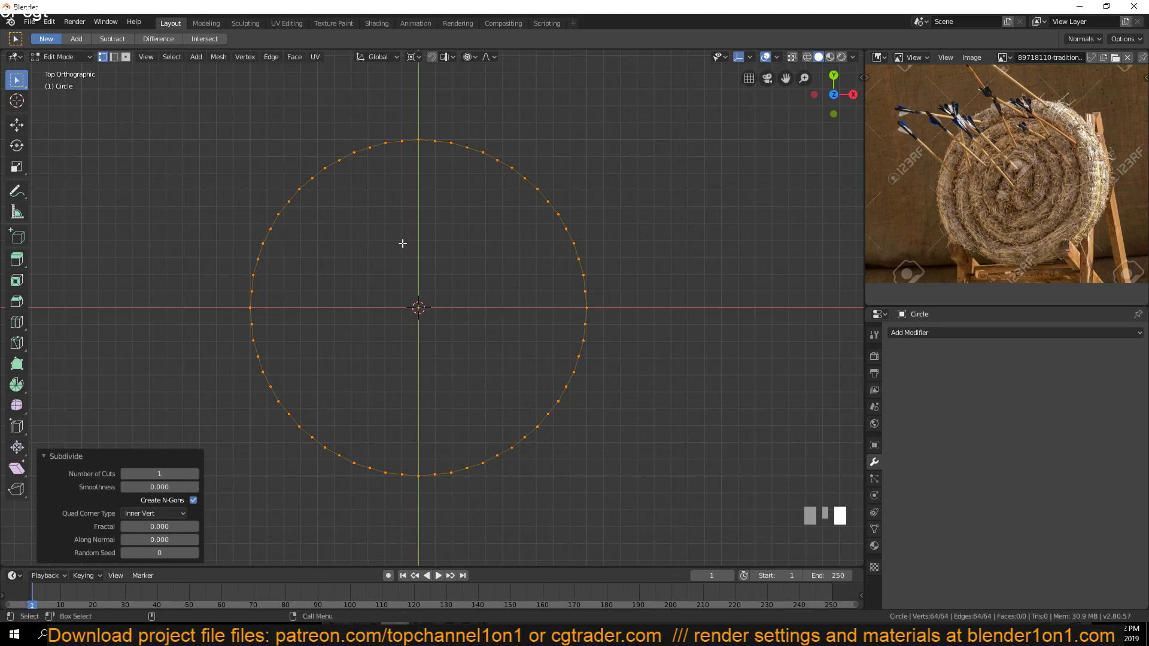
Delete the subdivided circle object in Object Mode
key(Tab)
key(Tab)
scroll(254, 159, up, 6)
shift+middle_drag(254, 159, 303, 275)
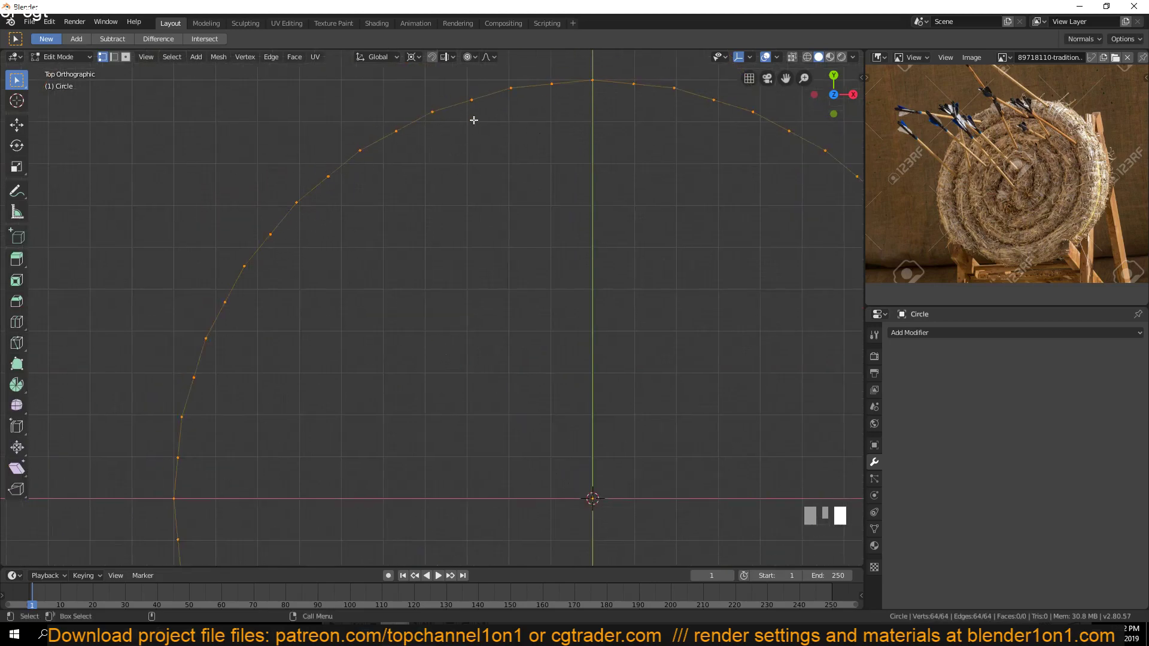
scroll(316, 231, down, 5)
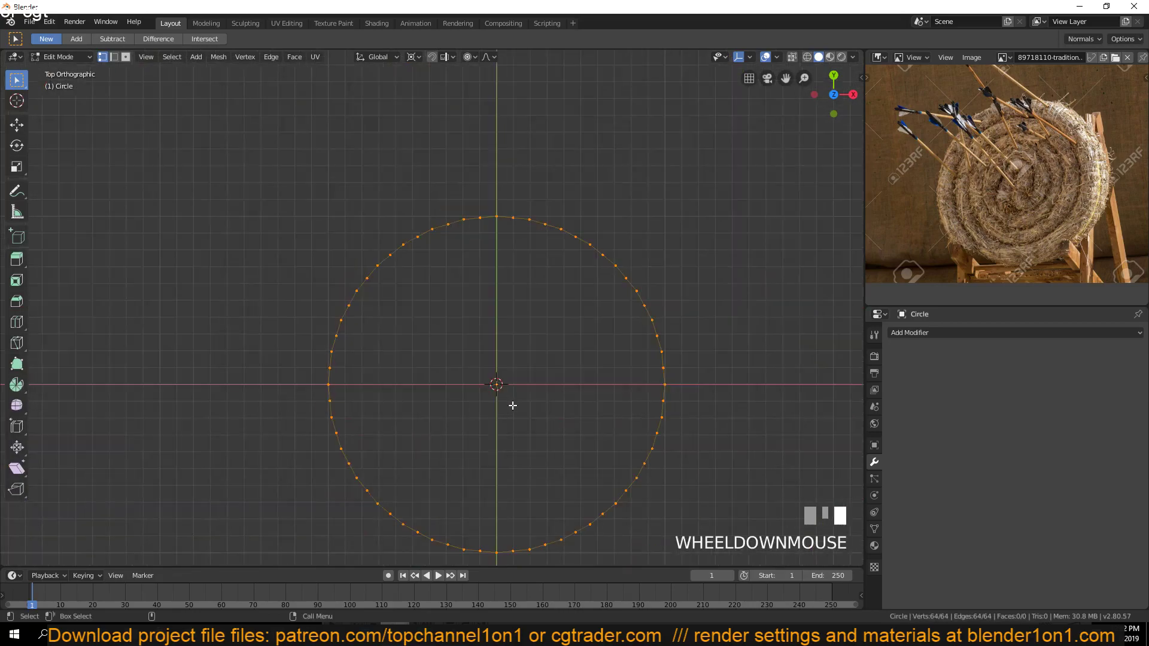
shift+middle_drag(513, 402, 457, 341)
key(Tab)
key(x)
click(457, 340)
Add a mesh circle at the origin and set its vertices to 32*2, keeping the 1 m radius
key(shift+a)
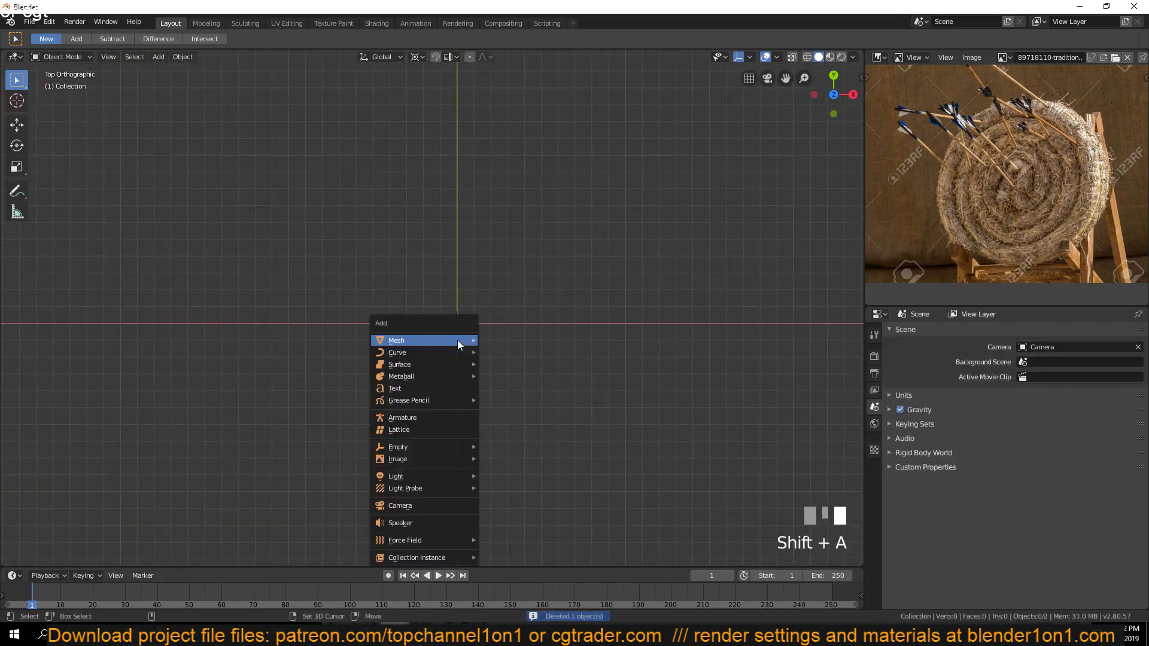
mouse_move(457, 340)
click(521, 360)
click(151, 422)
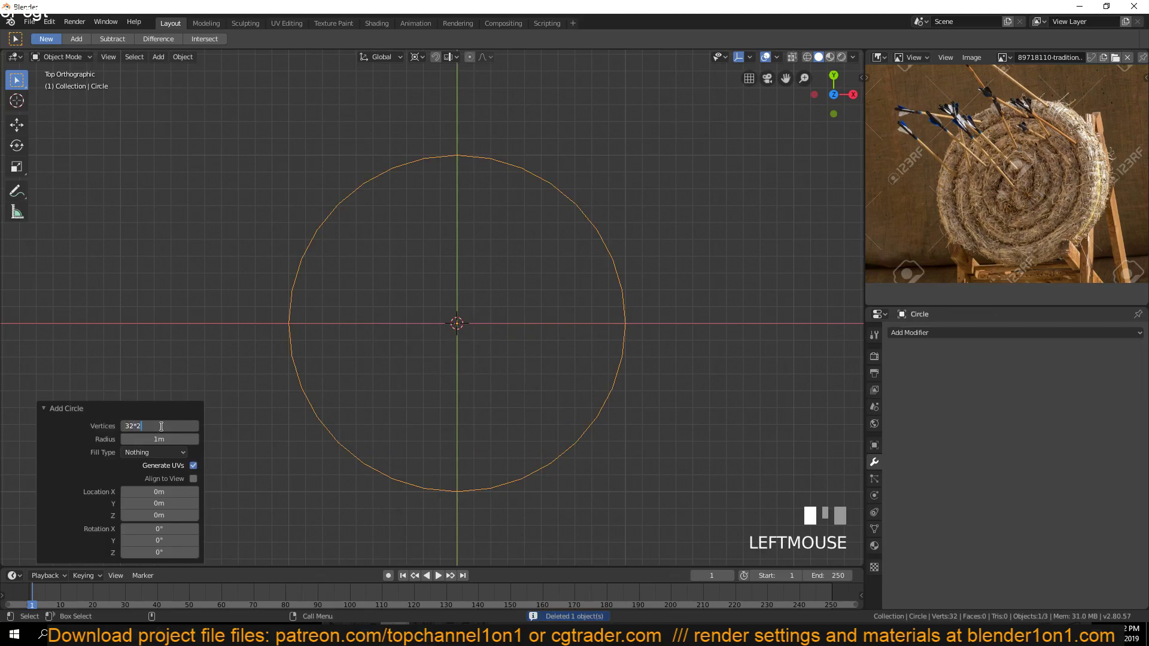
text(*2)
key(Return)
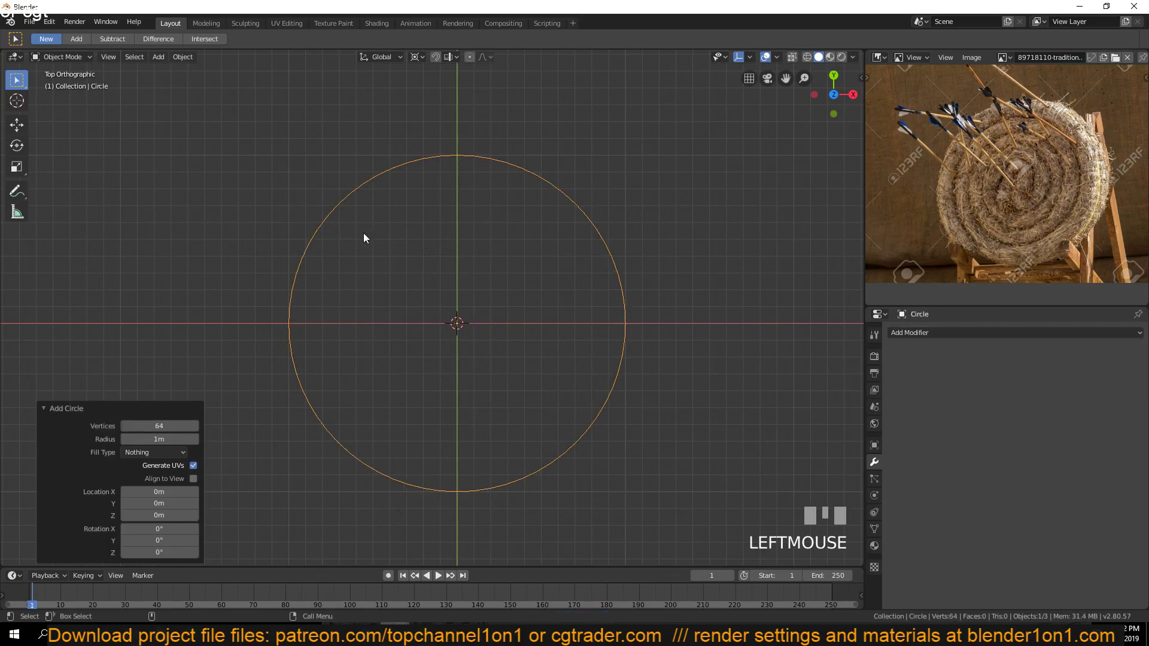
Delete the circle's vertex on the positive X axis in Edit Mode to open the loop
shift+middle_drag(364, 238, 346, 224)
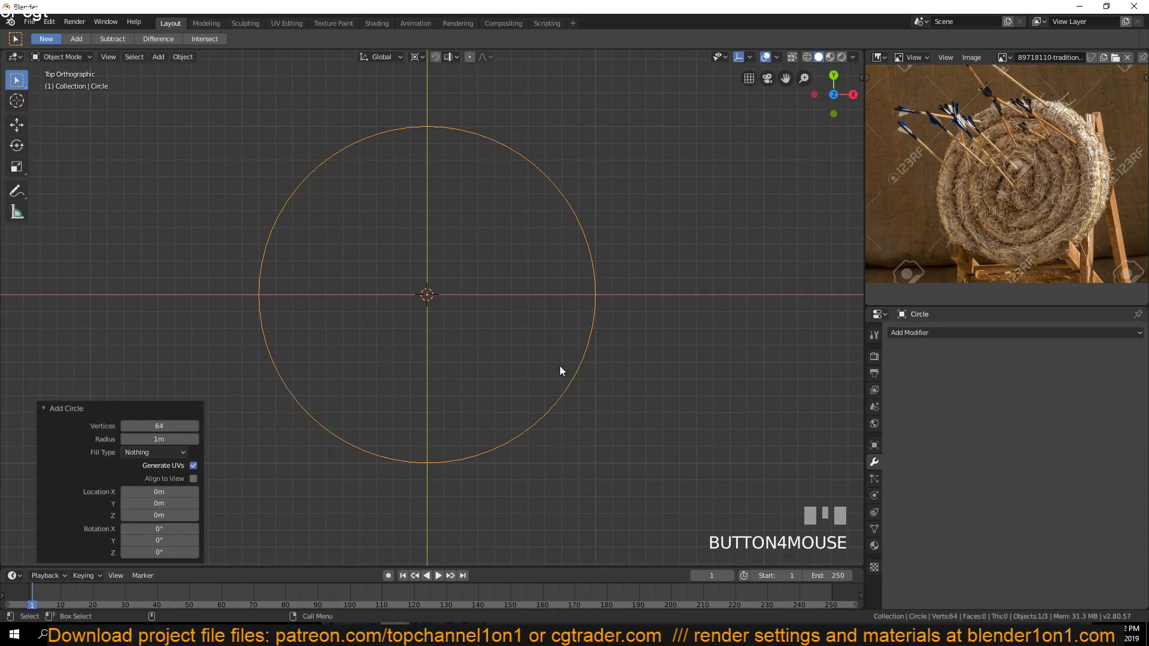
shift+middle_drag(552, 329, 530, 327)
key(Tab)
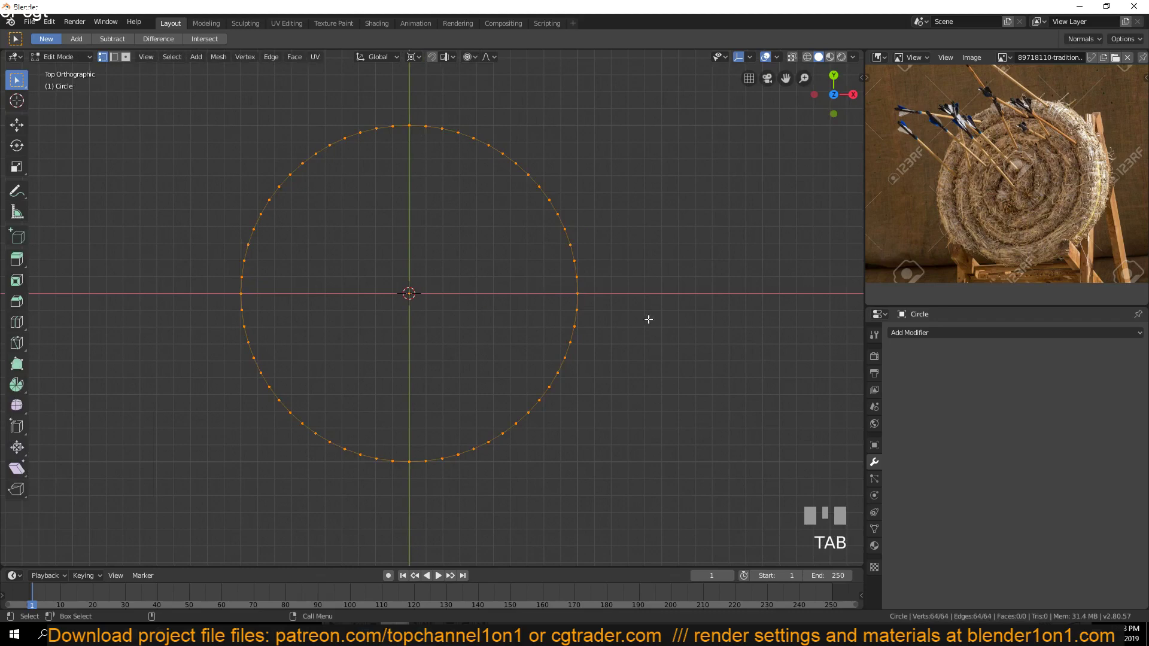
click(590, 298)
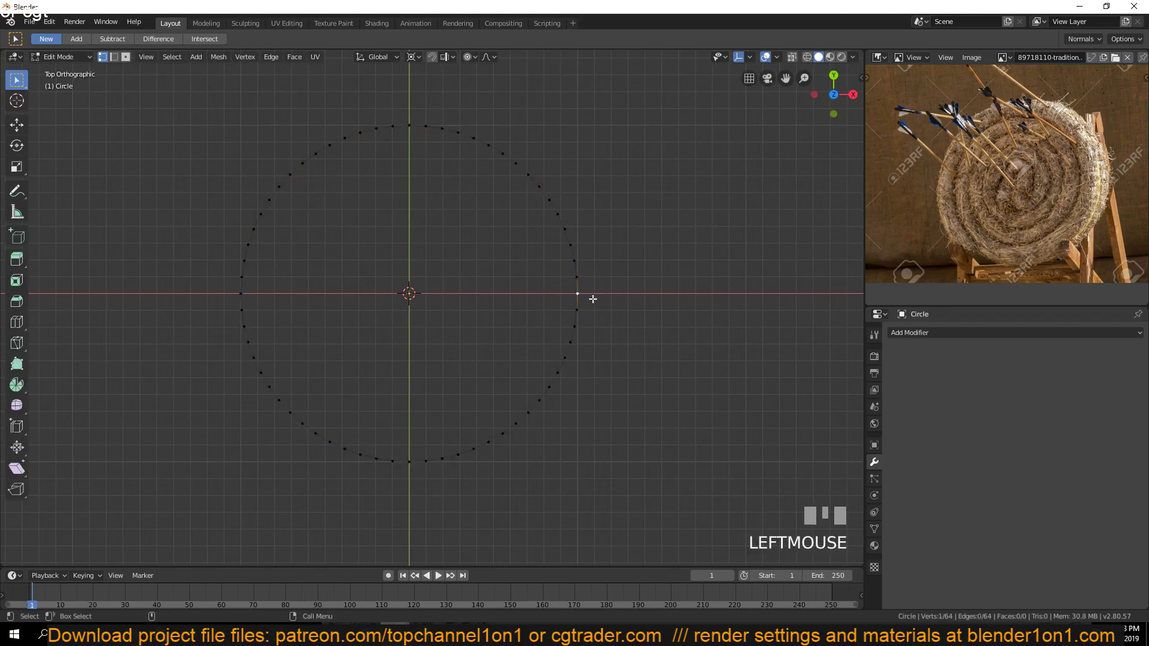
key(x)
click(596, 334)
Set proportional editing to Connected and the pivot point to the 3D Cursor, with the end vertex just below the gap selected
click(487, 56)
click(476, 57)
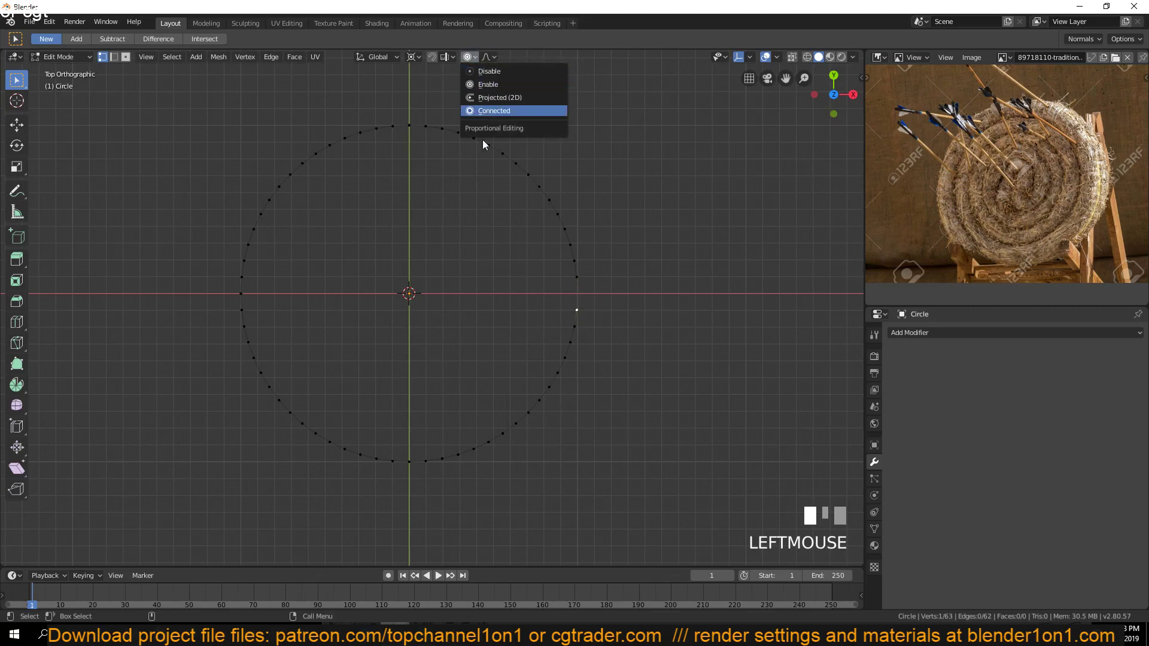
click(476, 57)
click(476, 56)
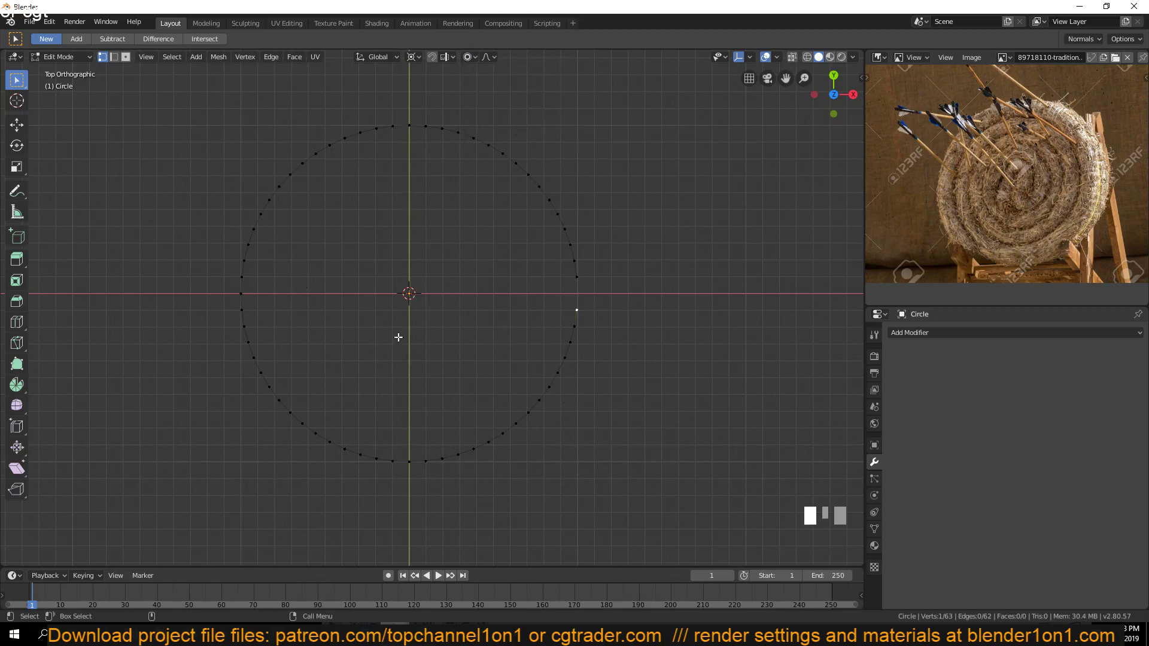
key(period)
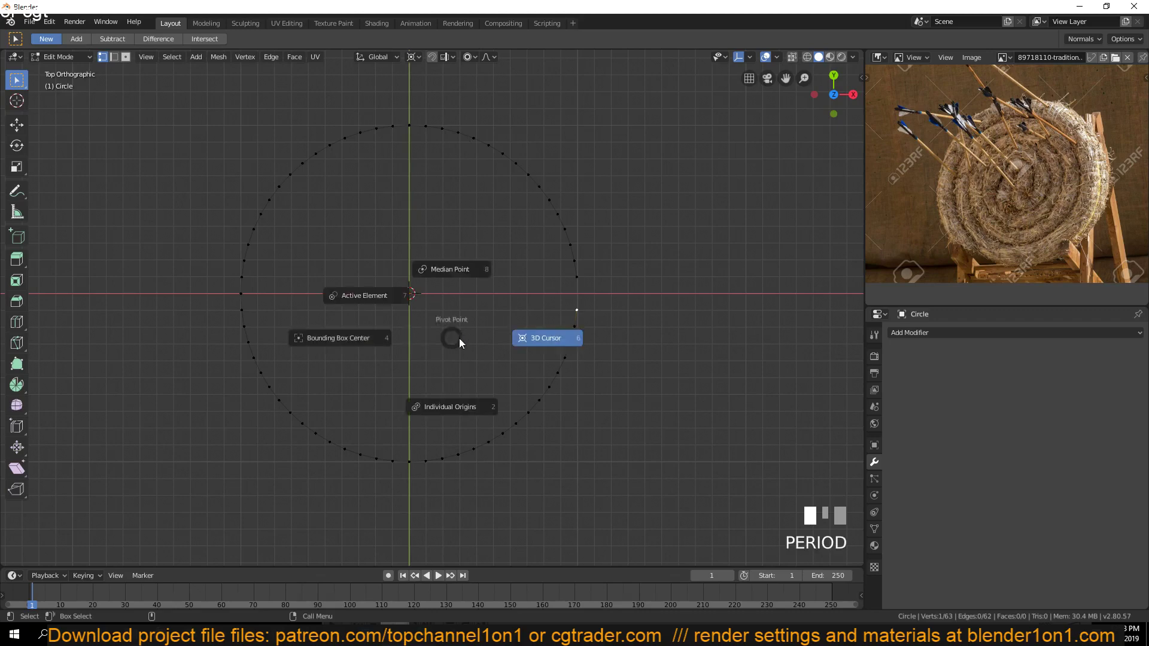
click(532, 338)
Rotate the open end vertex about -275° around the 3D cursor with a proportional size of about 10.8
key(r)
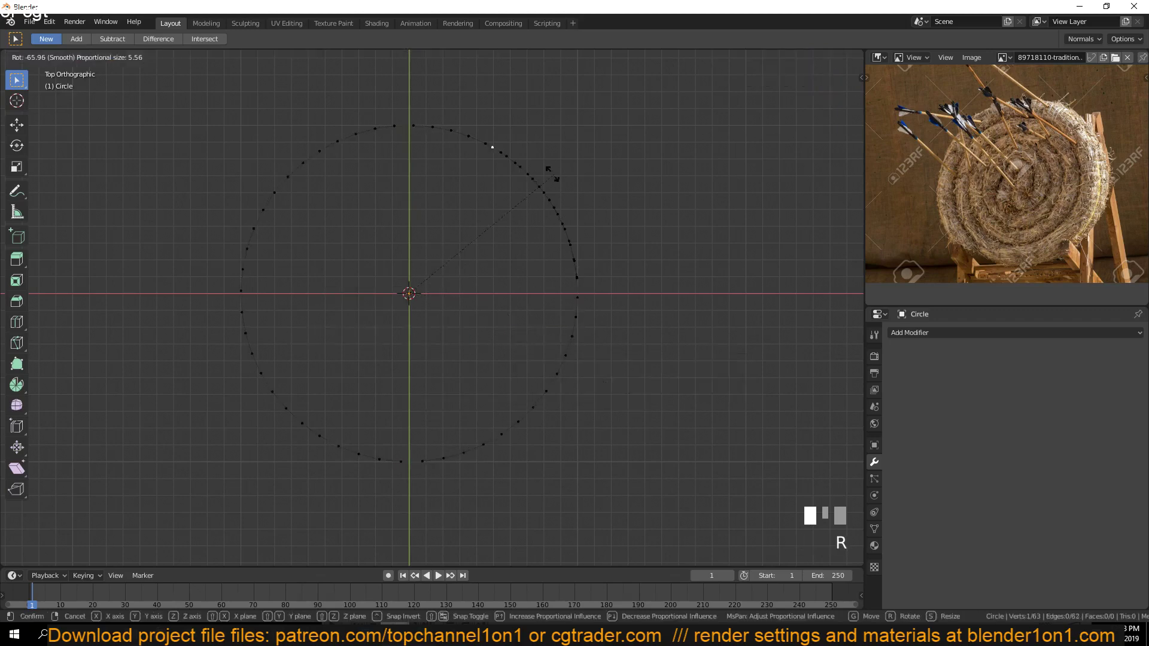
right_click(563, 382)
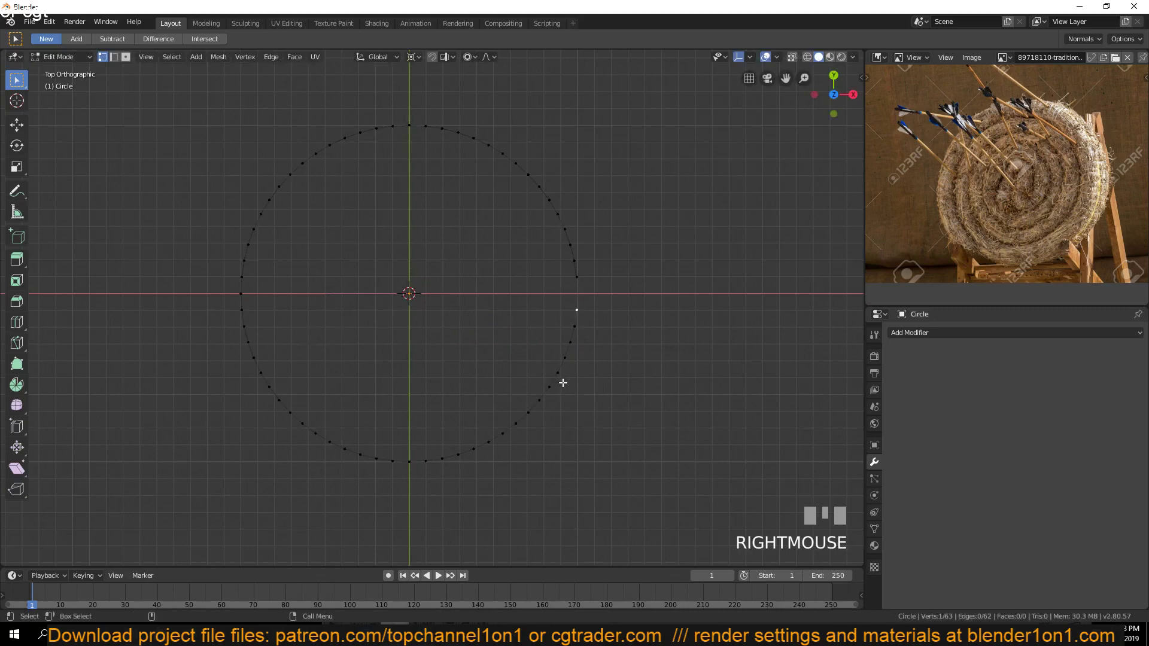
key(r)
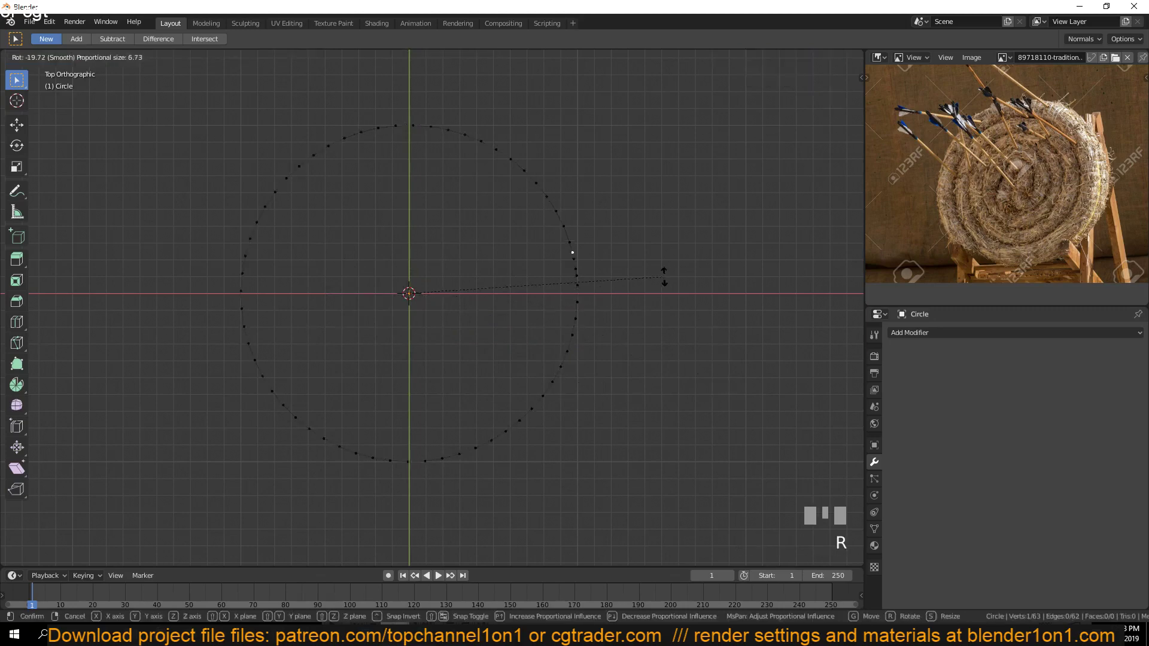
scroll(633, 265, up, 20)
scroll(646, 359, down, 4)
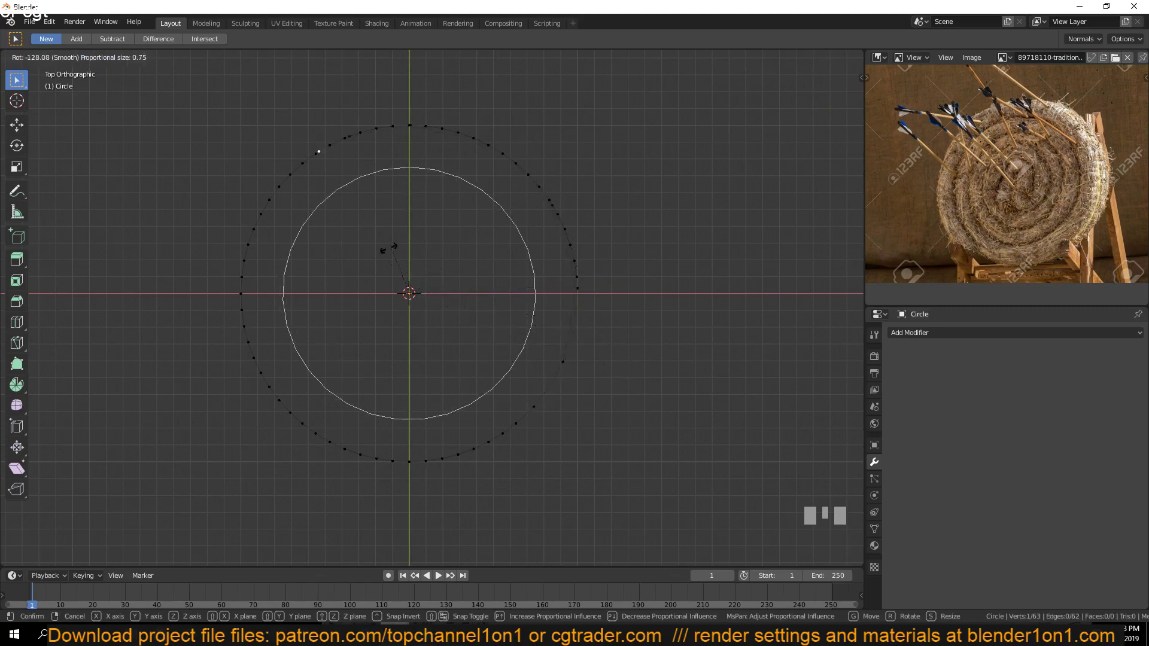
scroll(385, 249, down, 5)
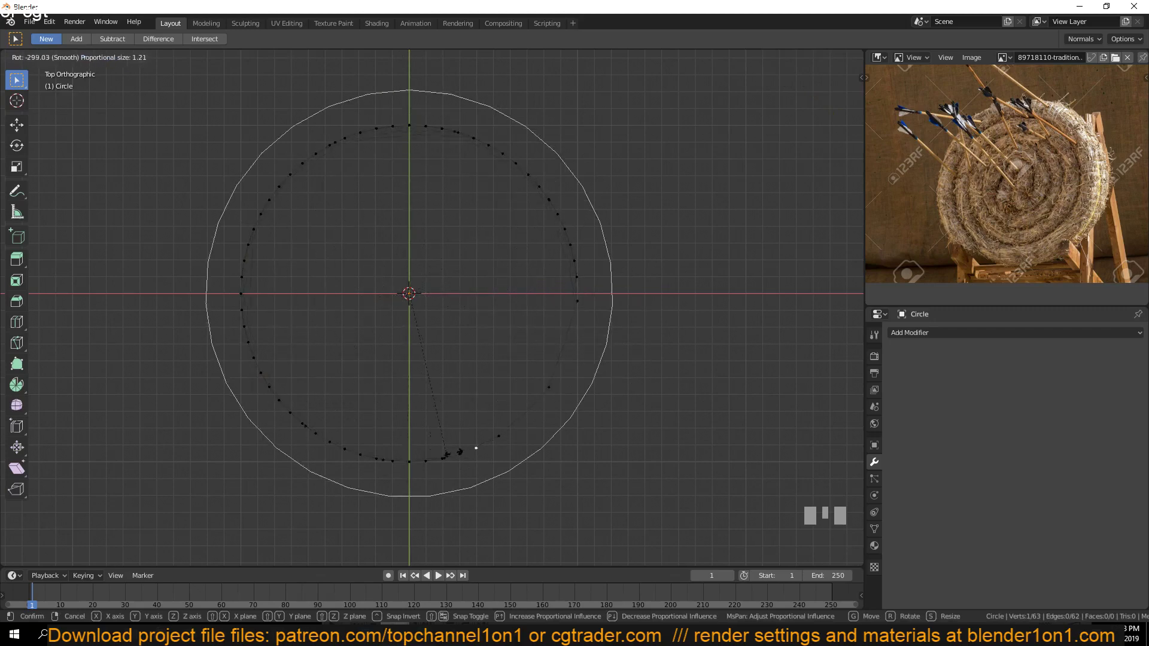
scroll(577, 409, up, 2)
scroll(578, 410, down, 3)
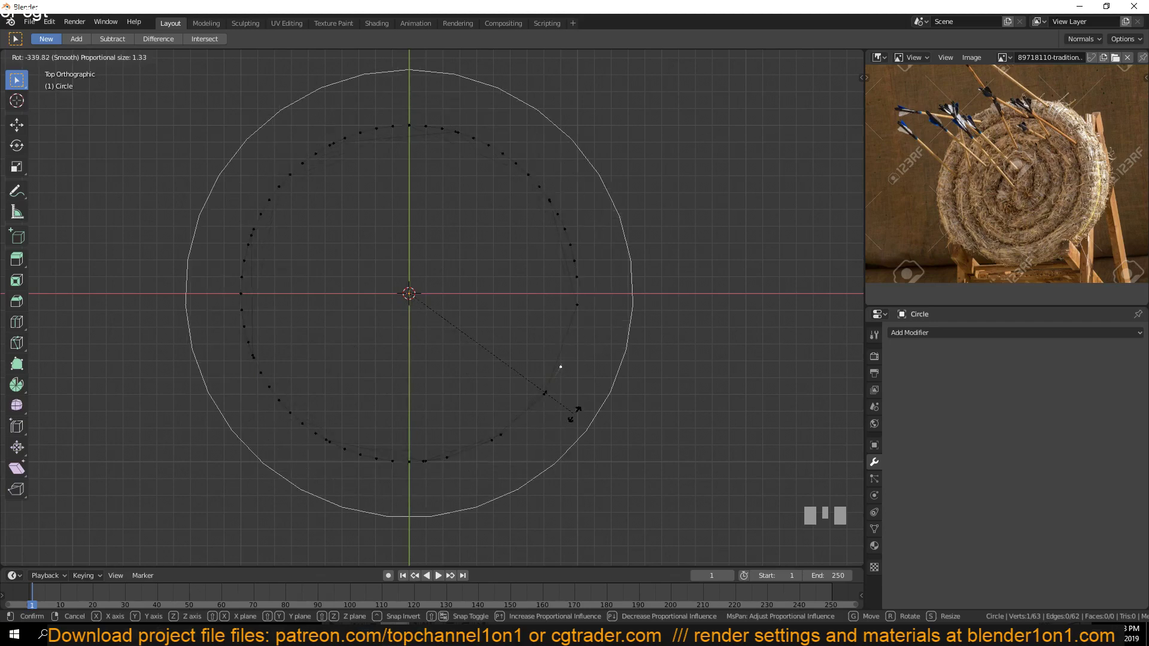
scroll(578, 409, down, 10)
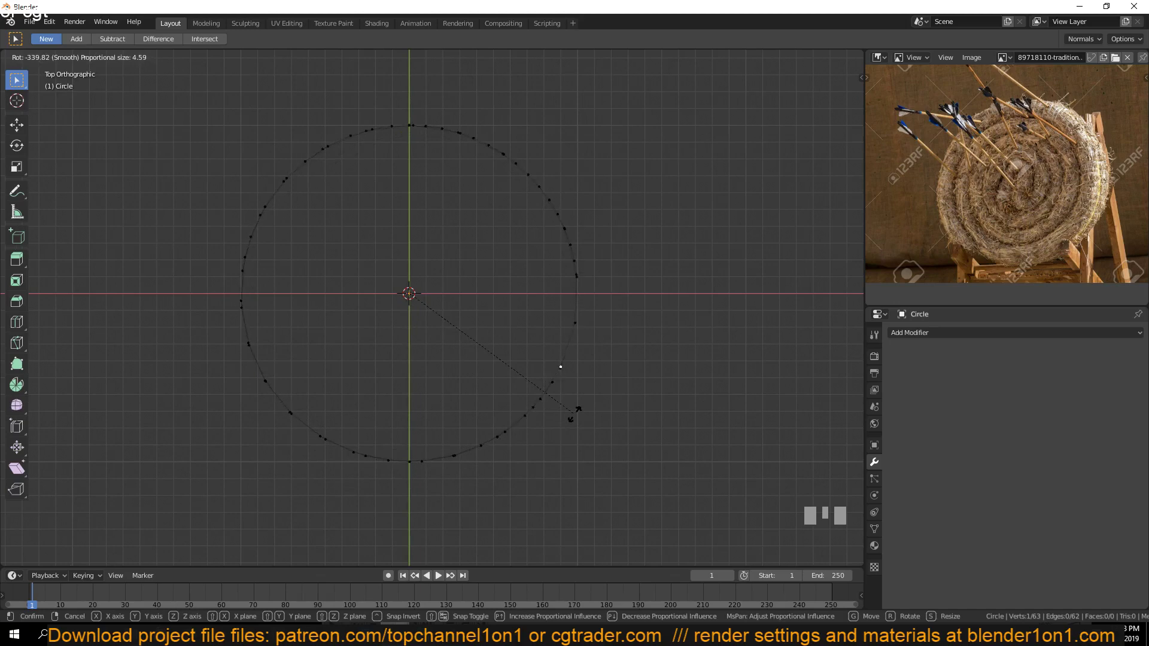
scroll(575, 419, down, 3)
scroll(579, 425, down, 3)
click(392, 368)
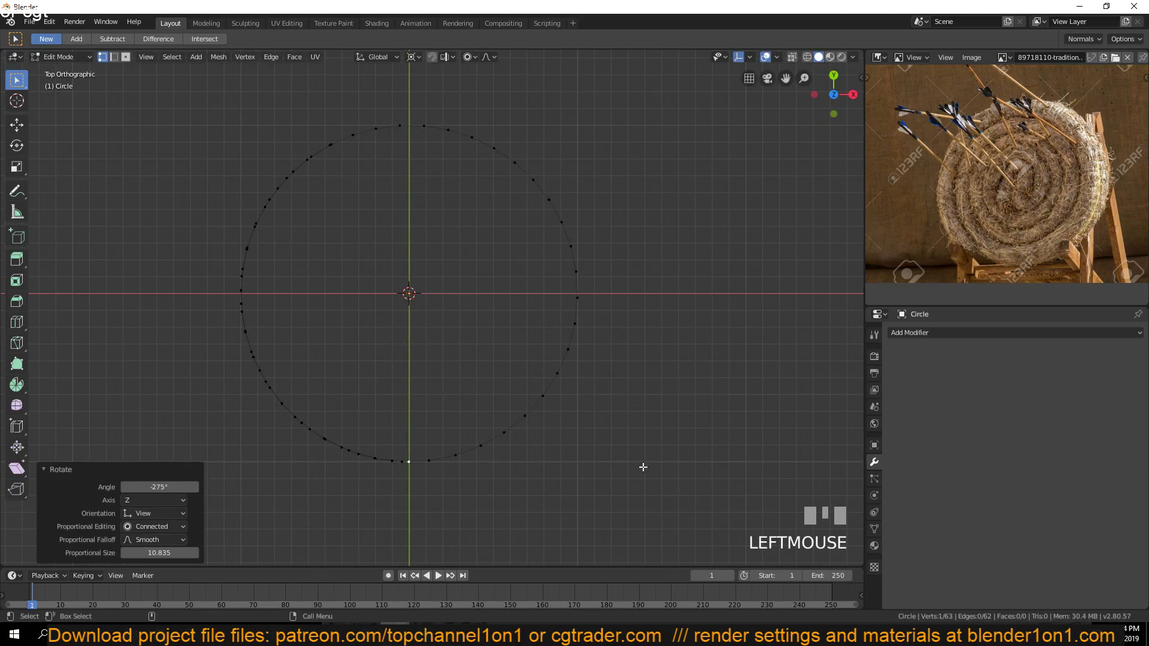
Scale the end vertex inward to about 0.734 and rotate it about -364° with proportional editing
key(s)
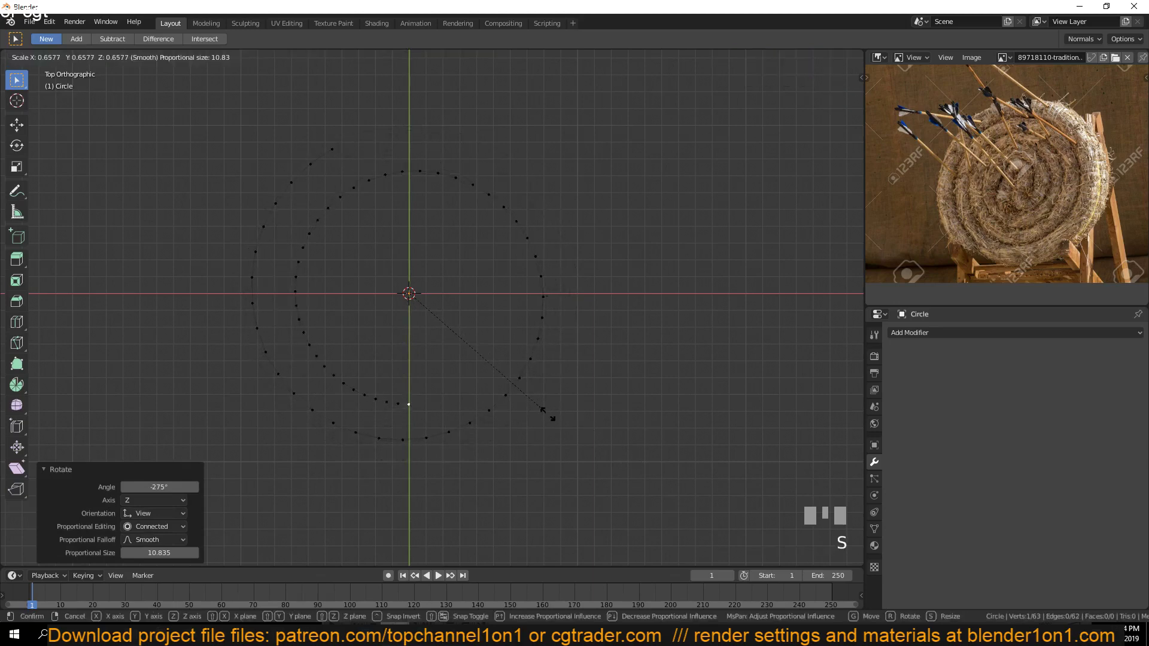
click(563, 426)
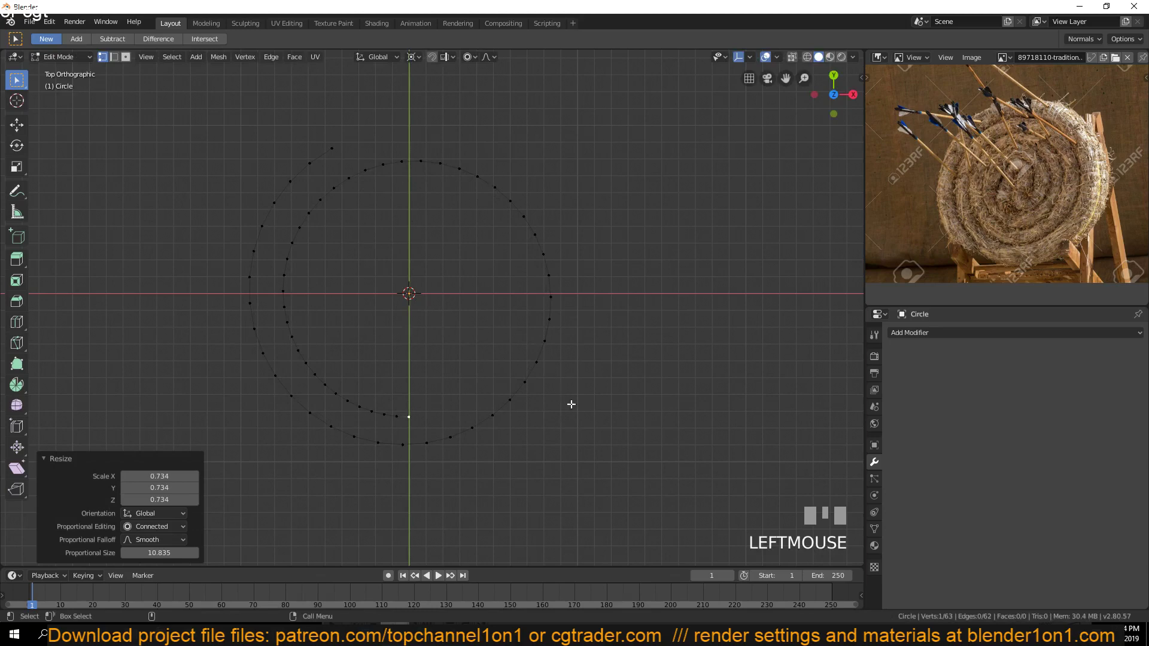
key(r)
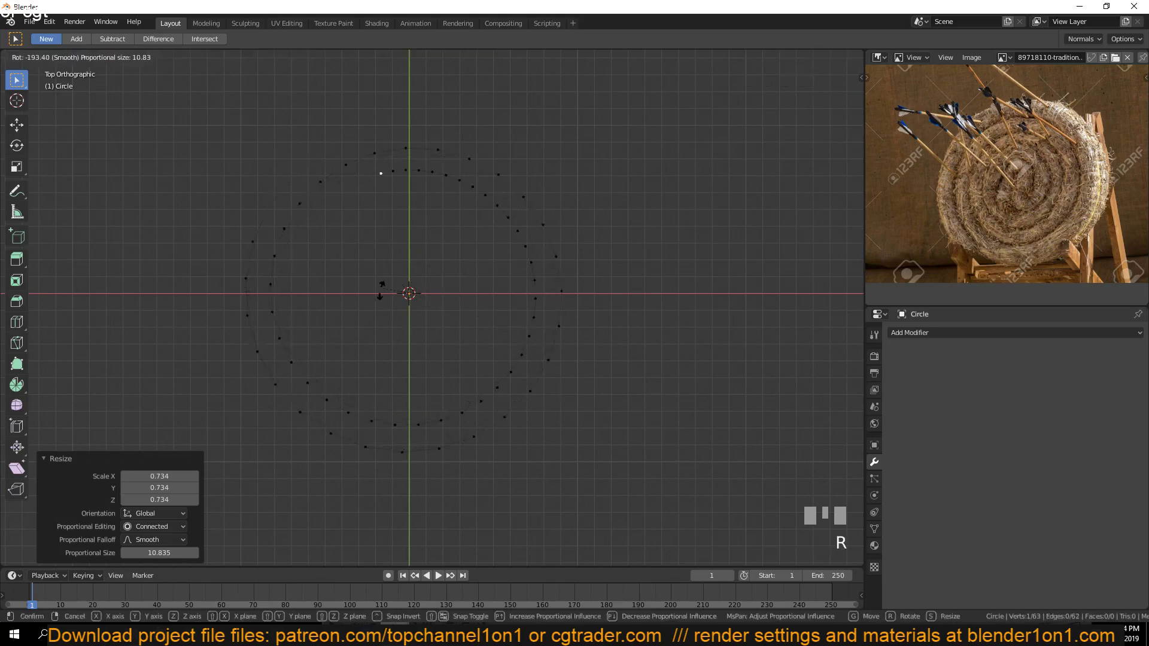
click(503, 325)
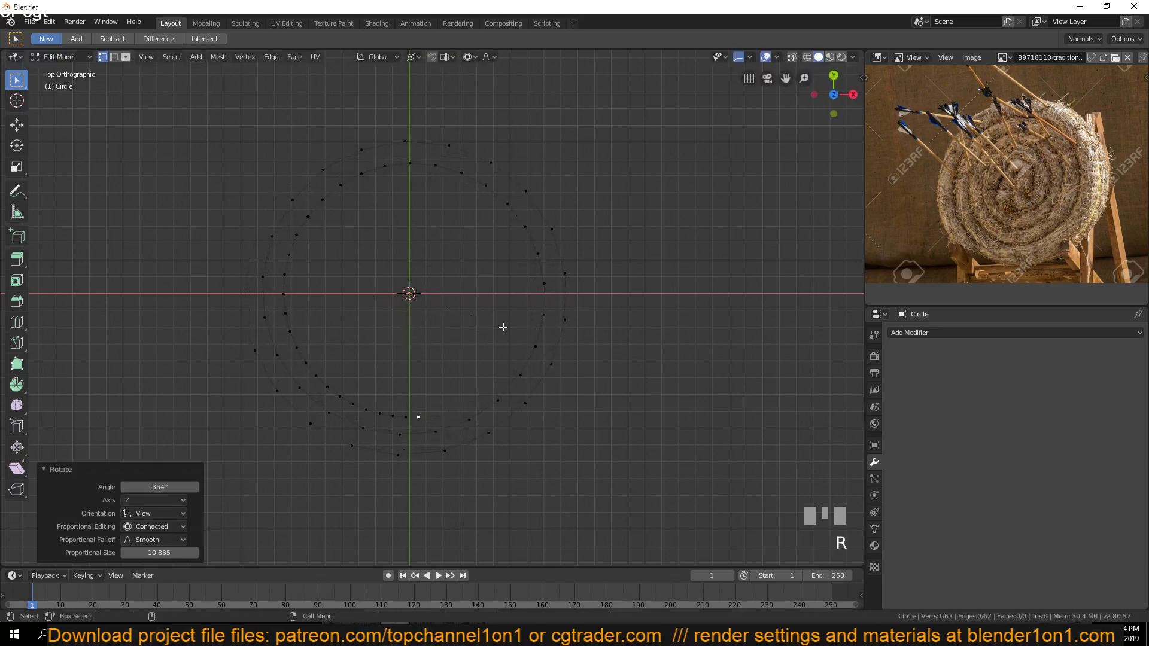
Scale the spiral's inner end to about 0.613 and rotate it about -206° with a proportional size of about 2.85
key(s)
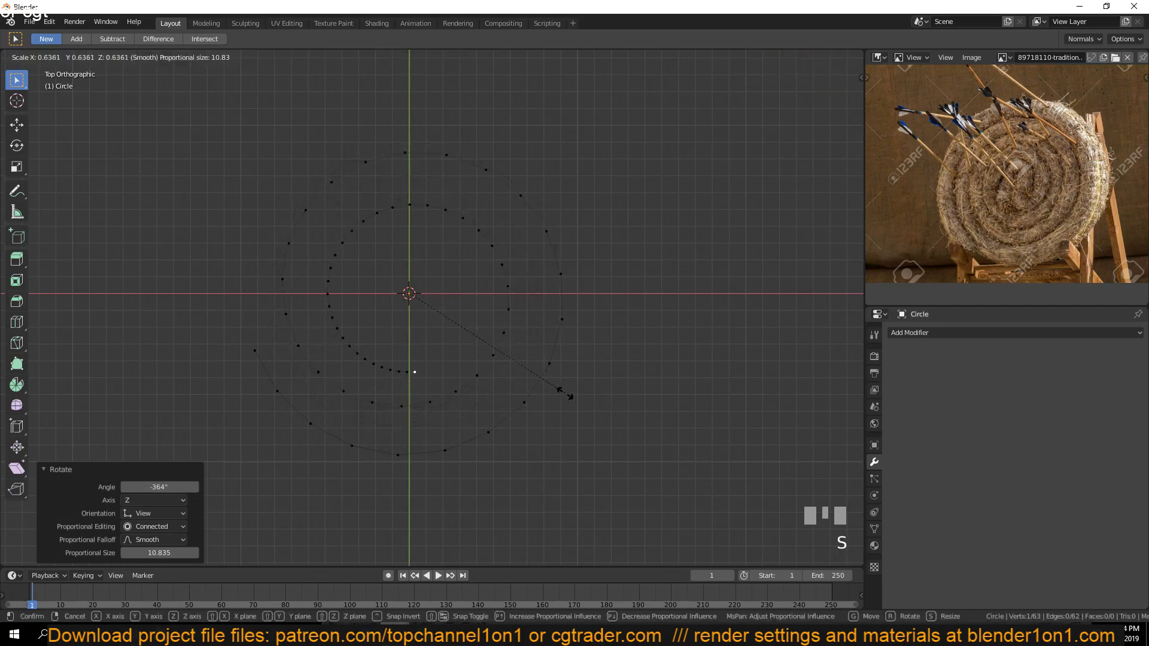
click(559, 393)
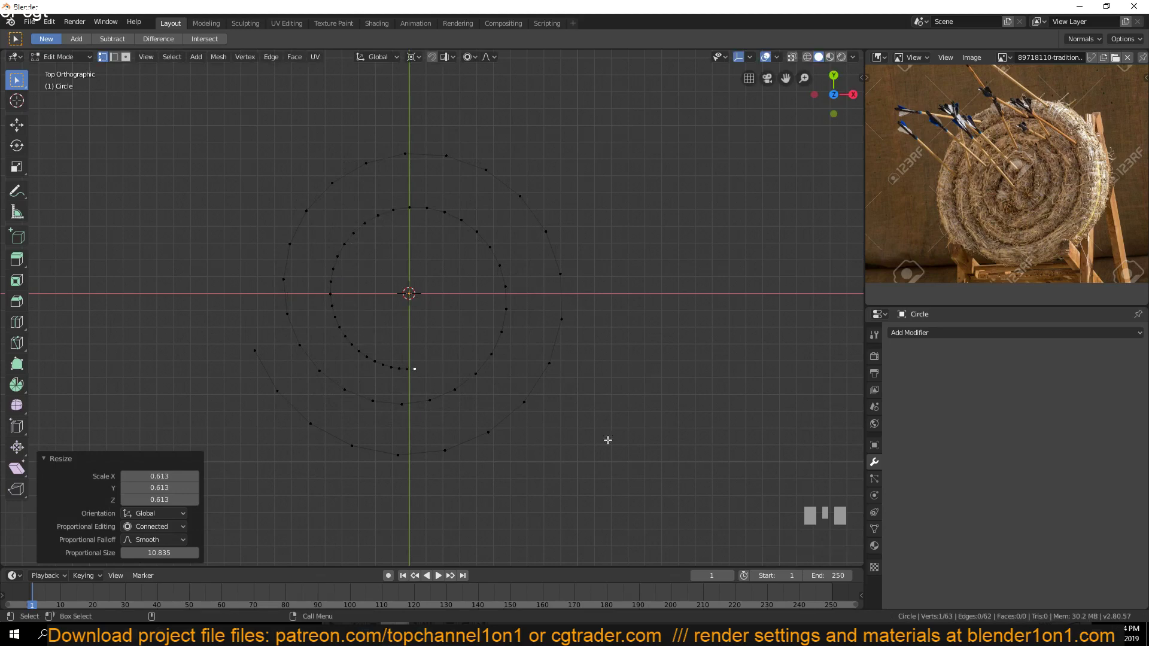
key(r)
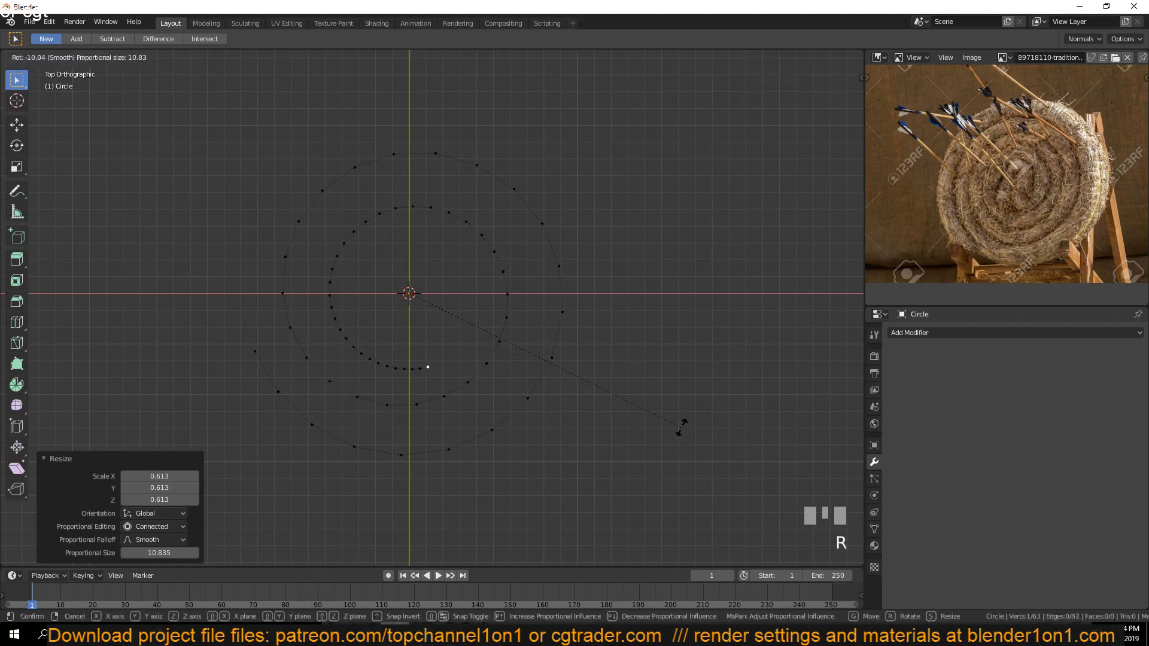
scroll(691, 401, up, 15)
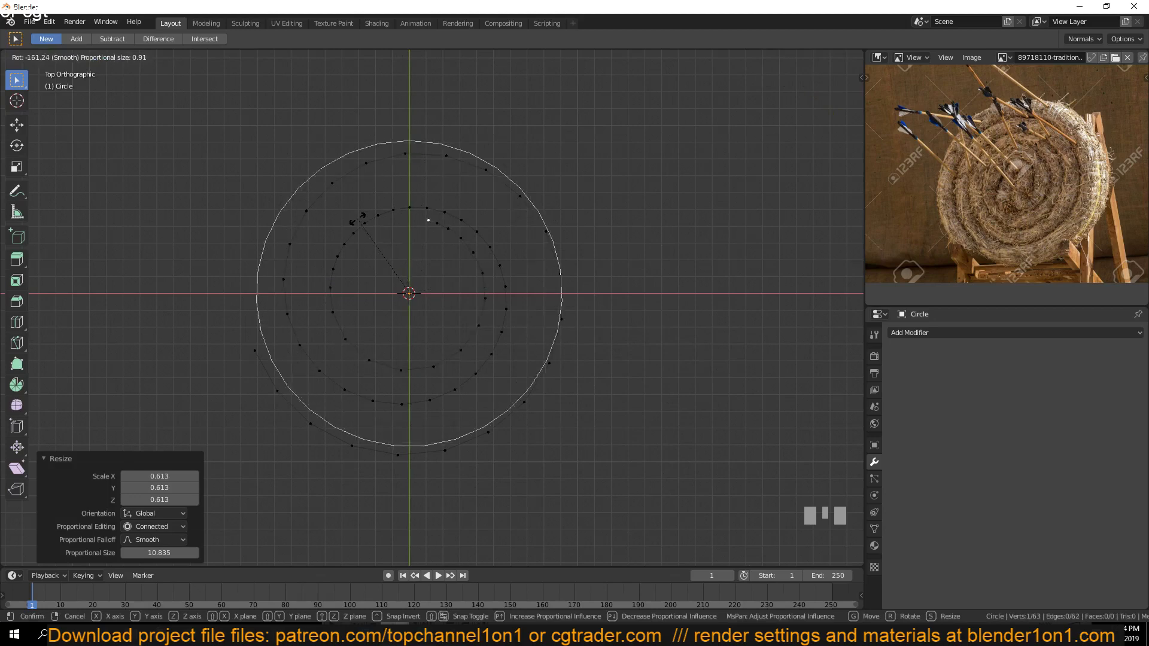
scroll(358, 219, down, 12)
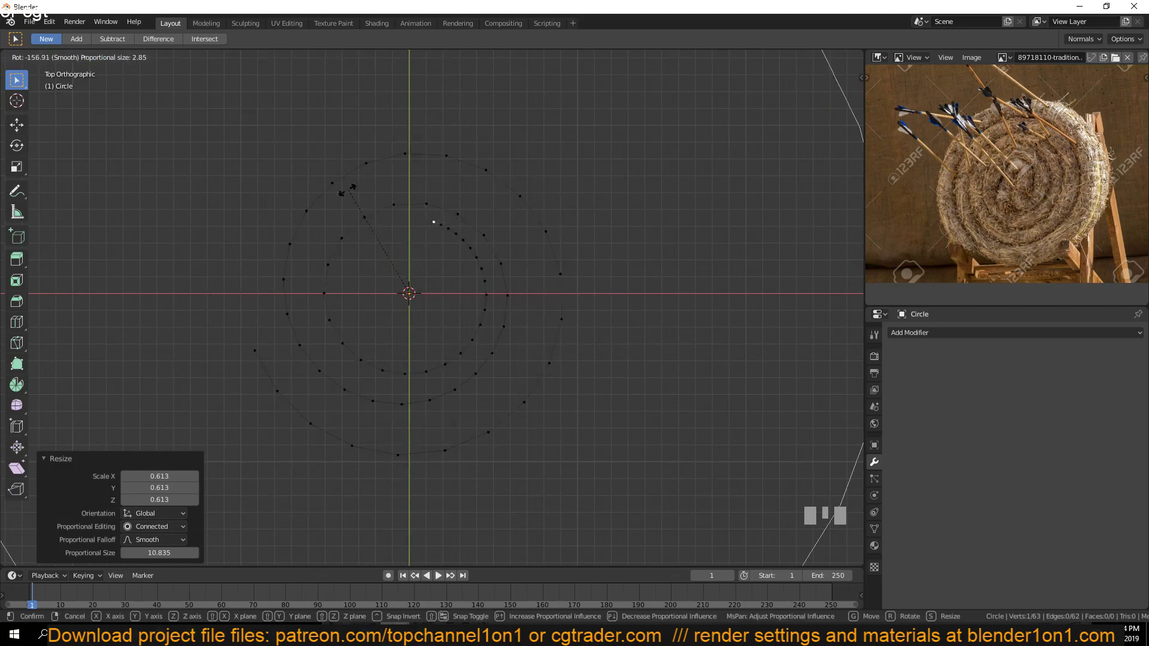
scroll(286, 272, up, 1)
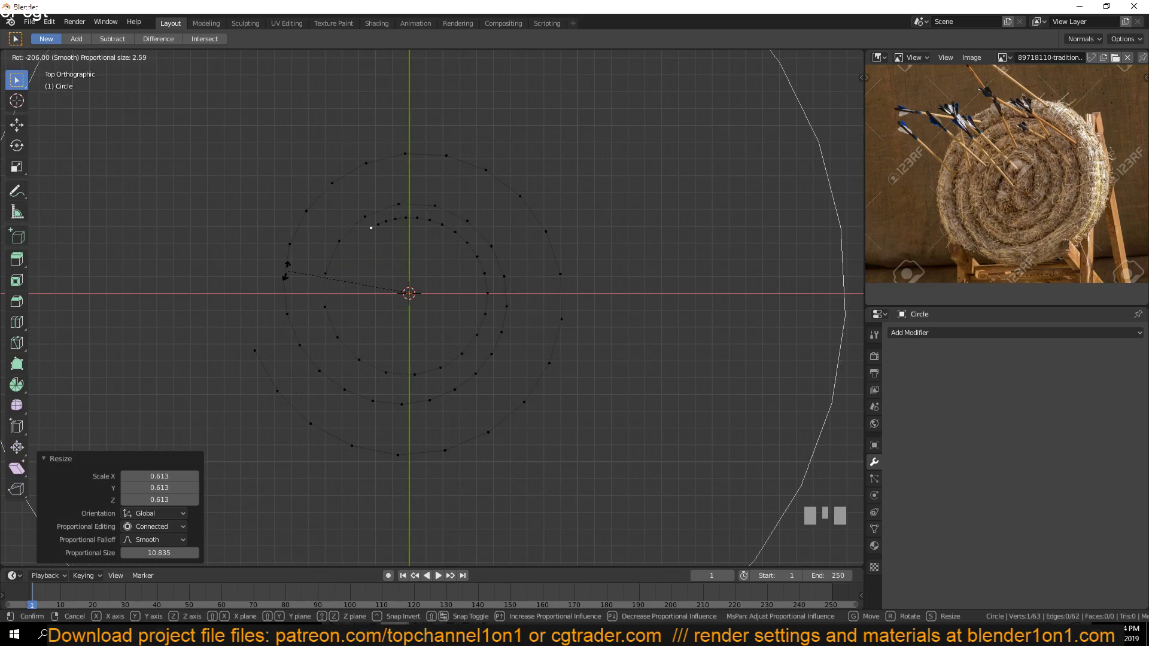
scroll(286, 272, down, 1)
click(286, 272)
Rotate the inner end vertex about -130° with a proportional size of about 1.46, and scale it closer to the spiral's centre
key(r)
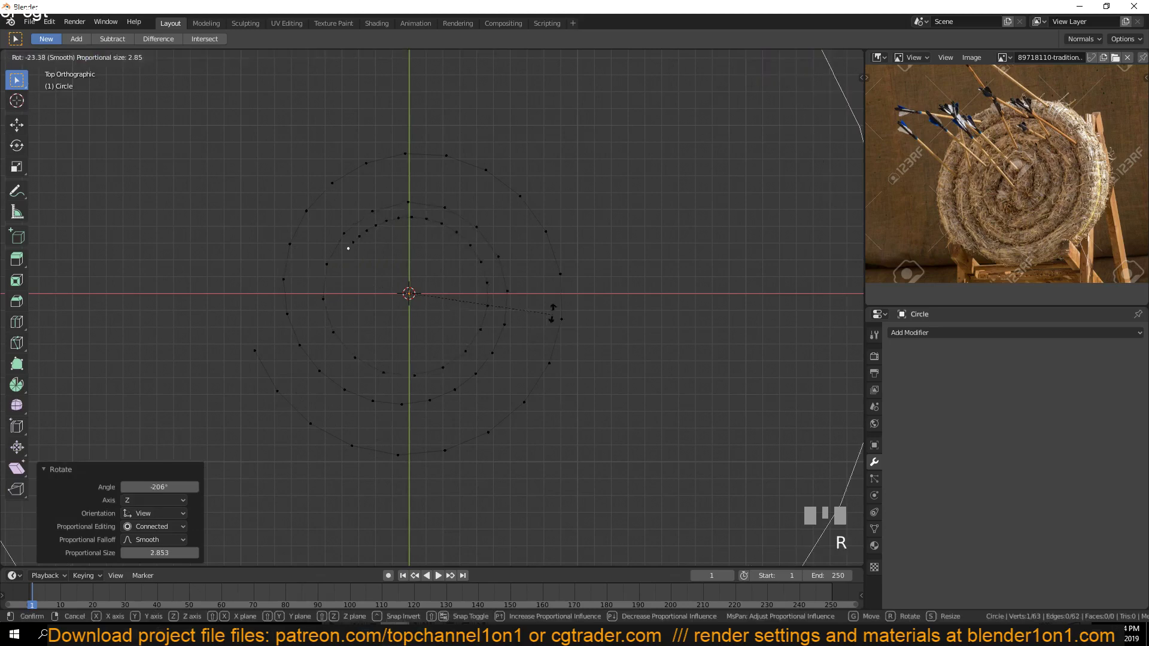
scroll(464, 256, up, 7)
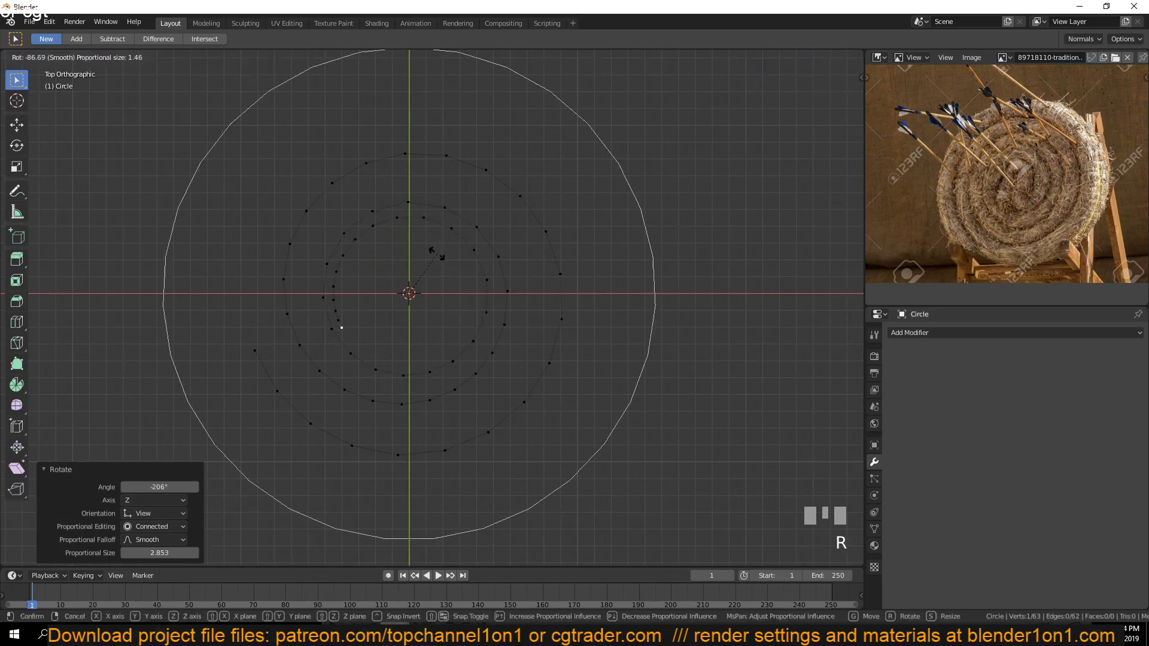
click(410, 269)
key(s)
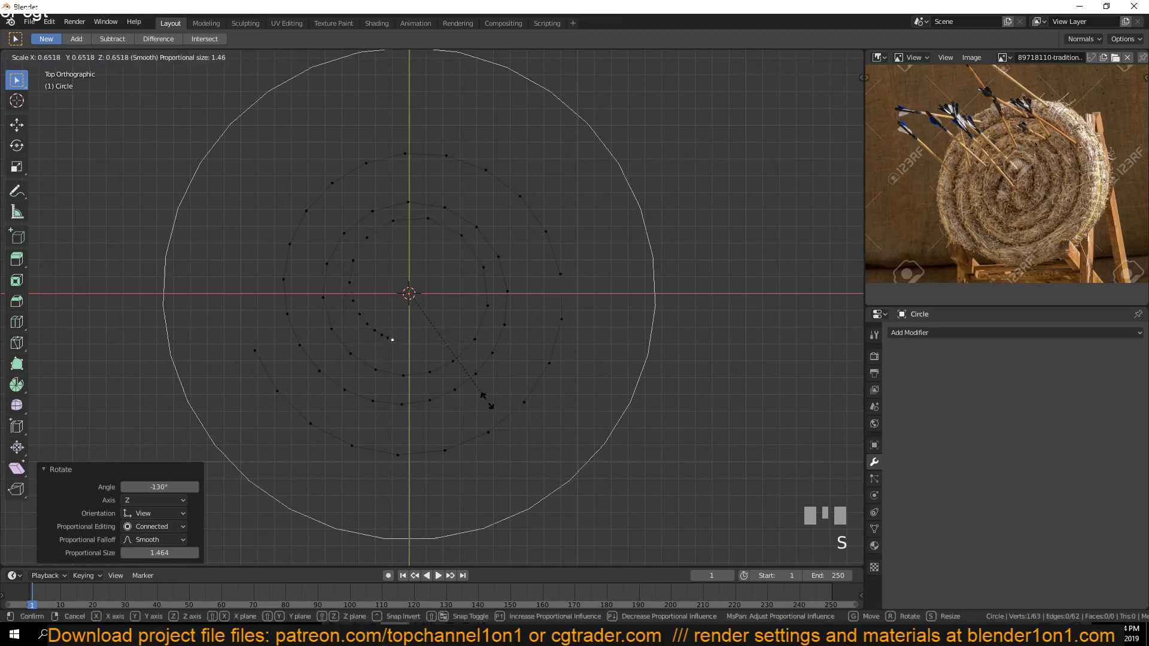
right_click(571, 472)
key(s)
scroll(562, 465, down, 15)
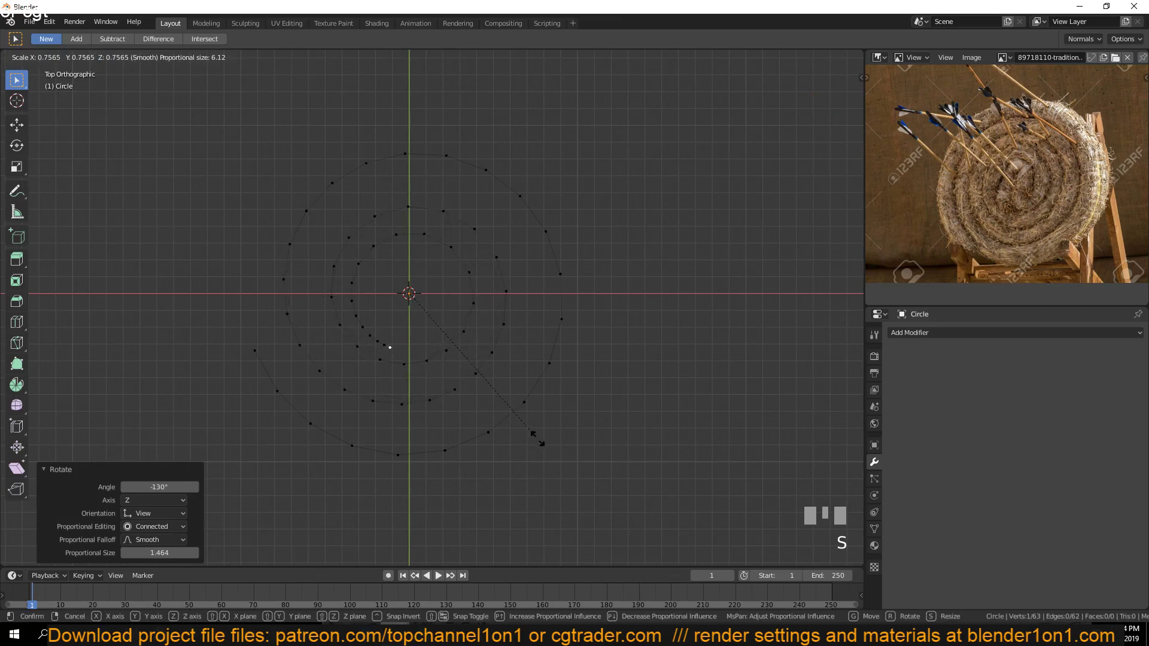
scroll(515, 419, up, 8)
click(469, 378)
key(Tab)
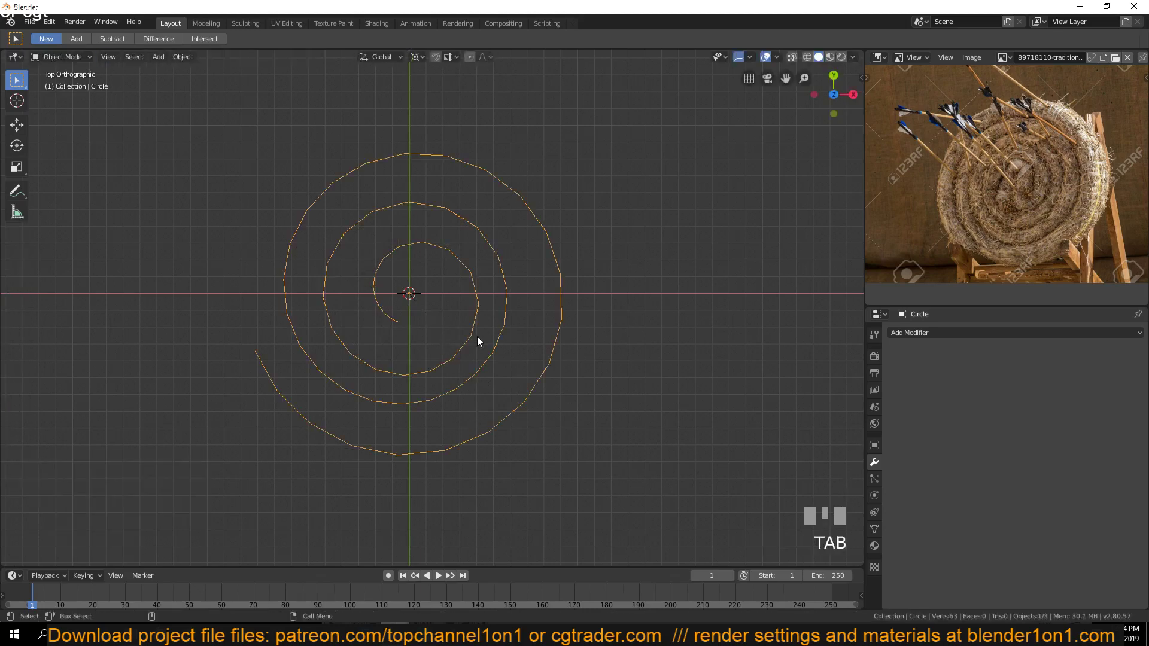
Rotate the spiral's inner end vertex about -151° around the 3D cursor with a proportional size of about 0.42
key(Tab)
scroll(477, 337, up, 3)
key(r)
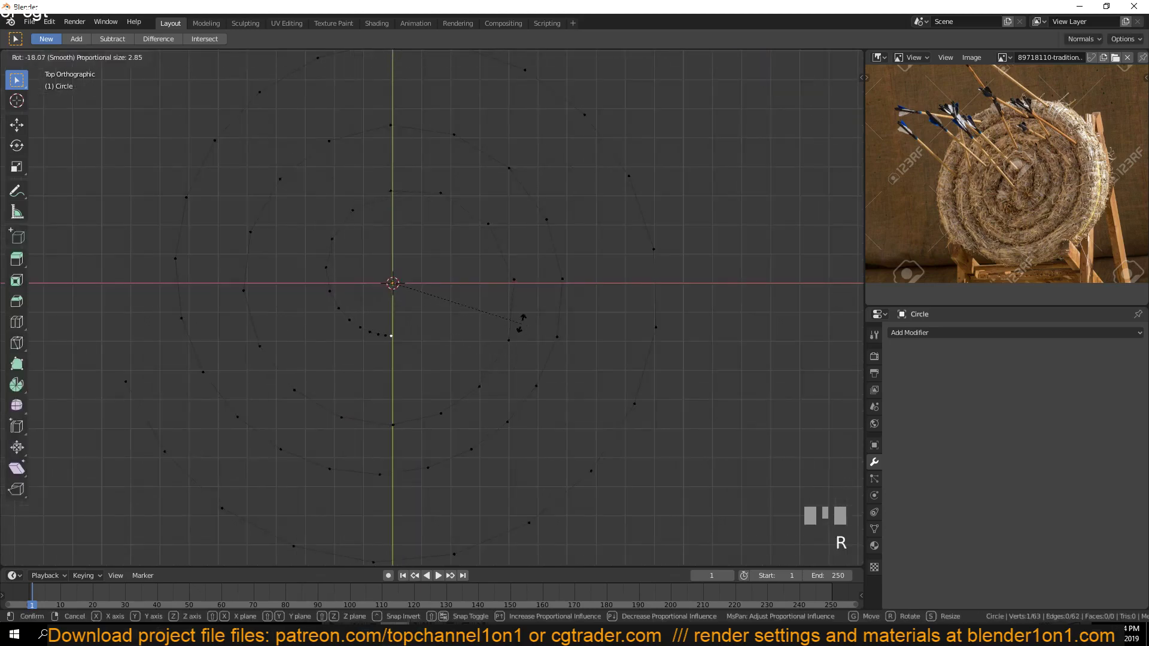
scroll(469, 281, up, 13)
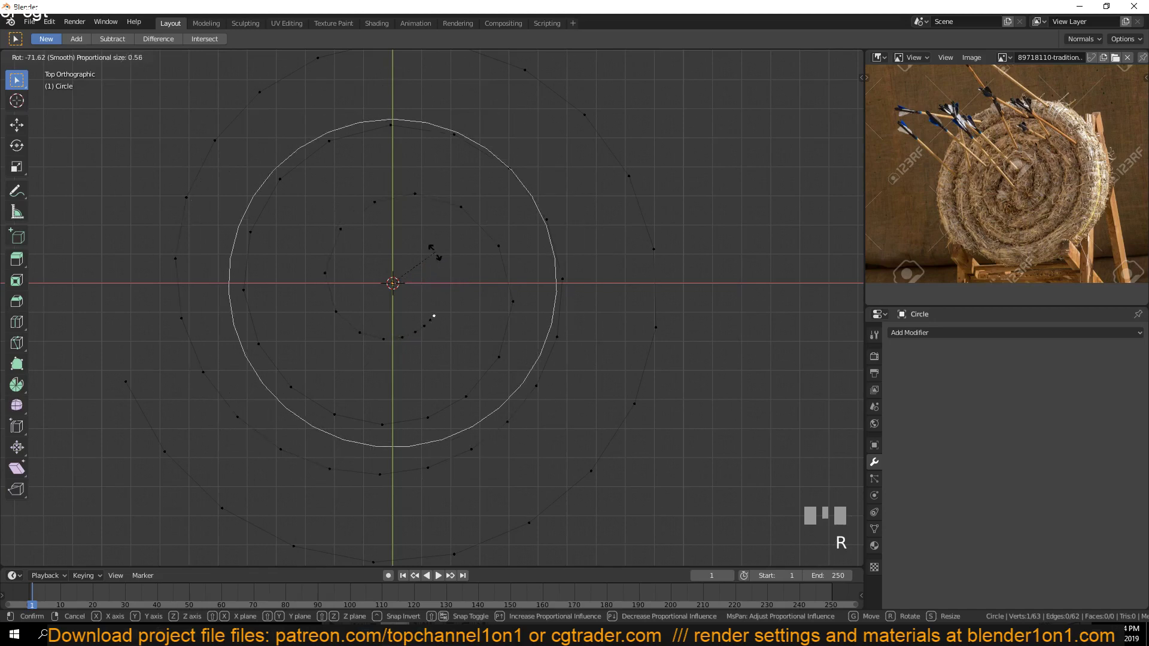
scroll(435, 253, down, 5)
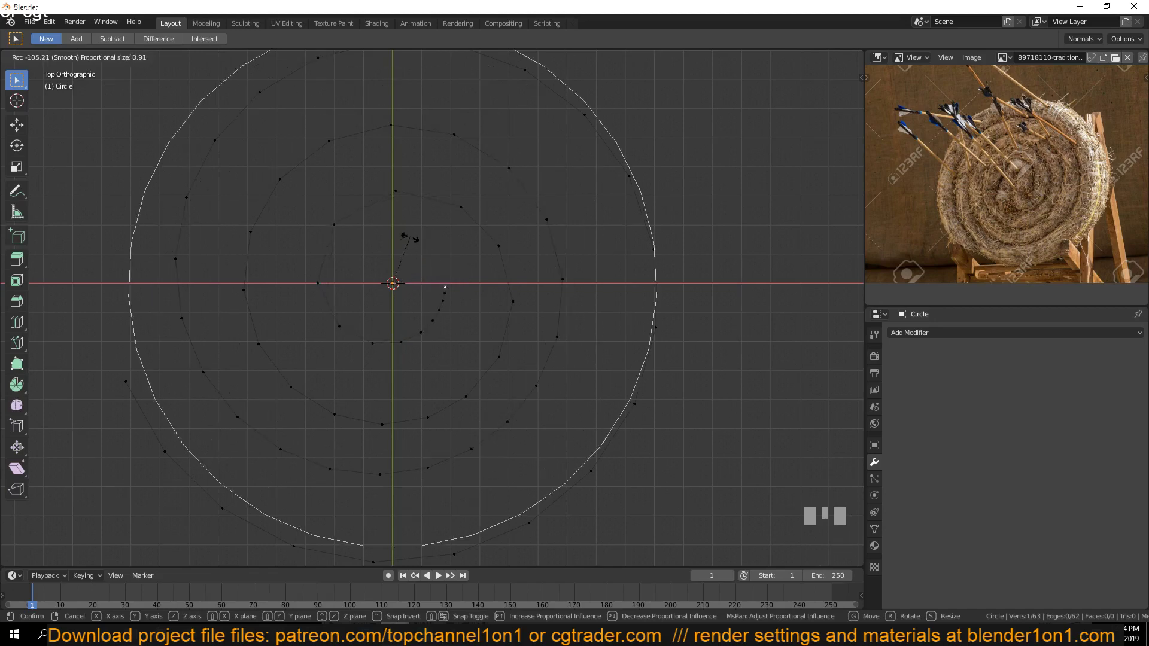
scroll(393, 251, up, 3)
scroll(390, 253, up, 1)
scroll(386, 254, down, 5)
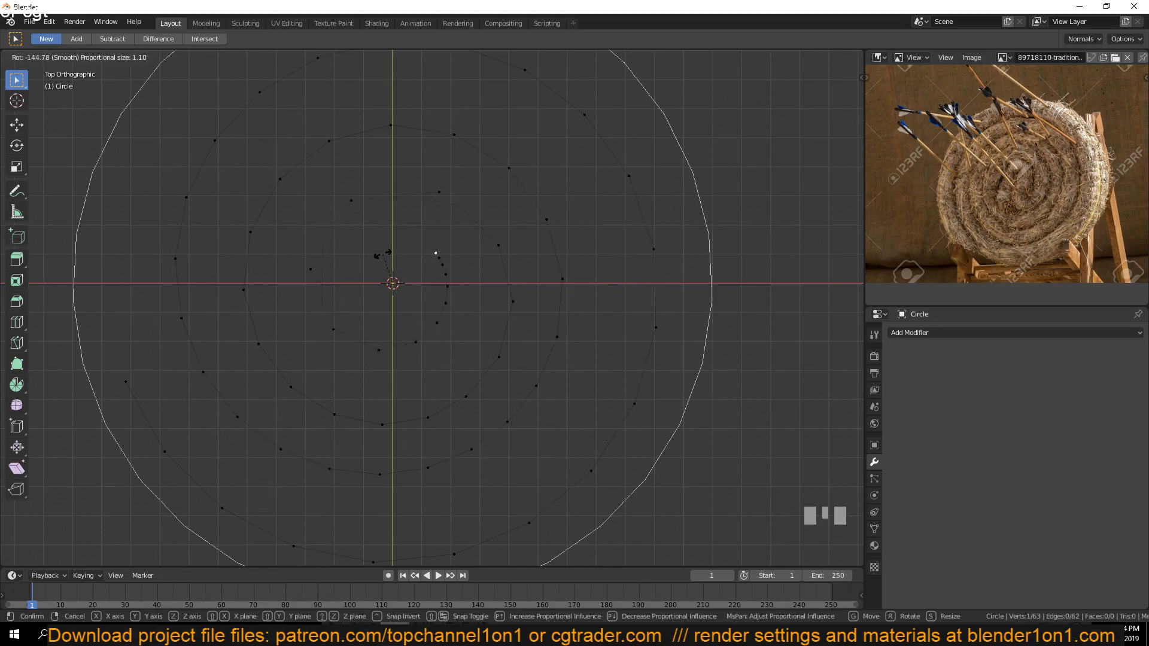
scroll(383, 255, up, 3)
scroll(383, 255, up, 11)
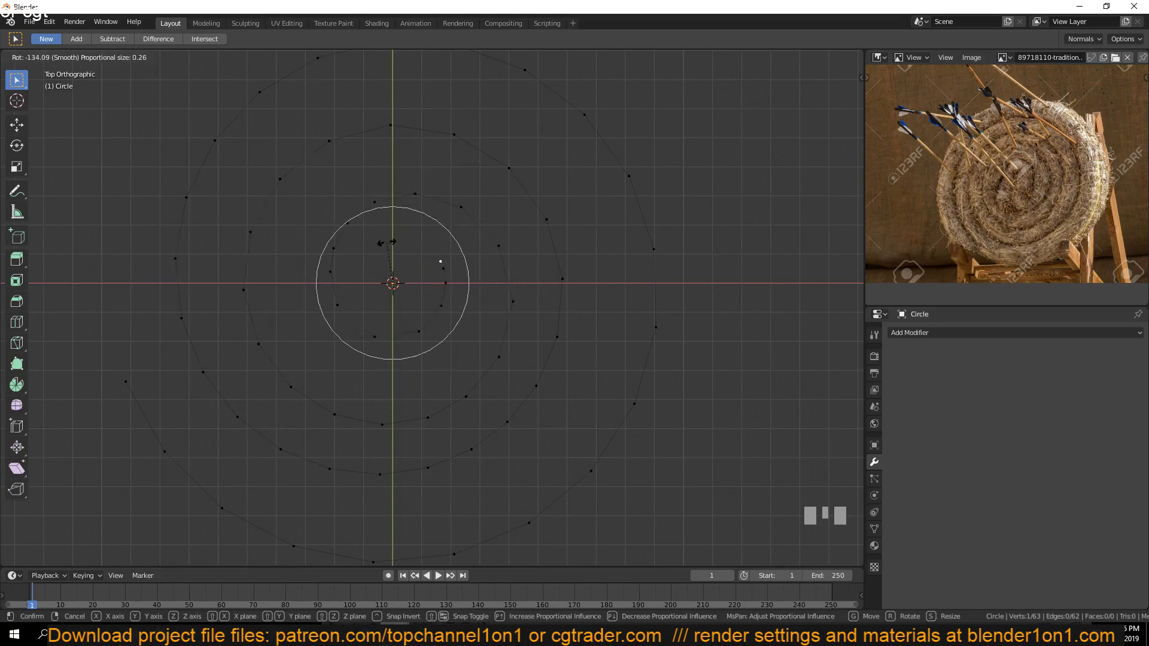
scroll(377, 245, down, 5)
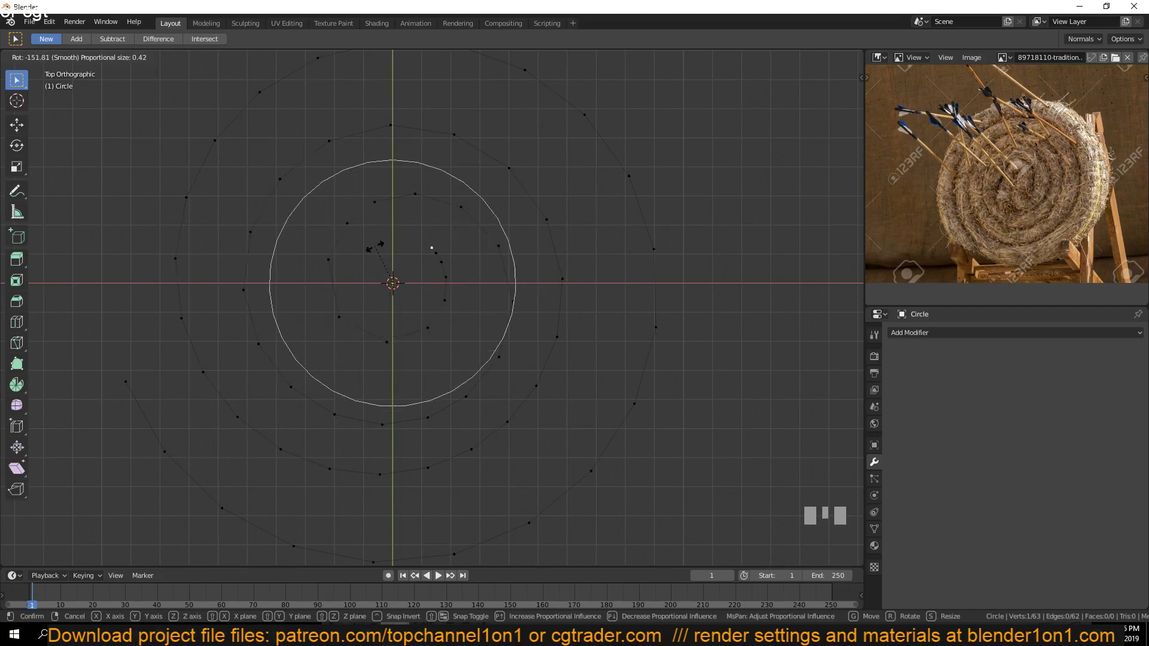
click(373, 243)
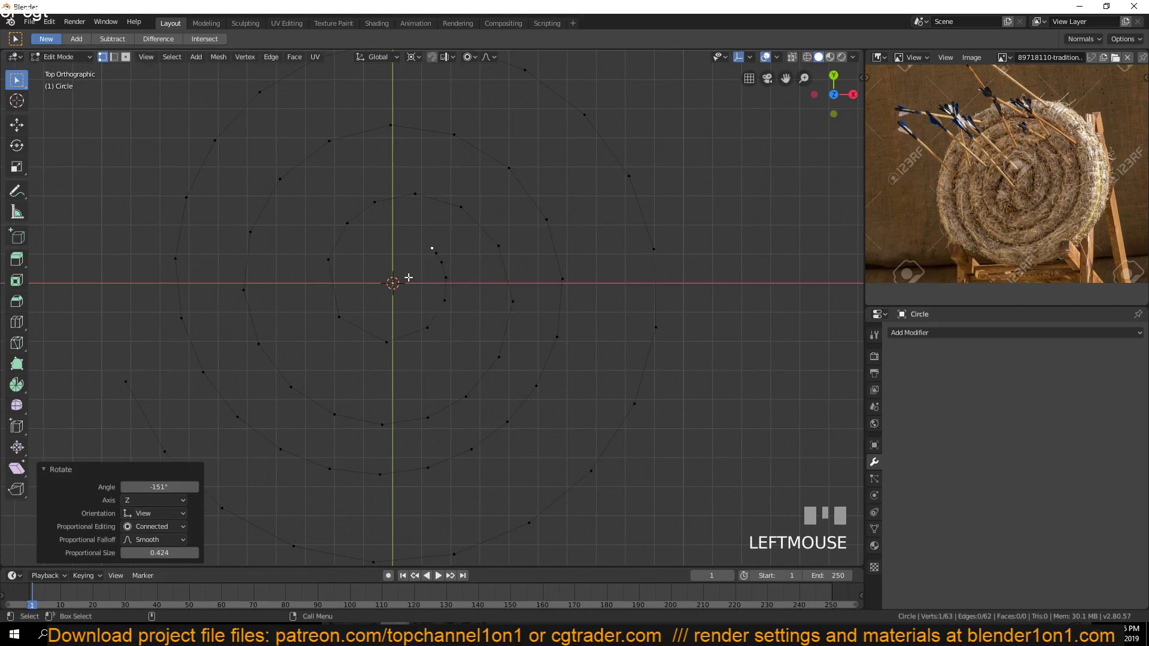
Turn off proportional editing and extrude the inner end vertex eight times, winding the spiral into its centre as in the reference photo
scroll(985, 177, up, 2)
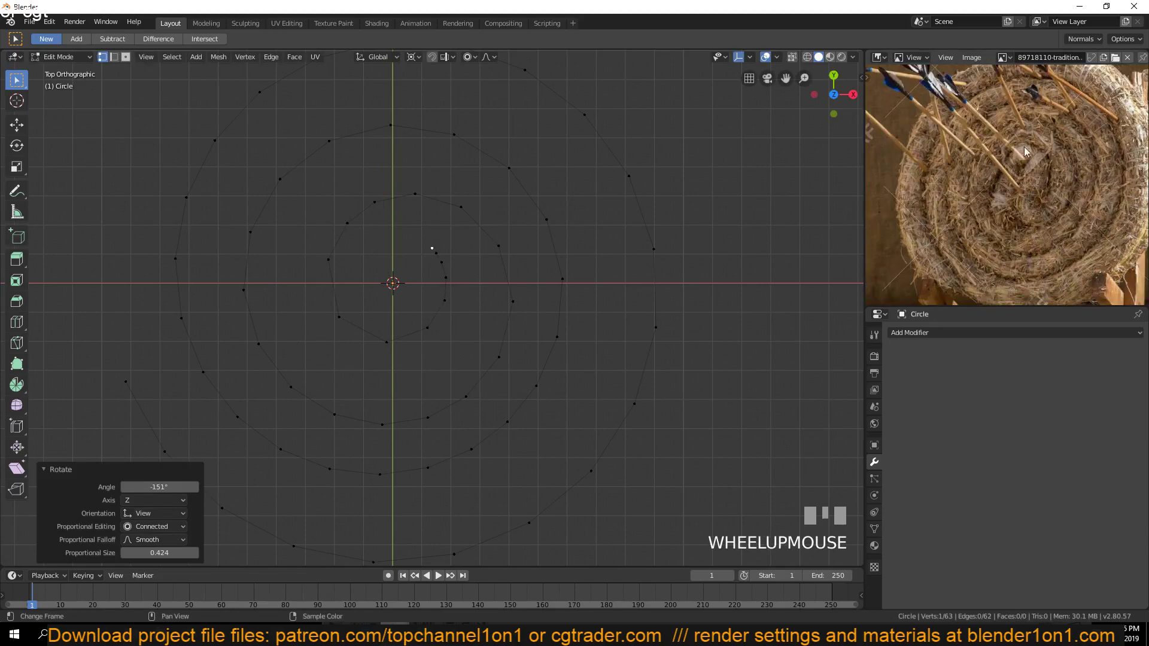
scroll(455, 297, up, 2)
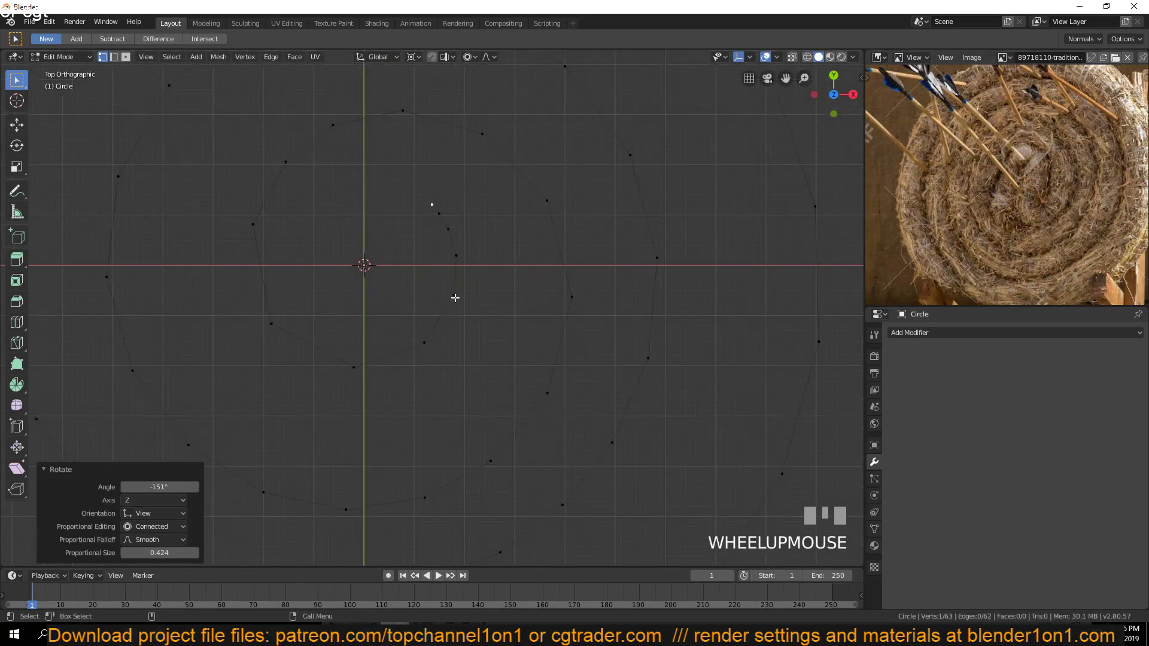
key(o)
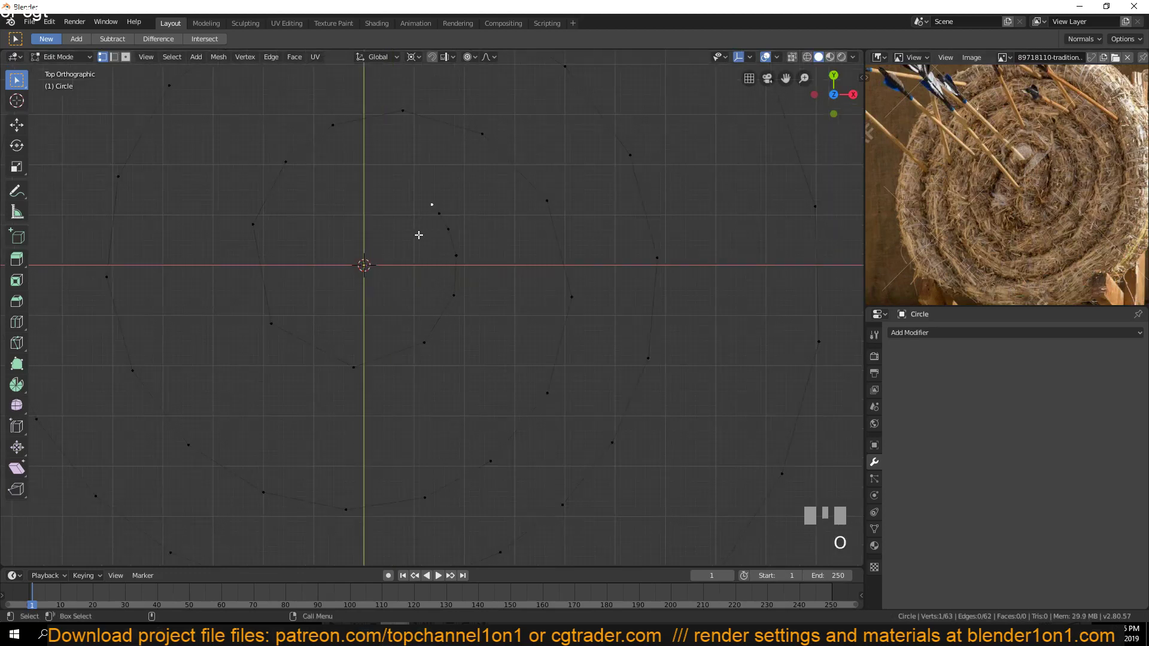
key(e)
click(397, 216)
key(e)
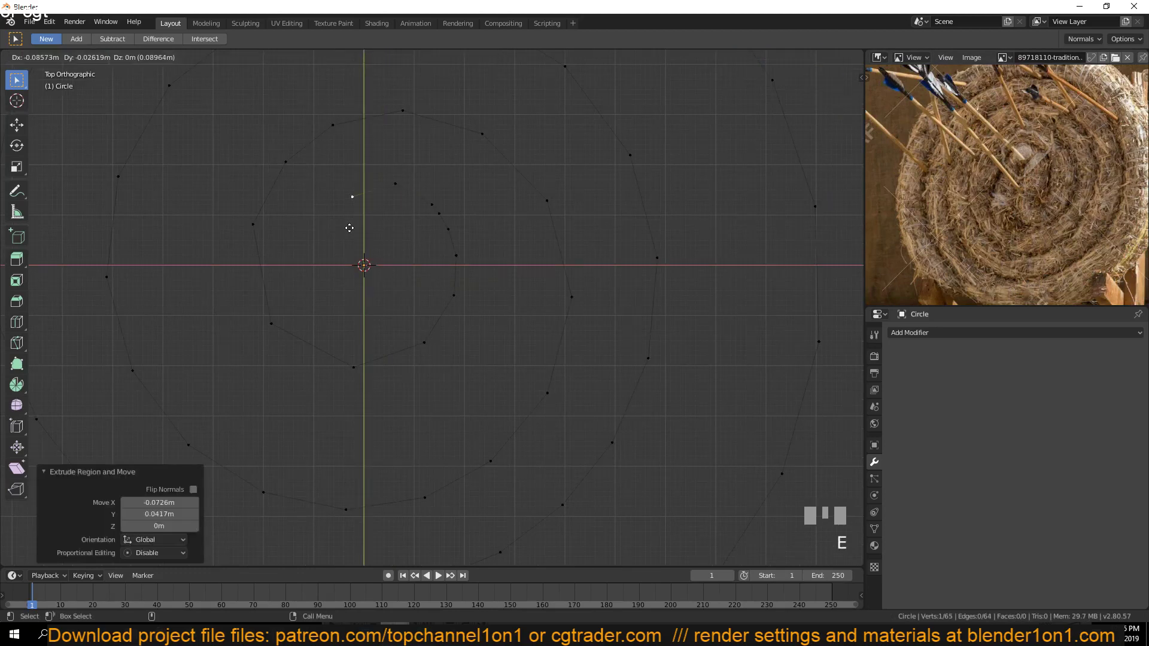
click(339, 235)
key(e)
click(310, 270)
key(e)
click(328, 341)
key(e)
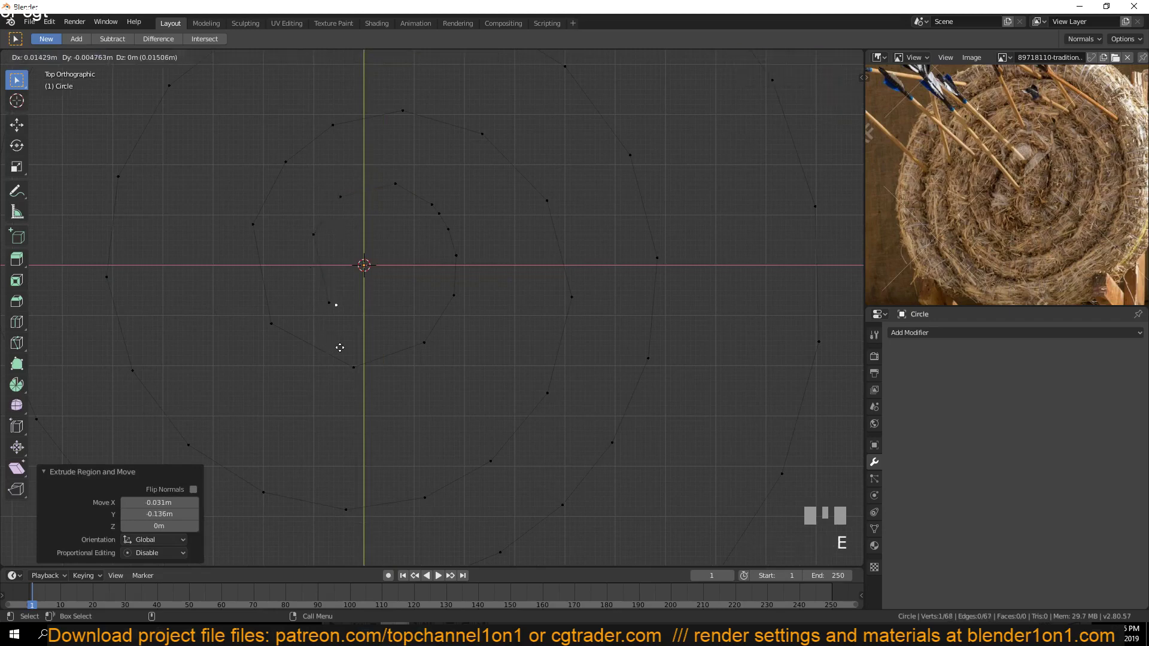
click(371, 353)
key(e)
click(377, 270)
key(e)
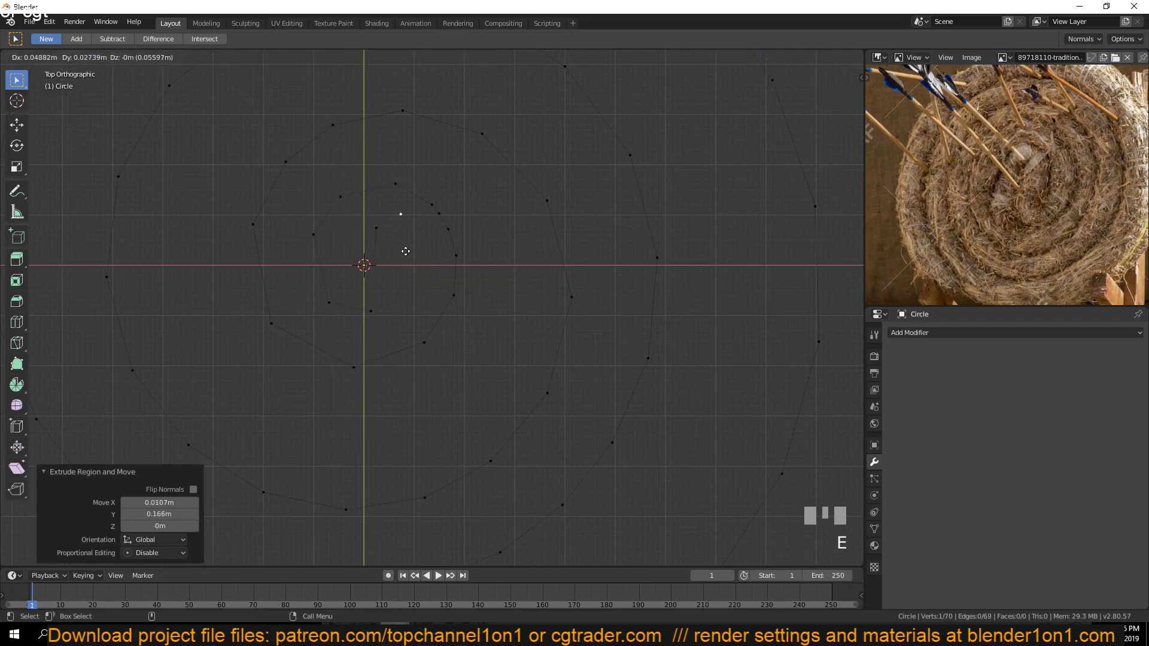
click(405, 254)
key(e)
click(415, 282)
key(Tab)
scroll(405, 358, down, 3)
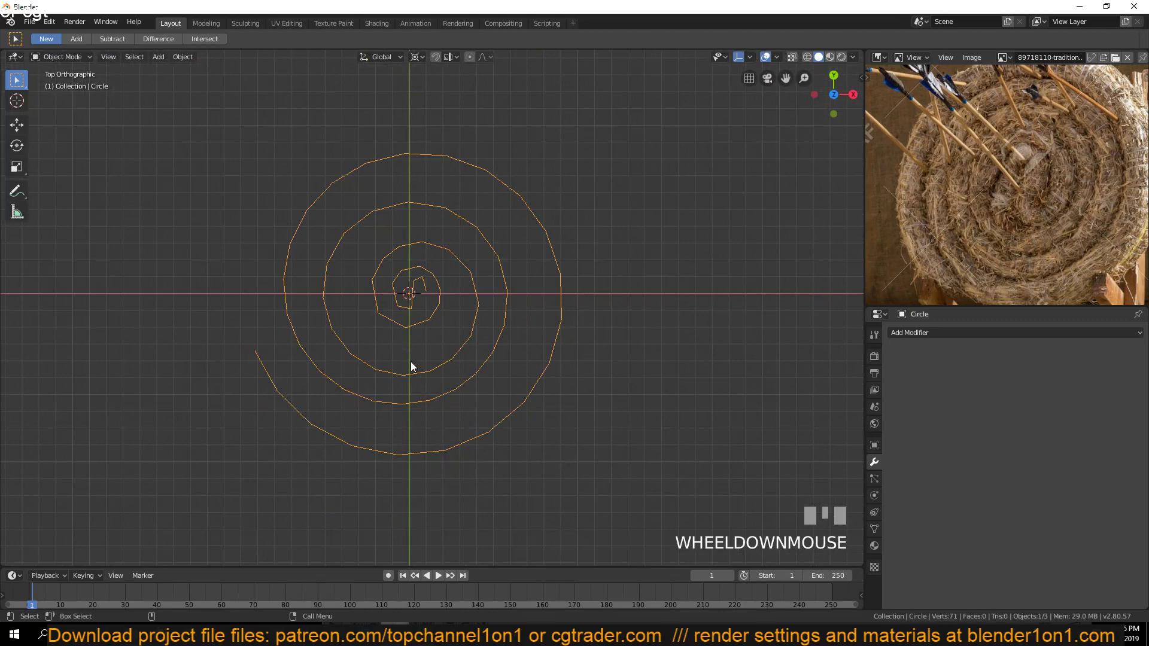
Duplicate the spiral and place the copy about 3.2 m away along the X axis as a backup
scroll(410, 362, down, 4)
middle_drag(482, 389, 445, 318)
key(KP_7)
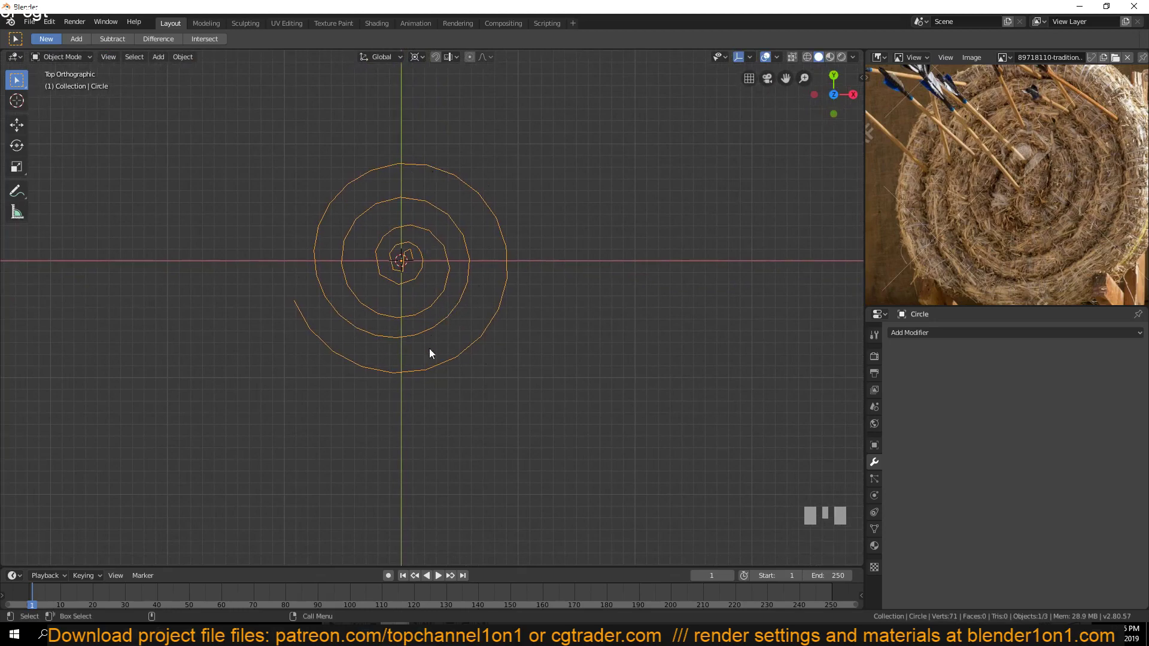
key(Tab)
key(Tab)
shift+middle_drag(349, 328, 265, 337)
key(shift+d)
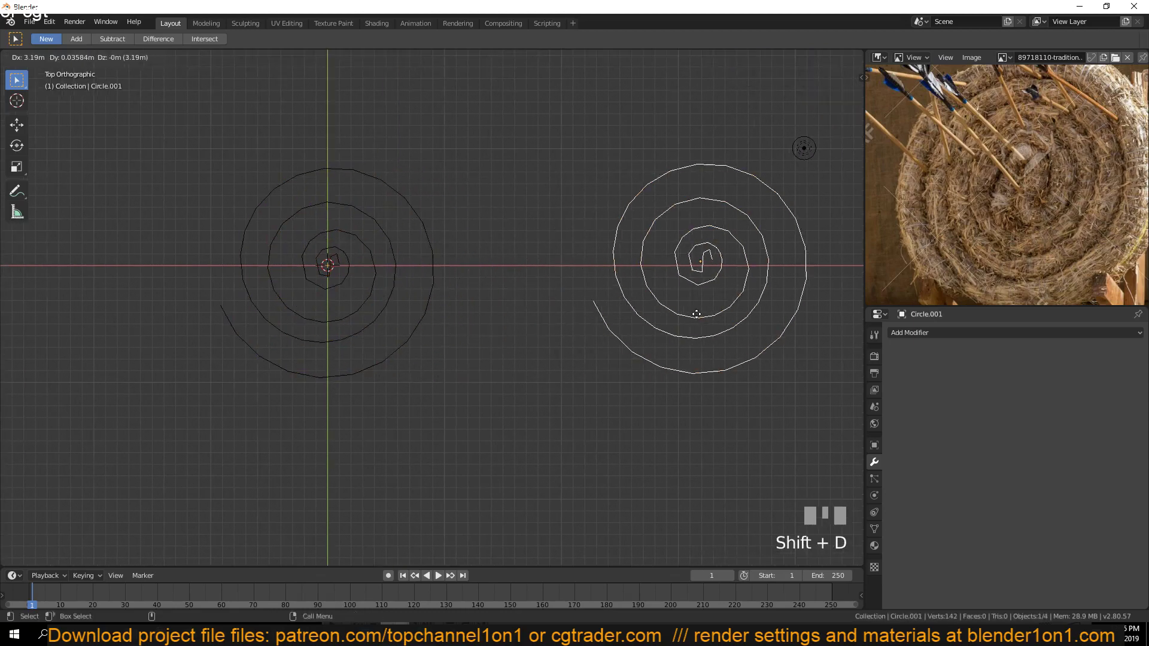
click(692, 300)
Convert the original spiral mesh at the world origin to a curve and check its control points
click(342, 257)
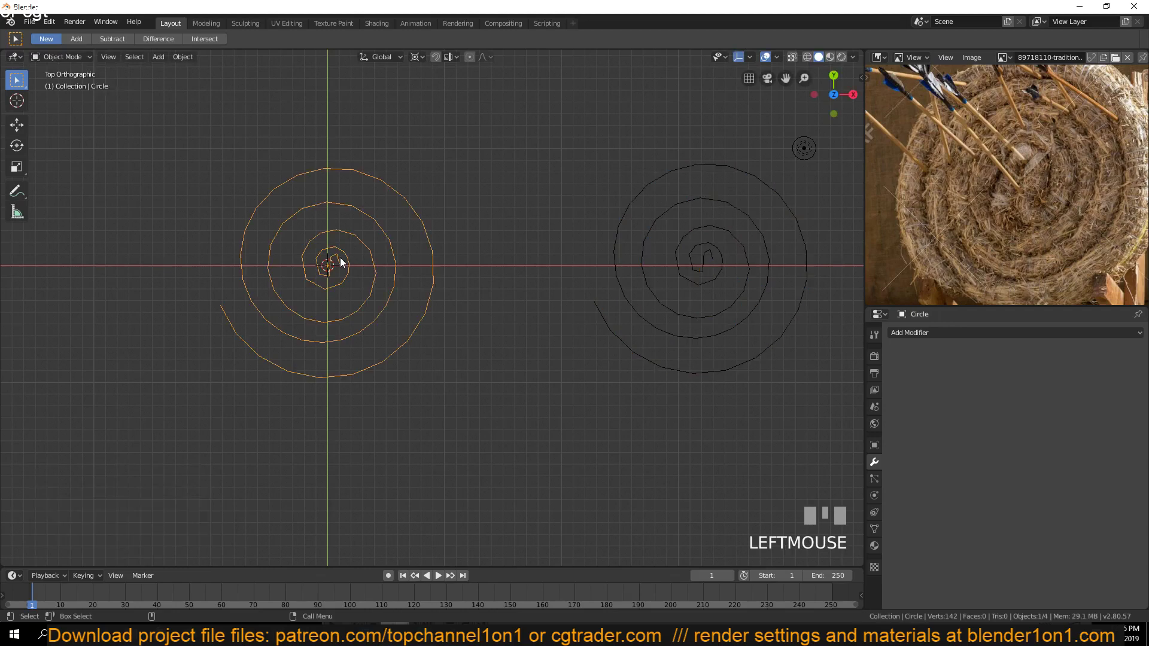
right_click(339, 263)
click(204, 189)
click(326, 268)
click(182, 56)
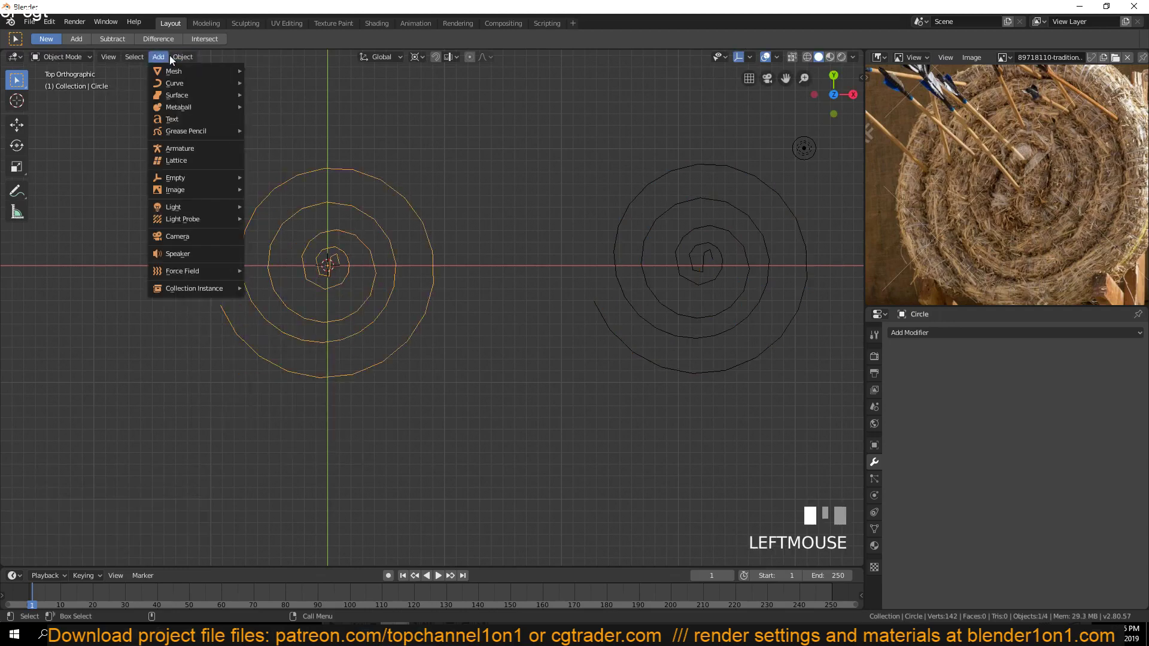
mouse_move(211, 370)
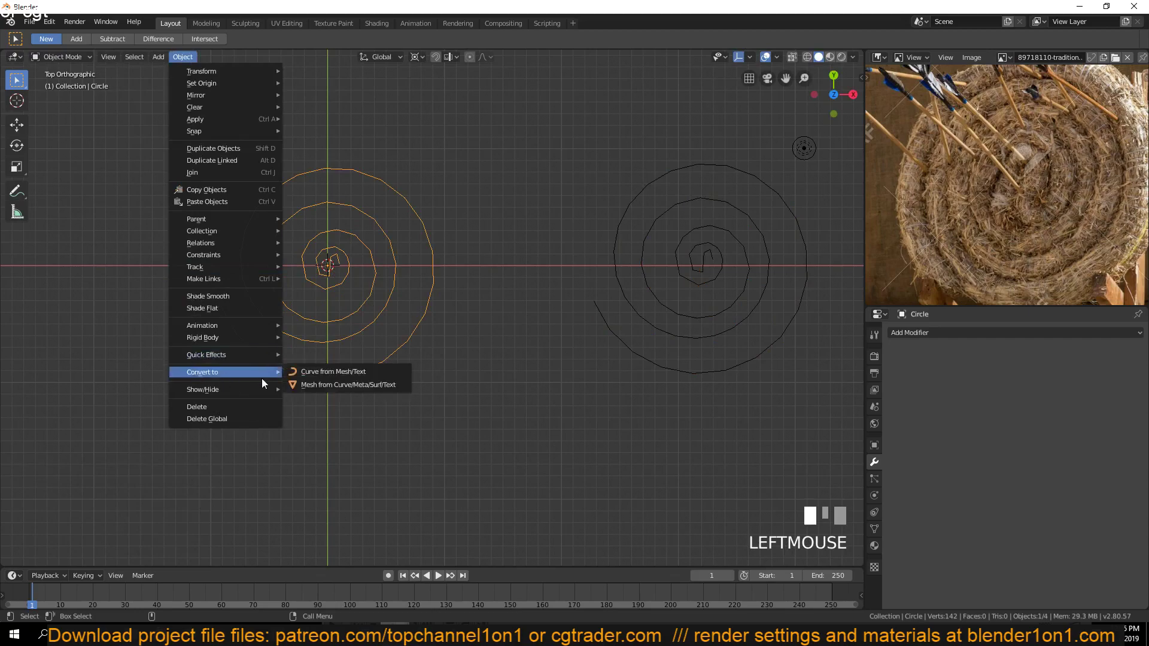
click(330, 375)
scroll(364, 299, up, 3)
shift+middle_drag(364, 301, 498, 310)
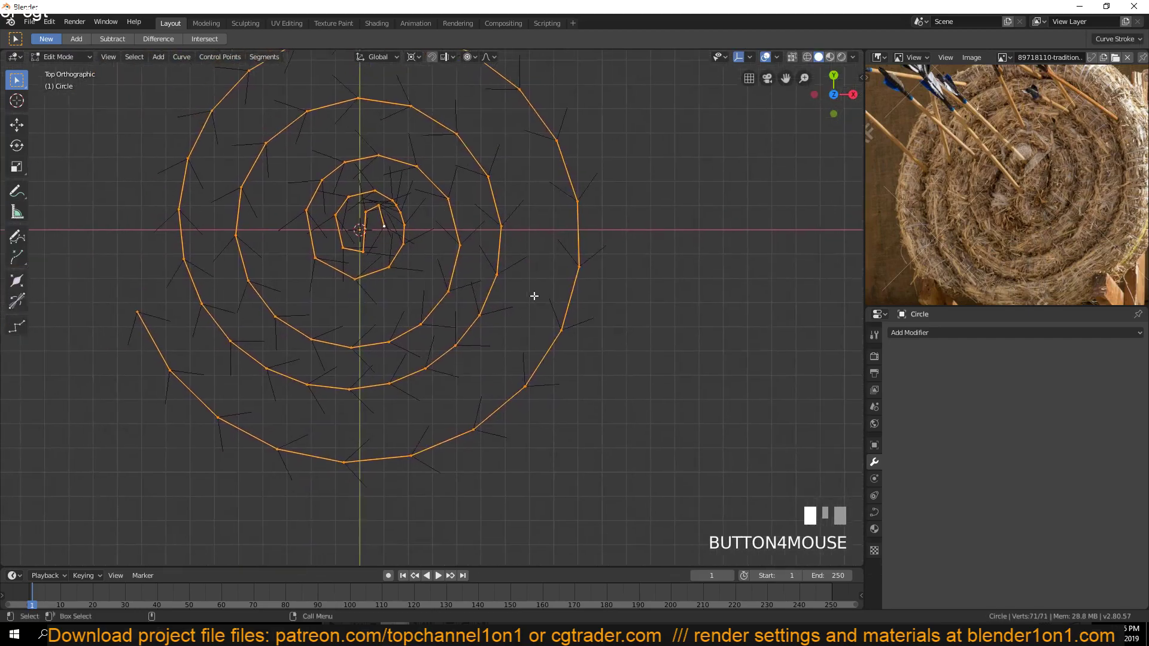
key(Tab)
scroll(405, 297, down, 3)
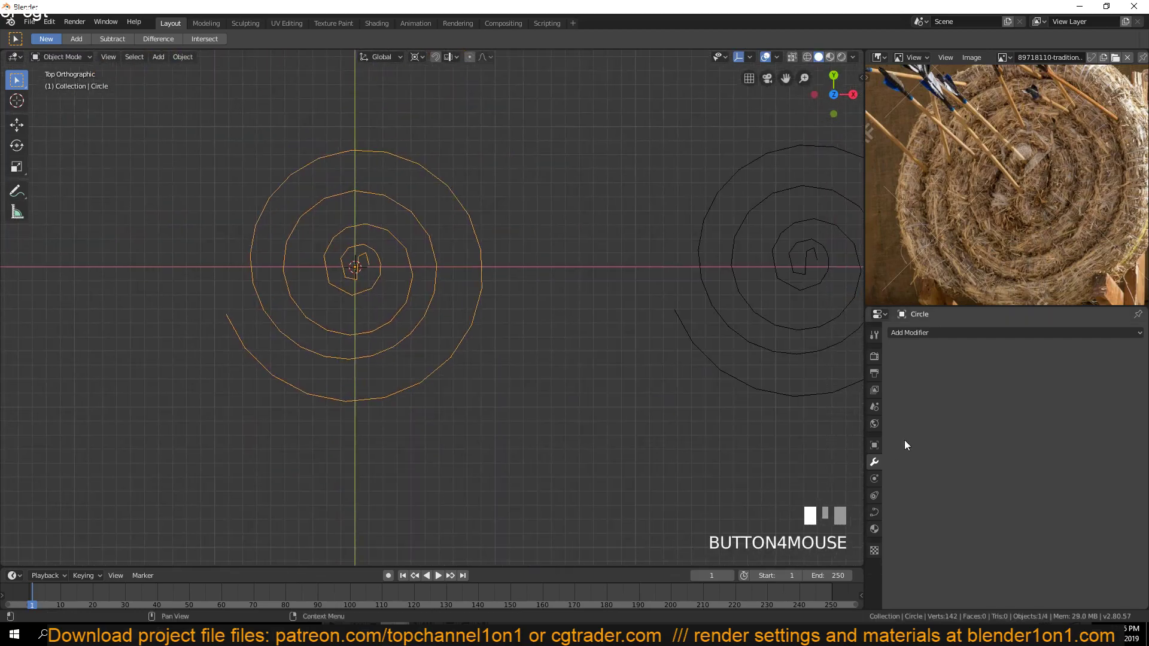
Set the spiral curve's bevel depth to 0.17 m so it becomes a thick coil
click(875, 512)
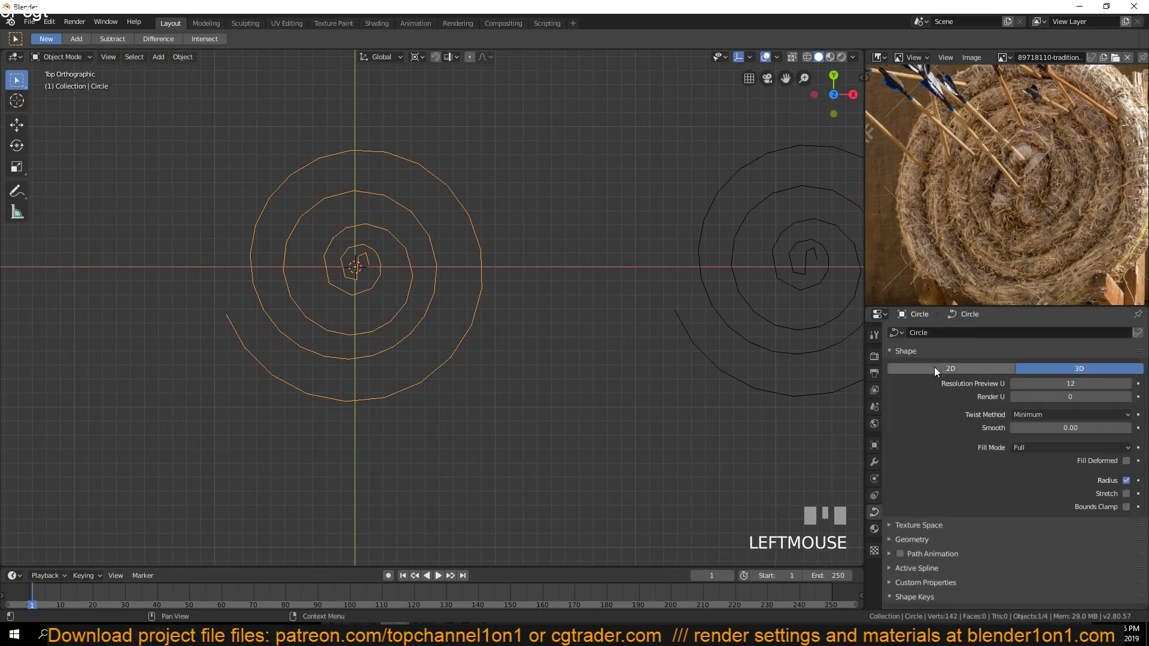
scroll(980, 477, down, 2)
scroll(981, 478, up, 1)
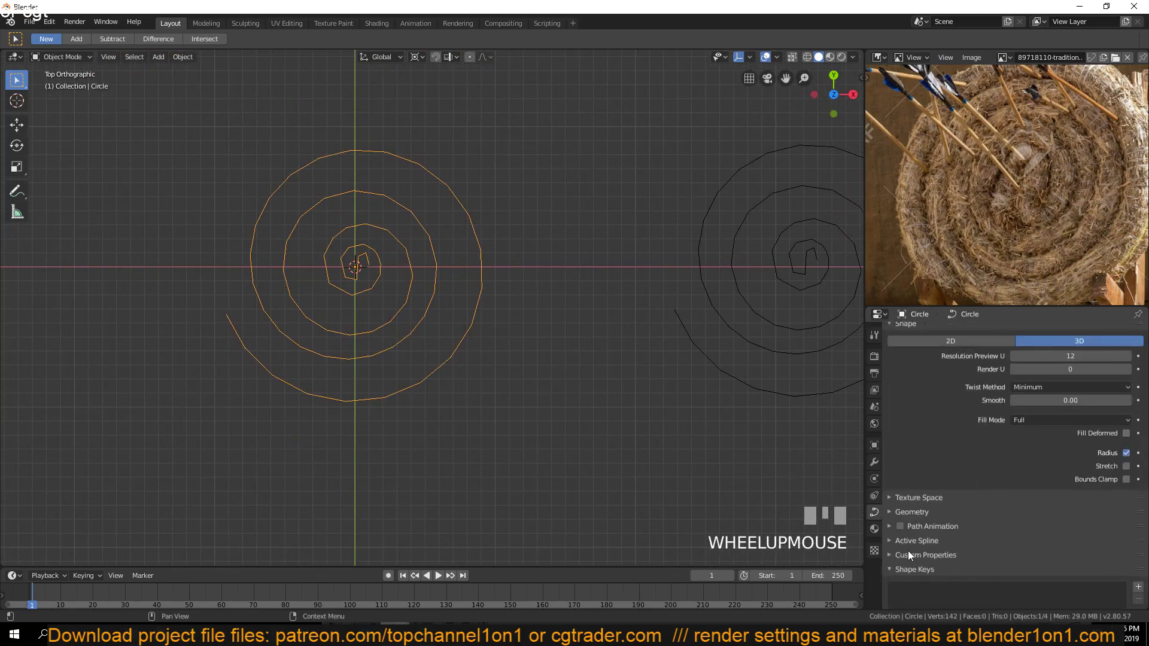
click(912, 512)
scroll(934, 533, down, 3)
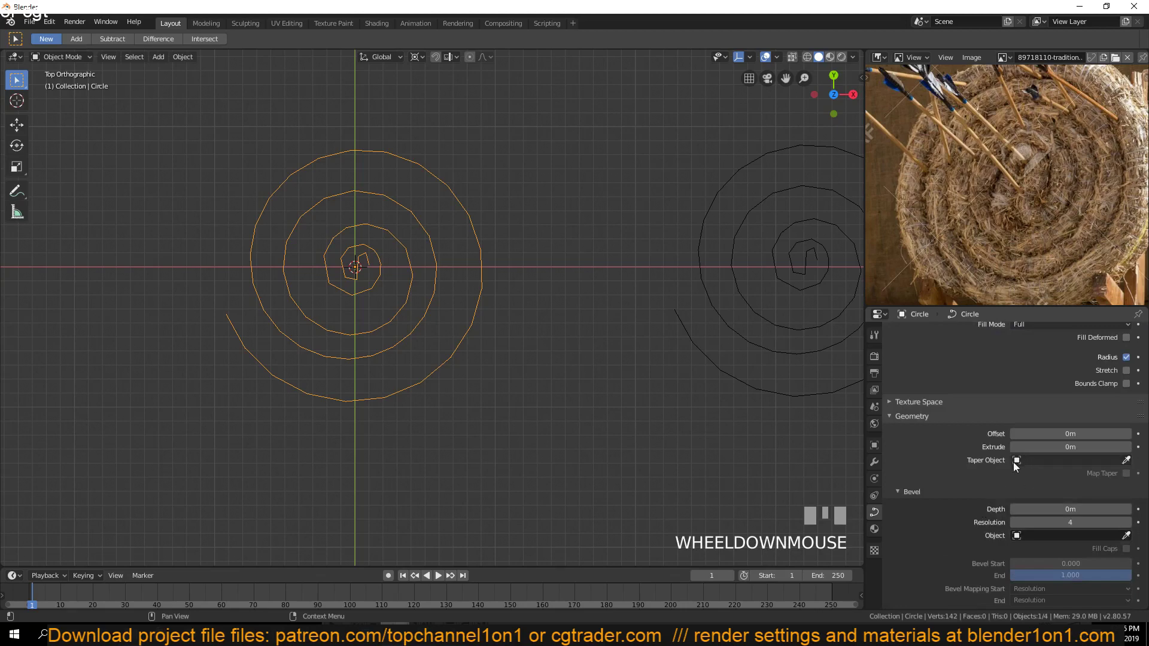
drag(1071, 510, 1122, 510)
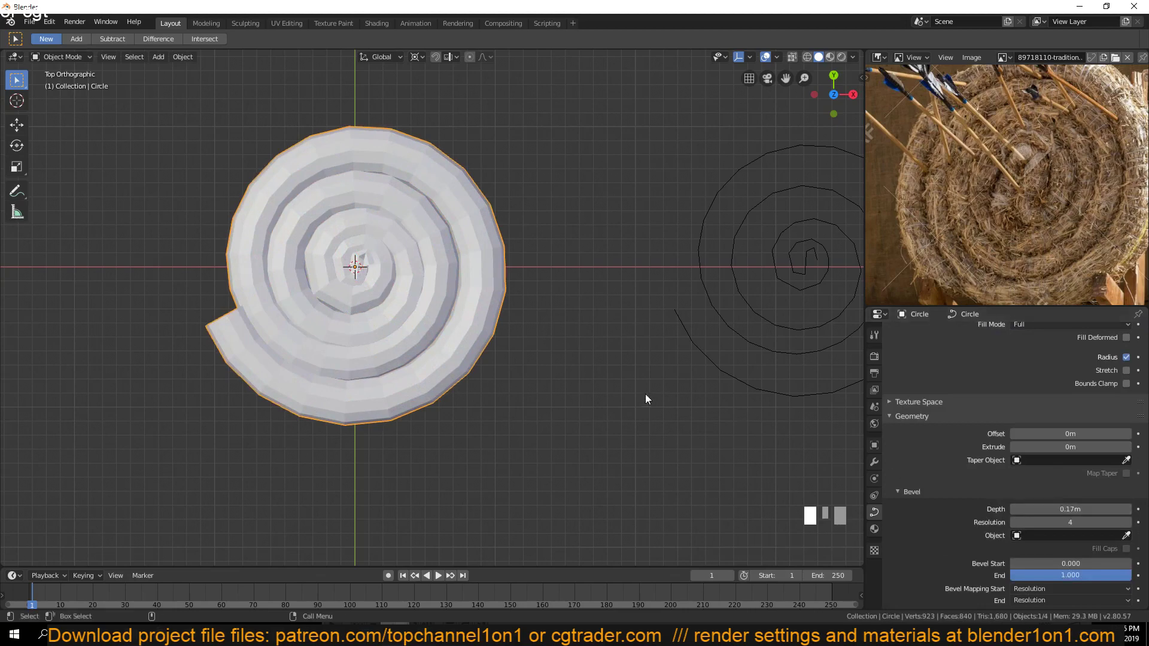
scroll(645, 394, down, 3)
shift+middle_drag(518, 346, 501, 375)
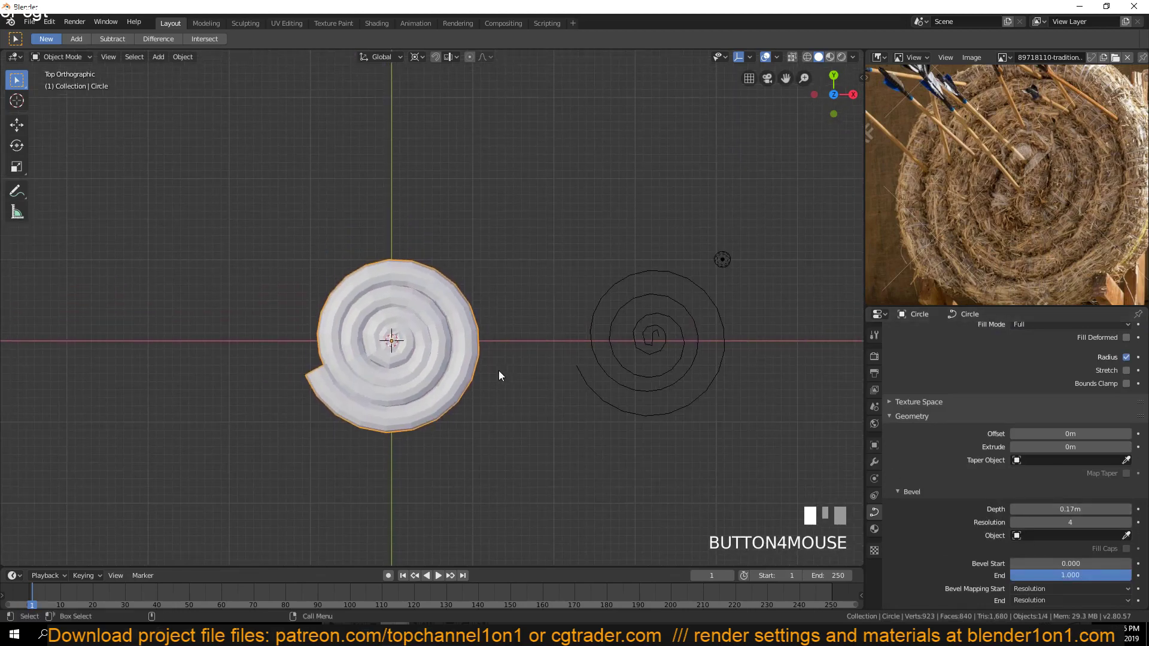
Try the Half and Front fill modes on the spiral curve, and return the fill mode to Full
scroll(1068, 500, up, 5)
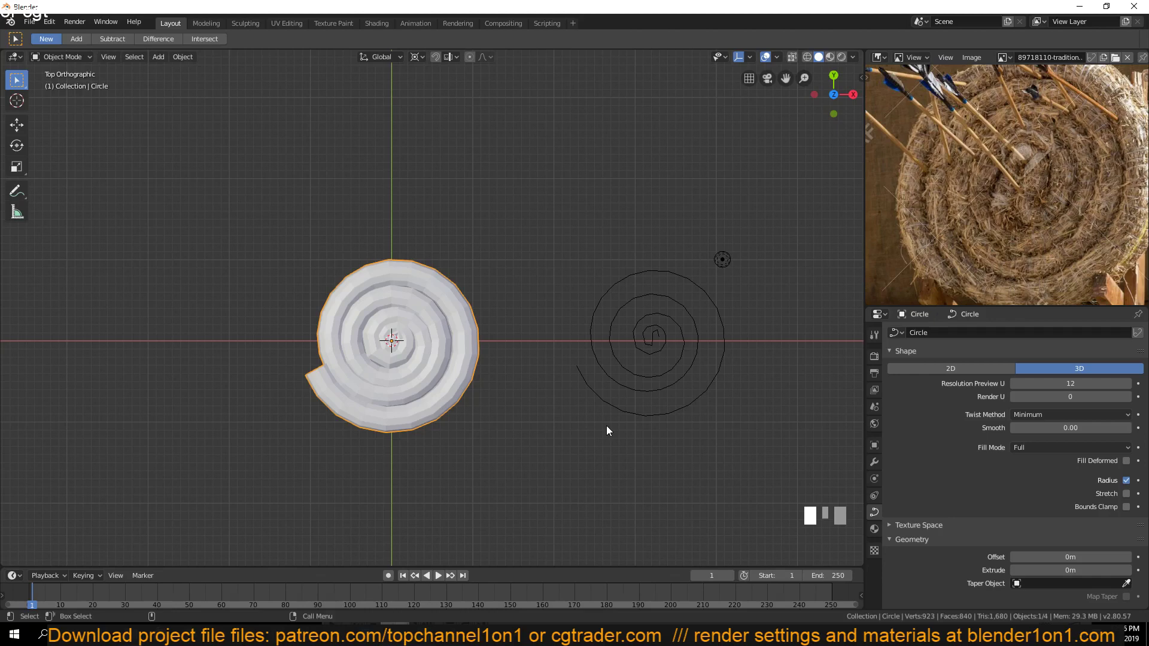
shift+scroll(598, 449, down, 1)
click(1041, 449)
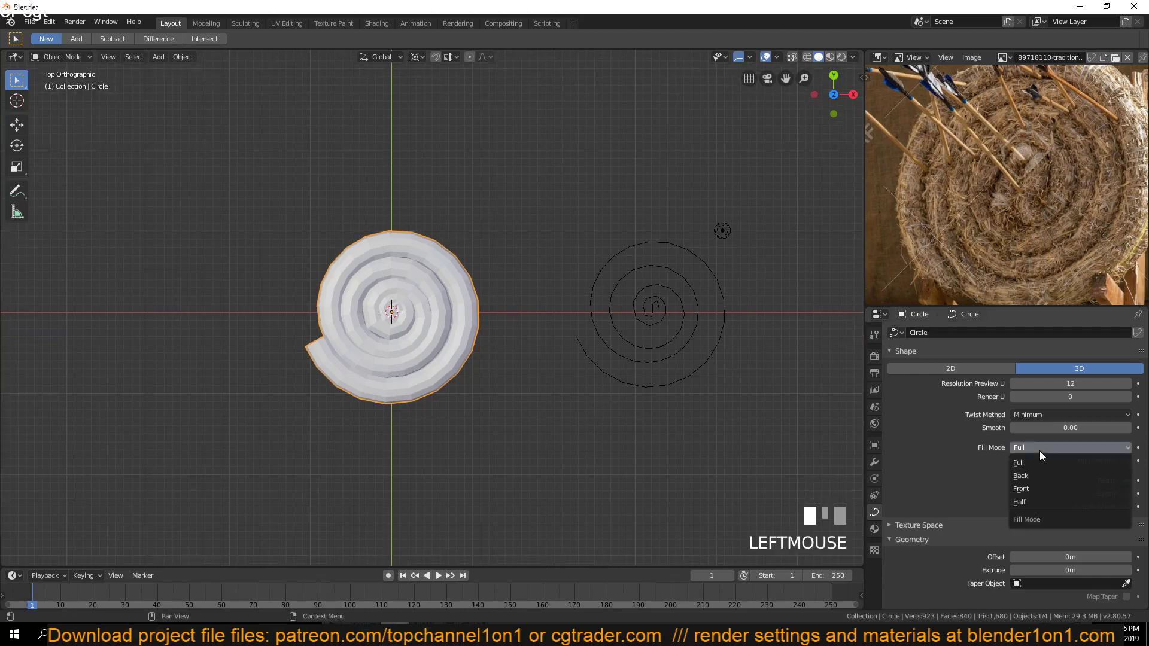
click(1040, 449)
click(1032, 448)
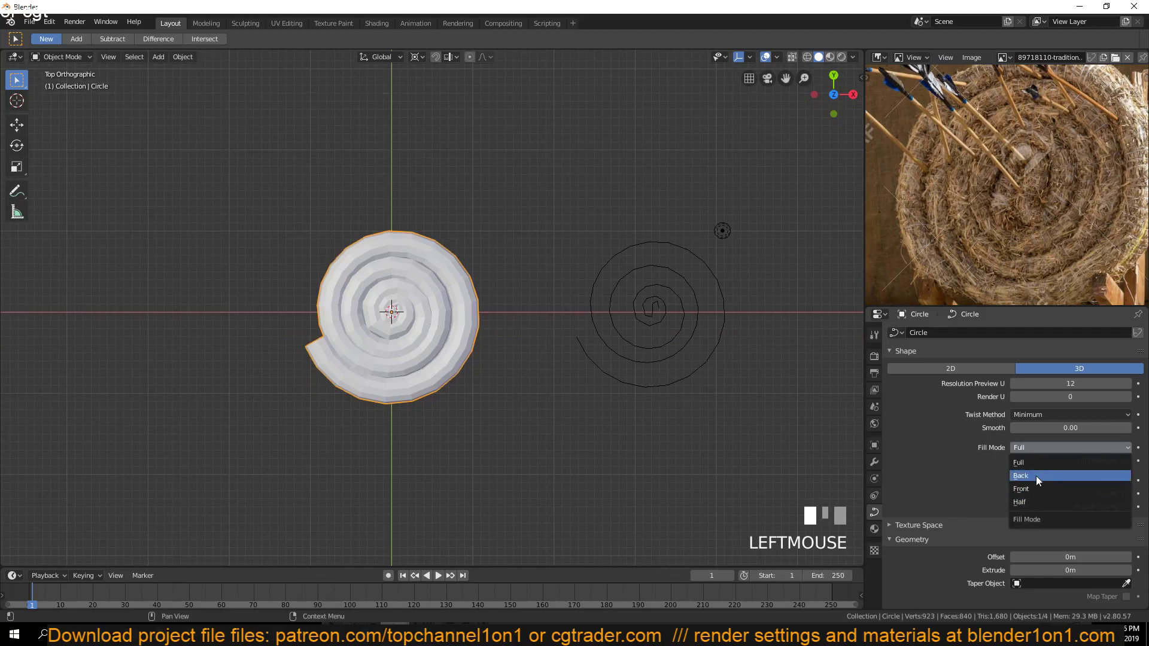
click(1038, 504)
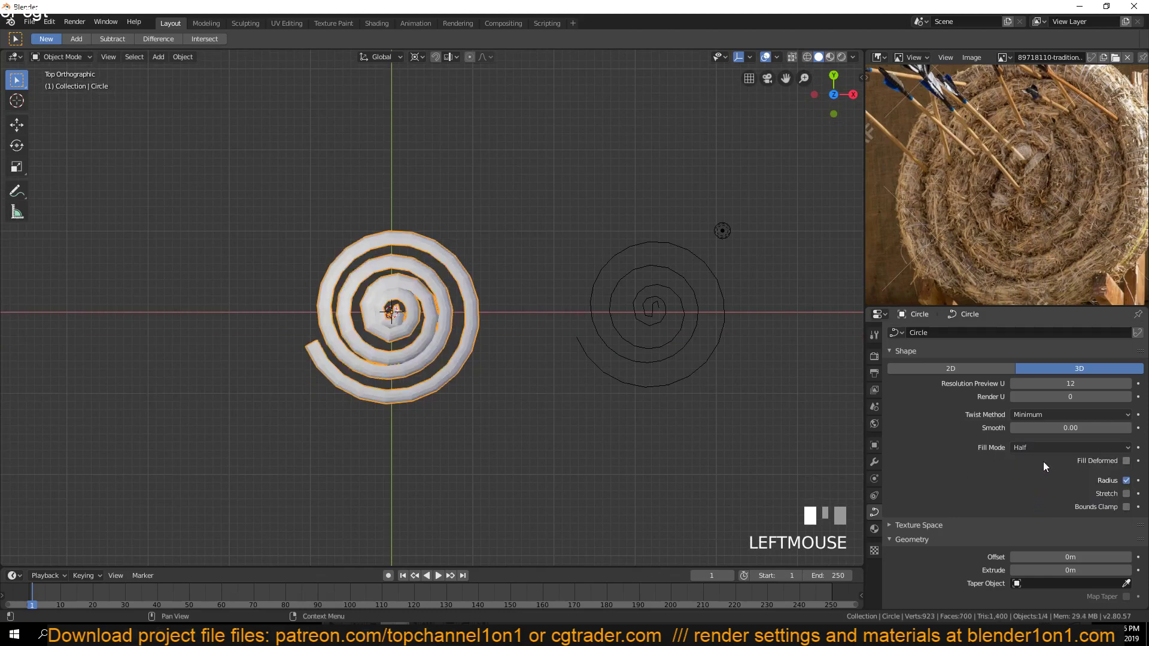
click(1045, 450)
click(1040, 482)
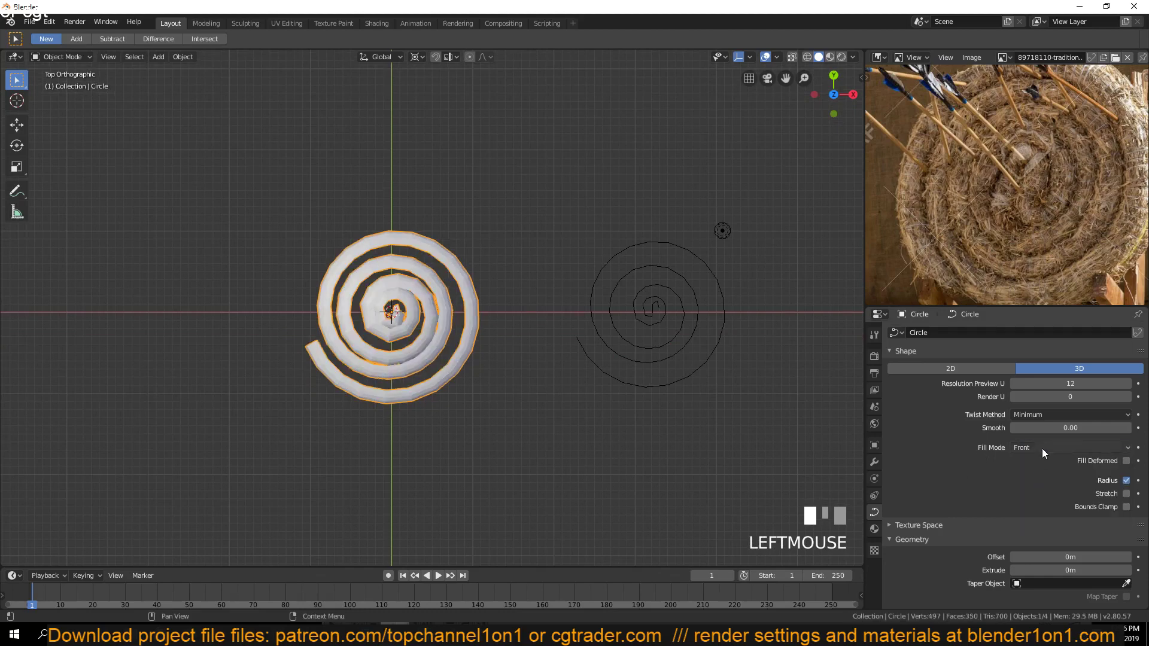
click(1043, 447)
click(1033, 463)
Inspect the coil's open outer end and reduce the curve's bevel resolution to 1
scroll(557, 453, up, 5)
middle_drag(512, 400, 468, 308)
scroll(468, 307, up, 4)
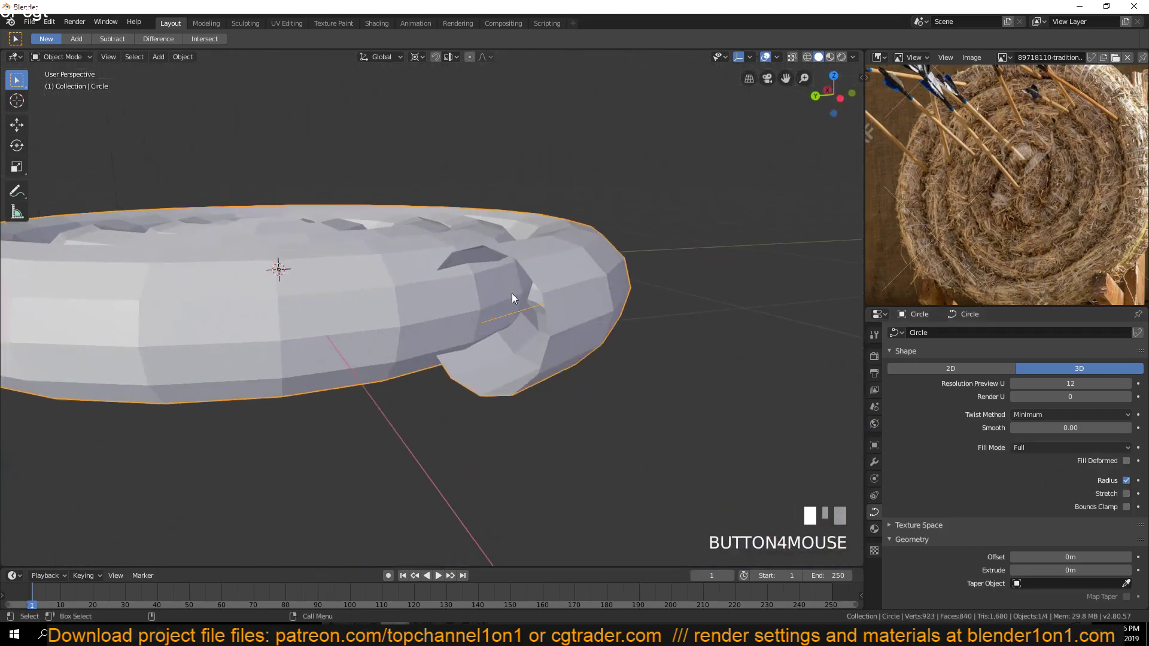
key(grave)
scroll(1014, 454, down, 8)
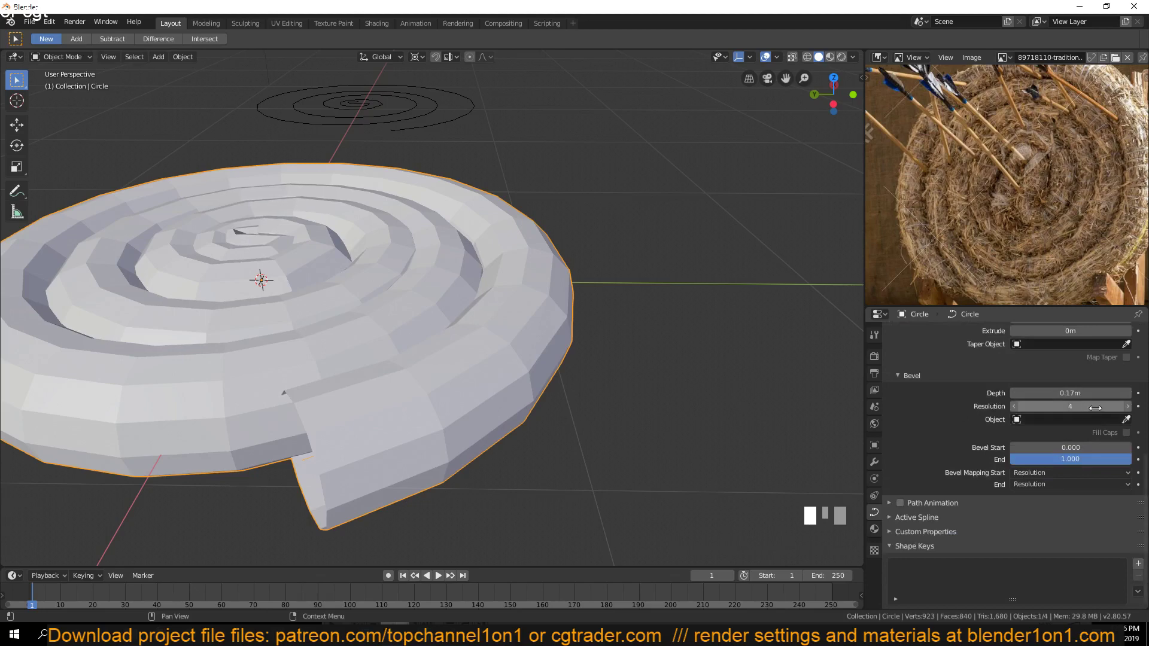
drag(1096, 408, 1059, 407)
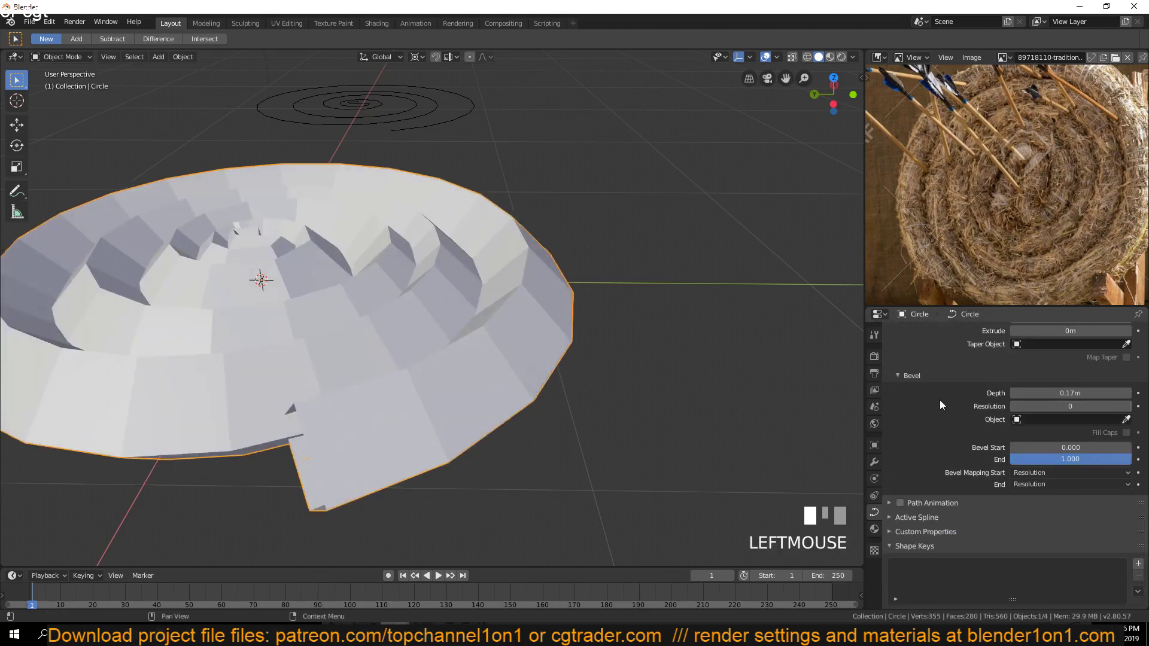
click(1130, 407)
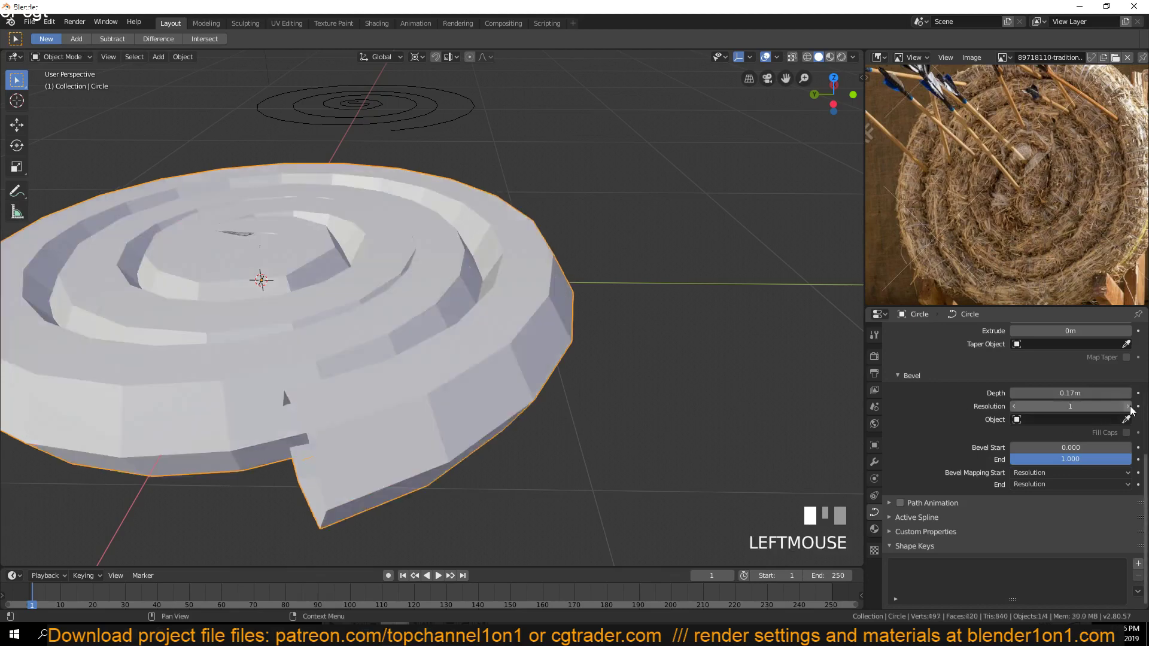
Set the coil's bevel resolution to 4 and shade it smooth
click(1129, 407)
click(1129, 407)
click(1130, 407)
middle_drag(361, 379, 462, 200)
middle_drag(543, 326, 591, 389)
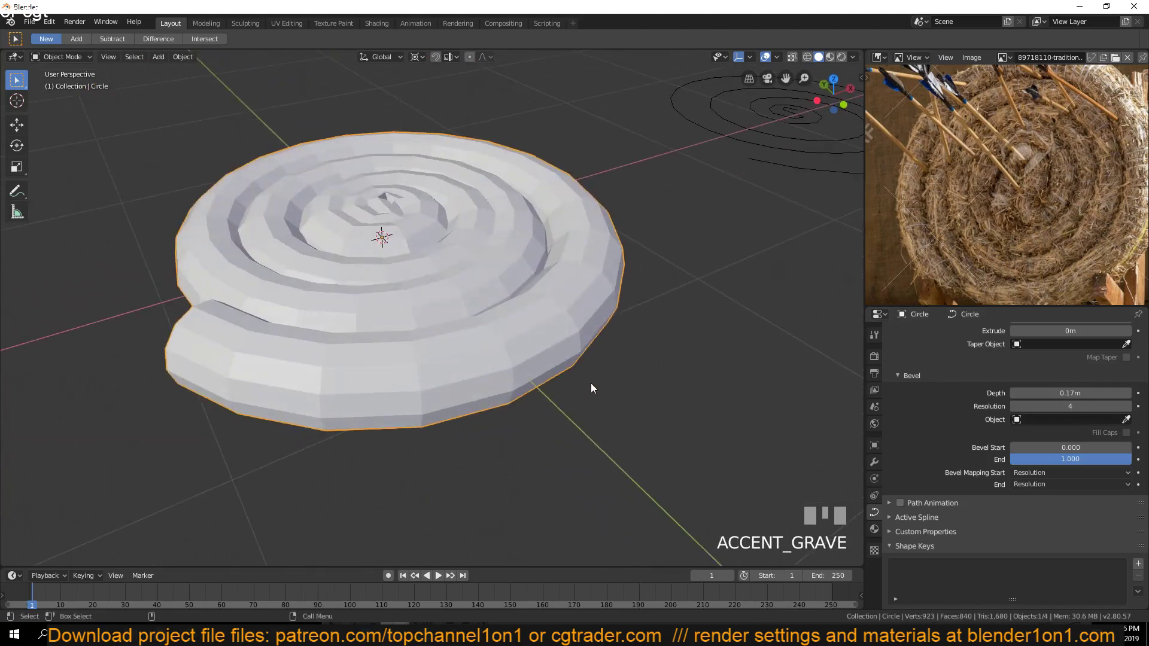
right_click(541, 290)
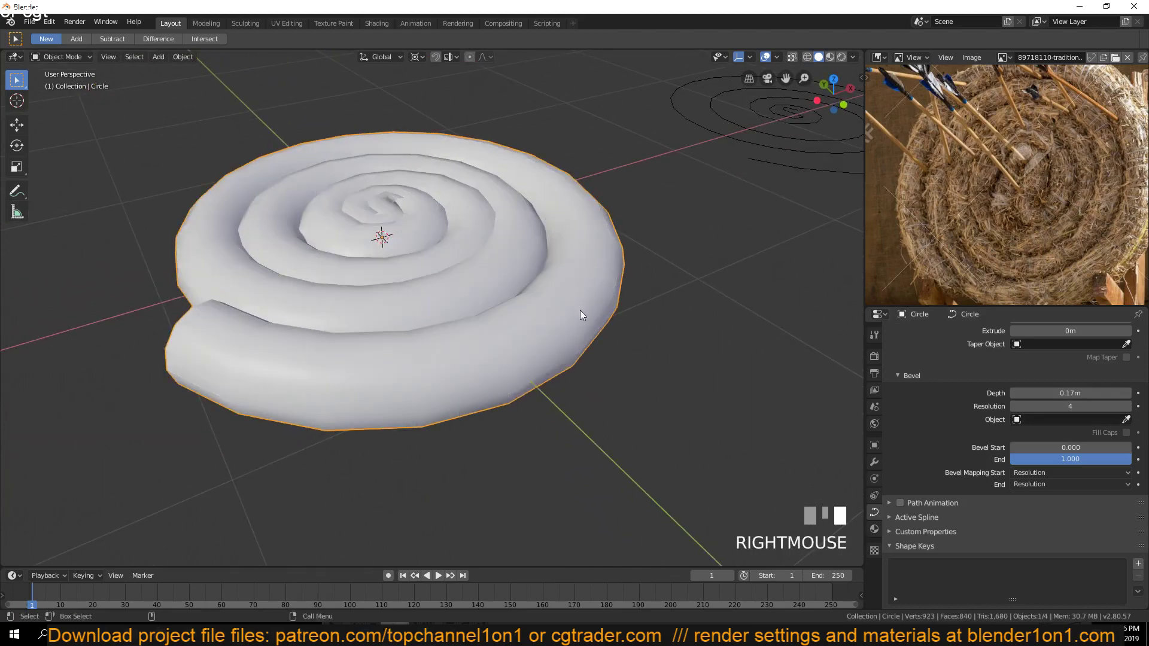
Rotate the coil 90° about the global Y axis so it stands upright, facing the right side view
middle_drag(581, 310, 504, 373)
scroll(502, 377, down, 2)
key(KP_1)
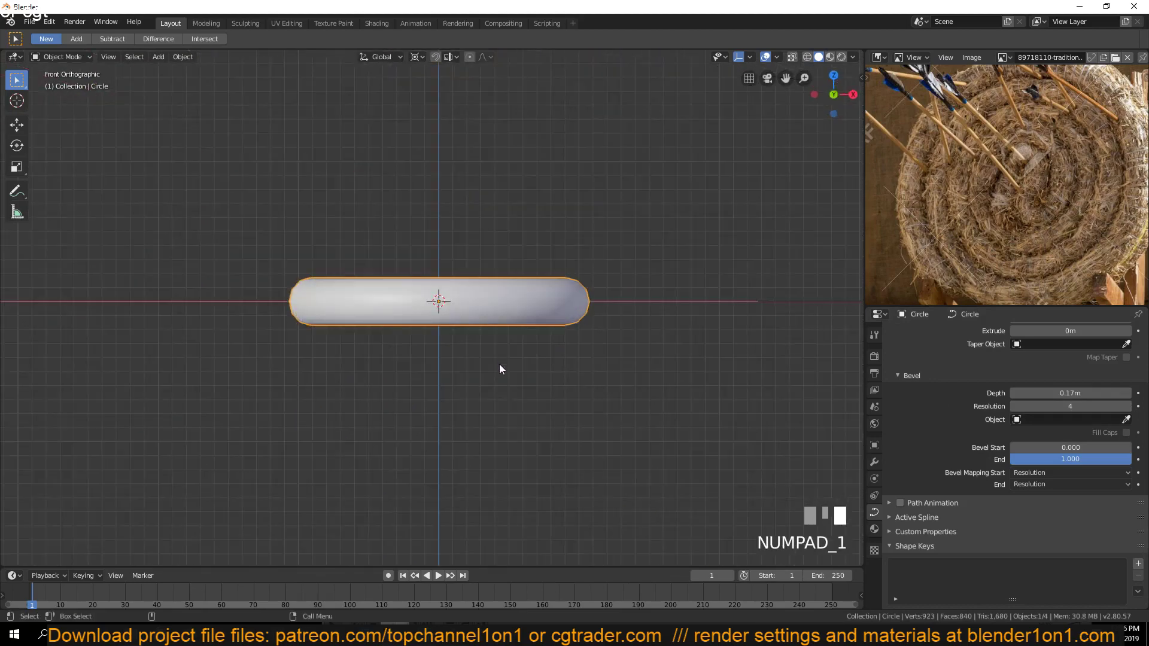
key(KP_3)
click(524, 310)
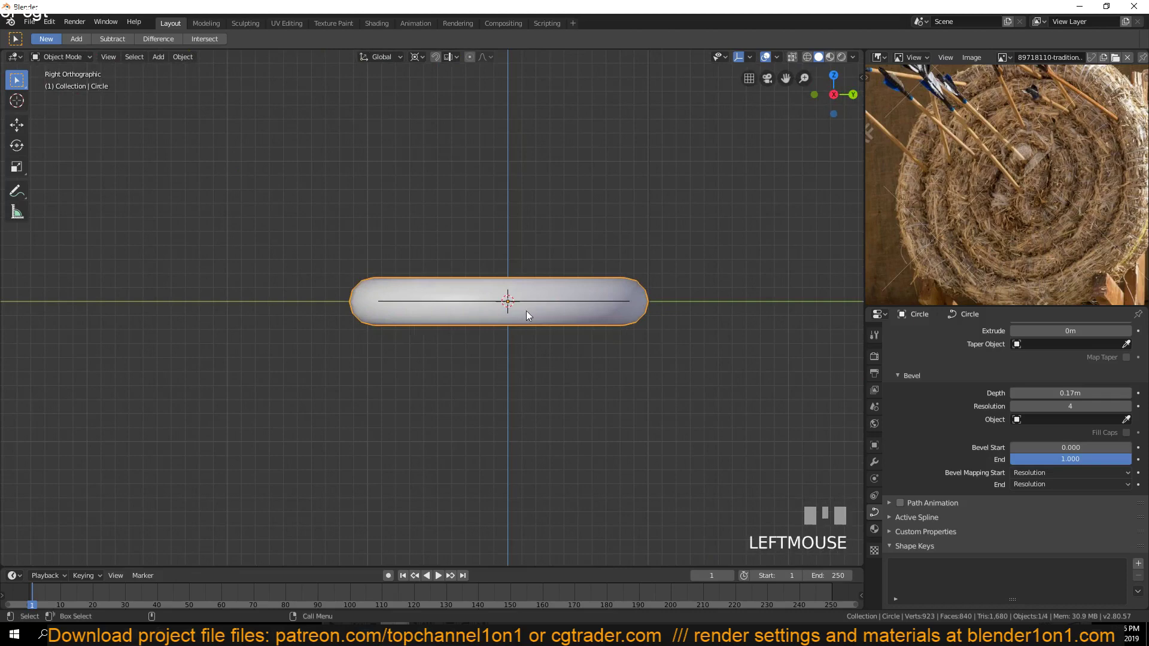
text(rx90y)
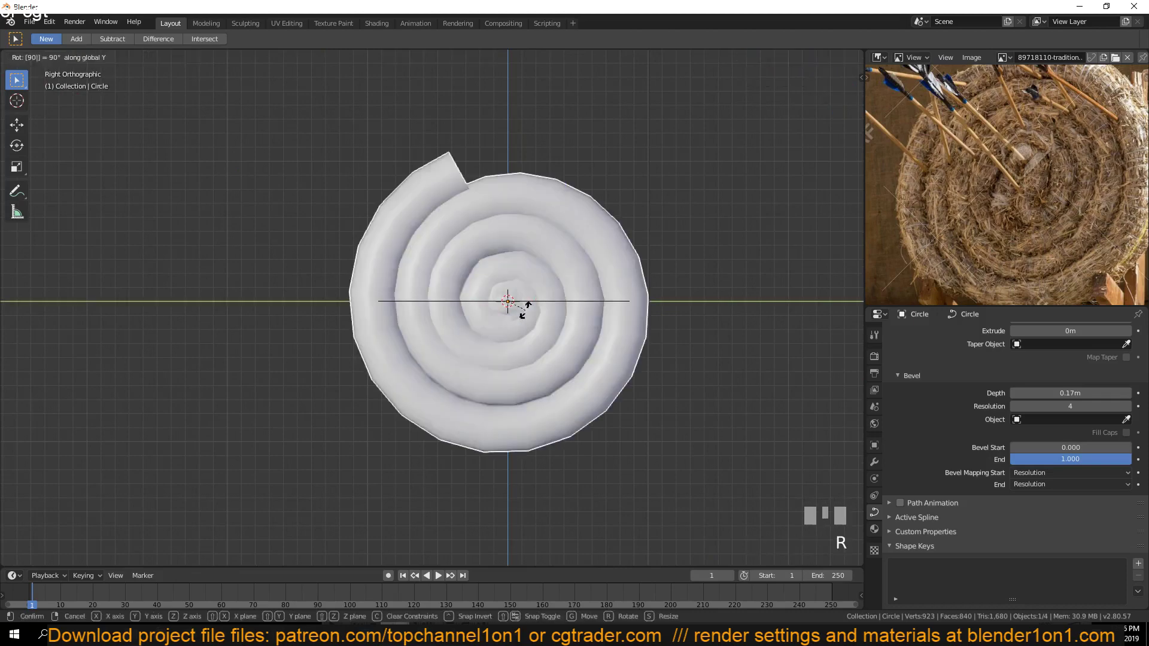
click(527, 310)
scroll(647, 297, down, 1)
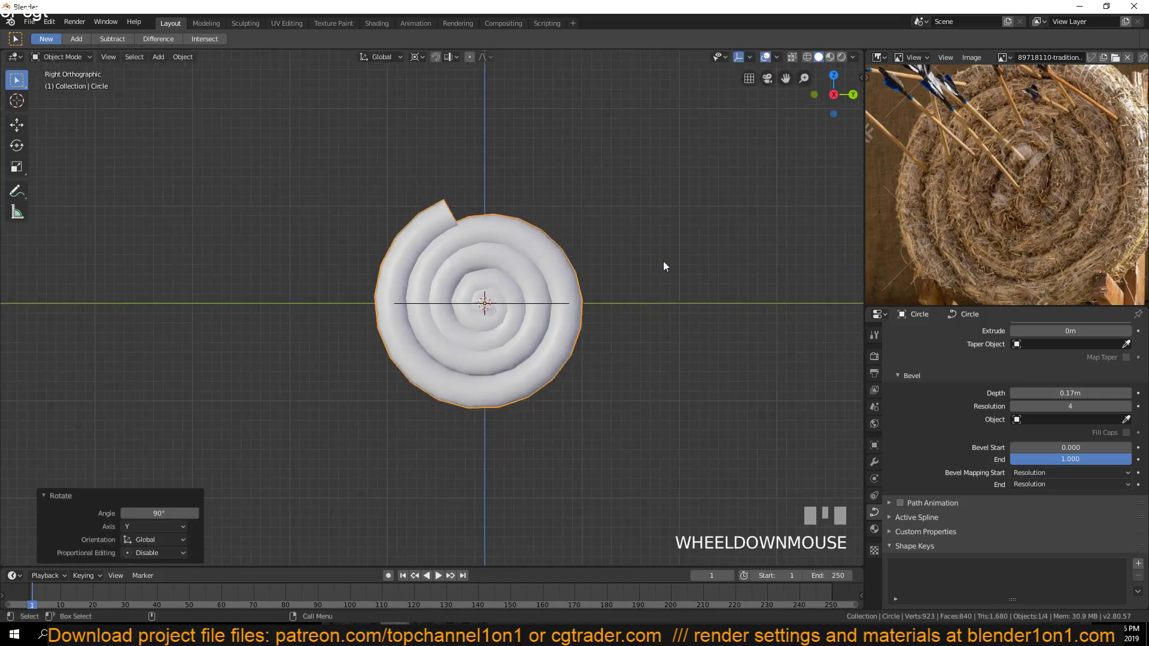
Turn the coil about 213° in the right view, then move it about -0.27 m in Y and 1.06 m in Z
key(r)
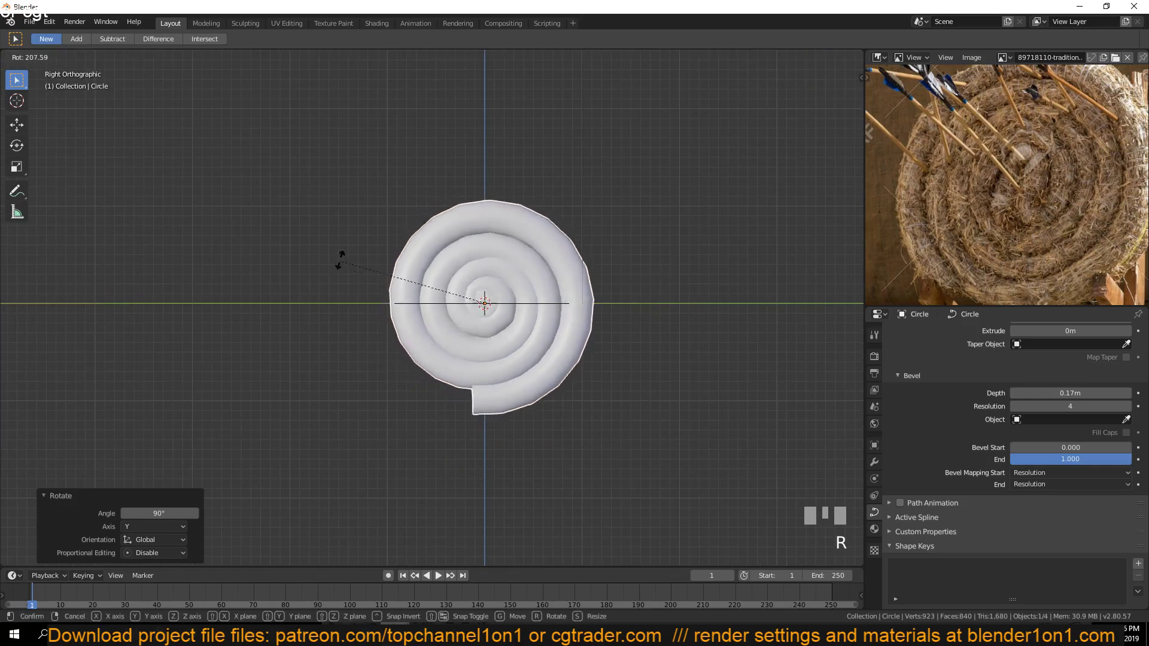
click(344, 249)
key(g)
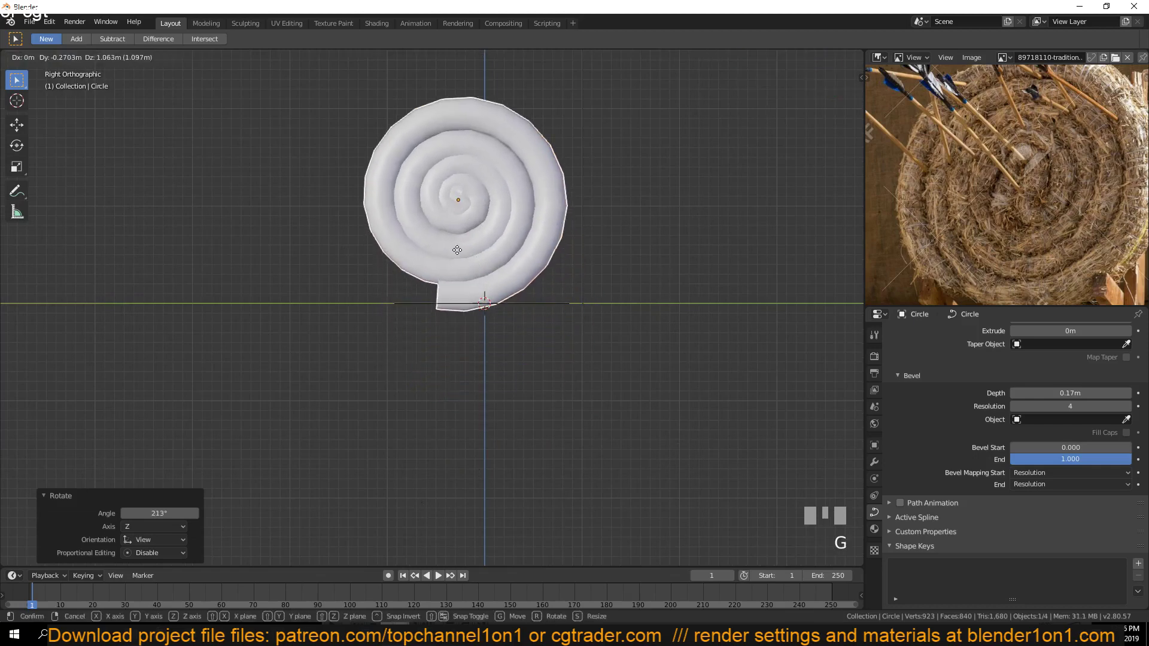
click(457, 250)
Compare the upright coil with the reference photo, examining its face and thickness from several angles
middle_drag(457, 250, 399, 339)
scroll(886, 278, down, 1)
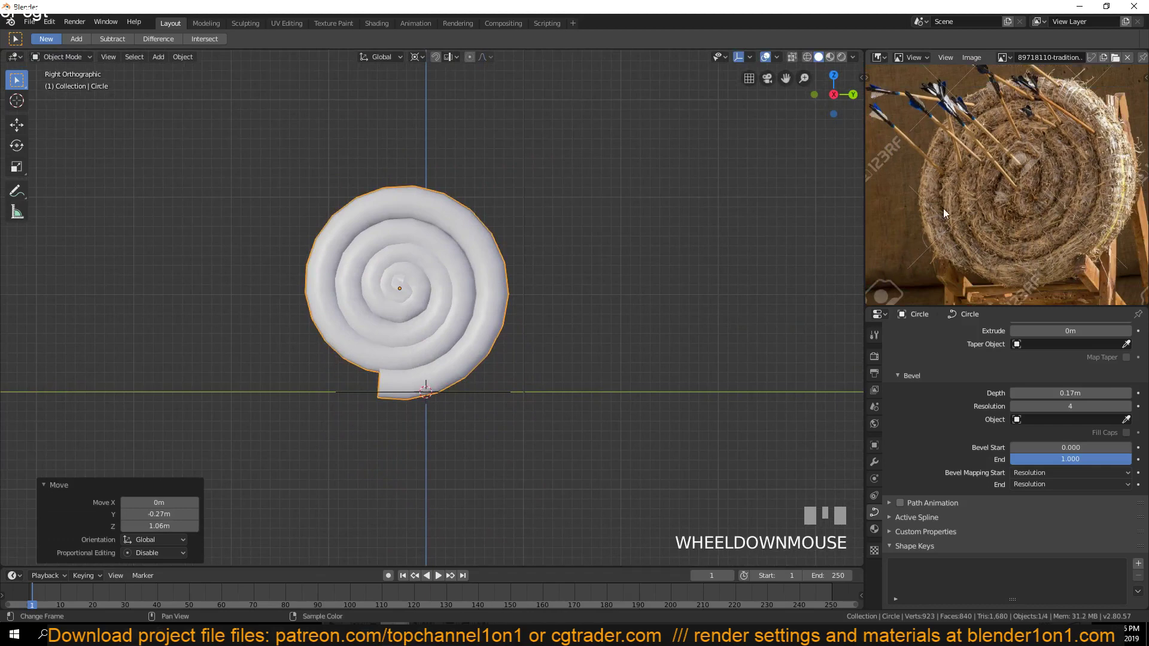
scroll(444, 331, up, 4)
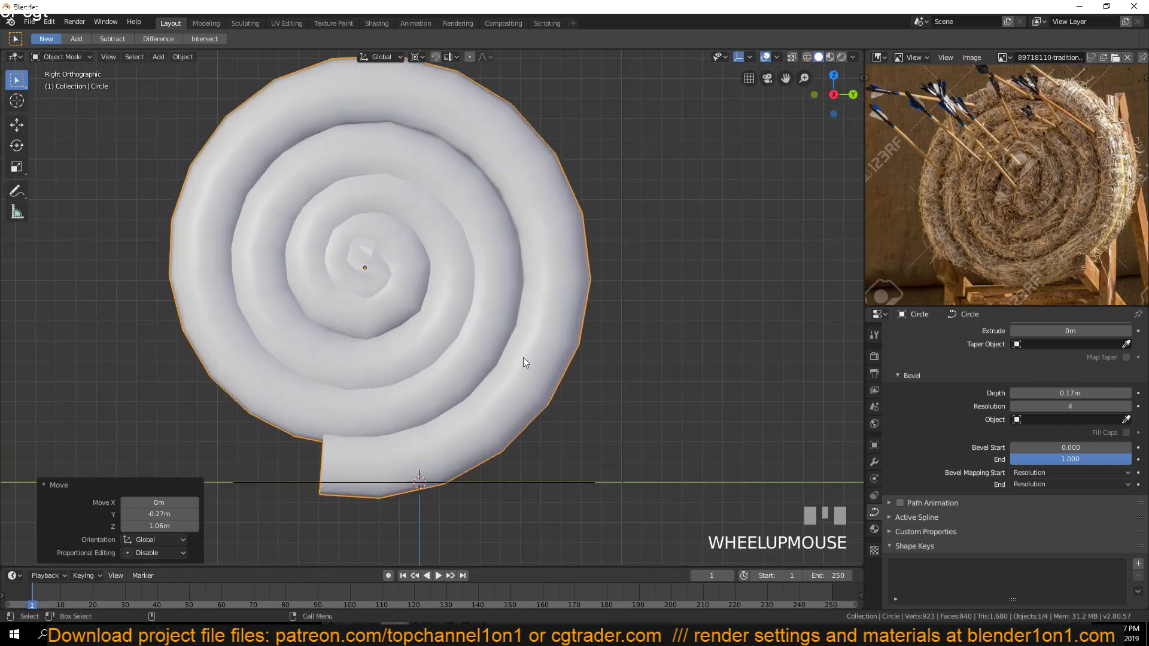
scroll(526, 365, up, 1)
scroll(679, 353, down, 3)
middle_drag(678, 348, 639, 318)
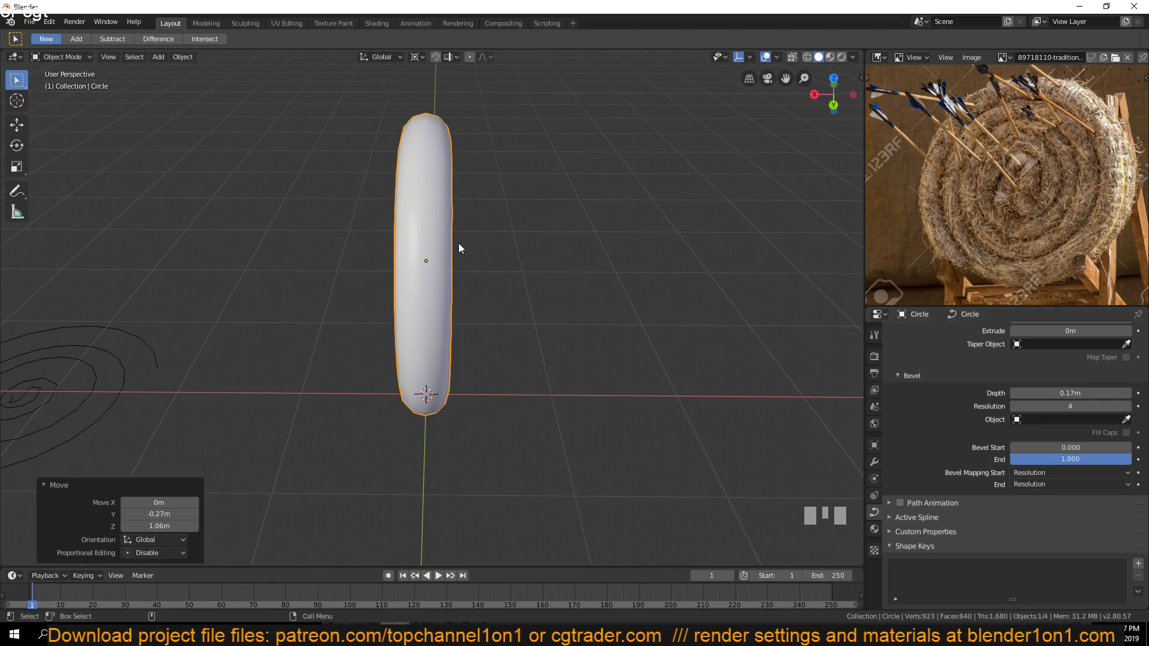
right_click(433, 231)
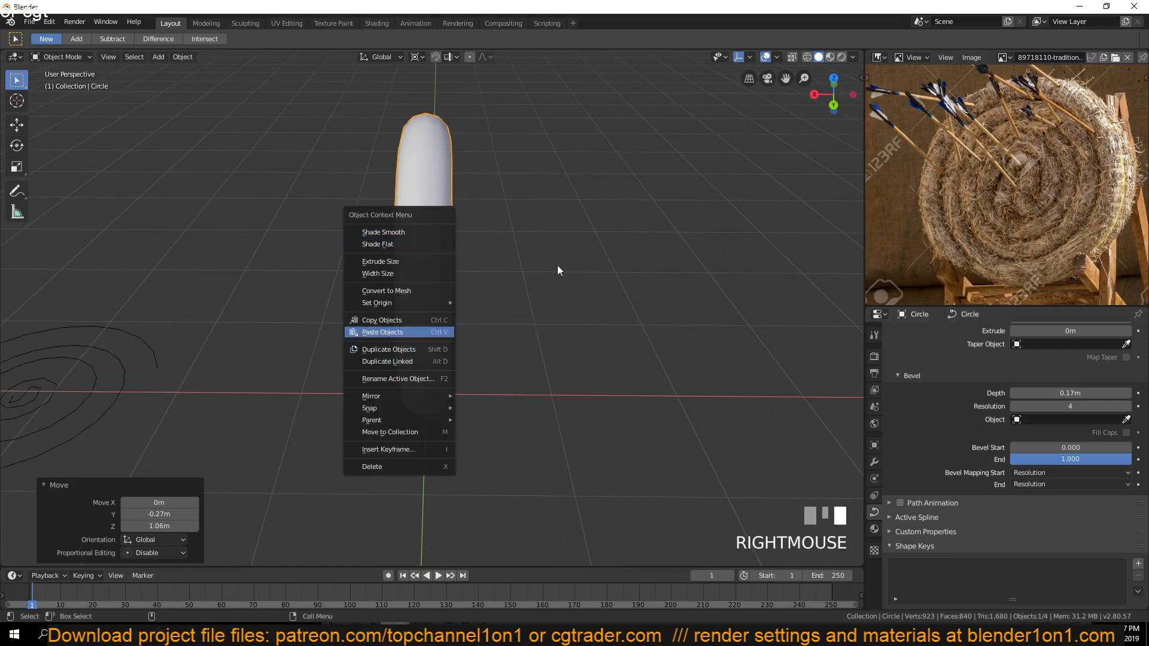
click(598, 242)
key(KP_1)
key(KP_3)
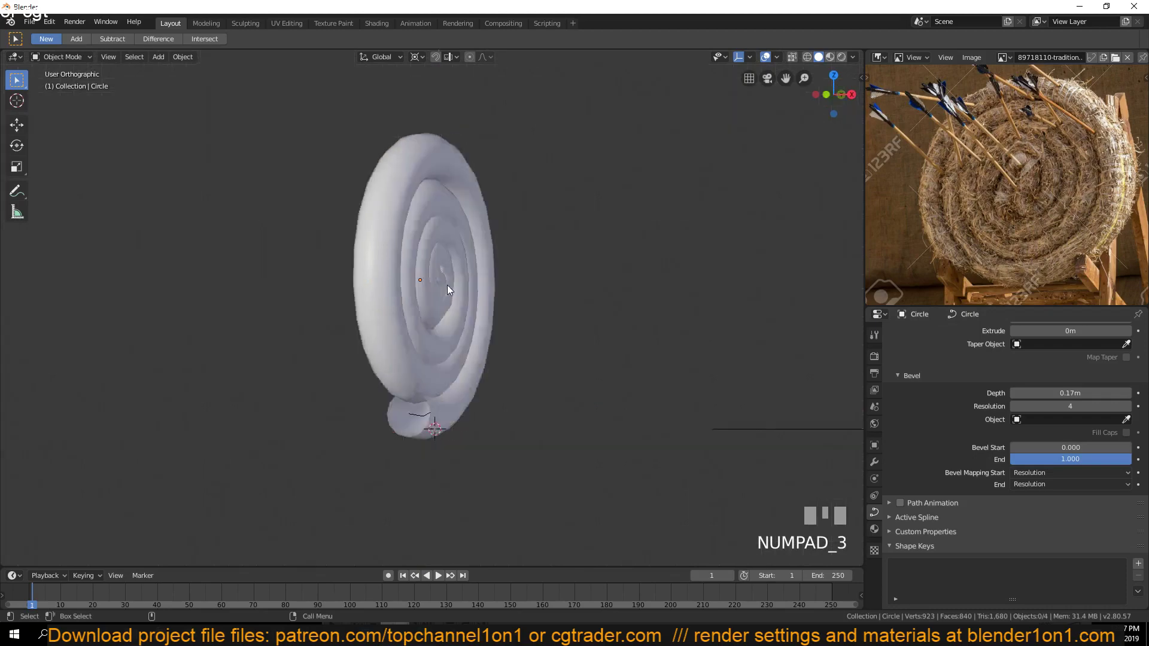
Check the control points at the coil's centre and set the curve's bevel depth to 0.163 m
scroll(436, 318, up, 3)
key(Tab)
scroll(333, 238, up, 3)
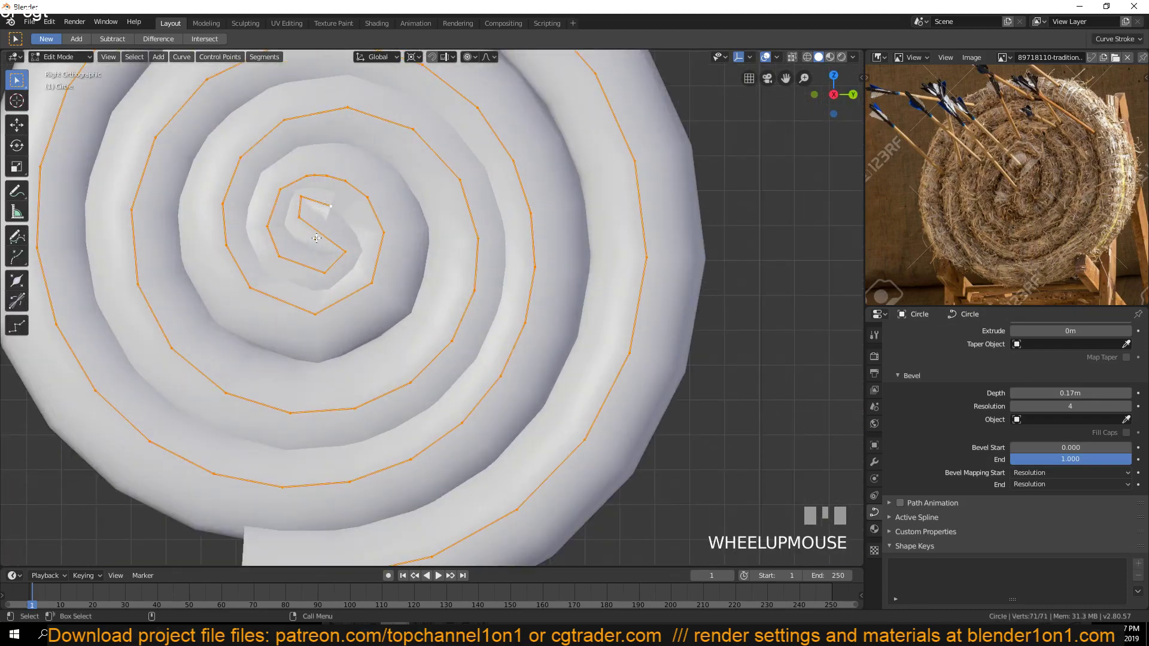
key(a)
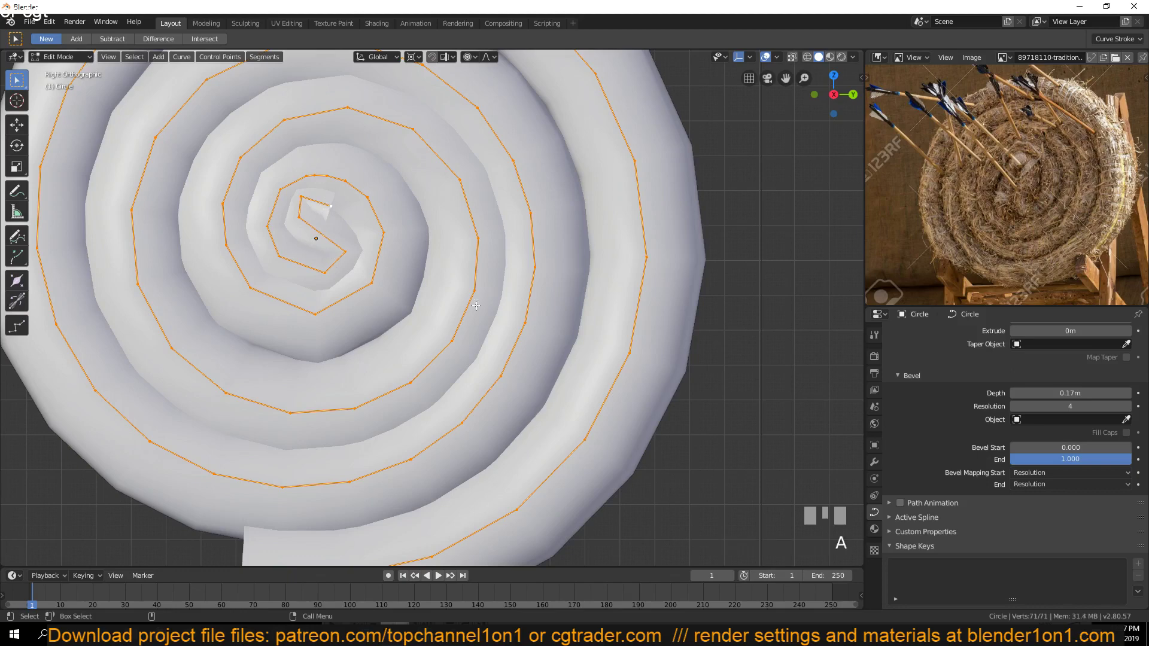
key(Tab)
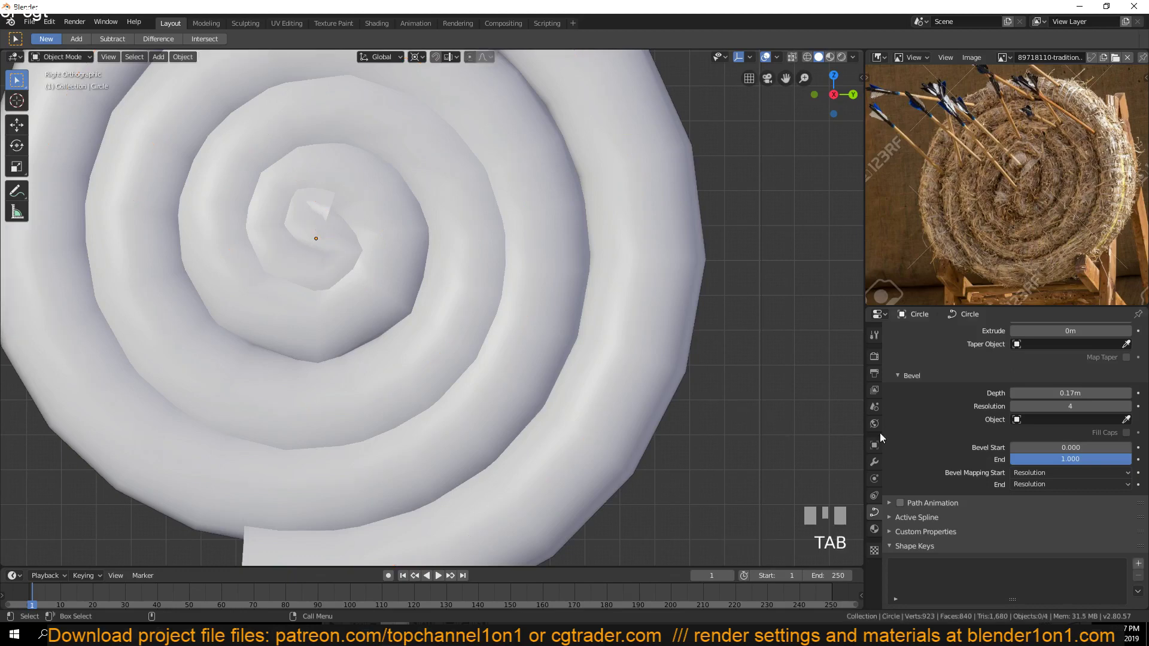
click(875, 510)
mouse_move(1053, 393)
mouse_down()
mouse_move(994, 394)
mouse_move(1047, 393)
mouse_up()
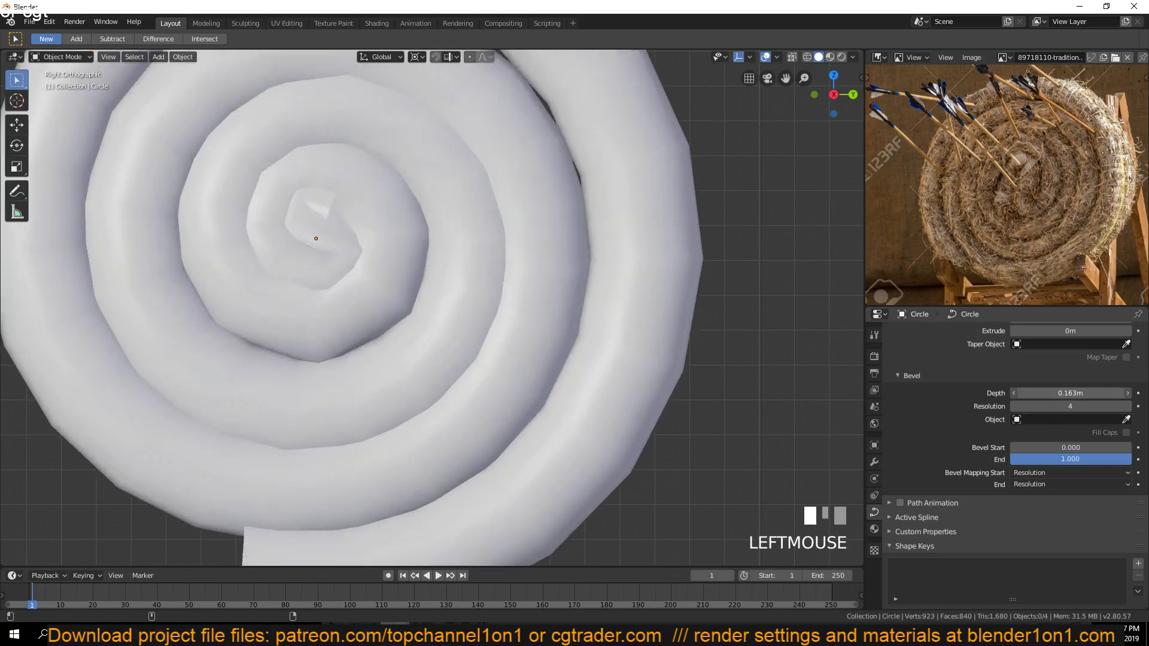
Use Median Point as the pivot and shrink the curve radius around the innermost control point with proportional editing
key(Tab)
click(331, 208)
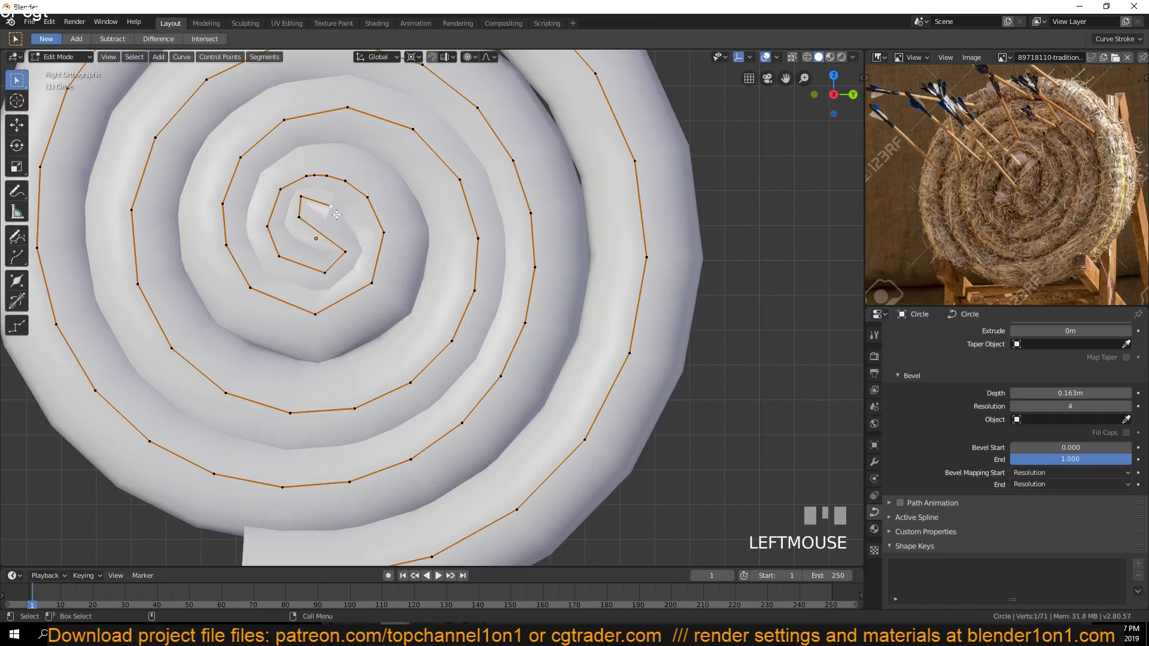
key(alt+s)
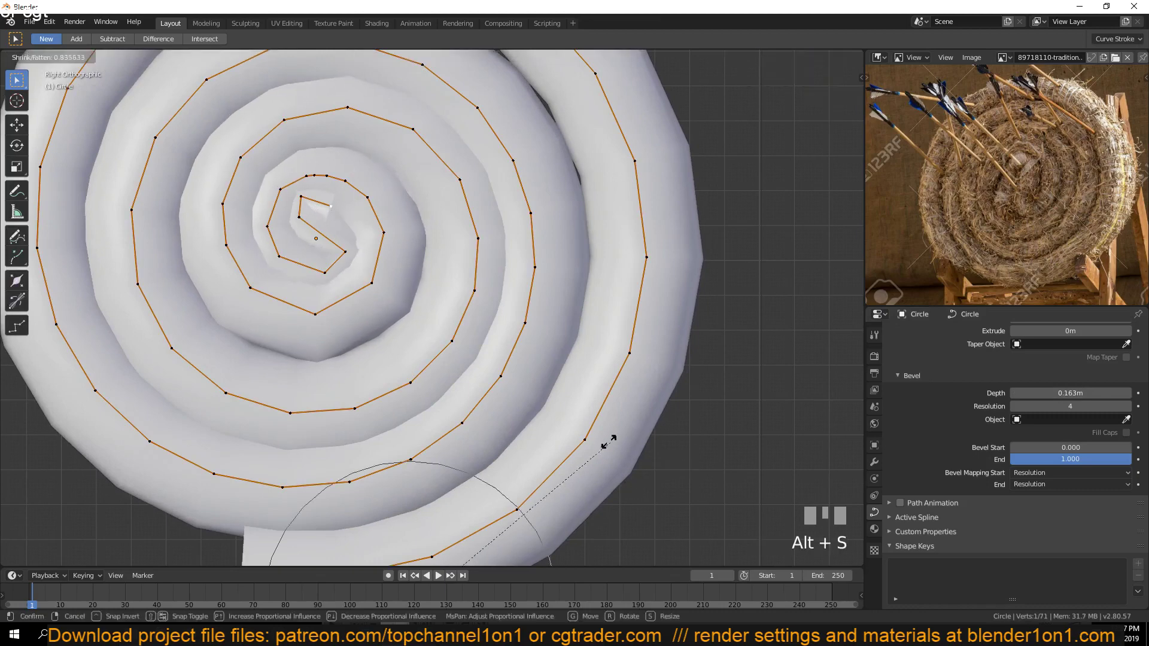
right_click(568, 435)
scroll(574, 419, down, 3)
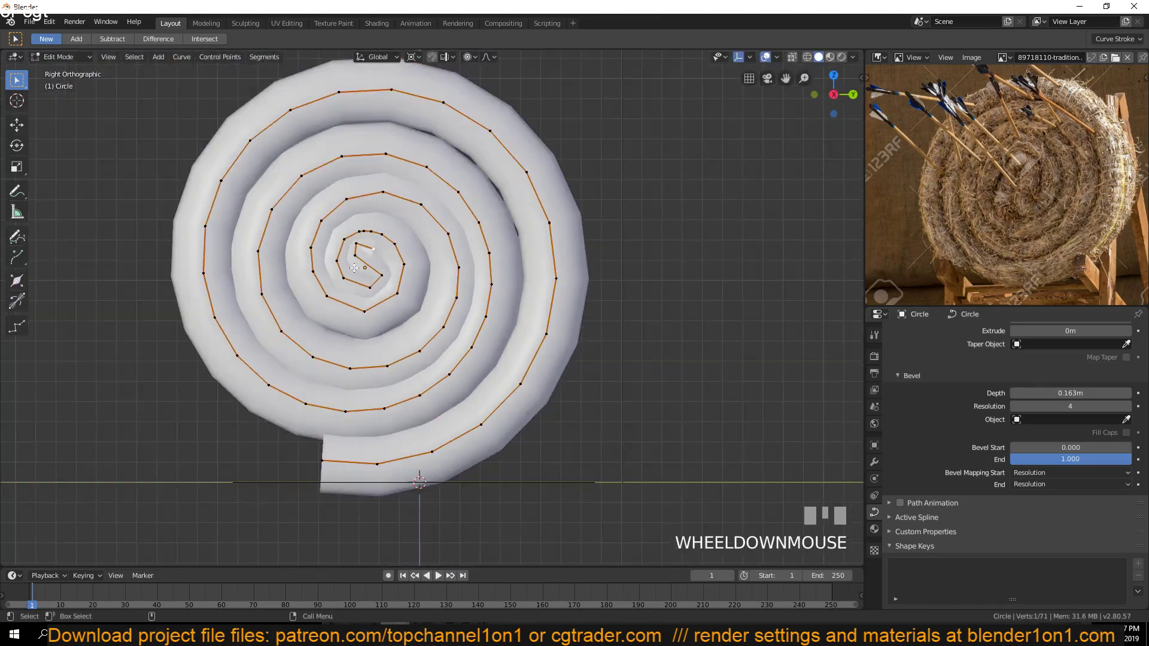
key(period)
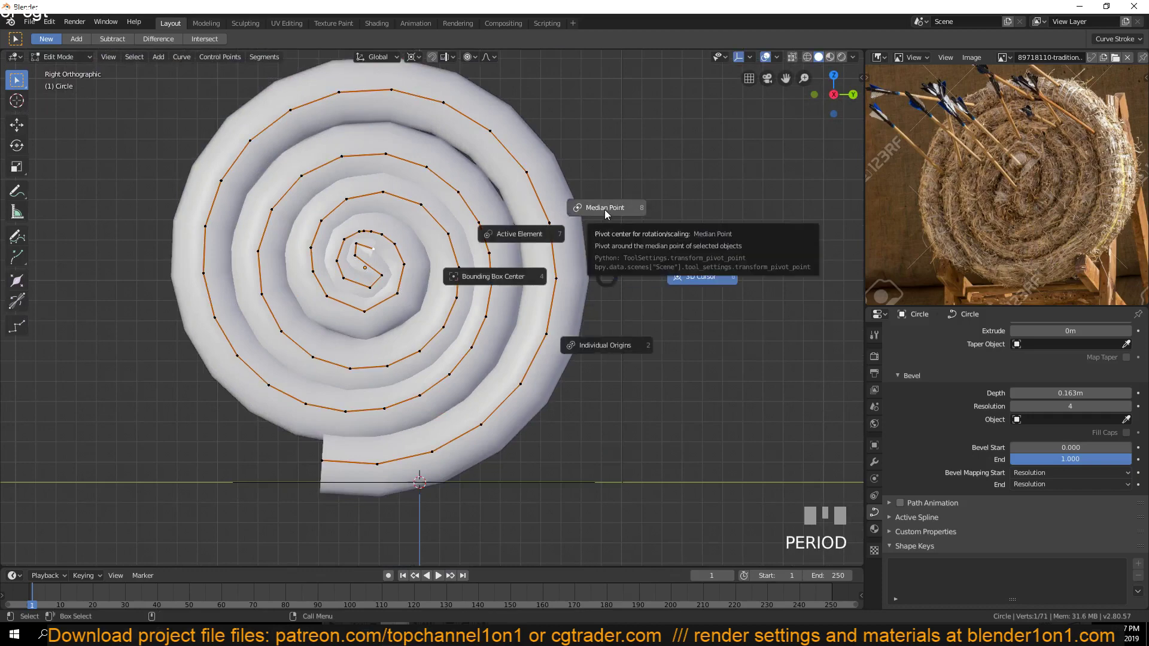
key(alt+s)
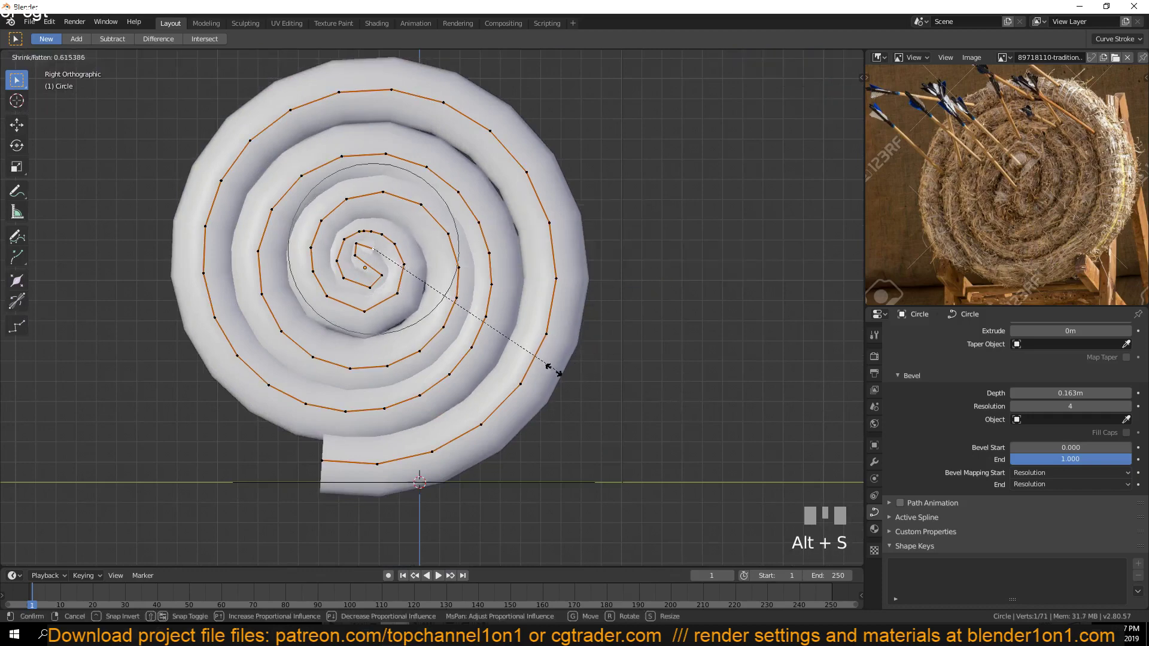
scroll(503, 352, up, 3)
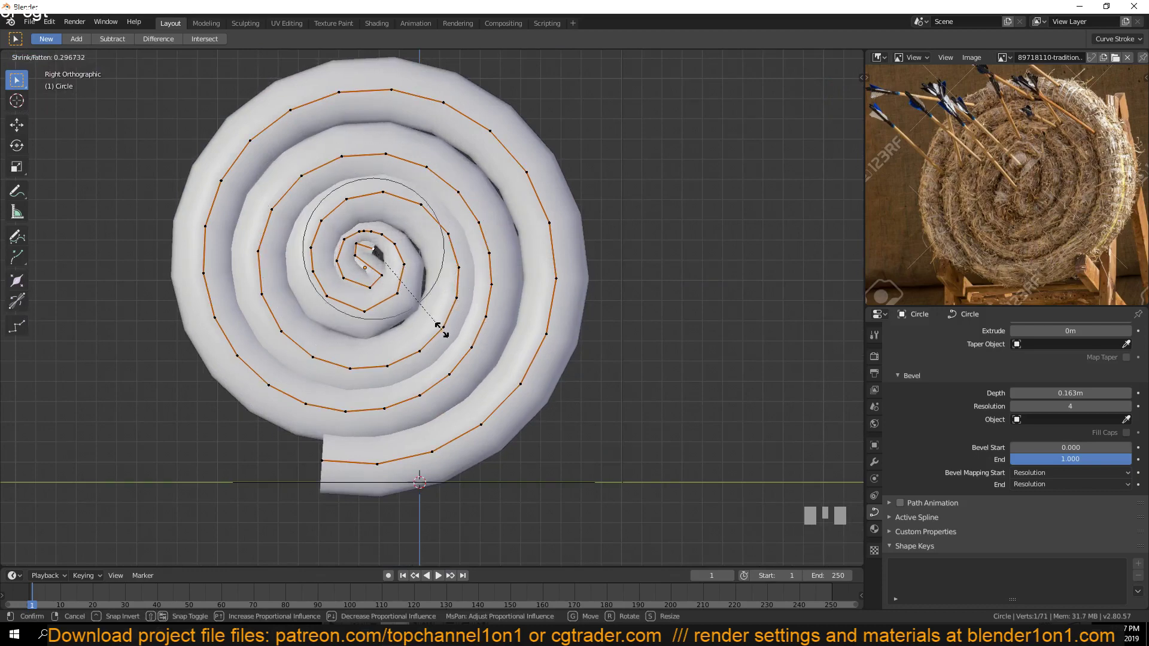
click(491, 388)
Move the spiral's innermost control point with proportional editing and delete a point at that end
key(g)
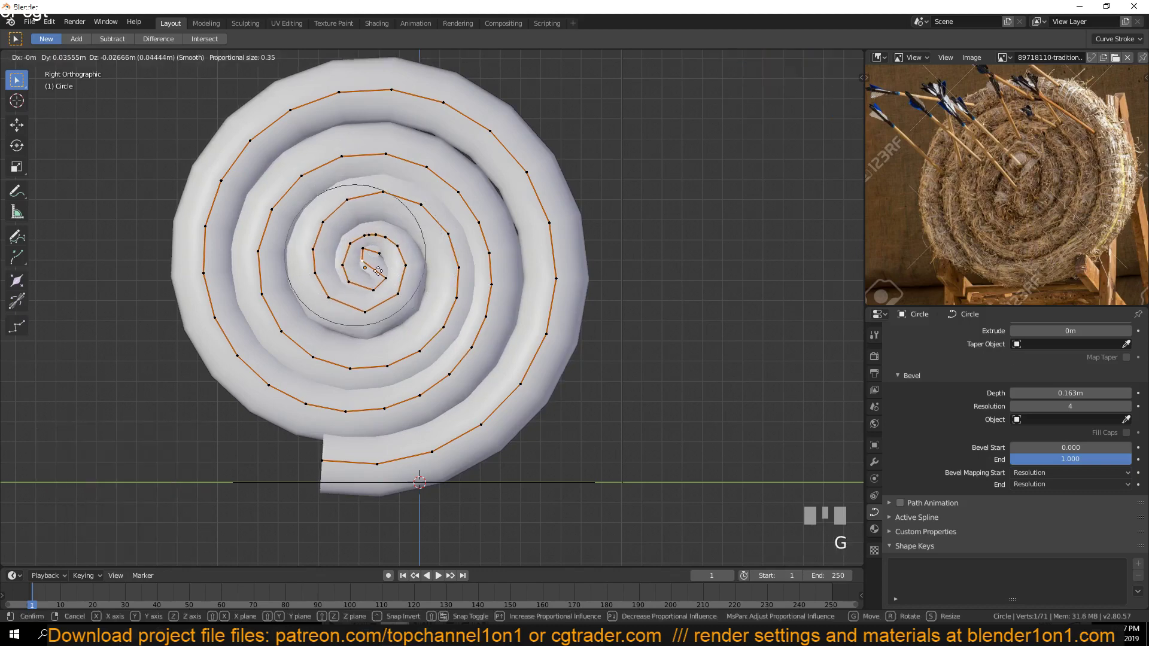
click(384, 252)
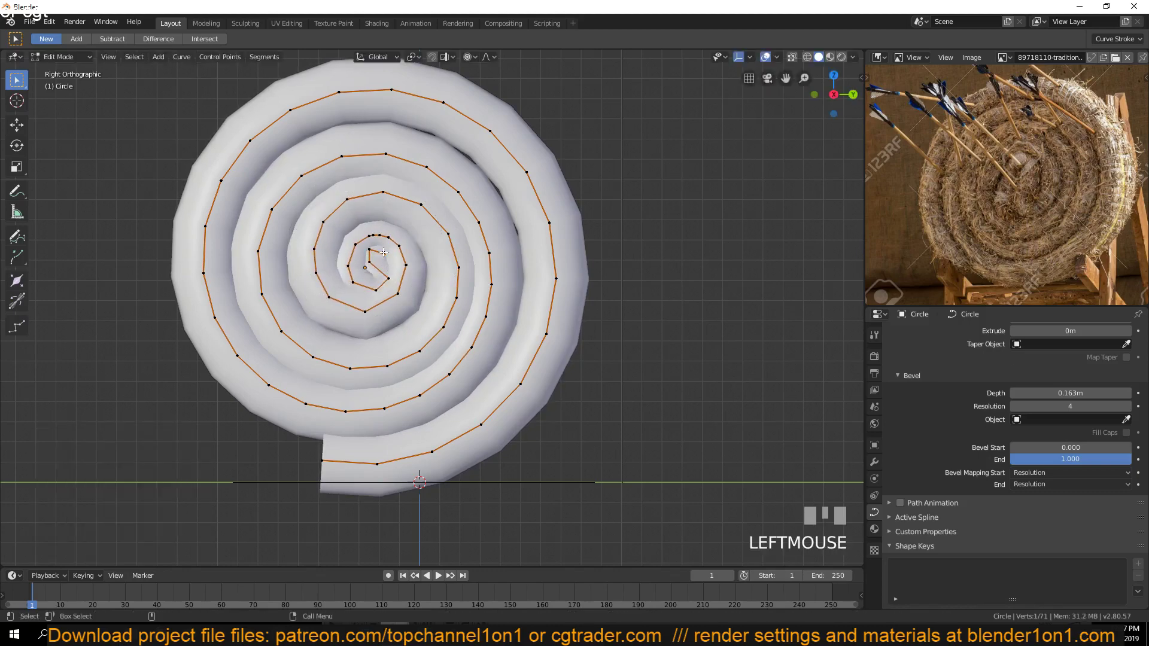
right_click(384, 252)
Reposition the control point at the spiral's inner end with a proportional size of 0.12 to tighten the centre
click(377, 262)
key(g)
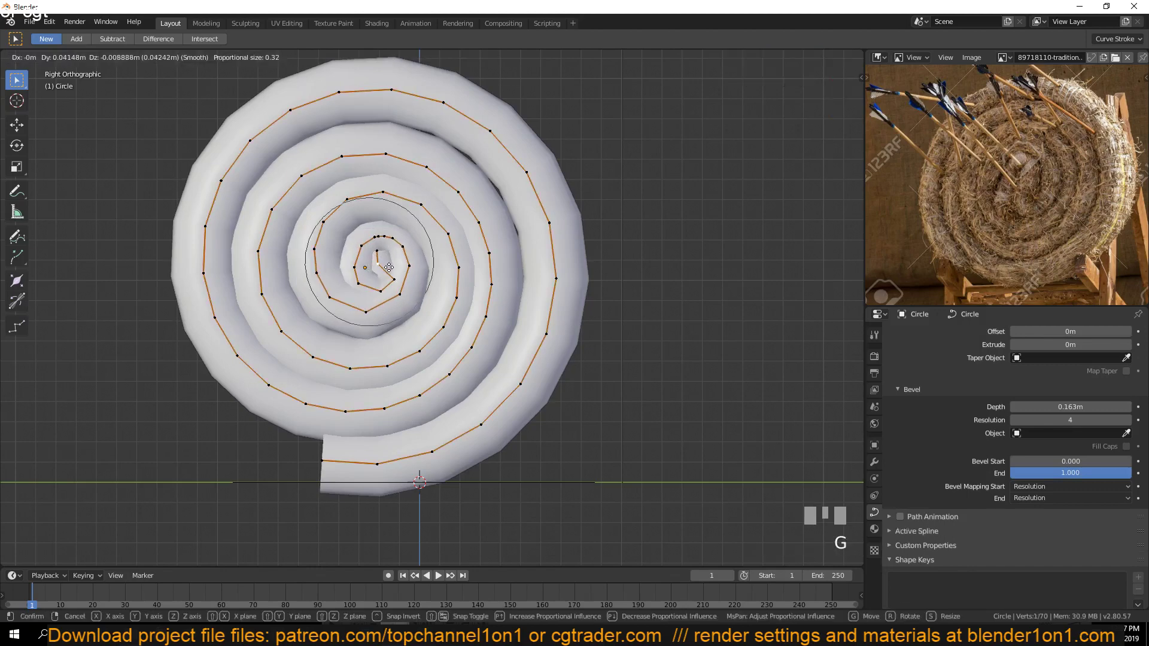
scroll(390, 268, up, 10)
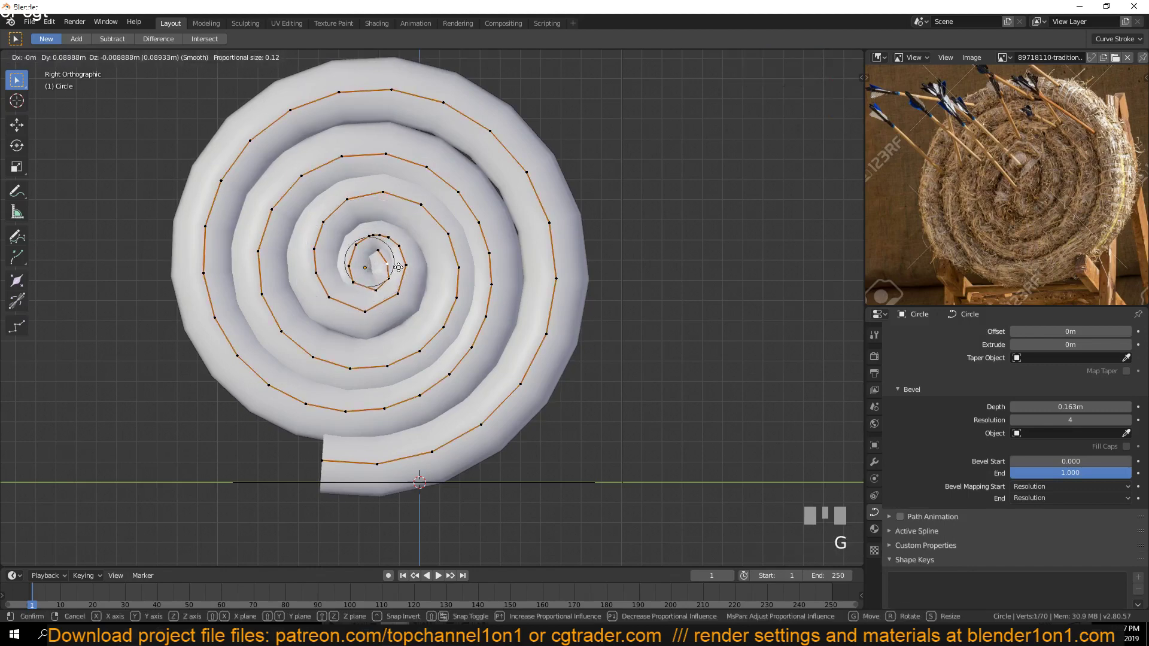
click(398, 267)
key(Tab)
scroll(454, 393, down, 2)
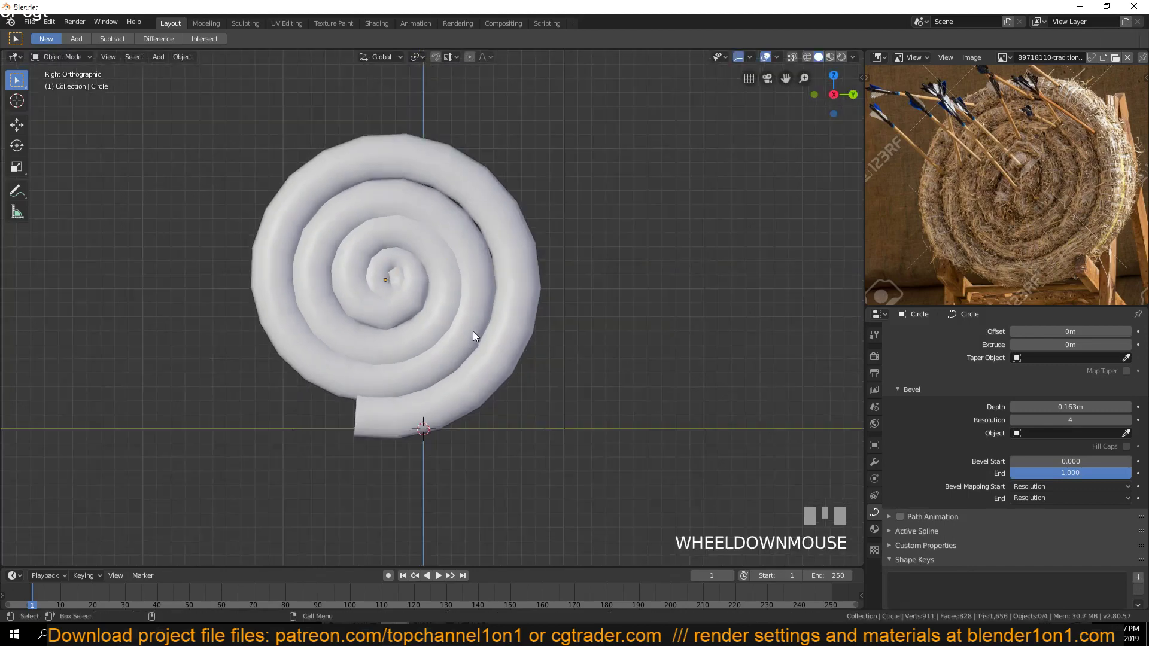
Move the upper-right control point of the second-outermost turn outward to close the gap beside the outer turn
key(Tab)
click(450, 221)
key(g)
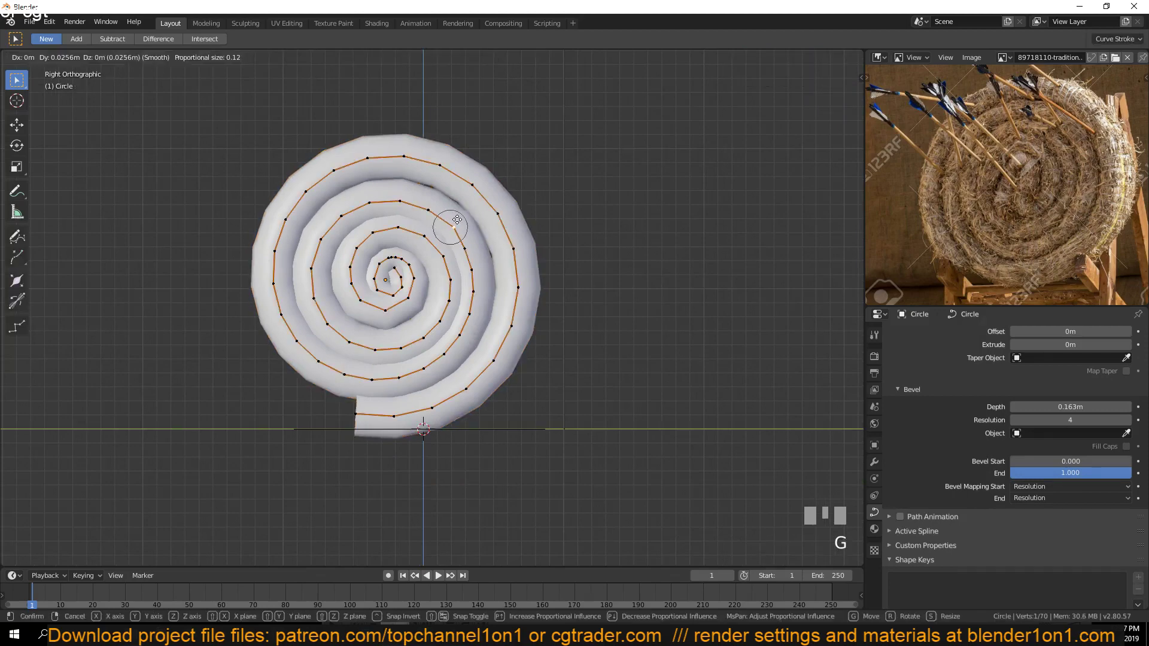
click(460, 231)
Nudge the lower-right control point of the outer turn slightly, using a proportional size of 1.46
click(507, 321)
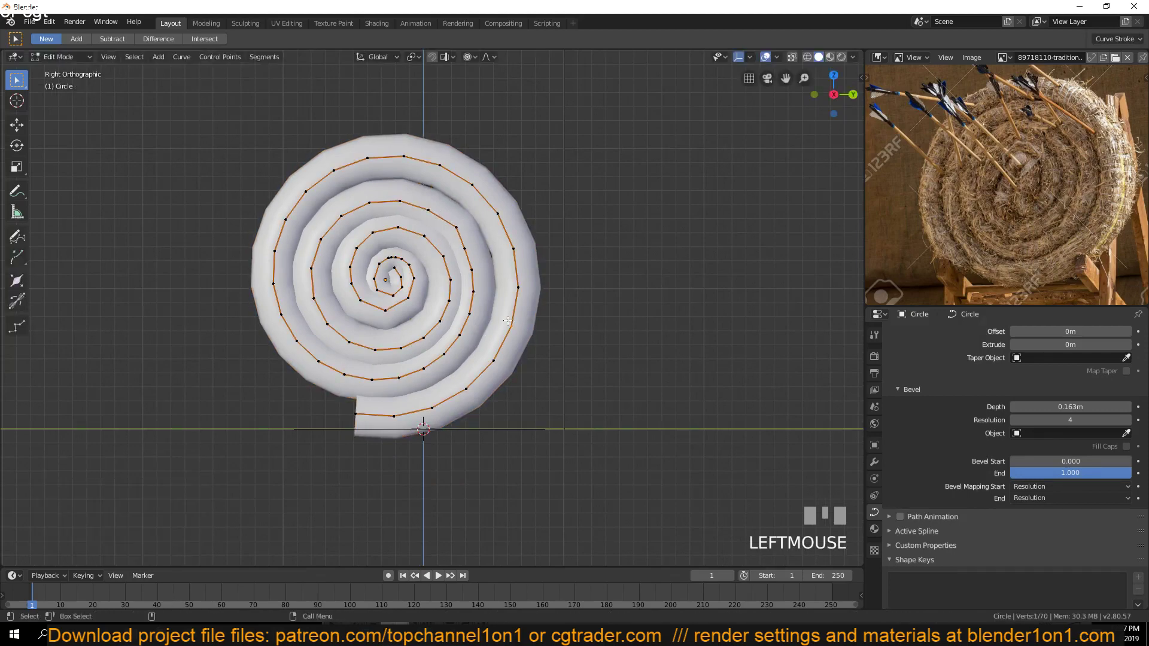
click(515, 333)
key(g)
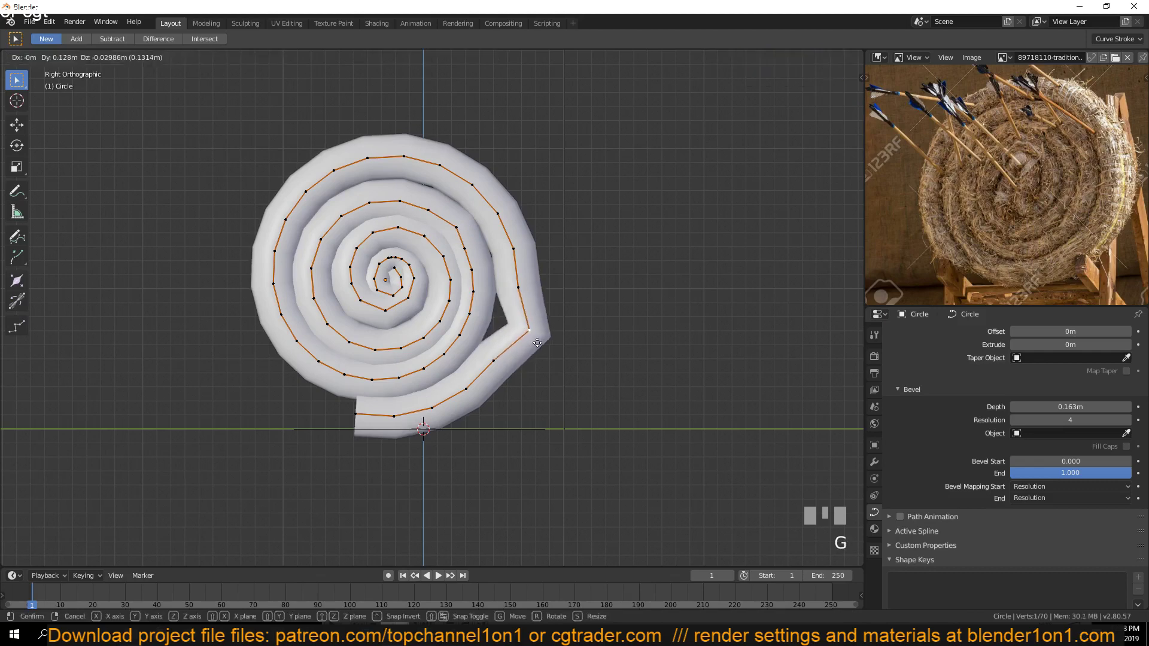
right_click(520, 334)
key(g)
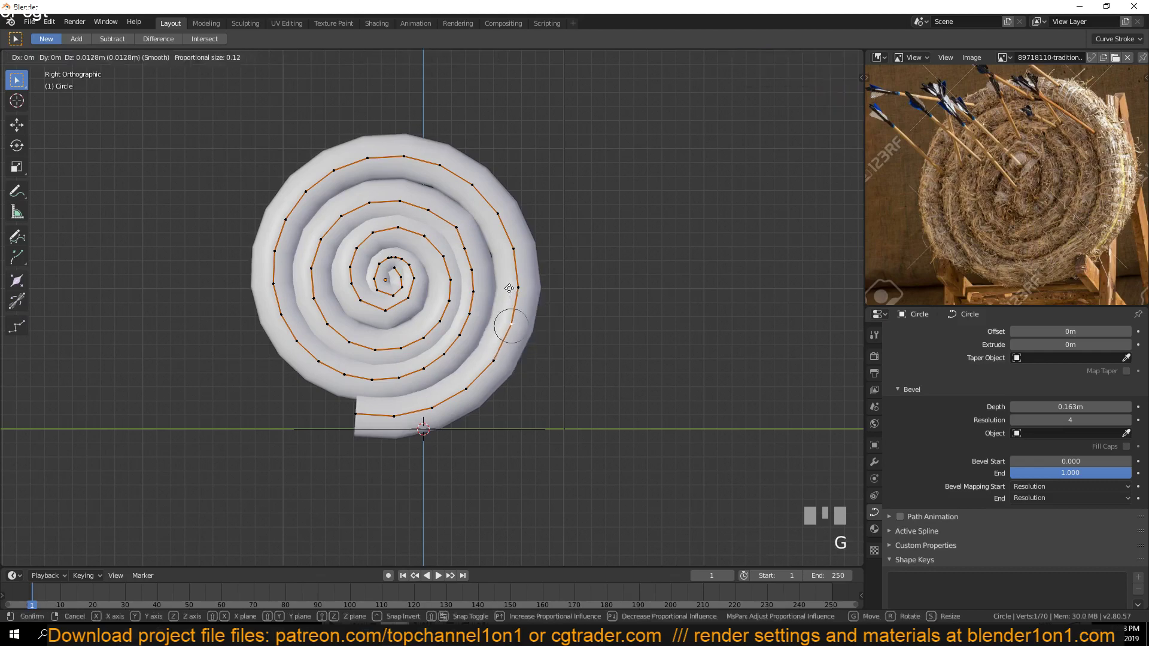
scroll(519, 288, down, 9)
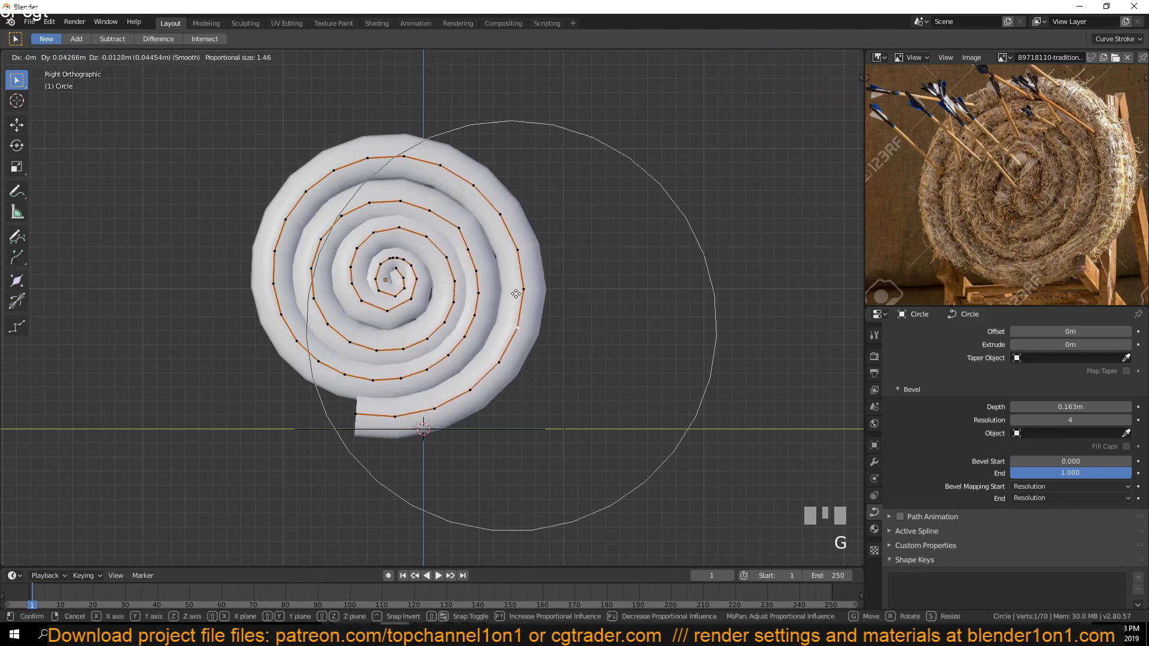
click(509, 294)
Move the upper-left and lower-left control points of the spiral's outer turn slightly outward, using a proportional size of 1.46
click(286, 219)
key(g)
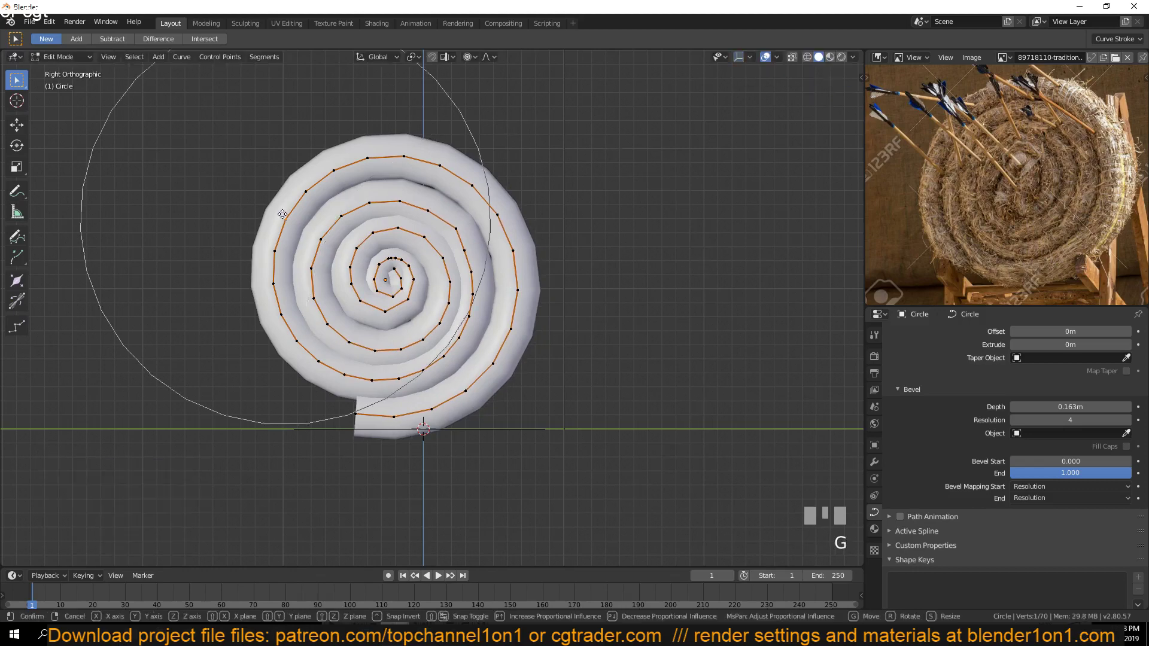
click(281, 209)
click(300, 362)
key(g)
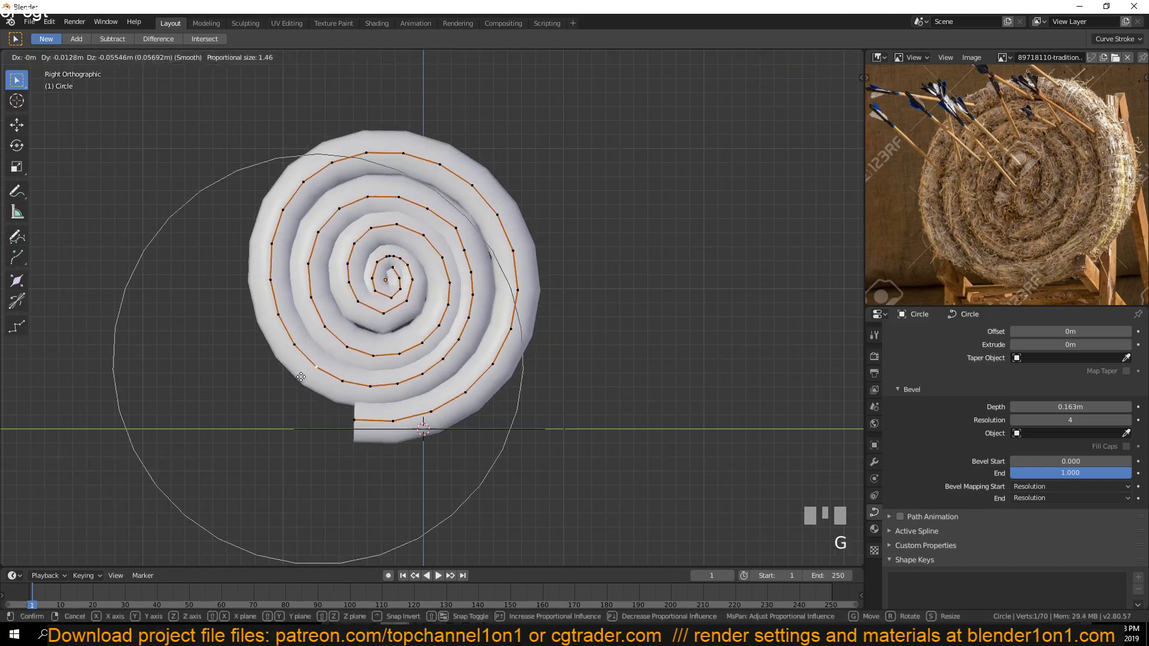
click(369, 383)
key(Tab)
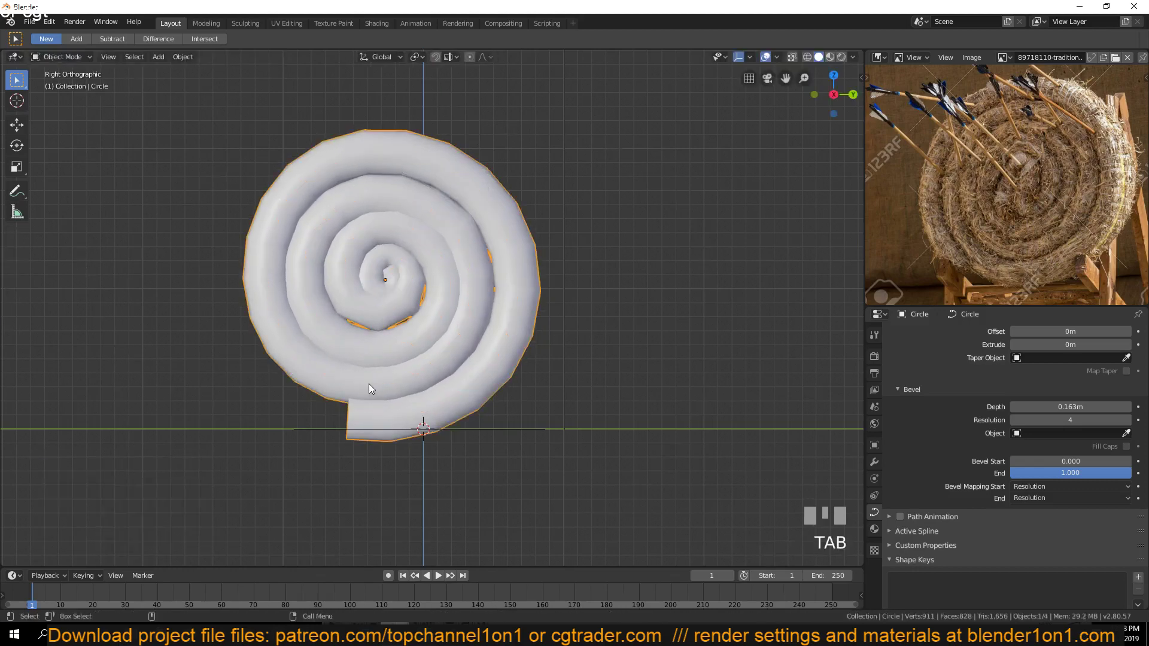
Convert the bevelled spiral curve to a mesh
scroll(371, 385, down, 1)
scroll(375, 386, up, 4)
shift+middle_drag(375, 386, 413, 385)
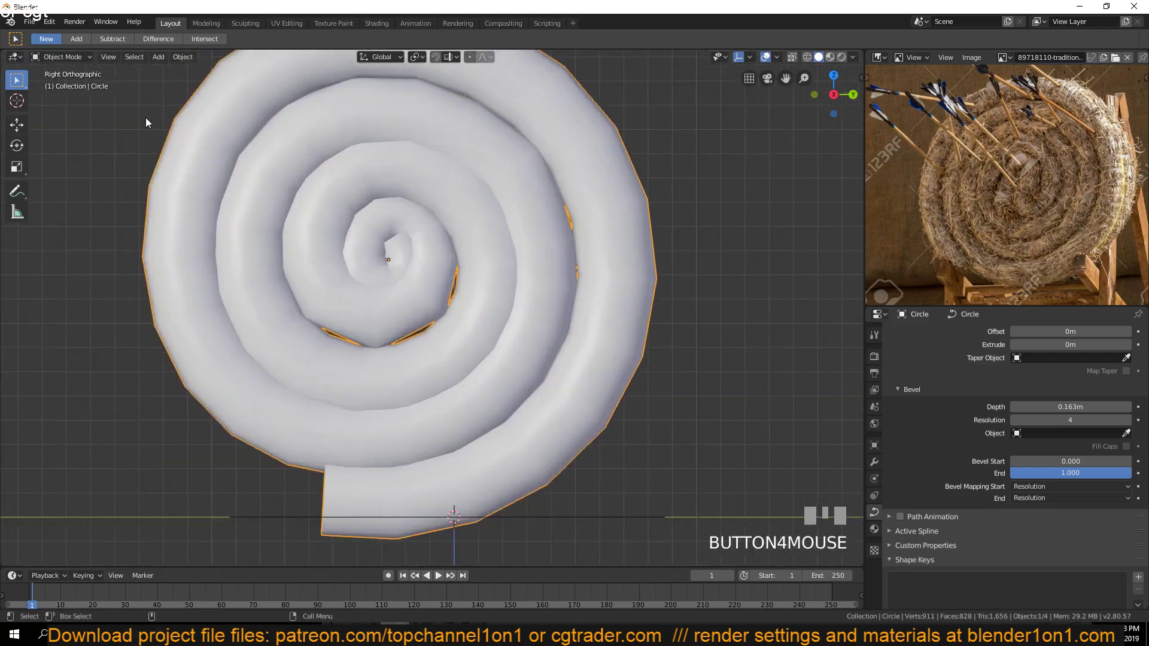
click(185, 59)
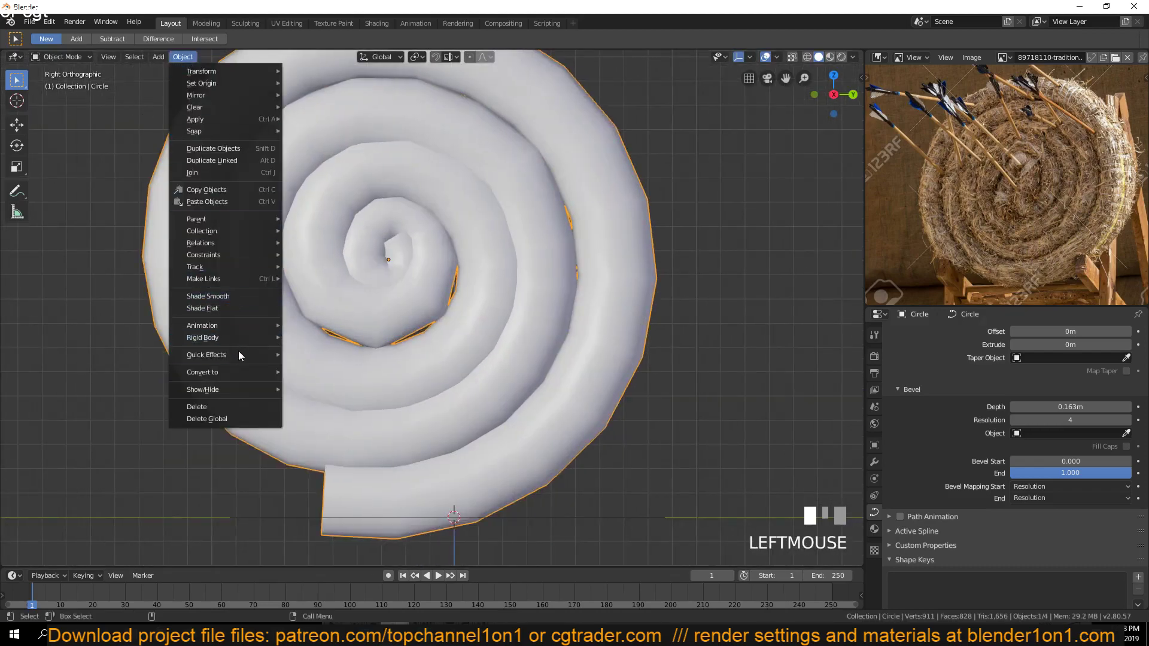
mouse_move(239, 359)
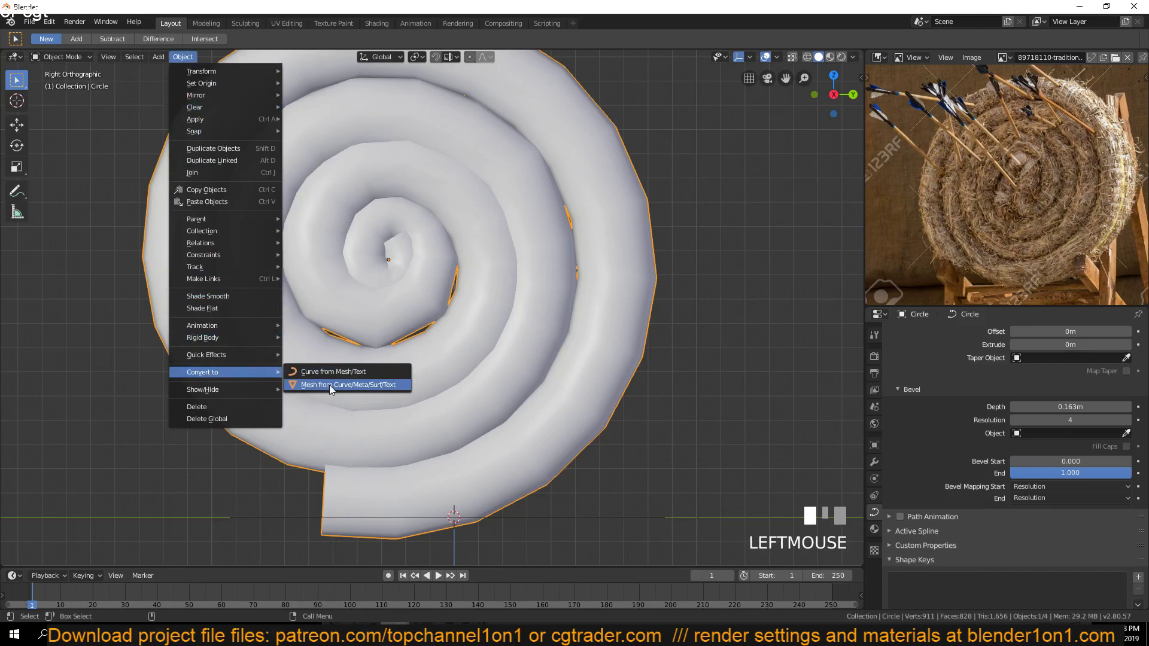
click(330, 385)
Dissolve two closely spaced edge loops across the innermost turn, just above the spiral's centre
key(Tab)
scroll(419, 355, up, 3)
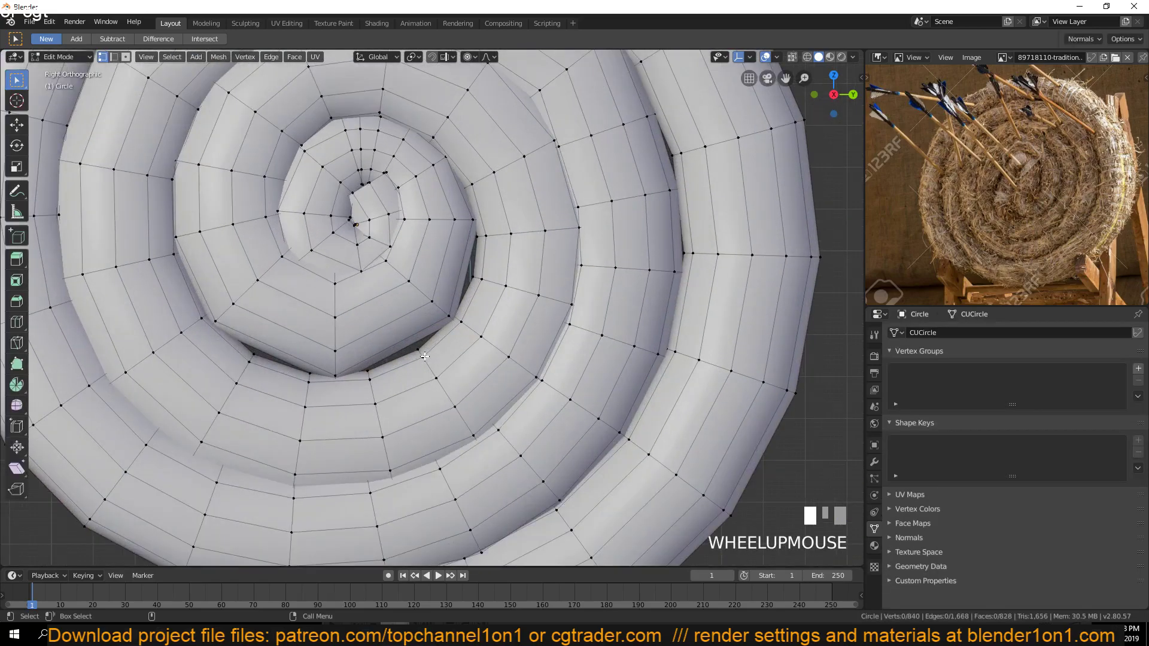
scroll(425, 357, down, 3)
scroll(418, 357, up, 3)
key(2)
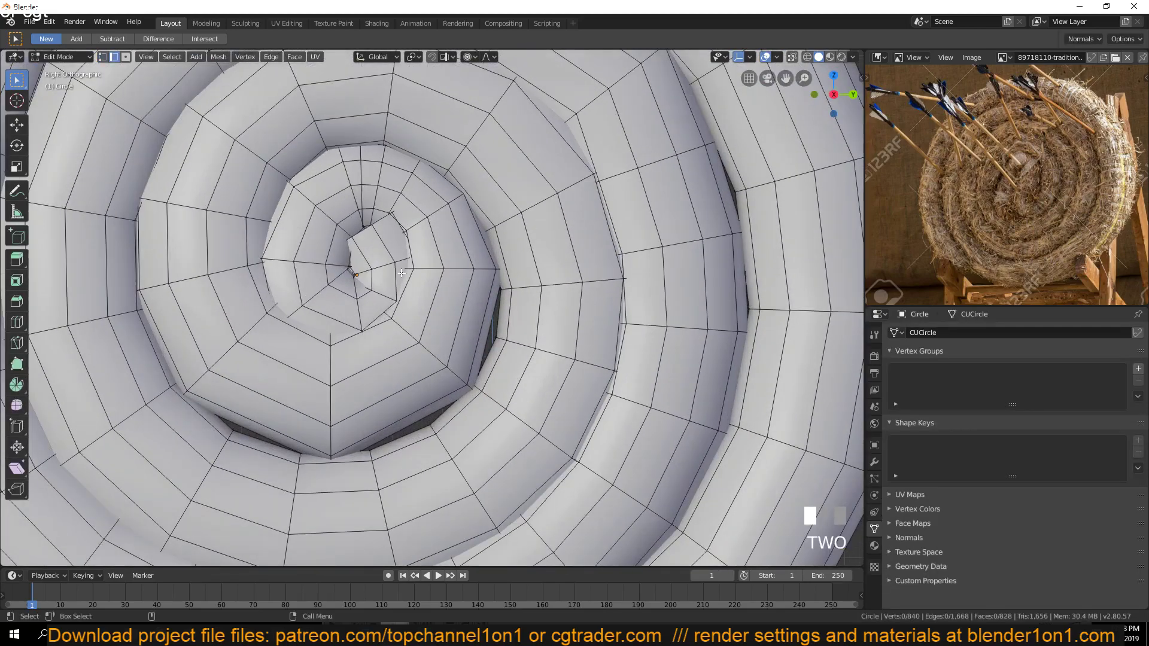
scroll(370, 241, up, 2)
alt+click(369, 242)
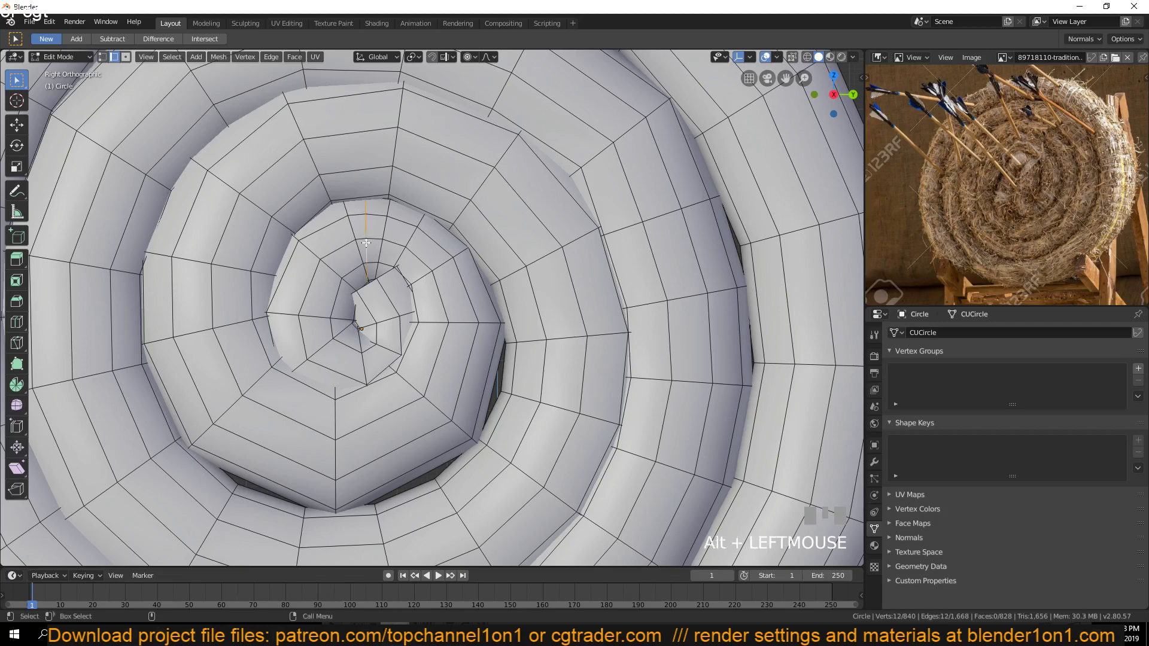
key(ctrl+x)
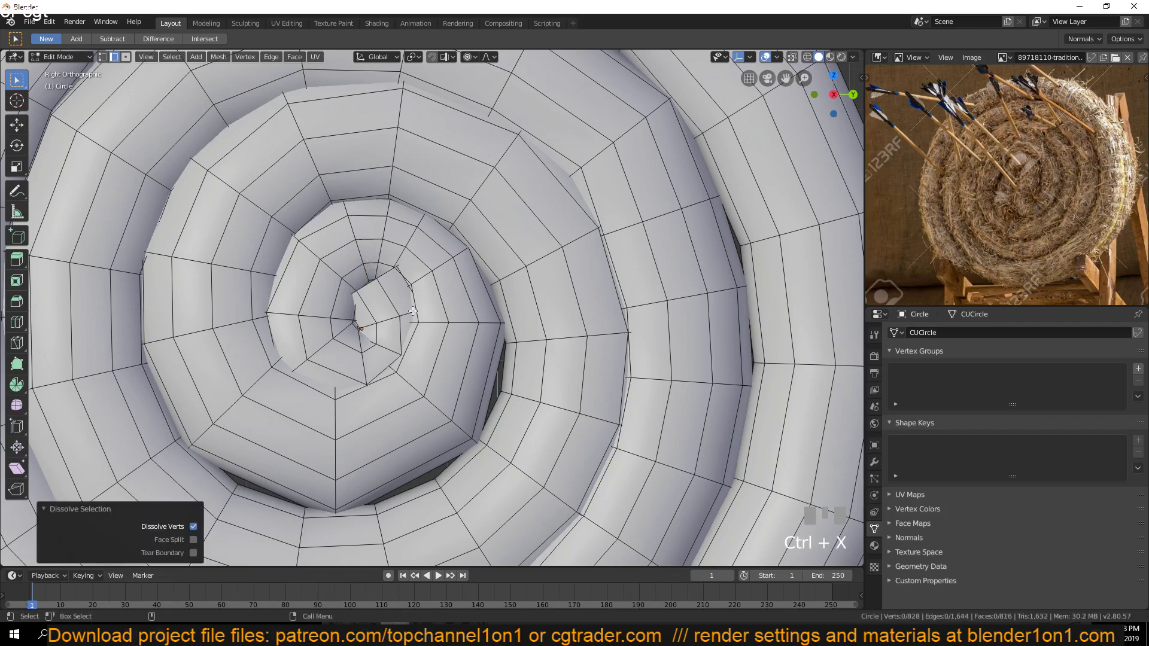
alt+click(400, 251)
key(ctrl+x)
scroll(443, 365, down, 2)
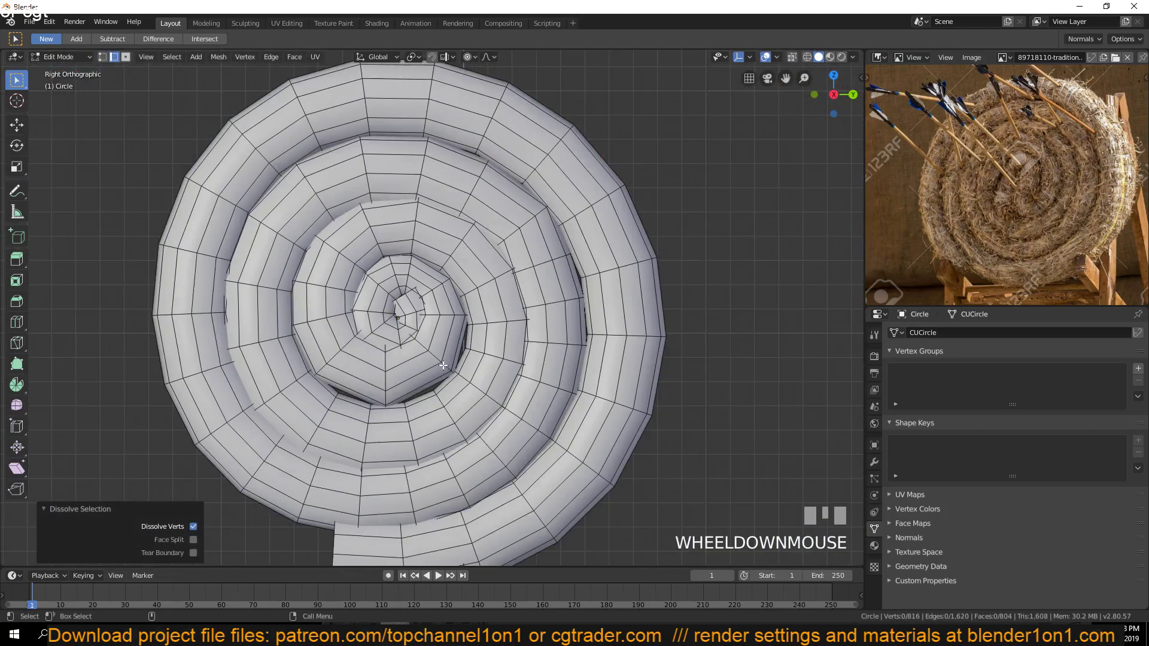
scroll(426, 326, down, 2)
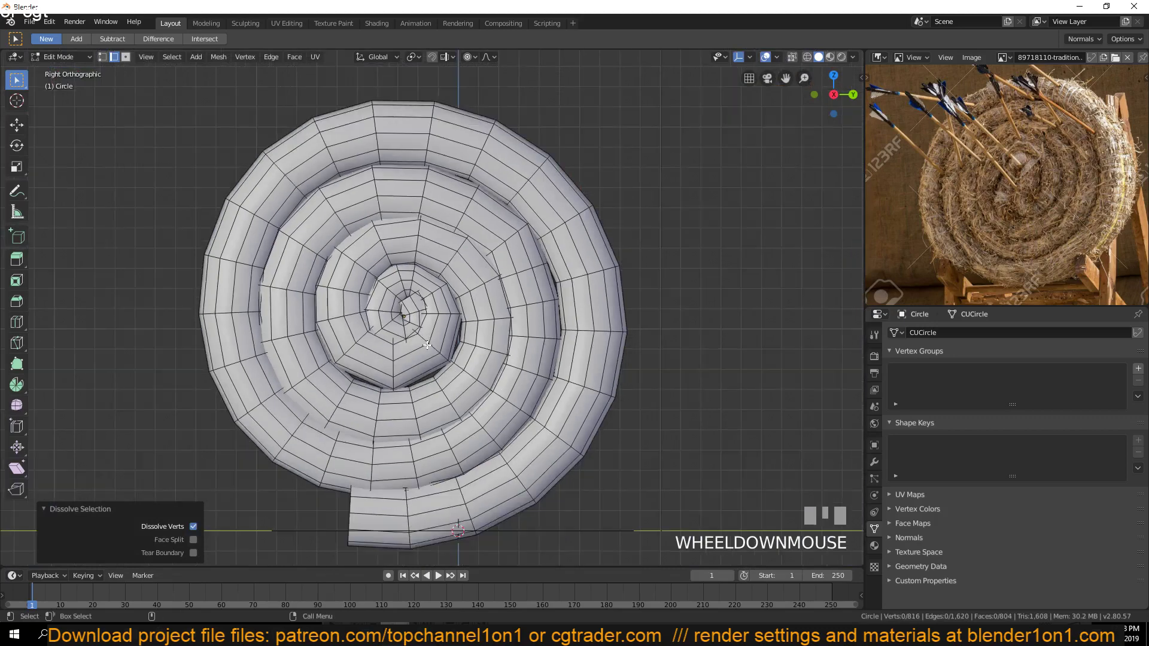
middle_drag(422, 365, 417, 394)
key(Tab)
key(Tab)
key(Tab)
scroll(507, 355, down, 1)
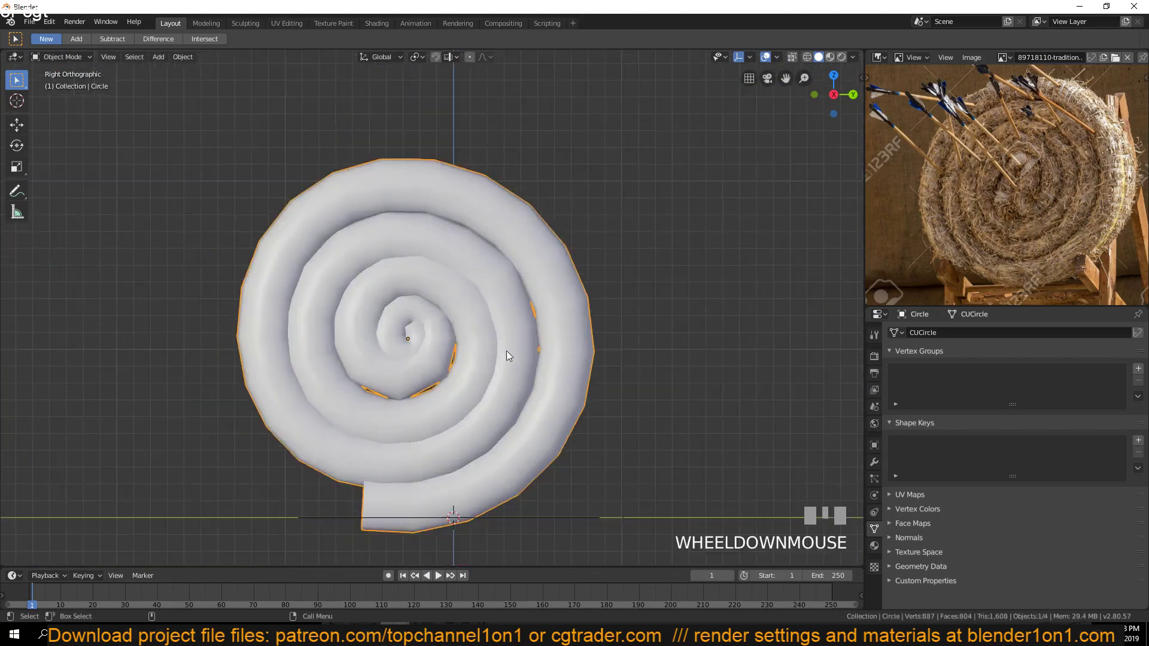
Bevel the edge loop running lengthwise along the spiral's outer middle by about 0.065 m with one segment
key(KP_3)
key(KP_1)
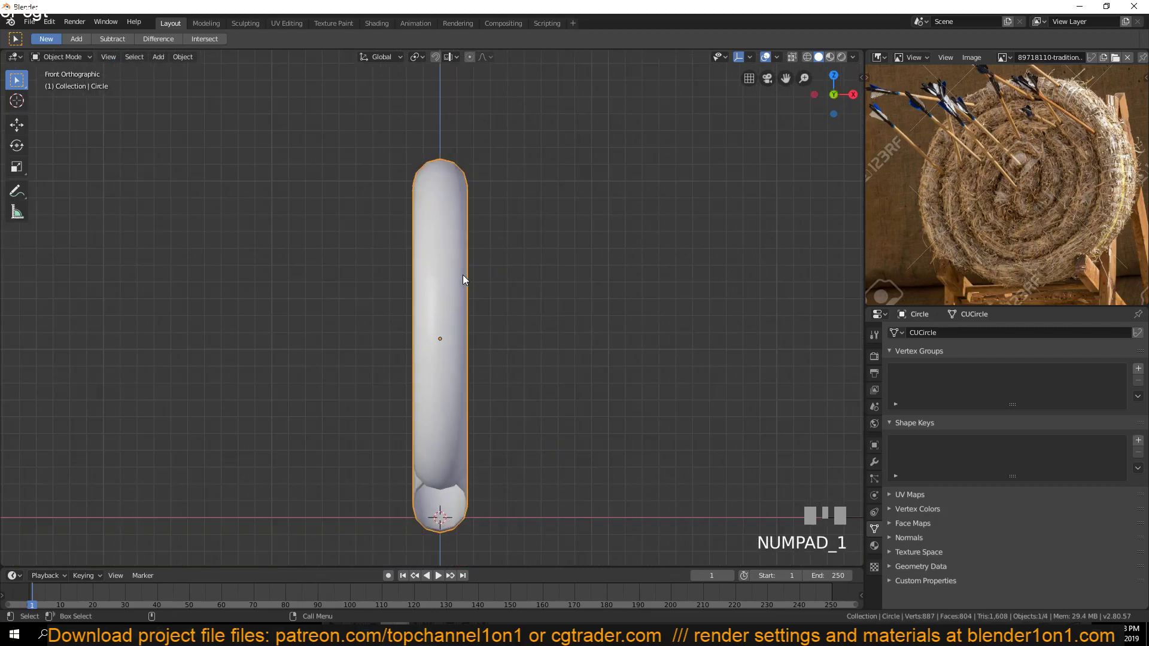
key(Tab)
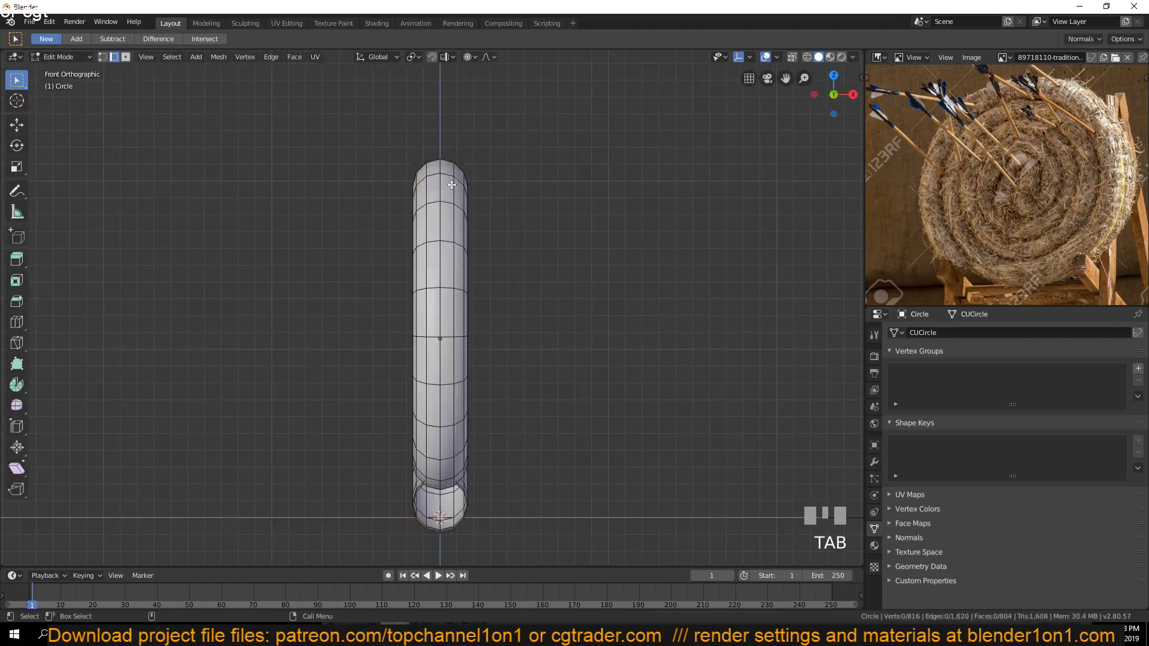
key(1)
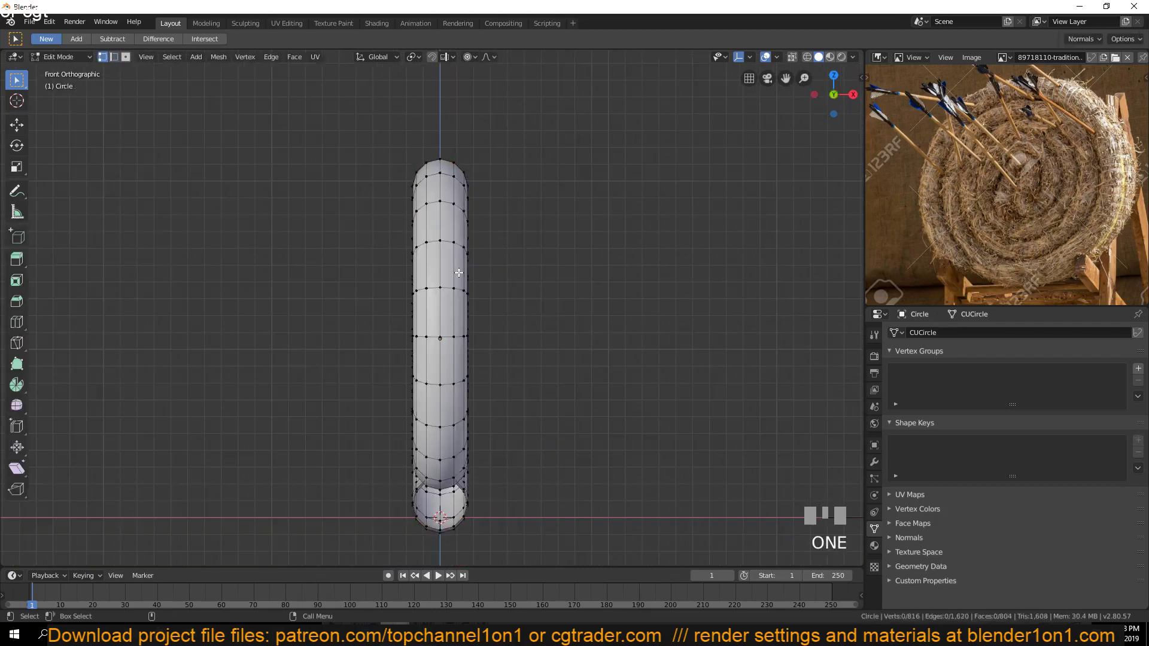
key(z)
key(a)
drag(363, 95, 440, 567)
key(2)
alt+click(454, 199)
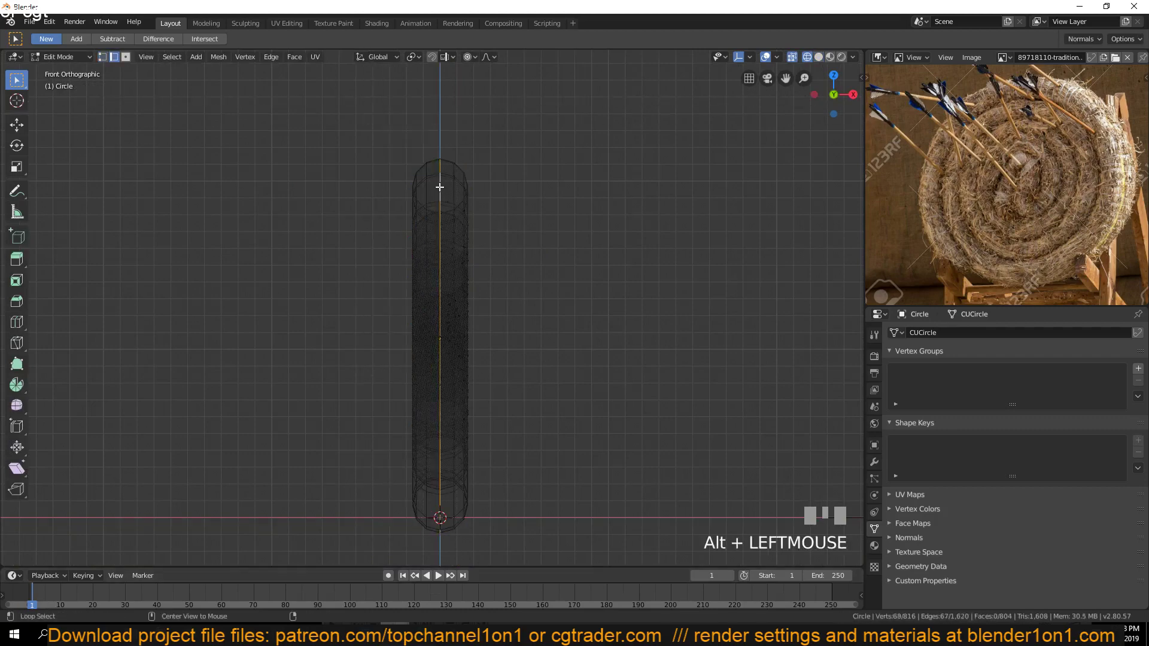
key(grave)
middle_drag(453, 200, 500, 298)
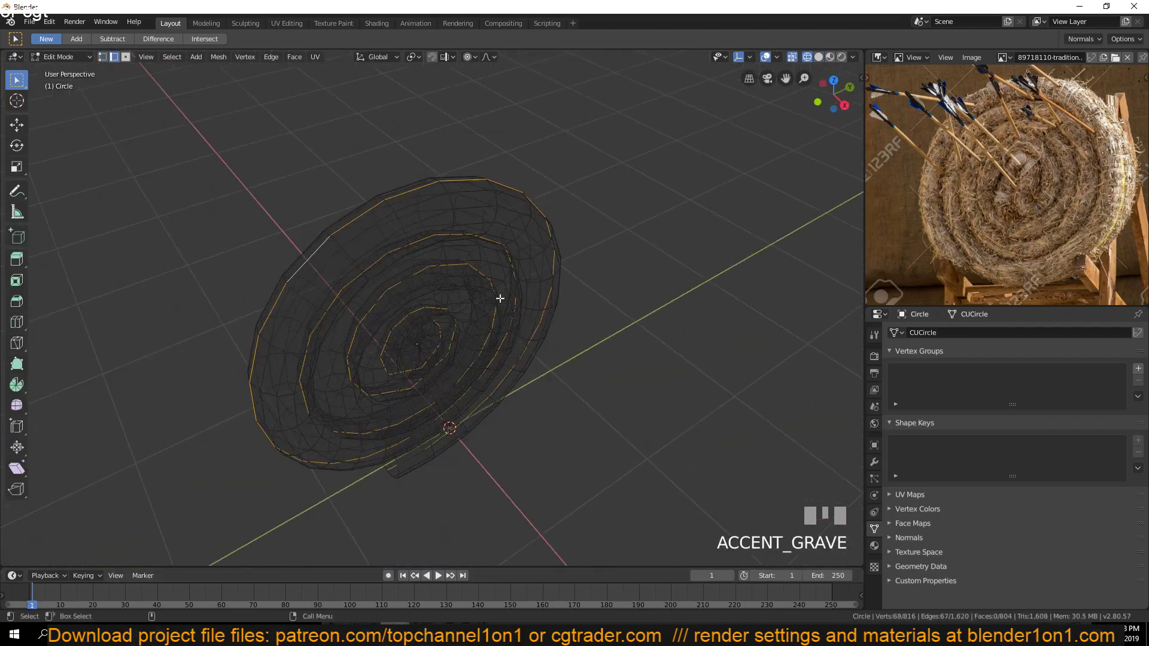
key(KP_1)
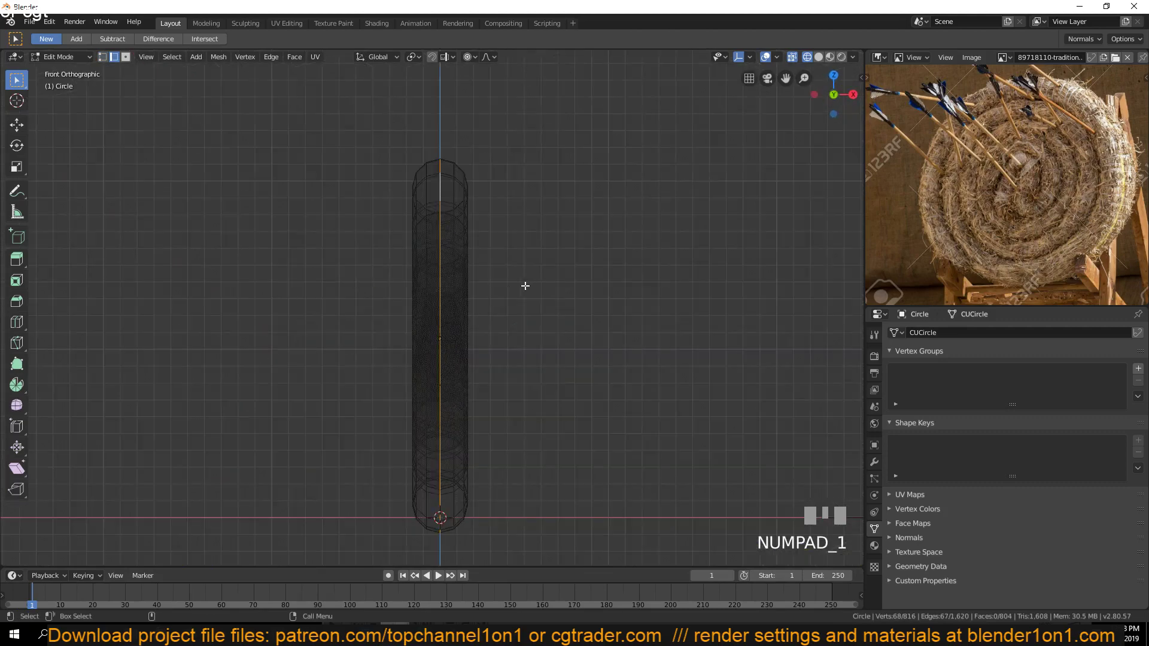
key(ctrl+b)
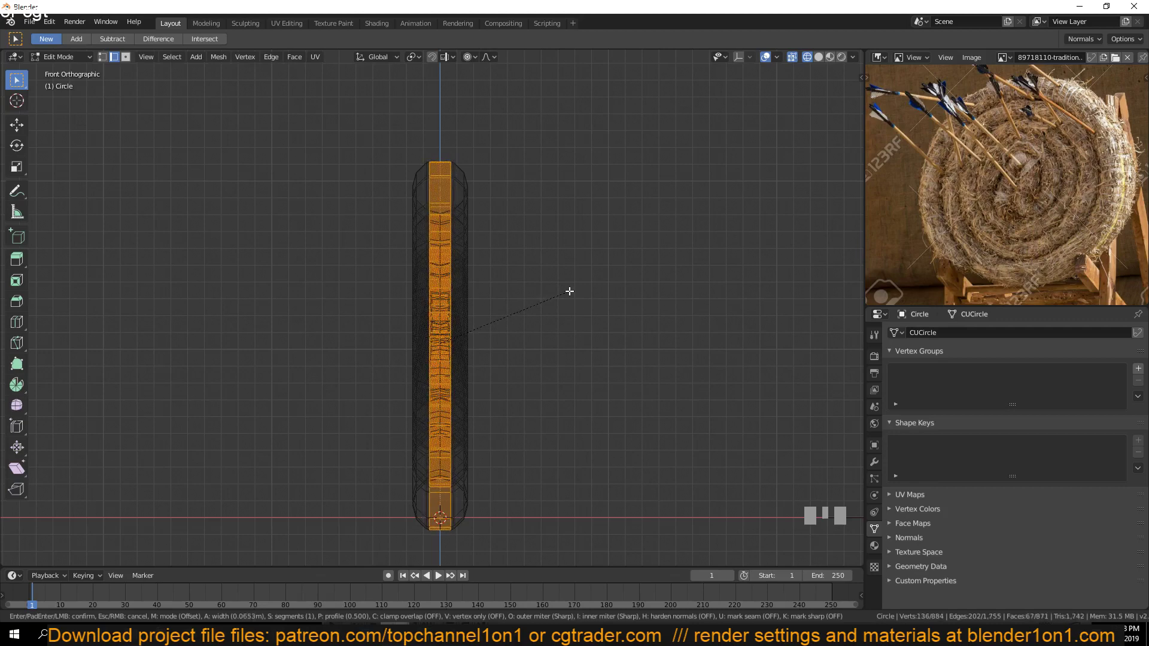
click(570, 290)
key(z)
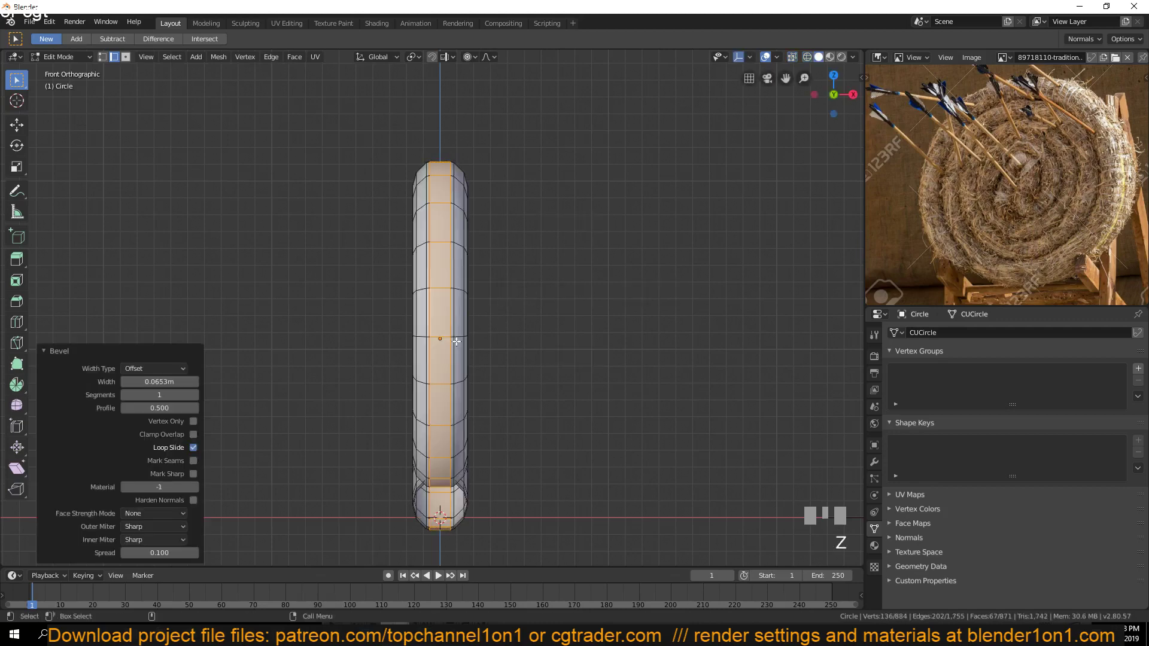
Select all vertices on the negative X side of the bevelled strip in wireframe front view
key(z)
key(alt+a)
key(b)
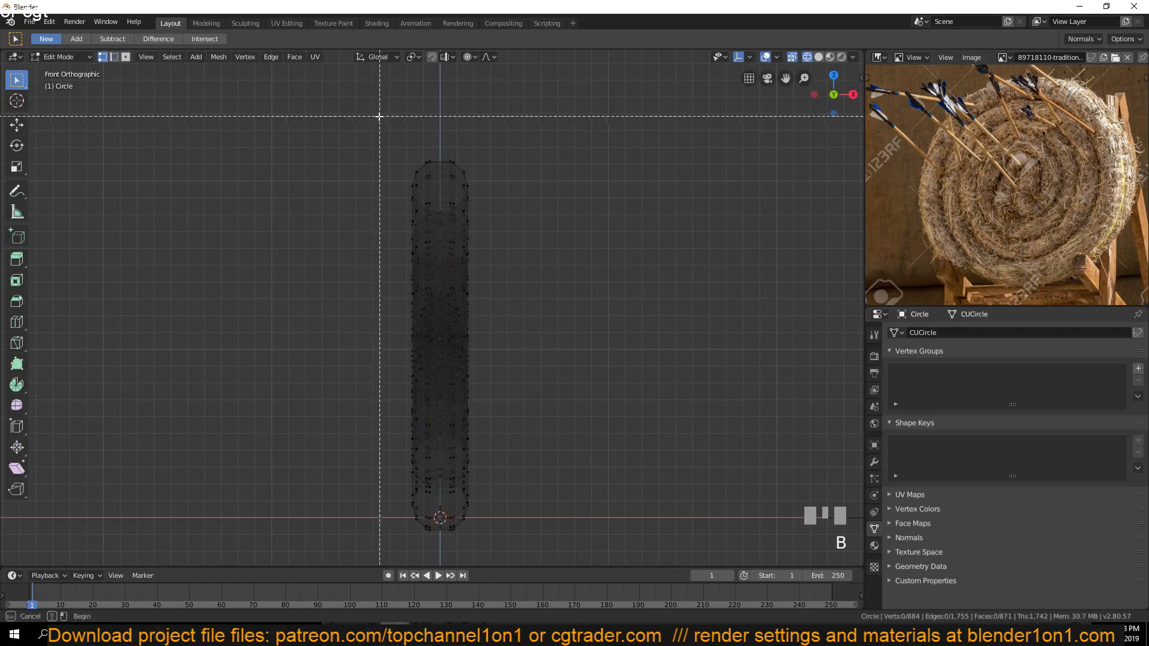
drag(380, 113, 435, 544)
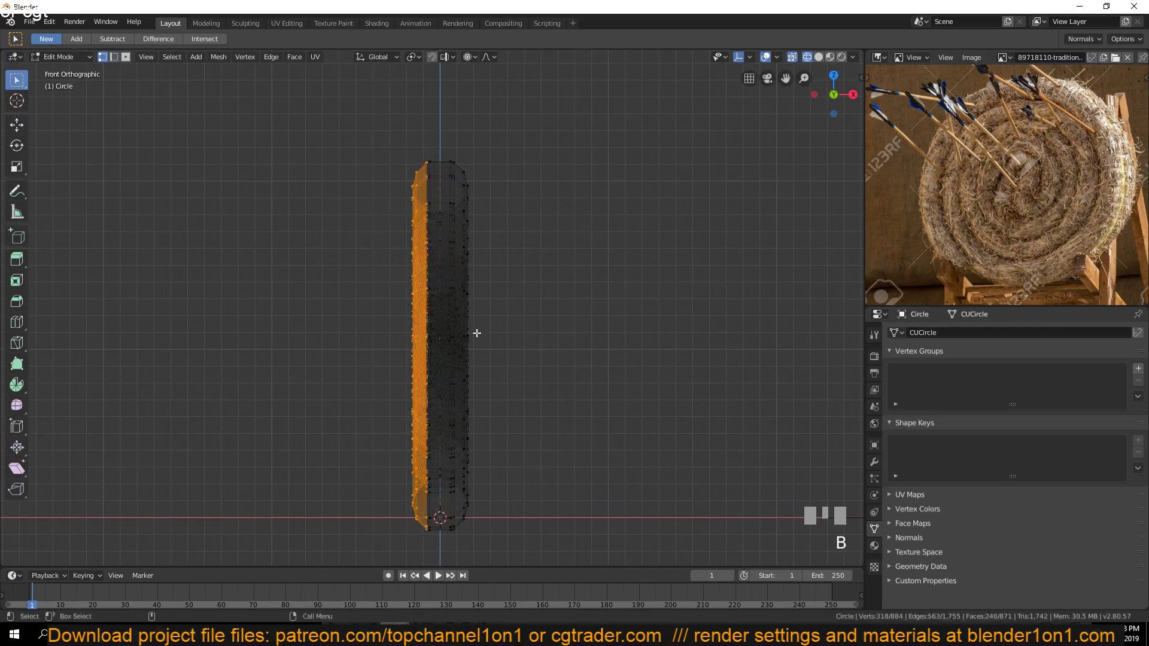
key(g)
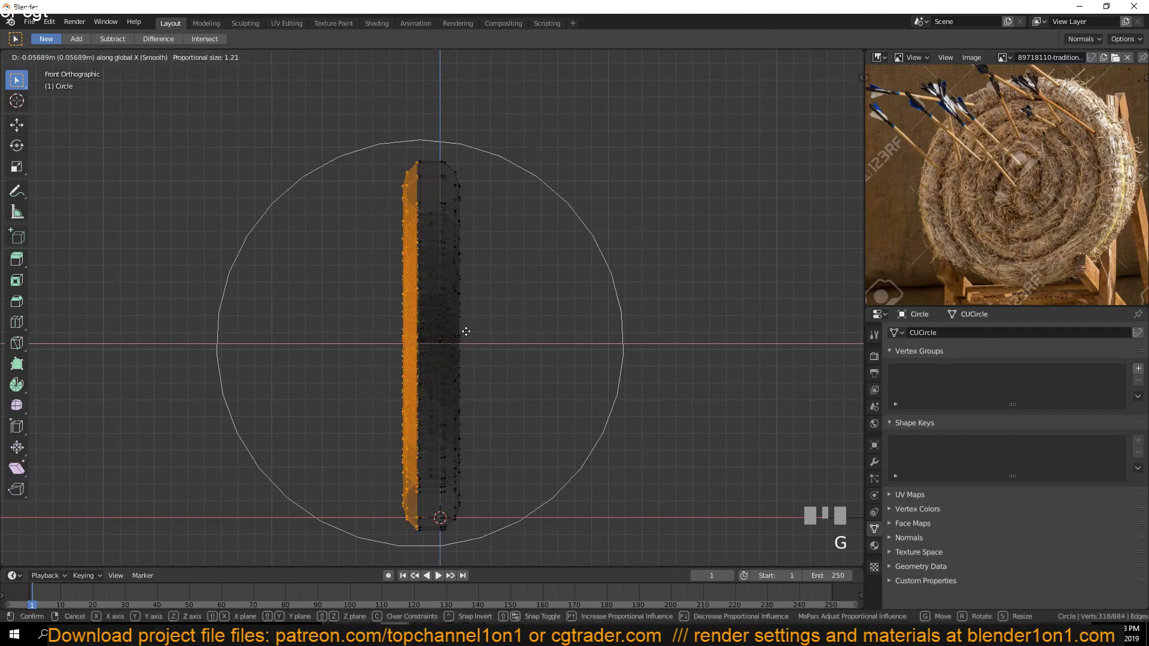
scroll(449, 332, up, 3)
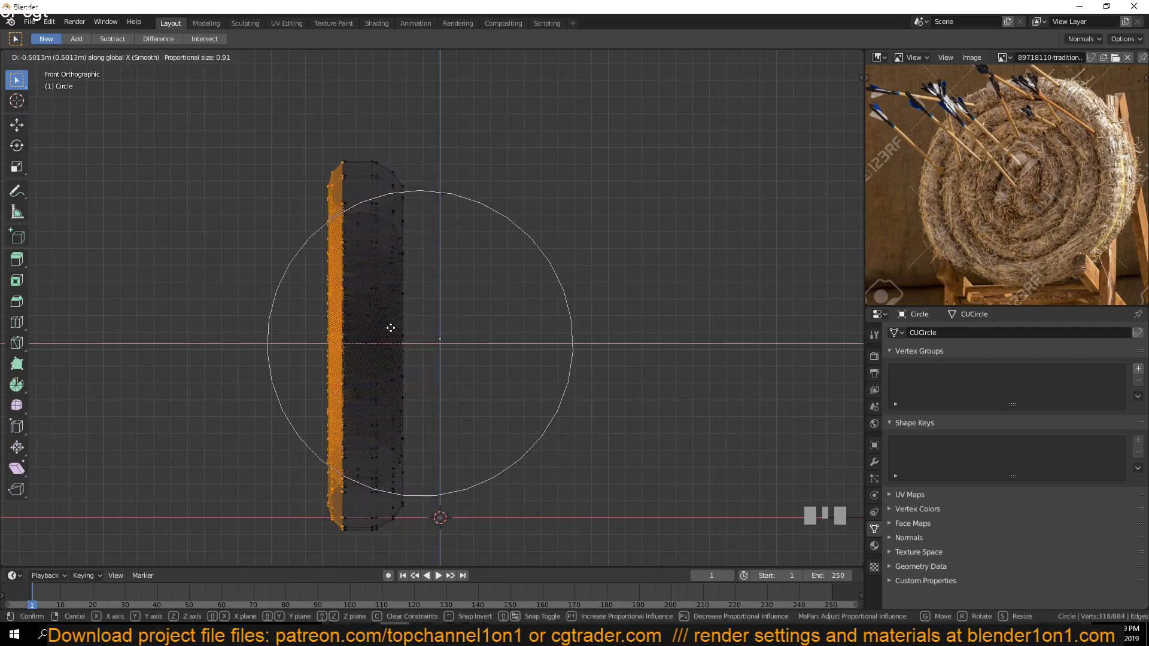
right_click(396, 327)
Turn off proportional editing and move the selected half of the spiral -0.032 m along the X axis
key(o)
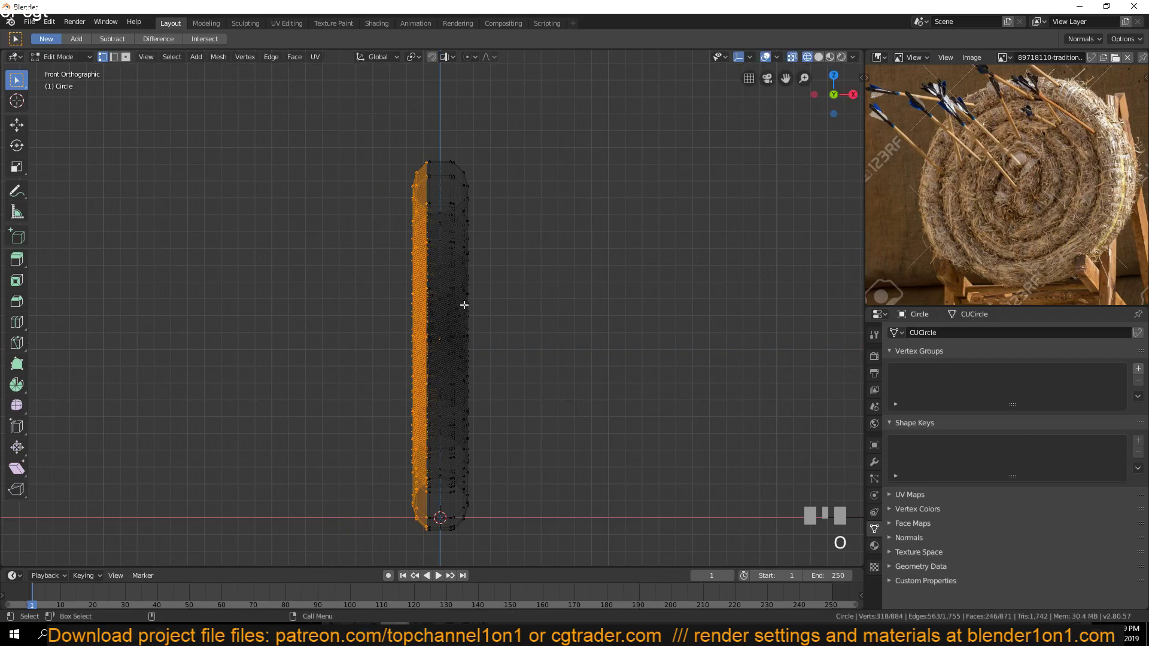
key(g)
click(460, 304)
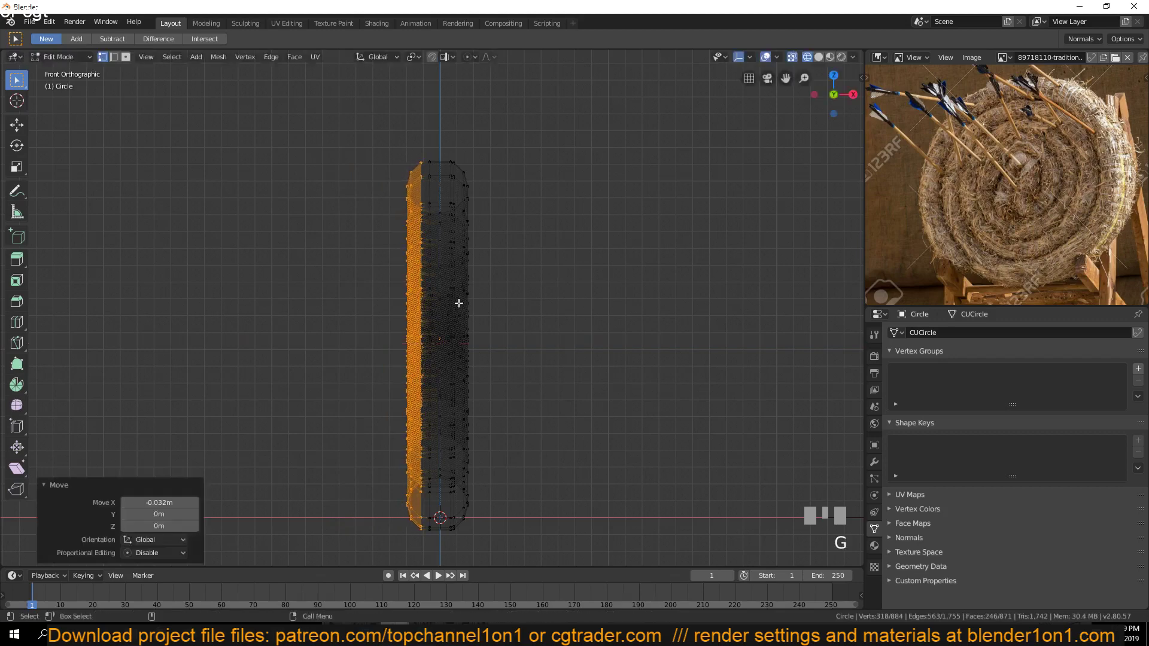
key(Tab)
Examine the thickened spiral from the front and right views and compare its coils with the straw target reference photo
key(grave)
click(430, 294)
middle_drag(431, 293, 358, 318)
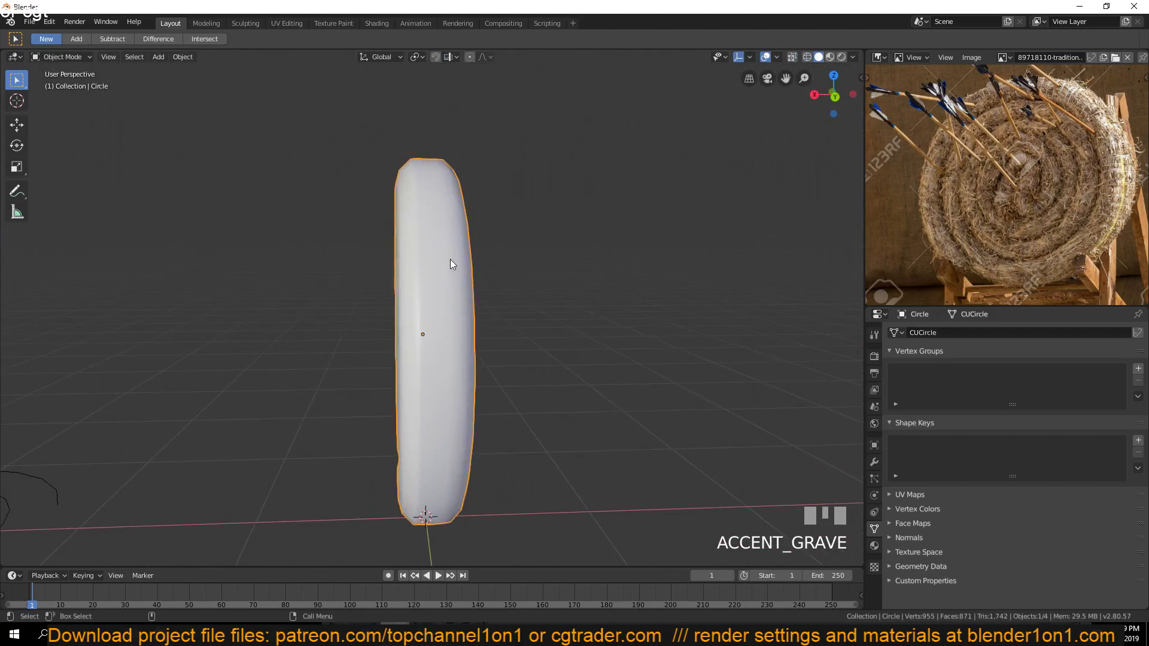
key(KP_1)
scroll(455, 350, up, 1)
key(KP_3)
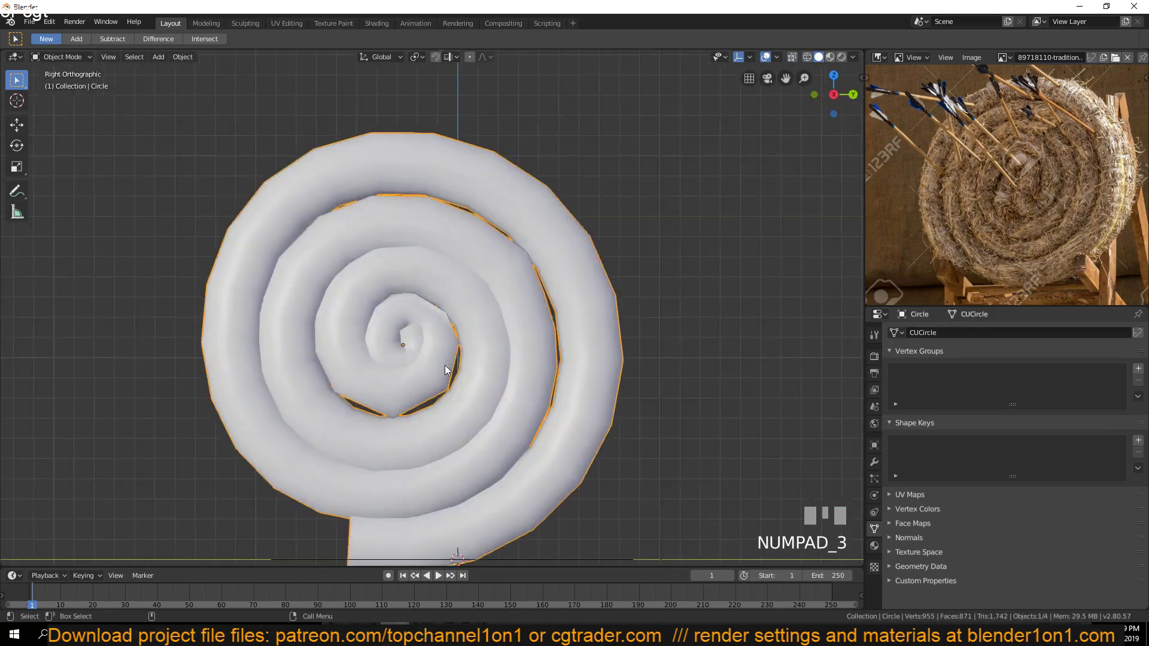
key(Tab)
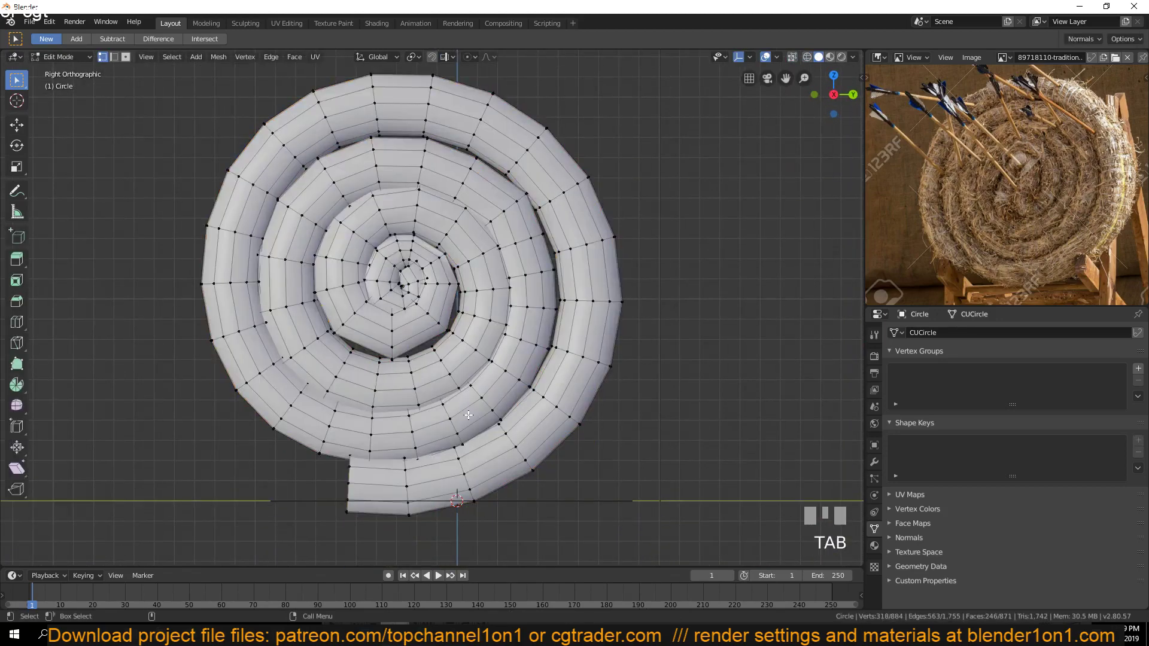
scroll(467, 371, up, 3)
scroll(465, 389, down, 2)
key(Tab)
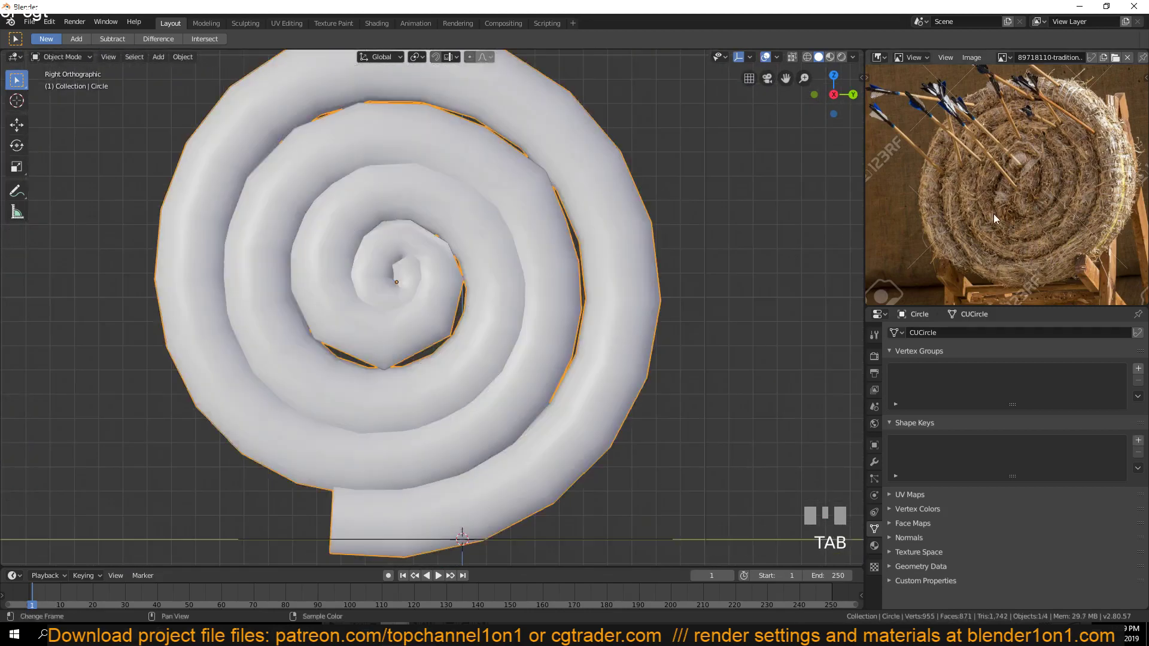
scroll(1006, 186, up, 2)
middle_click(443, 301)
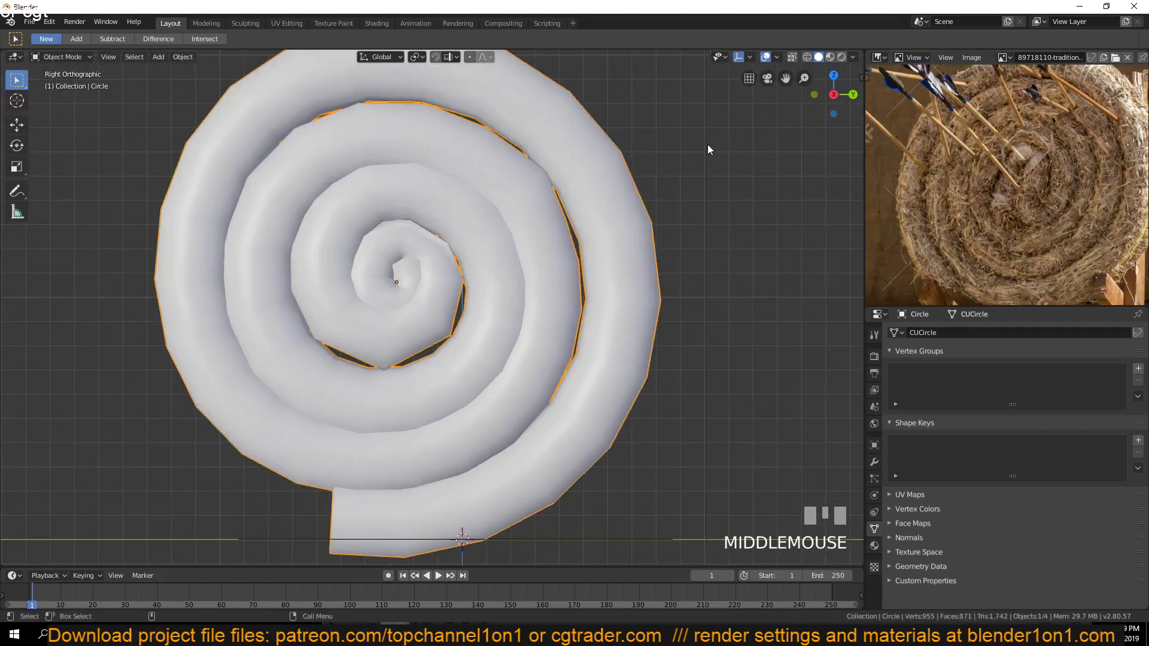
middle_drag(969, 129, 956, 159)
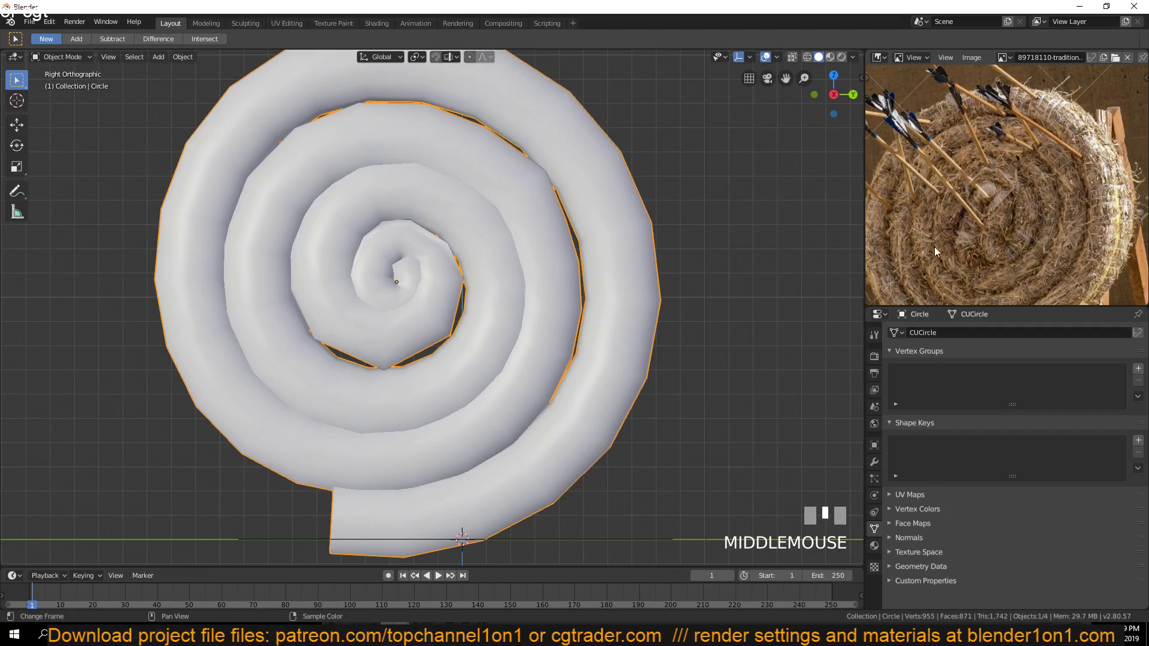
shift+middle_drag(606, 259, 540, 292)
Select cross-section edge loops at spaced intervals around the spiral's outer coils in edge select mode
key(Tab)
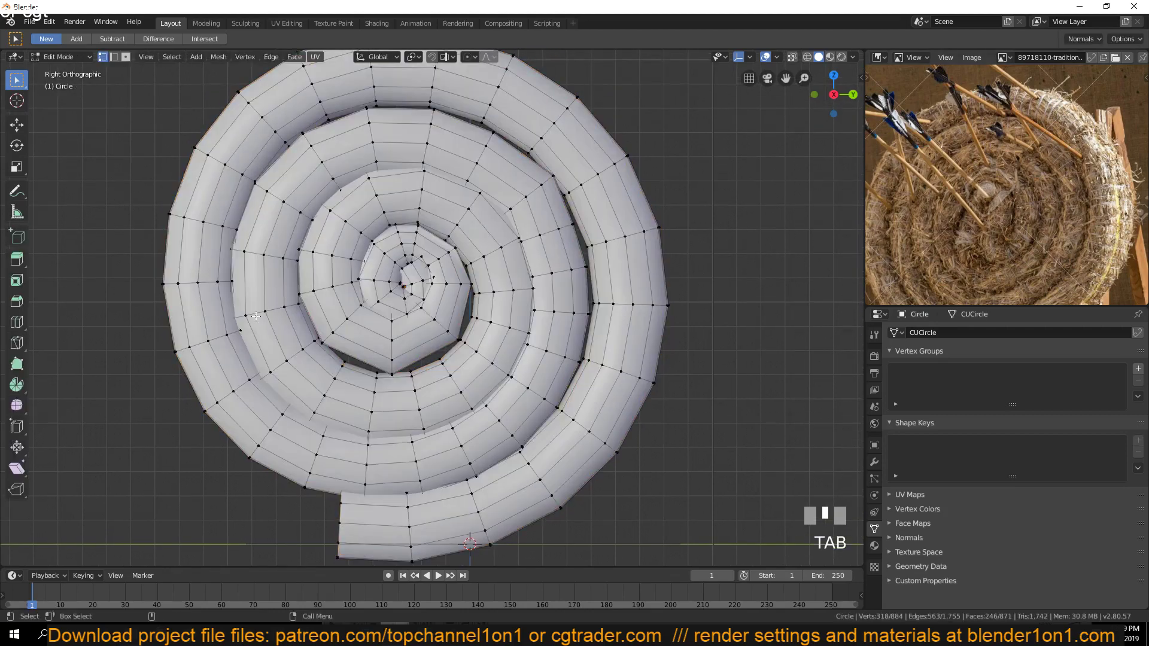
key(2)
alt+click(224, 336)
alt+shift+click(215, 221)
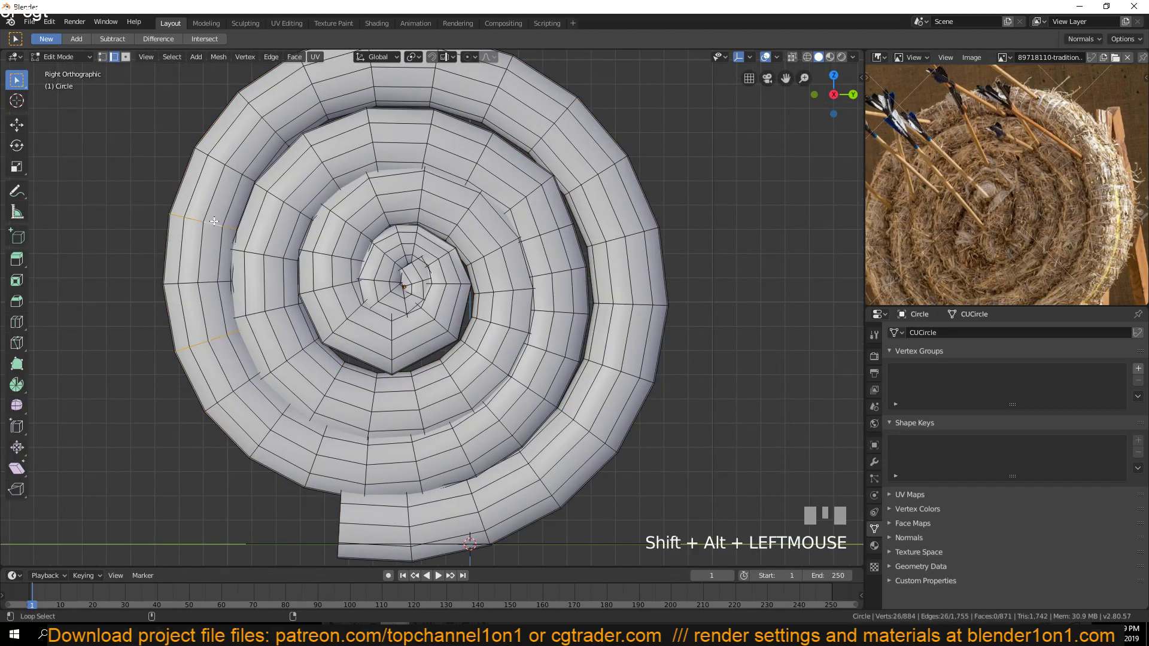
alt+shift+click(432, 94)
alt+shift+click(595, 420)
alt+shift+click(408, 517)
alt+shift+click(418, 395)
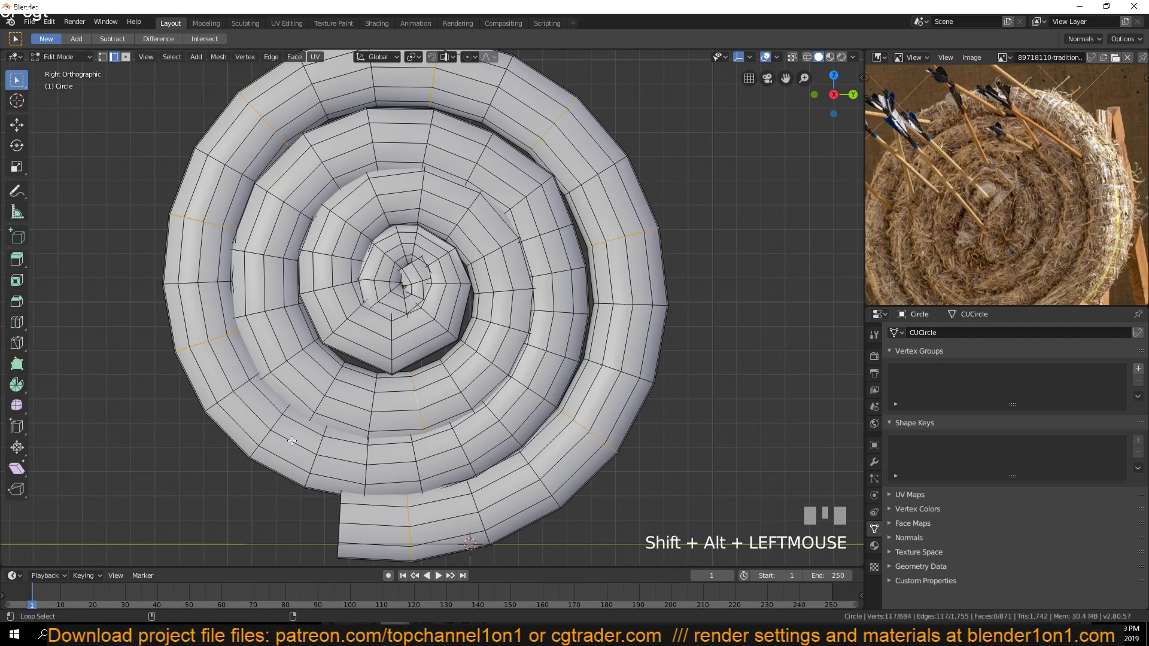
alt+shift+click(321, 441)
alt+shift+click(542, 347)
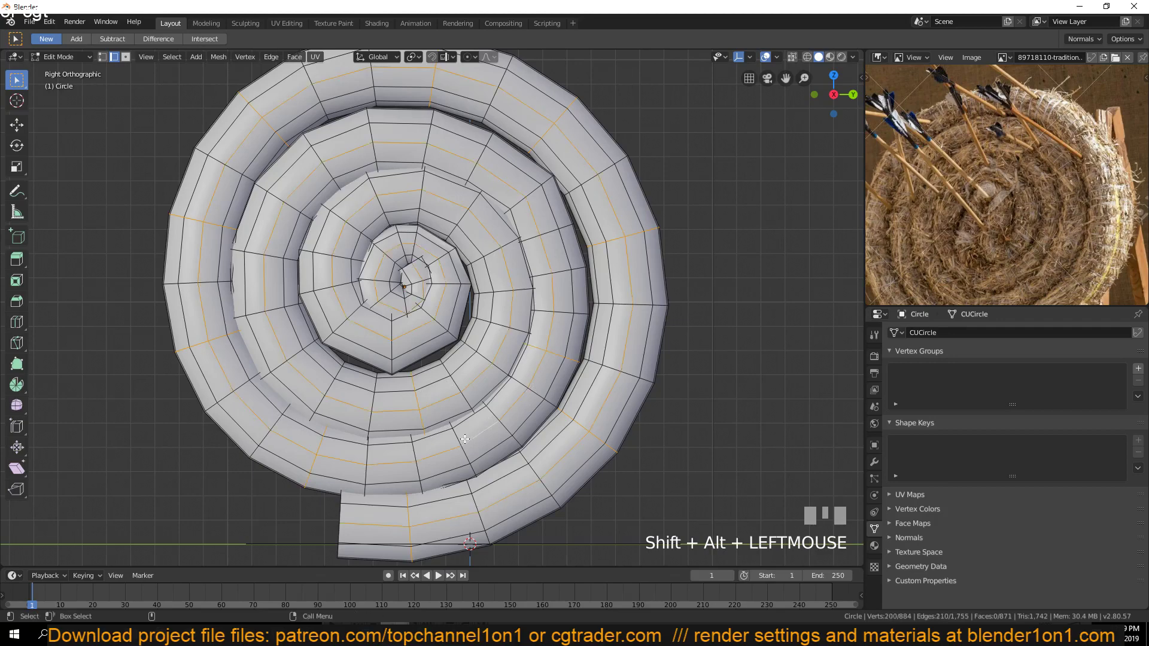
alt+shift+click(650, 399)
middle_drag(651, 402, 688, 326)
scroll(675, 387, down, 3)
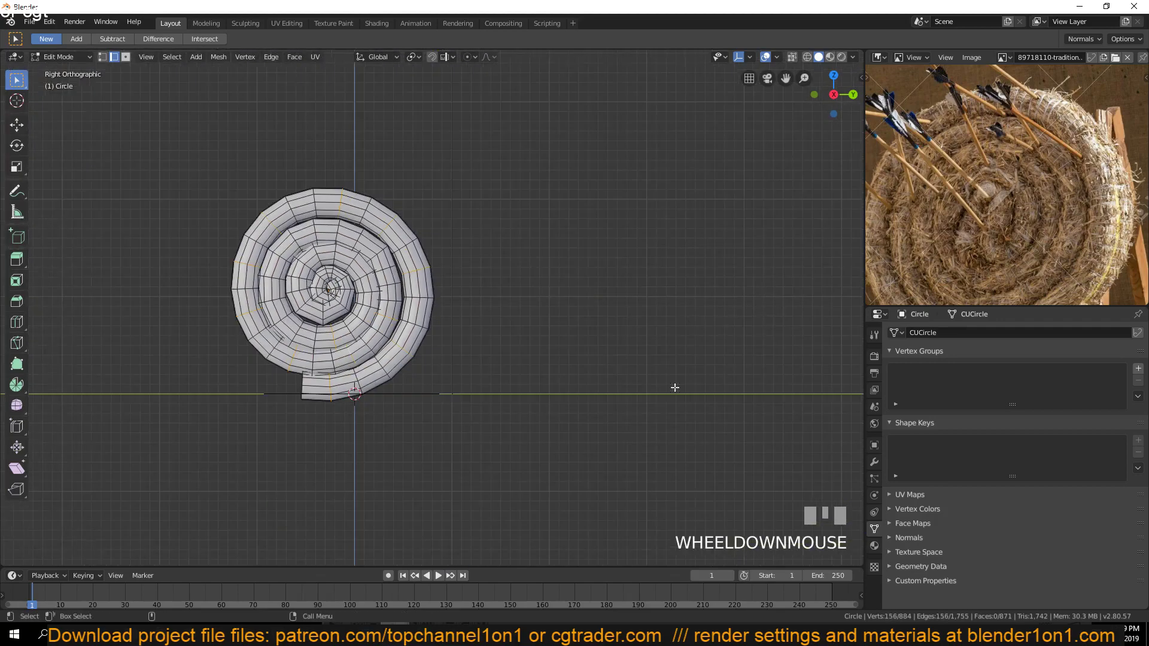
Add spaced cross-section edge loops on the middle and inner coils to the selection, undoing any wrongly picked loop
scroll(481, 363, up, 5)
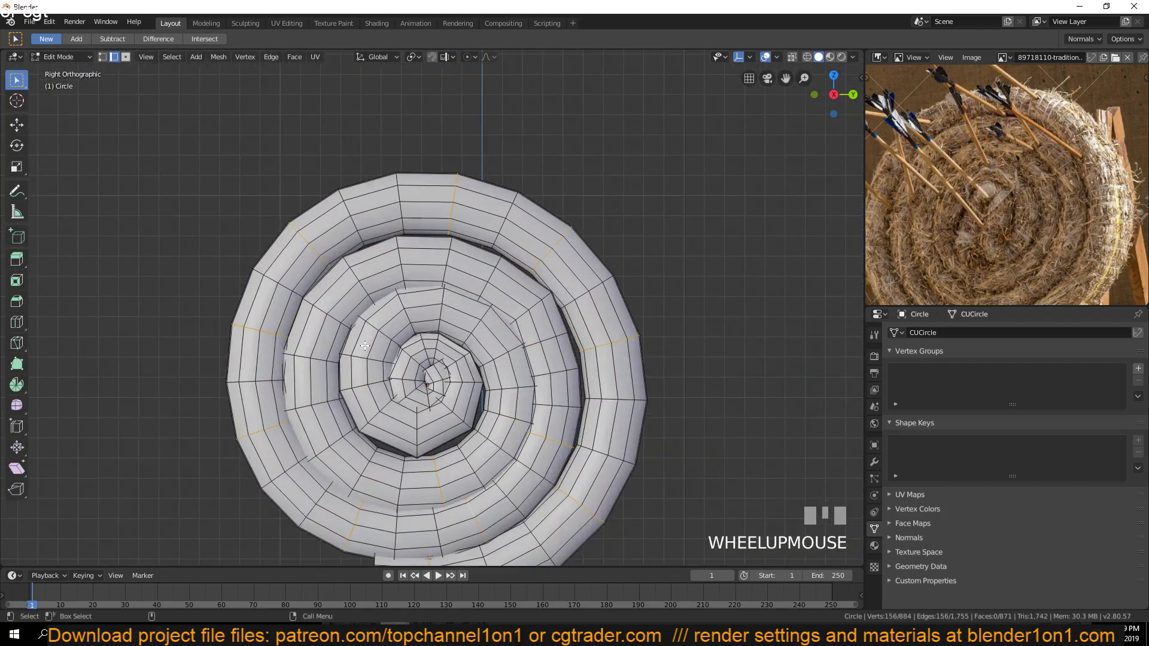
alt+shift+click(305, 392)
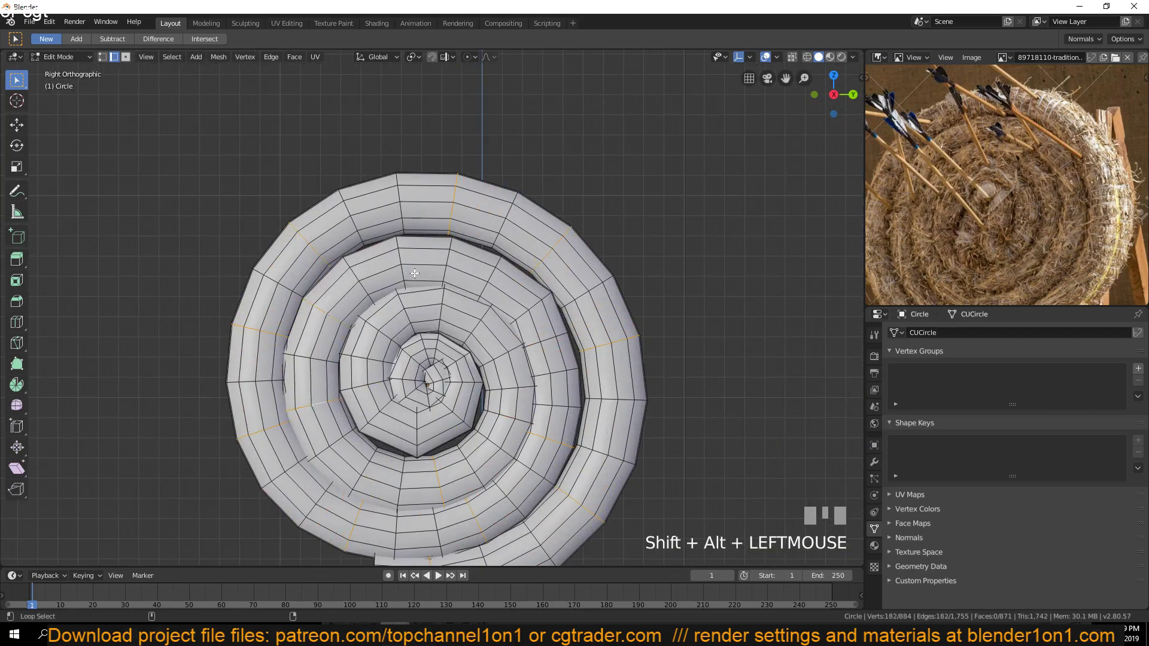
alt+shift+click(491, 282)
key(ctrl+z)
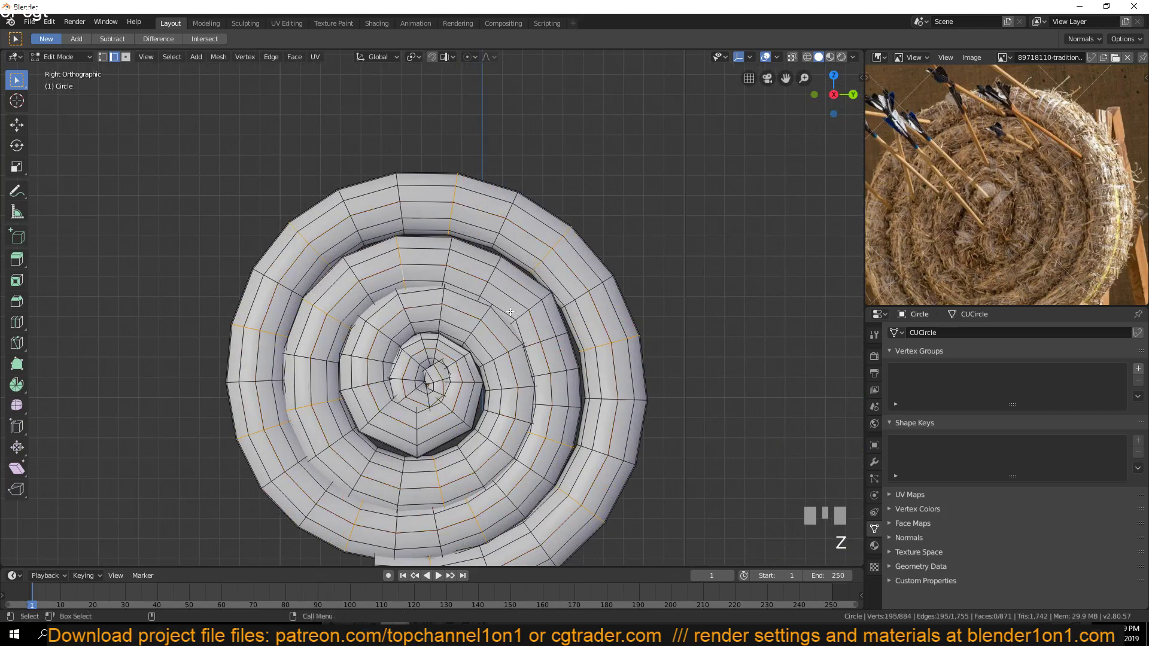
alt+shift+click(524, 316)
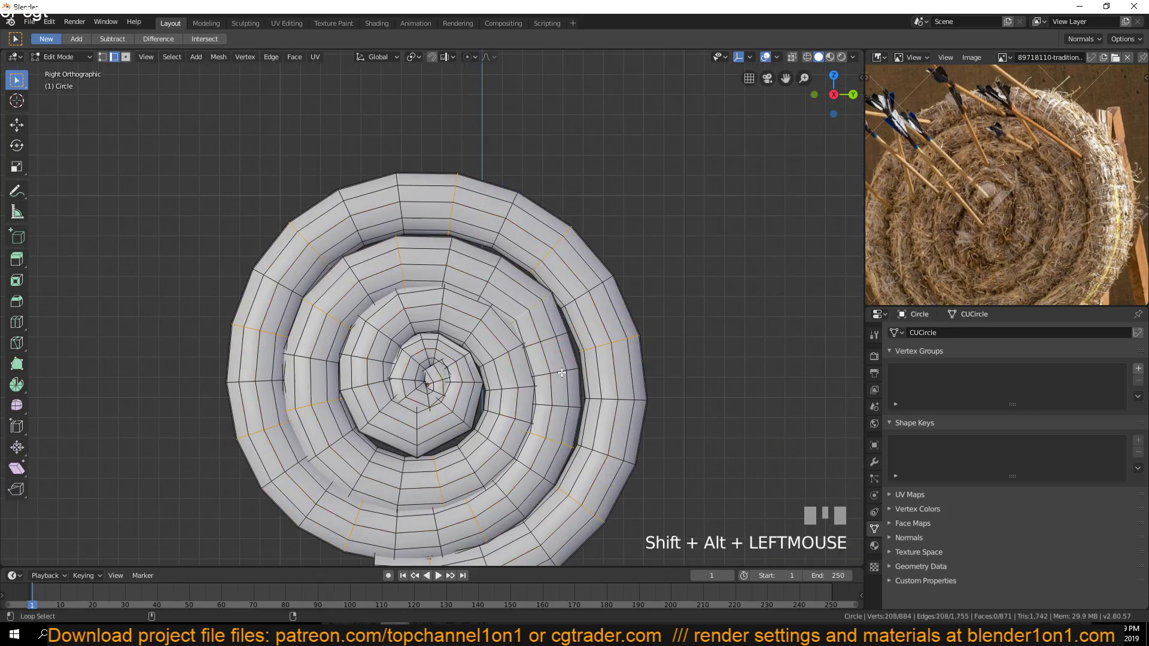
scroll(419, 299, up, 3)
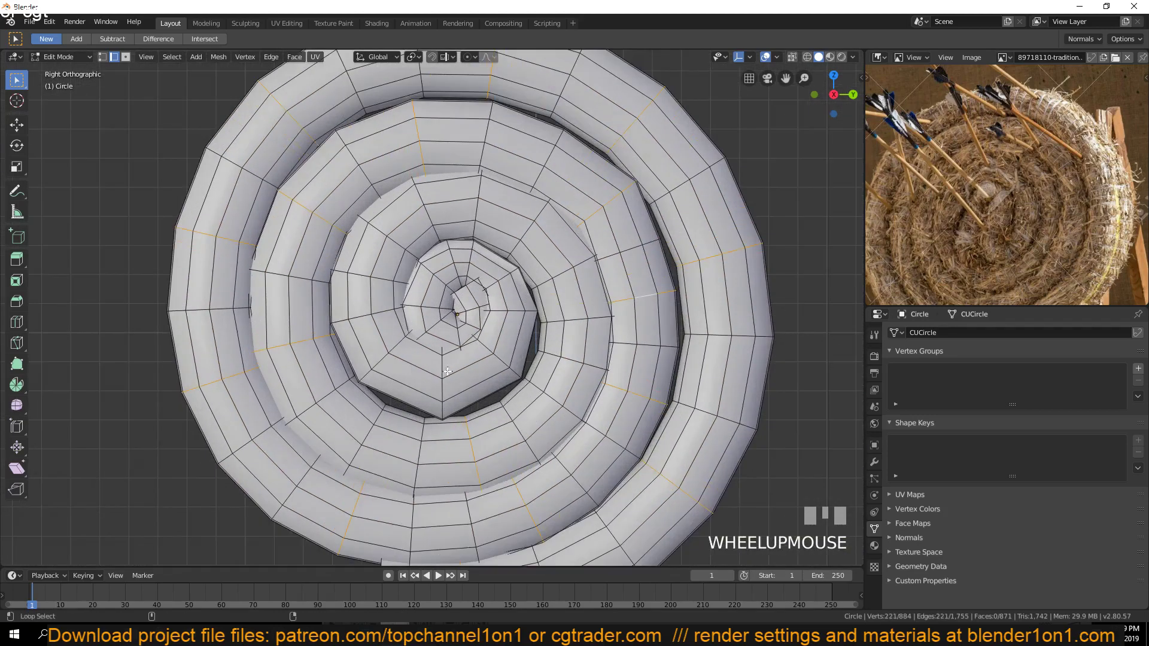
alt+shift+click(383, 264)
alt+shift+click(378, 279)
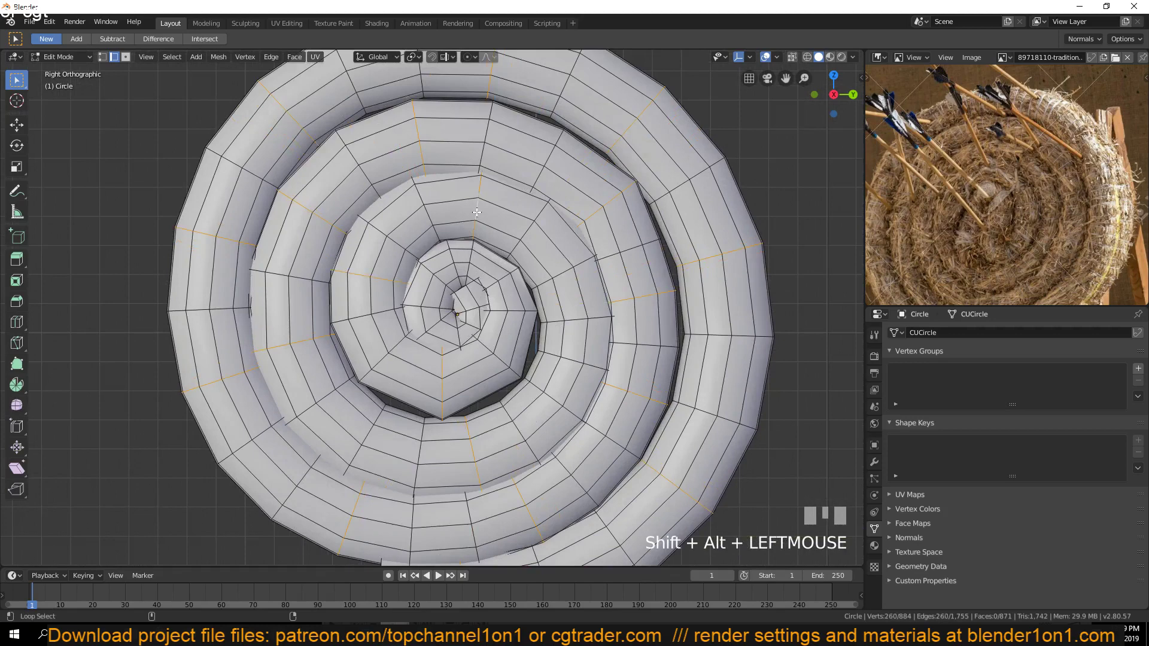
alt+shift+click(571, 363)
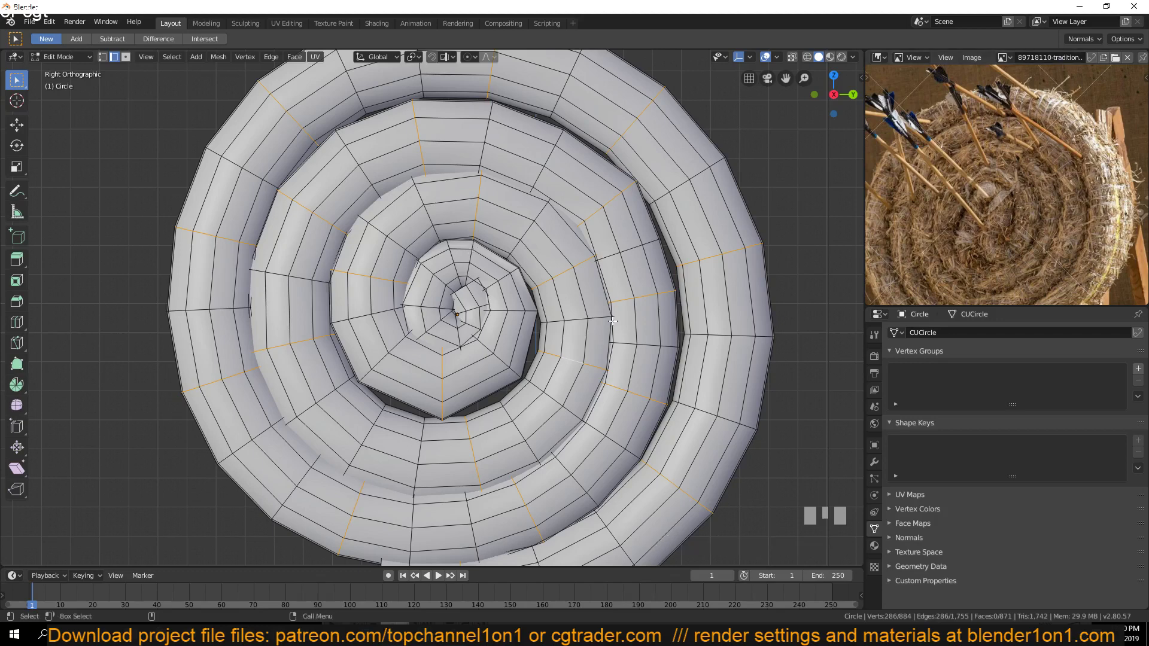
scroll(574, 279, down, 2)
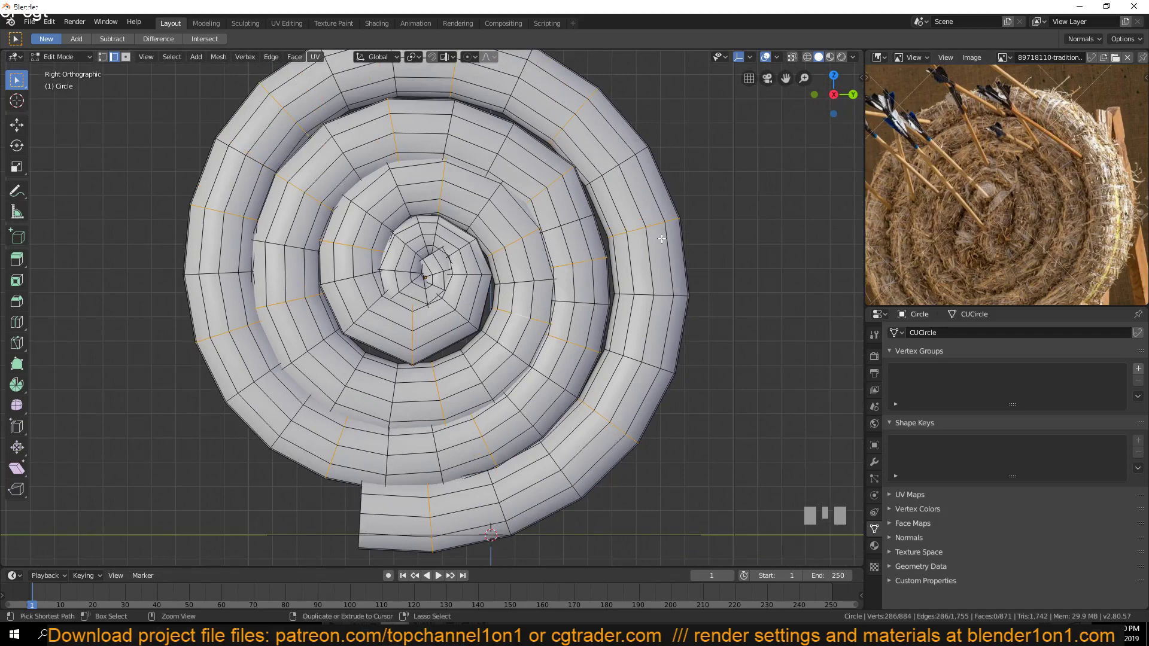
Bevel the selected cross-section loops with two segments and a width of about 0.0135 m
key(ctrl+b)
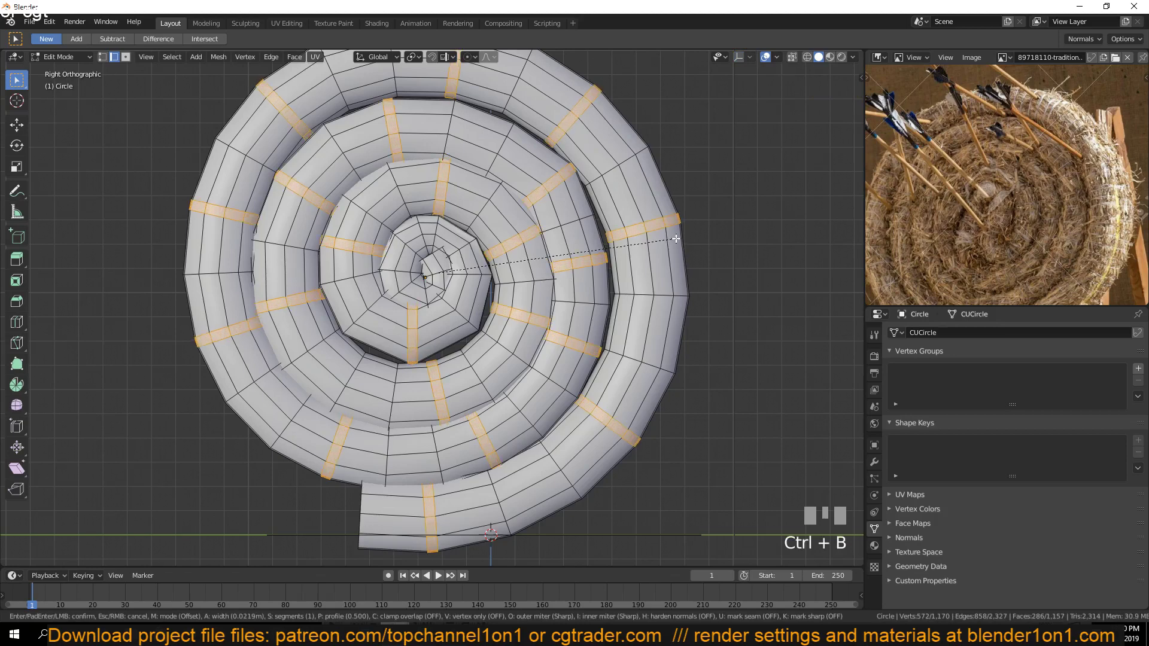
scroll(676, 239, up, 1)
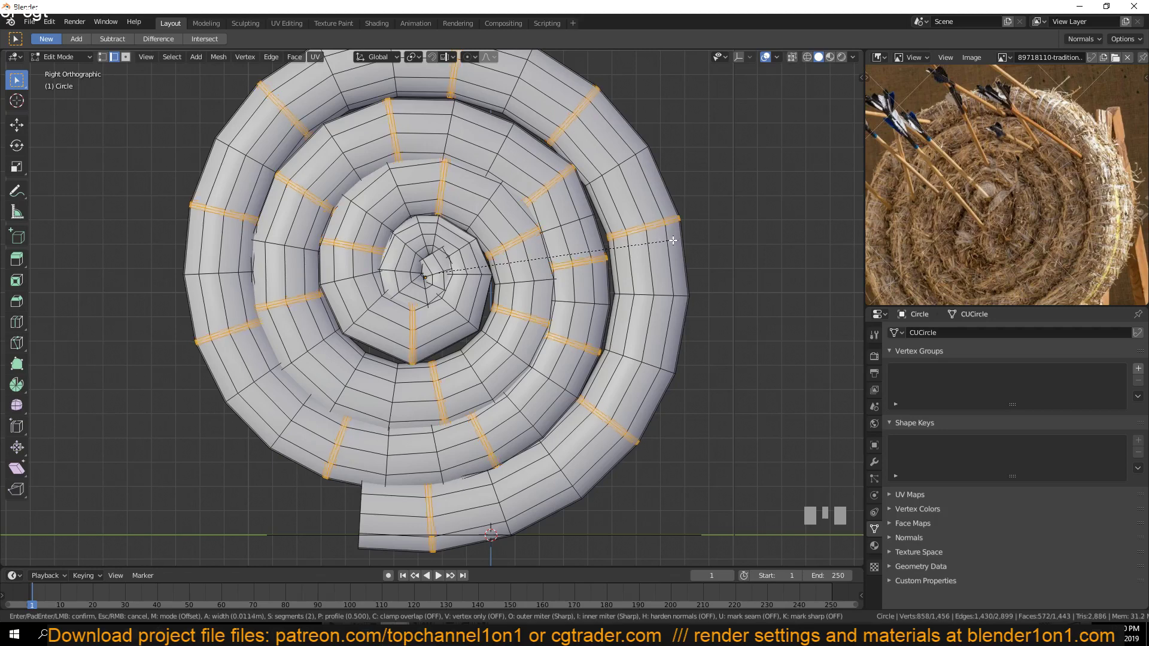
click(675, 240)
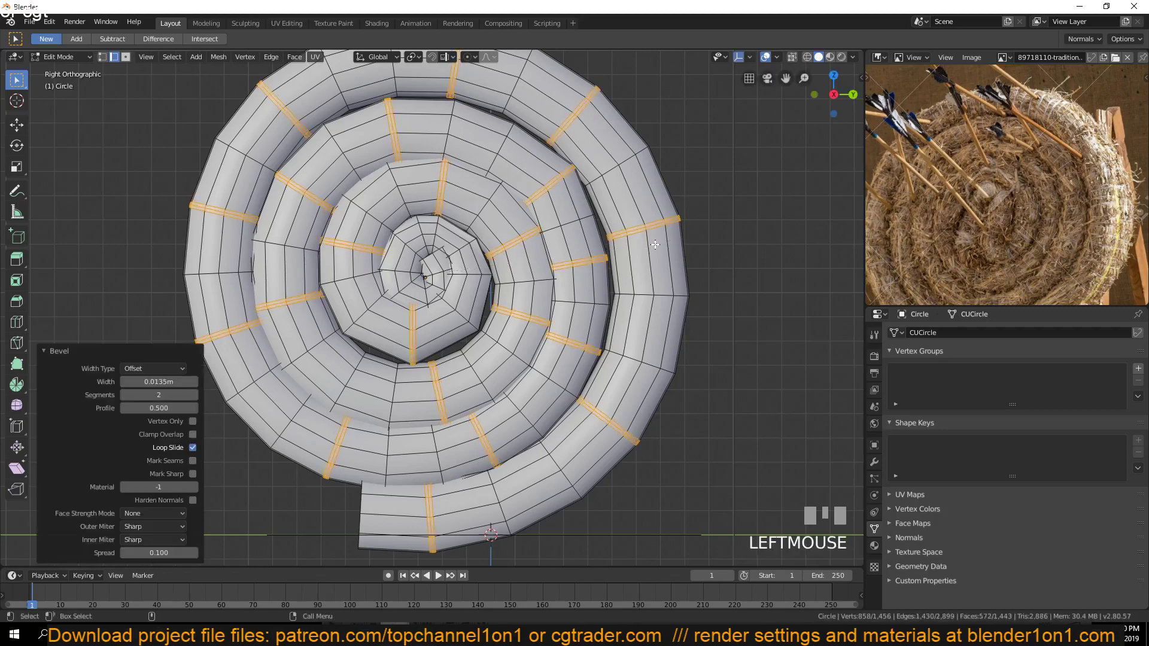
Reduce the selection to the bevels' middle loops and shrink them inward by about 0.025 to form binding grooves
key(ctrl+KP_Subtract)
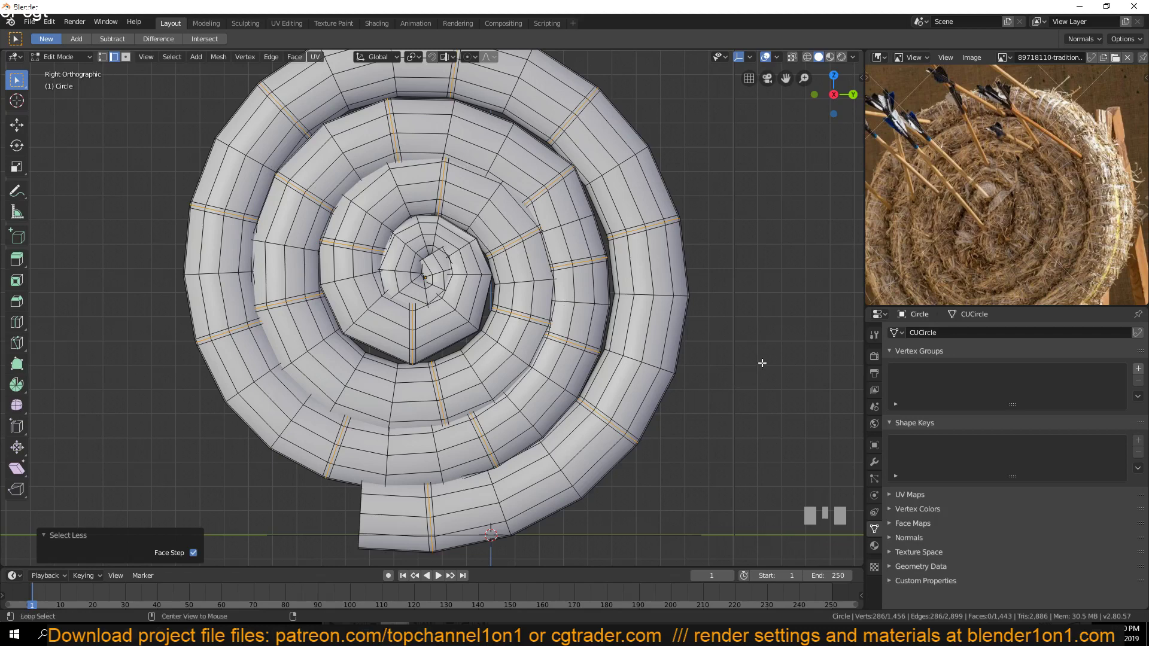
key(alt+s)
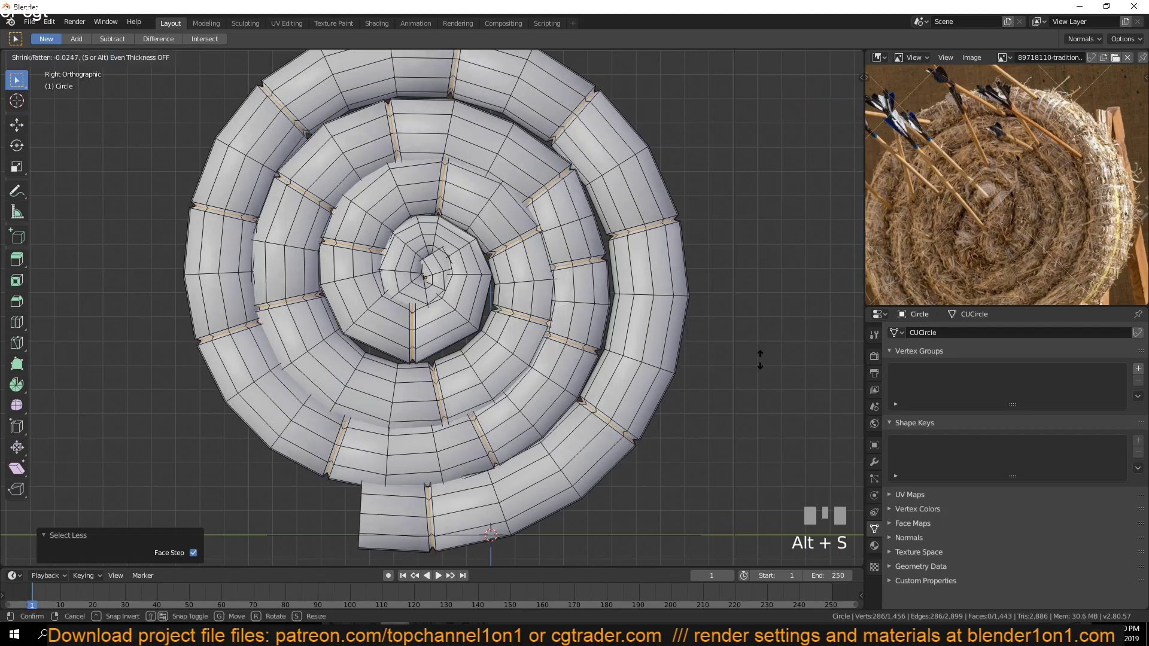
click(764, 358)
key(Tab)
scroll(616, 318, down, 3)
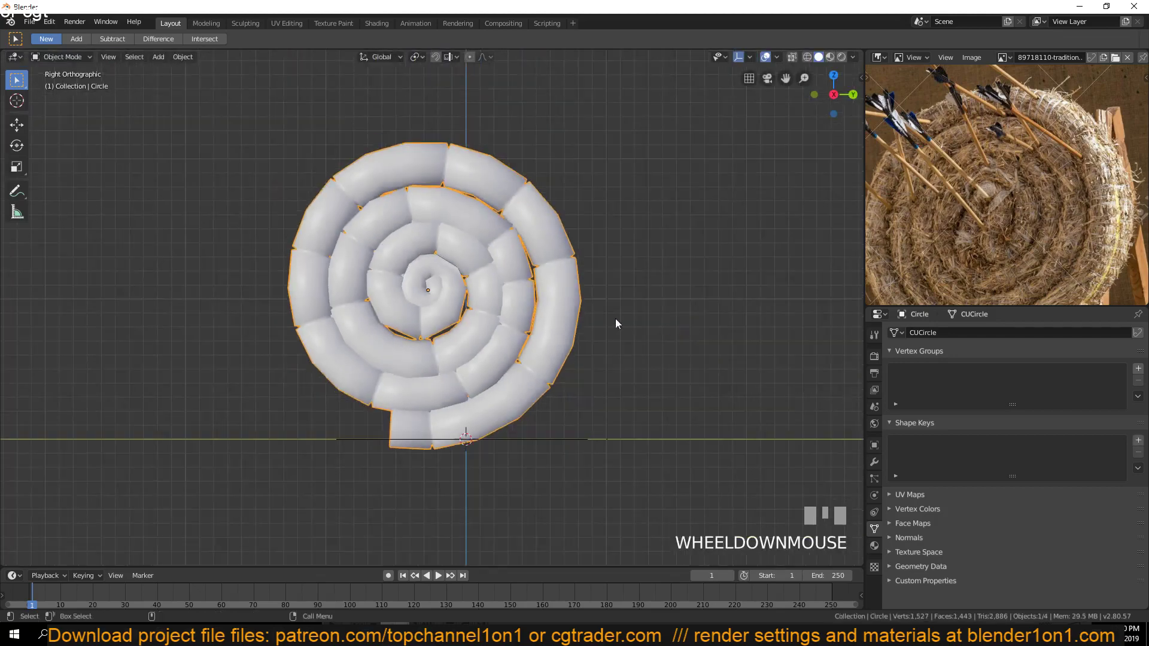
Check the grooved spiral from the front and right views and add a Subdivision Surface modifier to it
key(grave)
middle_drag(616, 318, 541, 347)
key(KP_1)
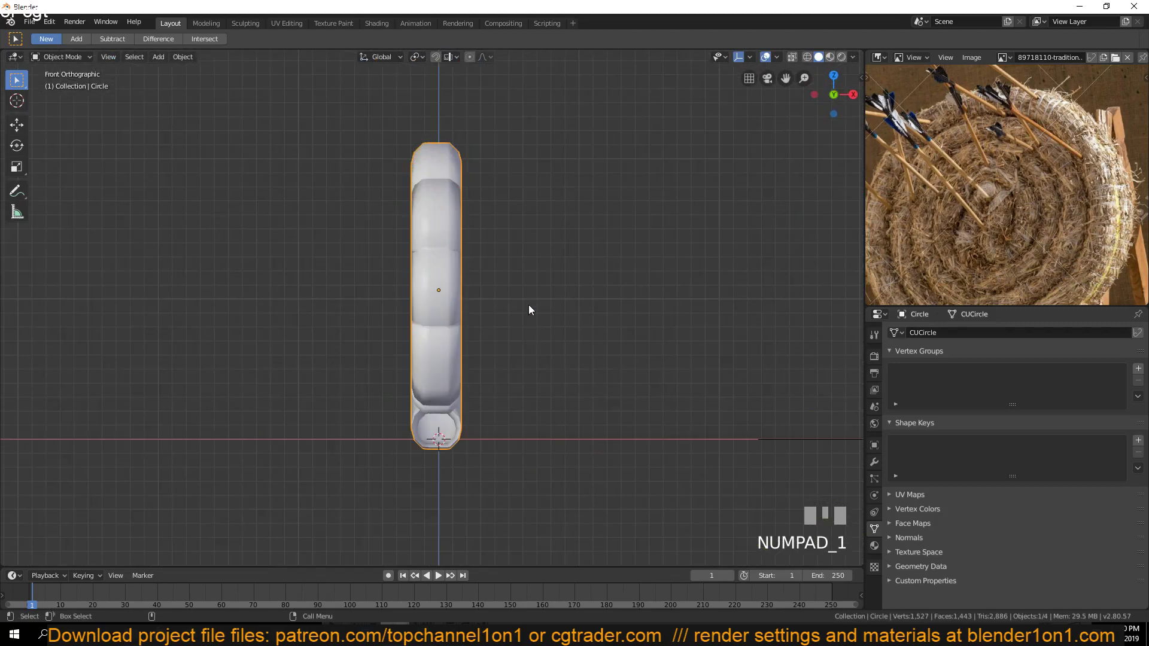
key(KP_3)
scroll(519, 343, up, 2)
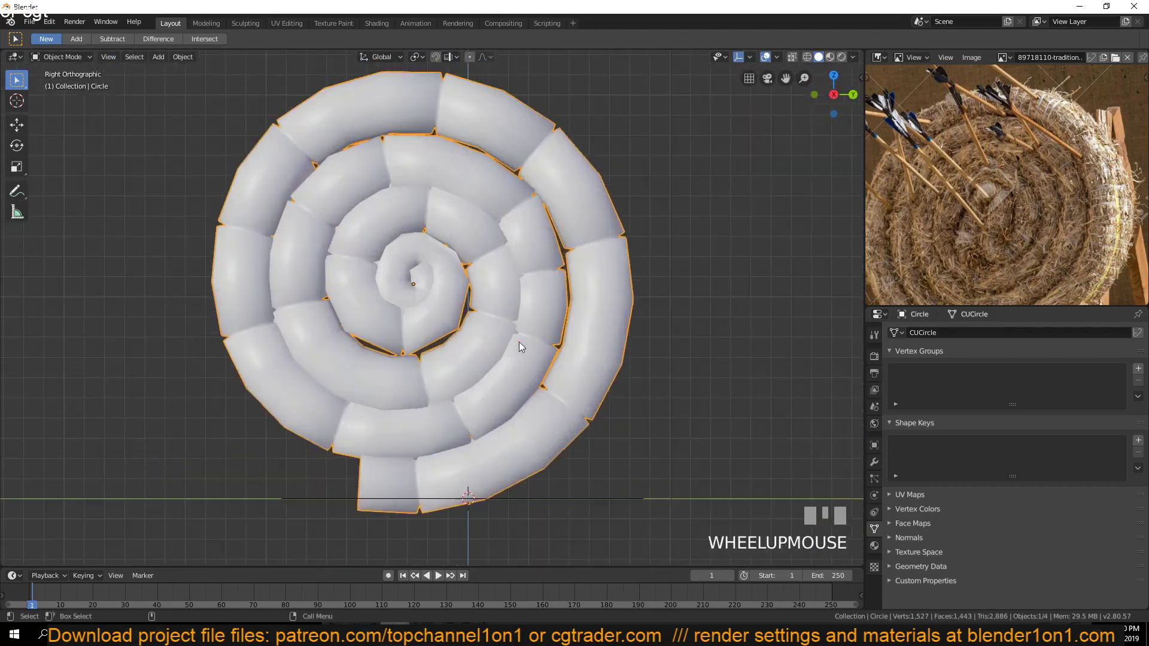
click(875, 499)
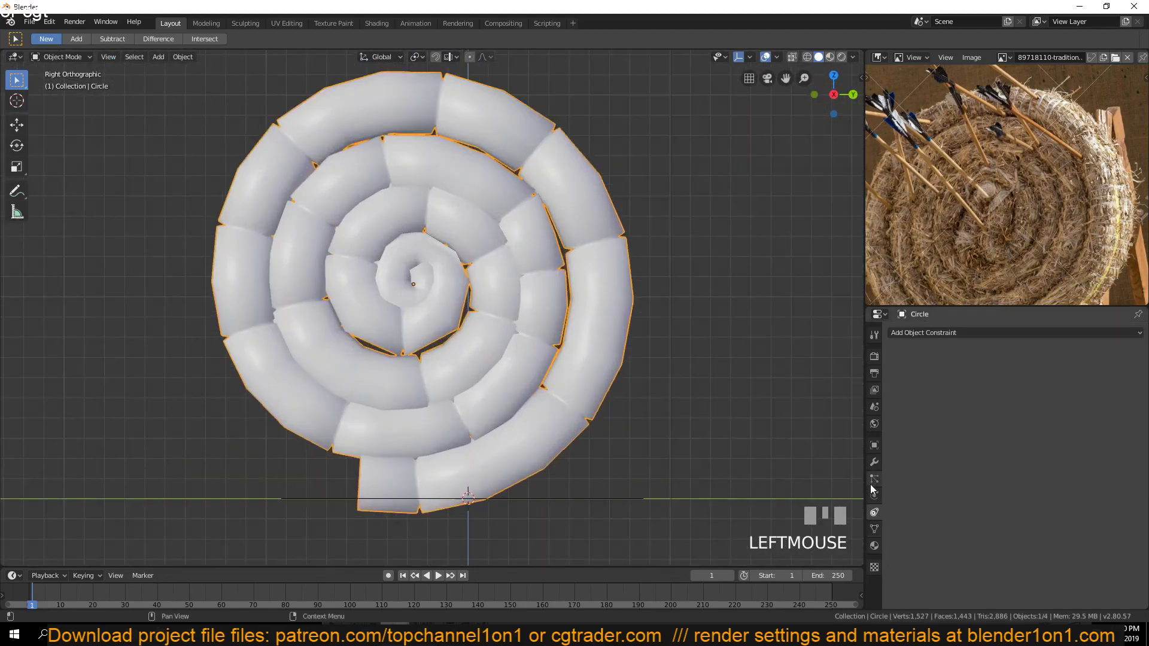
click(874, 463)
click(959, 333)
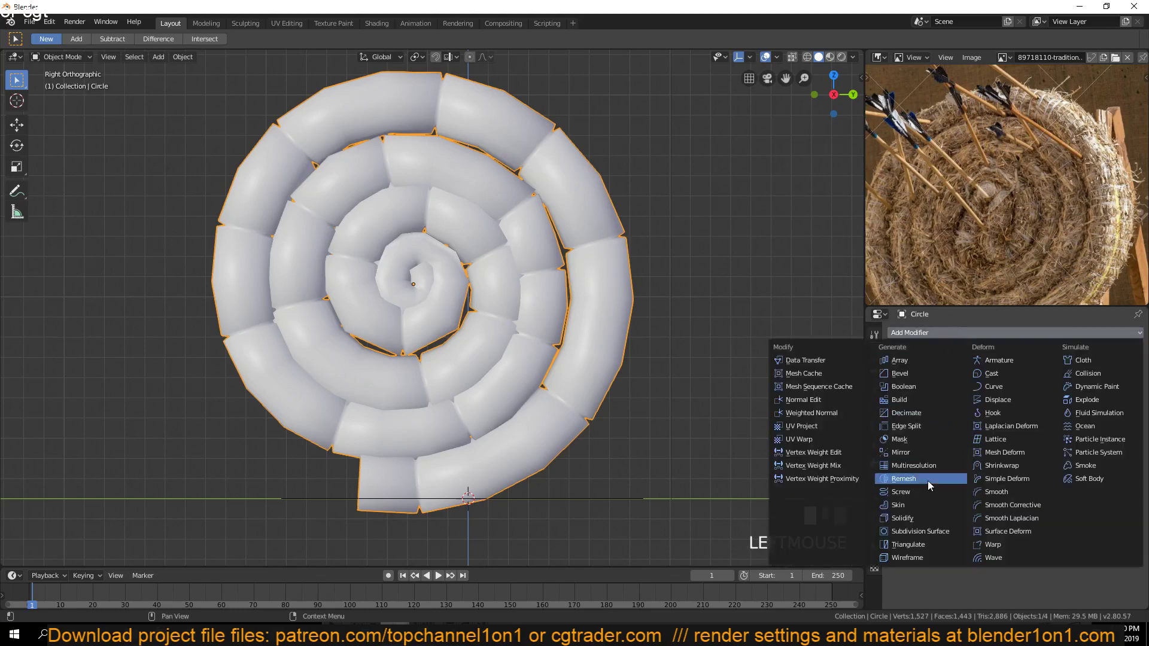
click(920, 532)
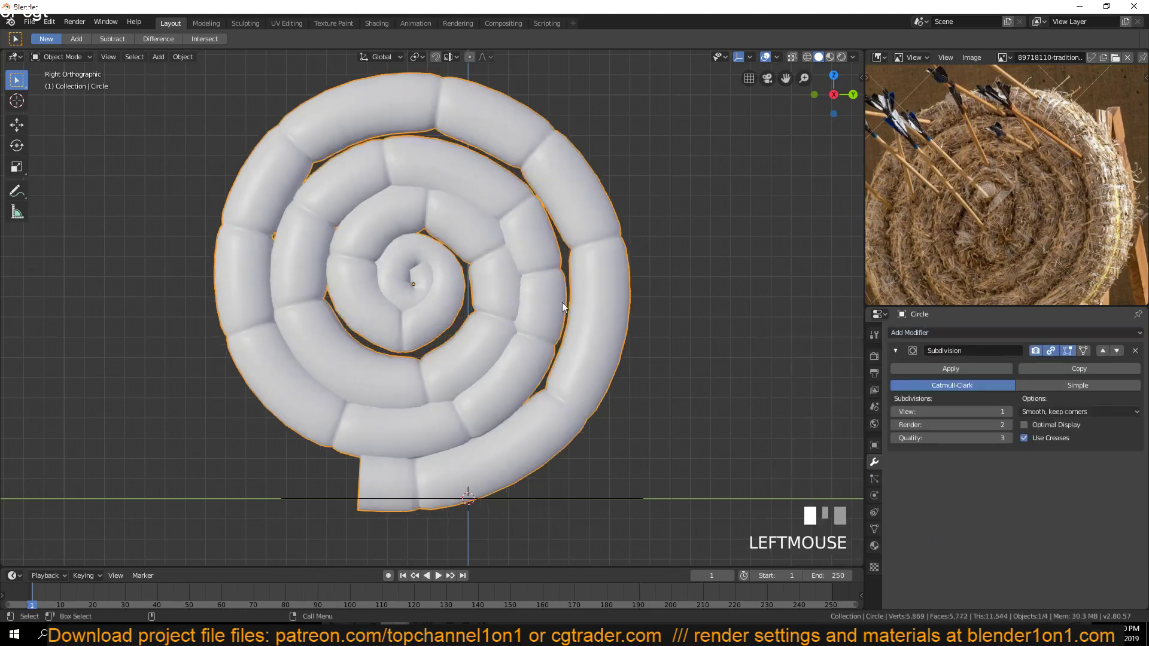
Dissolve the two lengthwise edge loops running along the spiral's outer rim
middle_drag(562, 303, 374, 368)
key(KP_3)
scroll(512, 324, up, 2)
scroll(509, 339, down, 4)
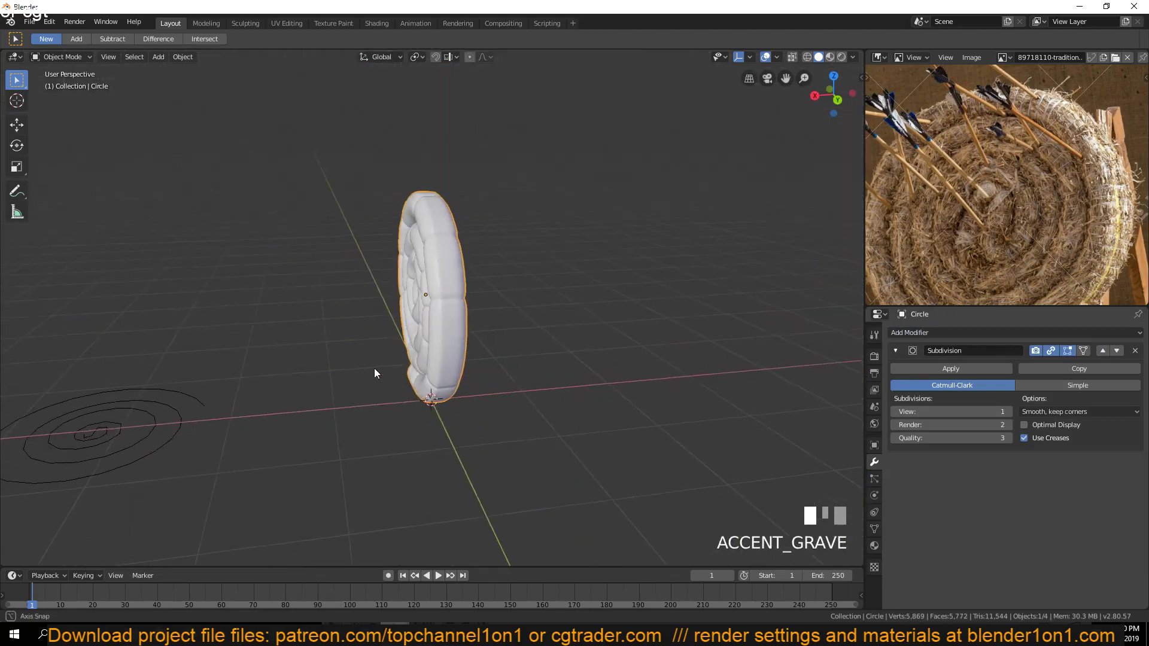
scroll(373, 368, up, 3)
key(grave)
key(2)
alt+click(441, 234)
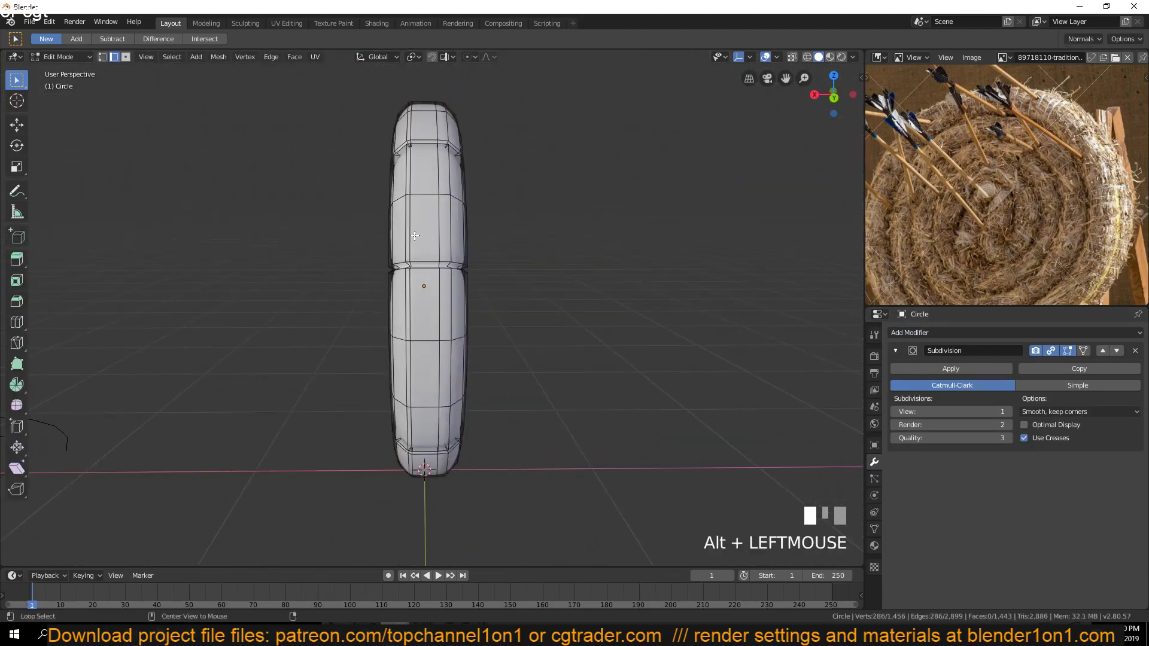
alt+shift+click(442, 234)
key(ctrl+x)
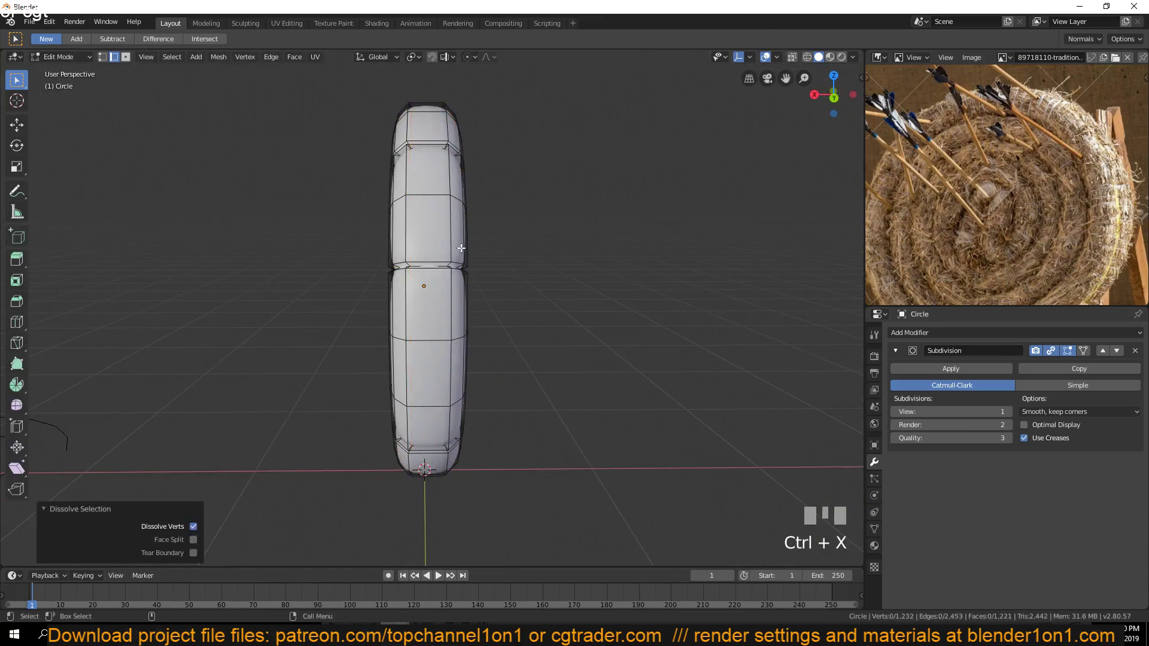
Inspect the smoothed spiral from the right view and undo the dissolve, restoring the groove loop selection
key(grave)
middle_drag(462, 252, 534, 340)
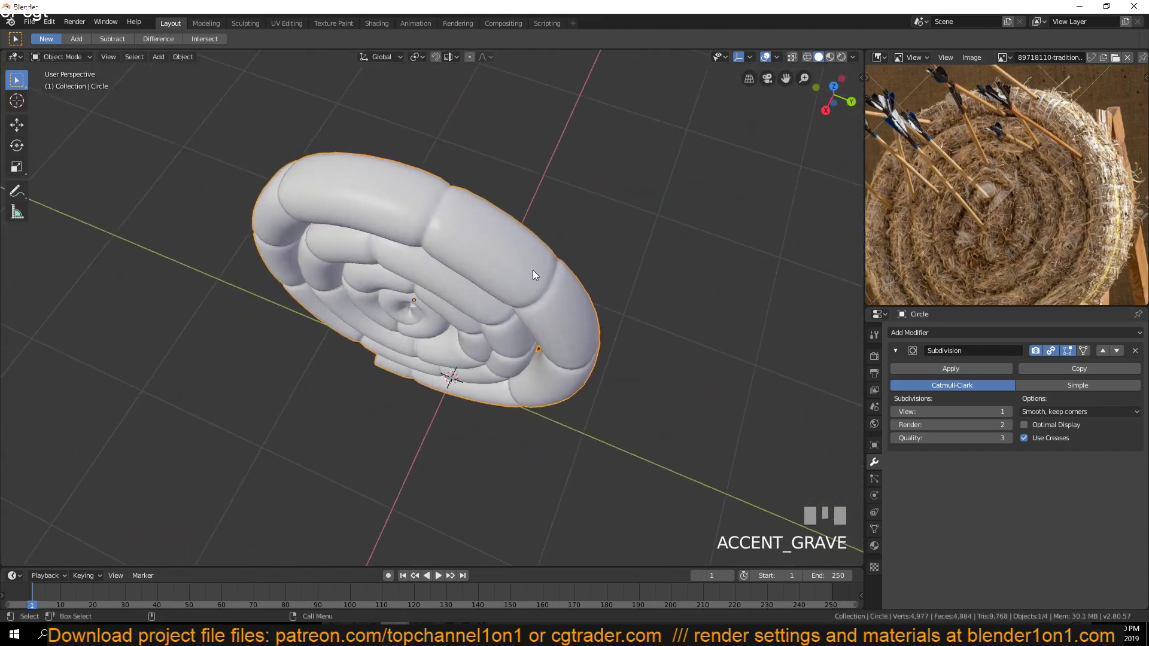
key(KP_1)
key(KP_3)
scroll(531, 303, up, 2)
key(Tab)
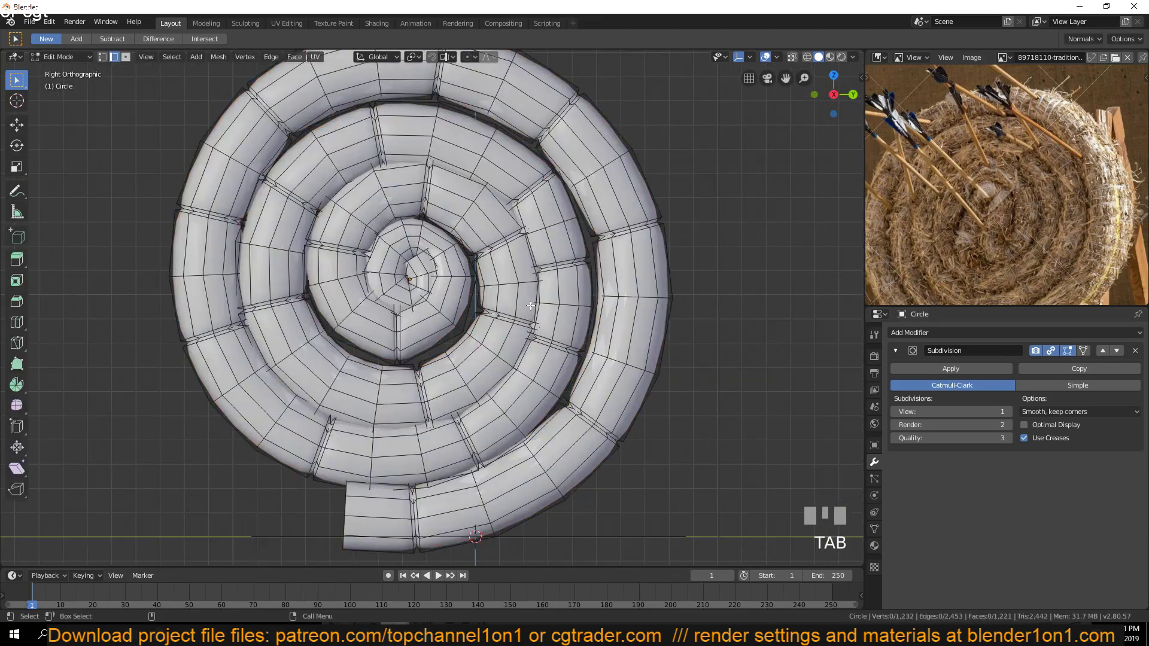
shift+middle_drag(531, 305, 537, 357)
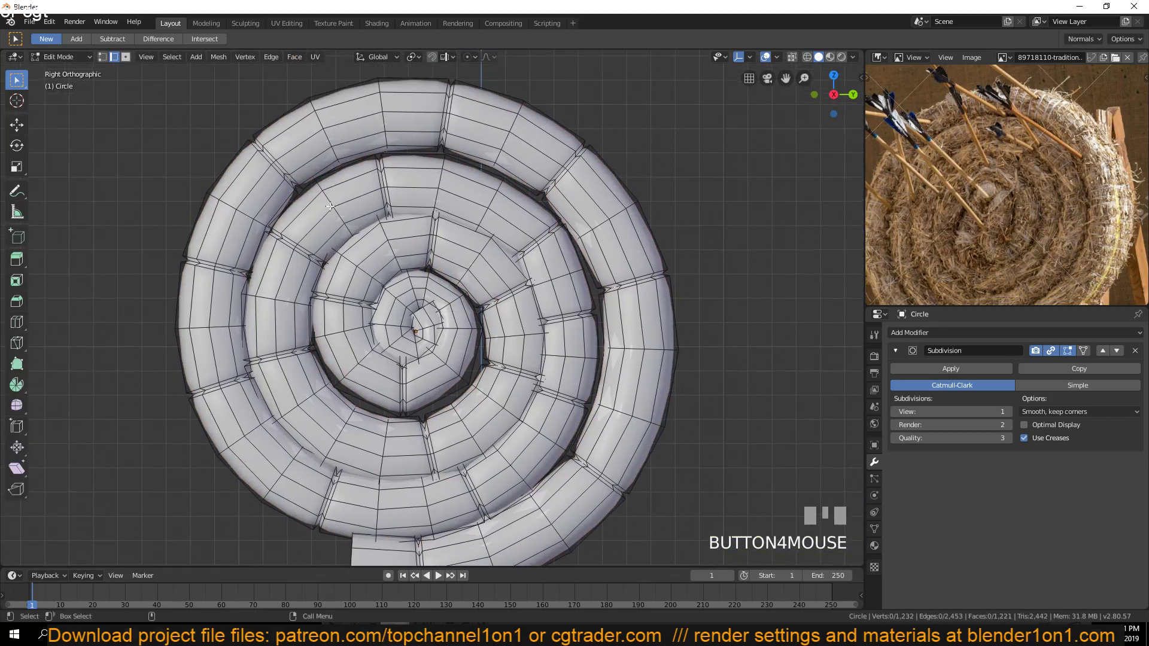
key(ctrl+z)
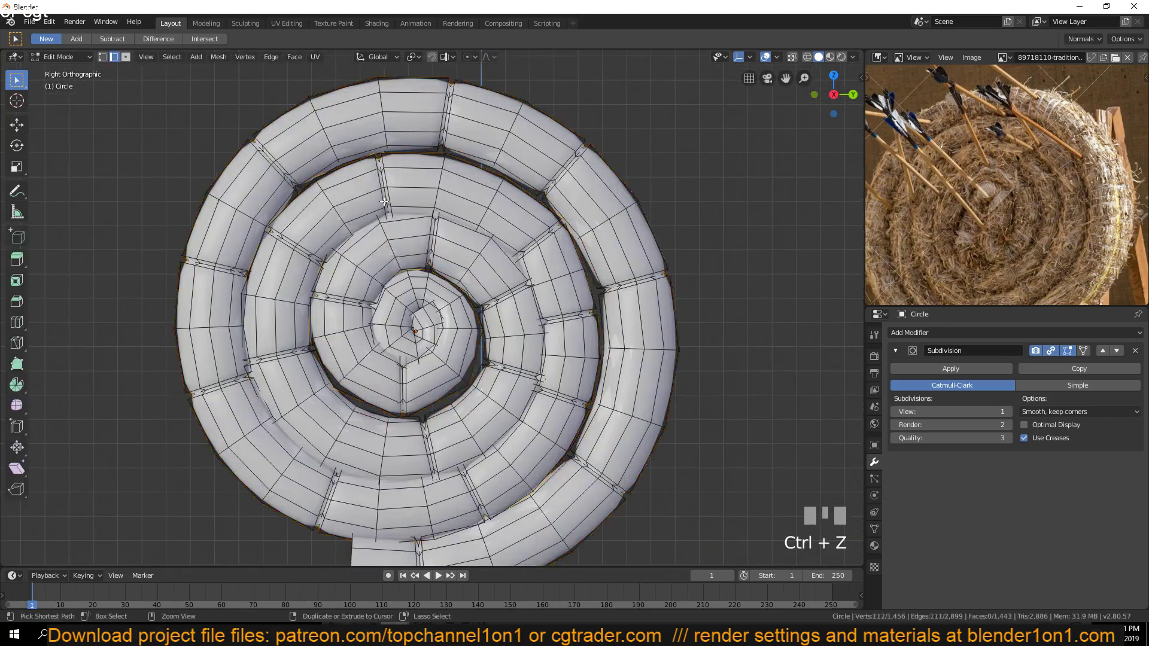
key(ctrl+z)
key(Tab)
Duplicate the selected groove loops in place and separate the copy into its own object
middle_drag(427, 218, 408, 261)
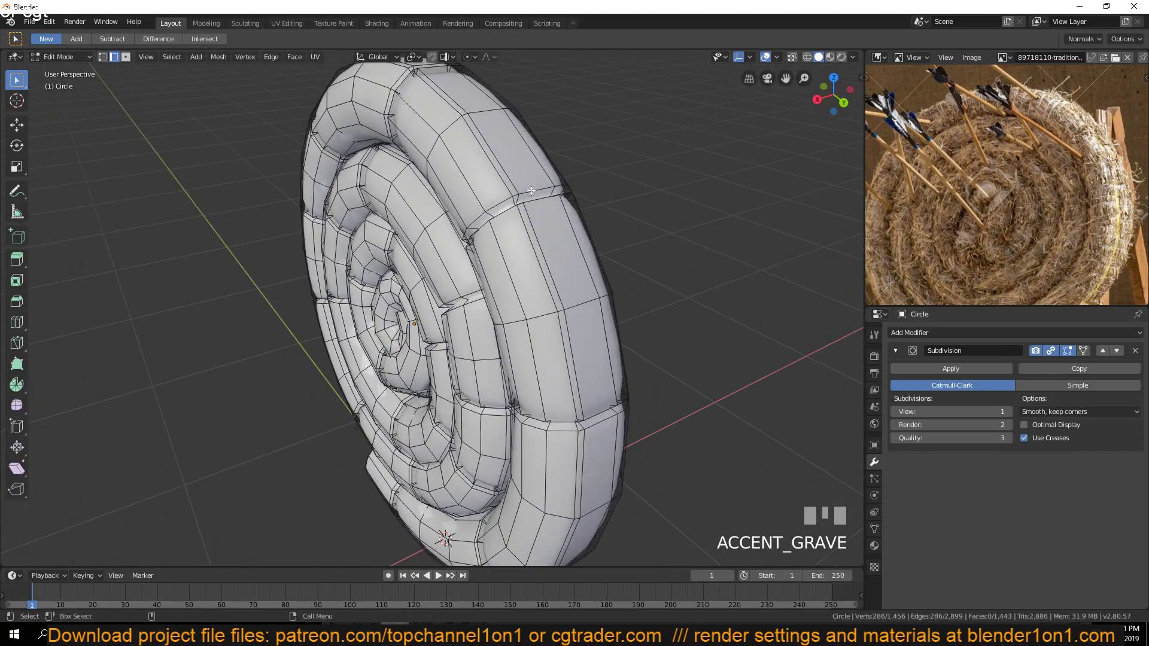
key(KP_1)
key(KP_3)
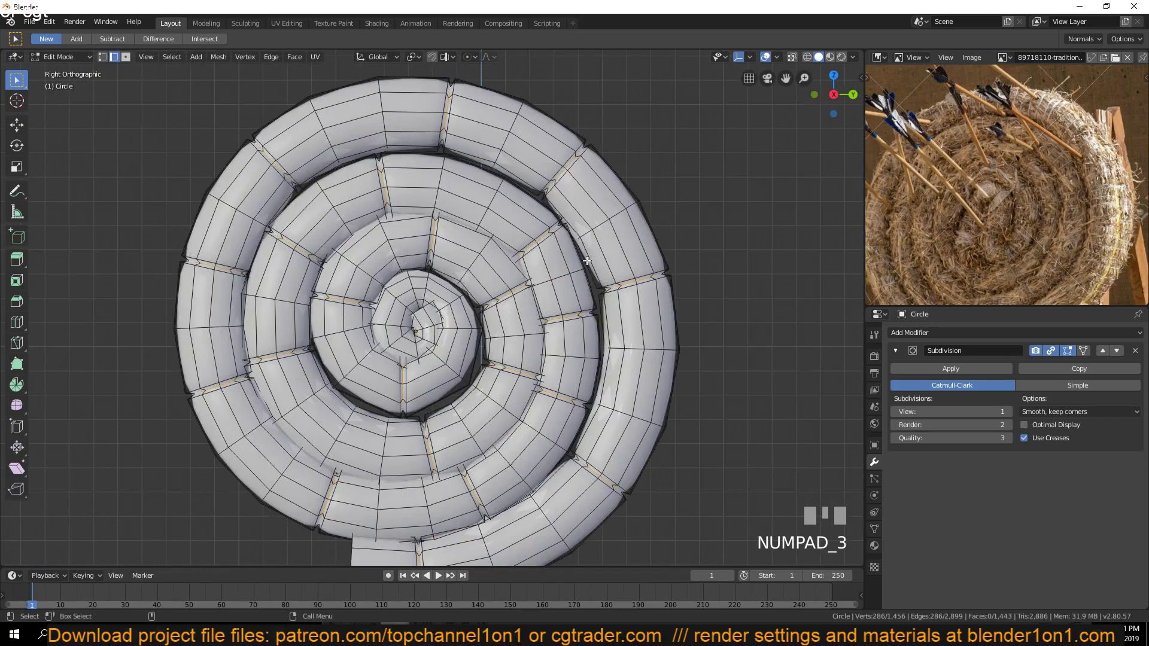
key(shift+d)
click(707, 233)
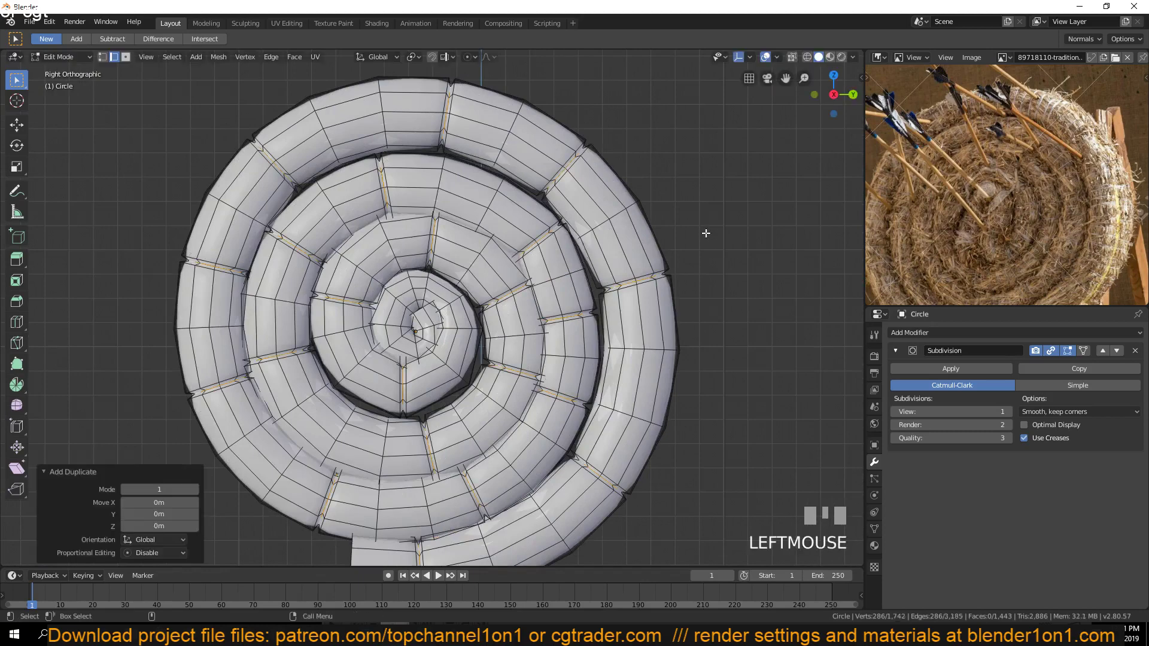
key(s)
right_click(714, 239)
key(p)
click(702, 240)
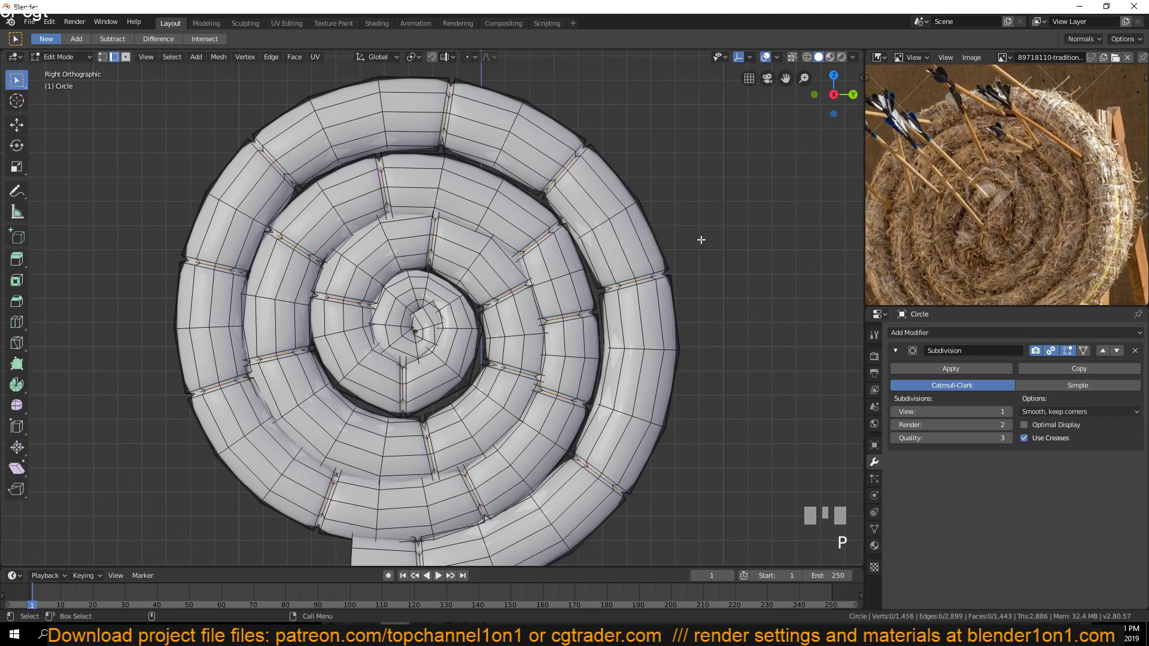
Hide the spiral mesh and examine all the separated binding loops on their own
key(Tab)
click(624, 213)
key(h)
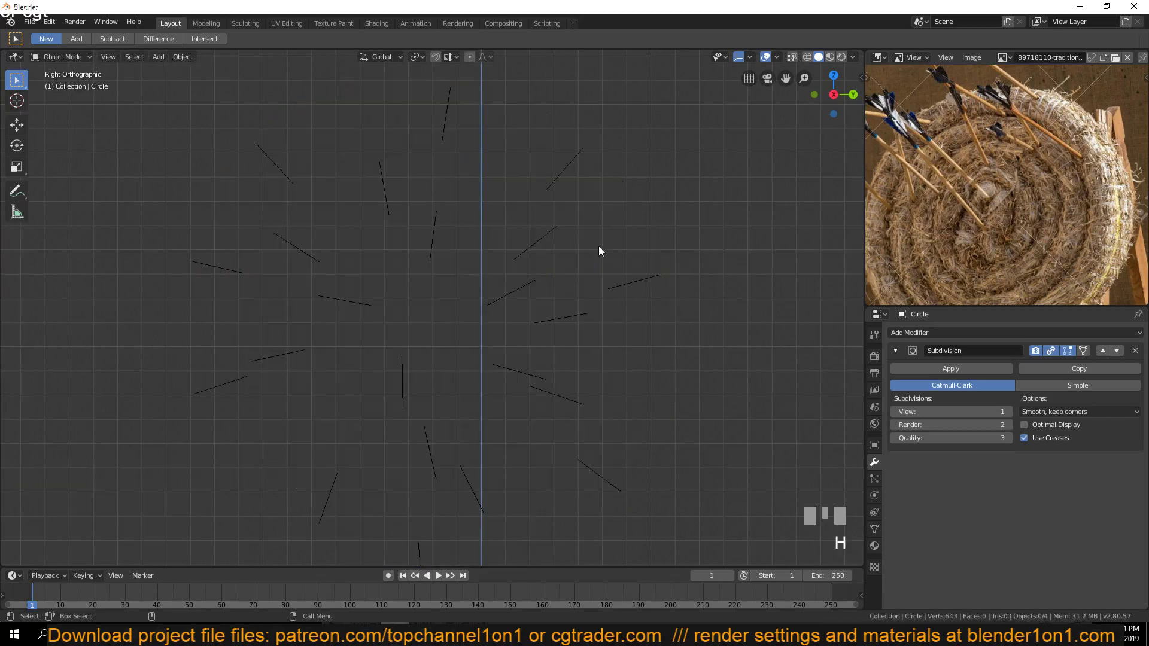
click(562, 178)
key(Tab)
key(a)
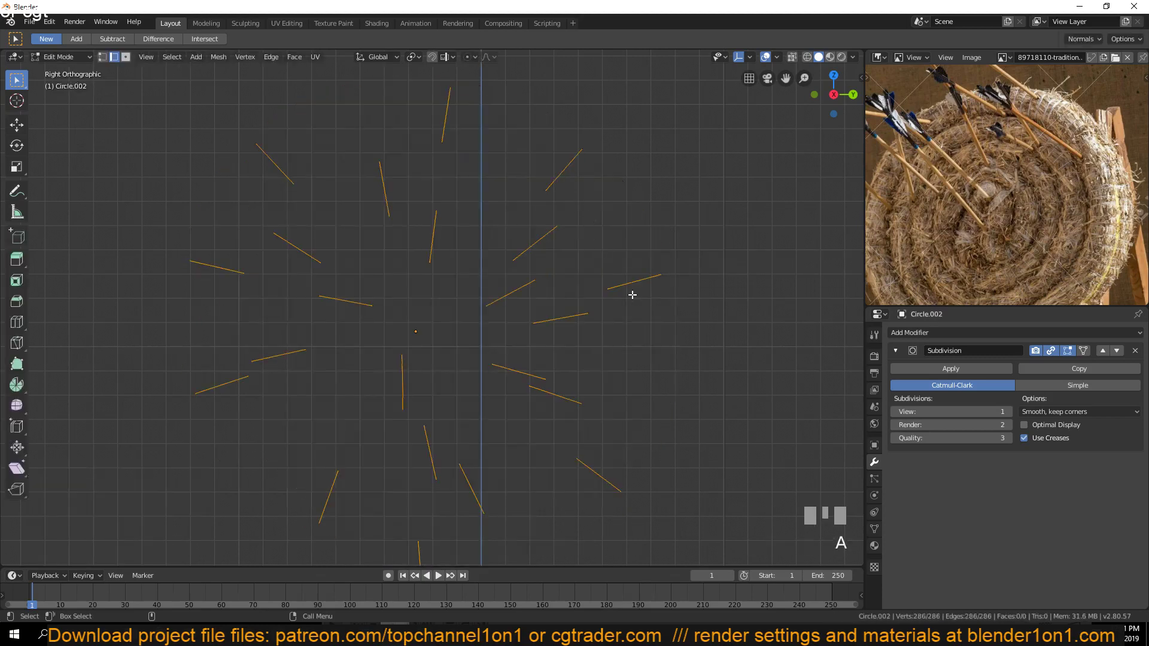
key(shift+grave)
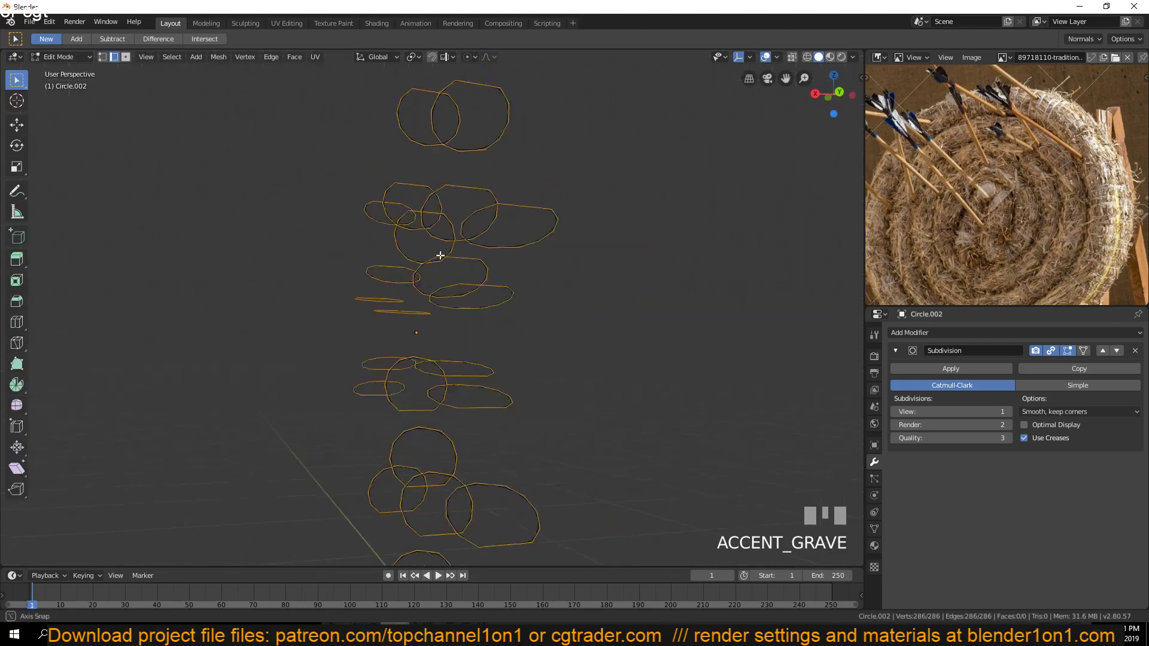
key(Tab)
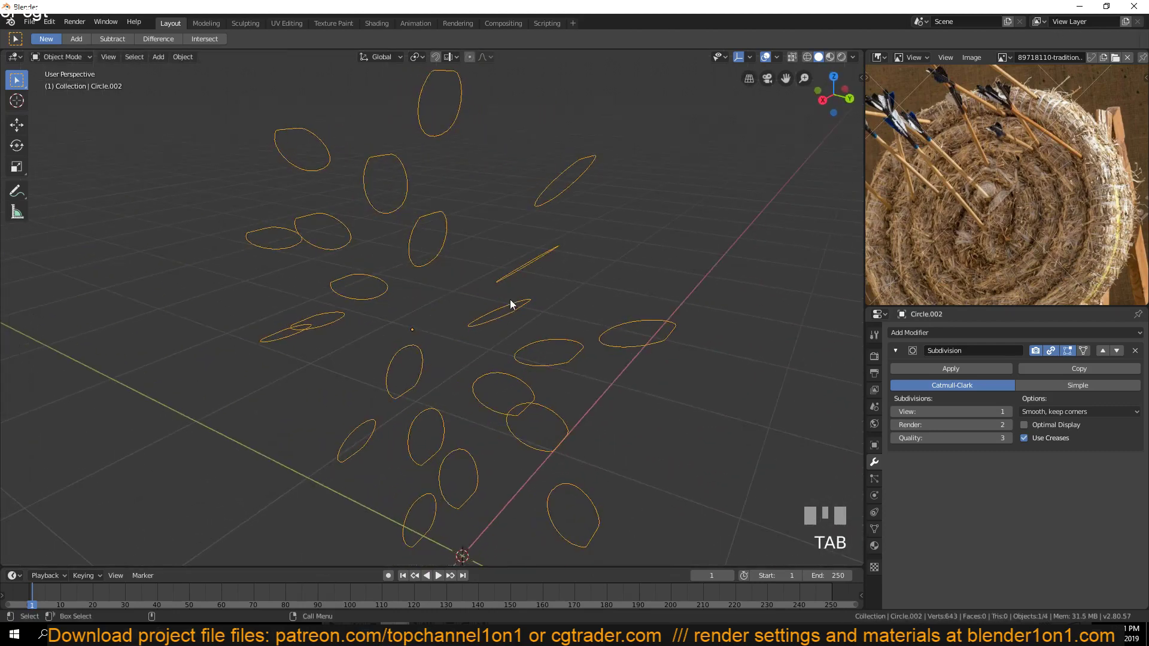
Snap the 3D cursor to the origin of the binding loops object
key(KP_1)
key(KP_3)
scroll(513, 304, up, 1)
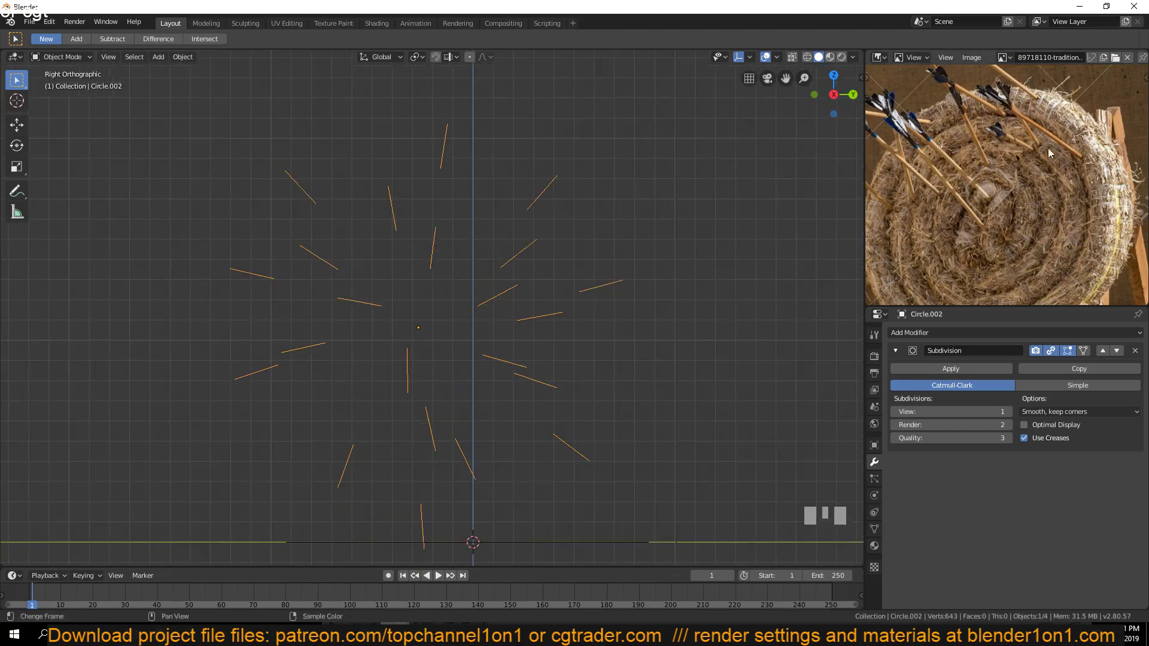
shift+middle_drag(548, 281, 782, 163)
shift+middle_drag(510, 297, 490, 286)
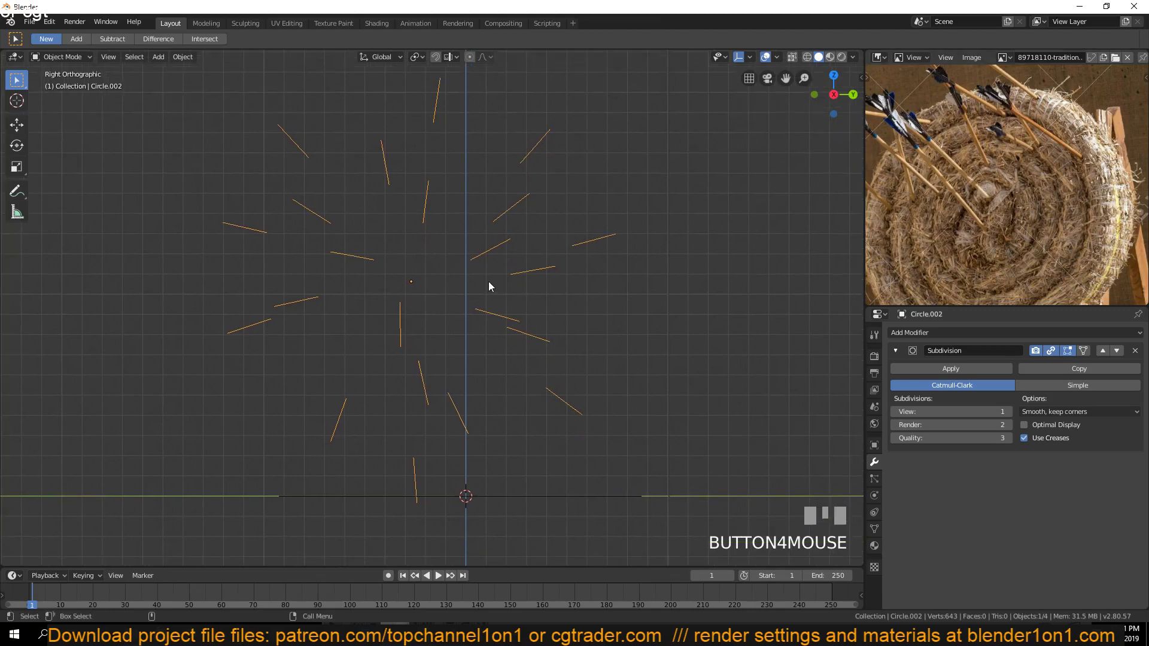
key(Tab)
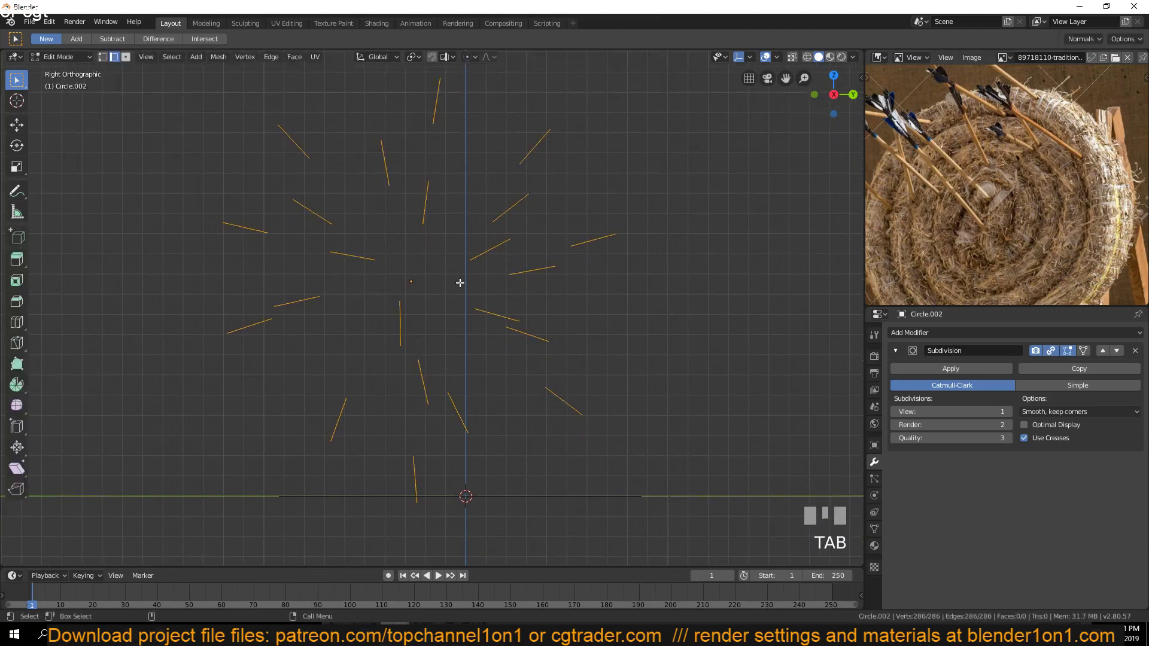
key(Tab)
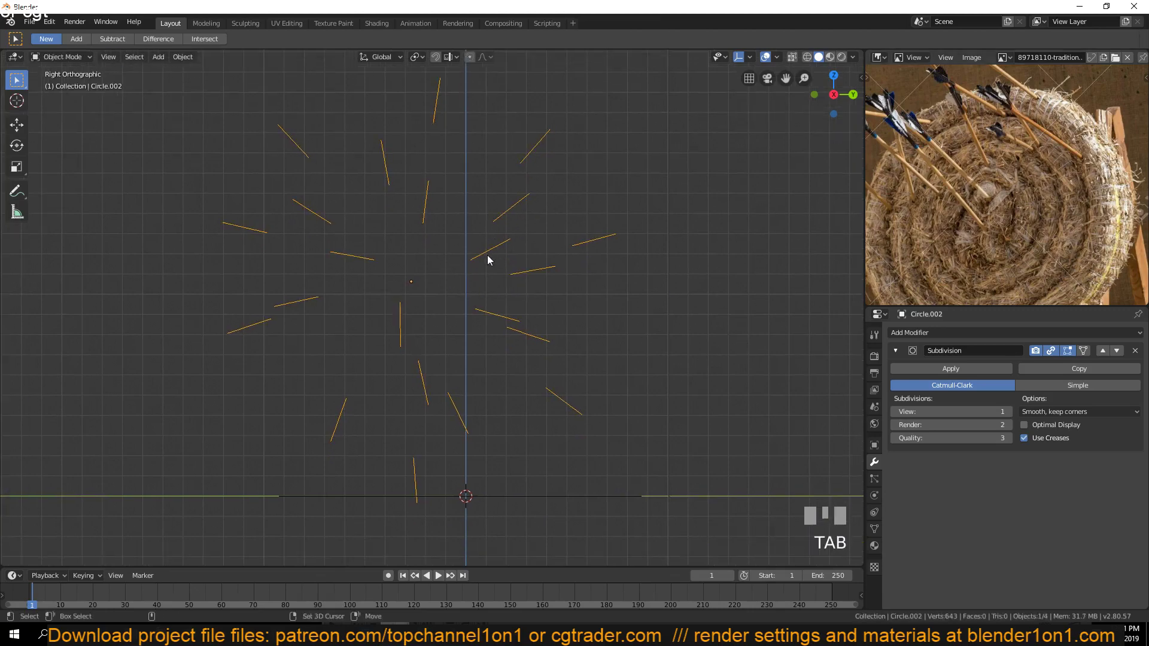
key(shift+a)
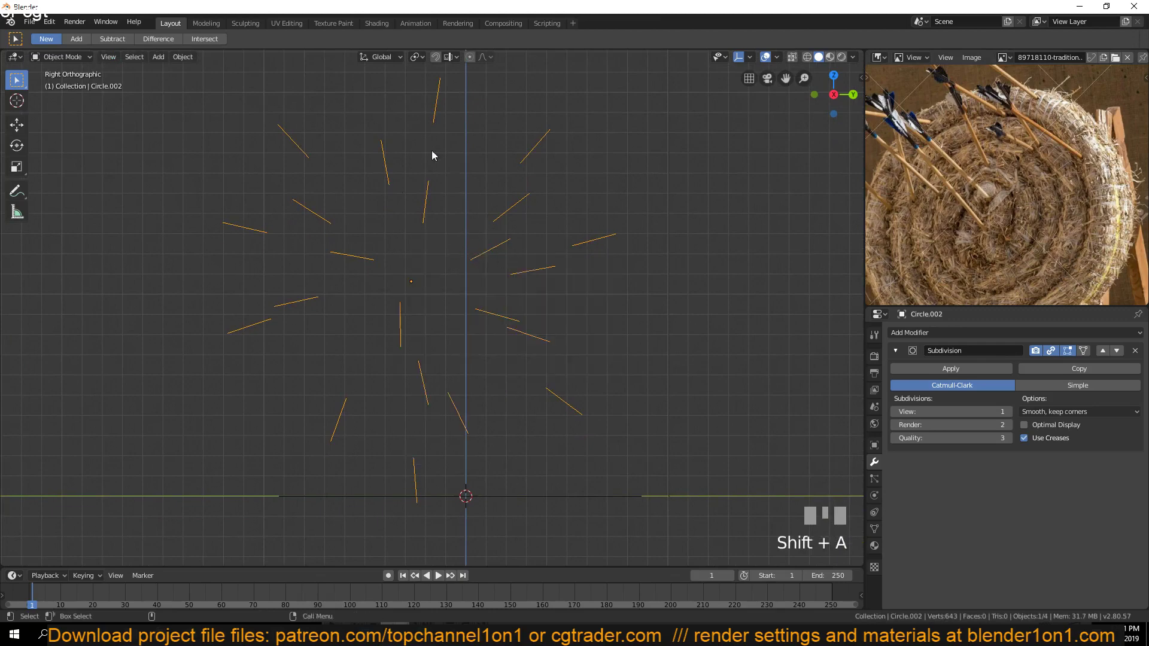
key(shift+s)
click(455, 296)
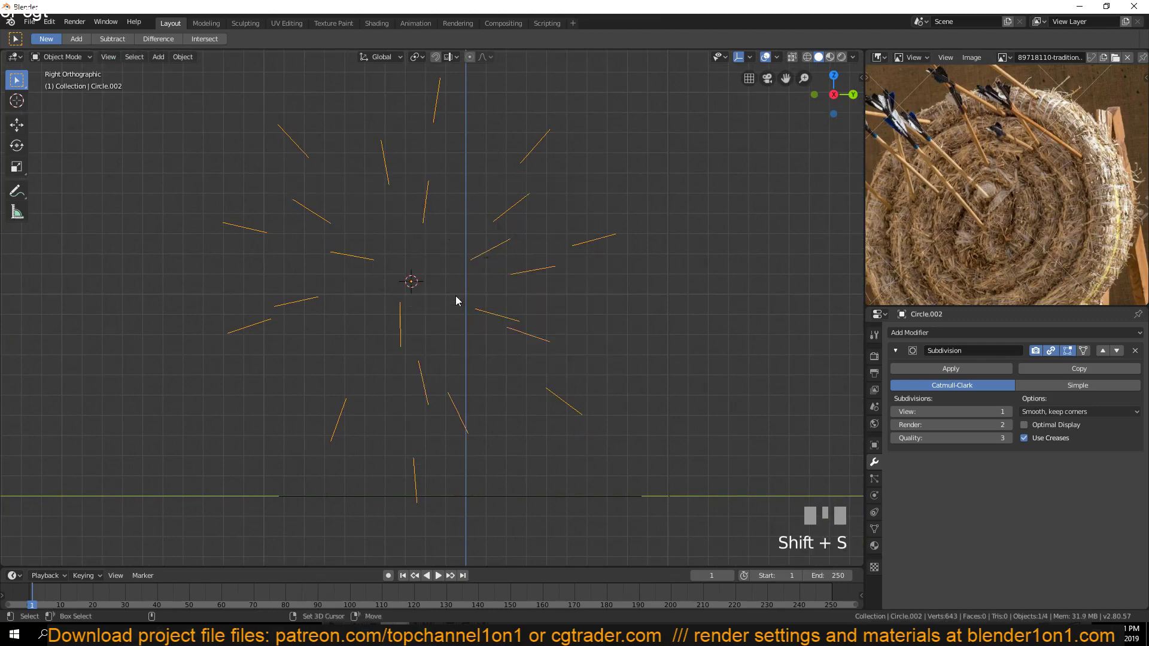
Extrude all binding loop vertices in place and rotate them about 1.5° around the 3D cursor to form thin strips
key(Tab)
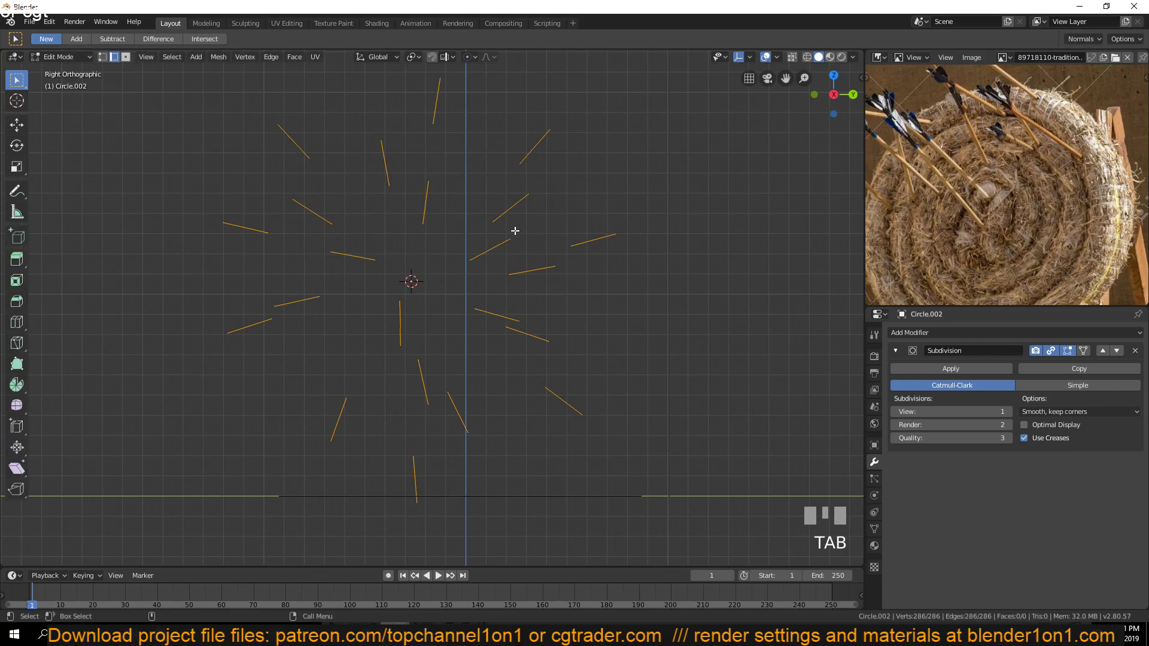
key(1)
key(e)
click(604, 170)
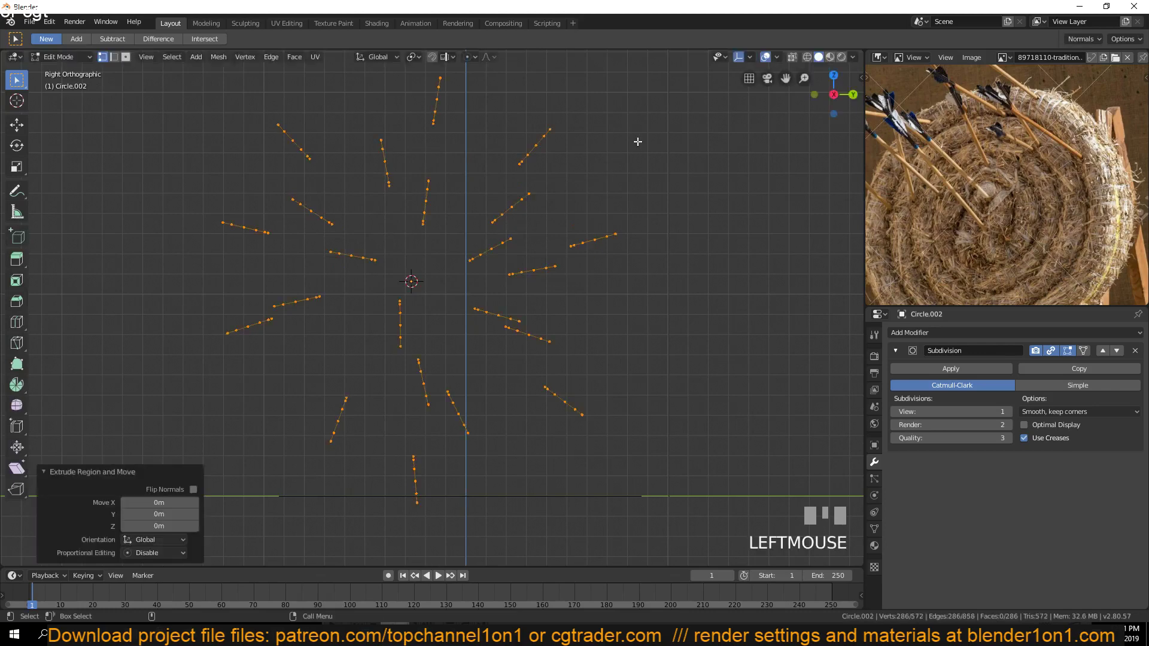
key(r)
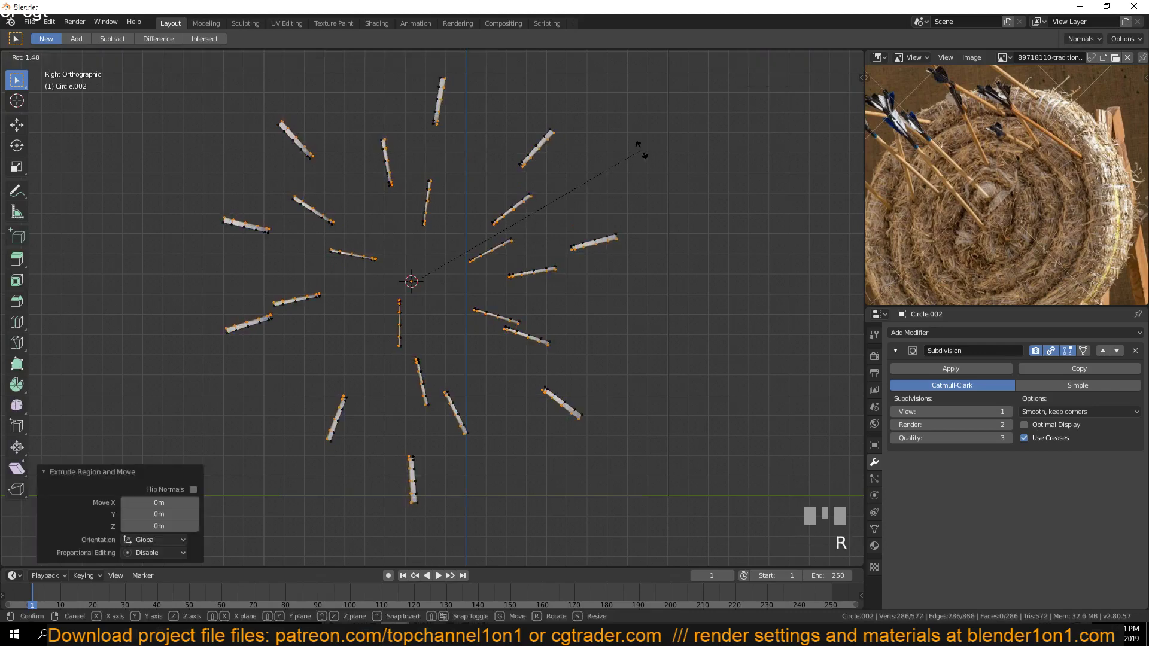
click(641, 149)
key(Tab)
Examine the width and shape of the extruded binding strips, up close and from an angle
scroll(565, 256, up, 3)
scroll(565, 256, down, 1)
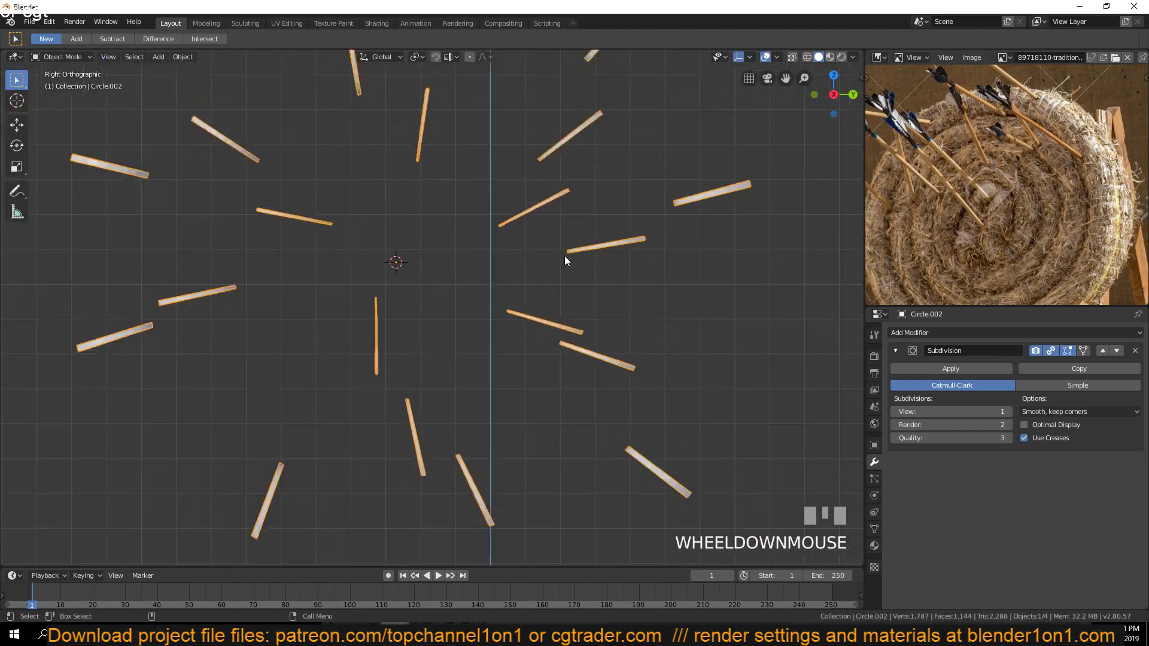
scroll(565, 256, down, 1)
key(Tab)
scroll(532, 254, up, 5)
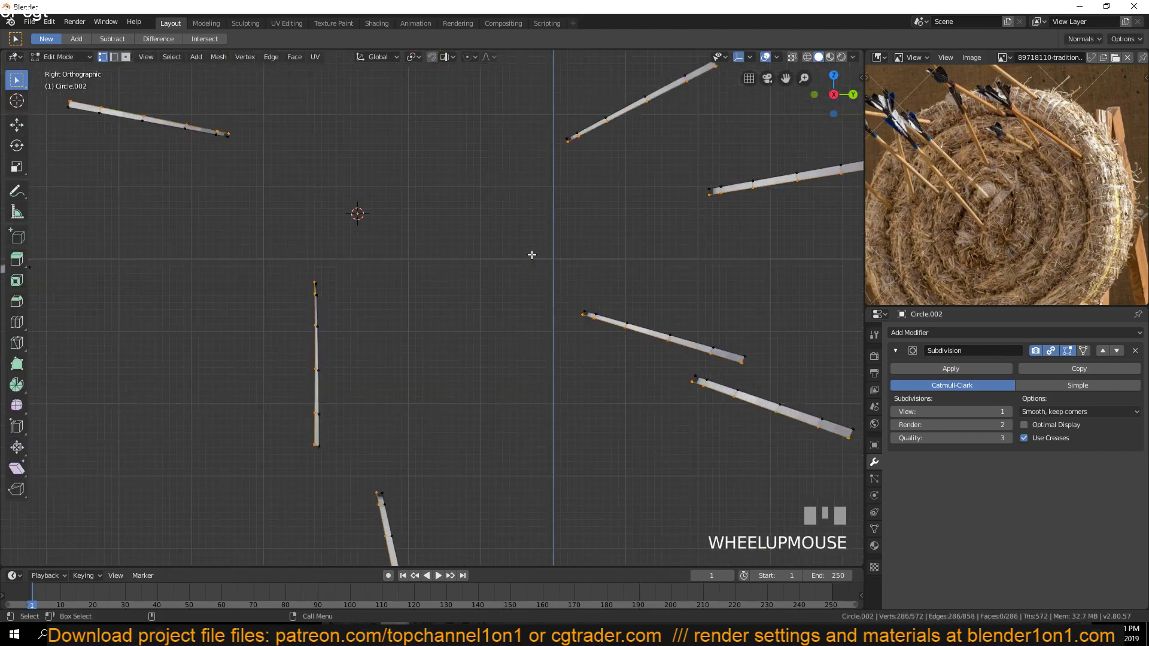
scroll(532, 255, down, 4)
scroll(531, 254, up, 3)
scroll(531, 255, down, 1)
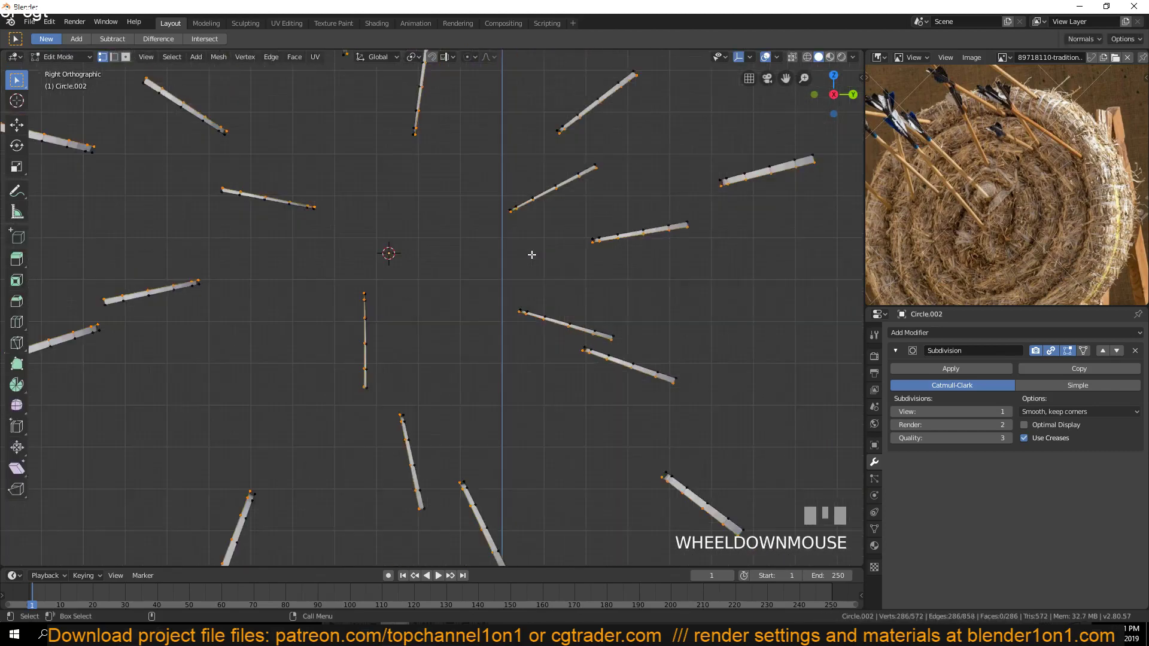
scroll(531, 254, down, 3)
key(Tab)
shift+middle_drag(497, 287, 501, 358)
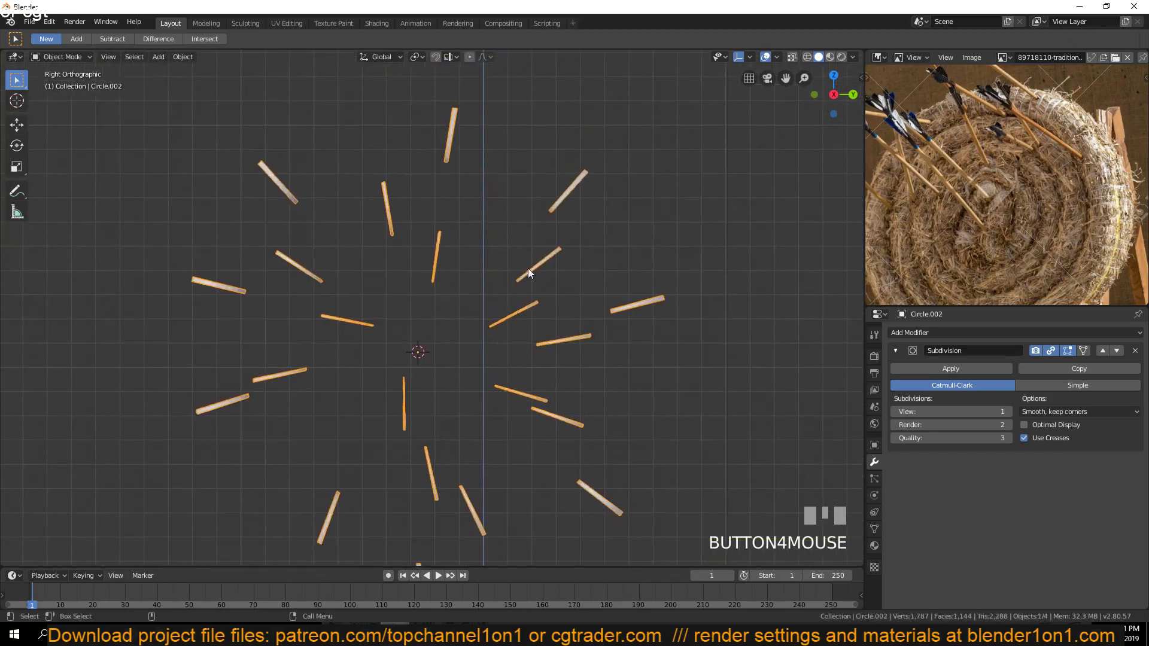
key(grave)
middle_drag(528, 268, 478, 271)
key(KP_3)
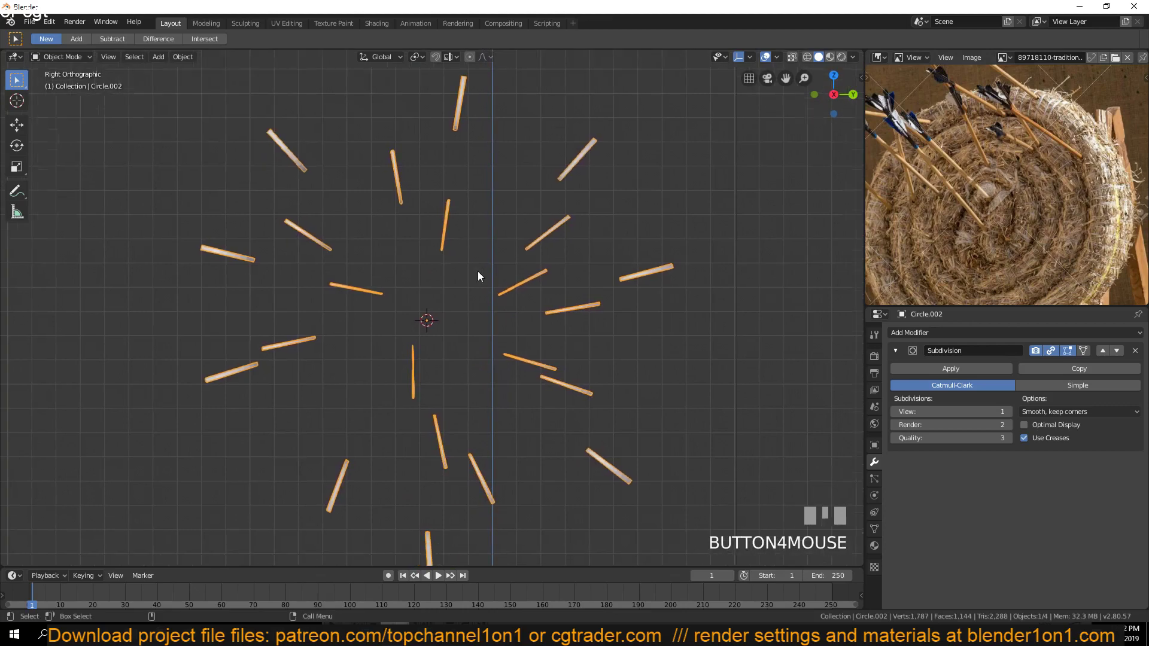
Unhide the spiral alongside the binding strips and clear the selection
scroll(479, 274, down, 1)
key(alt+g)
key(ctrl+z)
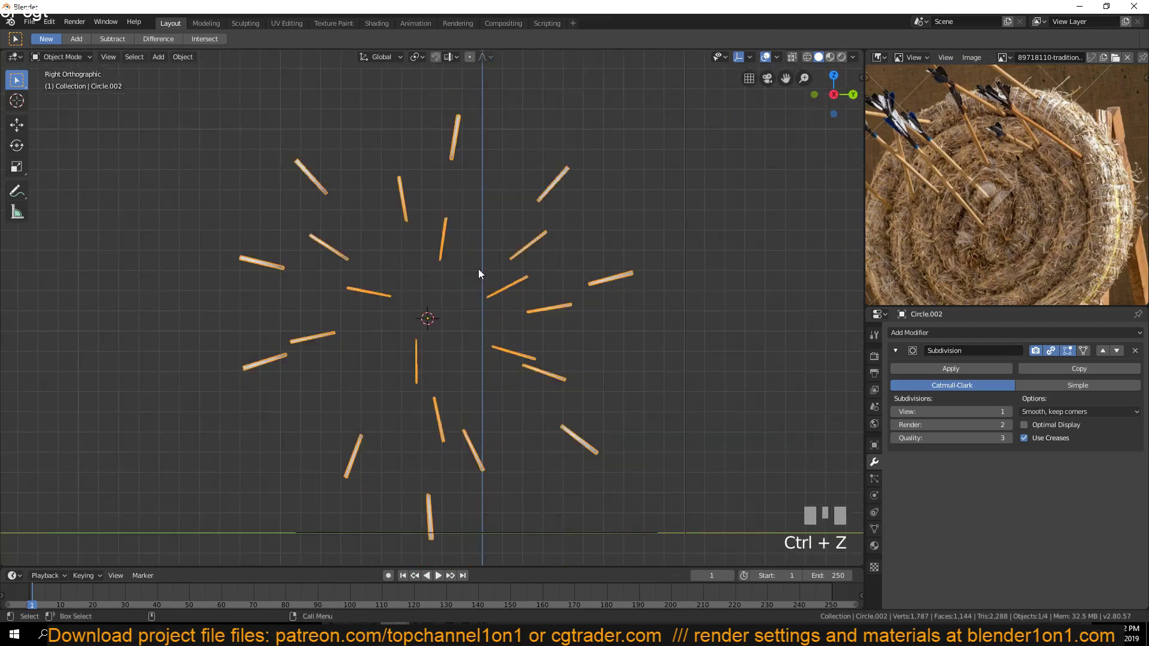
key(alt+h)
key(a)
Set the wireframe display colour to Random and return the viewport to solid shading
key(z)
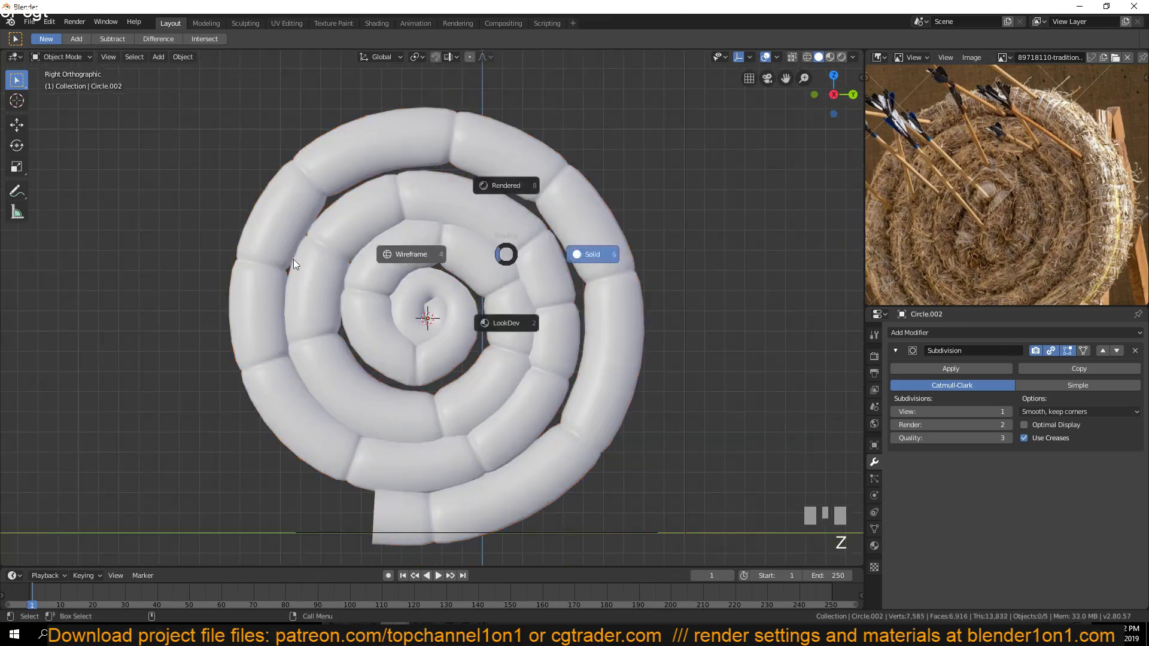
click(293, 260)
click(852, 57)
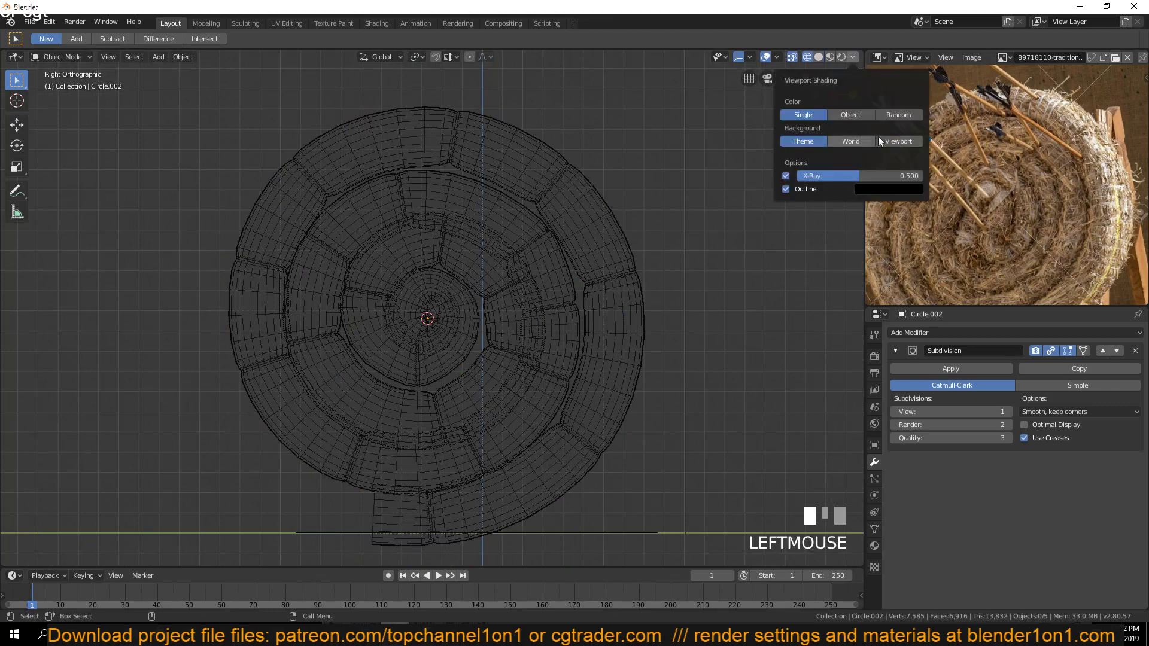
click(889, 114)
key(z)
click(680, 207)
scroll(561, 206, up, 2)
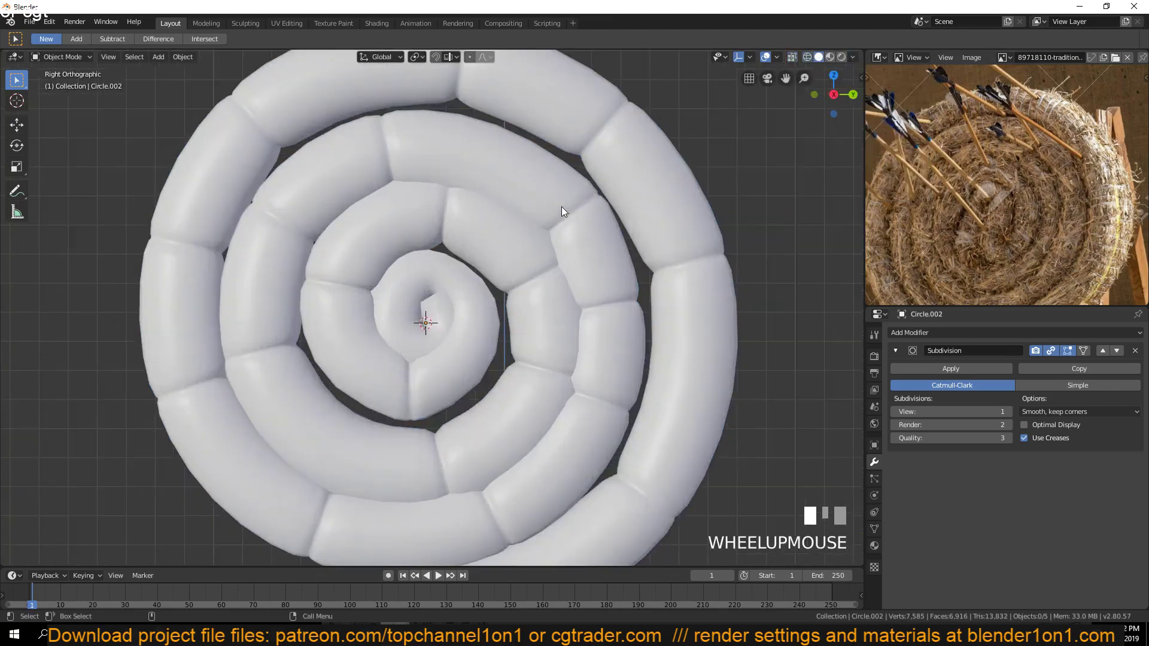
Select the binding strips object inside the spiral using wireframe display, returning to solid shading
middle_drag(552, 209, 418, 263)
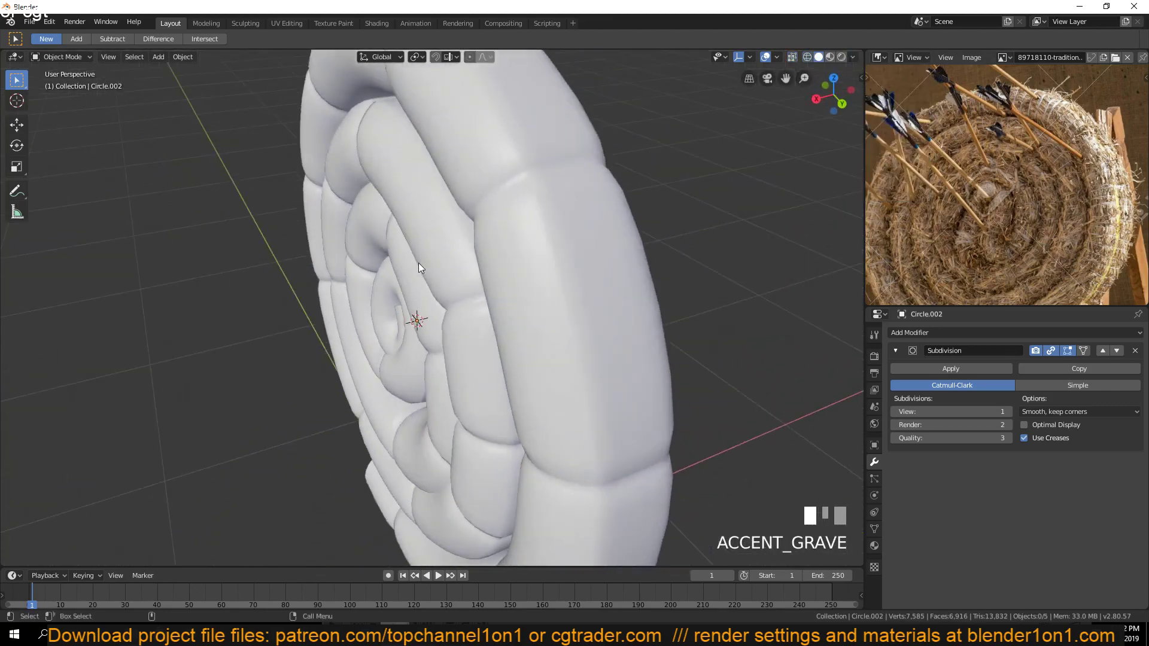
click(533, 203)
key(z)
click(383, 233)
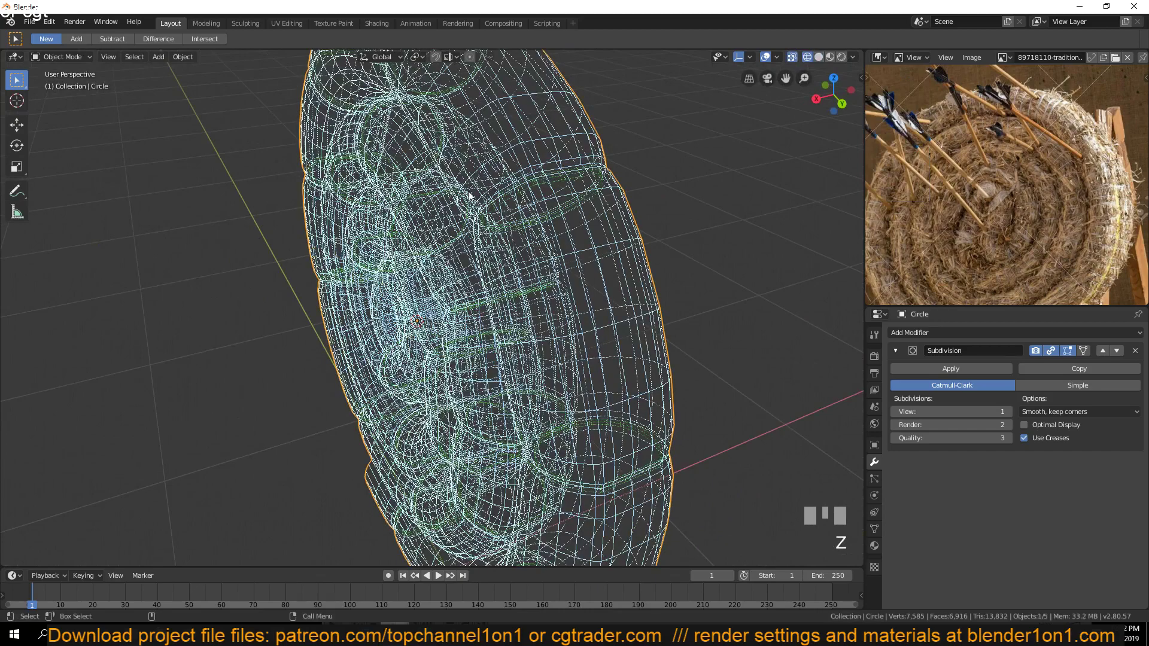
click(504, 195)
key(z)
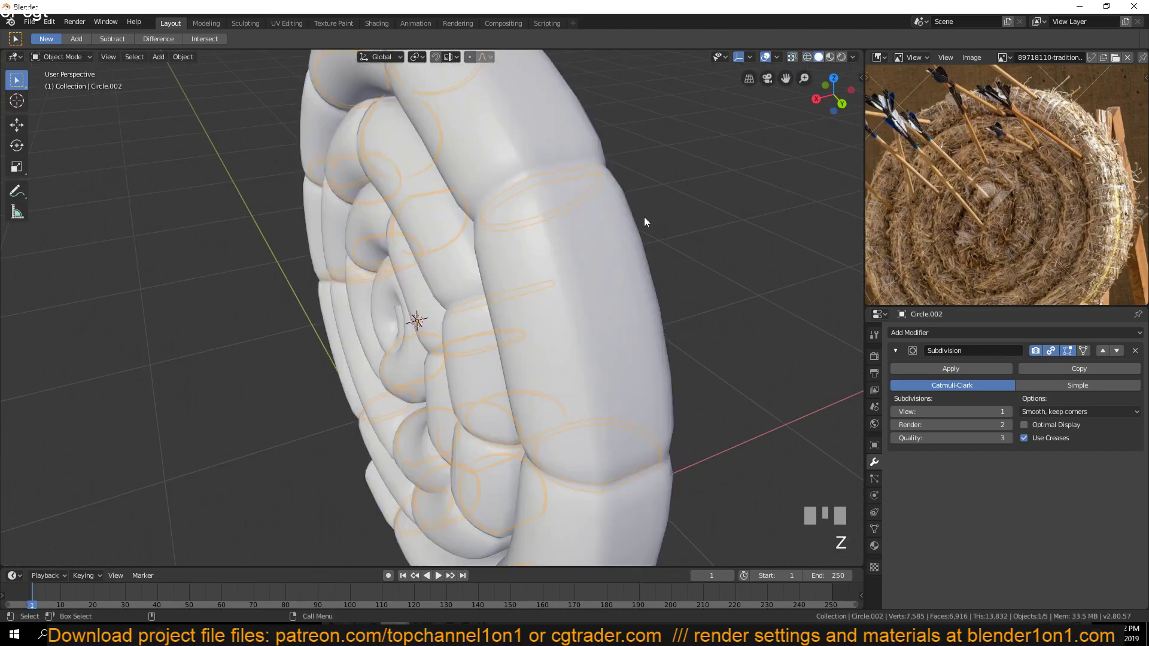
Try to scale the binding strips along the global X axis
key(KP_1)
key(KP_3)
scroll(593, 221, down, 2)
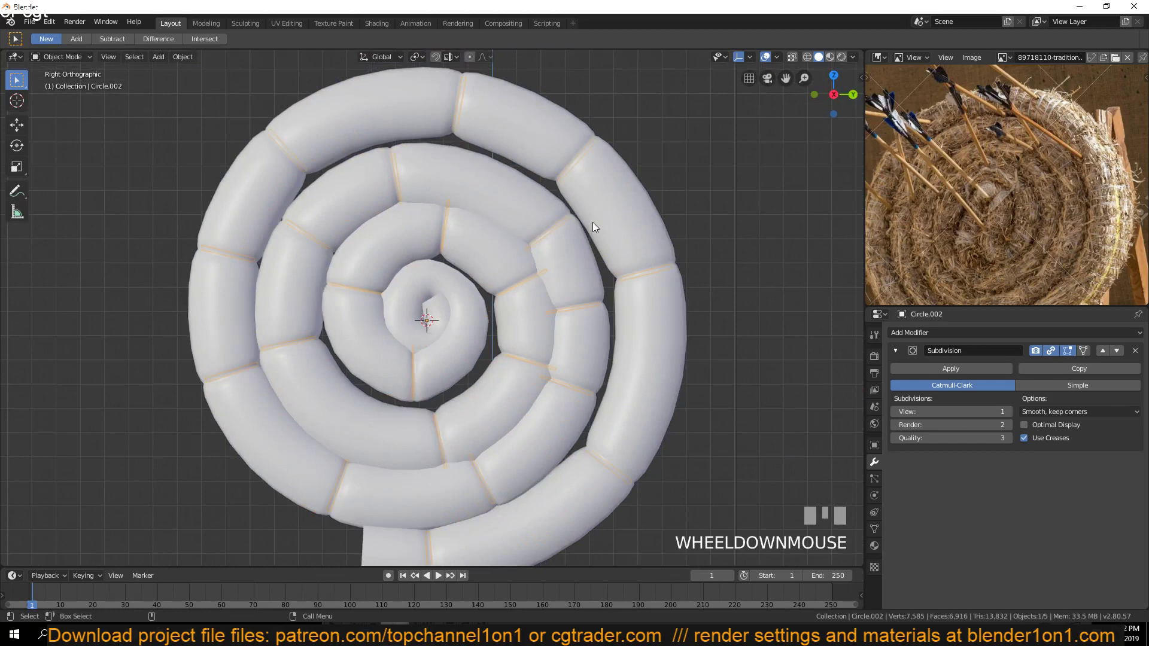
scroll(593, 222, up, 2)
key(grave)
middle_drag(592, 221, 476, 279)
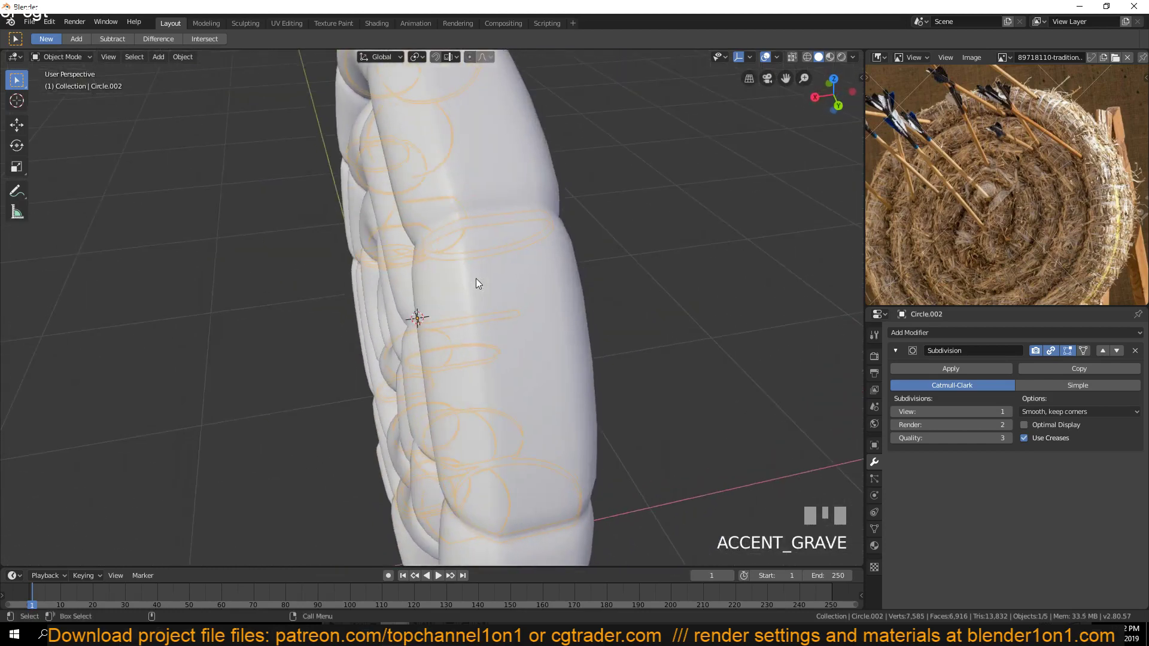
key(s)
key(x)
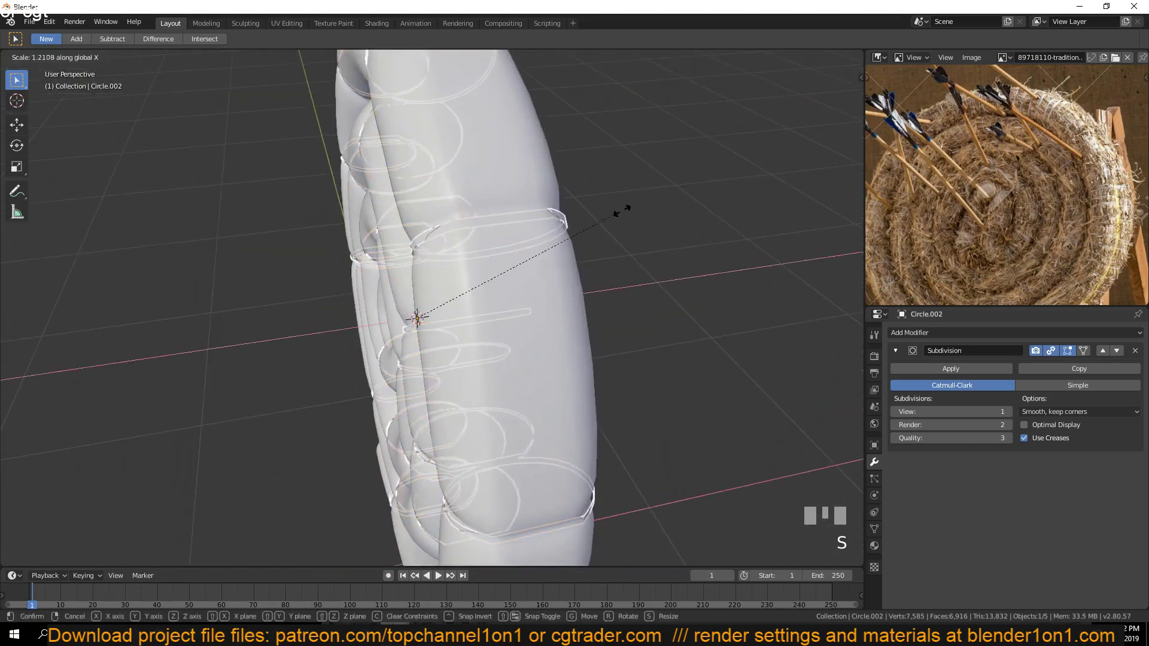
right_click(625, 210)
Set the solid shading colour to Random and view the binding strips against the spiral from an angle
click(852, 57)
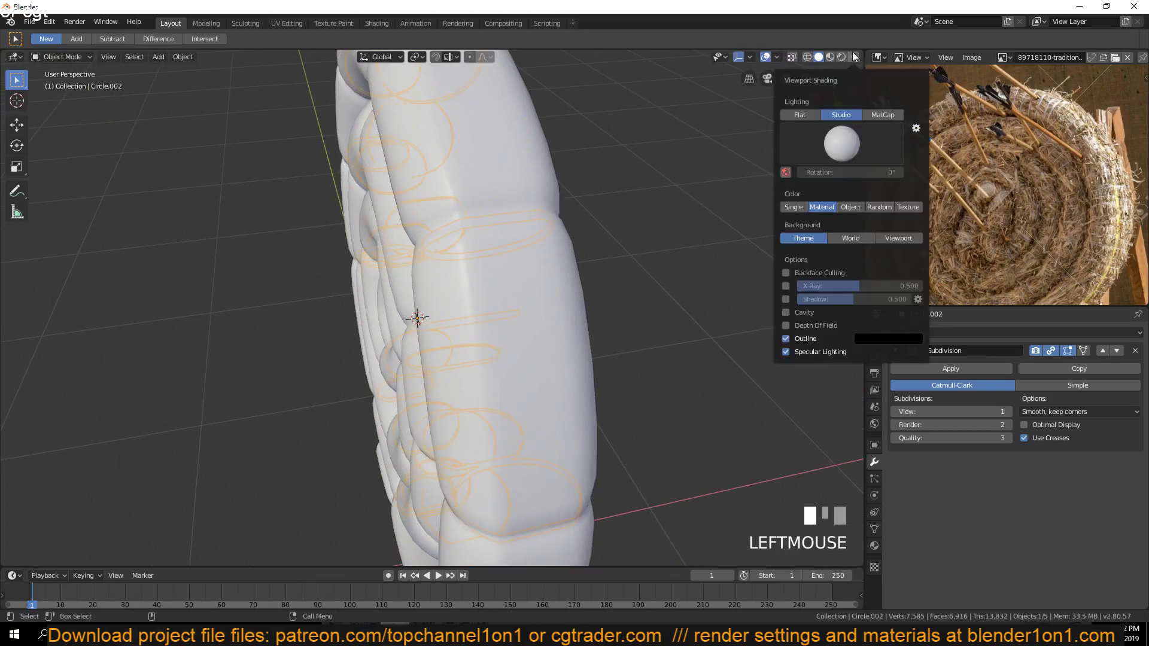
click(885, 207)
key(grave)
middle_drag(623, 215, 562, 232)
key(s)
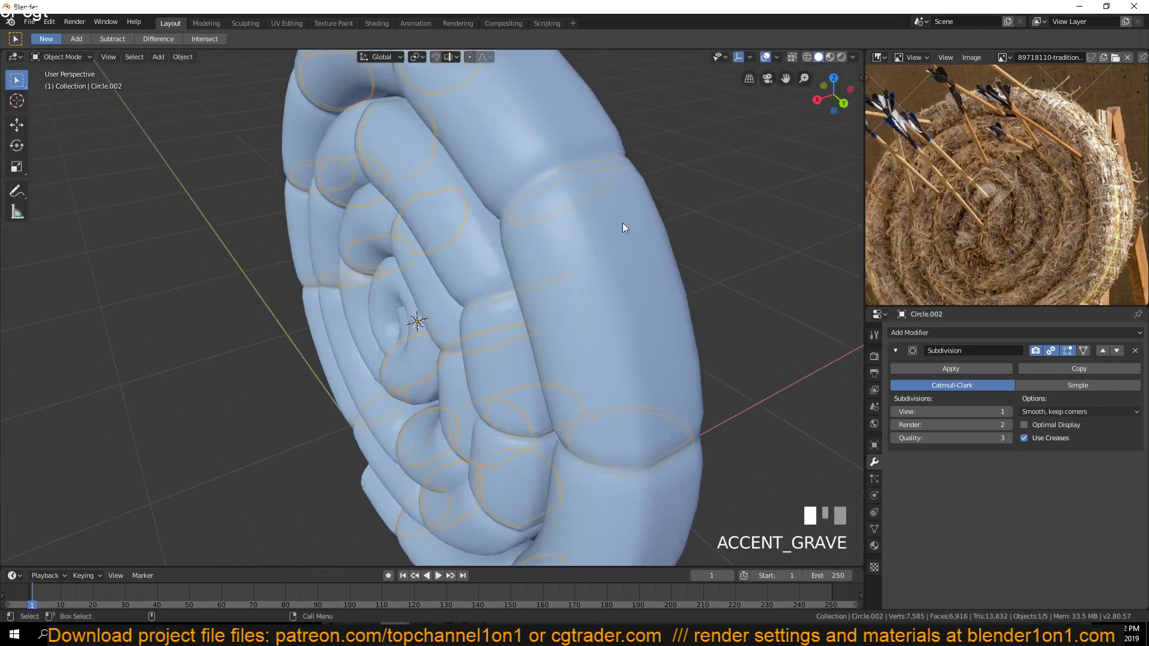
right_click(686, 203)
key(grave)
middle_drag(686, 202, 660, 197)
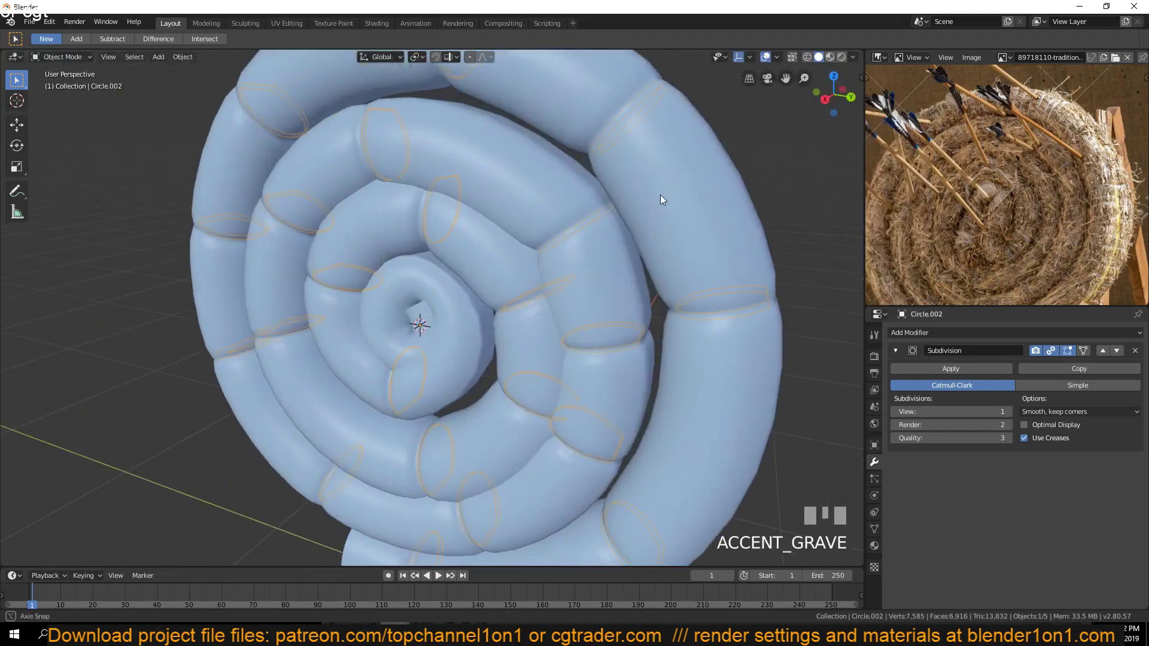
Apply Shrink/Fatten to all binding strip geometry with an offset of about -0.004
key(Tab)
key(a)
key(alt+s)
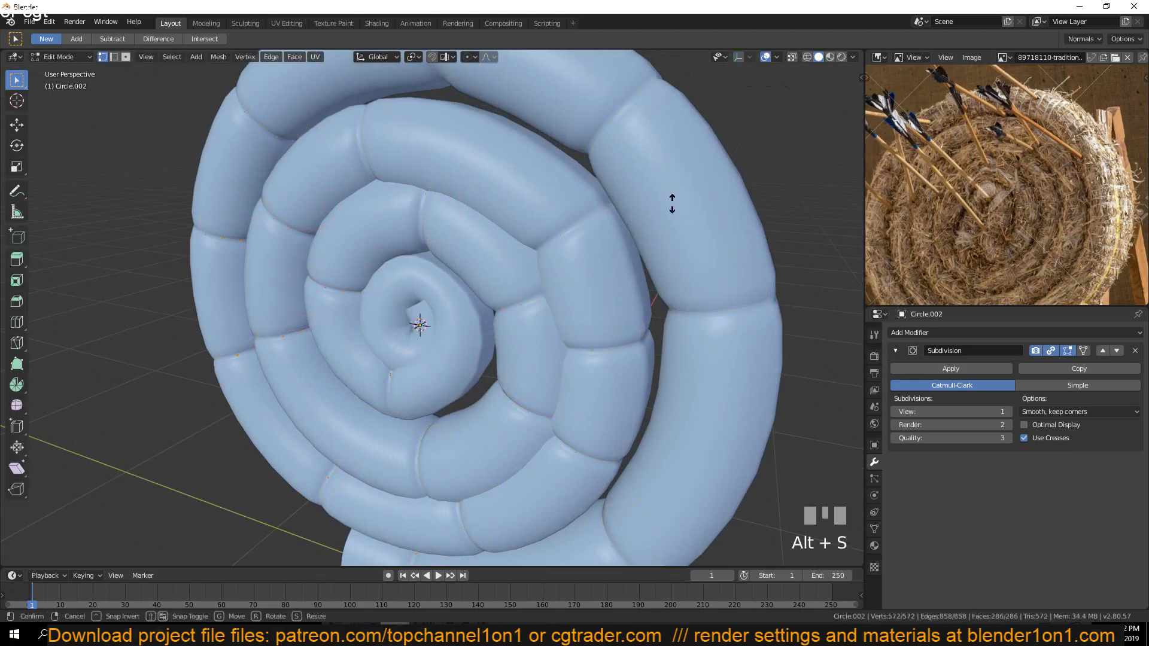
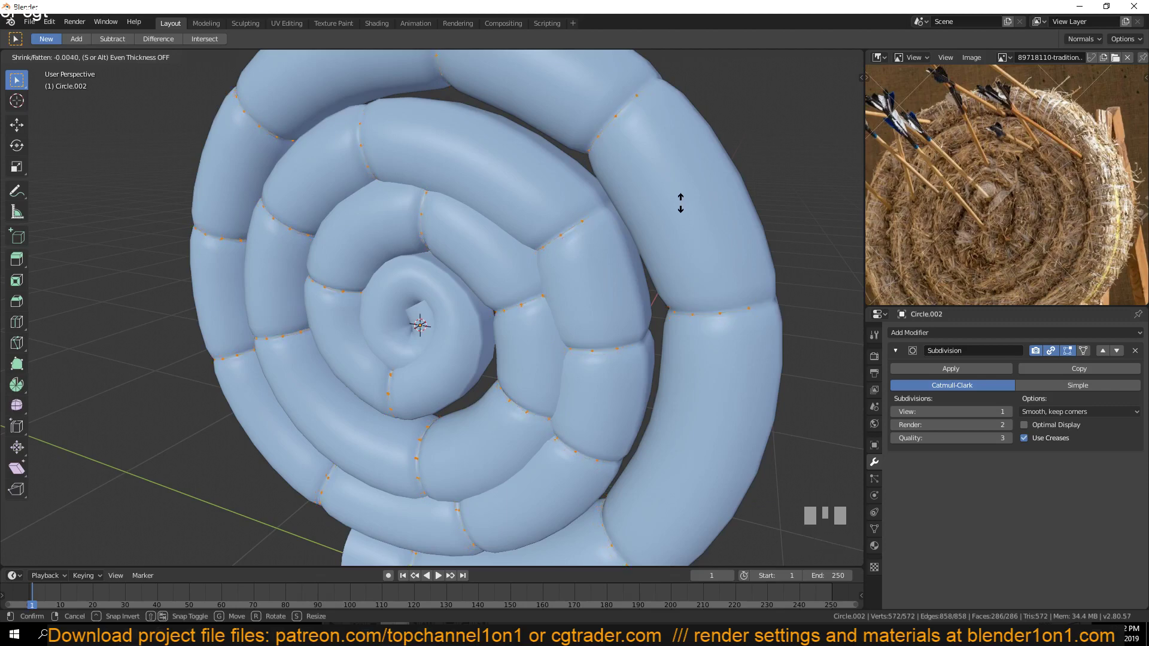
click(683, 201)
key(Tab)
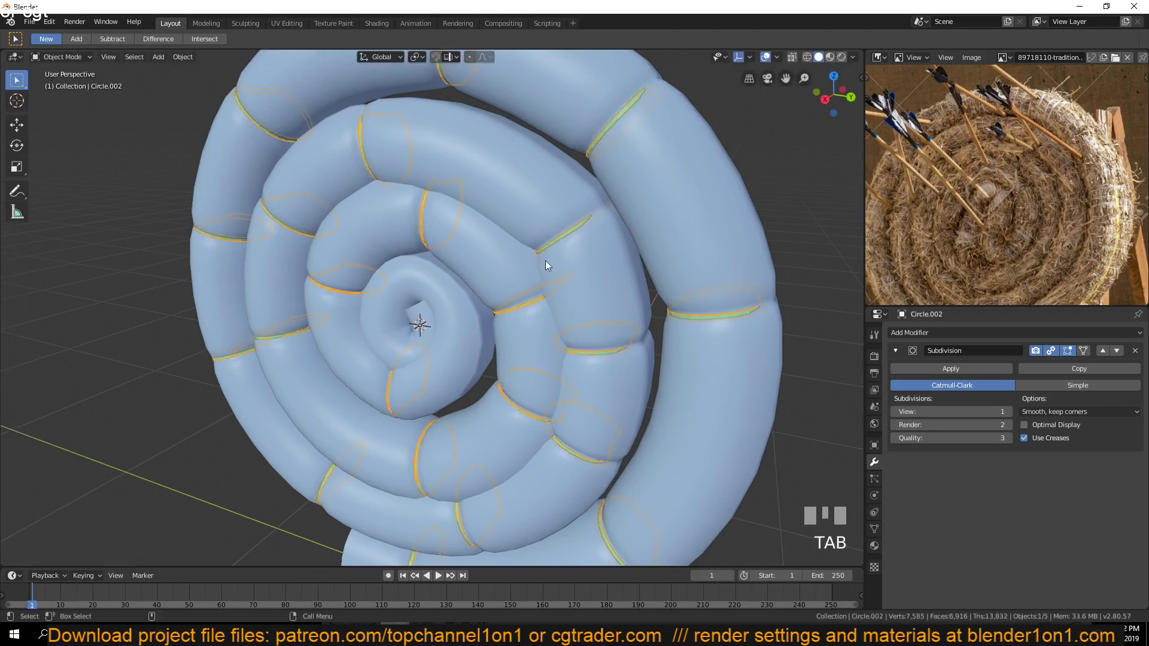
Deselect everything and examine how the binding strips sit around the spiral's outer rim
key(grave)
key(alt+a)
scroll(549, 292, down, 4)
key(grave)
middle_drag(549, 292, 447, 336)
scroll(493, 148, up, 5)
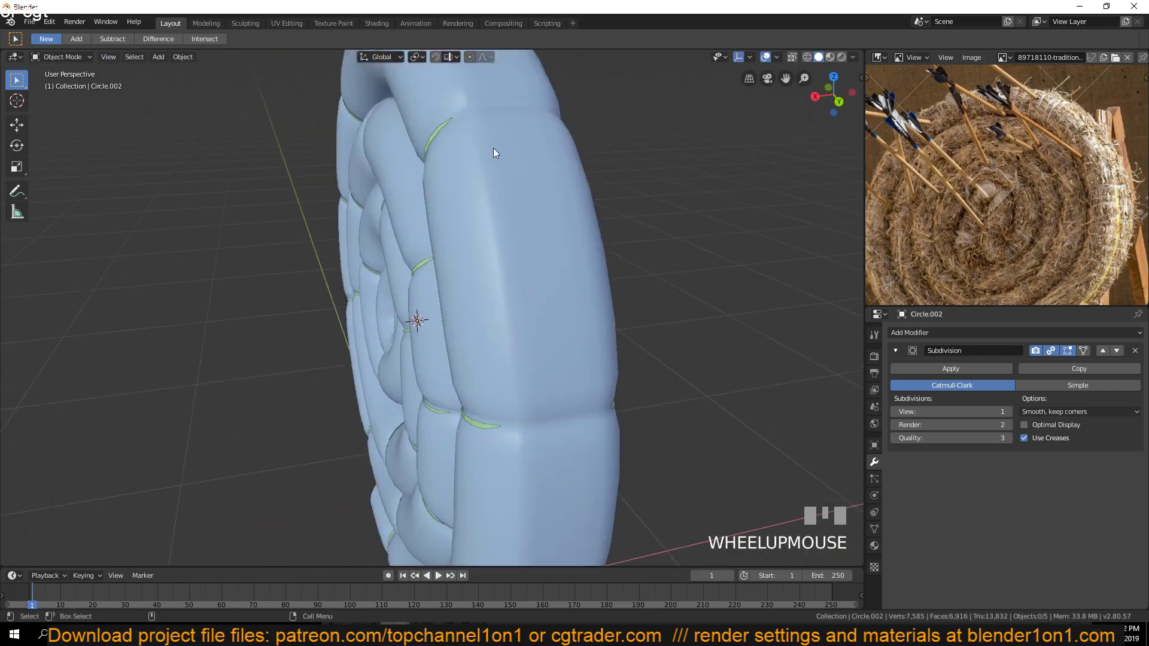
Try Shrink/Fatten on all of the binding strip geometry while viewing the spiral at an angle
scroll(460, 143, down, 5)
key(grave)
middle_drag(473, 207, 574, 218)
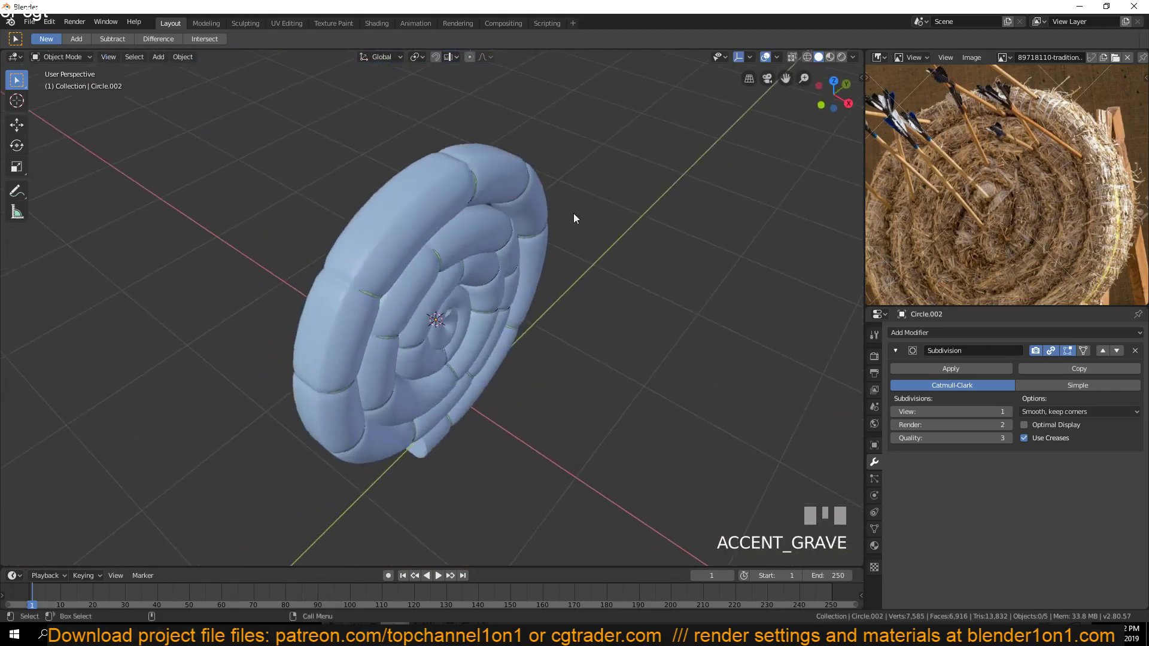
key(Tab)
key(grave)
middle_drag(297, 324, 539, 269)
key(alt+s)
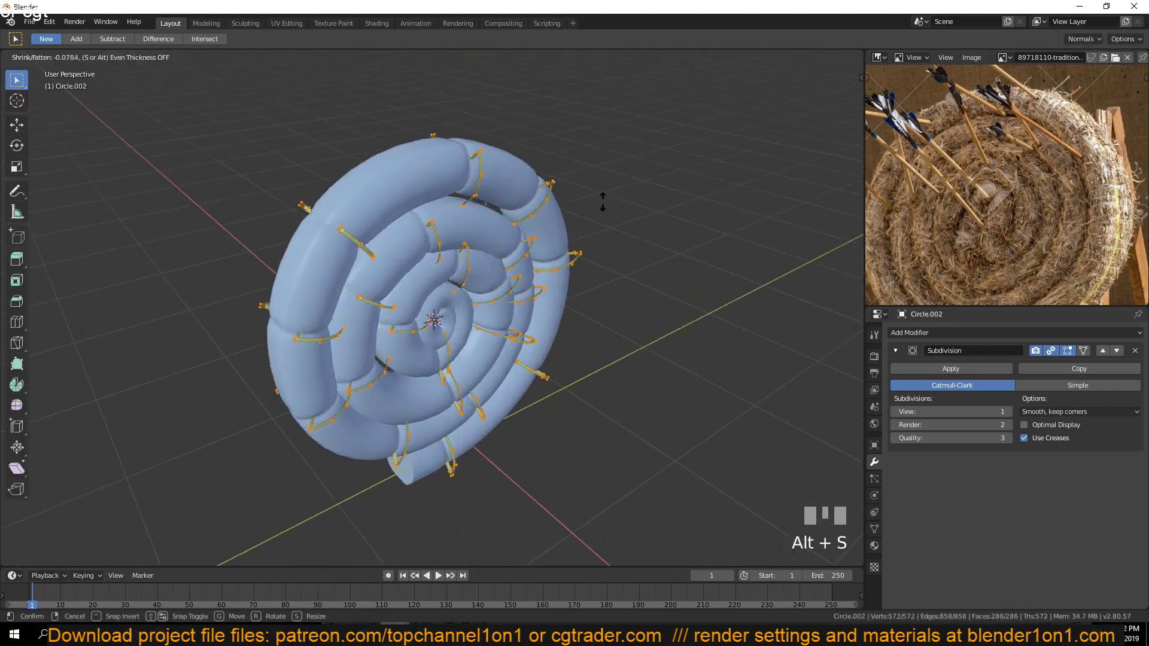
right_click(604, 236)
key(Tab)
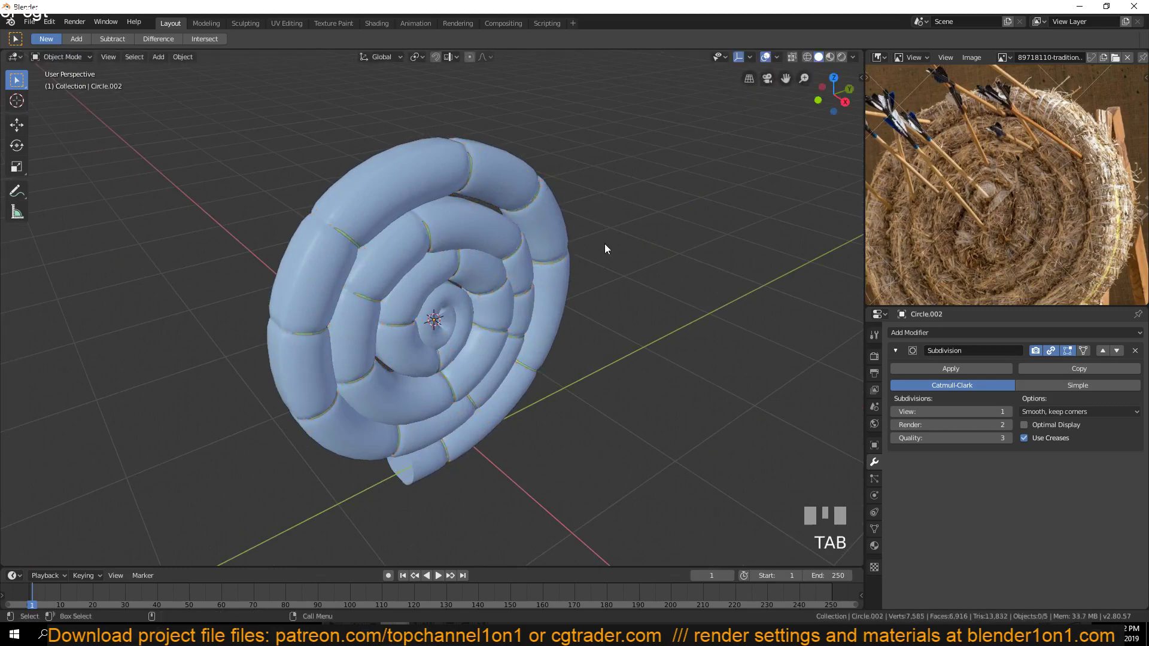
Apply Rotation & Scale in Object Mode and try Shrink/Fatten on the binding strip geometry again
key(Tab)
key(Tab)
key(ctrl+a)
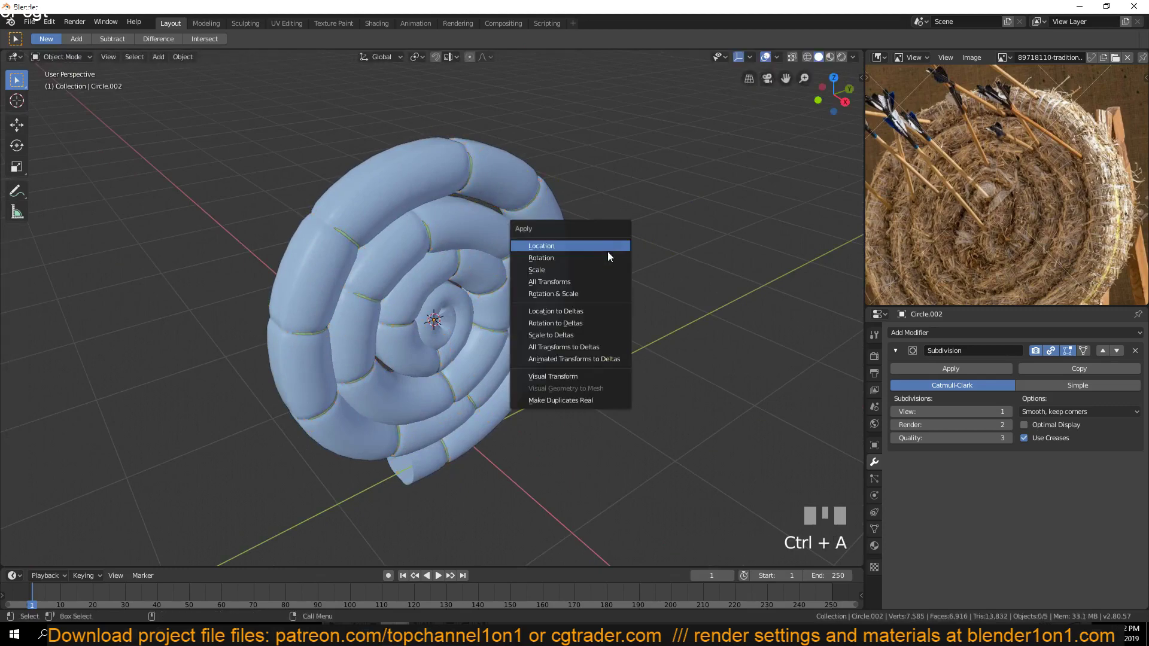
click(603, 294)
key(Tab)
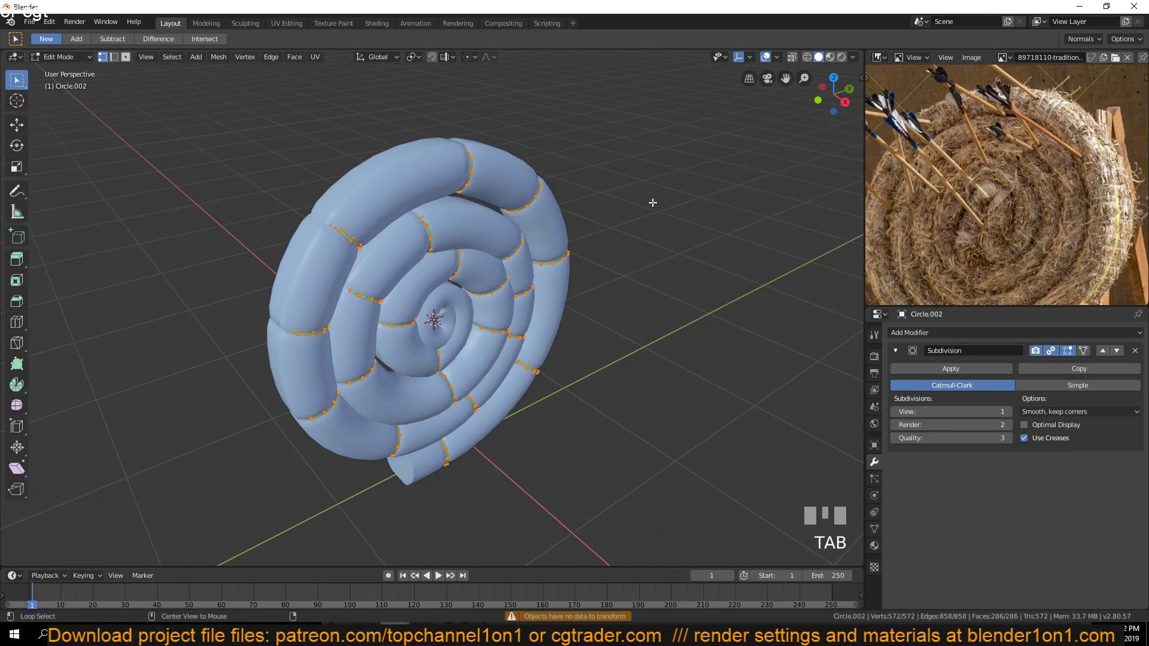
key(alt+s)
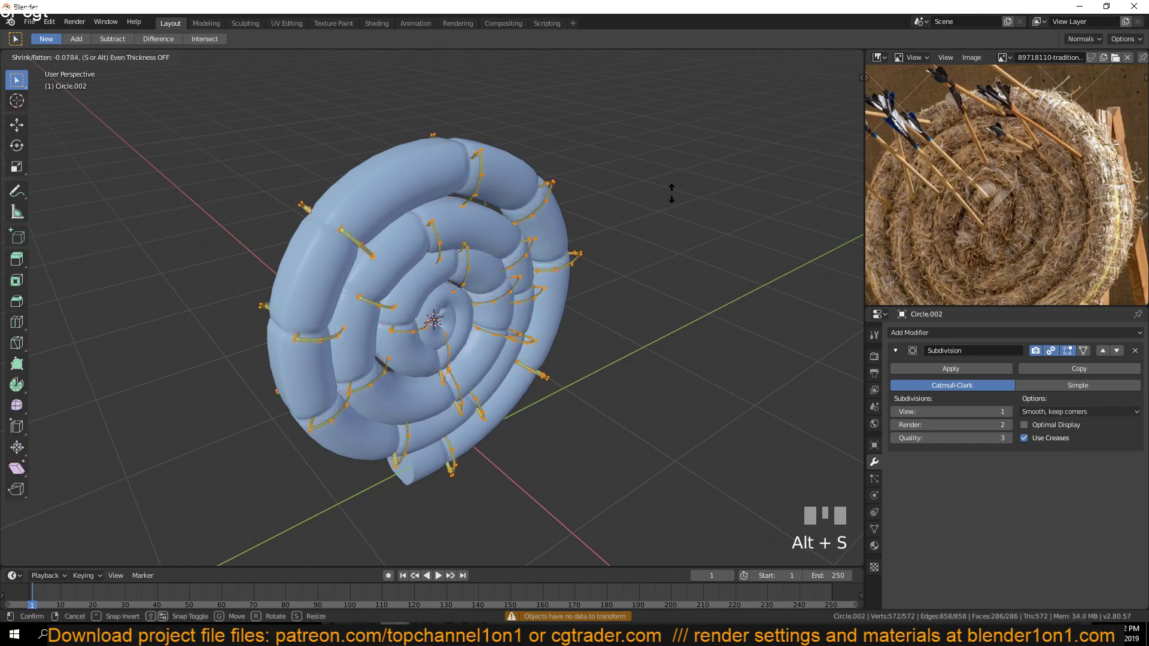
right_click(661, 201)
Examine the binding strips against the spiral from the right side in wireframe and solid shading
key(KP_1)
key(KP_3)
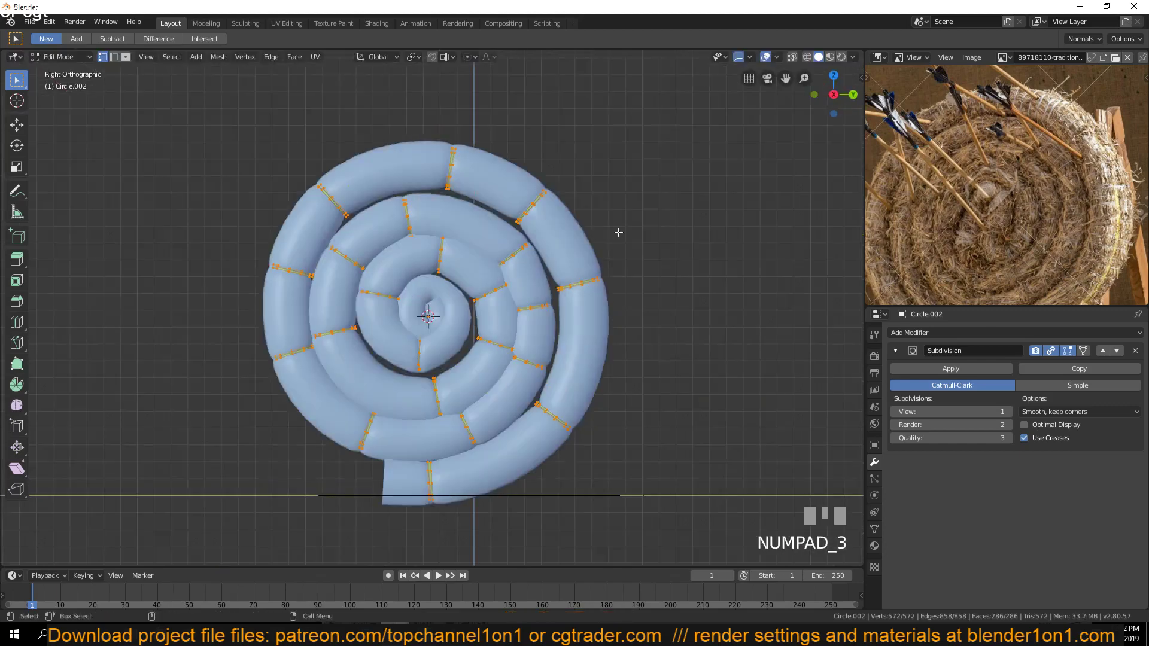
scroll(610, 247, up, 1)
key(z)
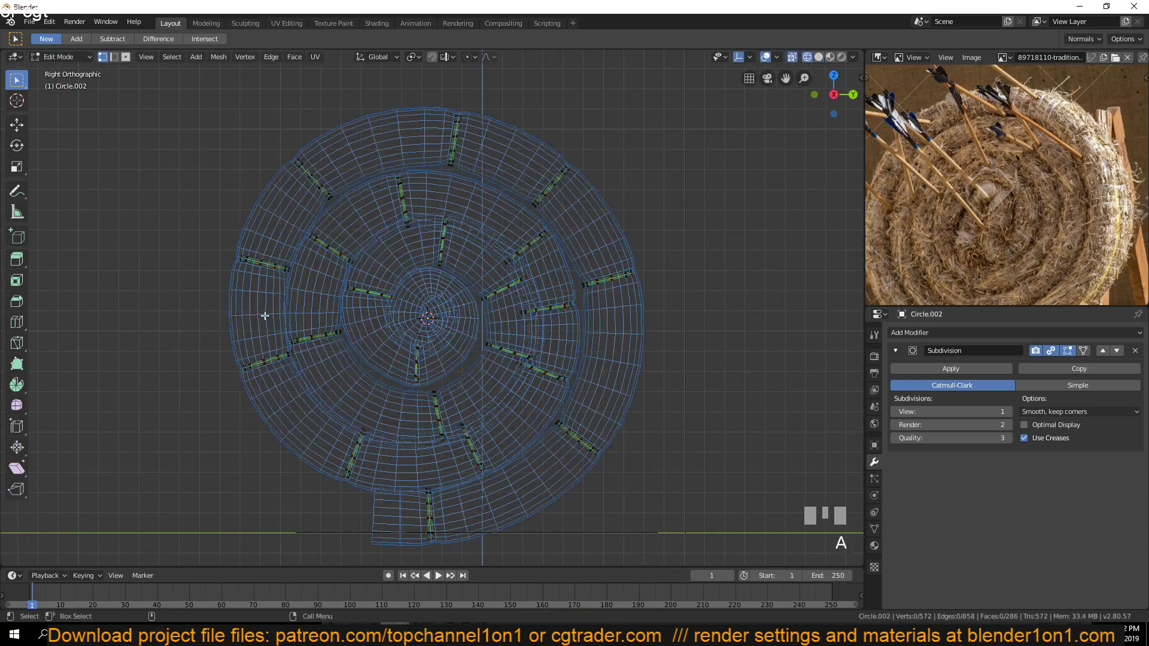
key(z)
click(492, 300)
key(Tab)
scroll(480, 302, up, 3)
scroll(503, 289, down, 2)
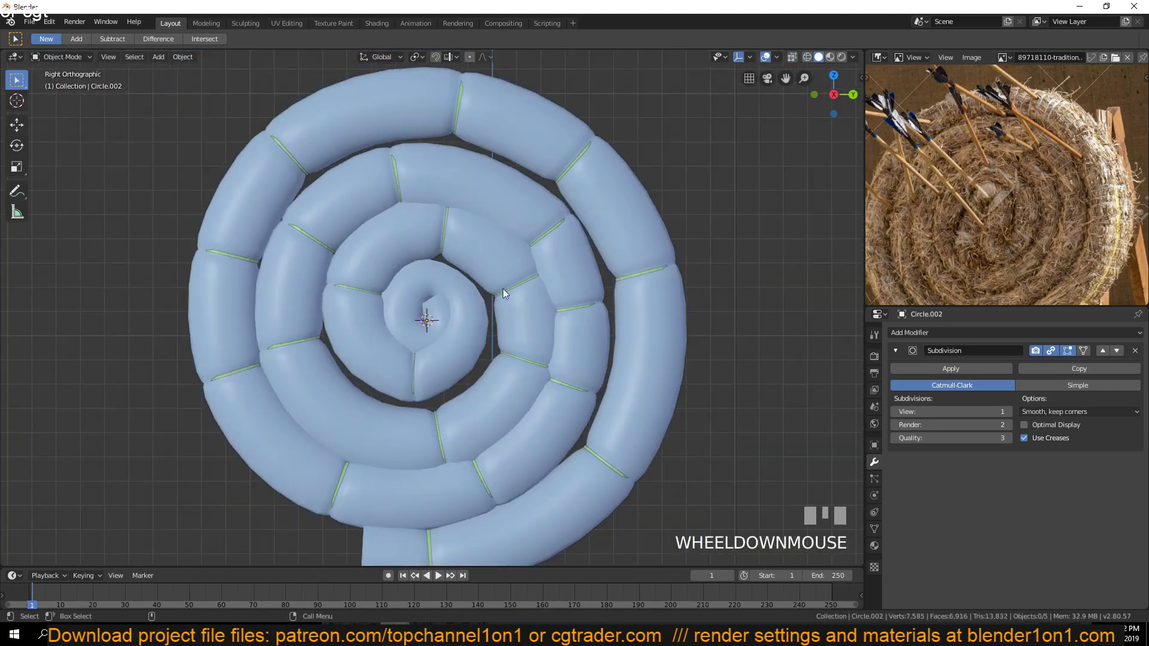
Try to scale the whole binding strips object with the global X axis locked
click(305, 172)
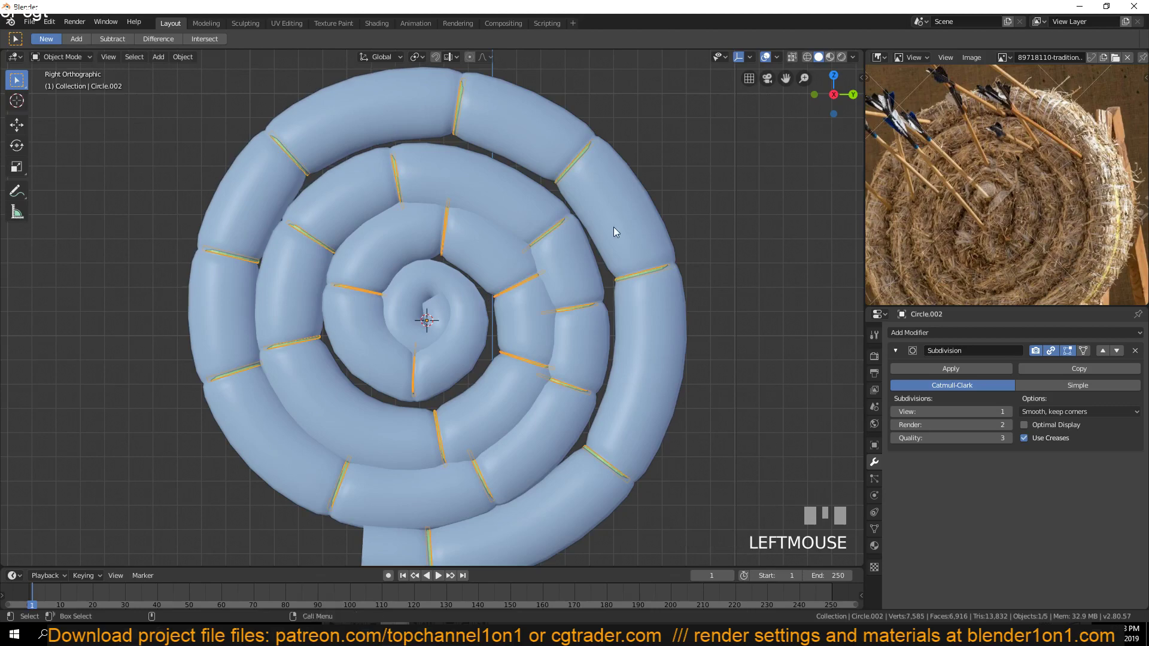
key(s)
key(shift+x)
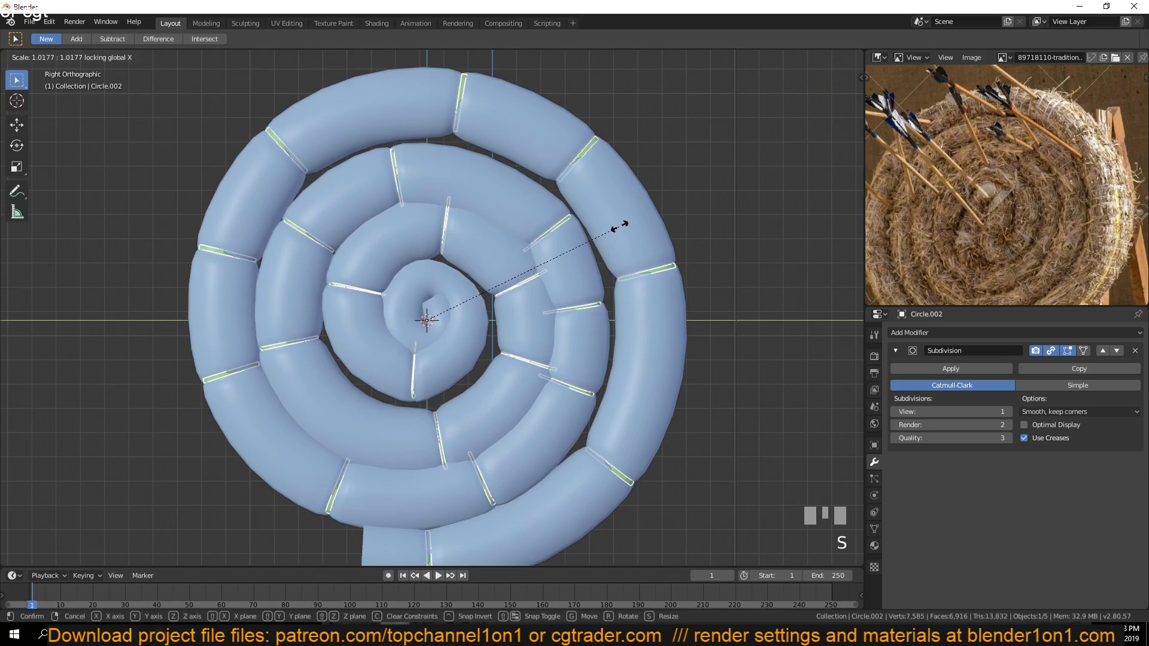
right_click(621, 227)
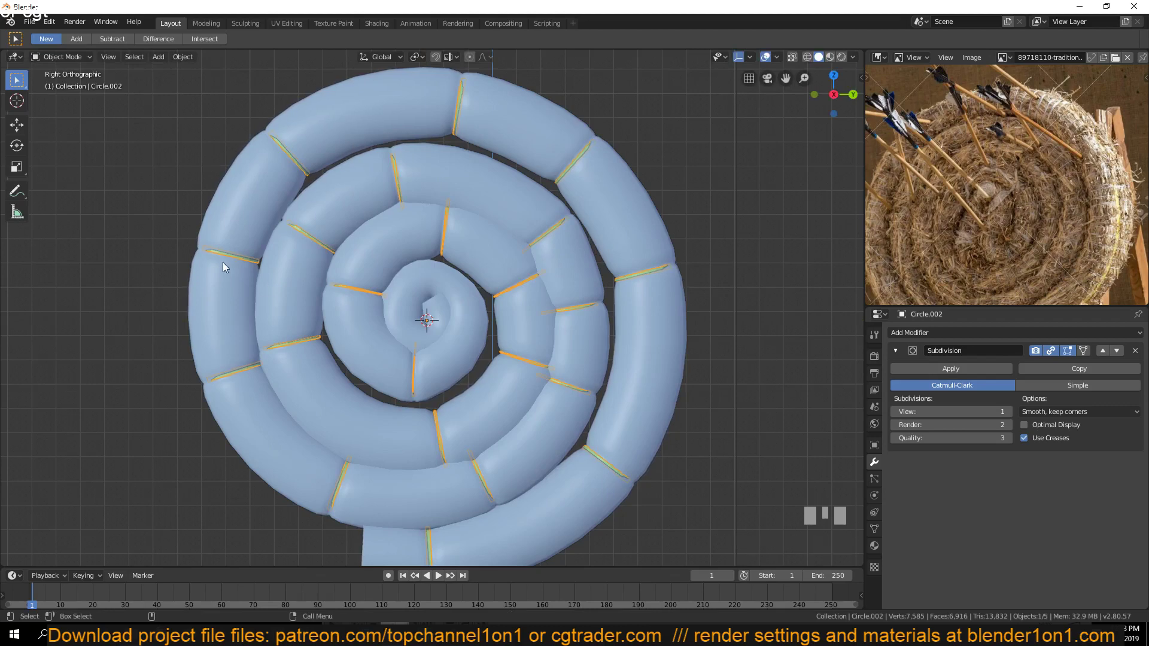
Show the binding strips in wireframe and circle-select the outer end vertices of the lower and side strips
key(Tab)
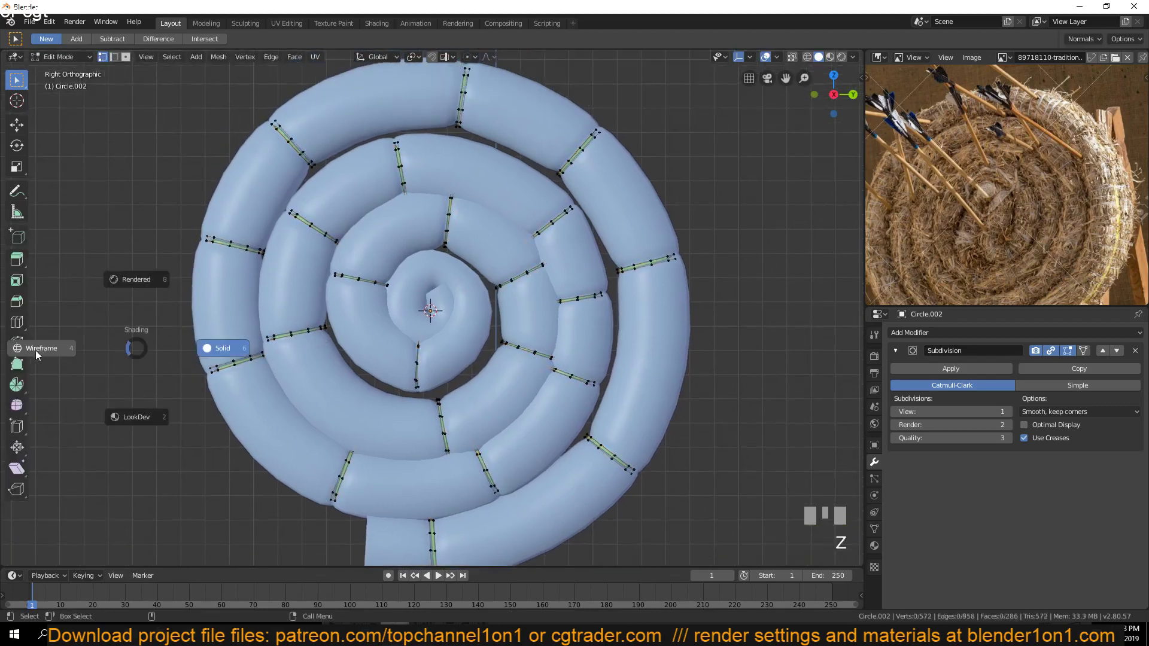
key(alt+a)
key(c)
mouse_move(215, 383)
mouse_down()
mouse_move(192, 267)
mouse_move(244, 151)
mouse_move(326, 89)
mouse_move(422, 73)
mouse_move(466, 71)
mouse_move(559, 96)
mouse_move(622, 158)
mouse_move(686, 301)
mouse_move(605, 506)
mouse_move(581, 494)
mouse_up()
shift+middle_drag(544, 454, 521, 371)
key(c)
mouse_move(456, 492)
mouse_down()
mouse_move(381, 499)
mouse_move(311, 440)
mouse_move(508, 406)
mouse_move(590, 297)
mouse_move(604, 221)
mouse_move(585, 134)
mouse_up()
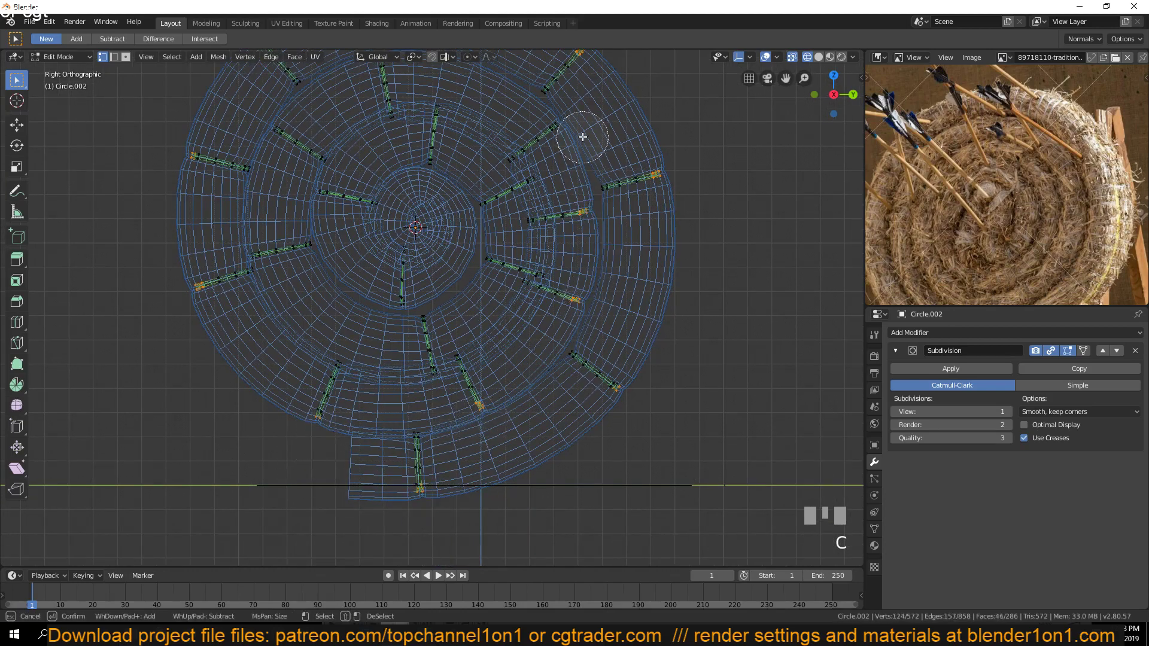
Add the outer ends of the upper strips to the circle selection and undo the accidental loss of the selection
mouse_move(369, 74)
shift+middle_down()
mouse_move(409, 128)
mouse_move(410, 152)
shift+middle_up()
mouse_move(410, 152)
mouse_down()
mouse_move(416, 118)
mouse_move(320, 206)
mouse_move(349, 266)
mouse_up()
right_click(349, 267)
key(c)
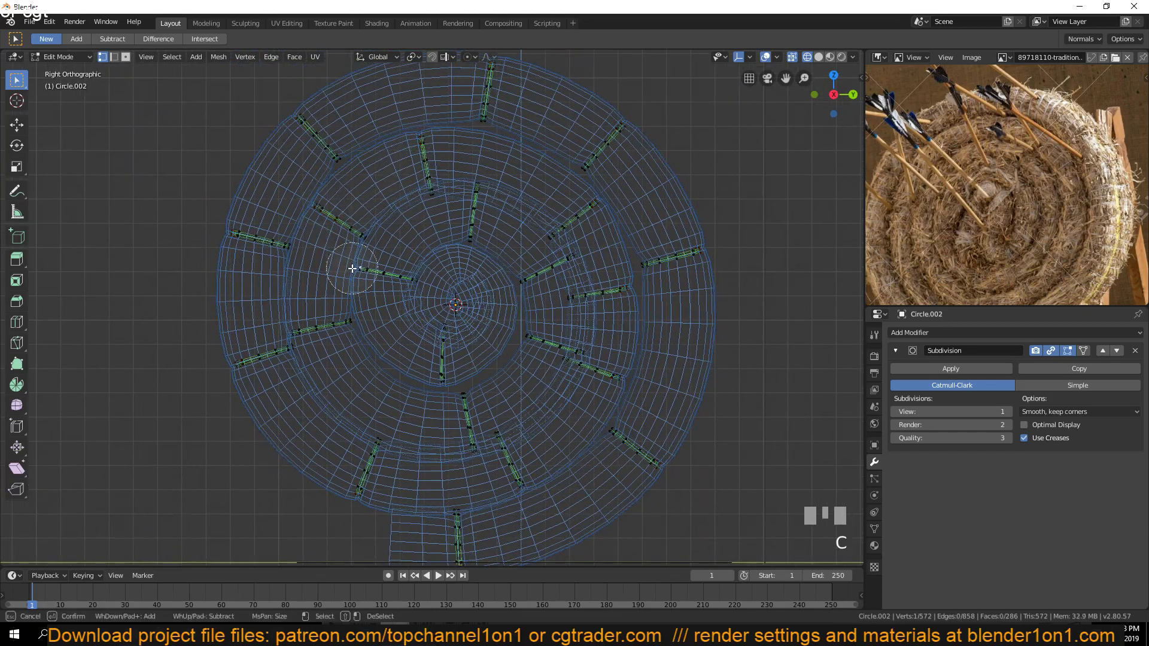
key(ctrl+z)
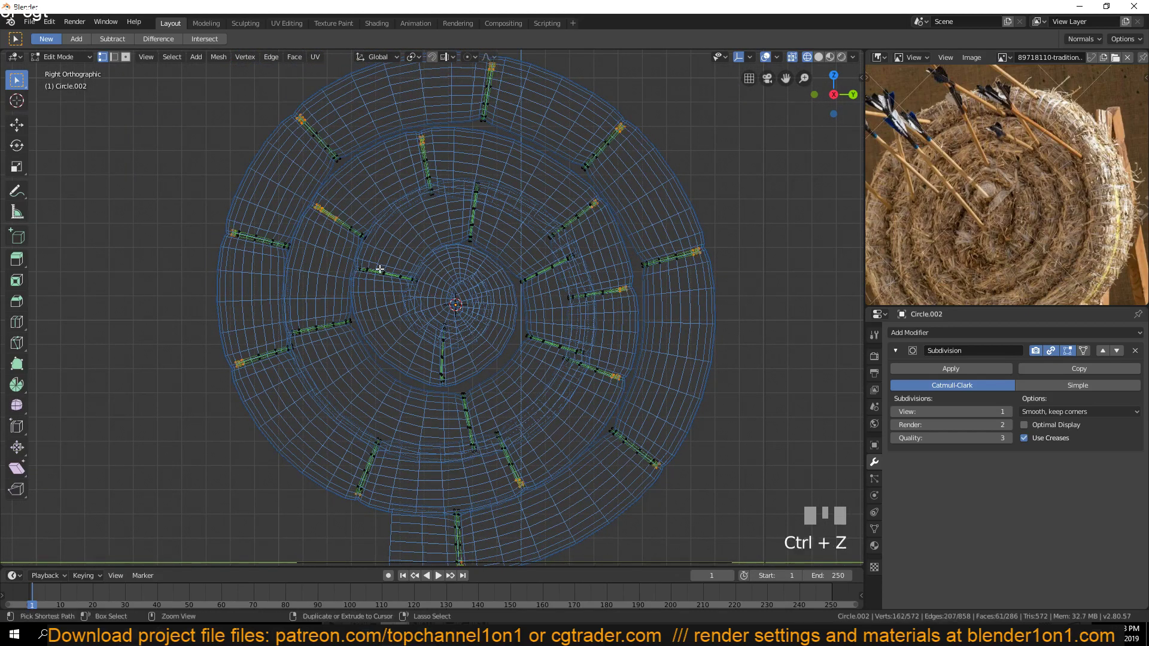
key(c)
right_click(289, 319)
Return to solid shading and scale the selected strip ends by 1.030 with smooth proportional editing at size 0.123
key(Tab)
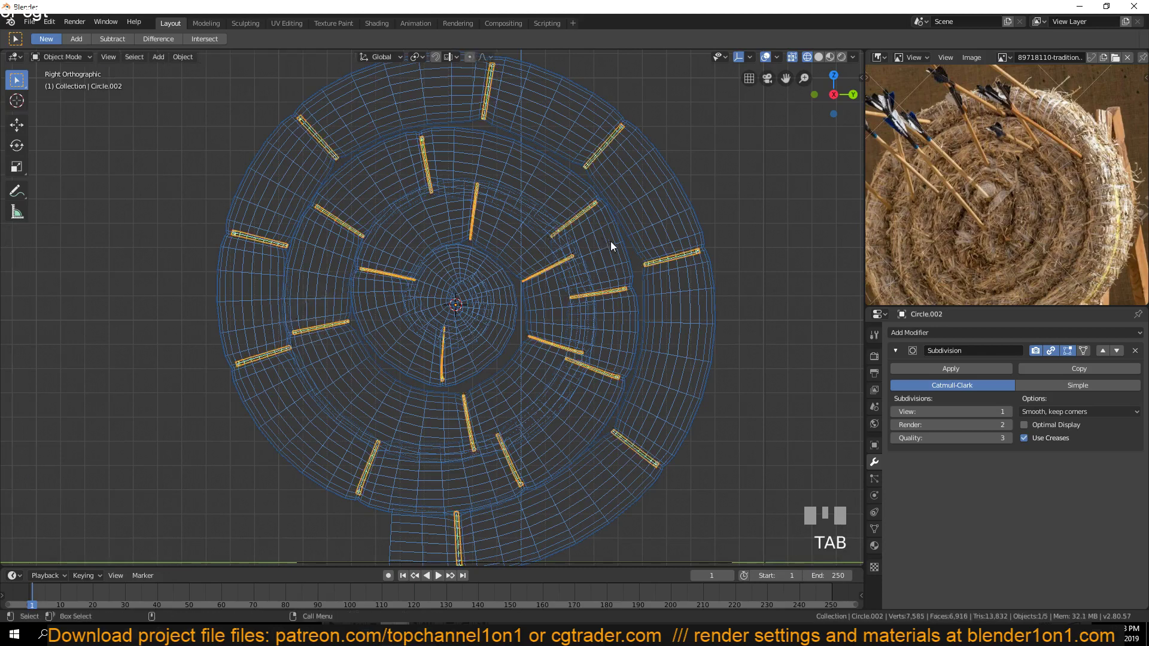
key(z)
key(Tab)
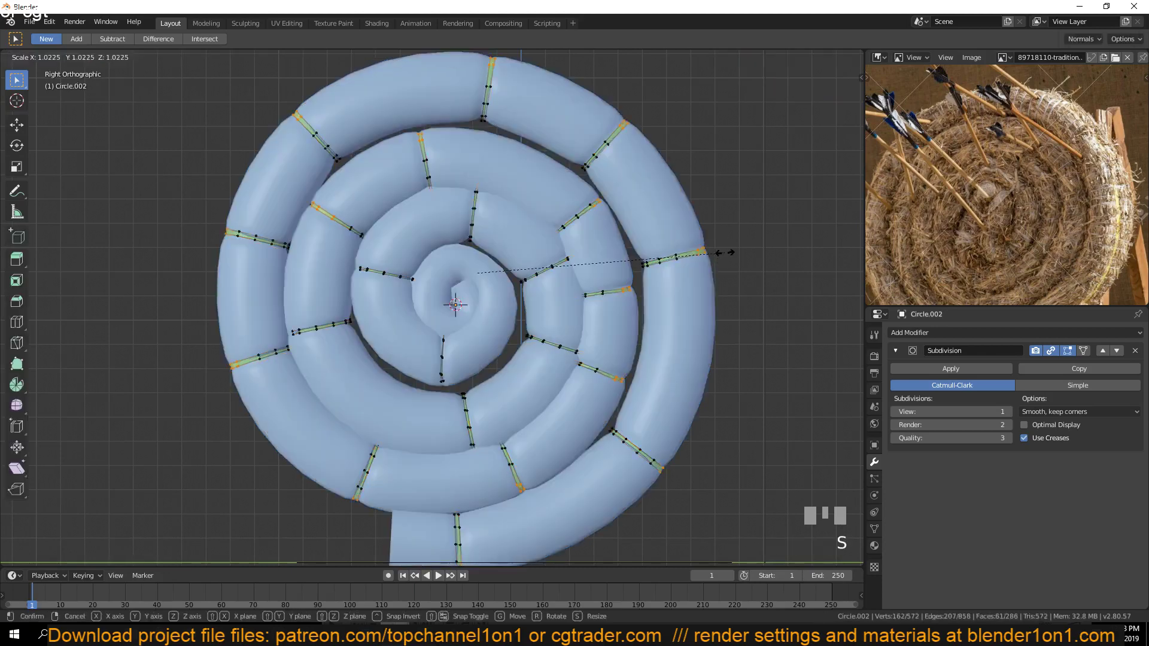
right_click(717, 251)
key(s)
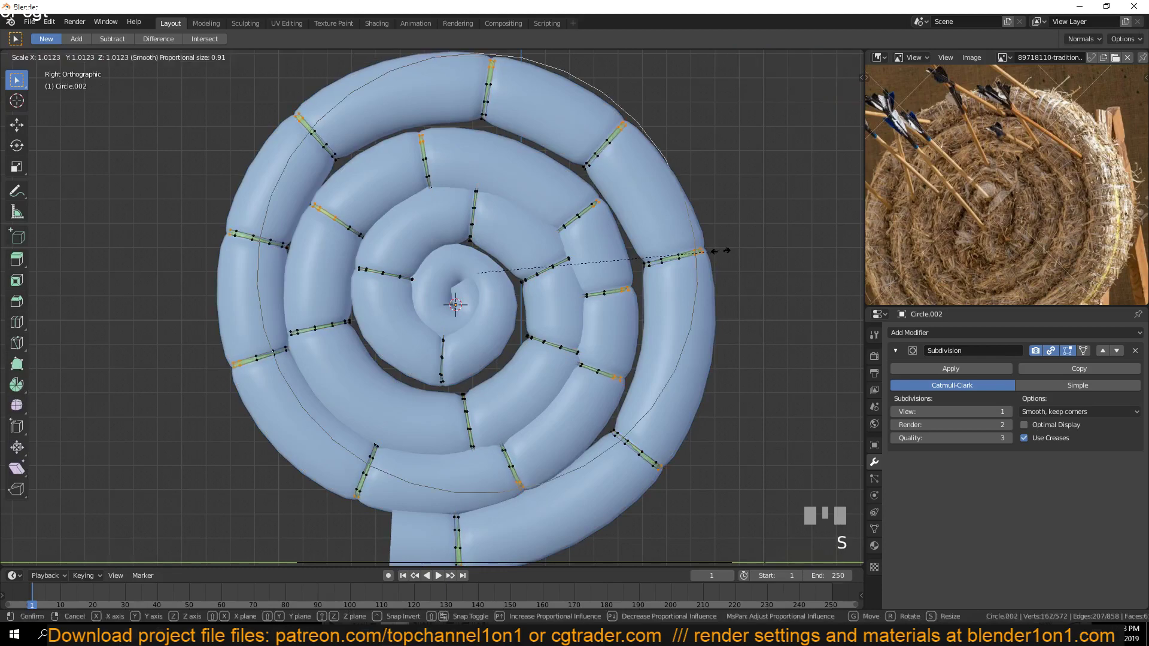
scroll(724, 249, up, 20)
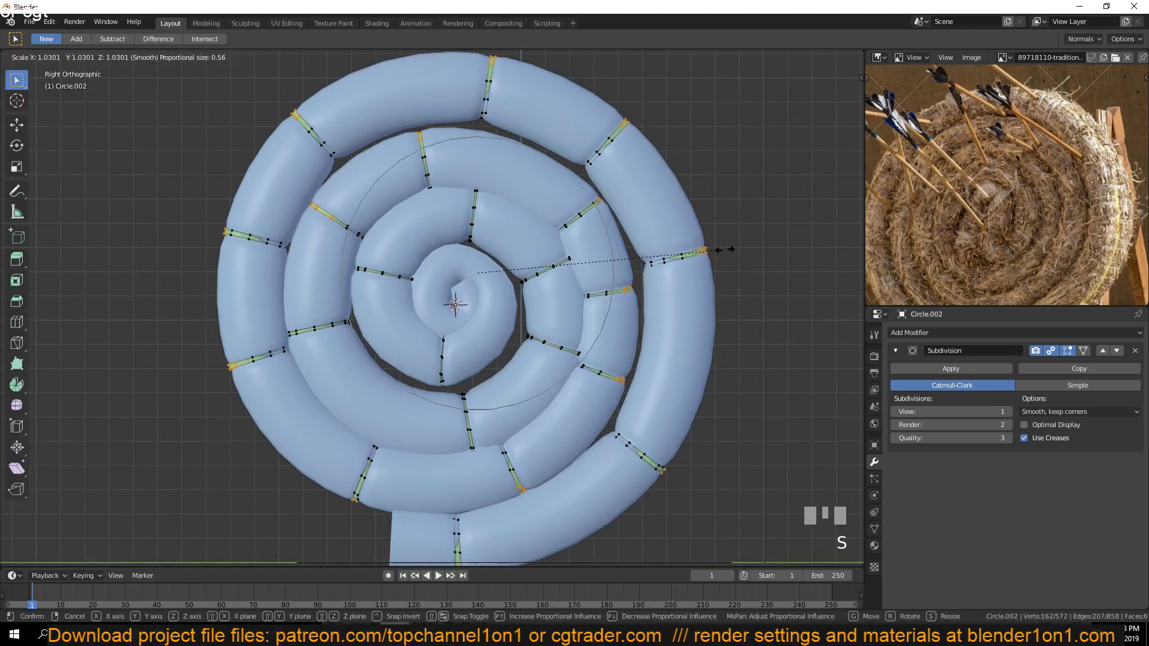
click(726, 249)
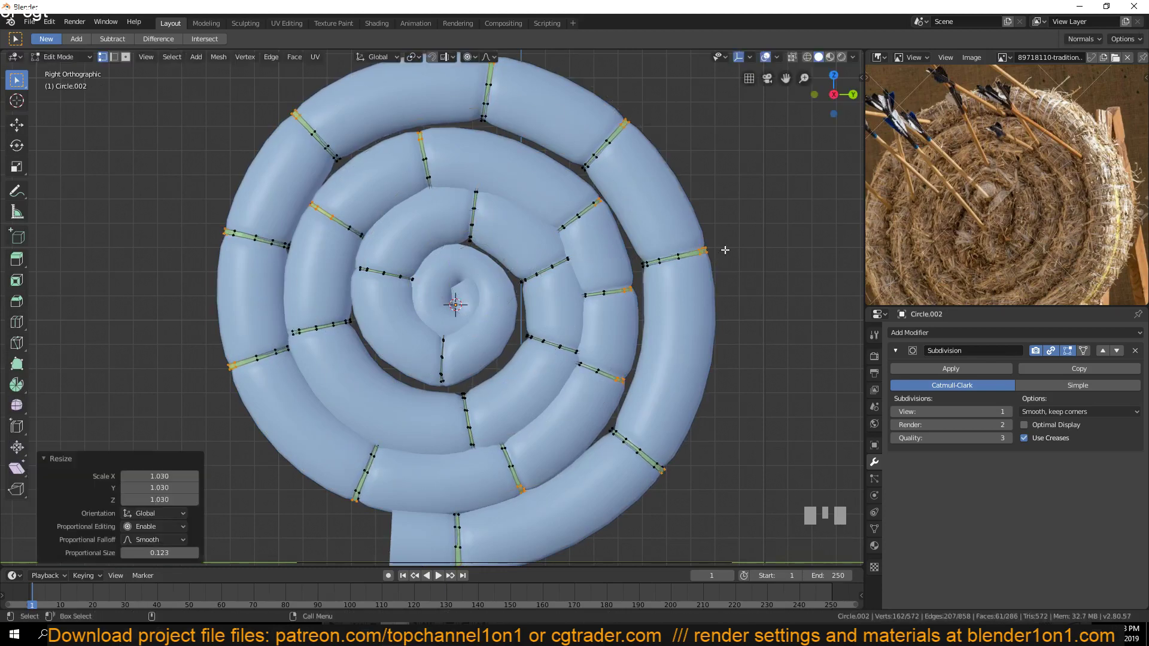
Examine from several angles how the scaled binding strips sit around the spiral's outer rim
key(Tab)
scroll(685, 268, down, 5)
key(grave)
middle_drag(684, 269, 607, 199)
scroll(513, 321, up, 4)
key(grave)
click(634, 145)
key(grave)
middle_drag(633, 145, 579, 211)
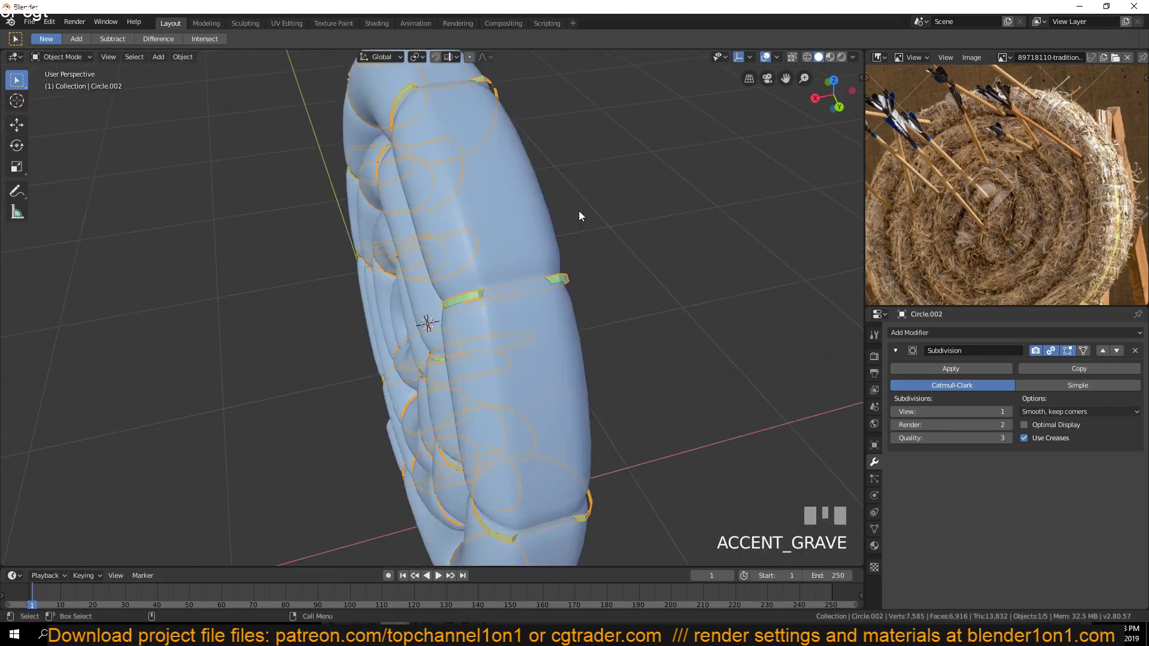
Delete the separate binding strips object
key(Tab)
click(544, 286)
key(Tab)
key(x)
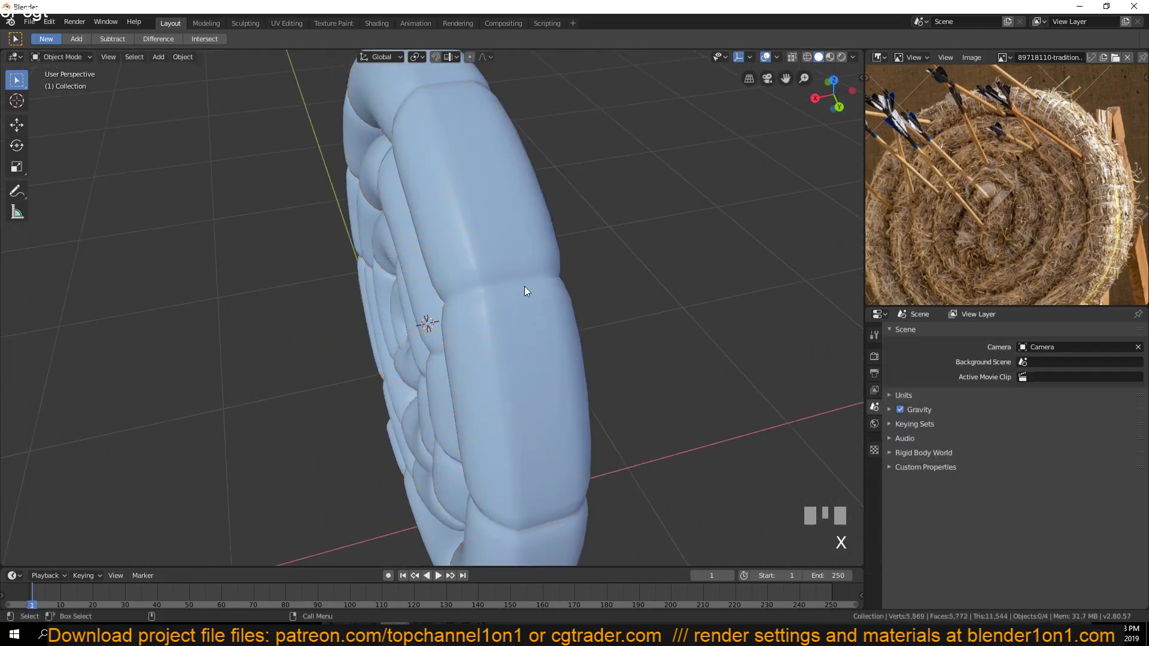
Edit the spiral mesh in edge select mode and check its grooves in wireframe from an angle
click(477, 321)
key(Tab)
key(grave)
middle_drag(476, 321, 521, 329)
key(shift+z)
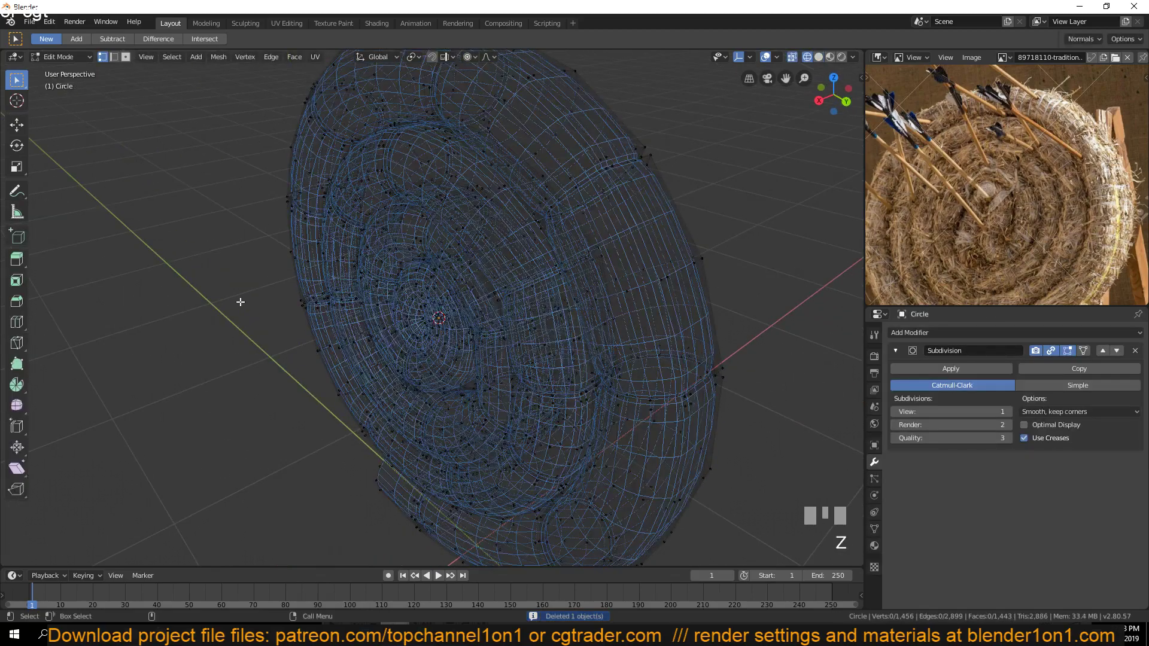
key(2)
key(grave)
middle_drag(549, 276, 569, 309)
key(z)
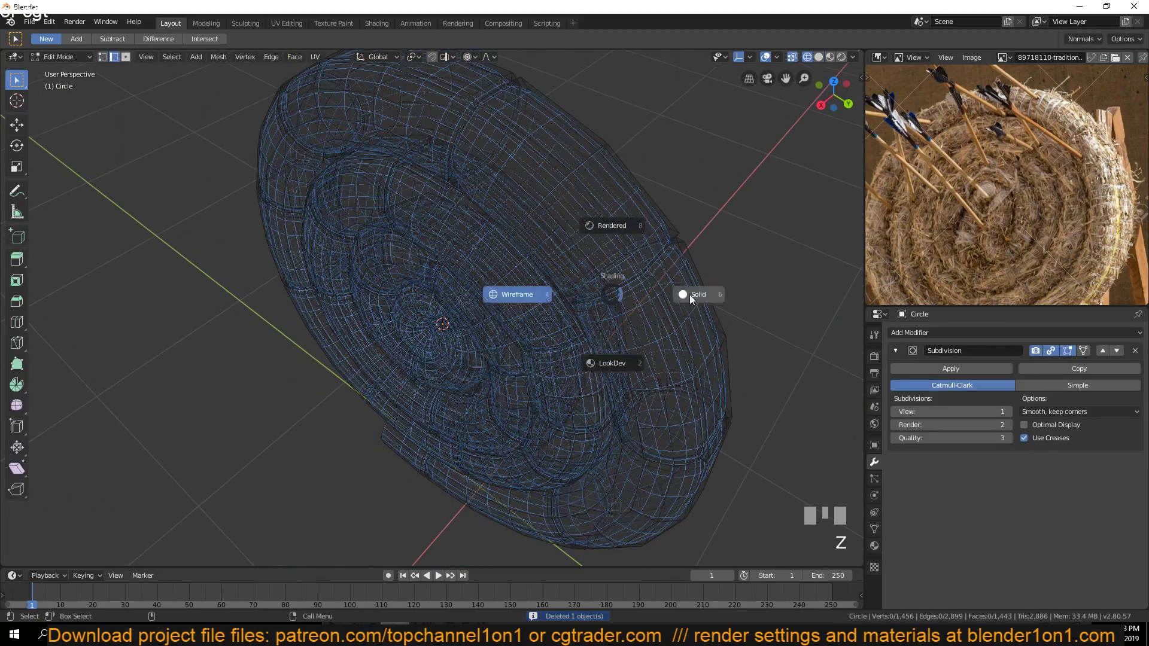
View the spiral from the right side and turn off its Subdivision modifier's viewport display
key(Tab)
click(641, 320)
key(KP_1)
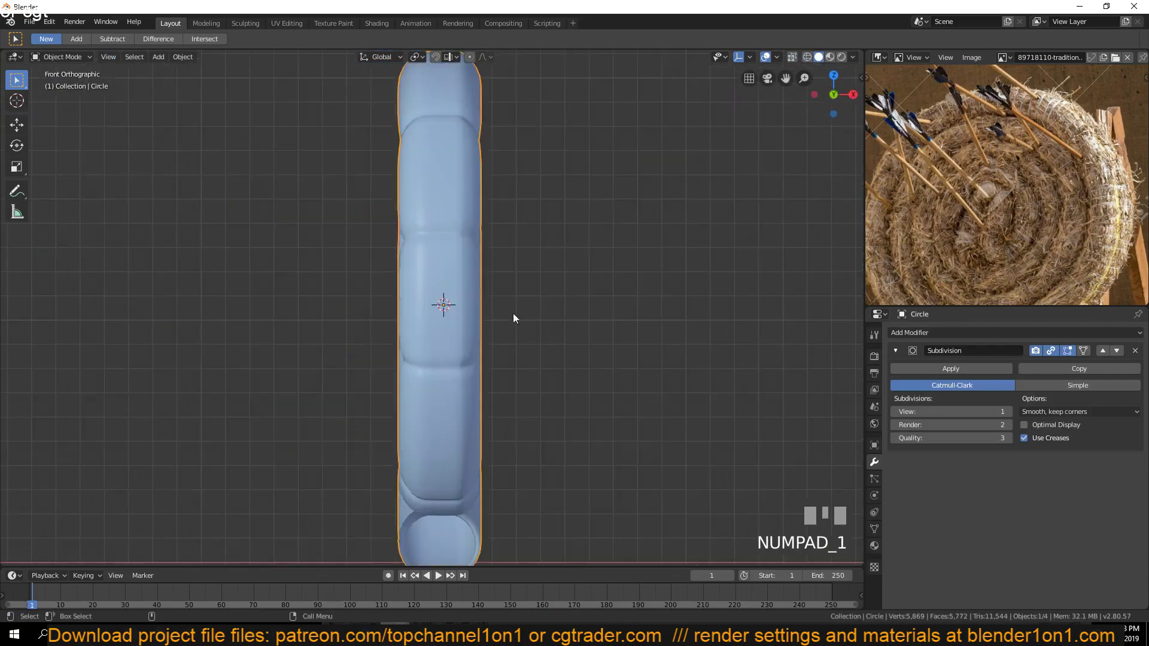
key(KP_3)
key(Tab)
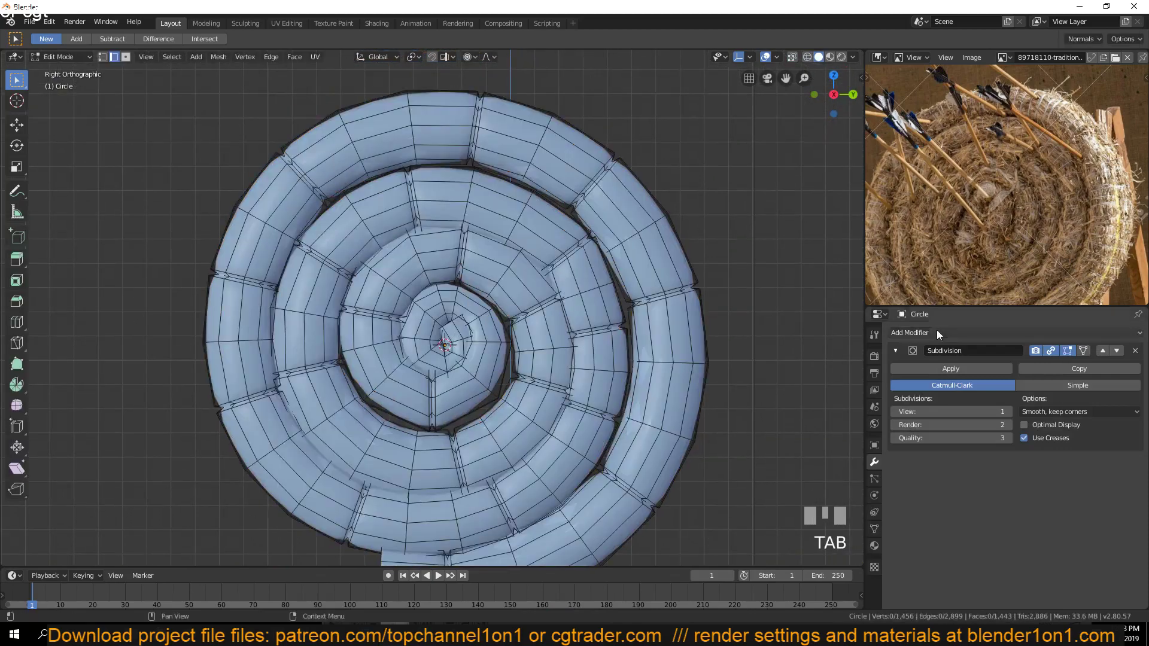
click(1051, 350)
key(Tab)
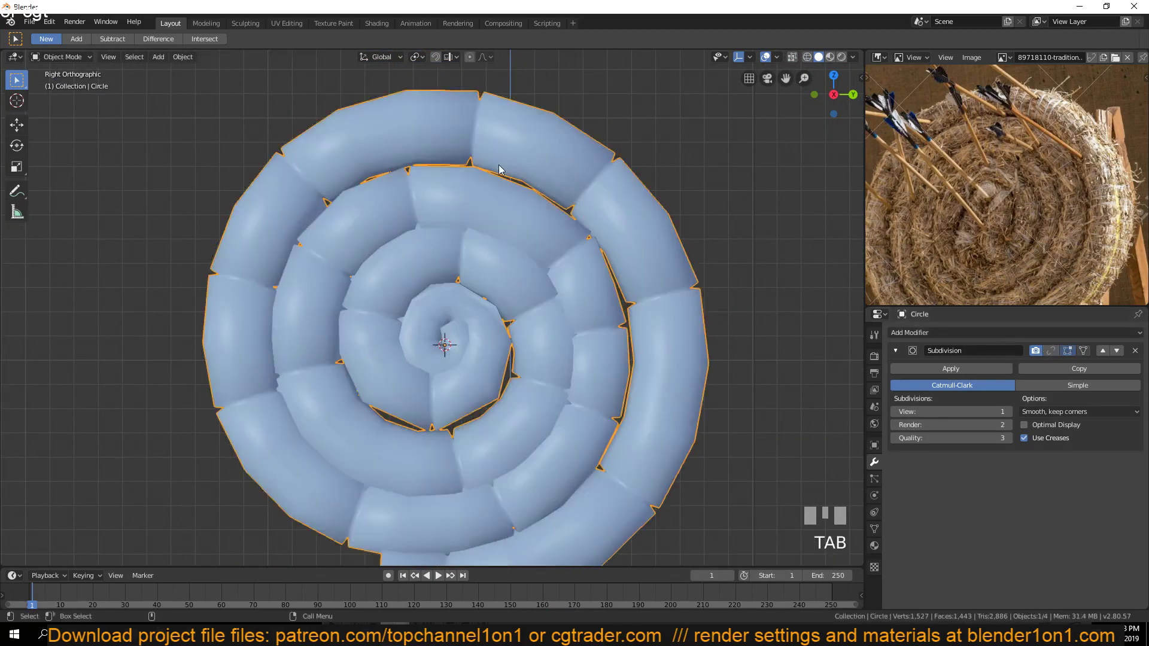
Select the edge loops inside several grooves along the spiral's outer coil
key(Tab)
alt+click(476, 120)
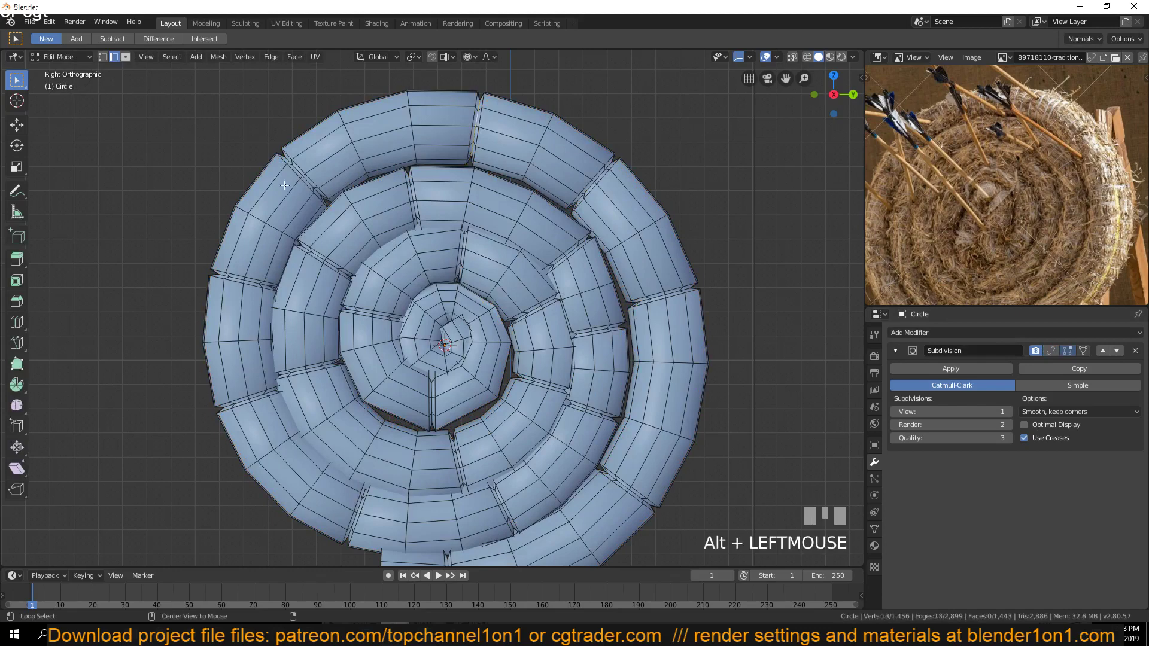
alt+shift+click(296, 169)
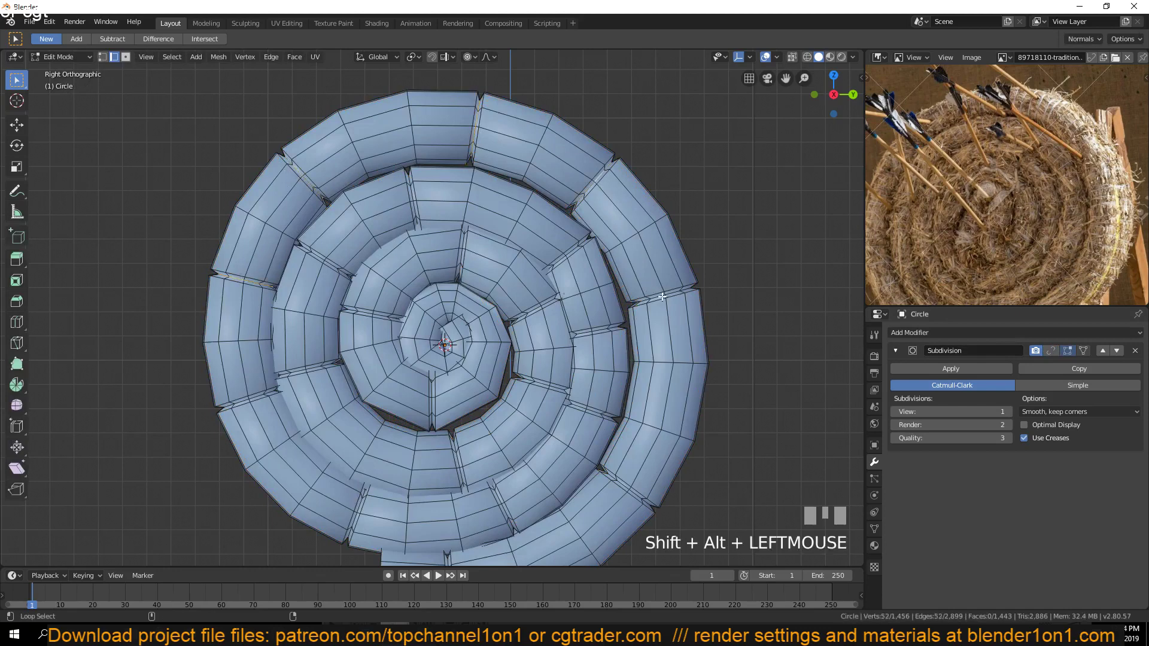
shift+middle_drag(658, 312, 620, 298)
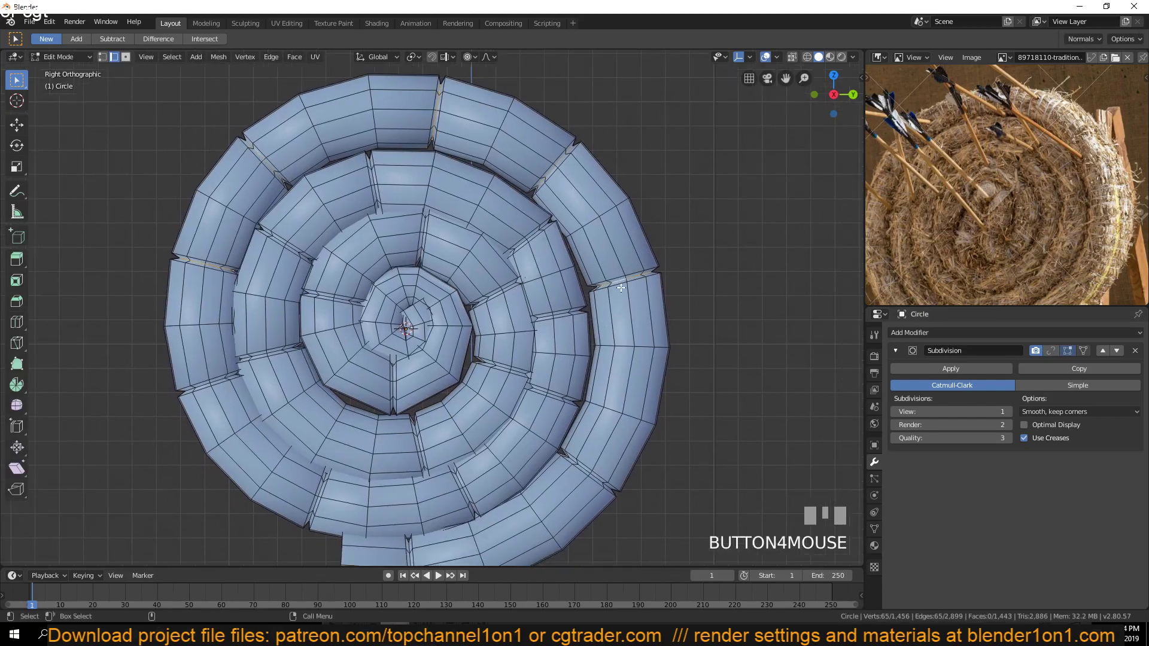
Try to pick all groove edges from one outer-coil loop with Select Similar by Length, and clear the selection
alt+click(621, 288)
key(shift+g)
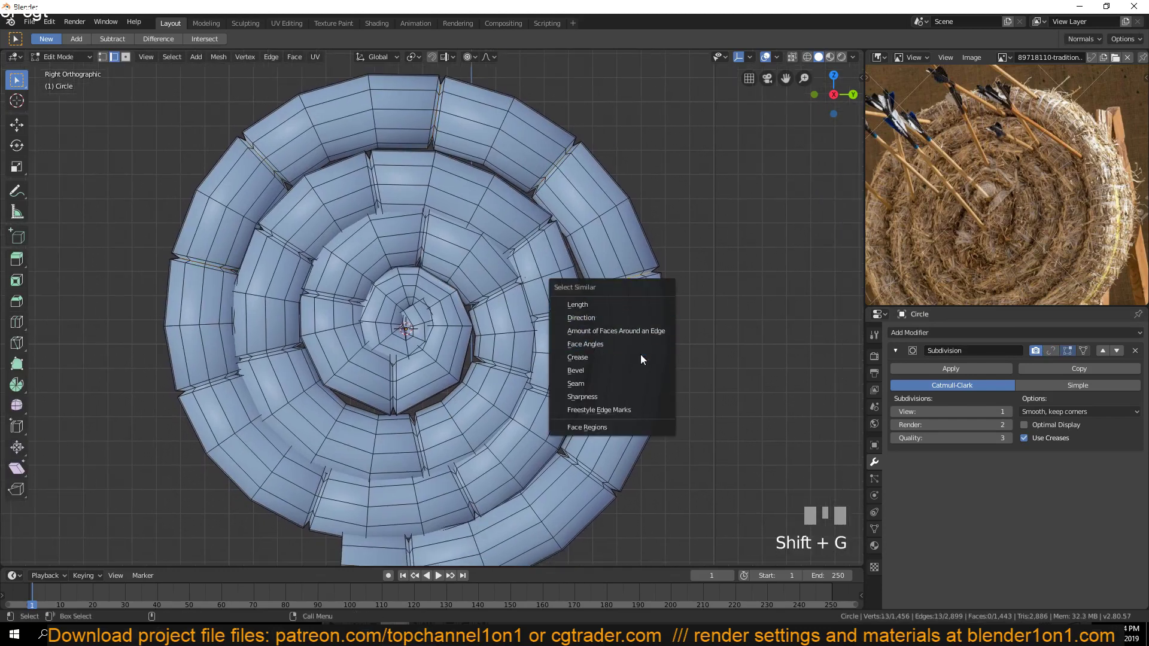
click(635, 306)
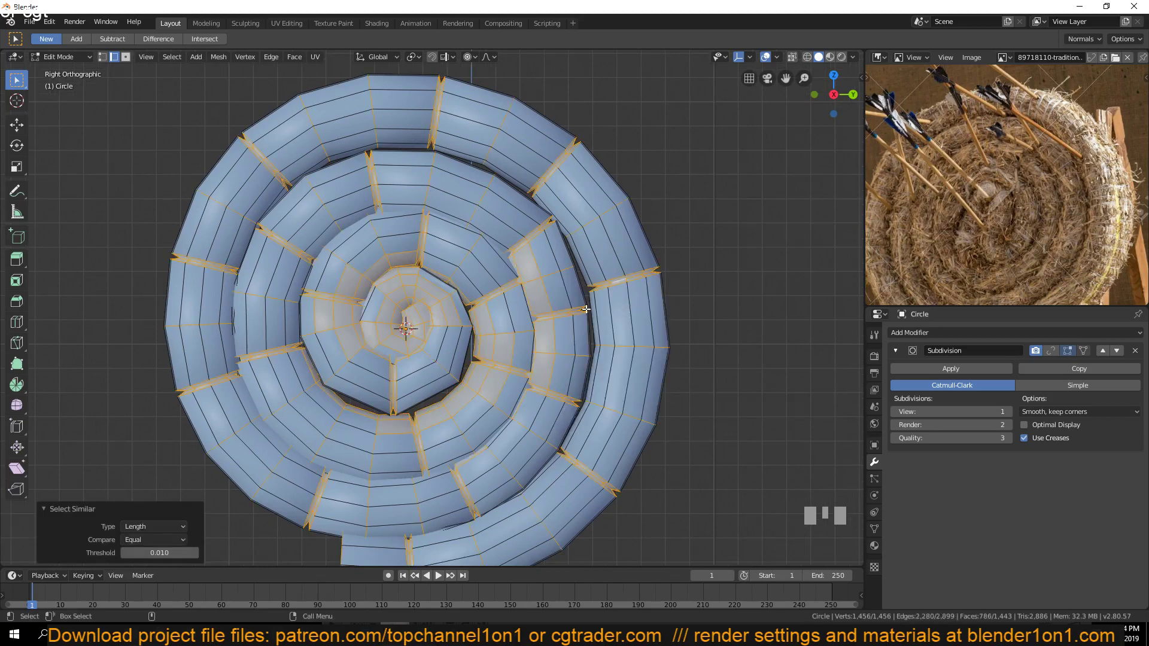
key(alt+a)
Select the edge loops inside the grooves along the upper half of the spiral's outer coil
alt+click(206, 263)
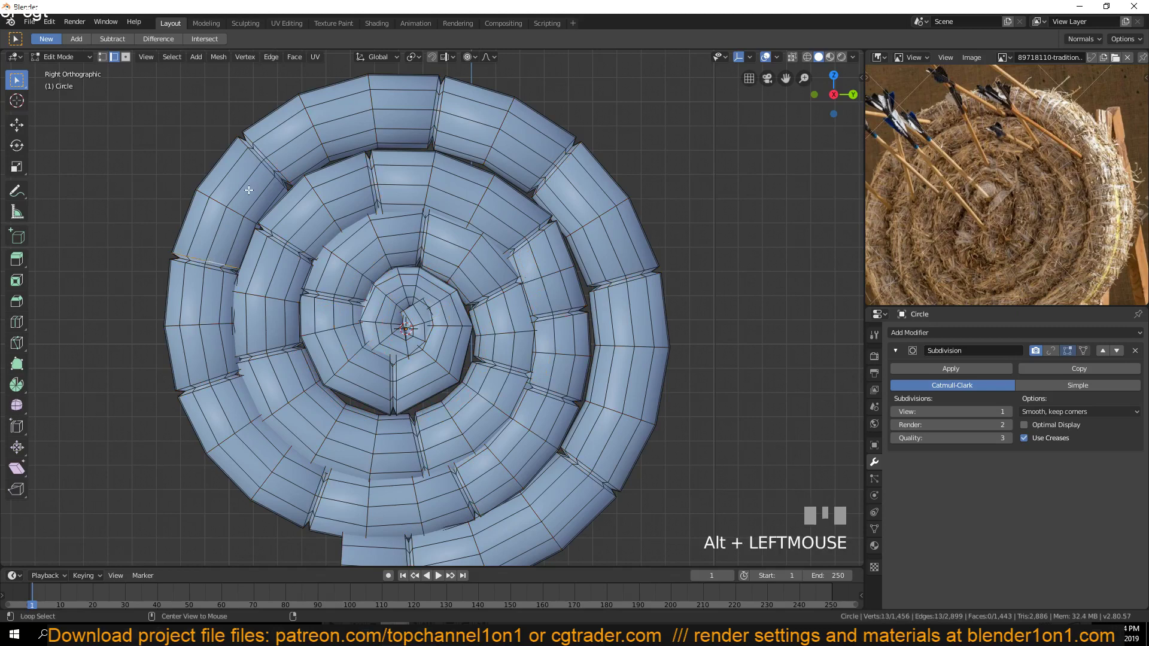
scroll(210, 252, up, 4)
alt+shift+click(231, 185)
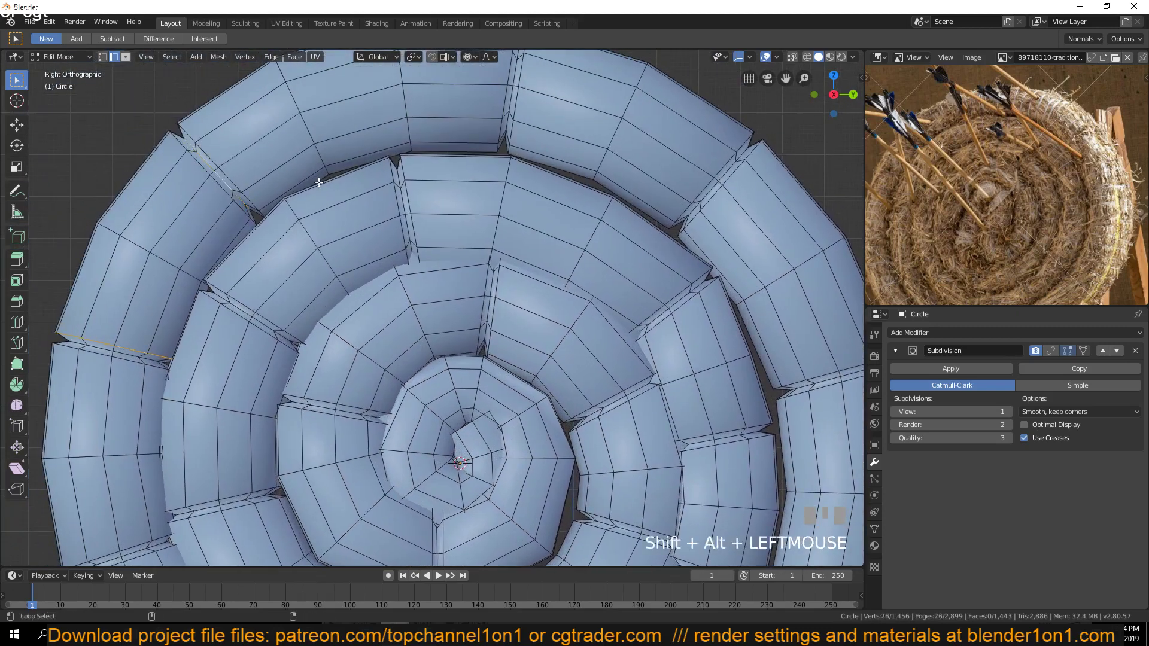
alt+shift+click(512, 114)
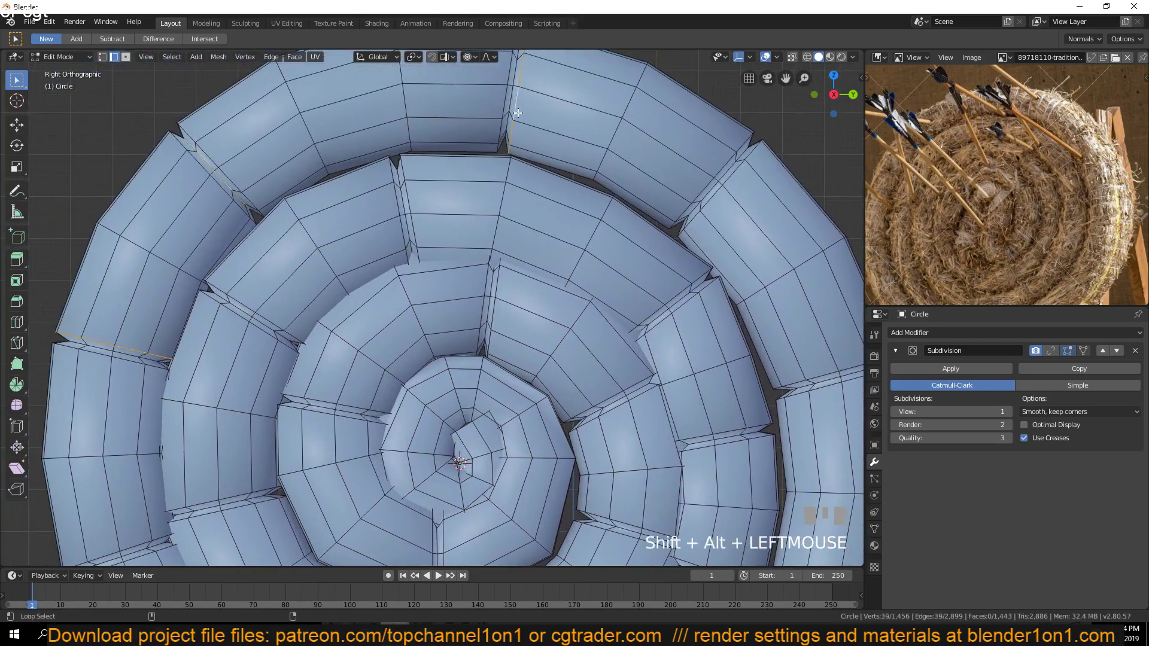
alt+shift+click(710, 194)
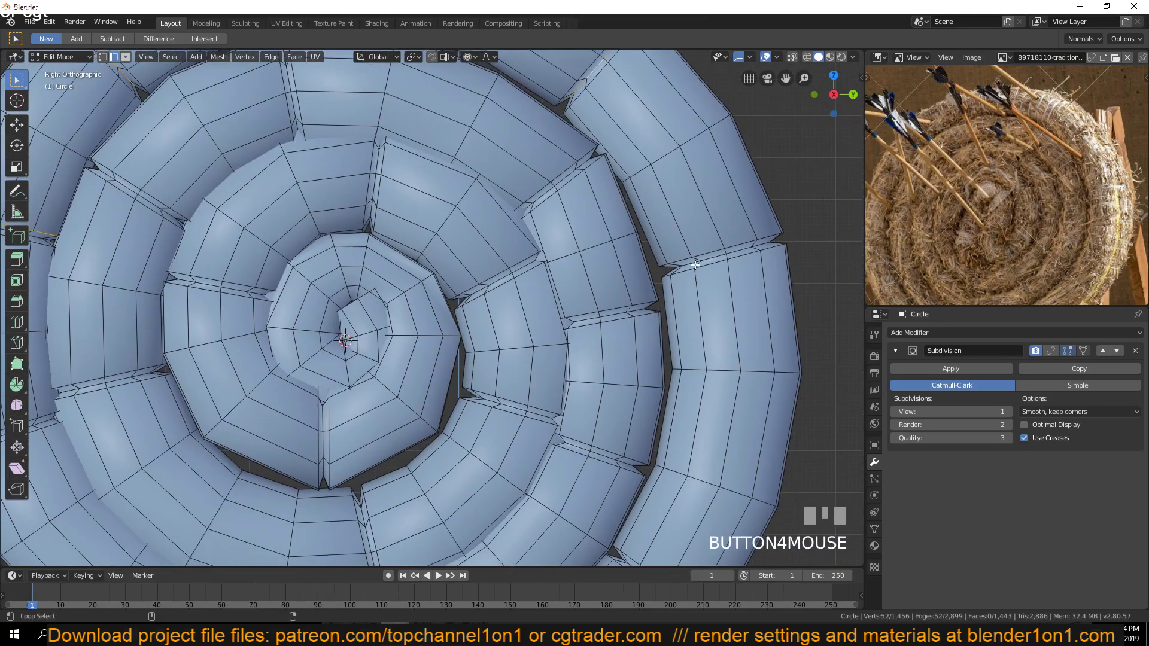
alt+shift+click(695, 264)
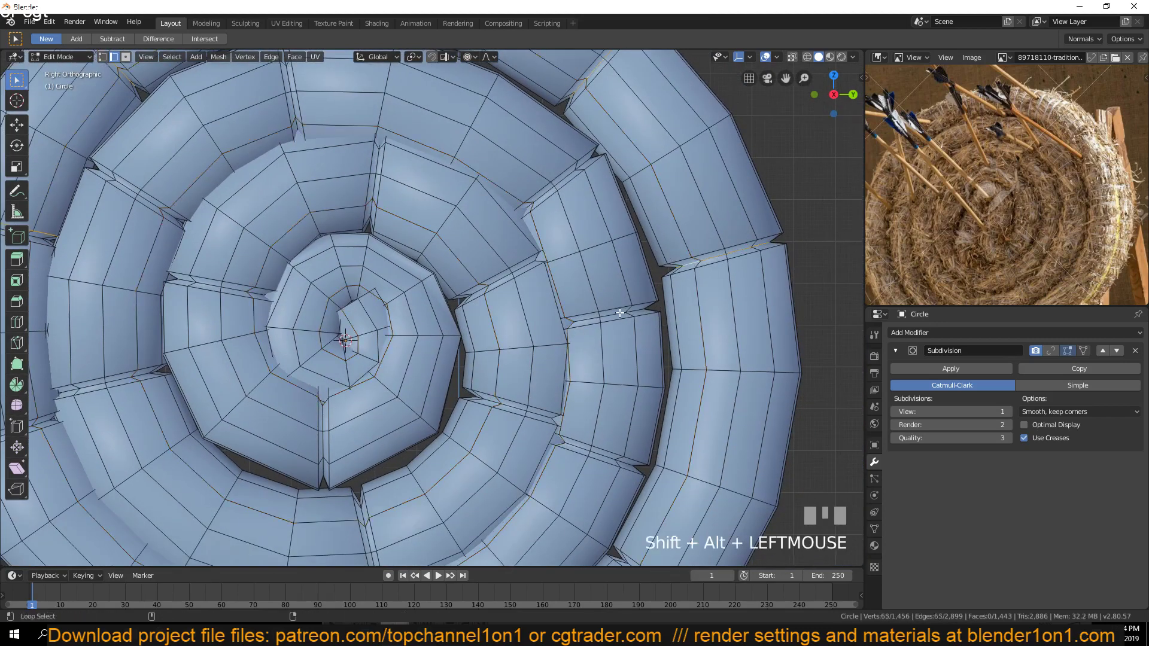
Add the groove edge loops of the middle and inner coils and the outer coil's lower-left part to the selection
alt+shift+click(293, 107)
middle_drag(172, 266, 375, 208)
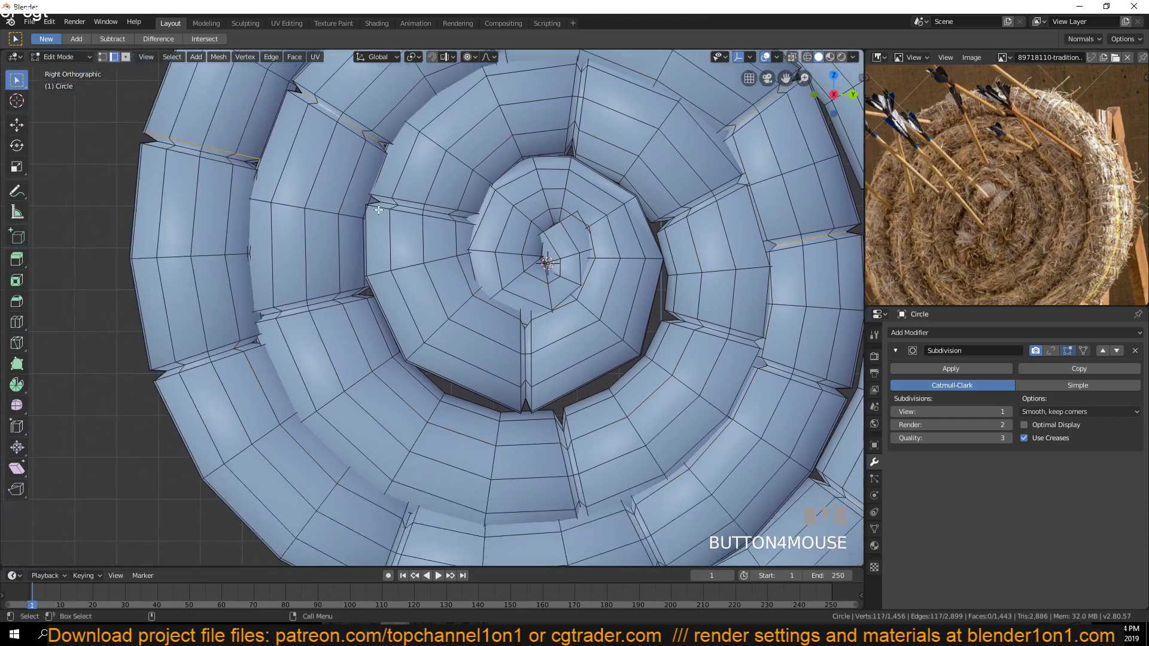
alt+shift+click(210, 157)
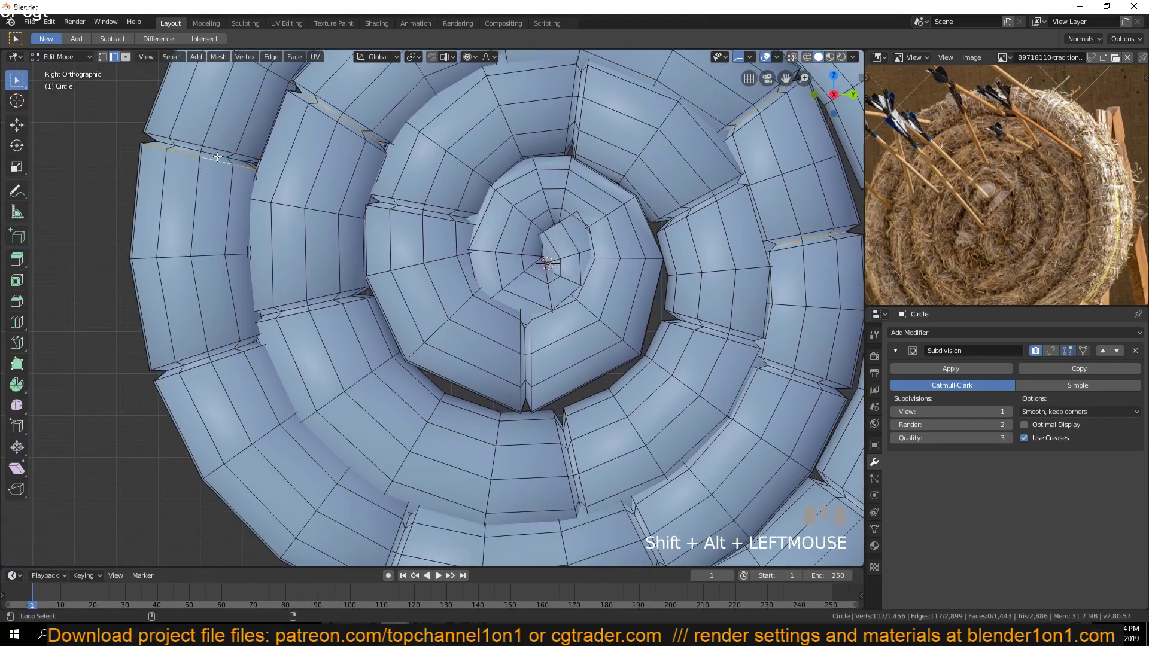
alt+shift+click(216, 166)
middle_drag(218, 355, 140, 233)
alt+shift+click(320, 407)
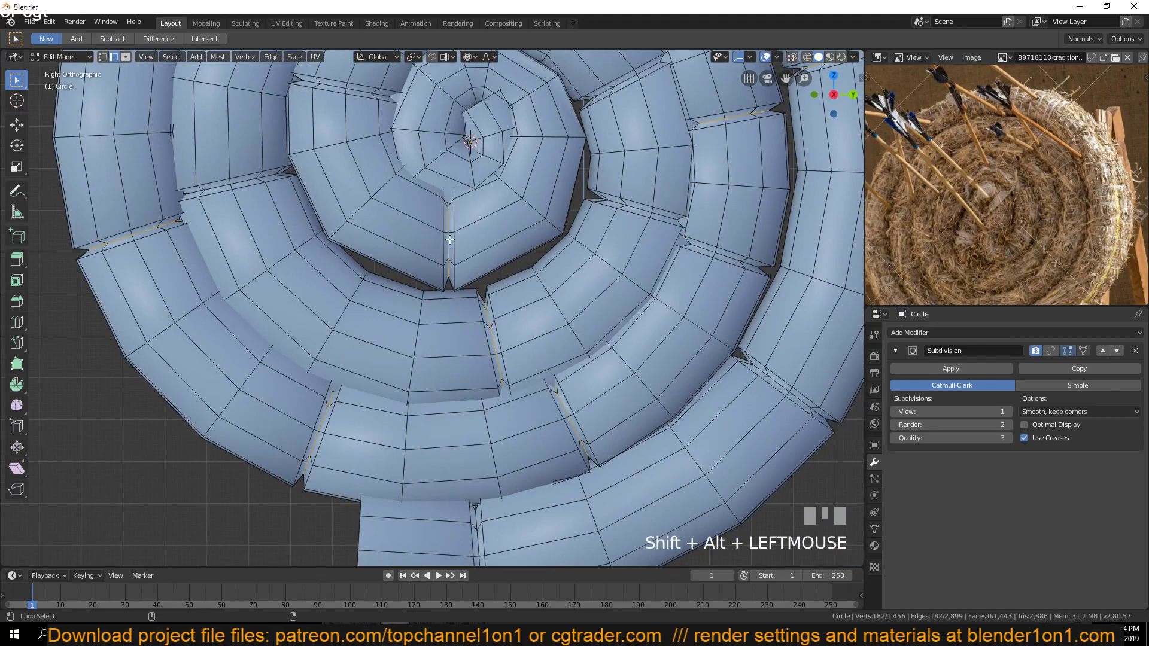
middle_drag(449, 240, 332, 243)
alt+shift+click(328, 244)
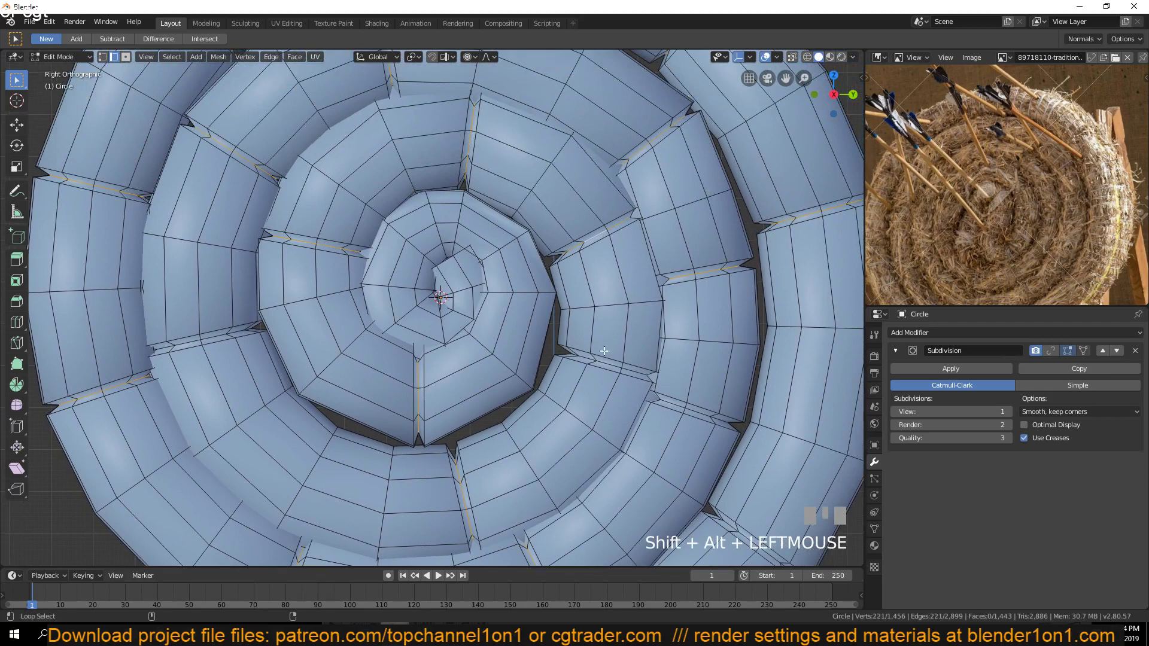
Extend the selection with the groove edge loops on the spiral's lower-right side and next to its outer end
middle_drag(605, 364, 496, 203)
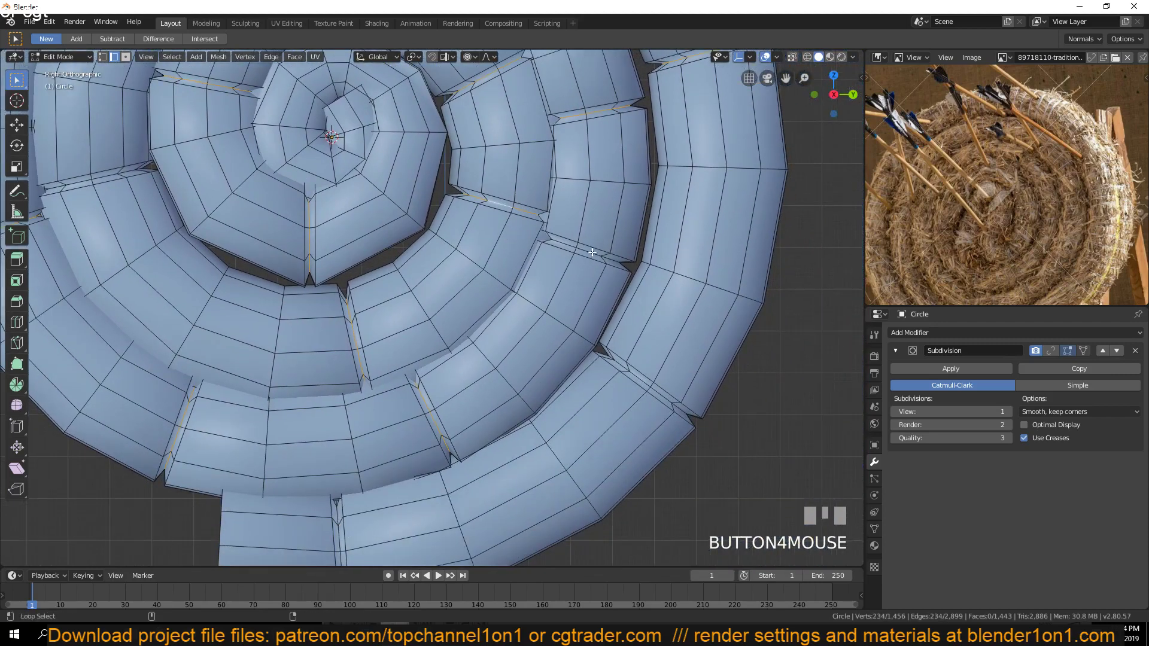
alt+shift+click(641, 391)
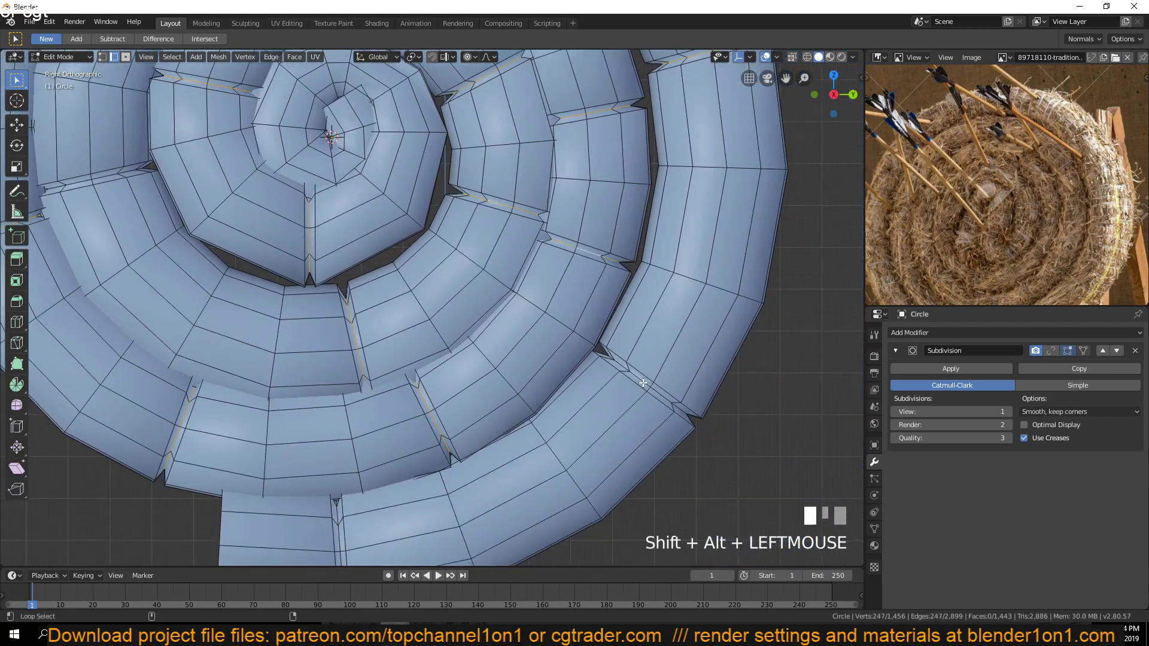
middle_drag(643, 383, 703, 260)
alt+shift+click(398, 422)
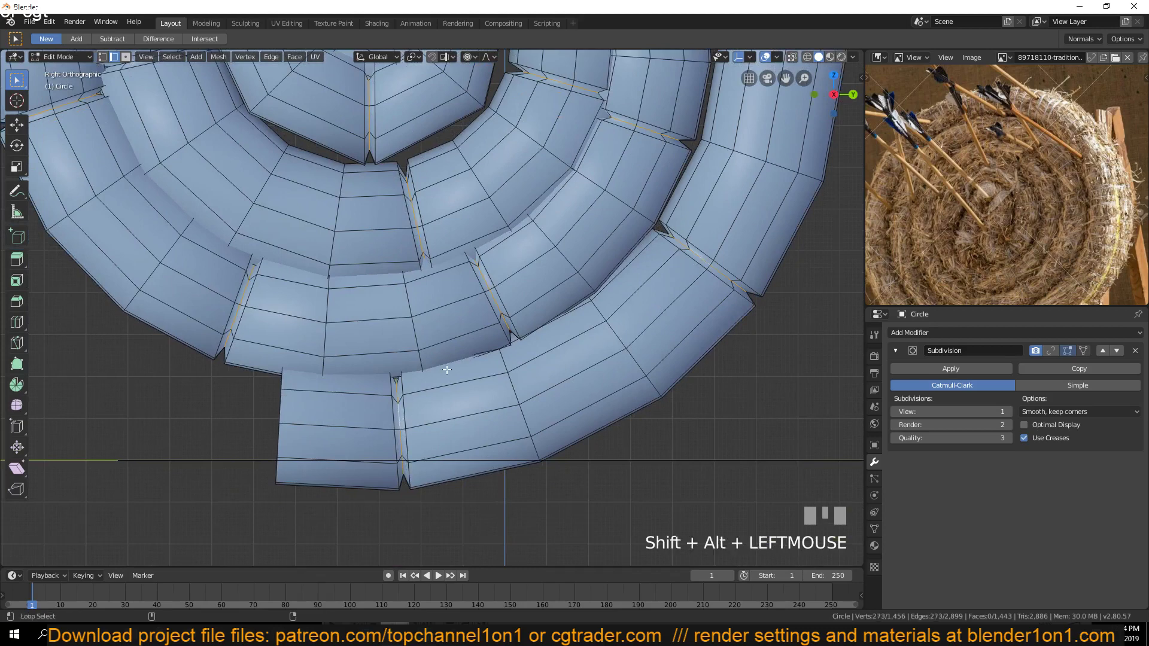
middle_drag(447, 370, 520, 289)
scroll(461, 491, down, 2)
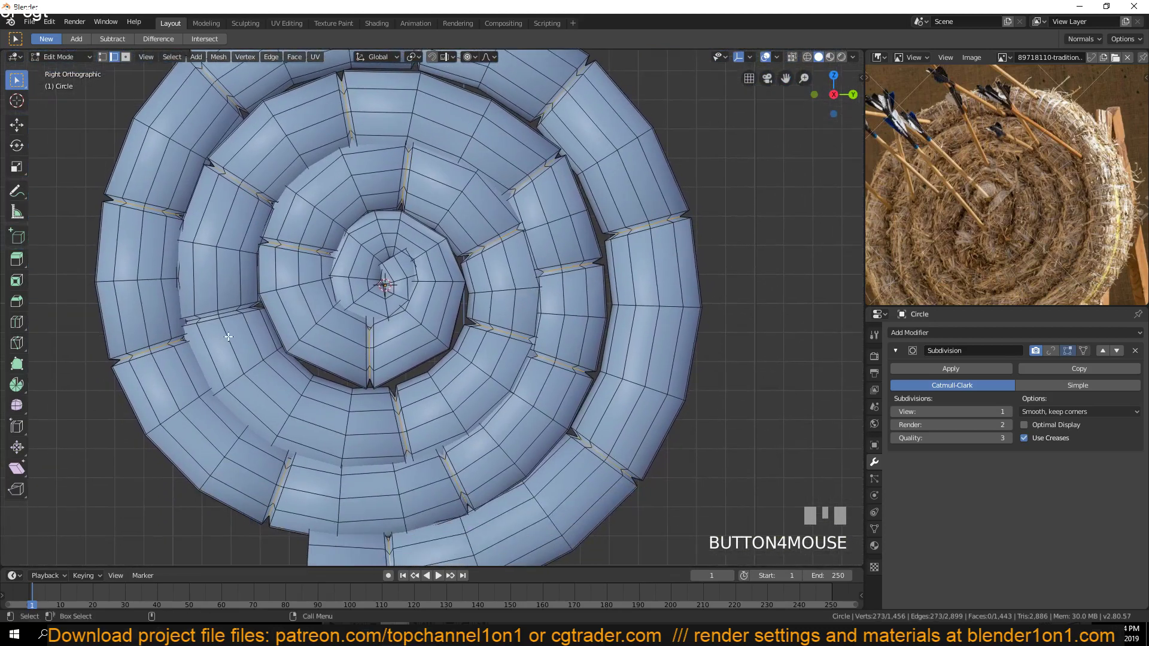
Add the remaining seam edge loop on the coil's left side to the selection and check the coil's shading in Object Mode
alt+shift+click(231, 314)
middle_drag(319, 377, 333, 316)
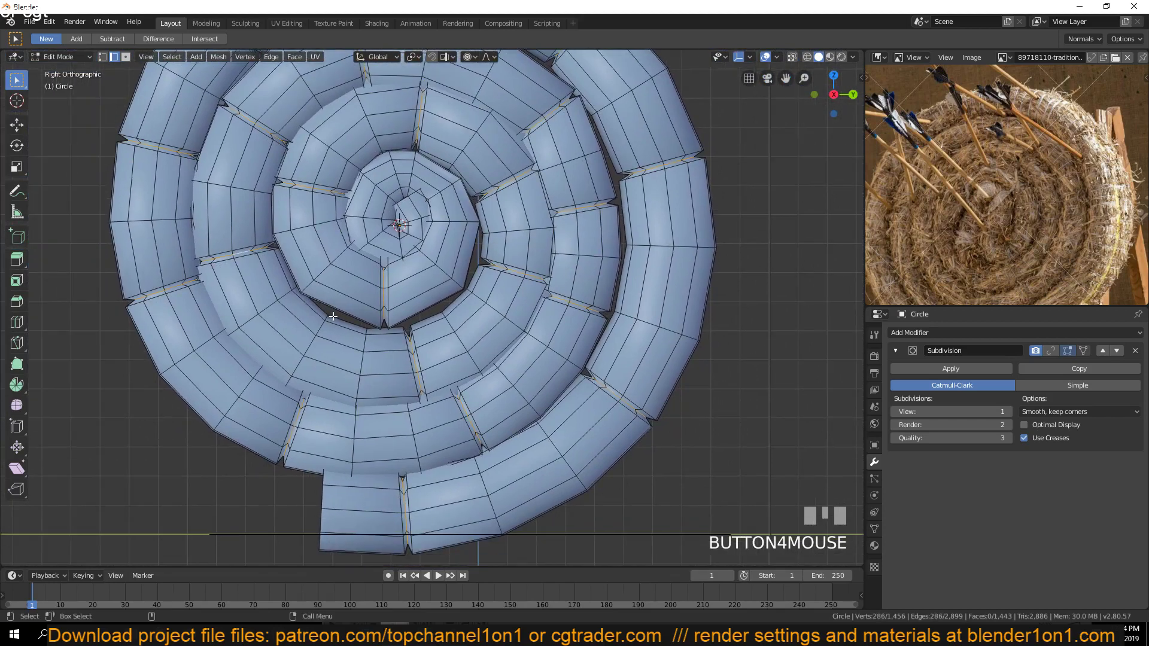
scroll(427, 359, down, 1)
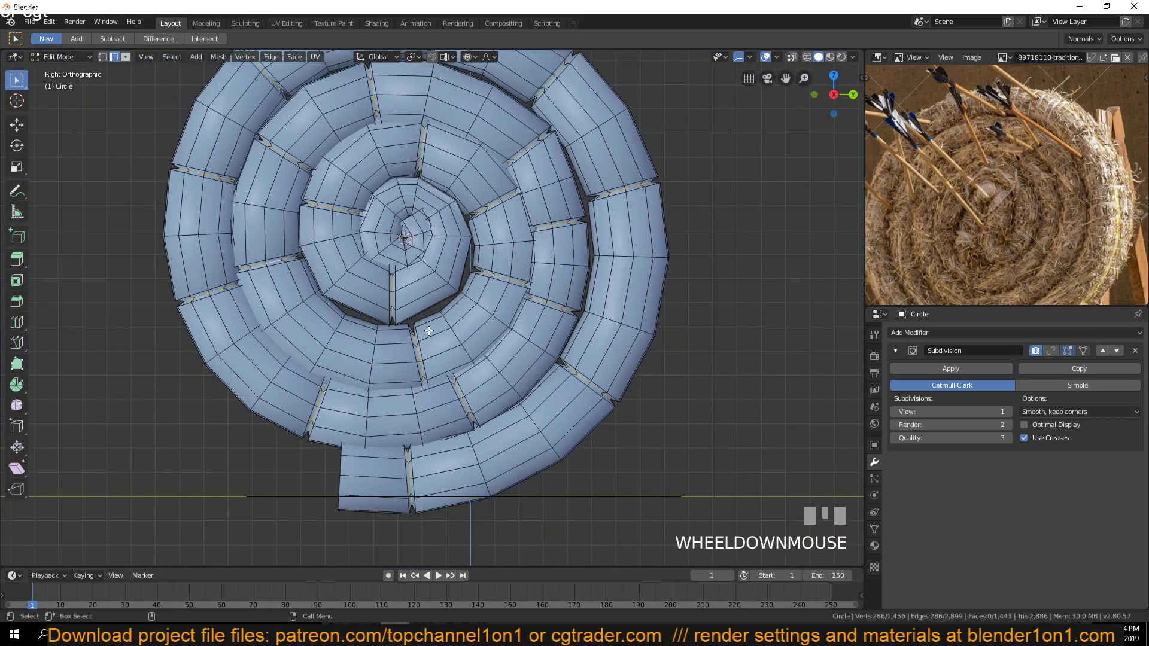
key(Tab)
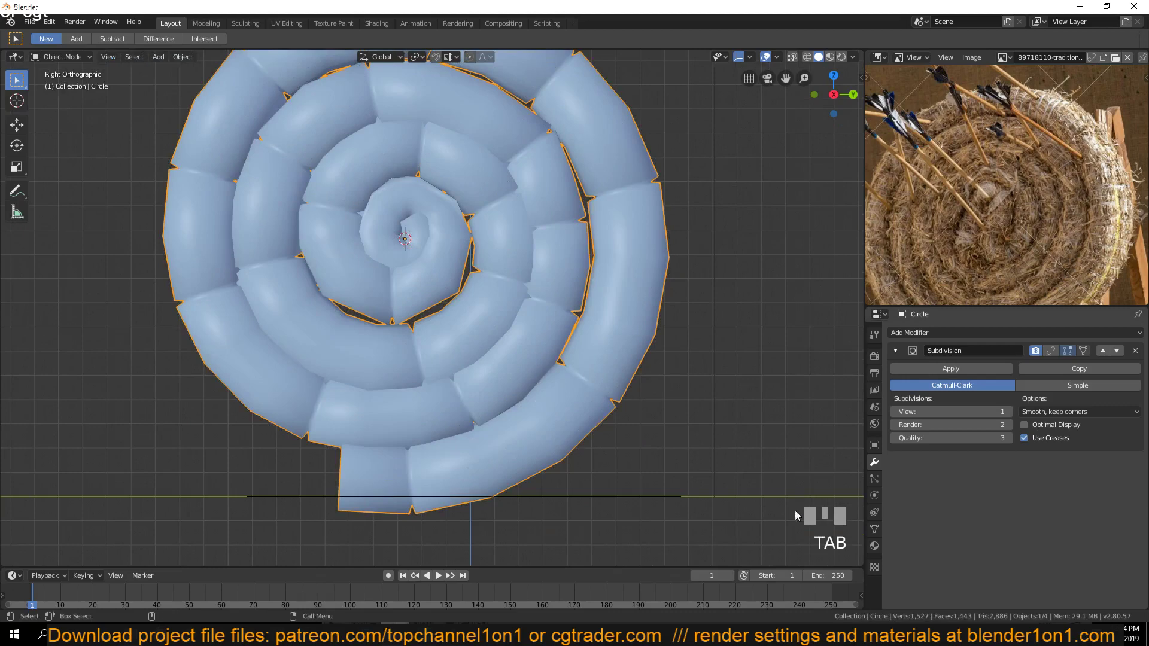
key(Tab)
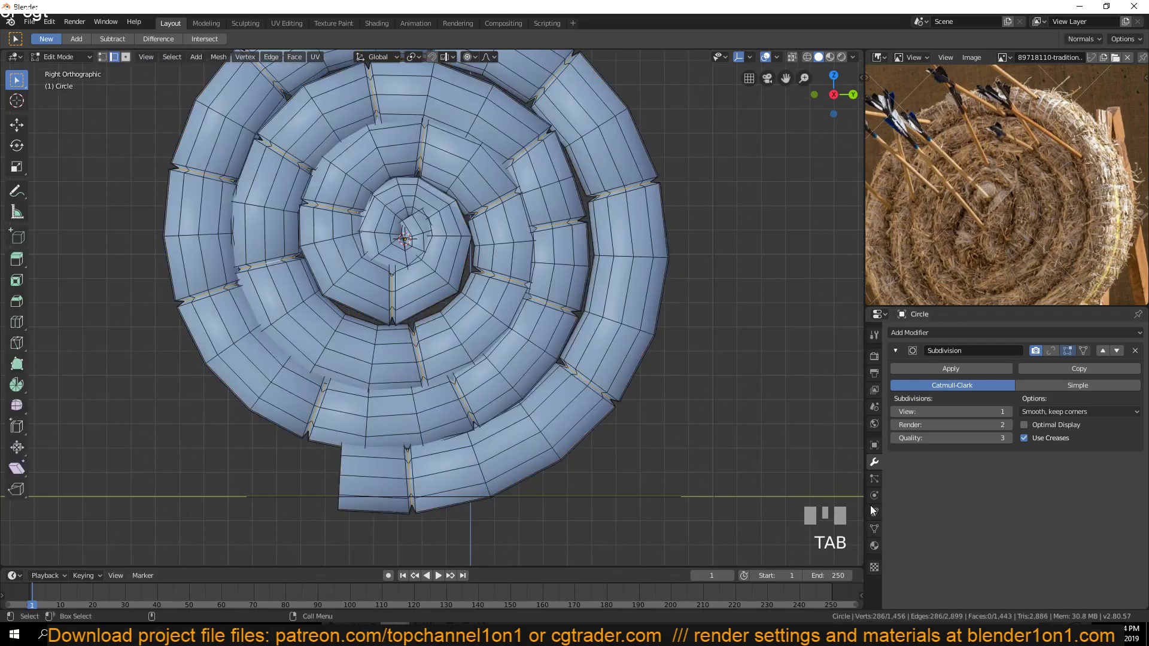
Create a vertex group on the coil mesh and assign the selected seam edge loops to it
click(877, 532)
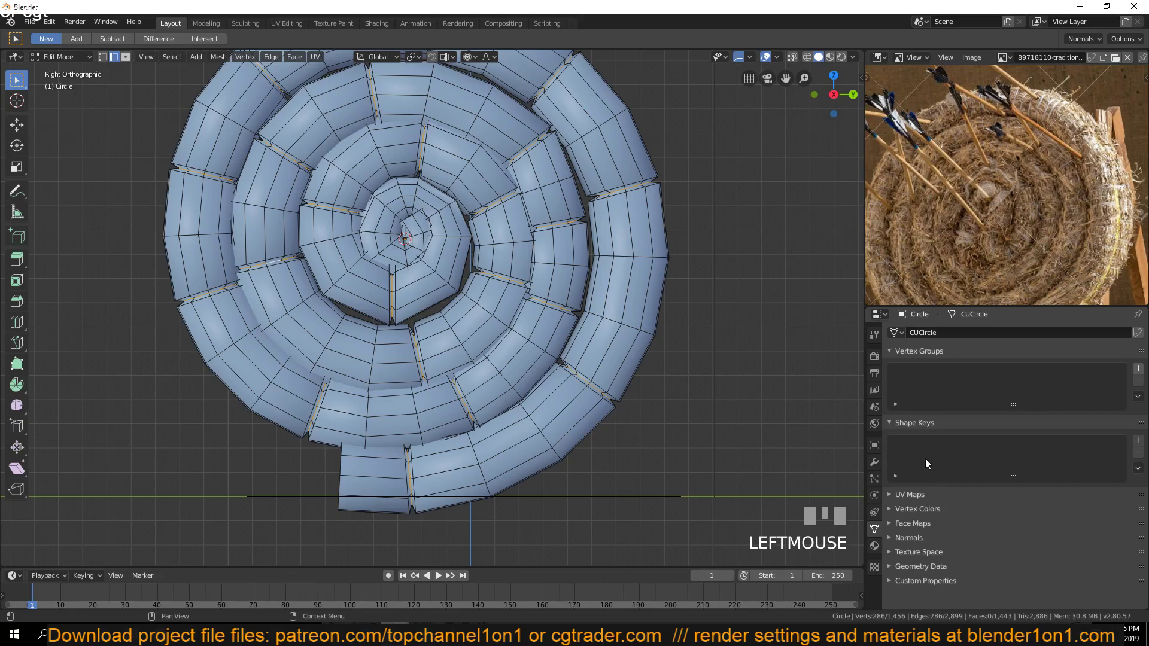
scroll(926, 459, up, 2)
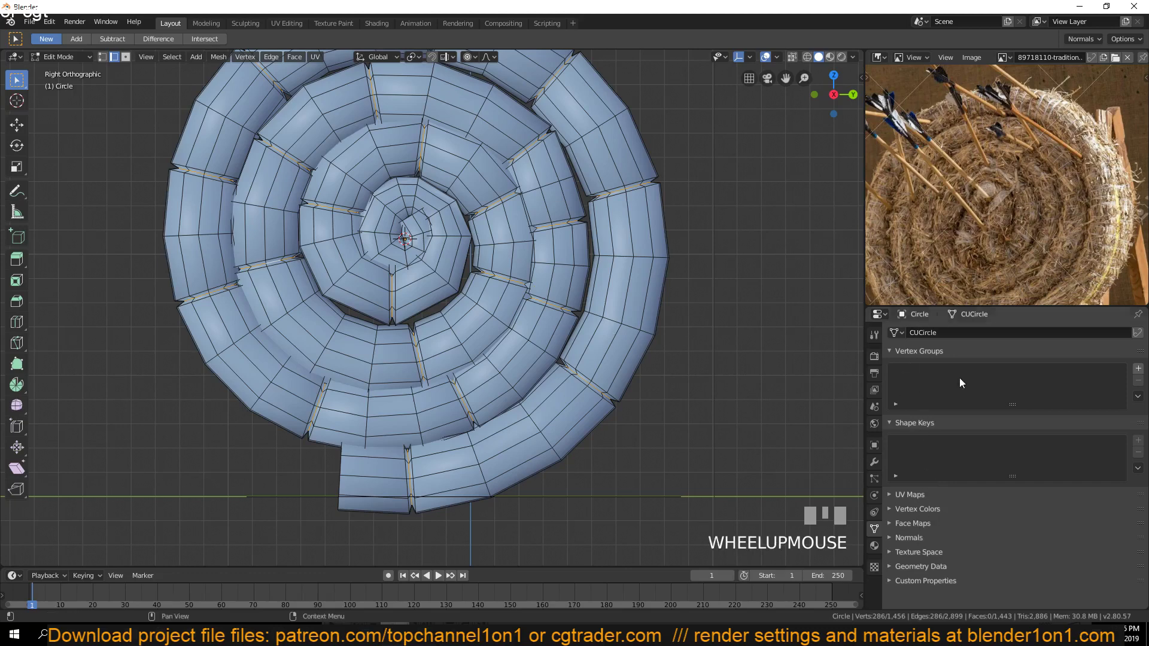
click(1139, 369)
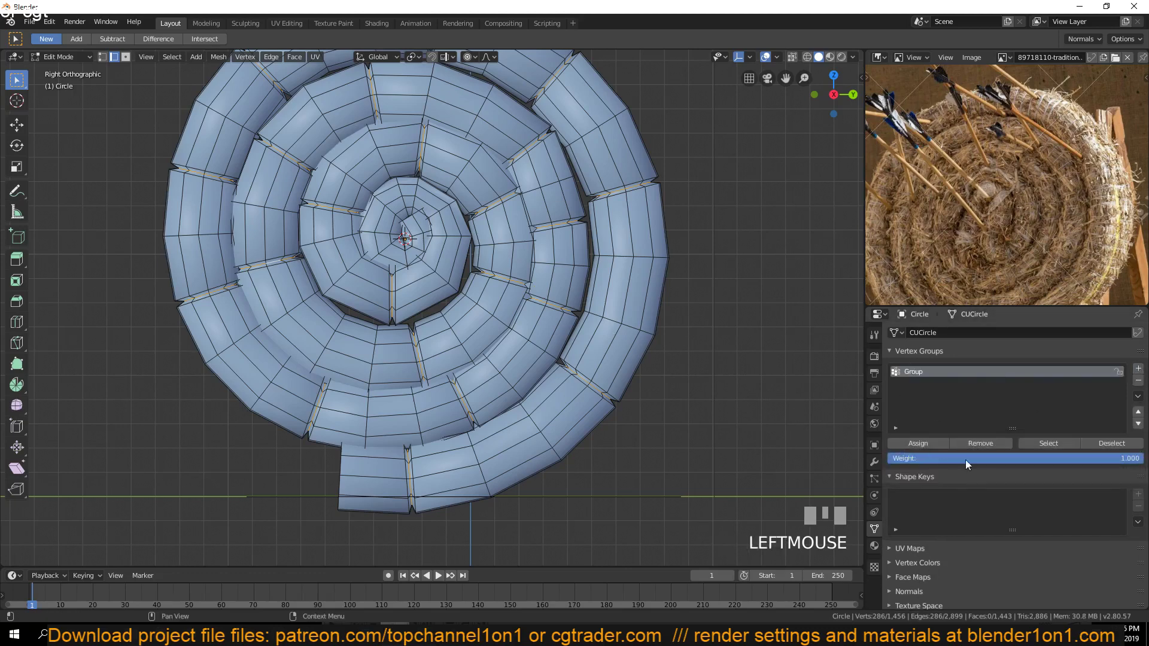
Test the vertex group by clearing the selection, reselecting its seam loops and inspecting them around the coil
key(Tab)
key(Tab)
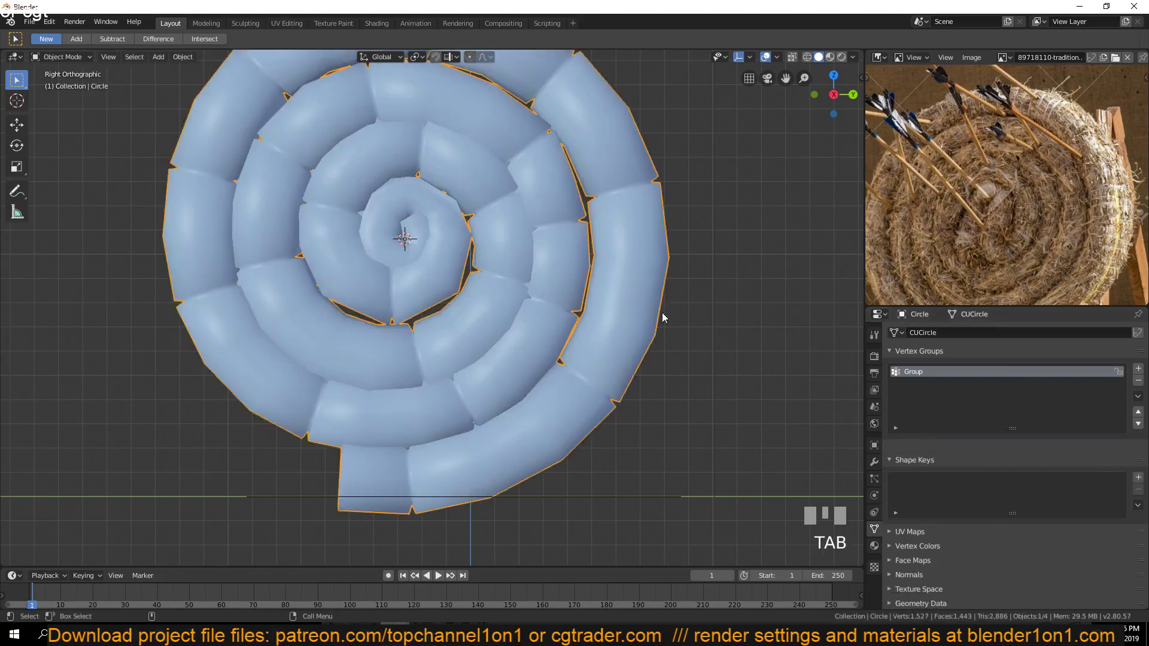
key(a)
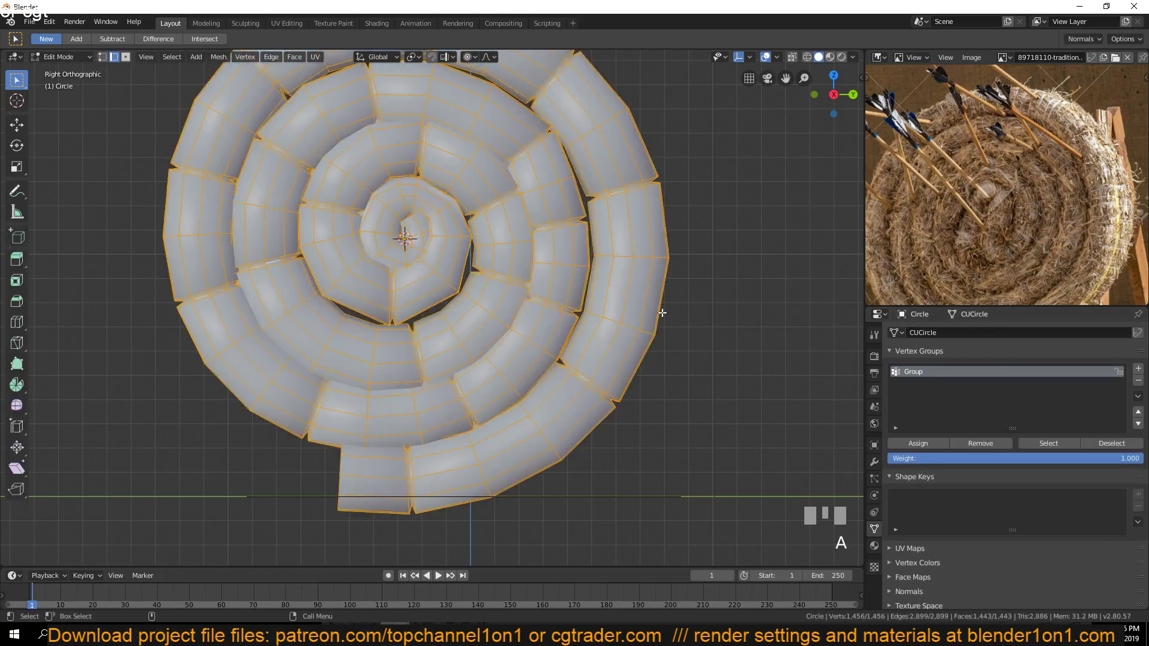
key(alt+a)
click(1051, 444)
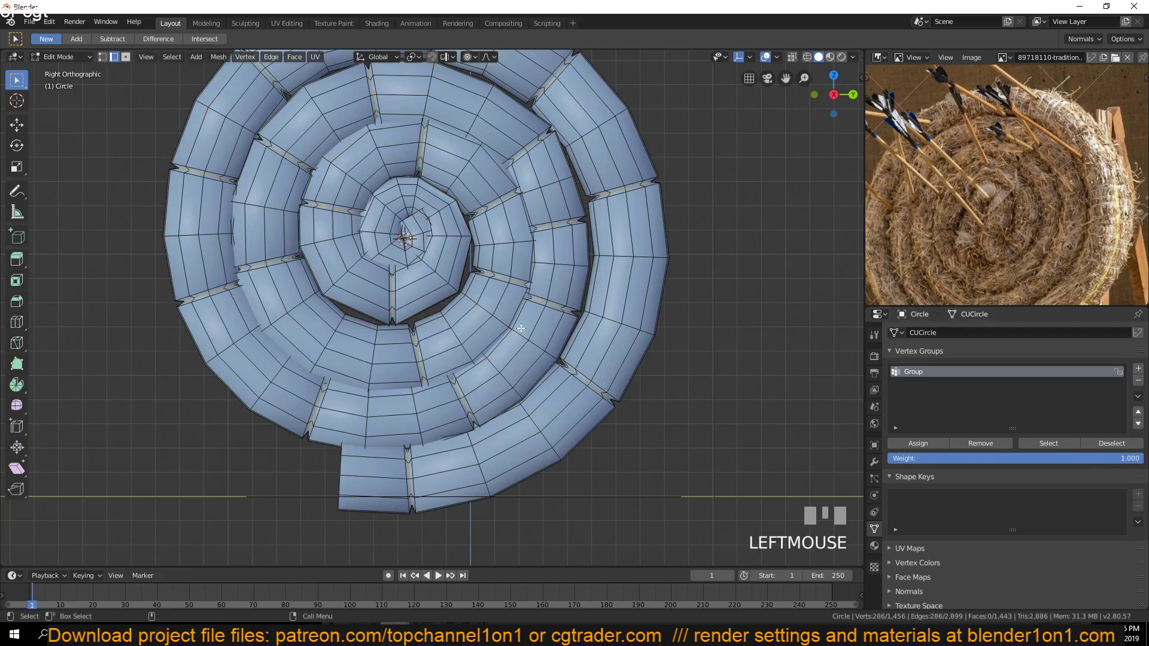
shift+middle_drag(520, 328, 496, 422)
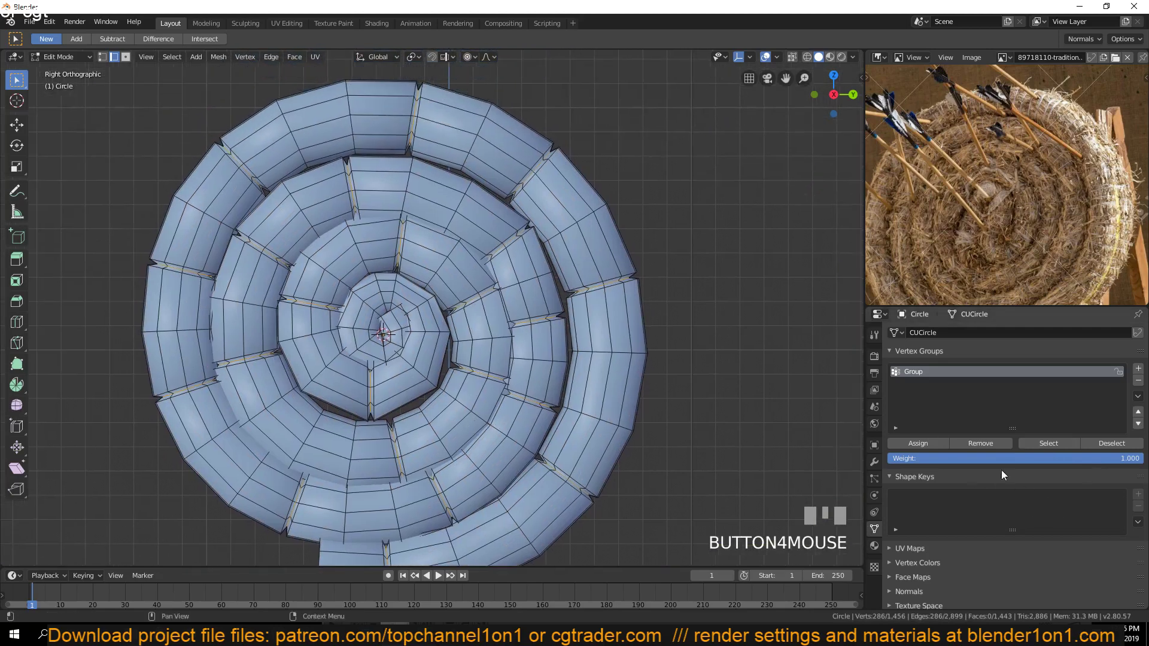
shift+middle_drag(396, 342, 385, 311)
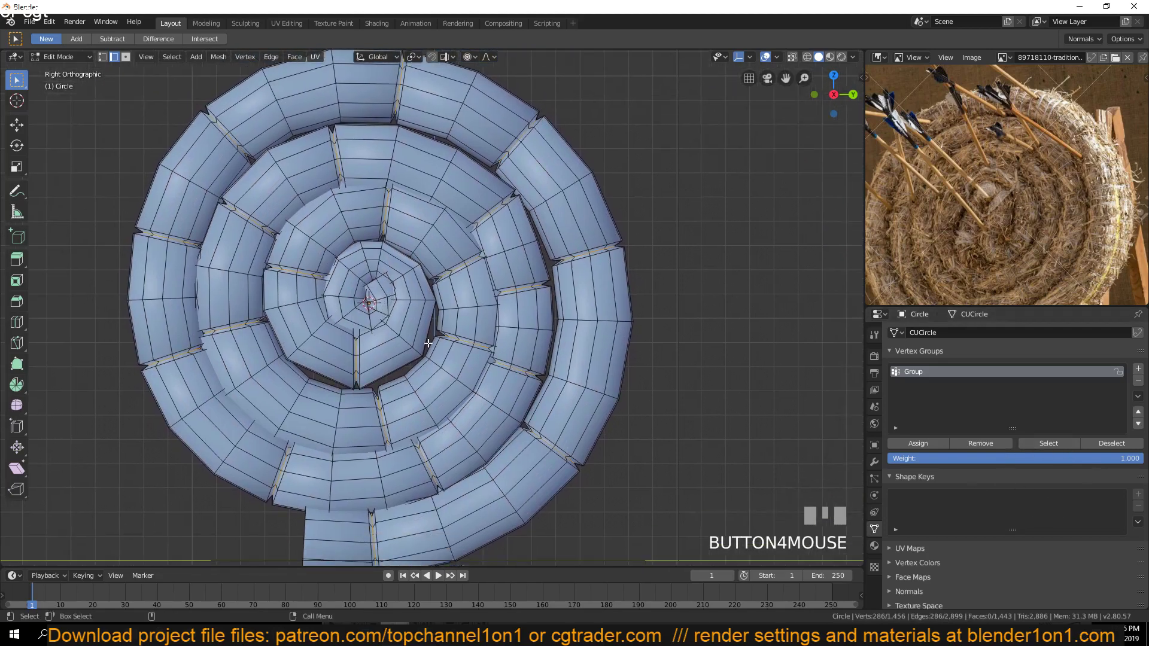
scroll(428, 343, up, 2)
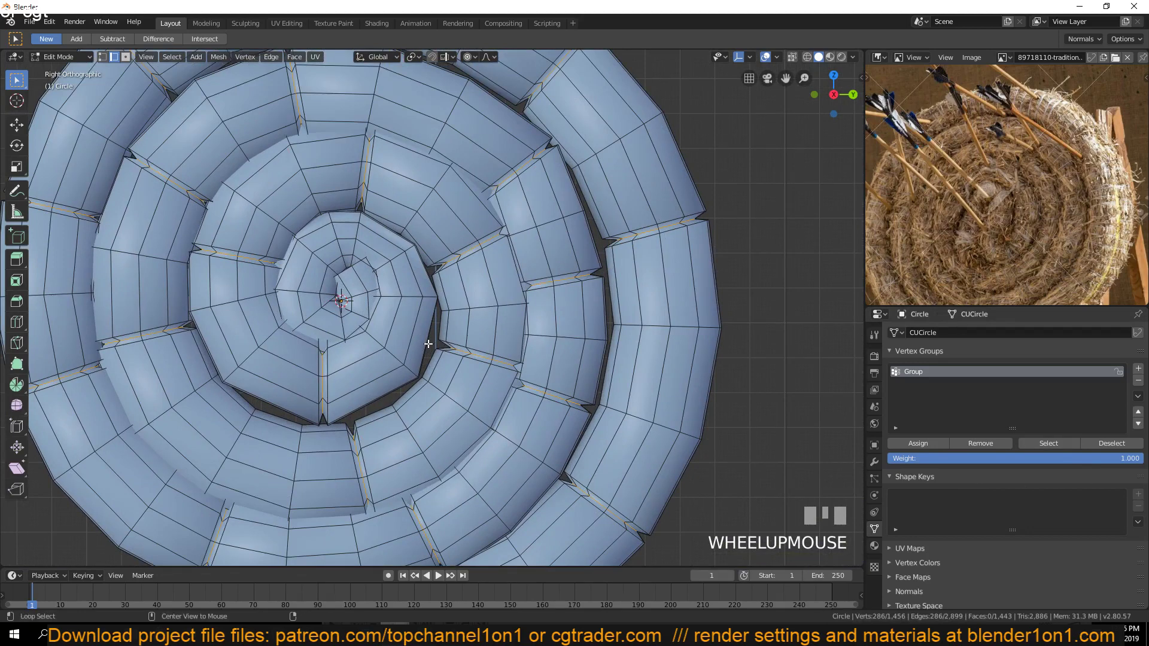
Deselect all edges, view the coil in Object Mode, and select the vertex group's seam loops again
key(alt+a)
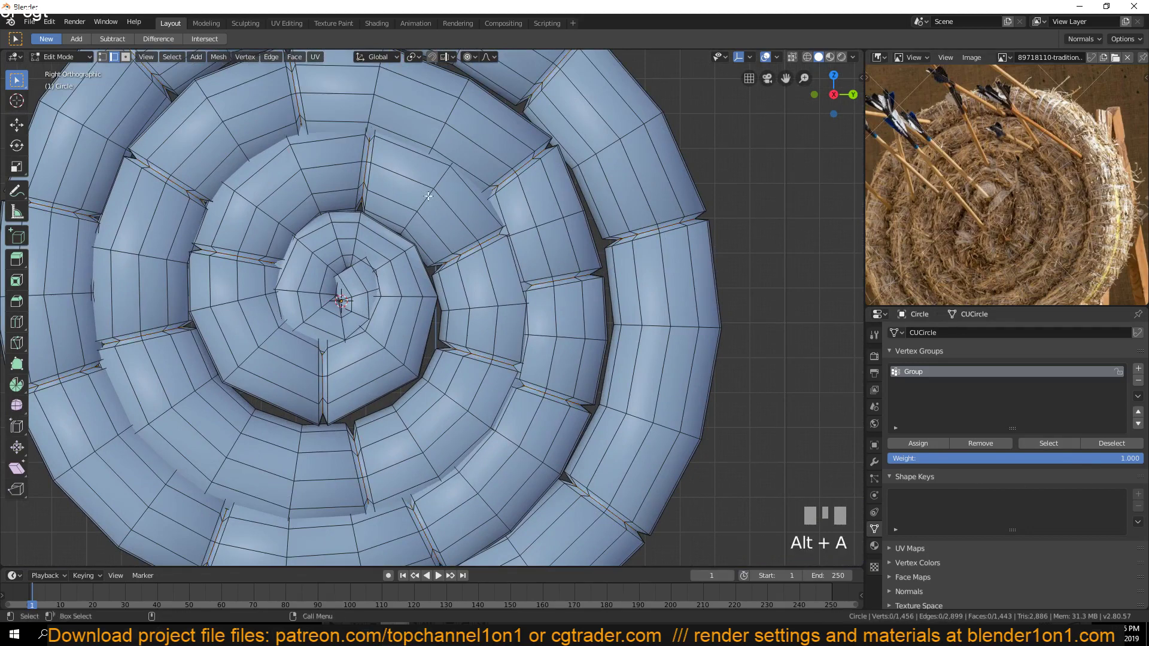
scroll(416, 304, down, 3)
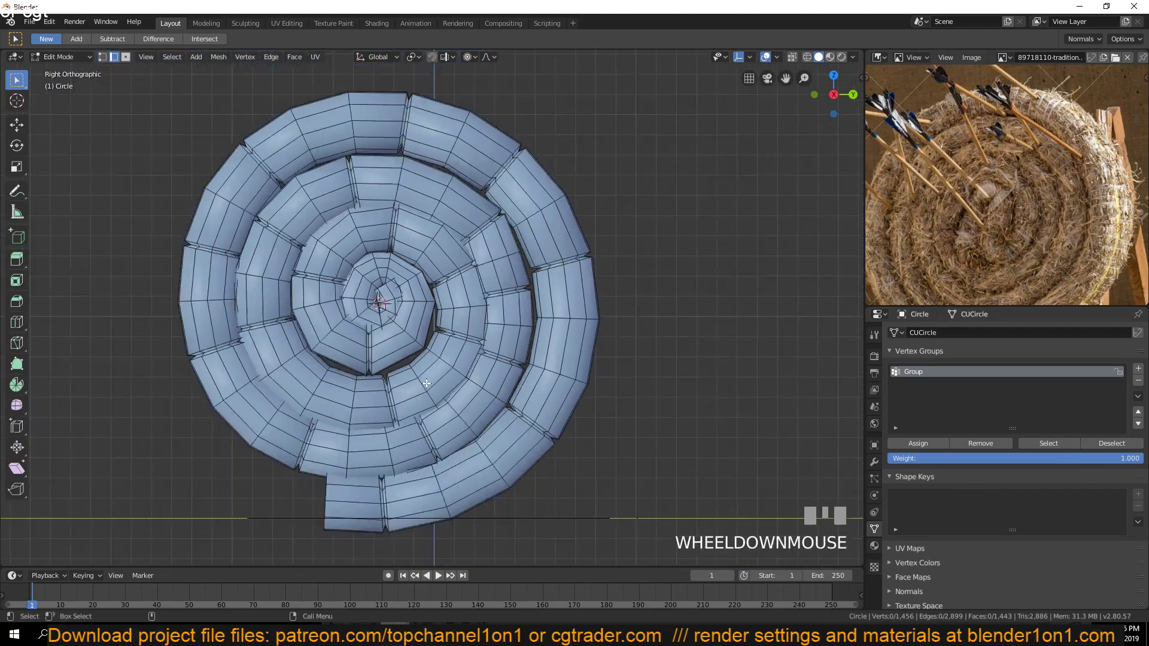
key(Tab)
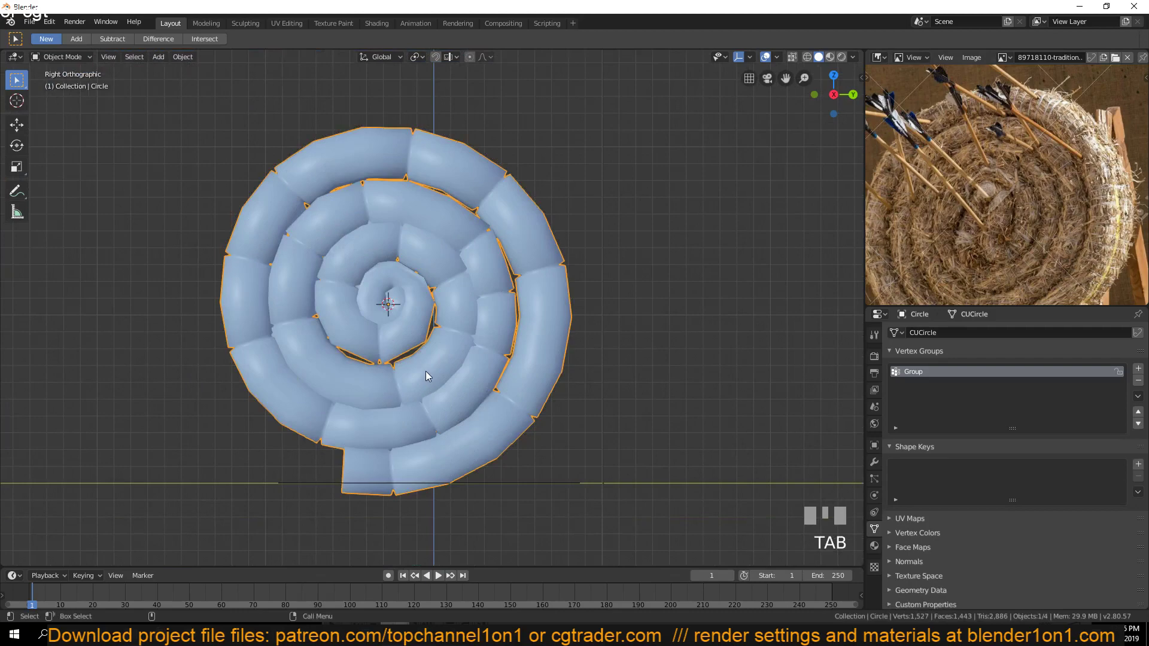
key(Tab)
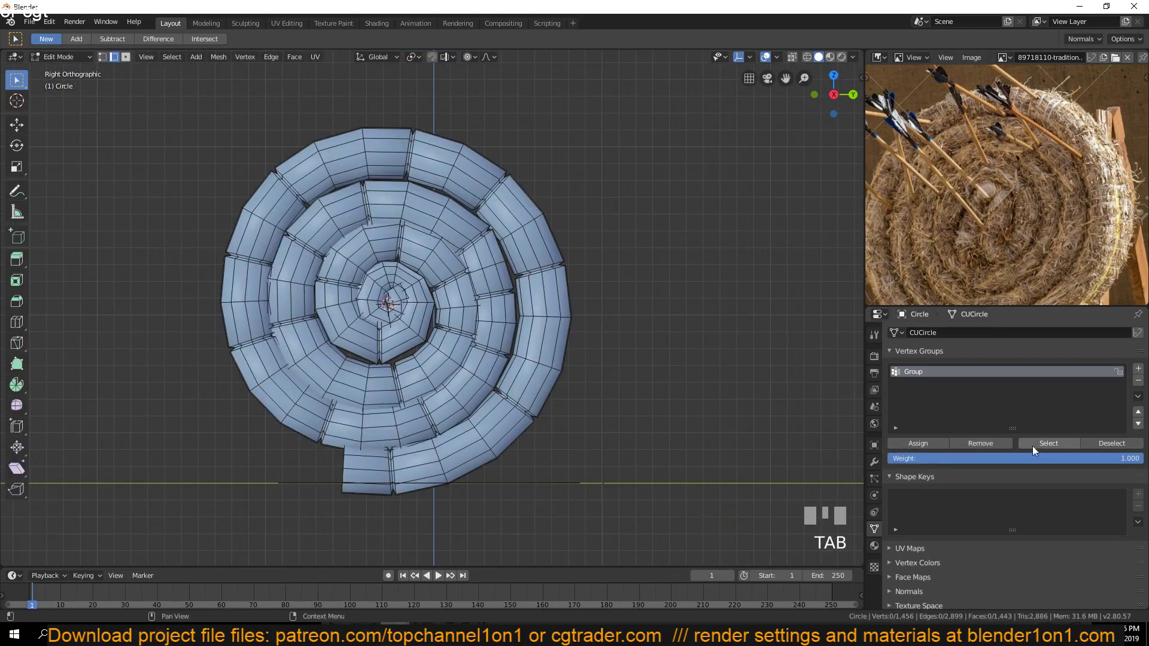
click(1049, 443)
shift+middle_drag(476, 397, 462, 404)
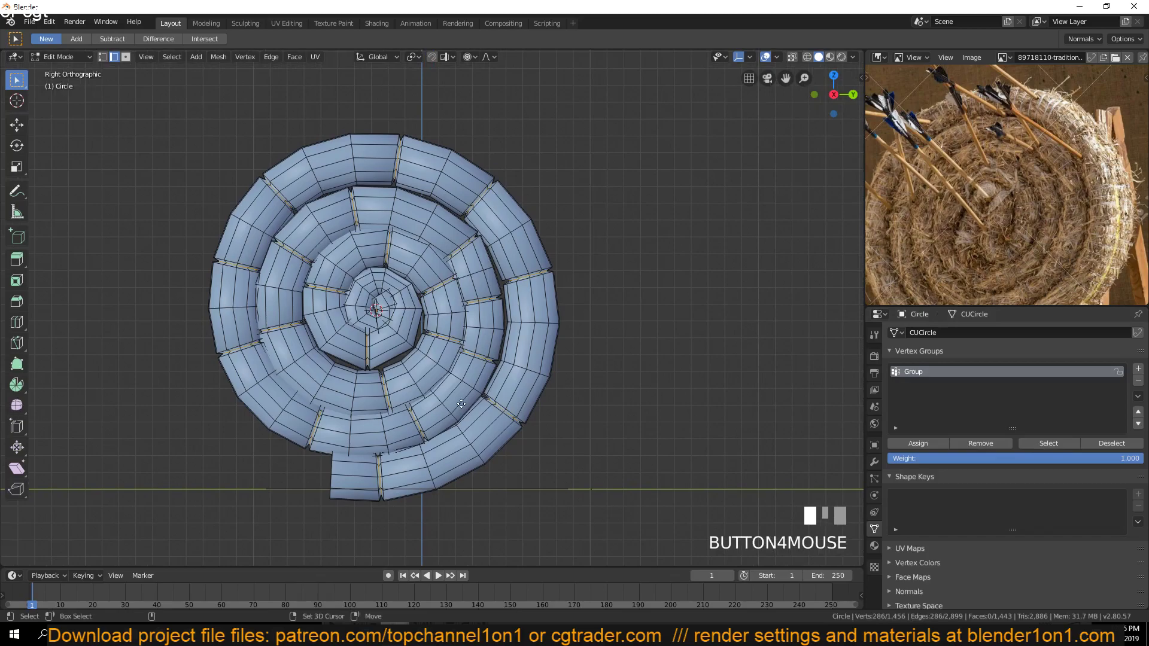
right_click(461, 404)
key(g)
key(ctrl+z)
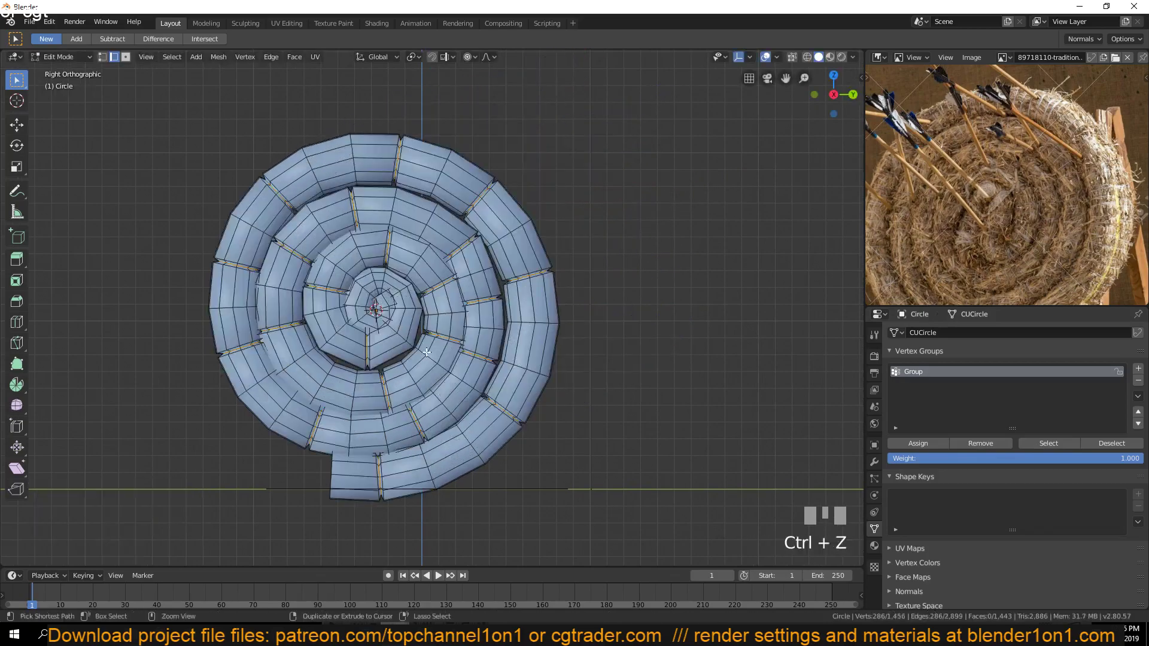
key(g)
right_click(410, 357)
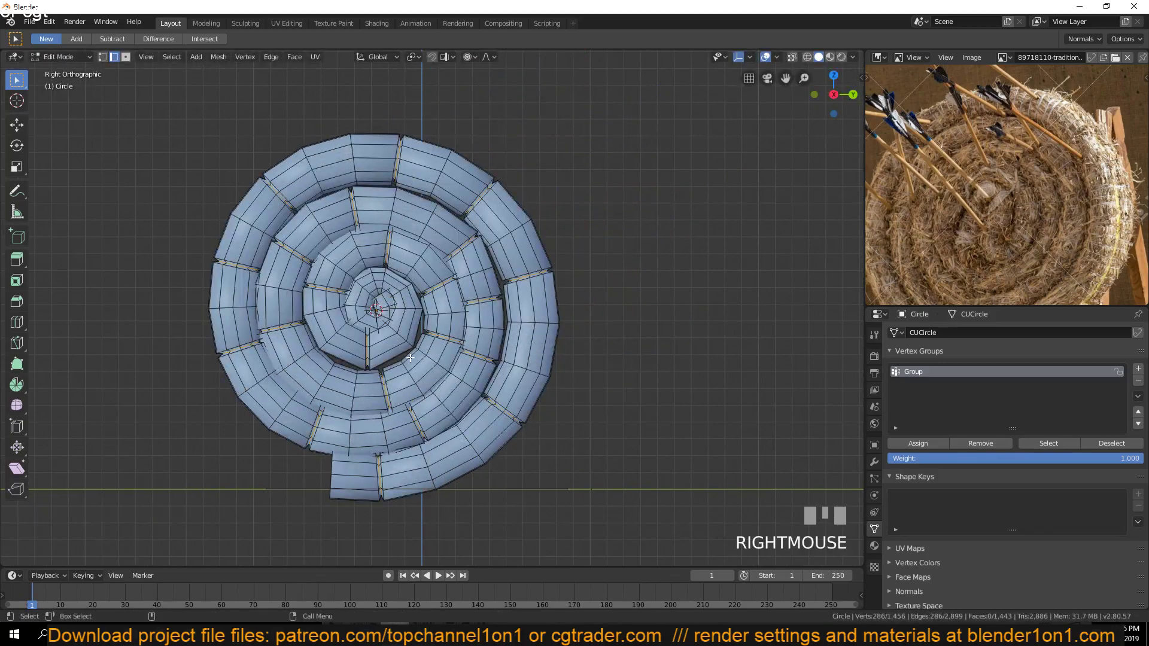
key(g)
right_click(498, 363)
key(ctrl+z)
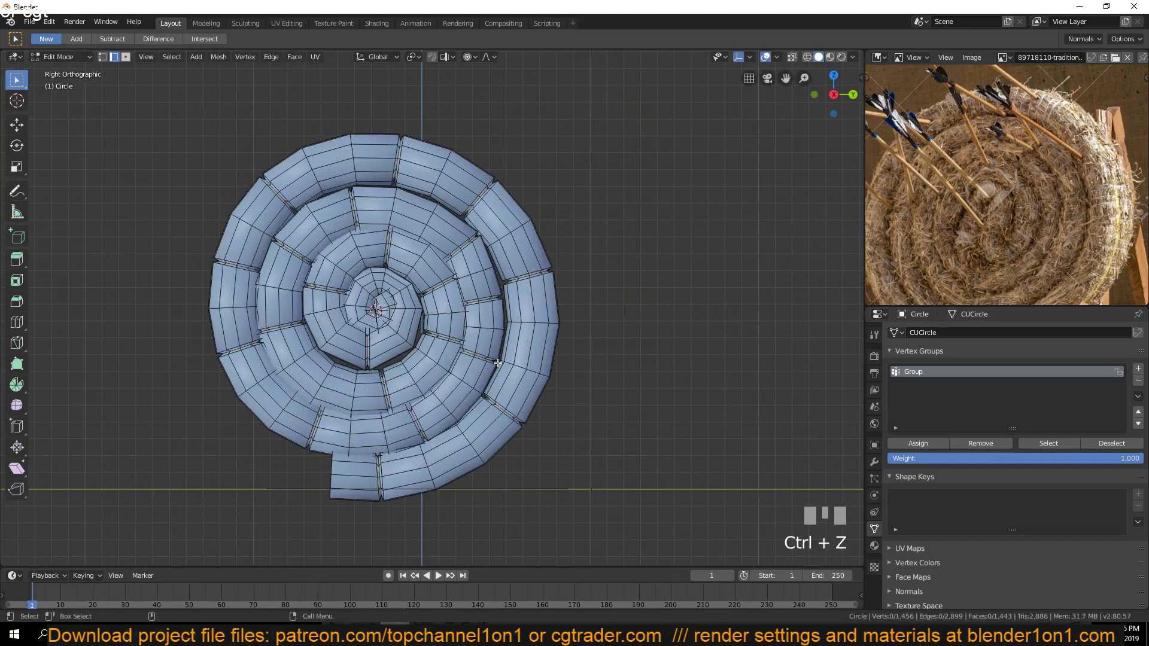
Select the vertex group's seam loops, duplicate them in place and separate the copy into its own object
click(1048, 443)
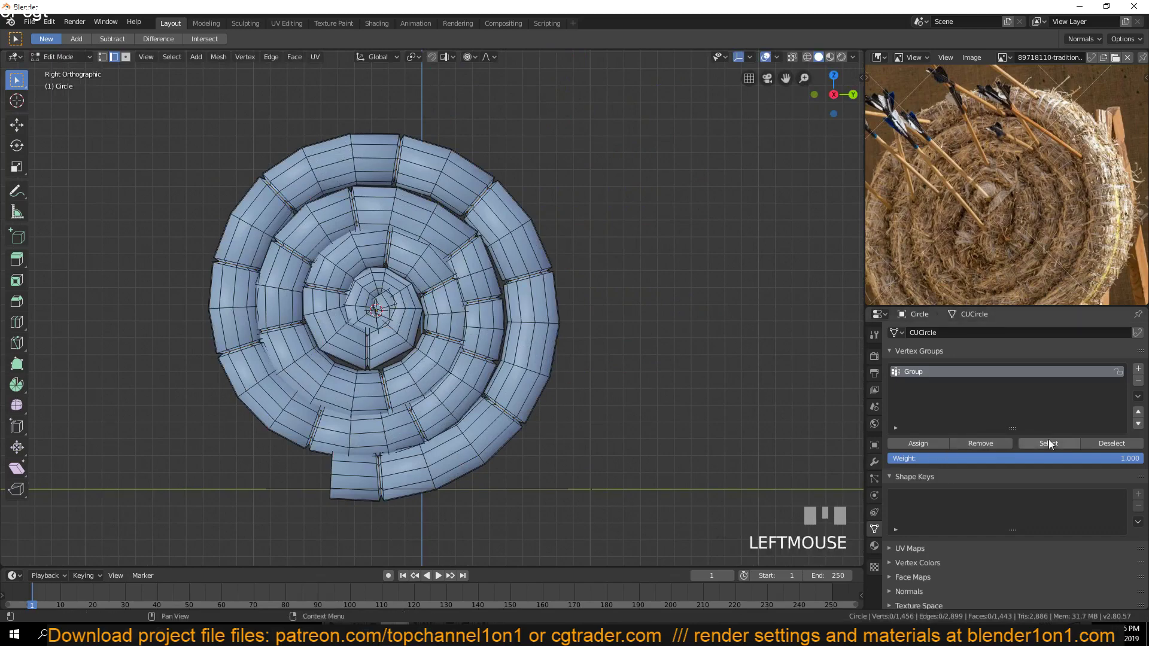
key(g)
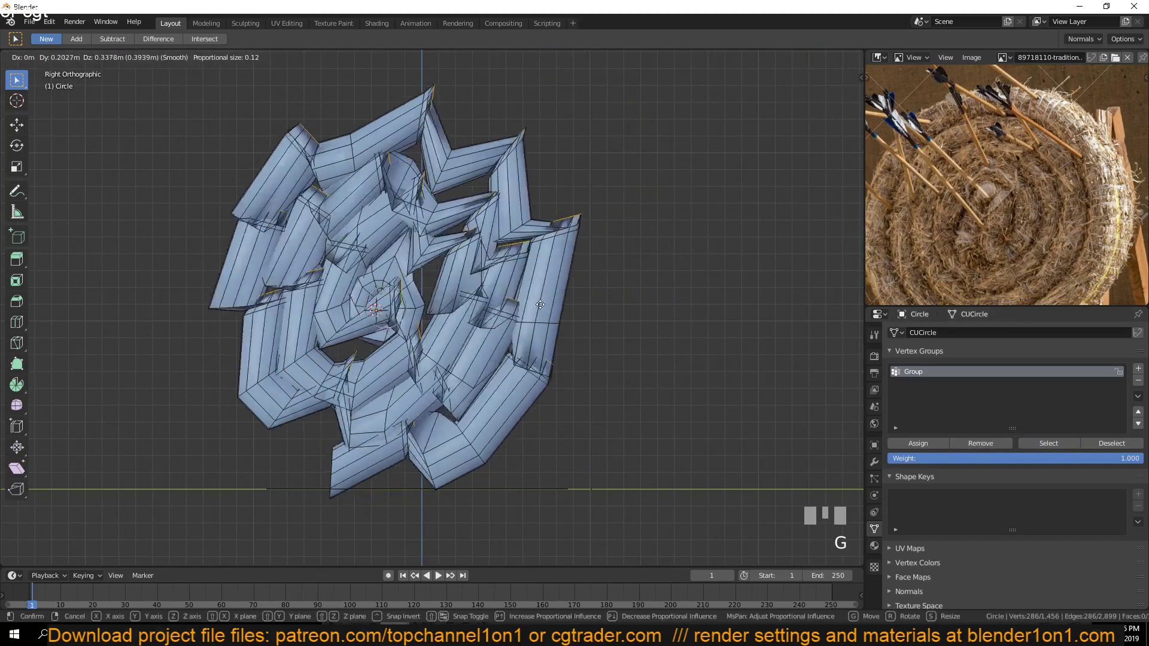
right_click(479, 332)
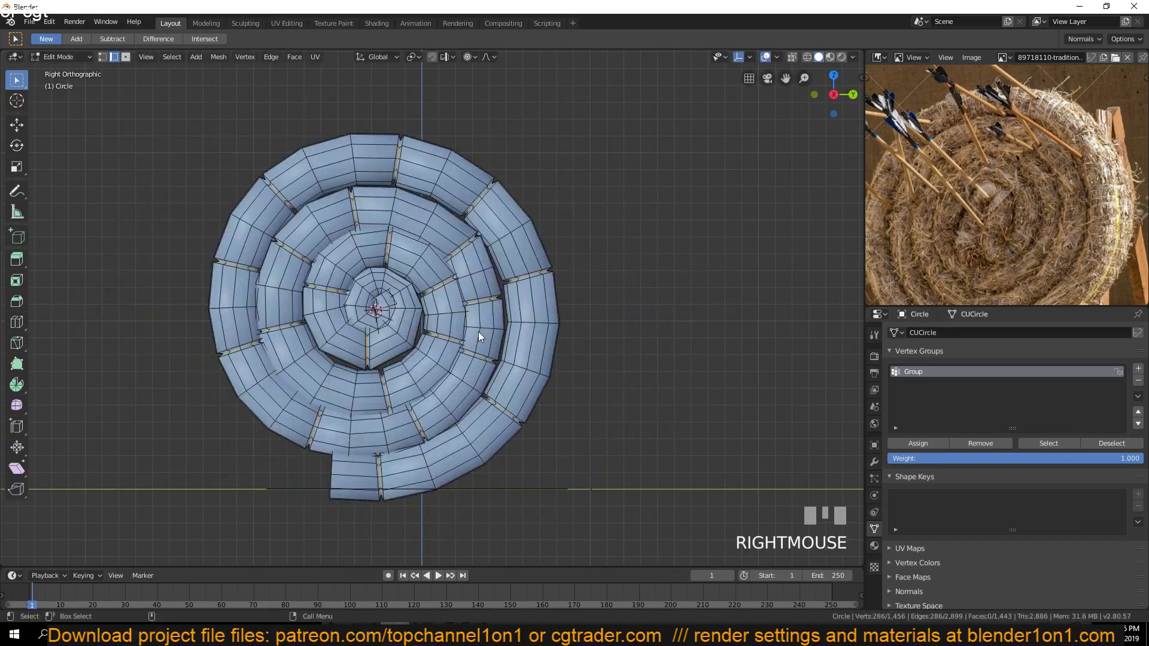
key(shift+d)
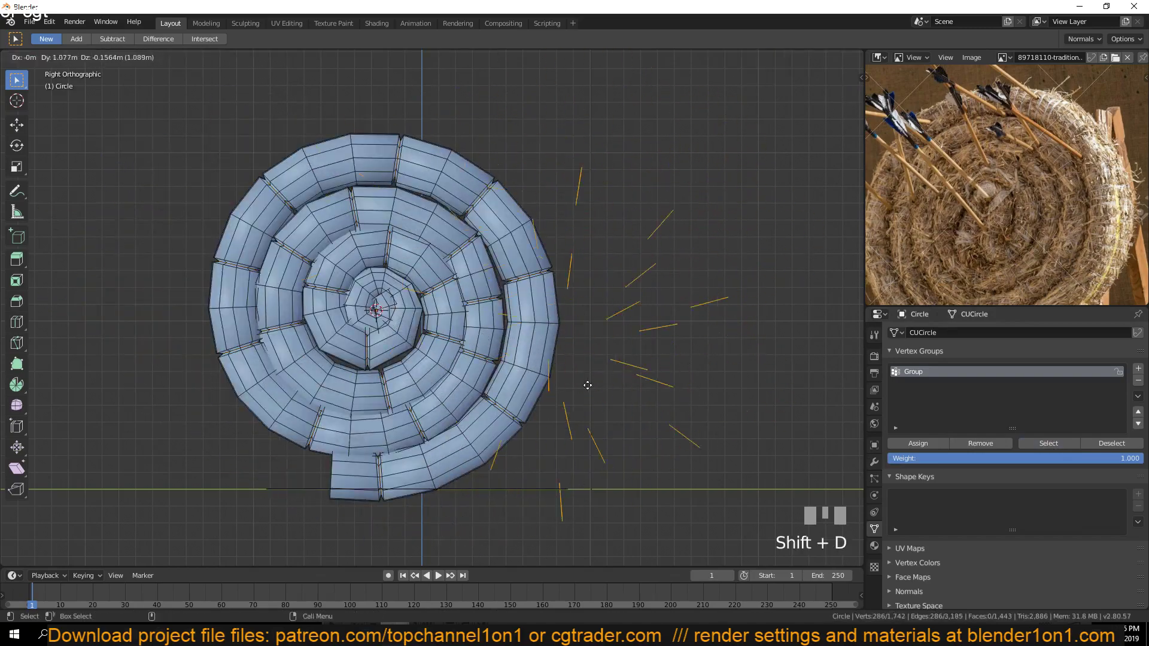
right_click(469, 333)
key(p)
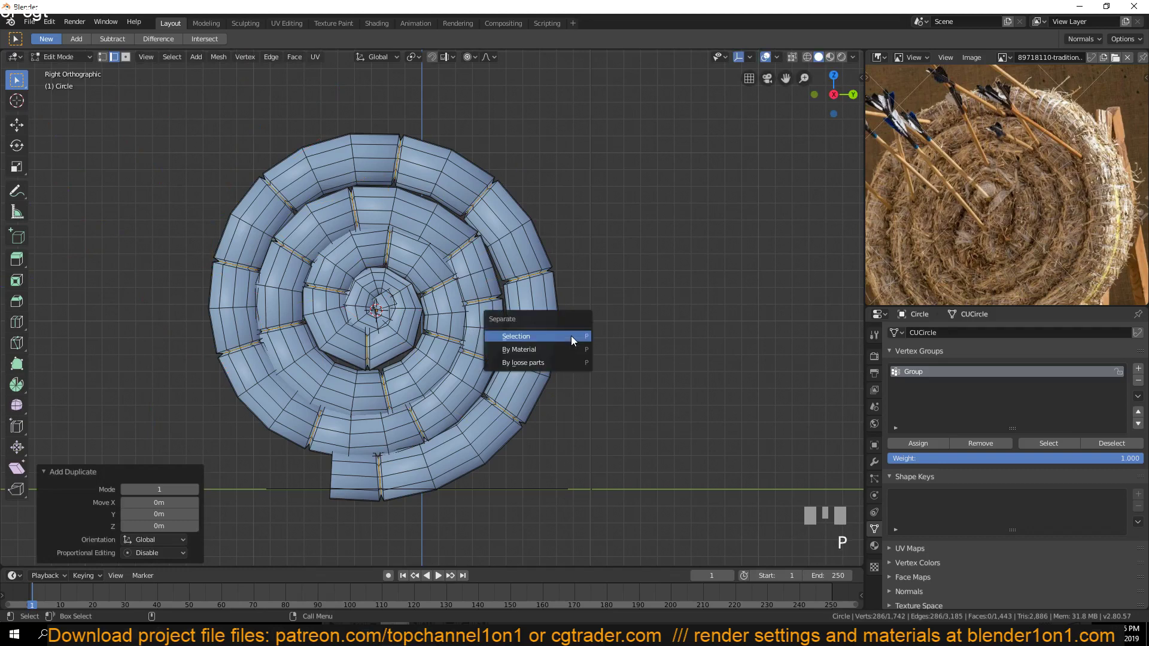
click(571, 336)
key(Tab)
click(541, 297)
key(h)
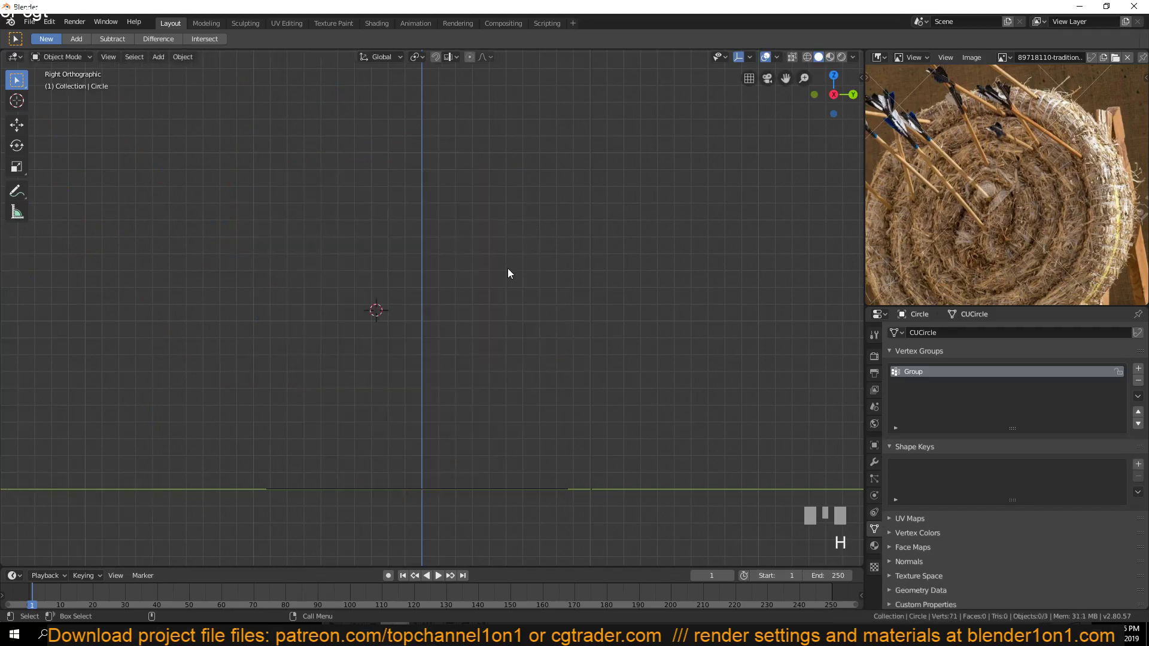
key(ctrl+z)
click(486, 306)
key(h)
key(ctrl+z)
key(g)
click(450, 307)
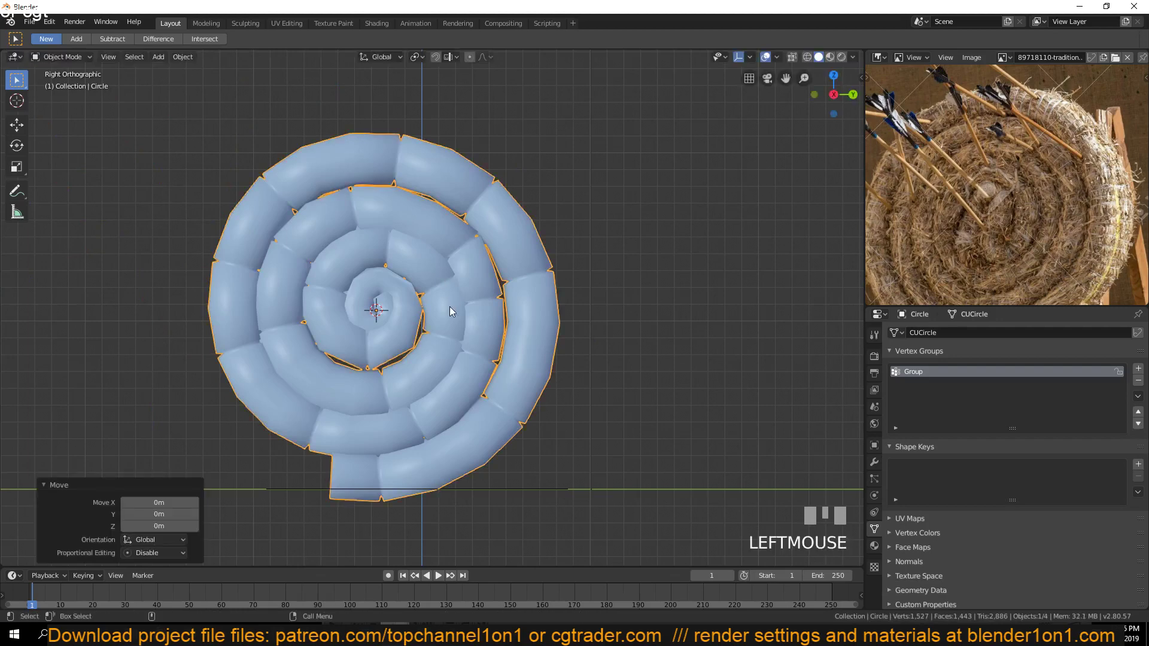
key(g)
right_click(666, 316)
Switch the viewport to wireframe display, hide the coil and unhide all objects again
key(z)
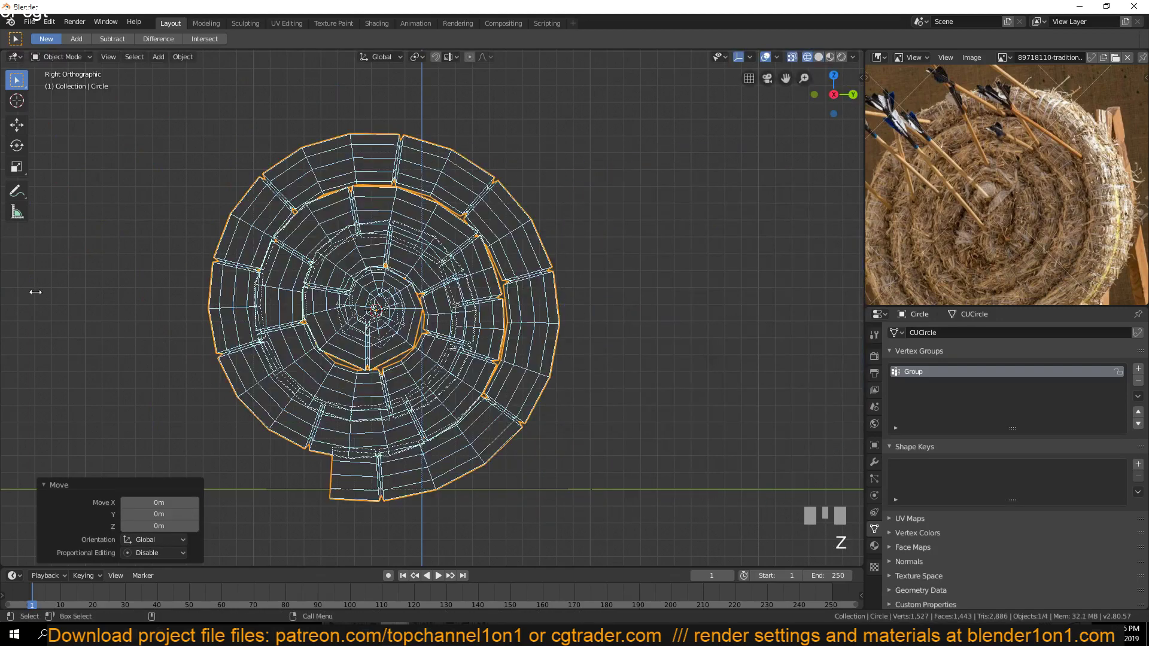
key(h)
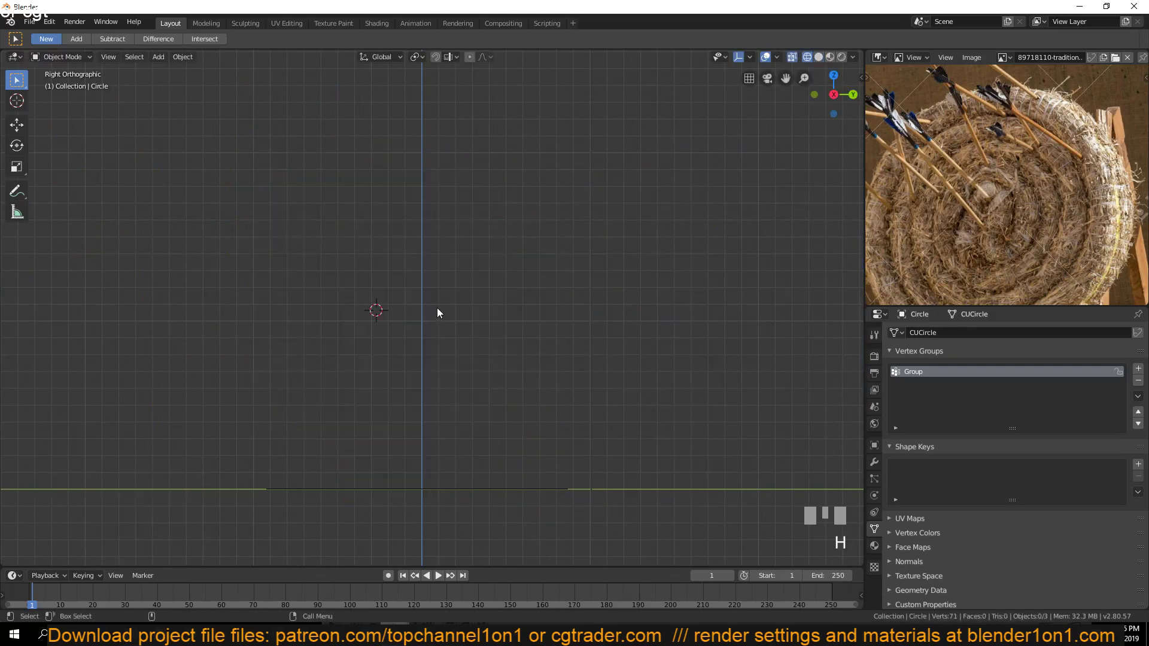
key(alt+g)
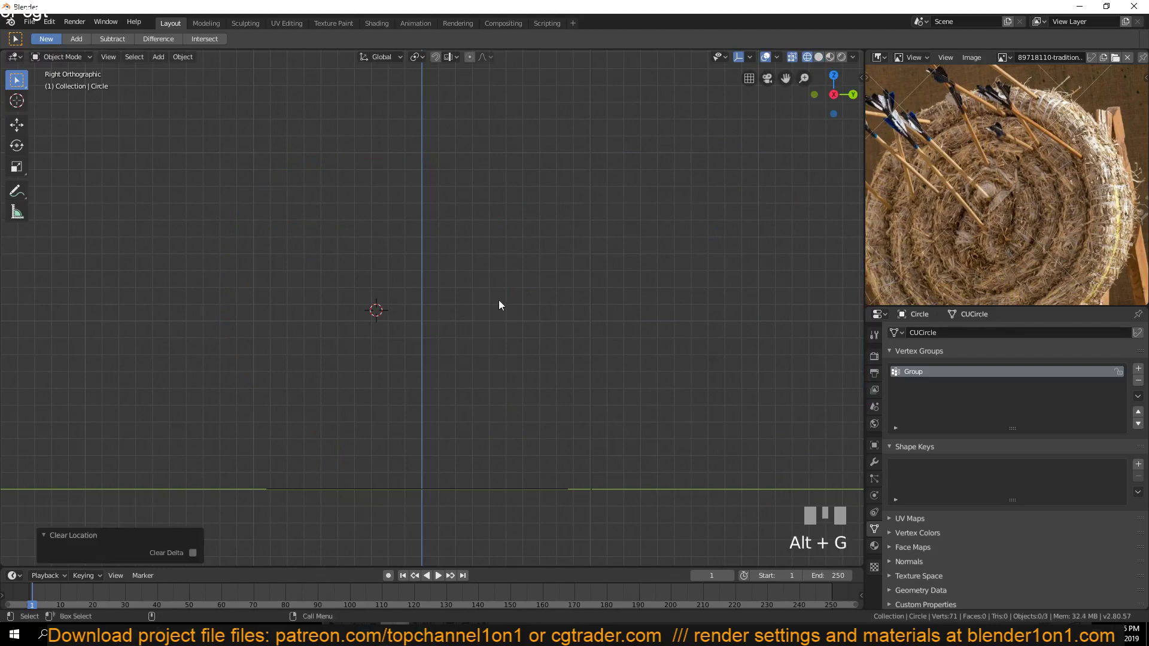
key(grave)
middle_drag(498, 300, 408, 330)
scroll(408, 330, down, 3)
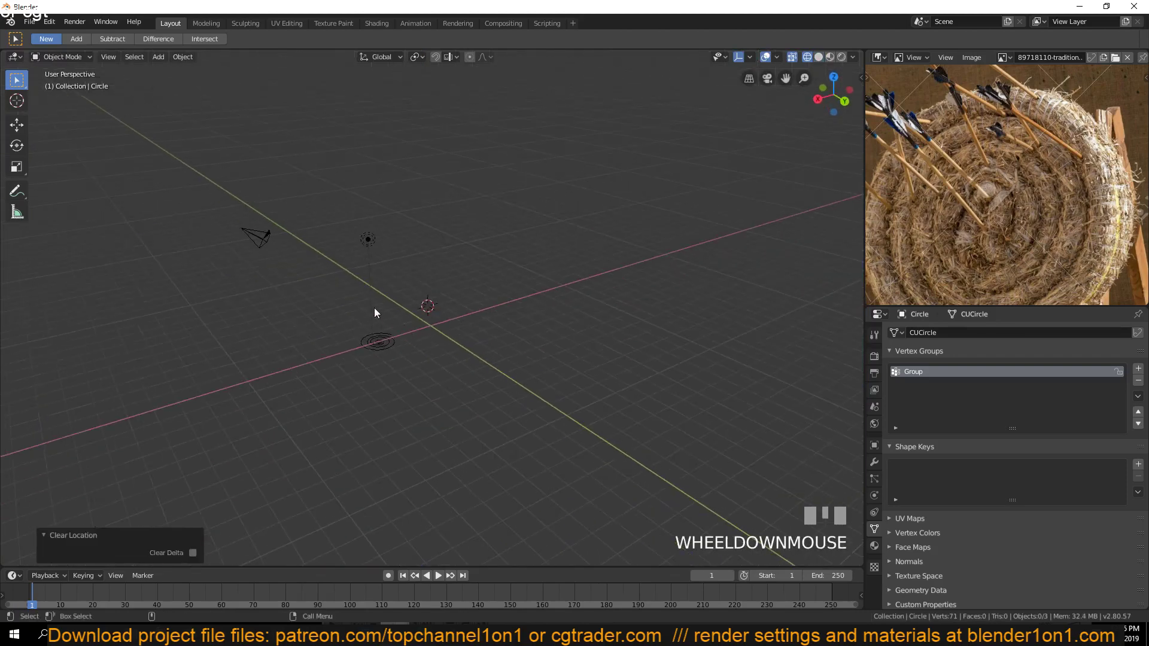
key(alt+h)
Hide the coil in the right side view and select the separated seam loops object
click(416, 302)
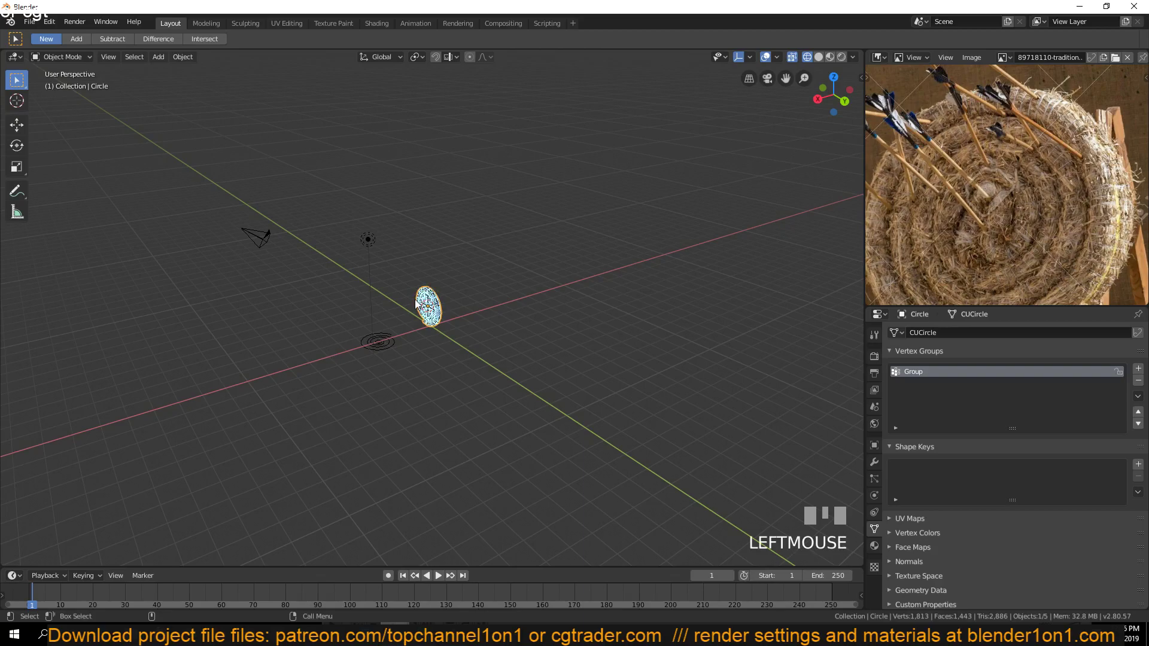
key(KP_Decimal)
key(KP_1)
key(KP_3)
scroll(455, 252, up, 5)
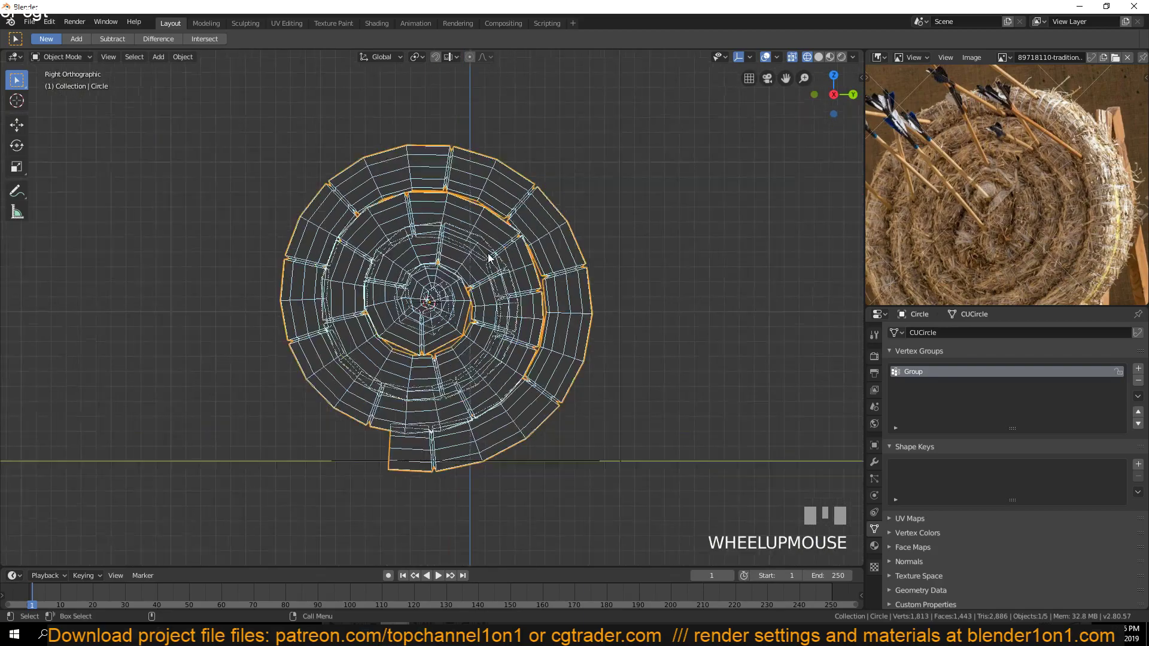
key(alt+a)
click(443, 257)
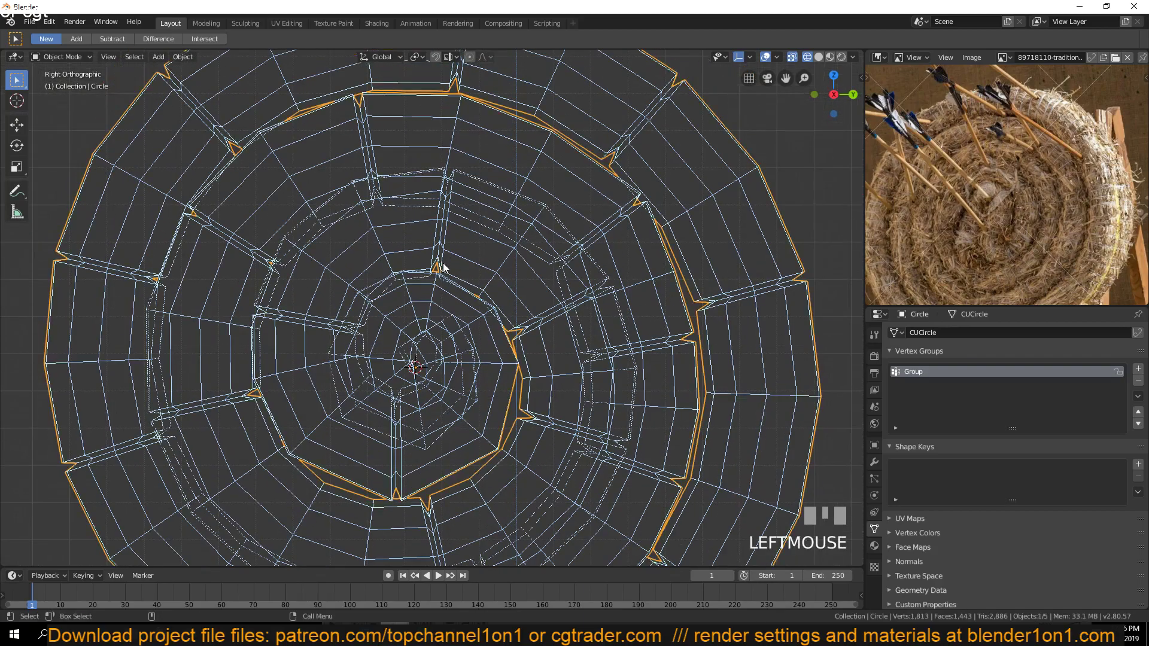
scroll(444, 267, down, 1)
key(h)
click(437, 257)
scroll(472, 279, down, 1)
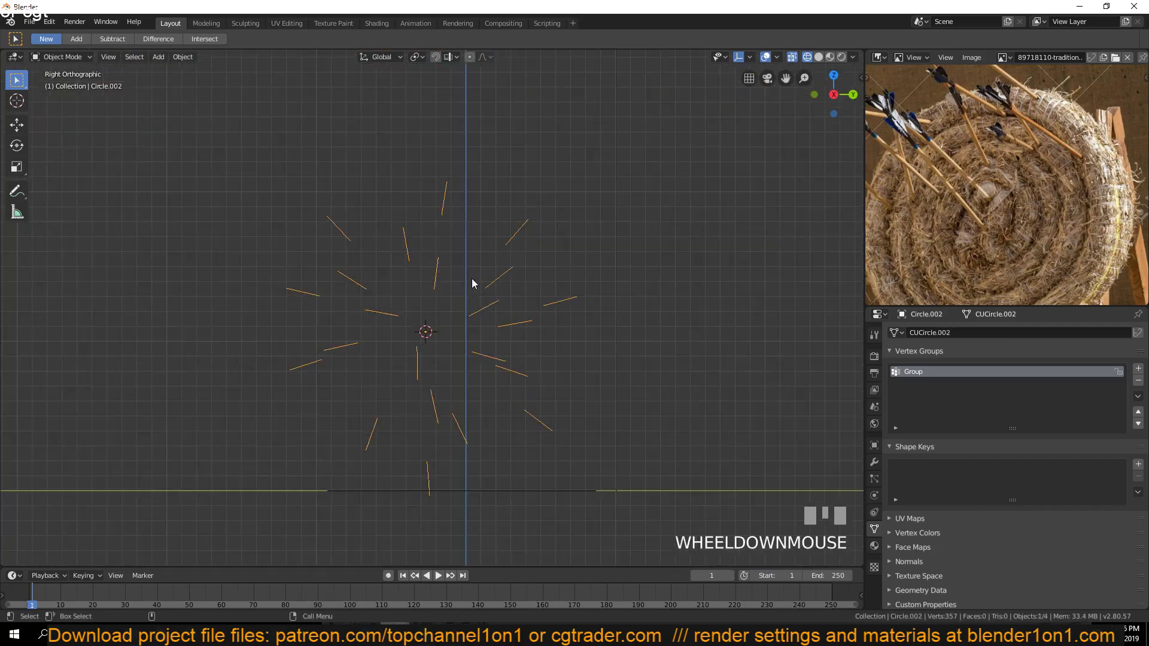
Check the seam loops' vertices in Edit Mode, convert the loops from mesh to curve and check the resulting control points
key(Tab)
key(a)
key(1)
key(grave)
middle_drag(472, 278, 435, 340)
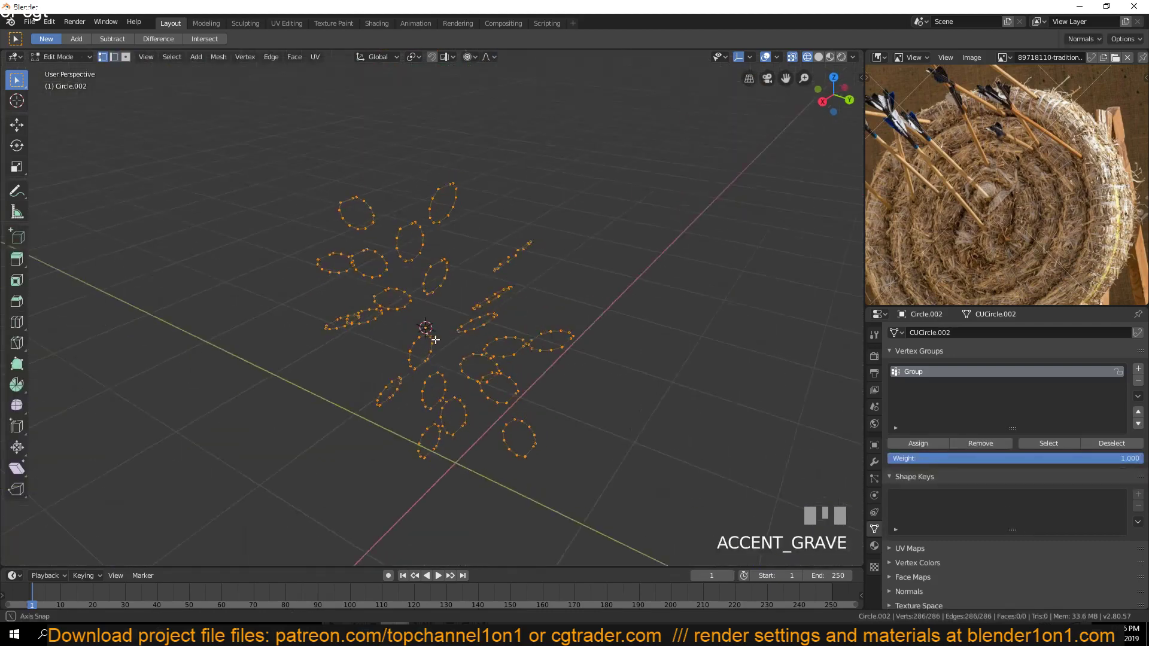
key(Tab)
click(183, 56)
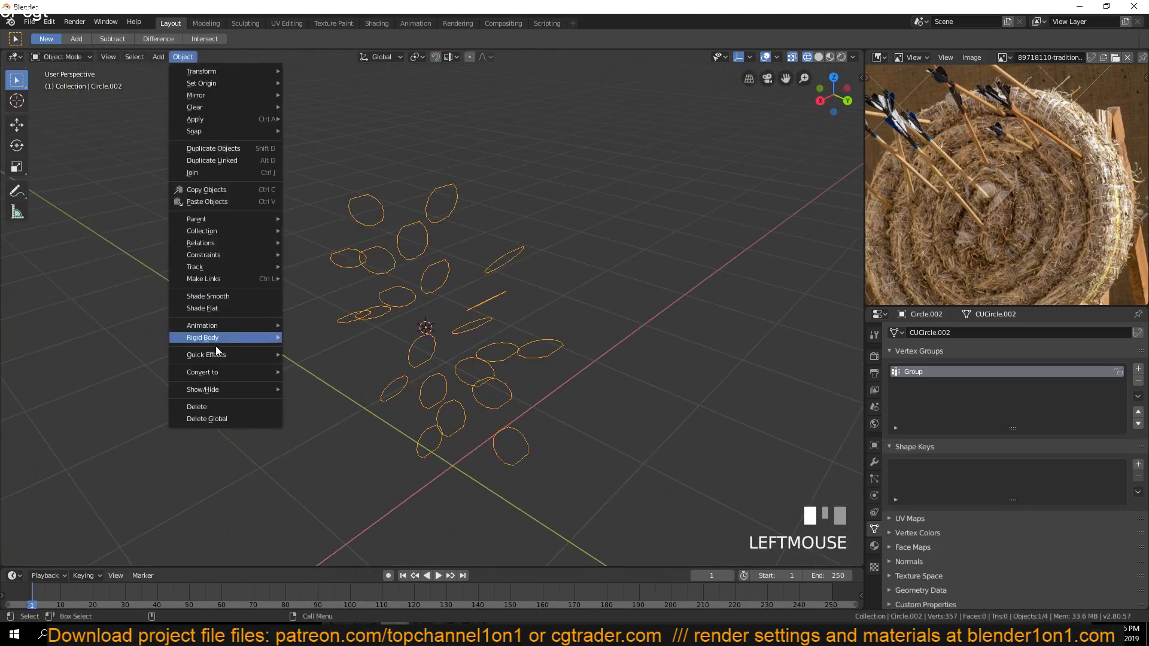
mouse_move(225, 372)
click(332, 373)
key(Tab)
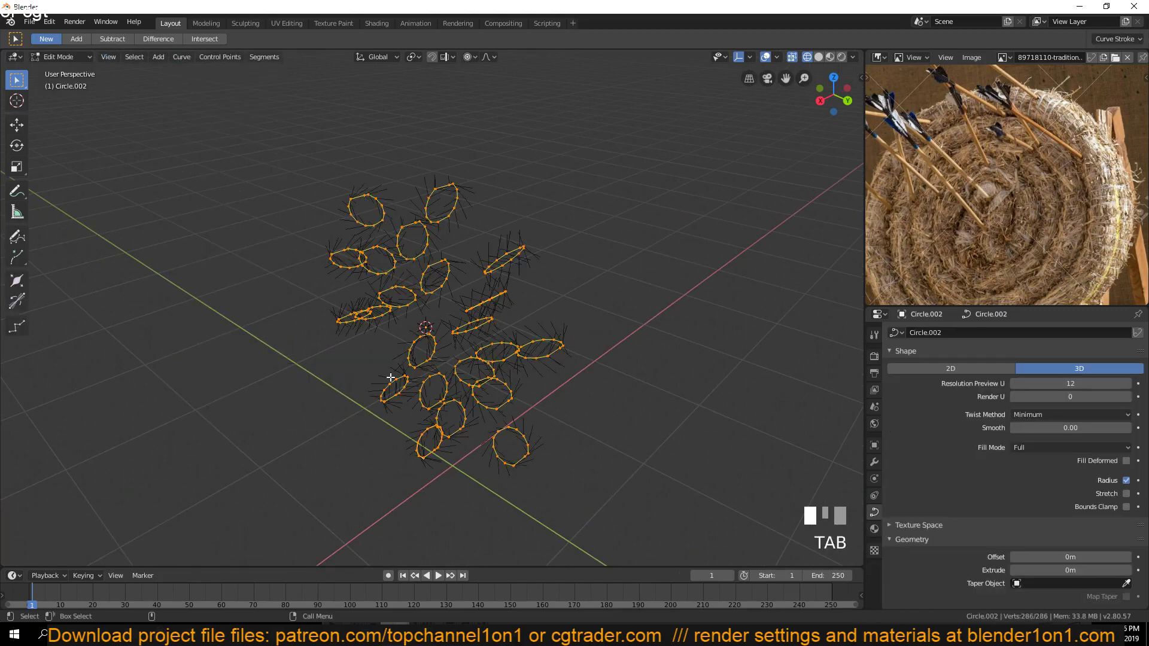
key(Tab)
Give the seam curves a bevel depth of 0.05 m and display them in solid shading
scroll(982, 415, down, 6)
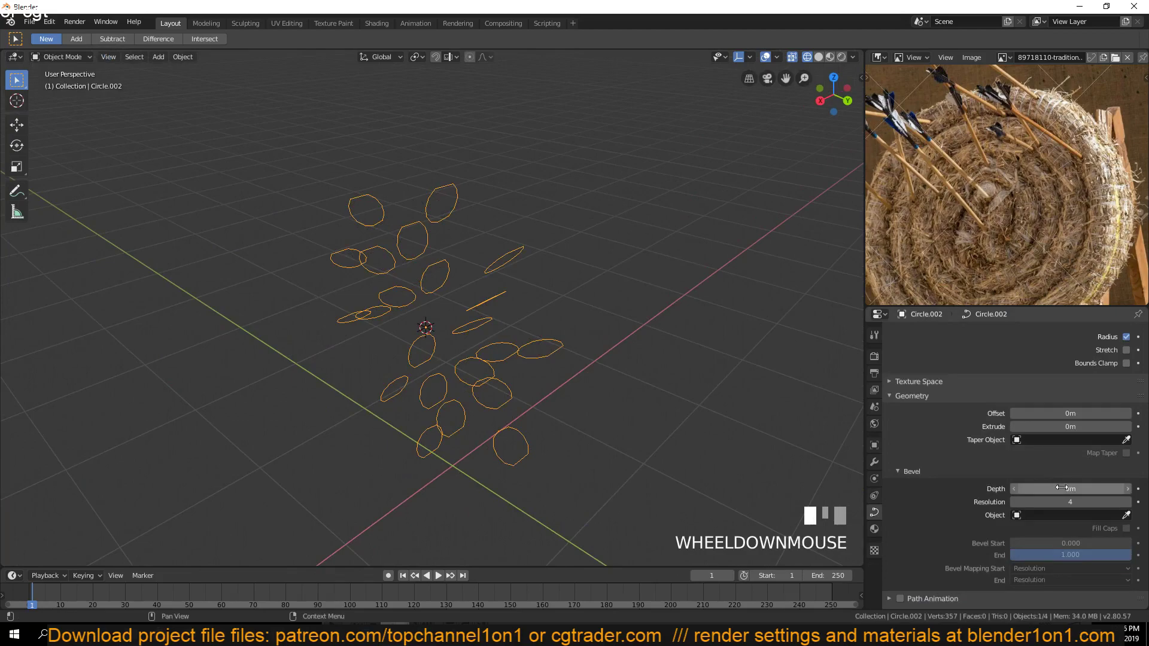
drag(1055, 488, 1062, 488)
key(z)
click(605, 292)
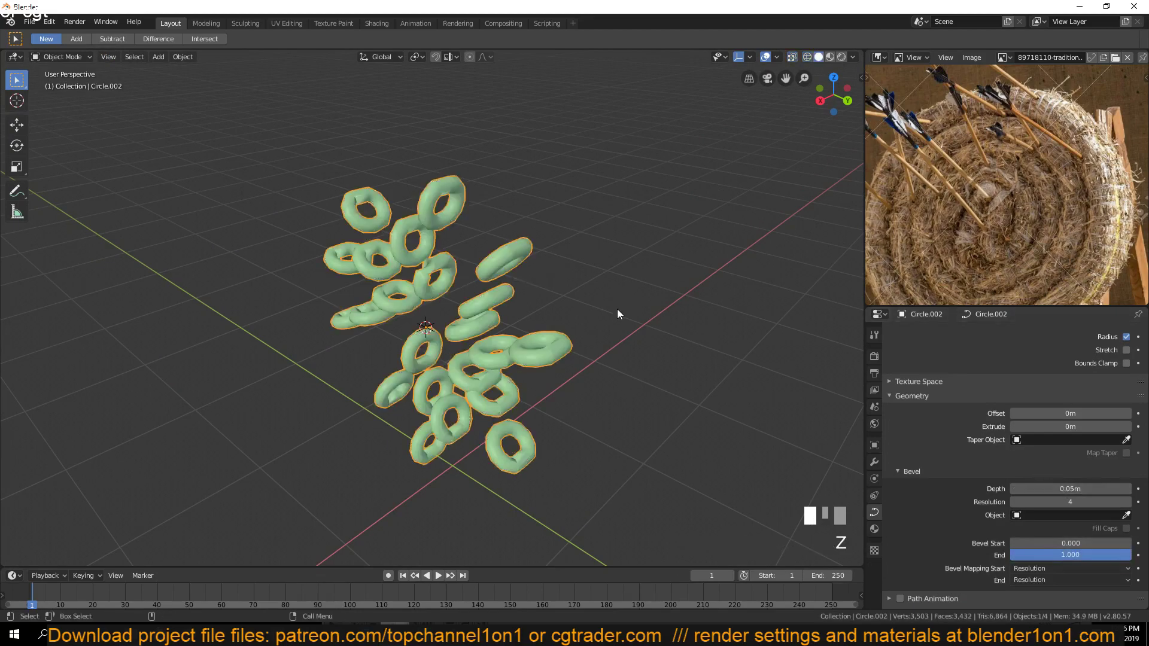
Examine the beveled seam rings up close, in Edit Mode and from several angles in Object Mode
scroll(620, 307, up, 5)
key(Tab)
key(a)
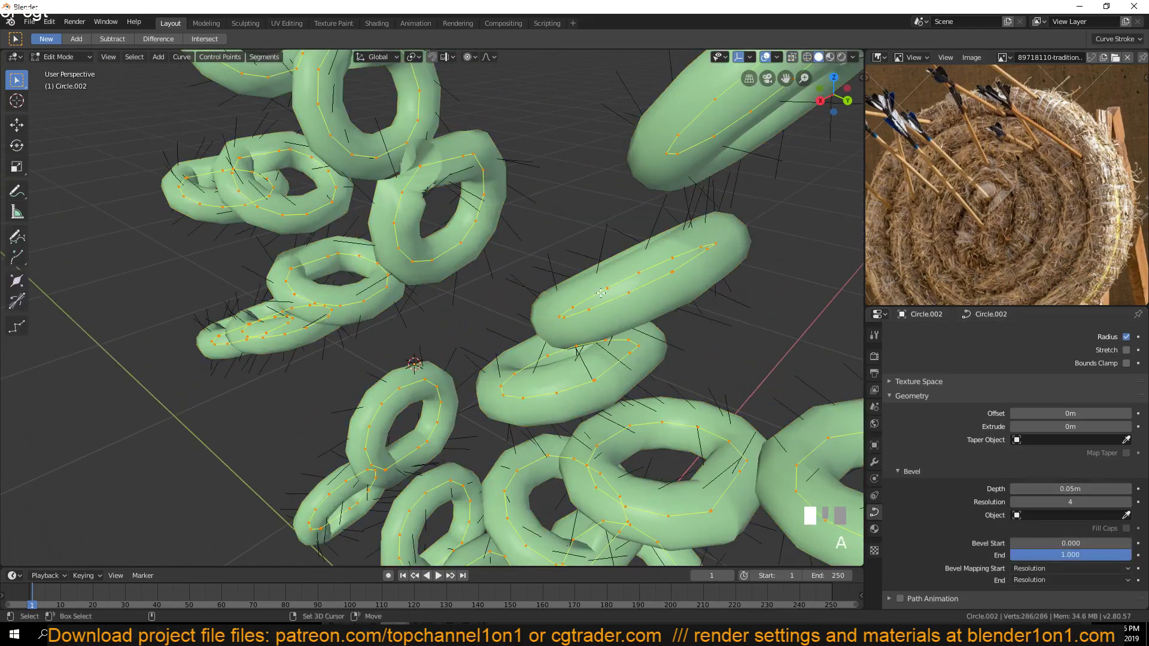
scroll(601, 293, down, 6)
key(Tab)
key(grave)
middle_drag(571, 297, 645, 376)
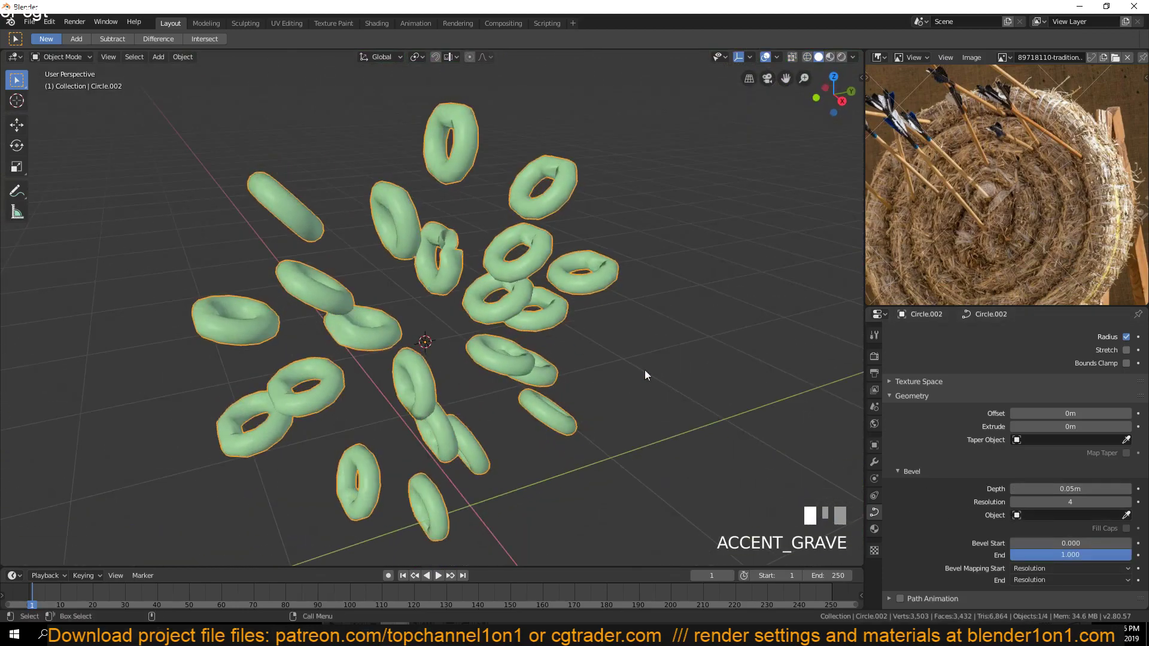
middle_drag(558, 346, 526, 323)
Unhide the coil and set the seam curves' bevel depth to 0.03 m
click(1075, 490)
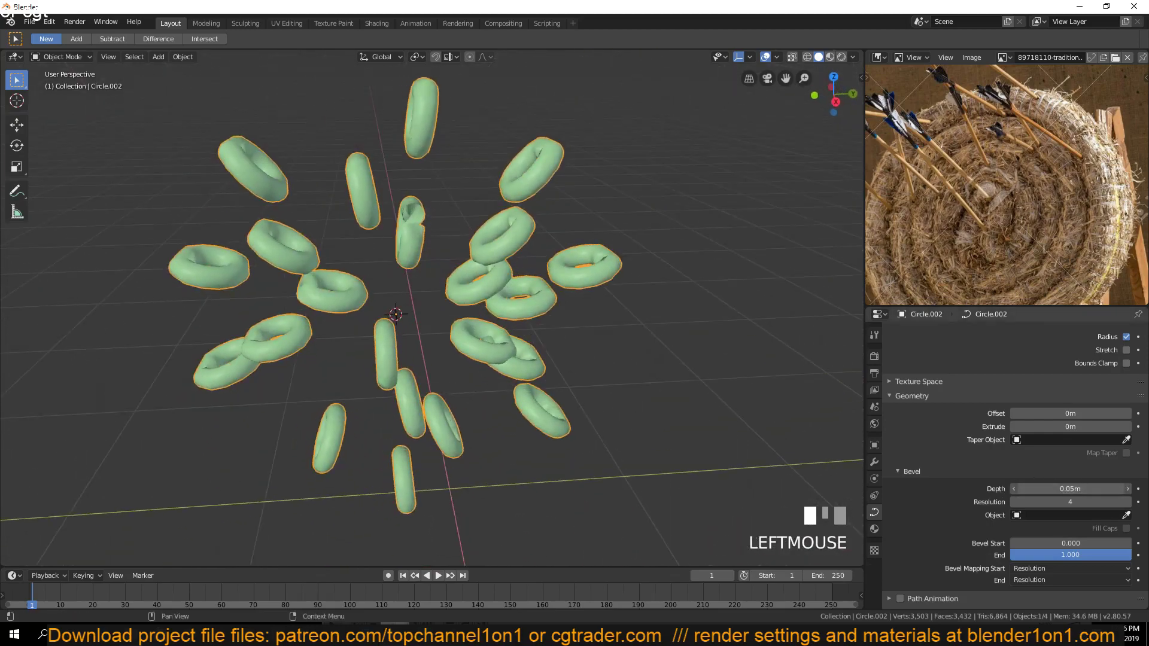
key(alt+h)
click(621, 349)
middle_drag(622, 349, 533, 234)
click(532, 148)
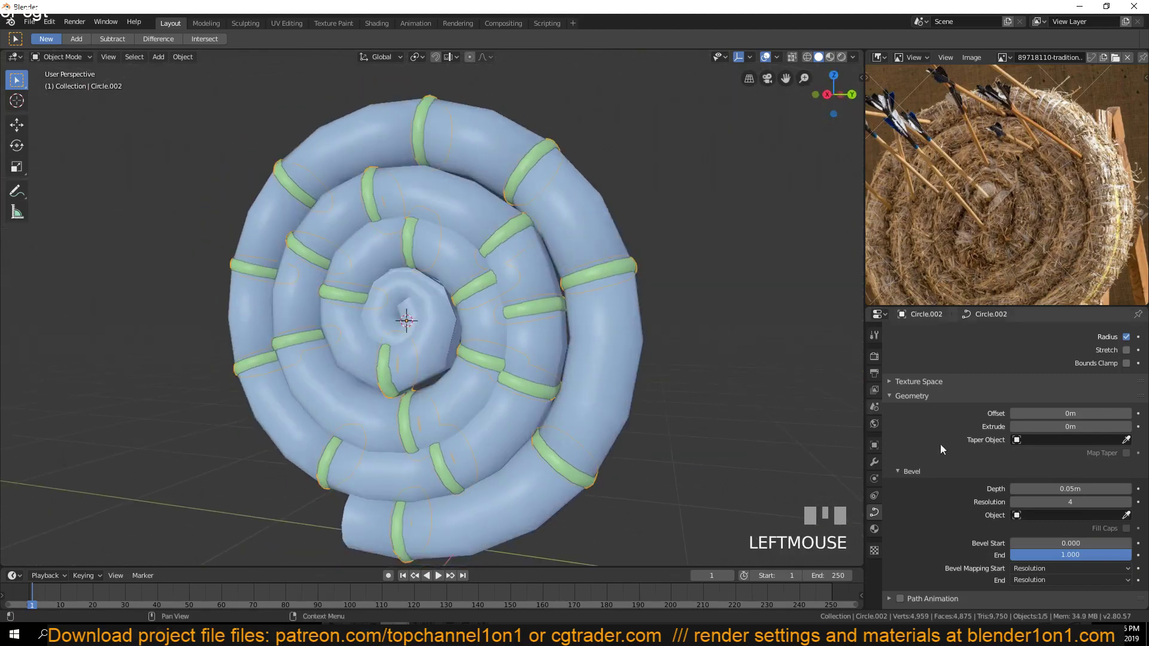
mouse_move(1070, 489)
mouse_down()
mouse_move(1053, 489)
mouse_move(1069, 490)
mouse_up()
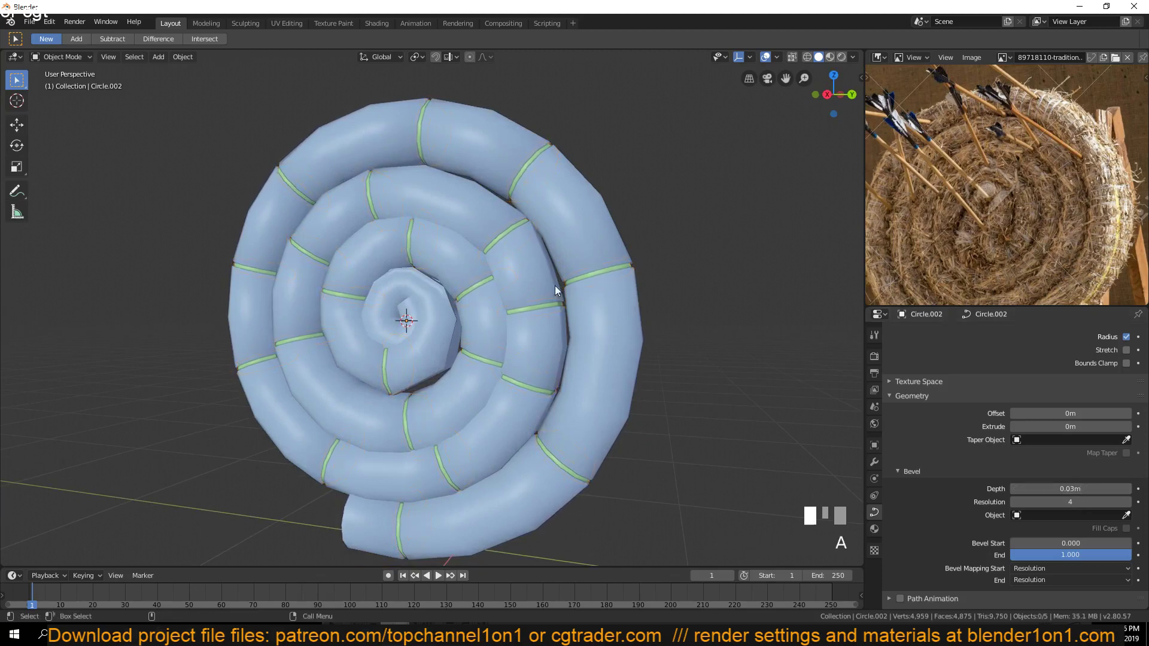
Examine how the thinner seam bands sit around the coil from several angles
scroll(385, 332, down, 5)
middle_drag(385, 332, 483, 382)
key(shift+grave)
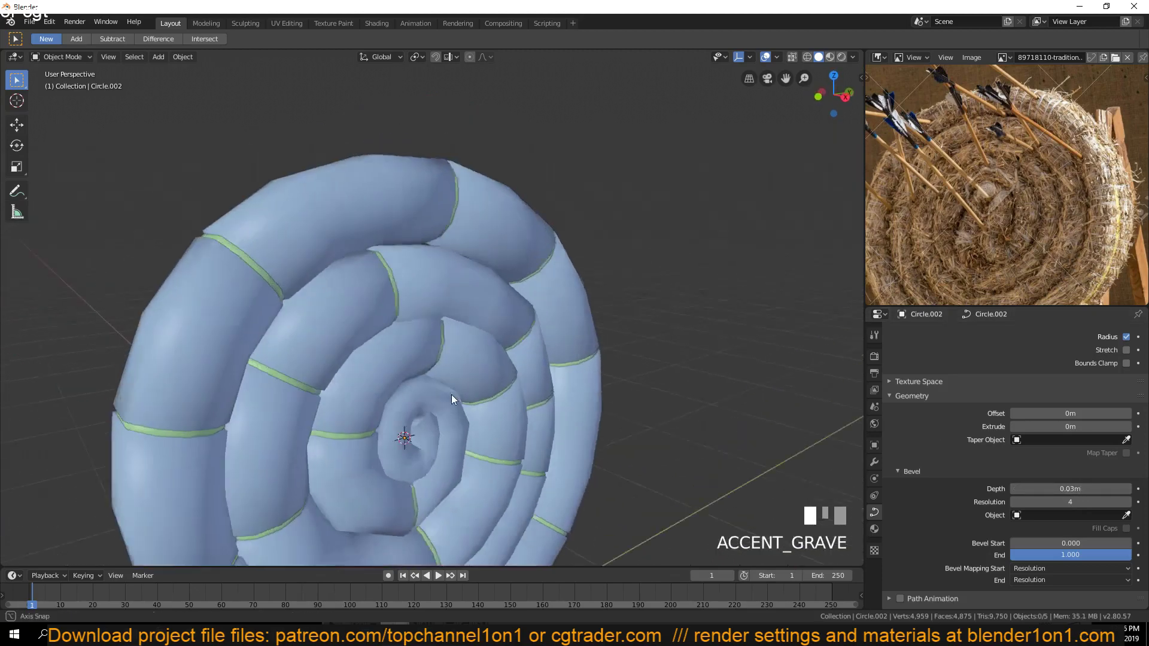
scroll(462, 306, up, 1)
key(shift+grave)
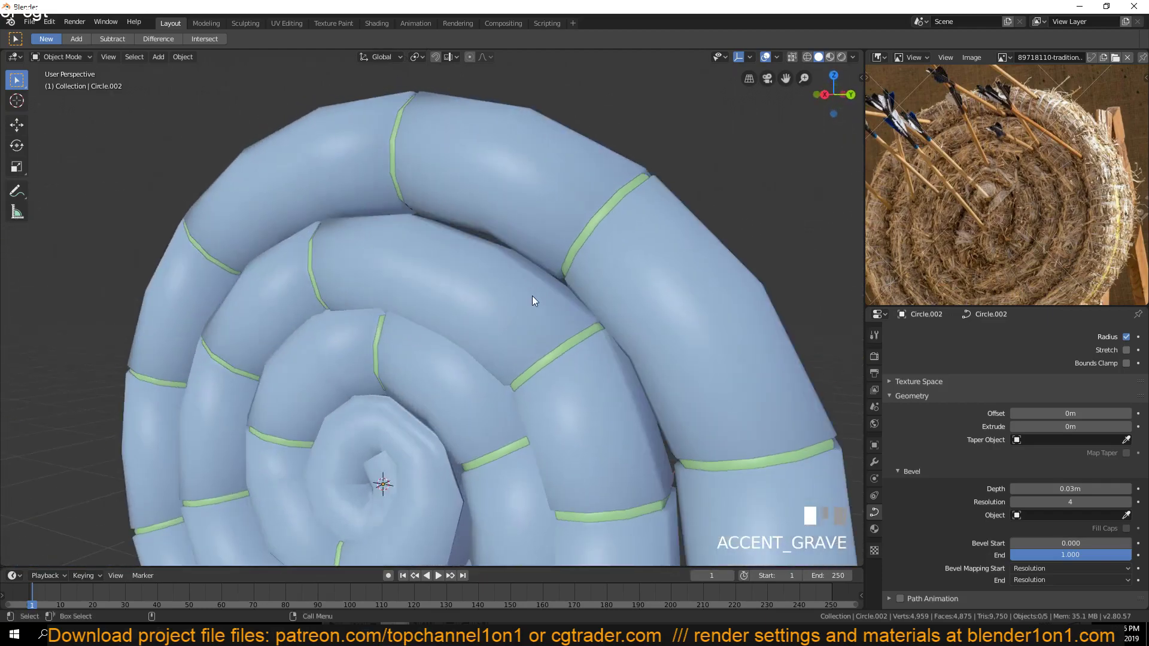
click(587, 235)
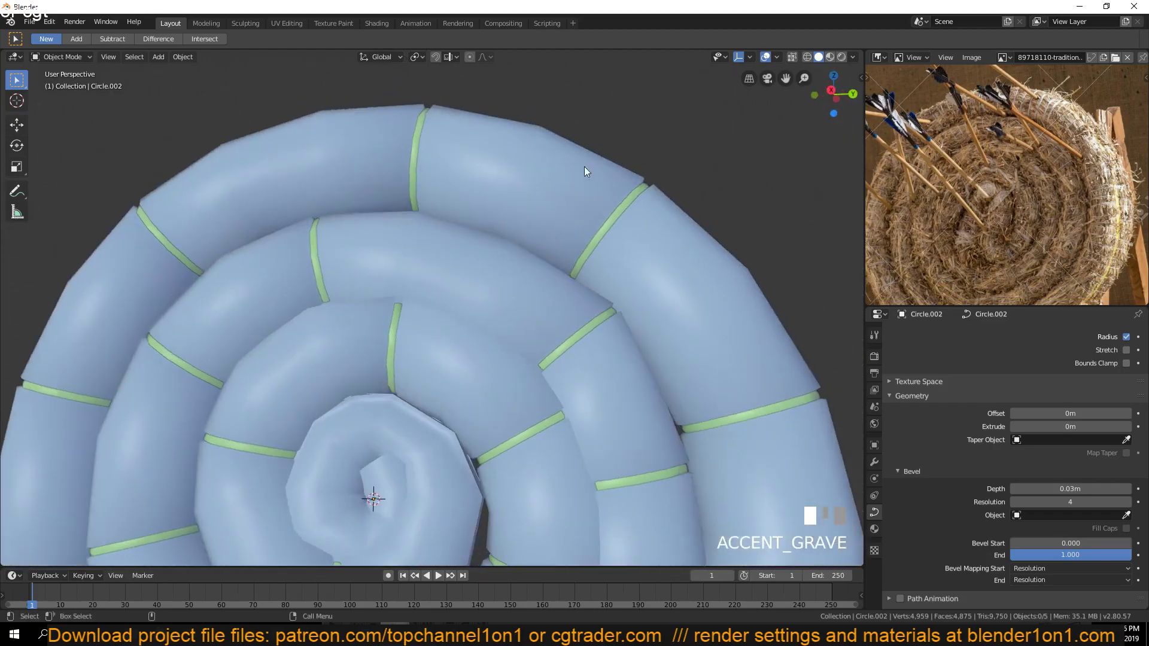
middle_drag(585, 167, 659, 241)
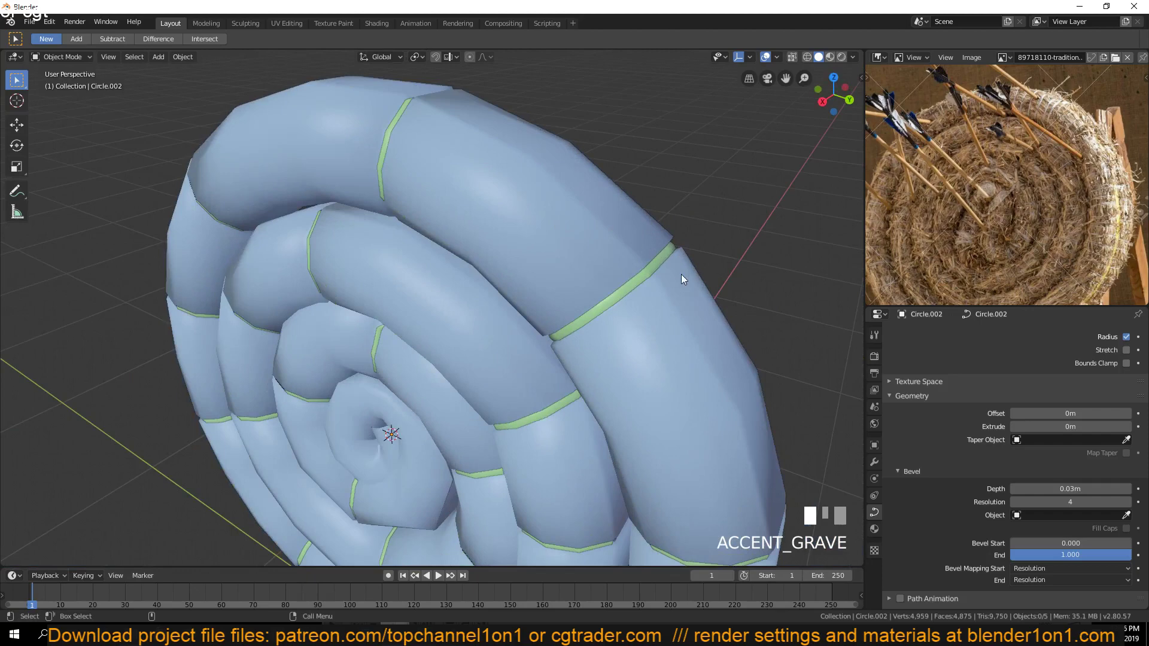
Isolate the seam rings by hiding all other objects and try the Back fill mode on them
click(642, 280)
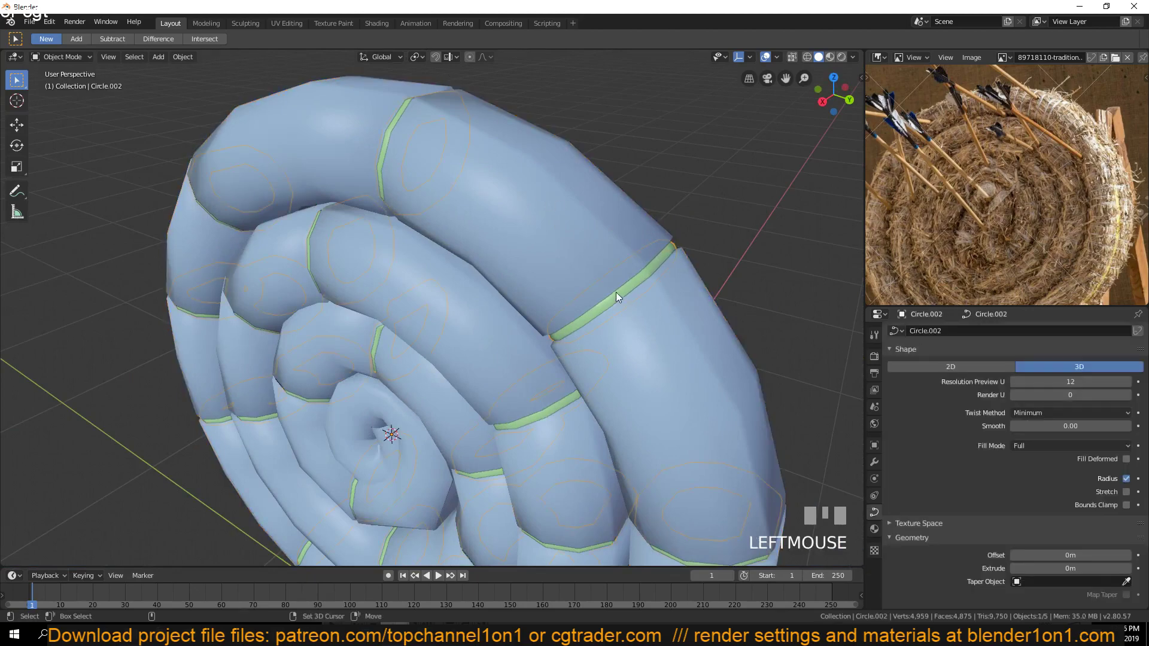
key(shift+h)
key(grave)
middle_drag(623, 279, 580, 205)
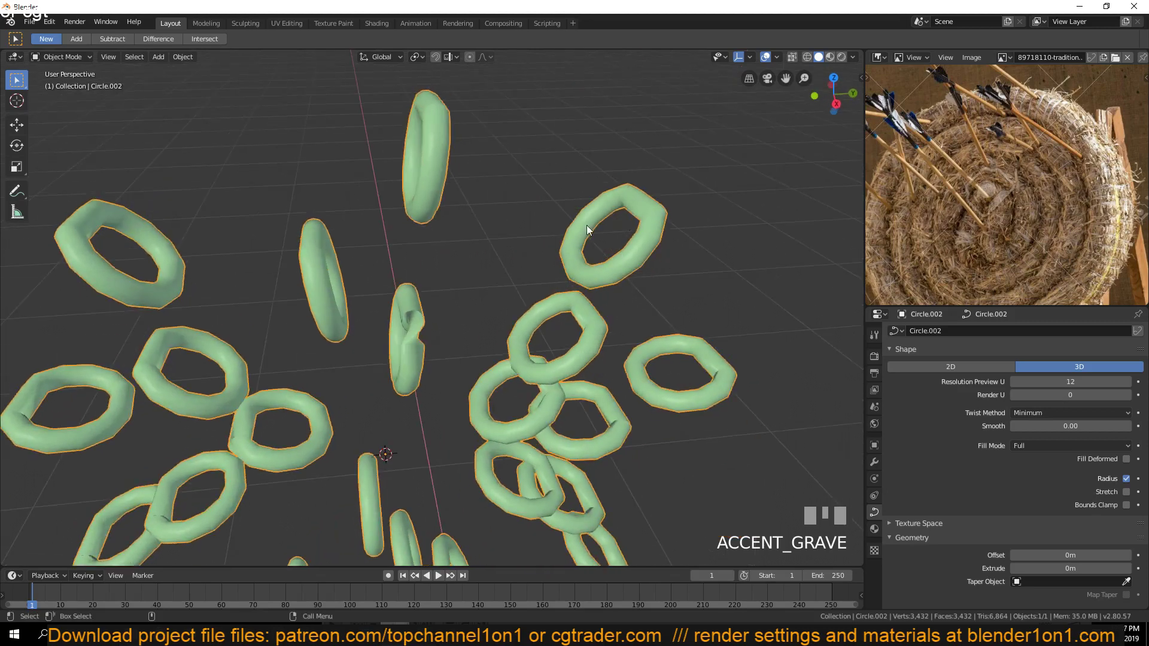
scroll(1018, 404, up, 2)
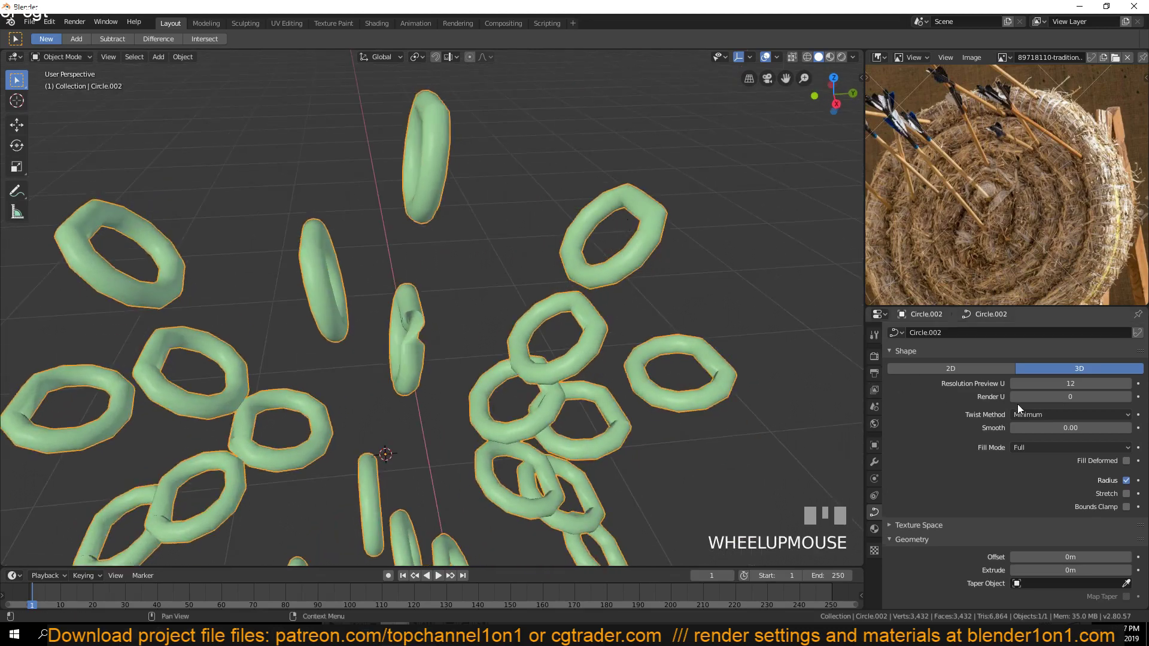
click(1035, 448)
click(1036, 474)
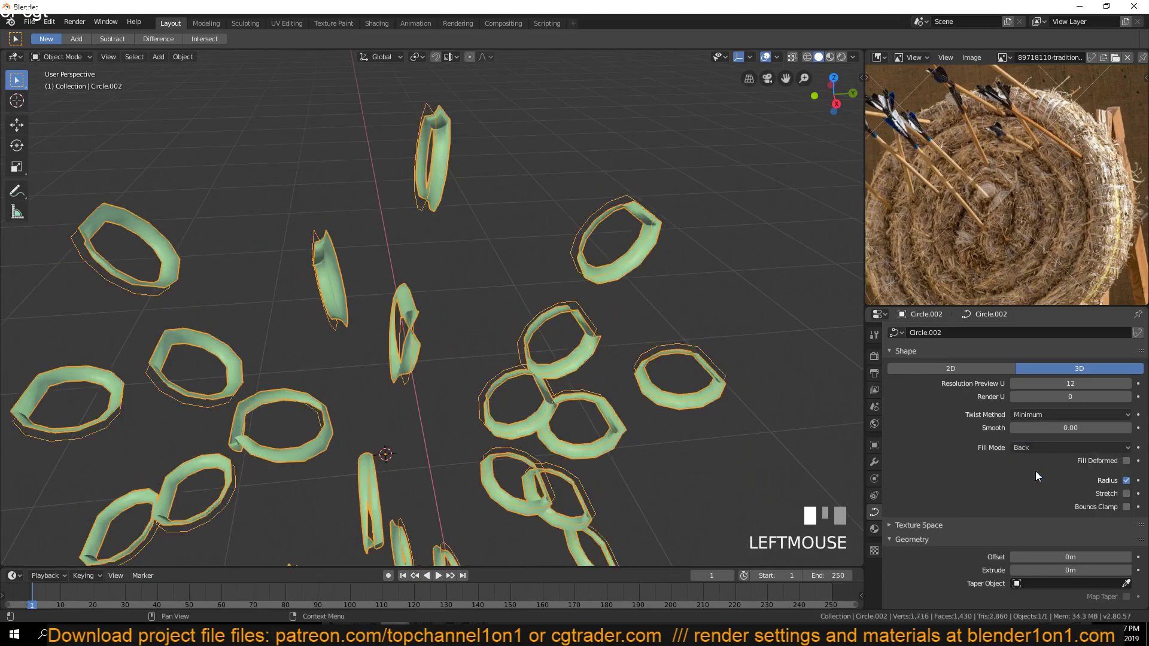
middle_drag(701, 315, 533, 257)
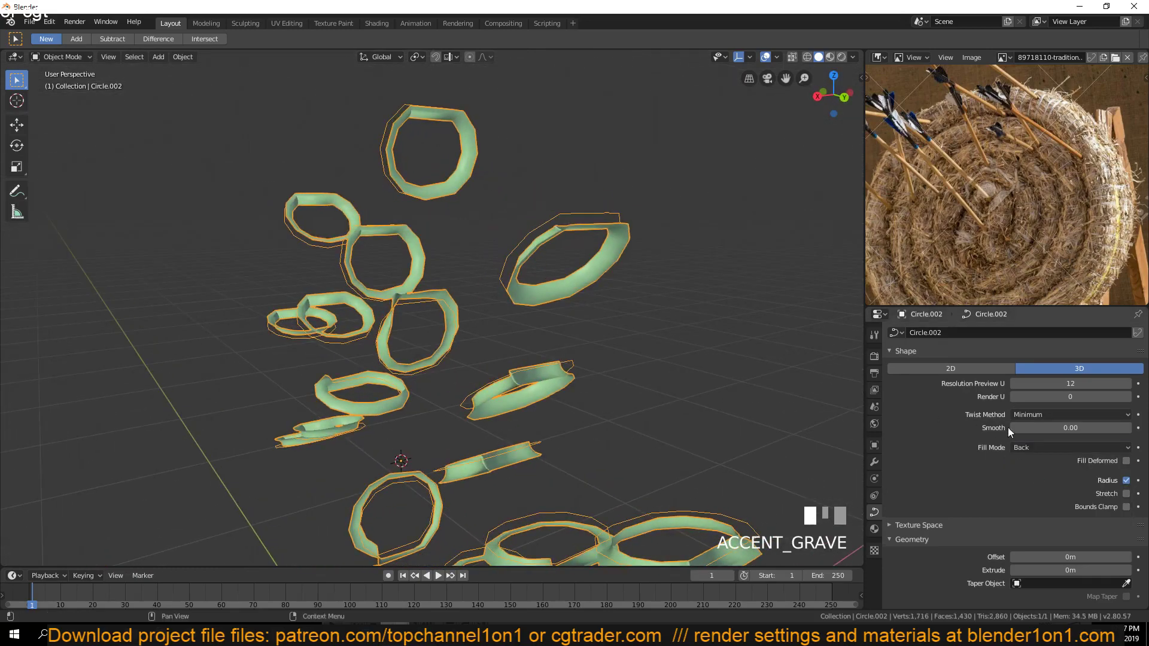
Try the Front and Half fill modes on the seam rings and compare their shapes
click(1046, 448)
click(1040, 476)
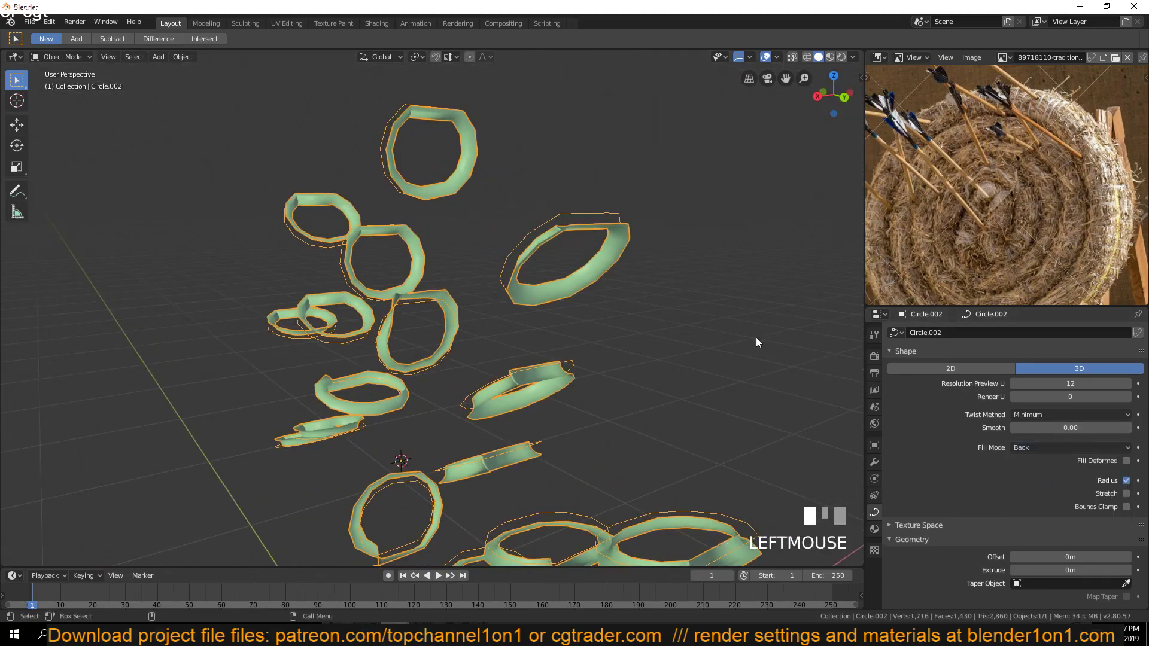
click(1040, 447)
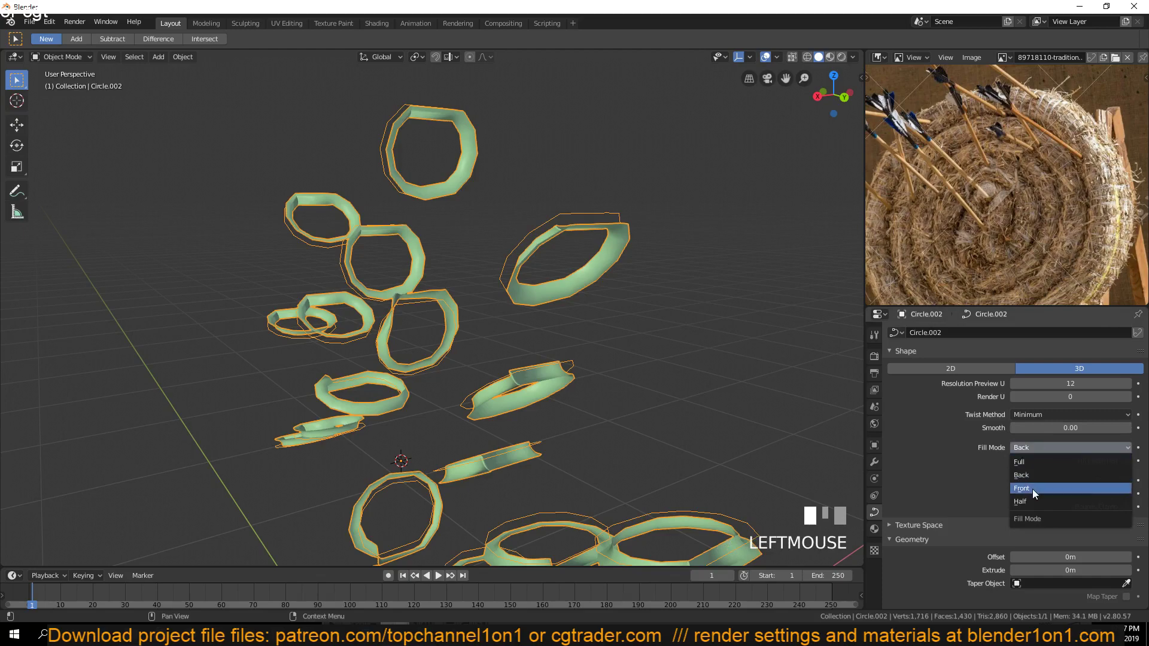
click(1021, 488)
middle_drag(710, 322, 688, 288)
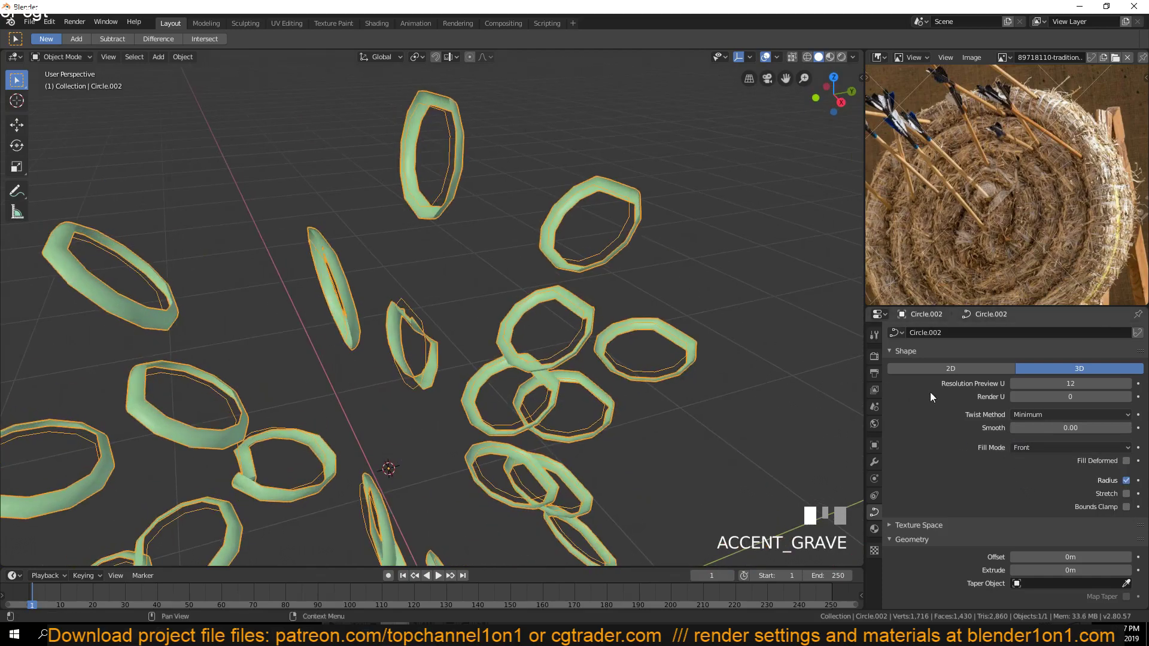
click(1040, 447)
click(1041, 498)
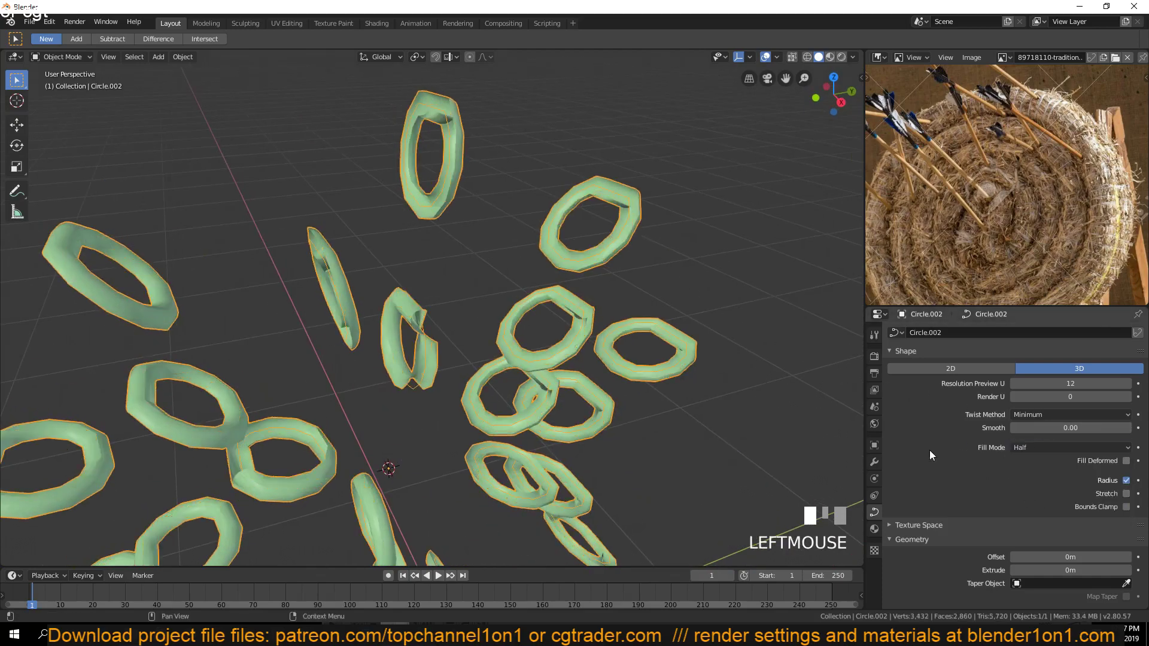
key(shift+grave)
Set the seam rings' fill mode back to Full and unhide all objects
click(1057, 448)
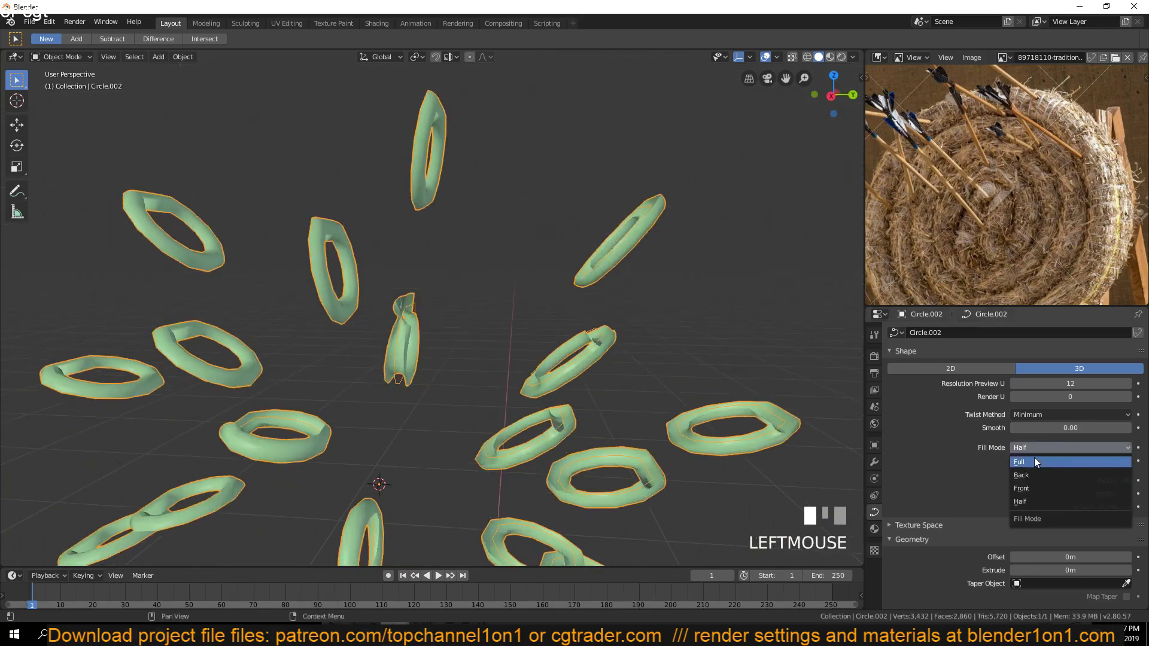
click(1035, 461)
scroll(437, 210, down, 3)
key(alt+h)
key(a)
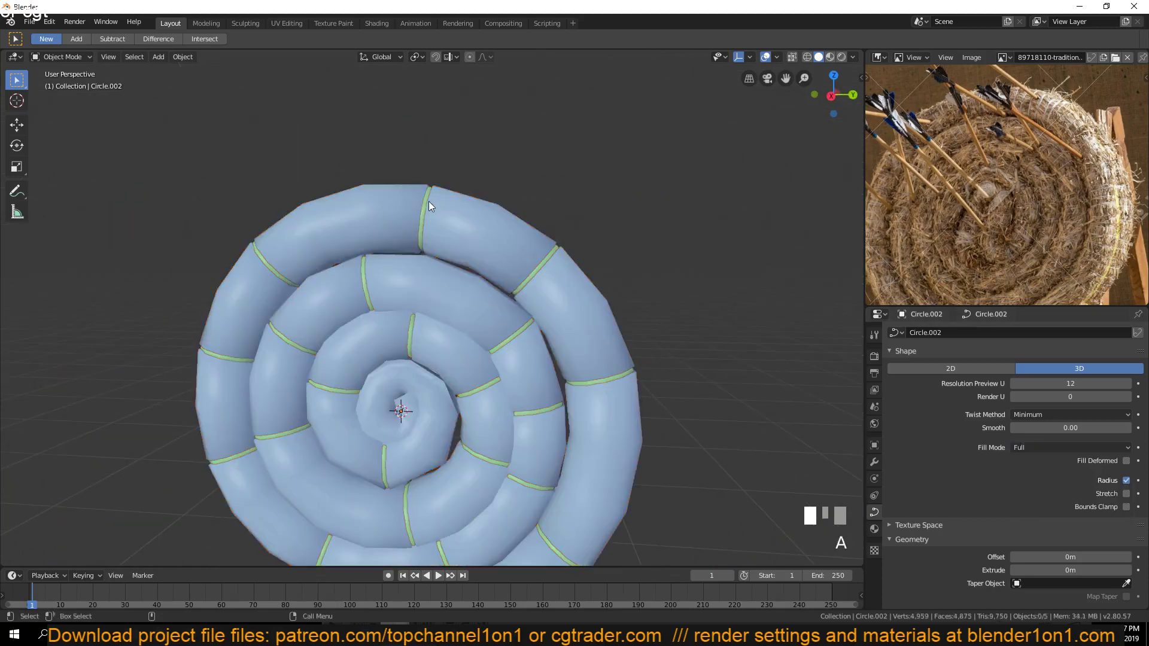
Hide the coil and convert the beveled seam rings from curve to mesh
click(427, 203)
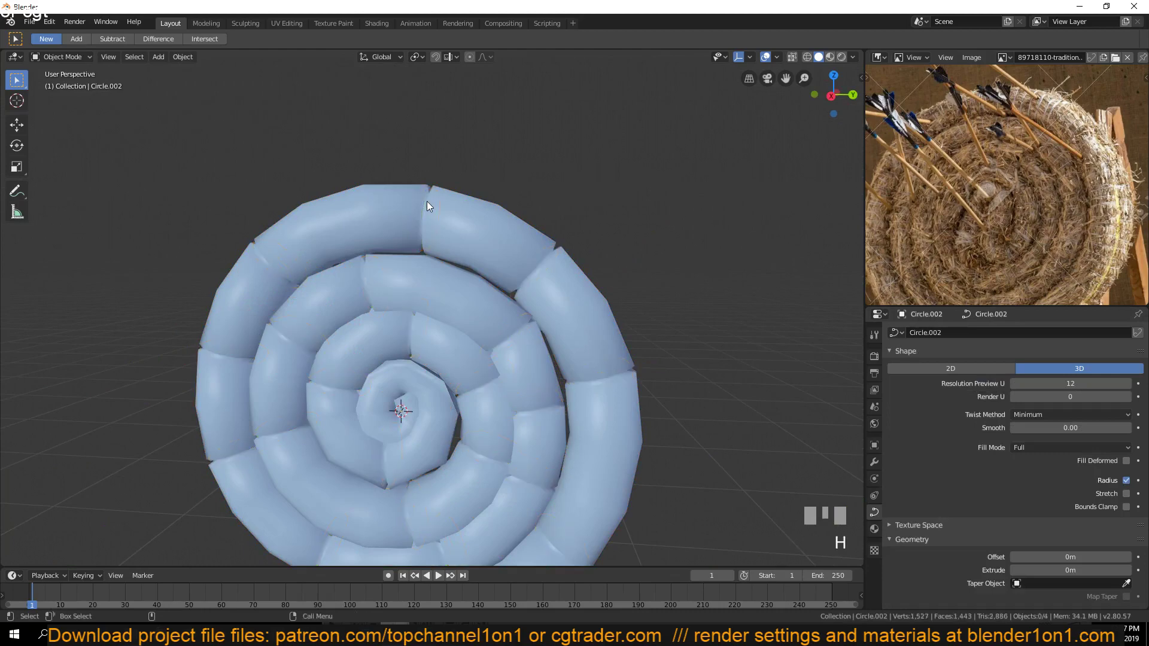
key(ctrl+z)
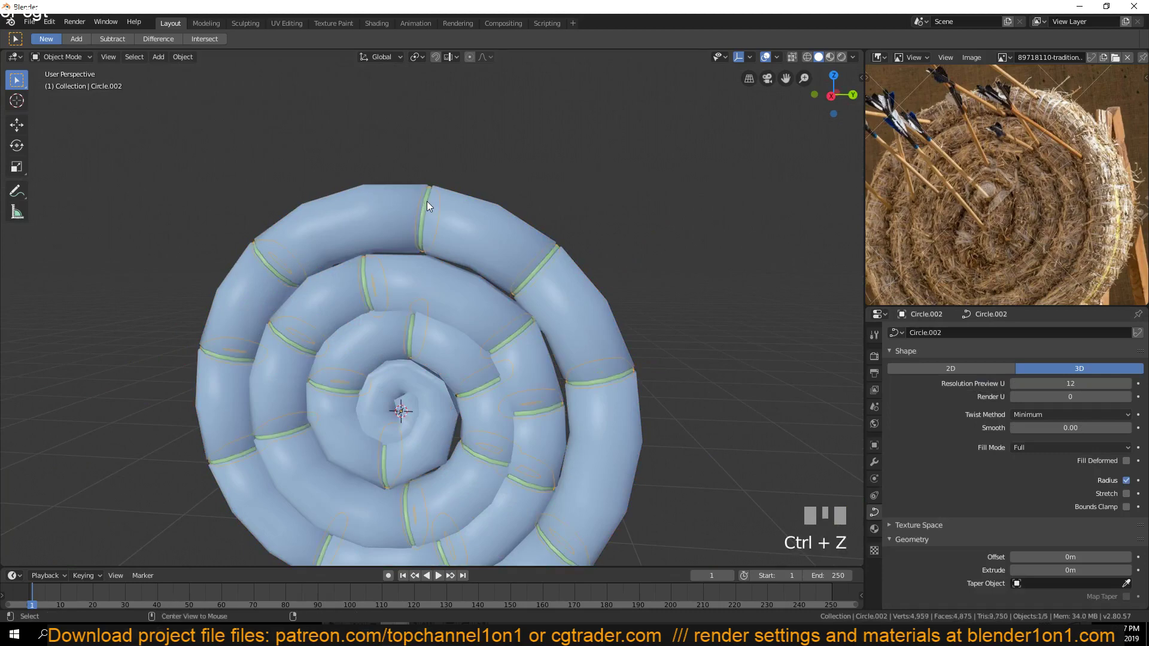
click(455, 210)
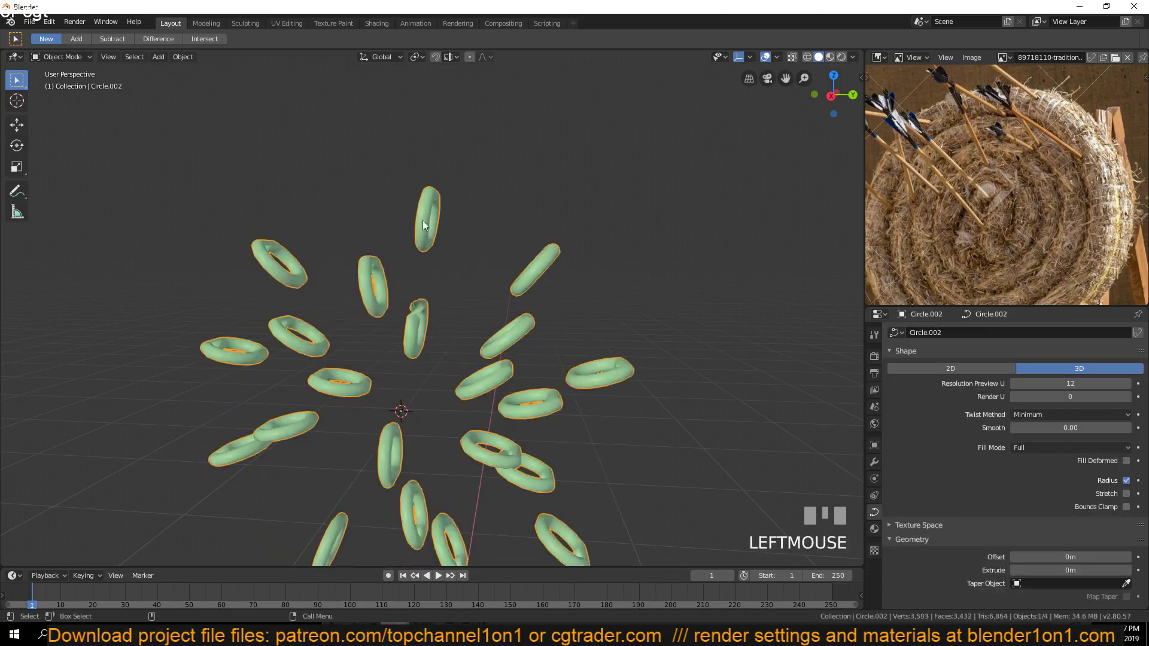
click(181, 57)
mouse_move(233, 376)
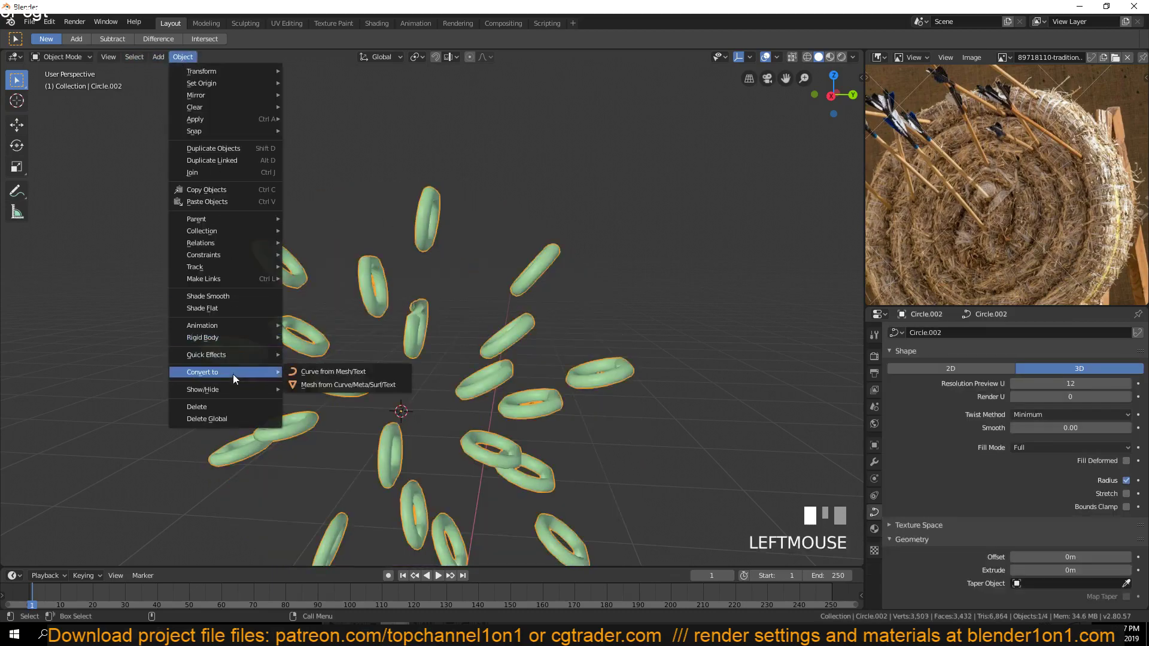
click(335, 386)
Delete the twisted, pinched vertex loop from one seam ring in edit mode
key(Tab)
key(grave)
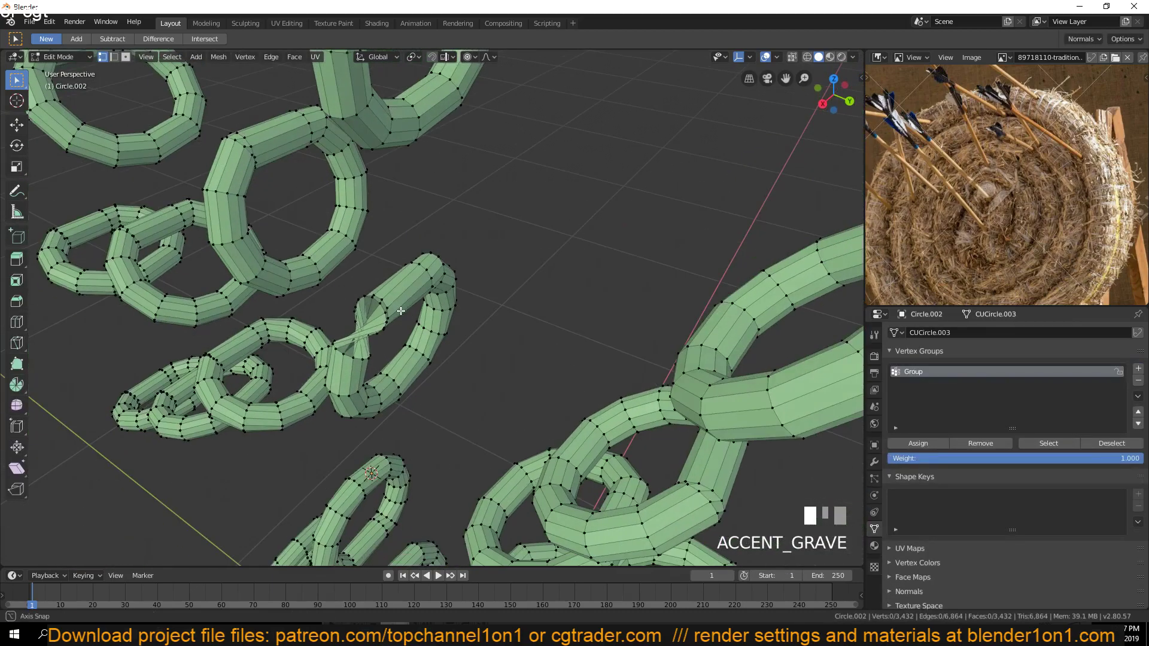
alt+click(414, 105)
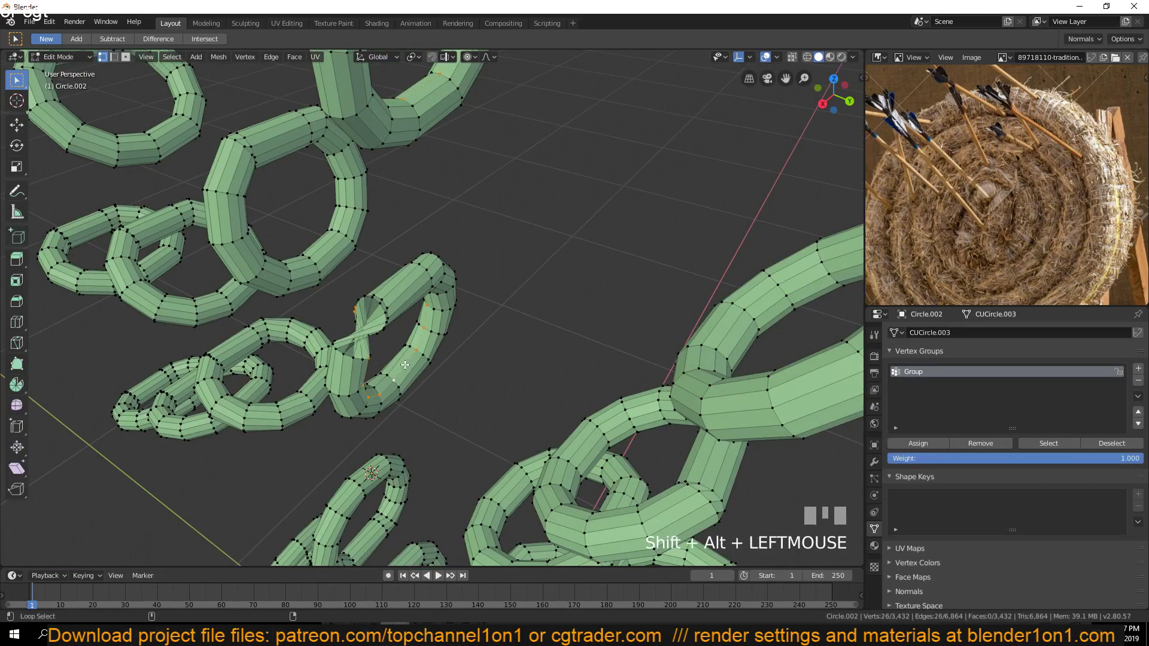
scroll(390, 364, up, 3)
key(grave)
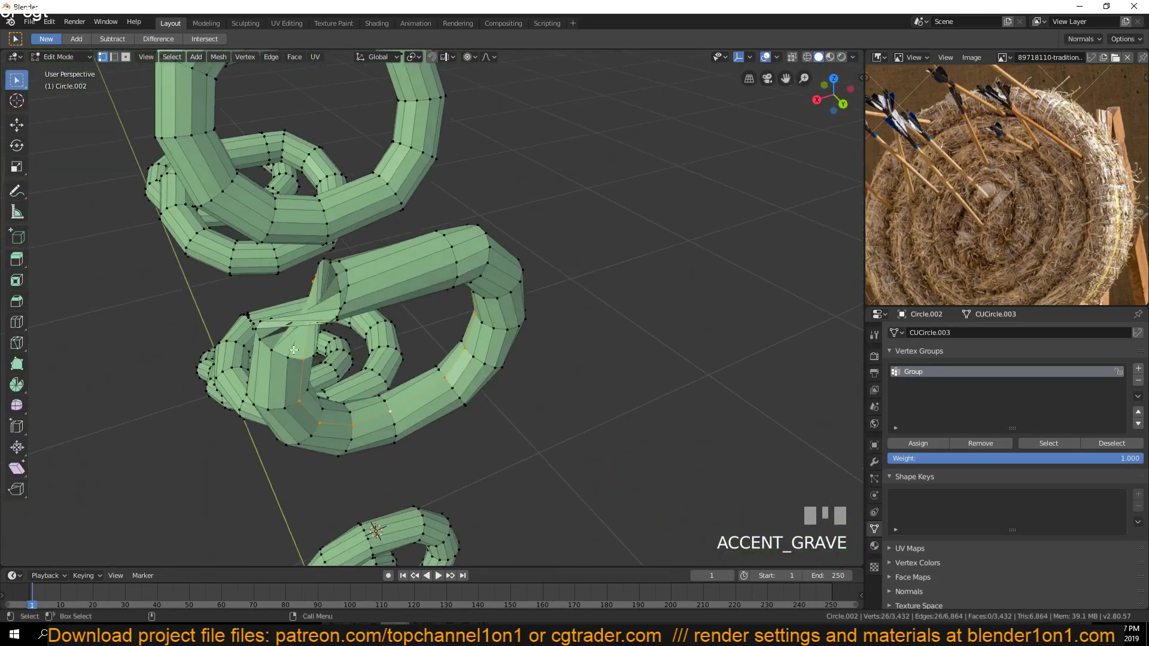
alt+click(318, 311)
key(x)
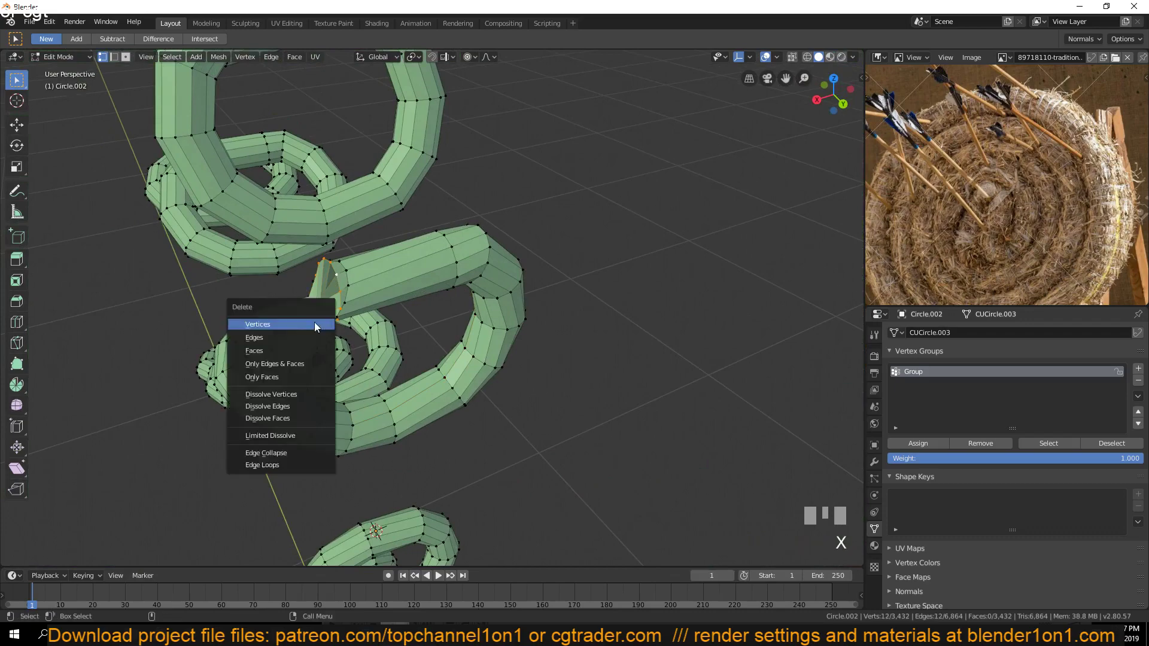
click(315, 325)
Close the gap in the cut seam ring by bridging its two open edge loops
key(grave)
alt+click(300, 365)
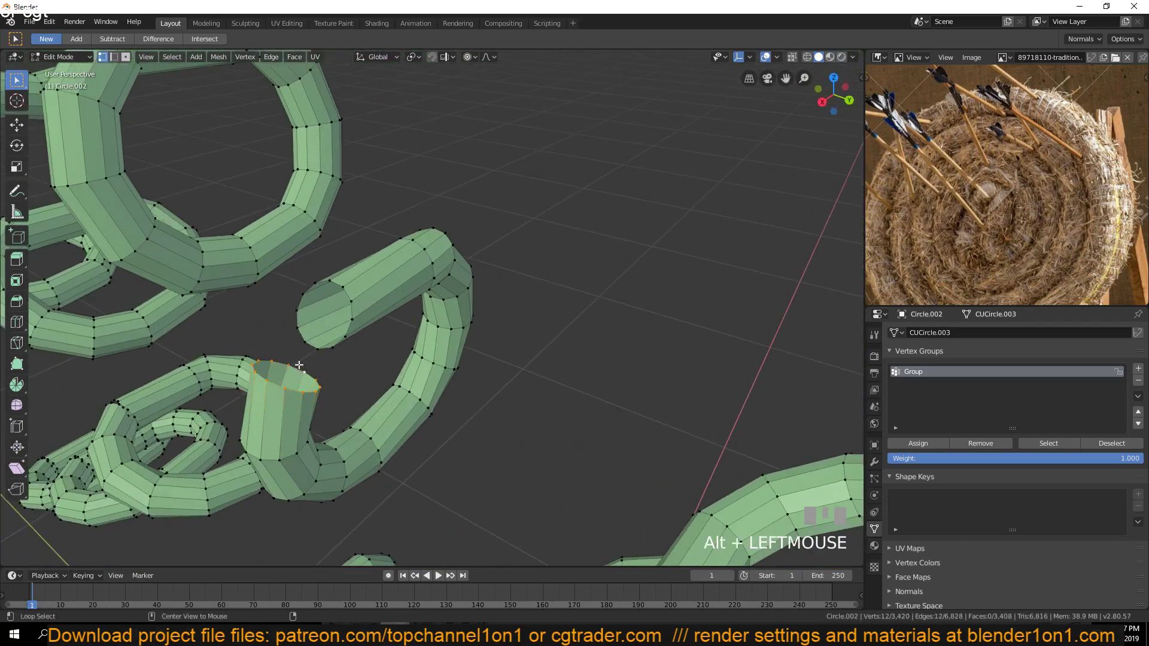
key(2)
alt+shift+click(307, 304)
right_click(307, 304)
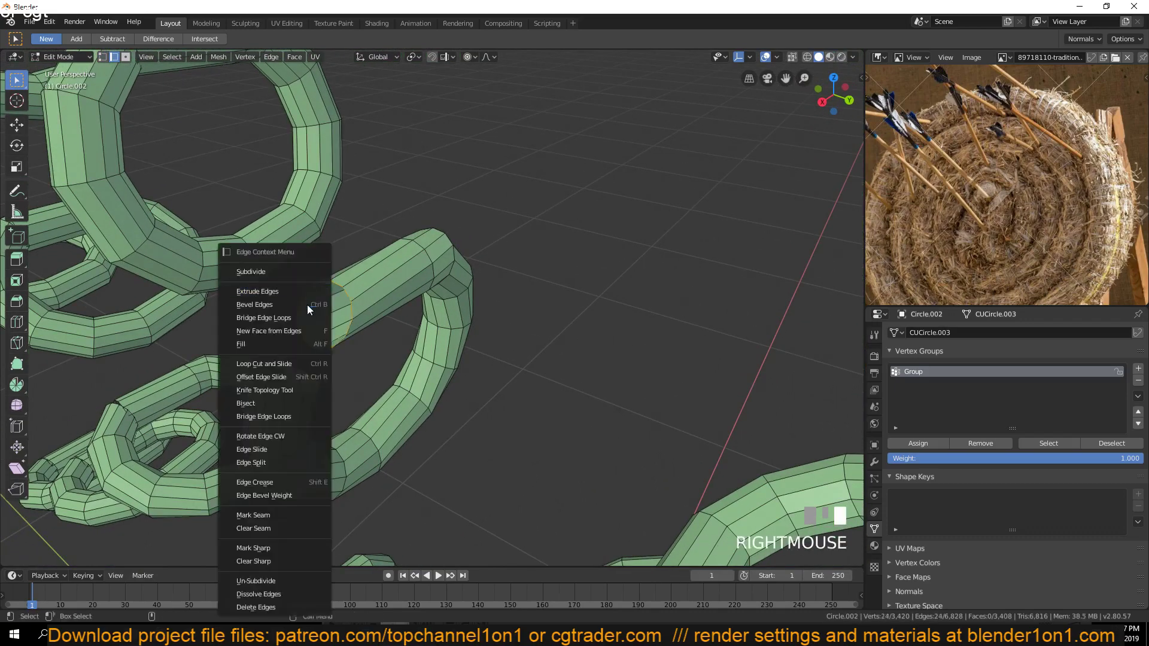
click(295, 344)
key(ctrl+z)
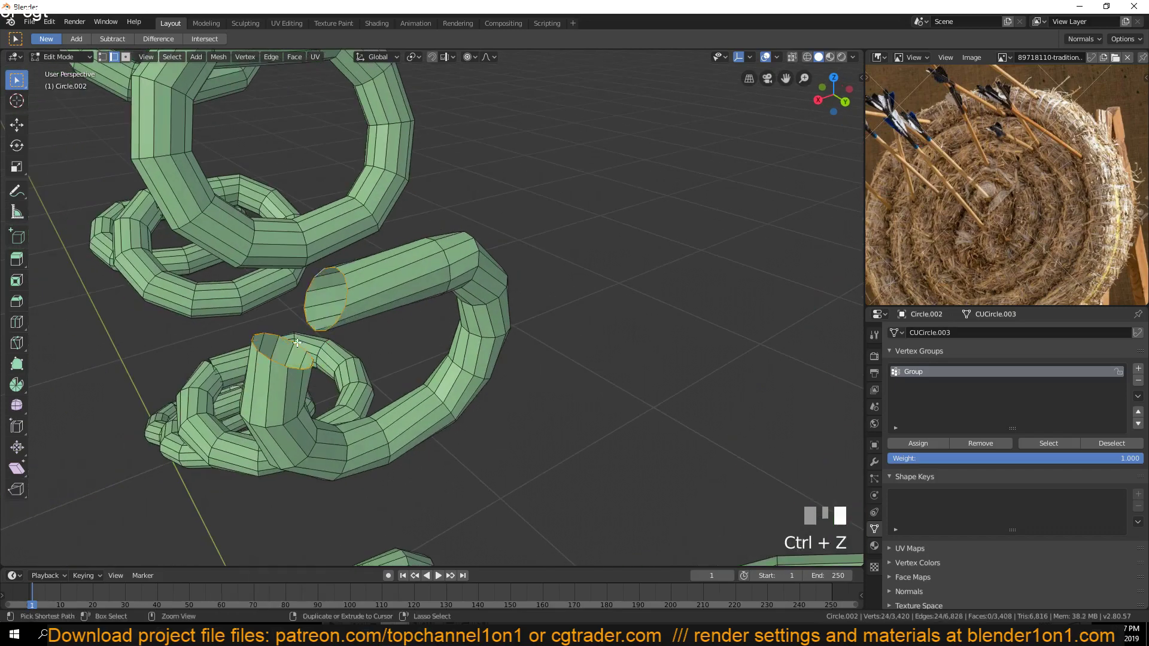
right_click(298, 339)
click(280, 313)
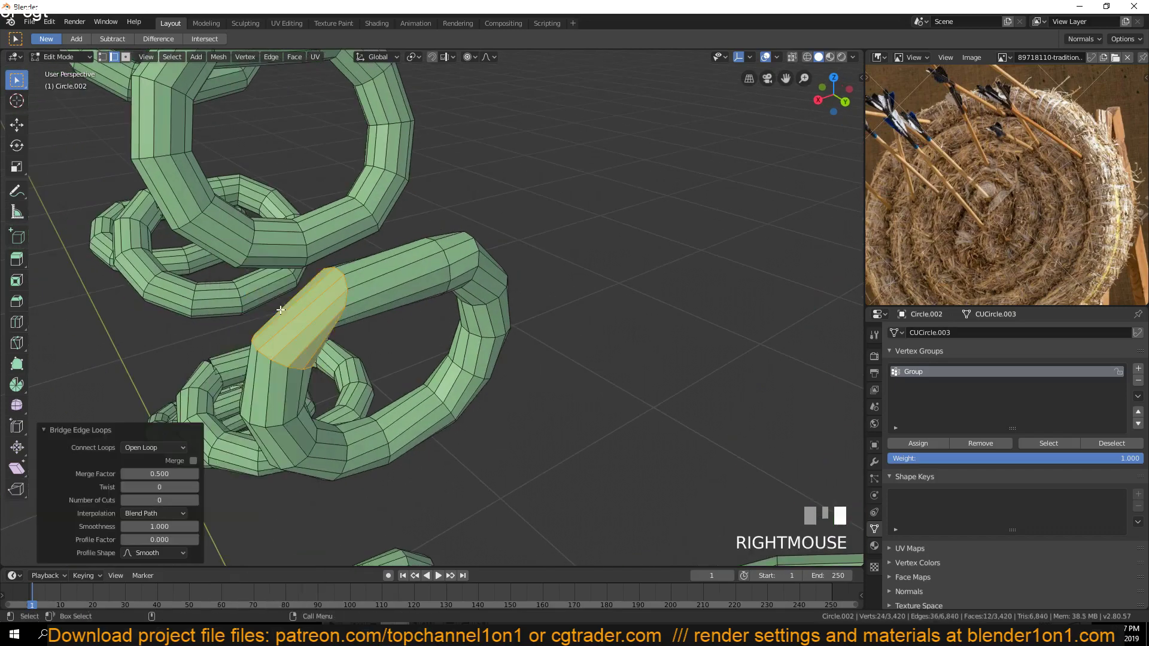
Add one loop cut across the bridged section and nudge it outward to round the corner
key(grave)
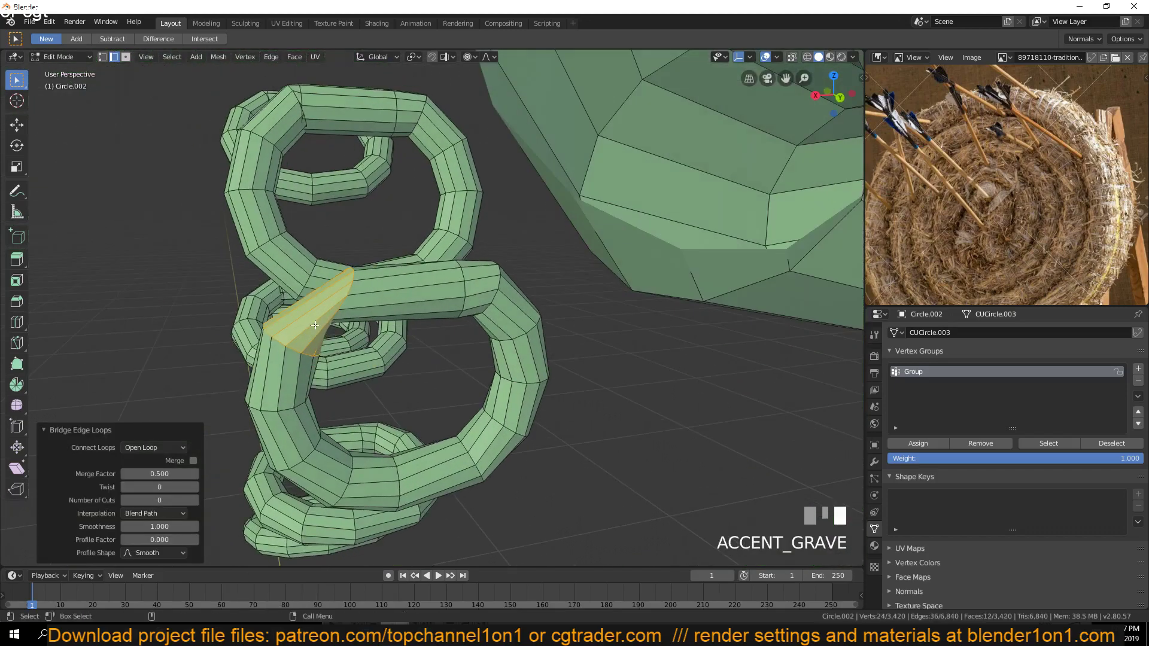
key(KP_1)
key(KP_3)
key(grave)
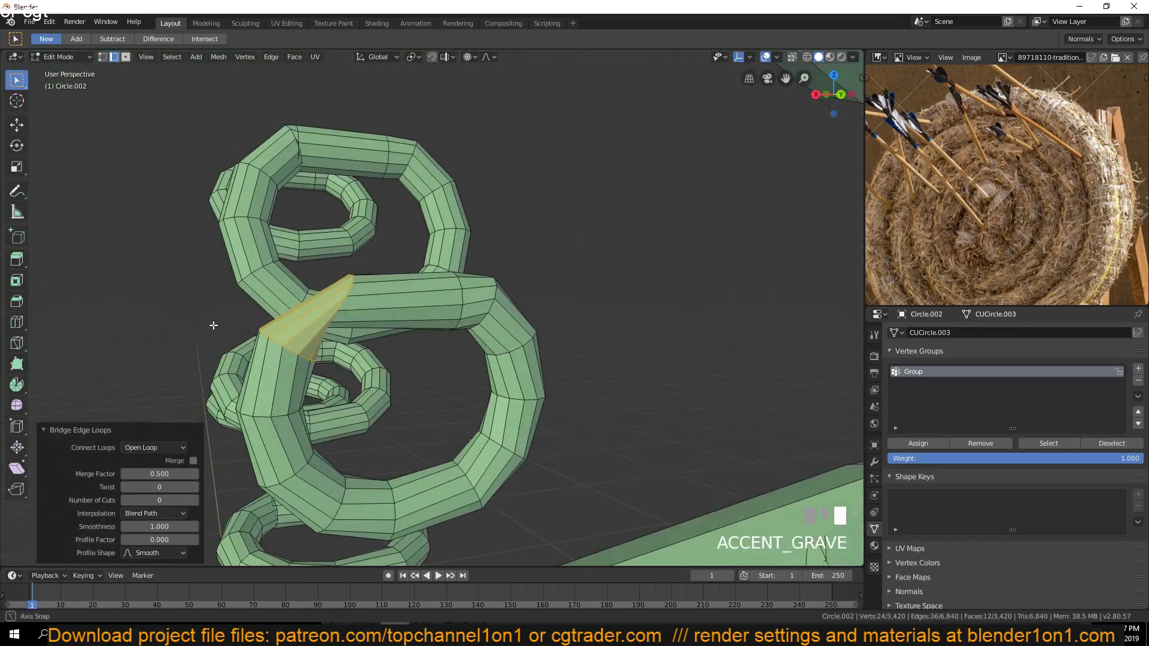
key(ctrl+r)
click(328, 342)
right_click(328, 342)
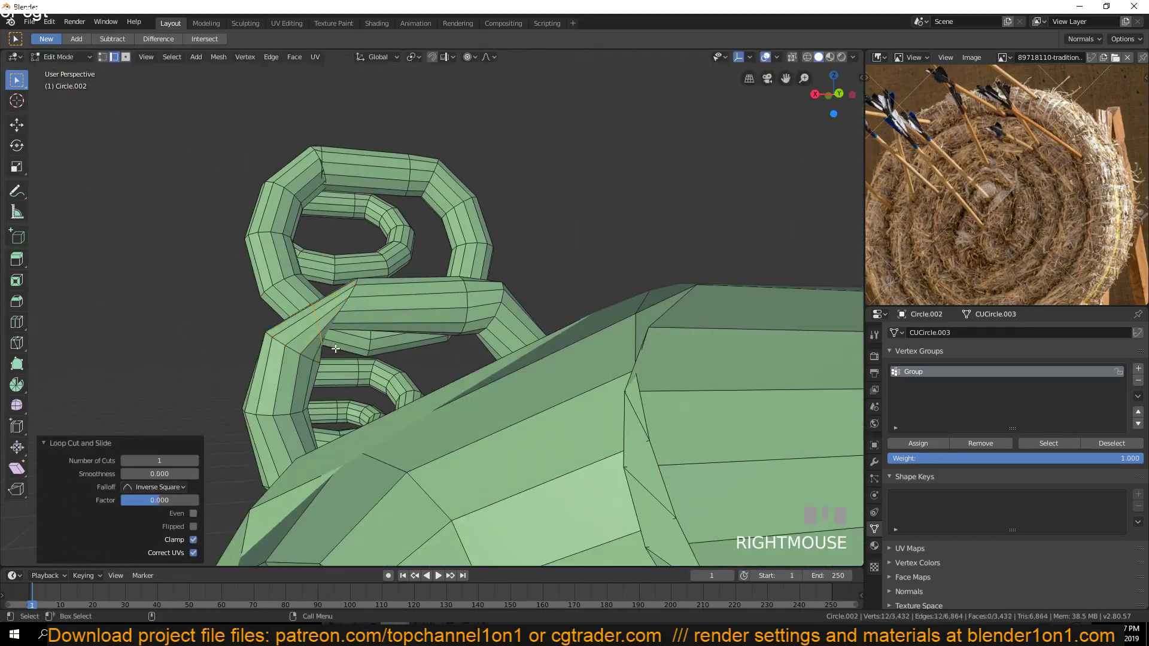
key(g)
scroll(327, 340, up, 3)
click(326, 339)
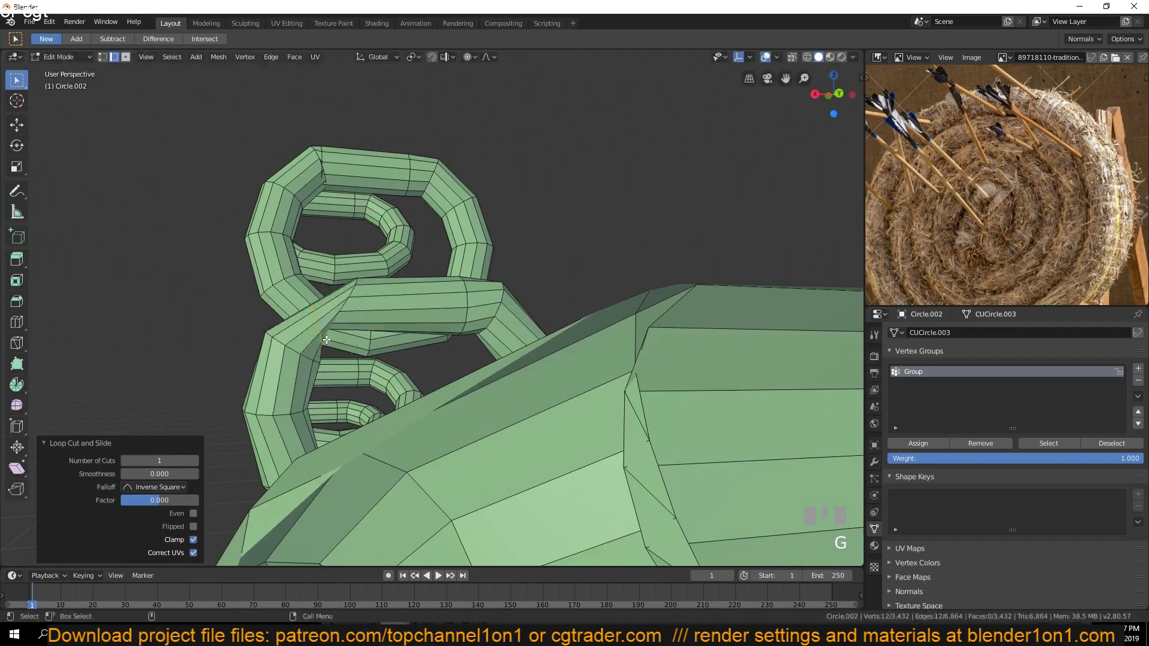
Try rotating the edge loop at the end of the bridged section freely
alt+click(345, 304)
key(r)
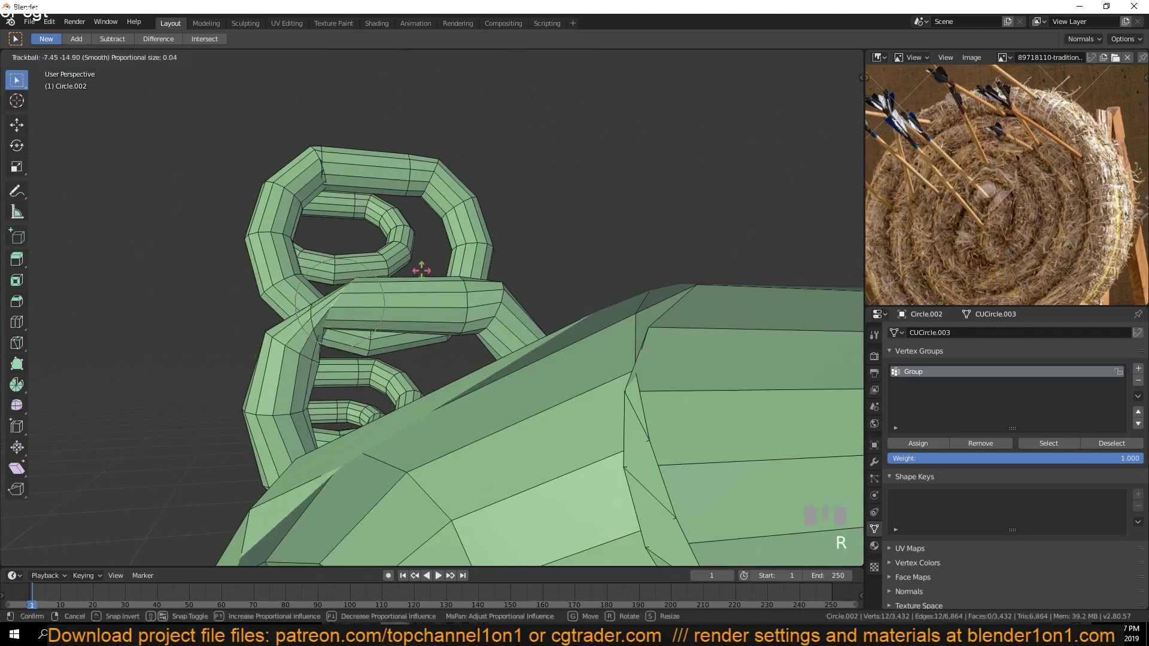
right_click(404, 264)
key(r)
right_click(409, 268)
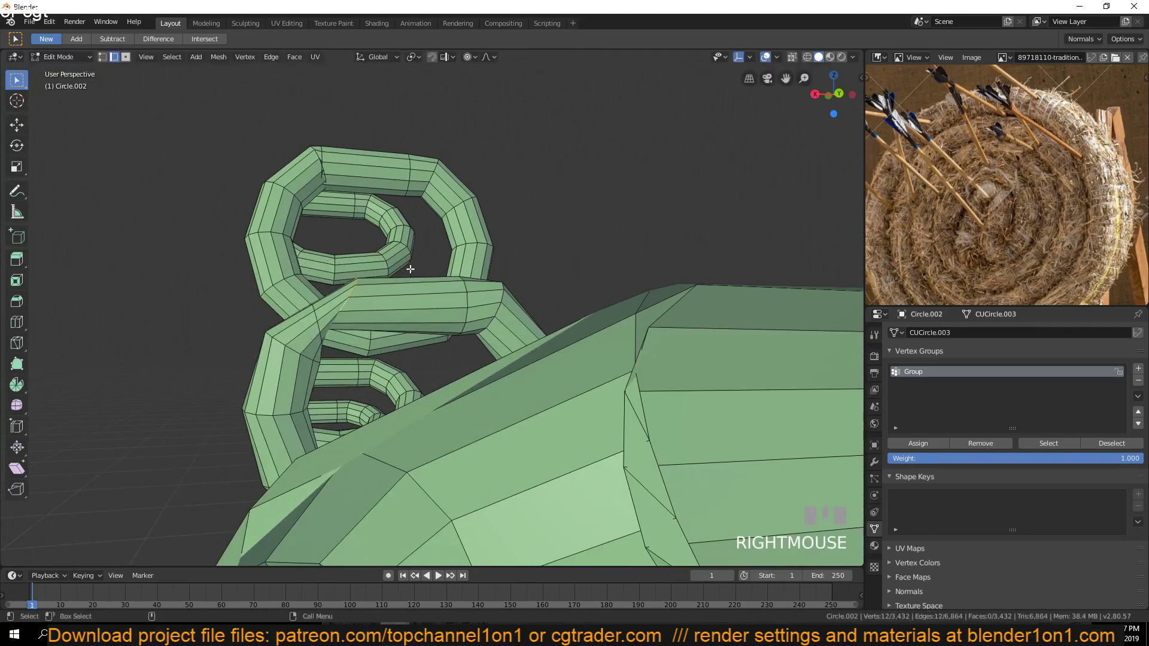
Tilt the selected edge loop with a free trackball rotation from the top view
key(KP_3)
key(KP_1)
key(KP_7)
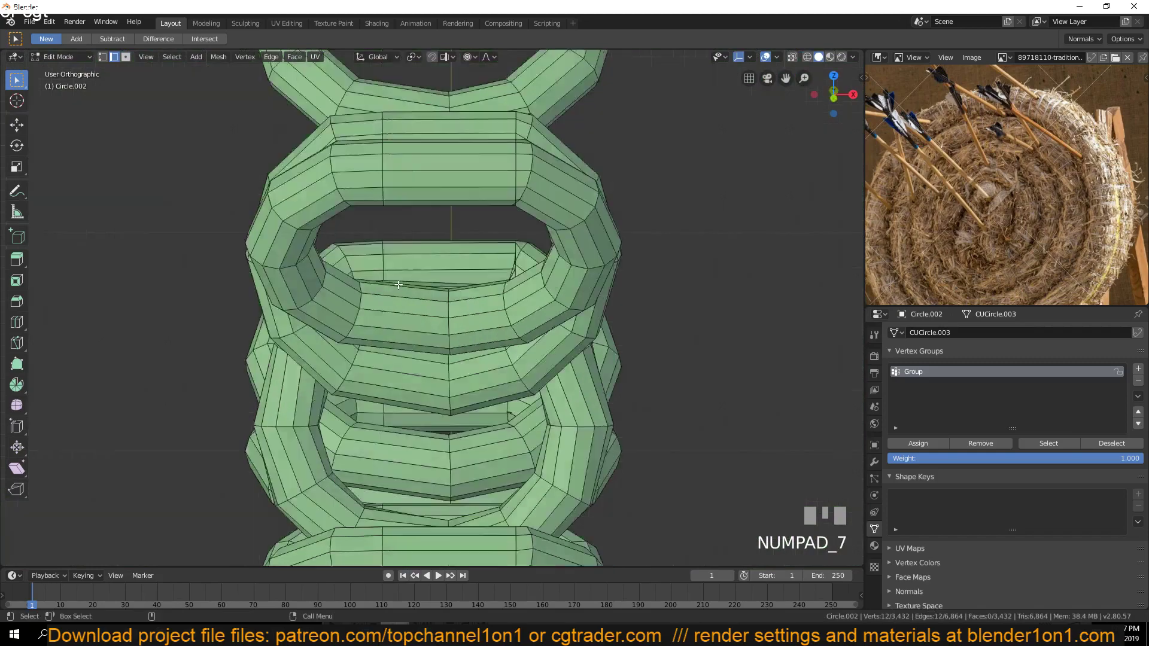
scroll(530, 177, down, 4)
key(KP_Enter)
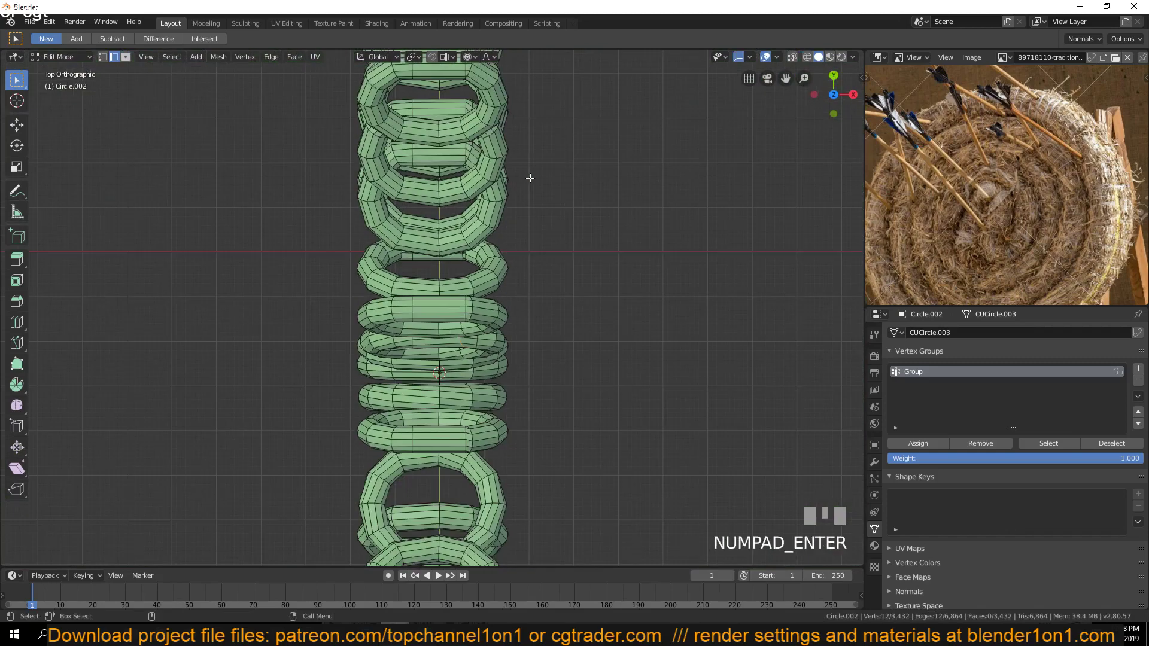
key(KP_Decimal)
key(r)
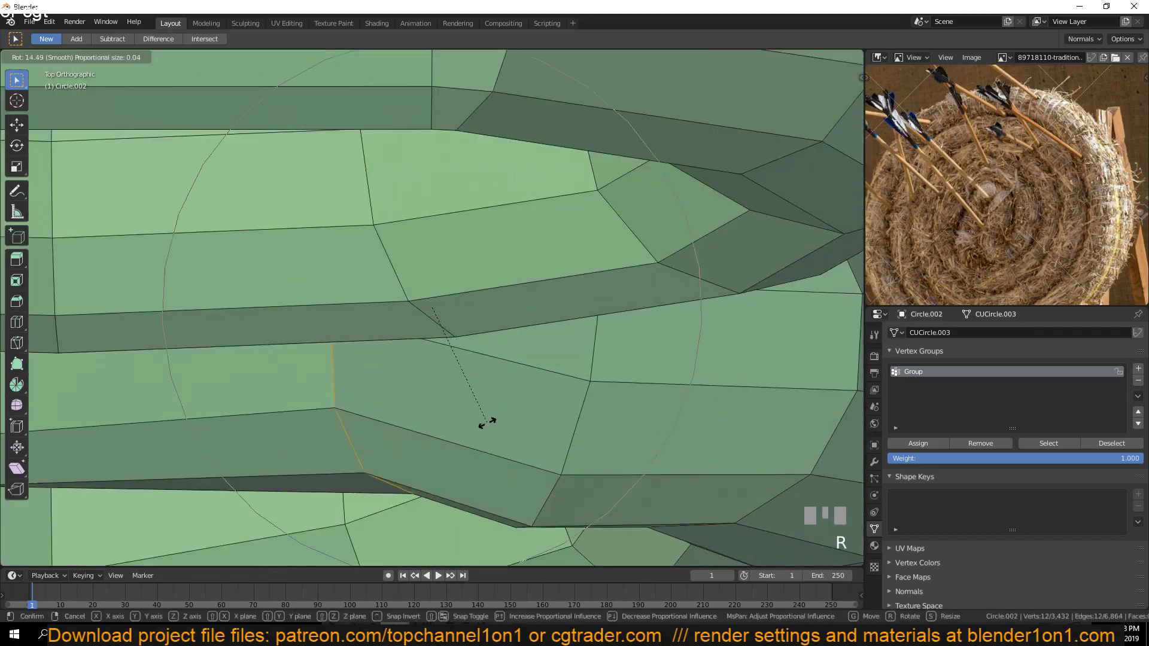
right_click(544, 433)
key(r)
key(r)
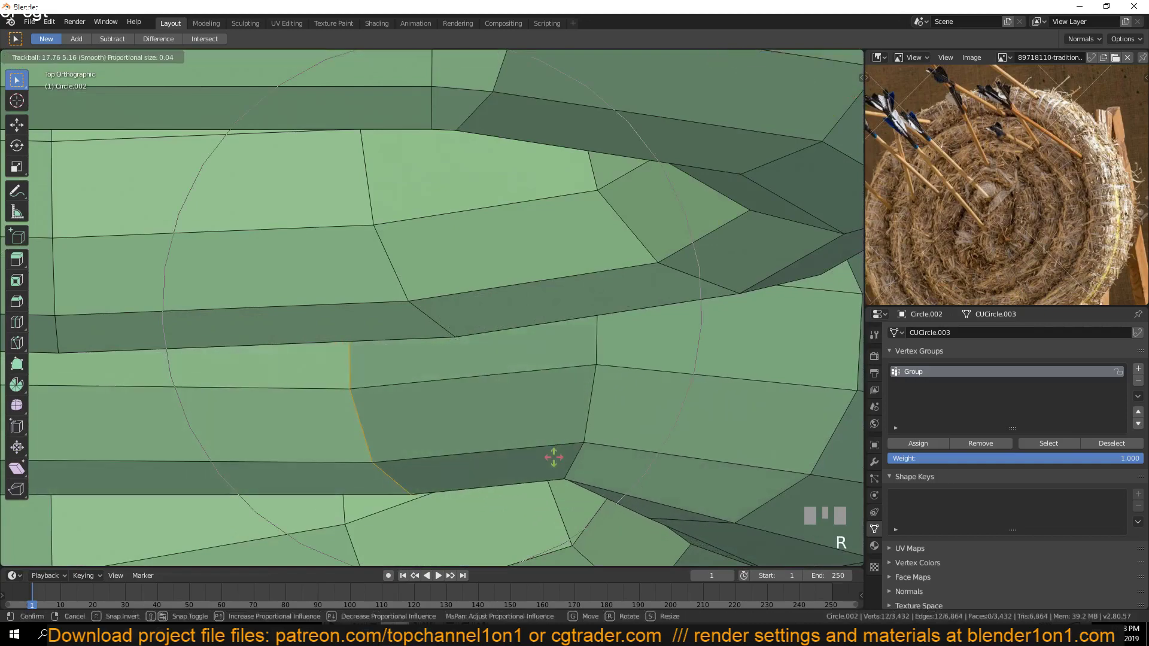
click(555, 457)
Rotate the selected edge loop 36.9° about the global Y axis with a proportional size of 0.015
scroll(555, 456, down, 5)
key(grave)
middle_drag(554, 457, 569, 418)
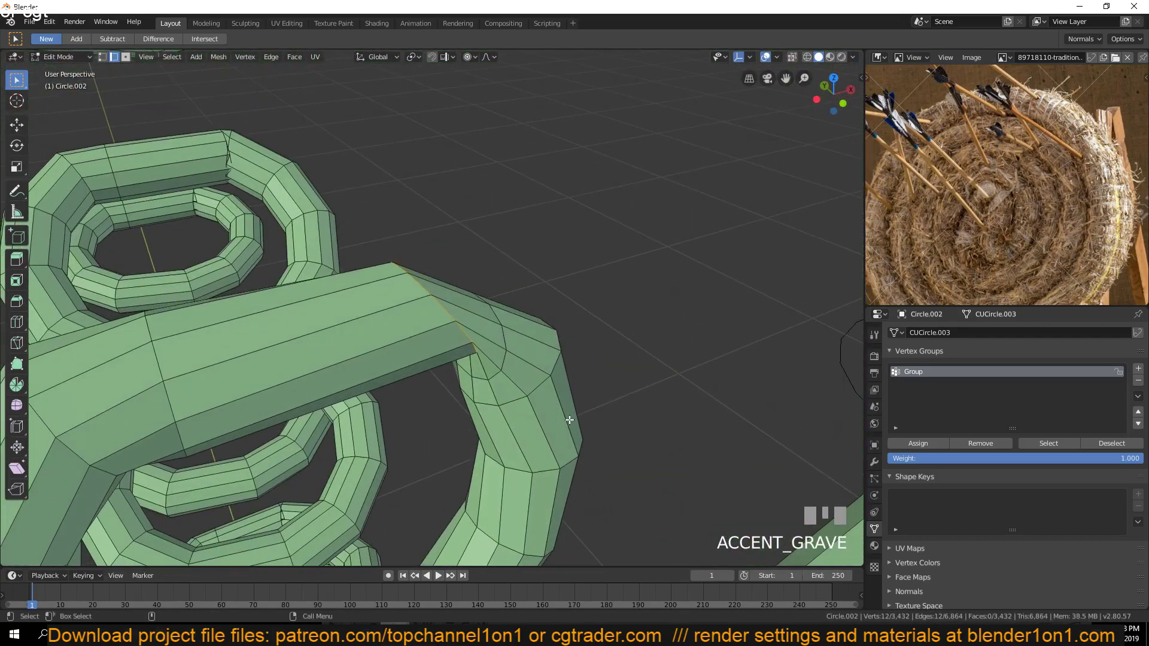
key(r)
key(y)
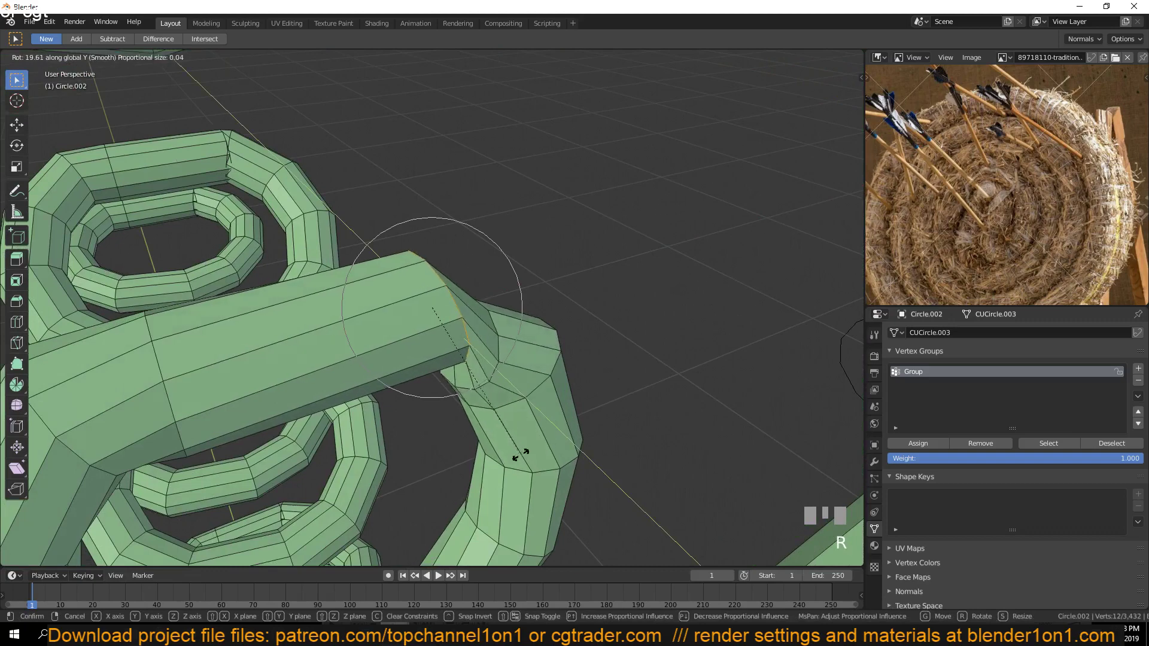
scroll(527, 455, up, 7)
click(481, 486)
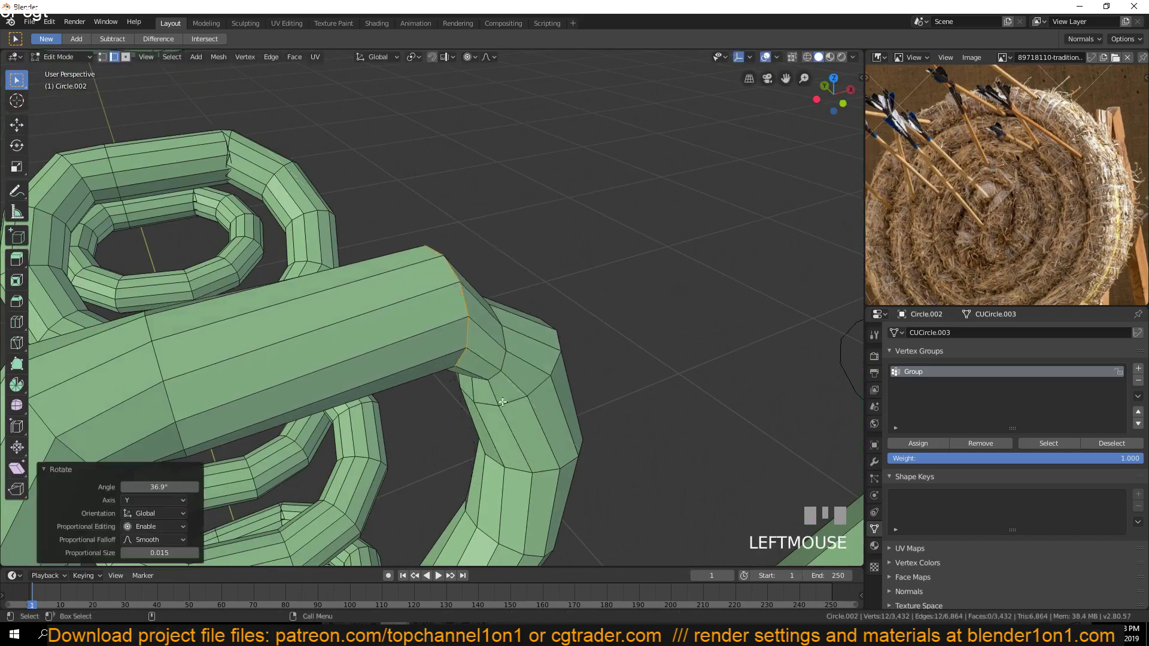
Move the lengthwise edge loop at the repaired ring's bend outward by about 0.008 m and return to object mode
alt+click(502, 342)
key(r)
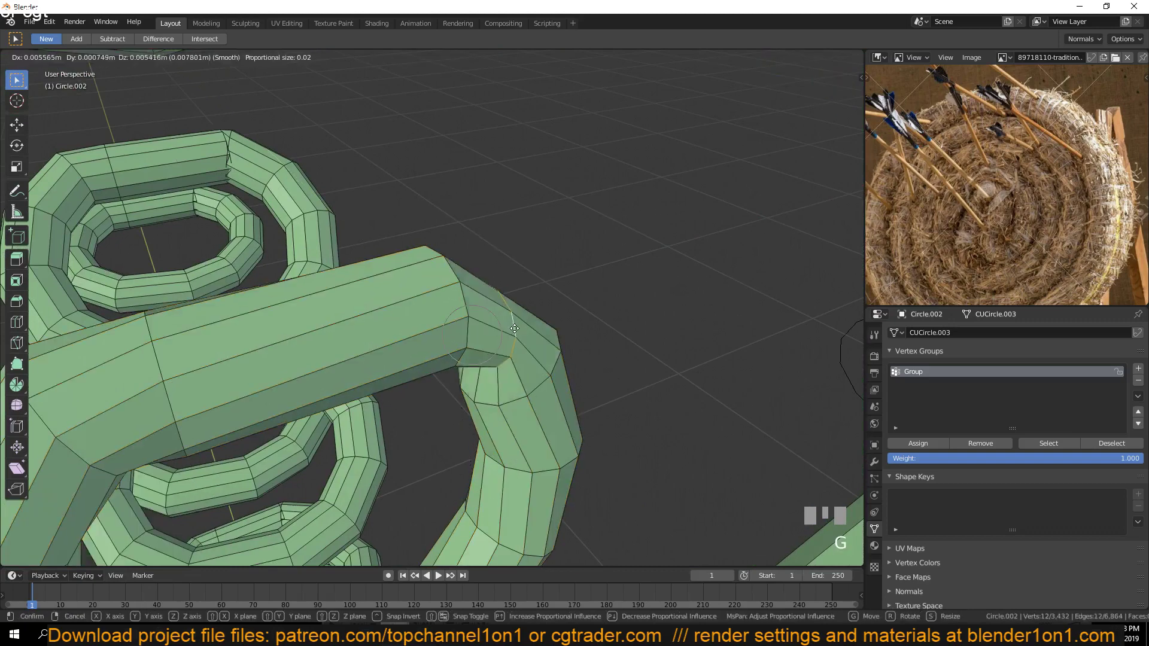
key(Return)
key(Tab)
scroll(432, 441, down, 5)
key(grave)
scroll(467, 429, up, 3)
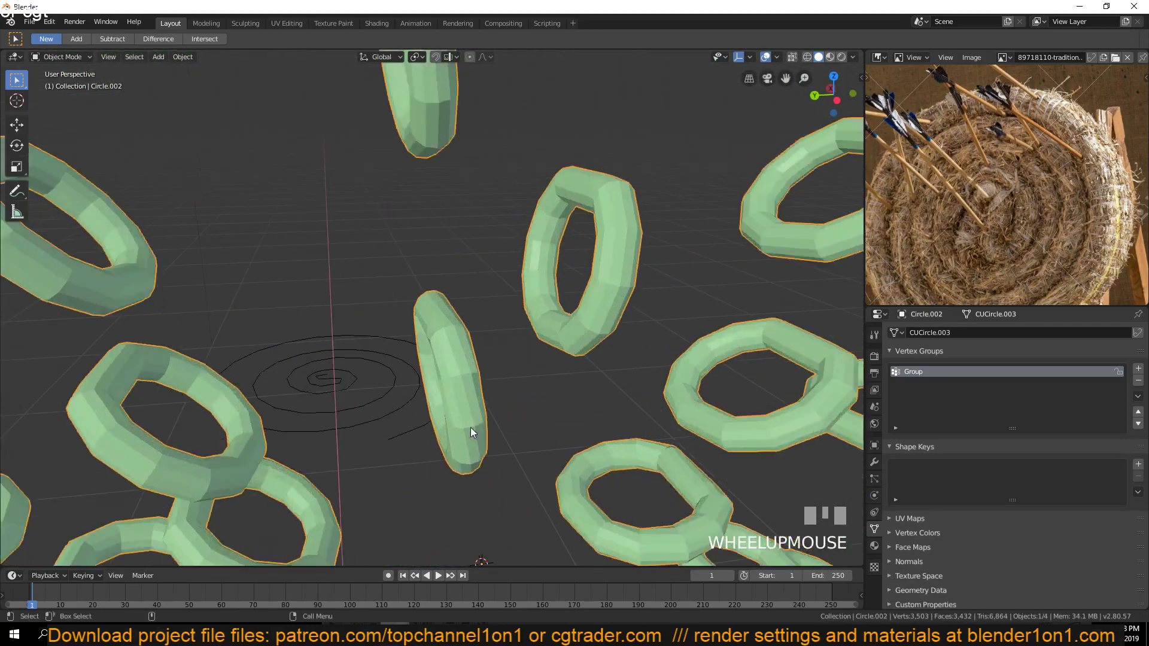
Delete the inner sides of three seam rings using grown edge loop selections, and unhide the coil
key(Tab)
key(2)
key(1)
alt+click(548, 262)
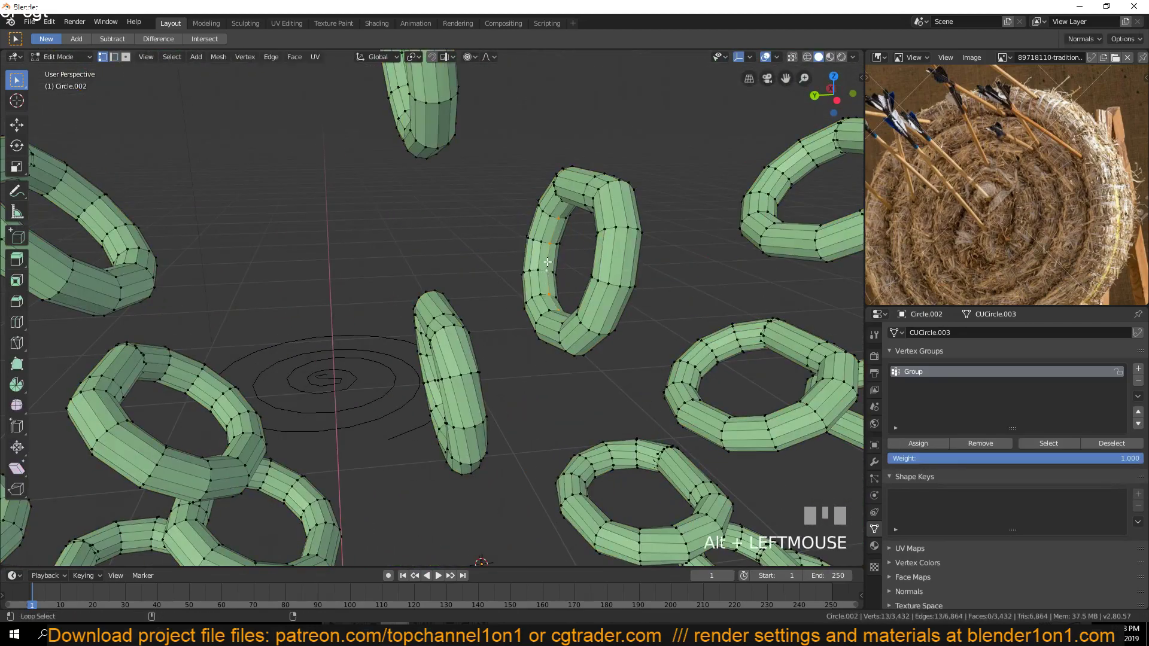
key(grave)
alt+shift+click(416, 101)
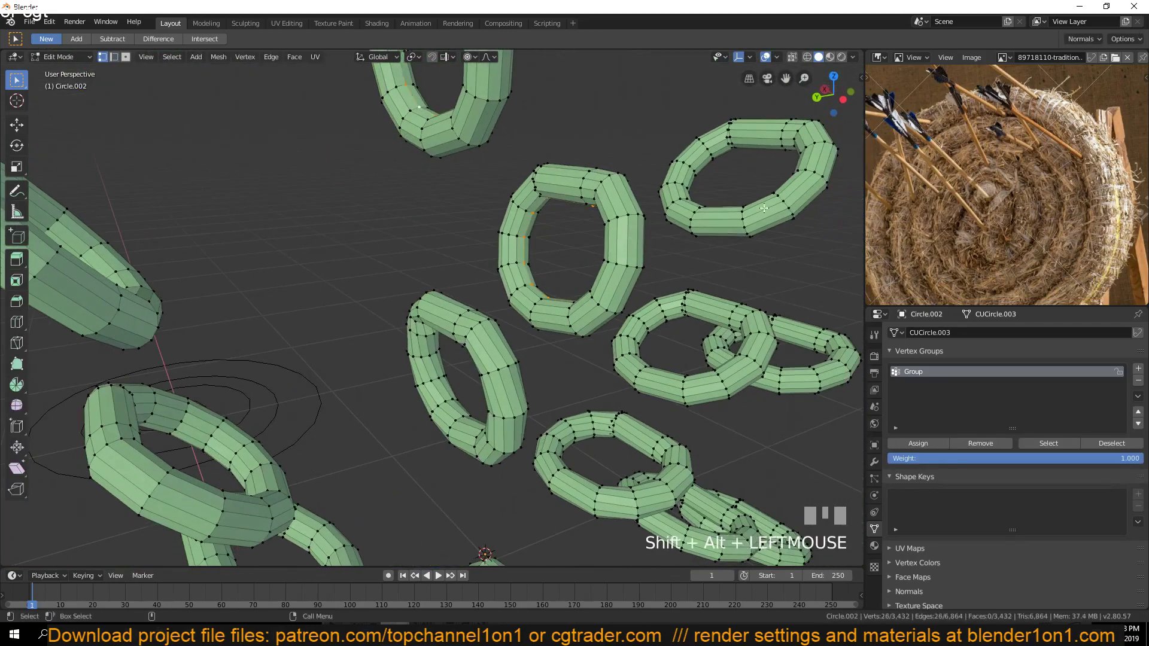
key(grave)
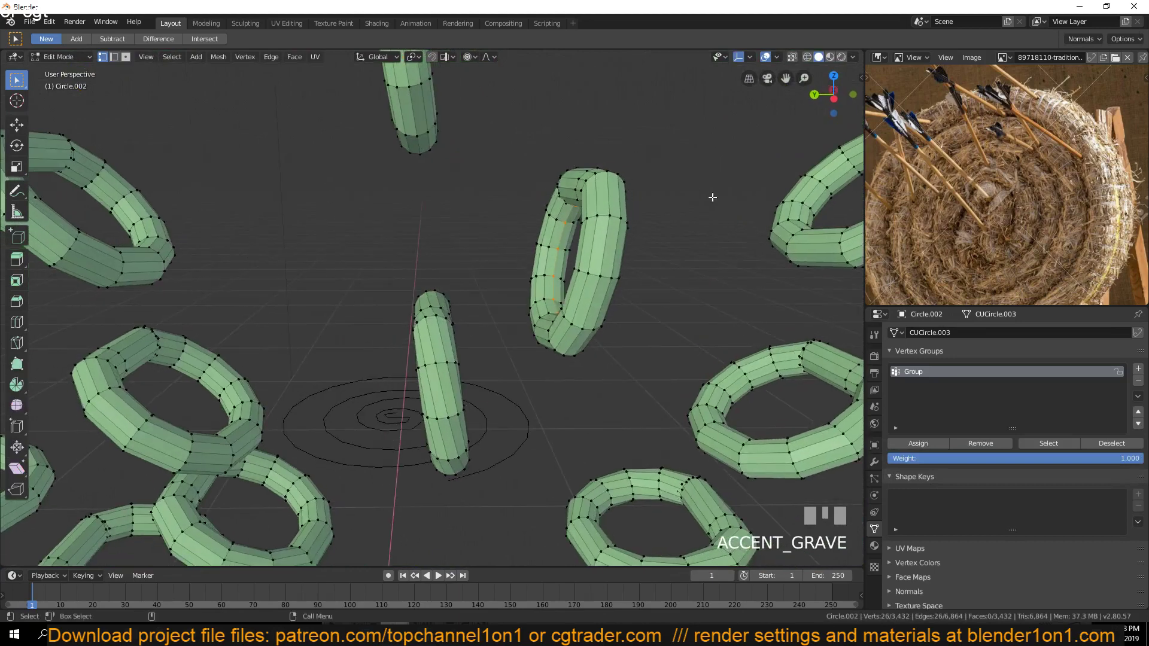
alt+shift+click(814, 199)
key(ctrl+KP_Add)
key(ctrl+KP_Add)
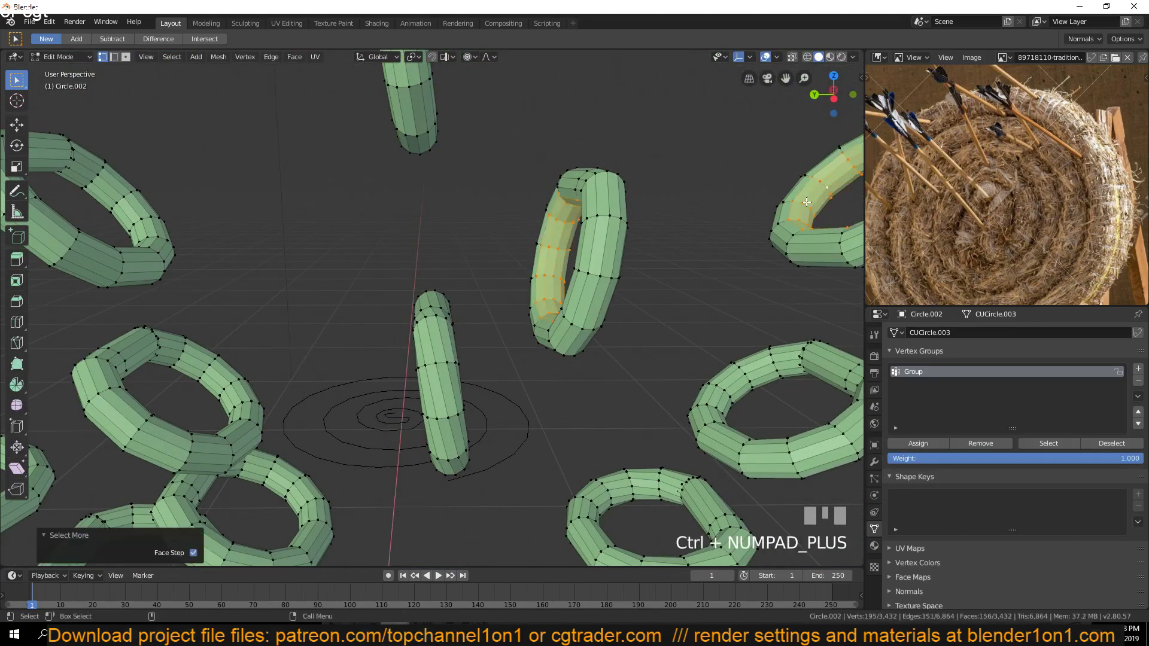
right_click(810, 206)
key(Tab)
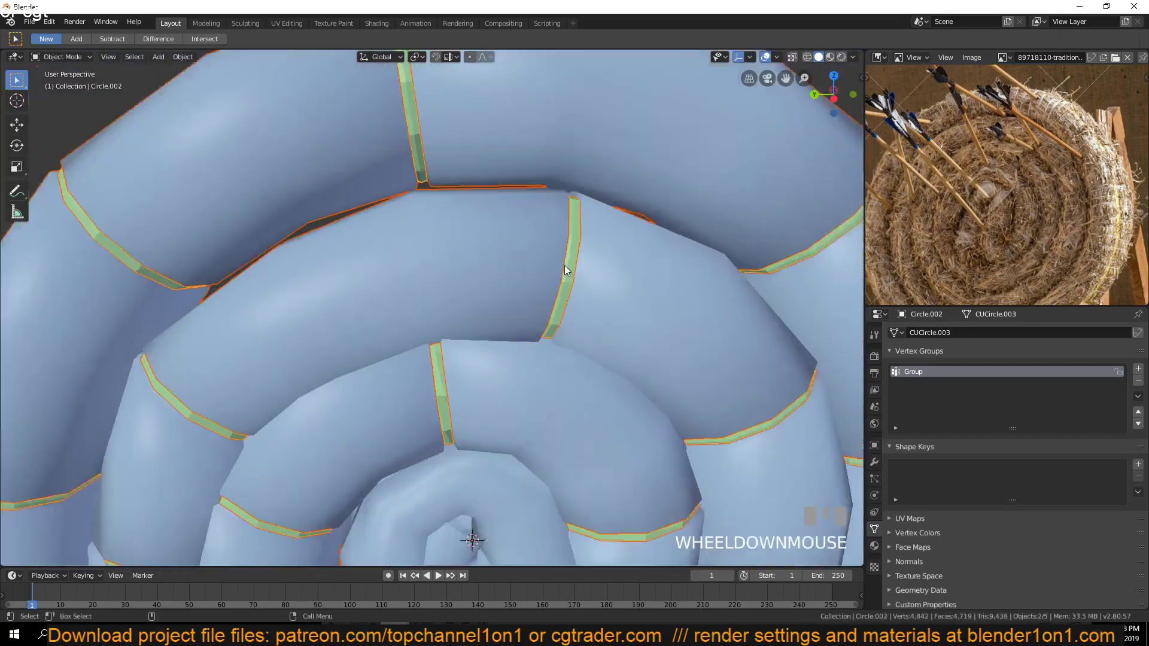
Examine from several angles how the seam bands sit on the coil
key(grave)
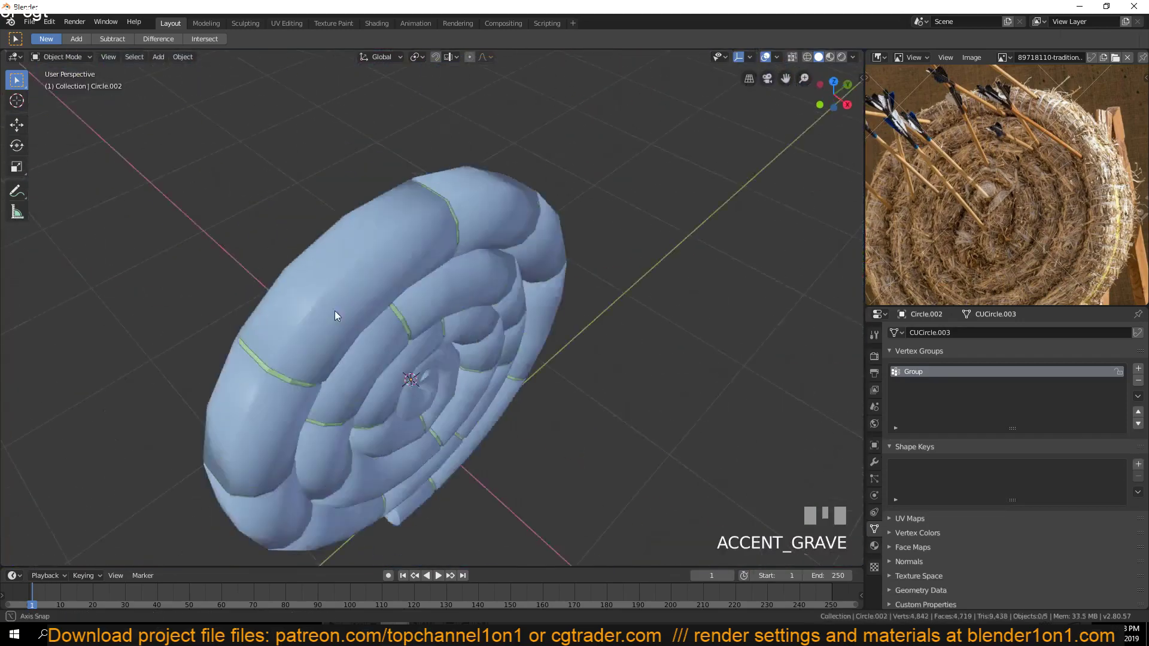
middle_drag(281, 228, 520, 253)
scroll(476, 278, up, 6)
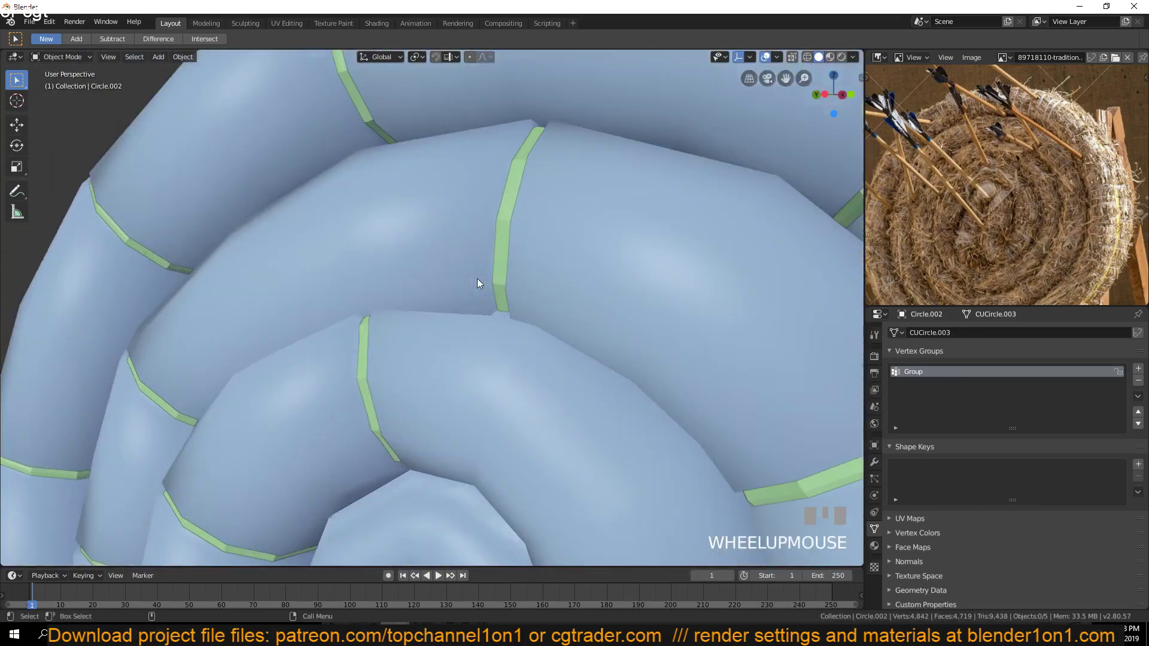
click(501, 258)
scroll(493, 313, down, 8)
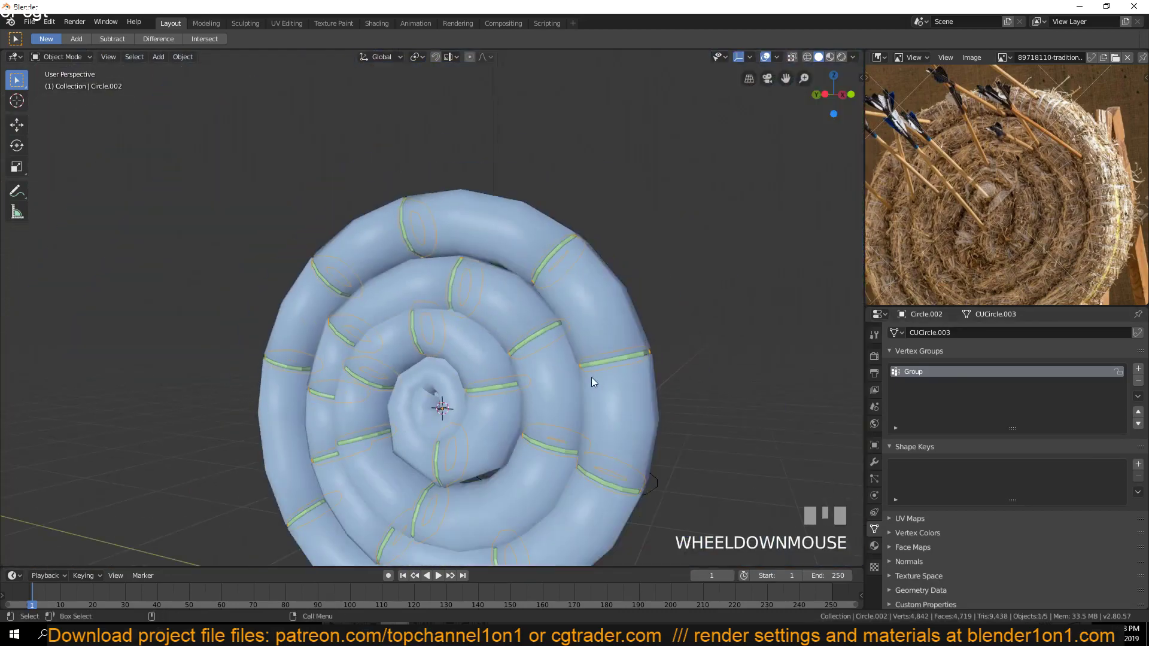
key(grave)
scroll(458, 307, up, 6)
key(shift+grave)
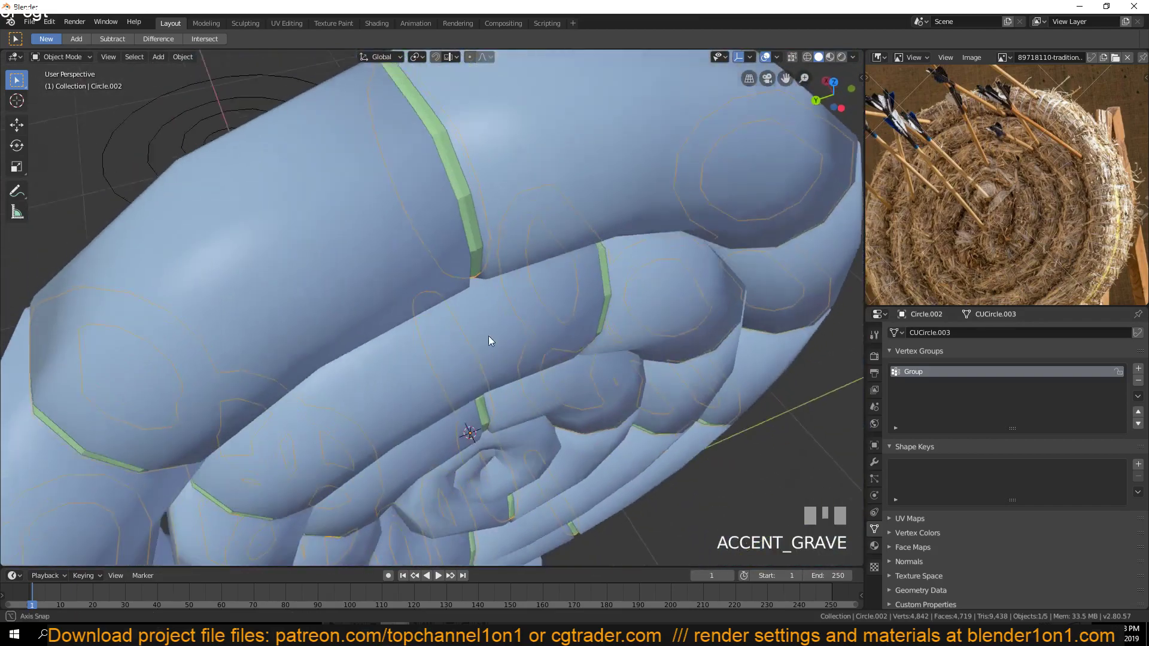
Undo the seam ring mesh edits and the mesh conversion, back to the state before the coil was hidden
key(ctrl+z)
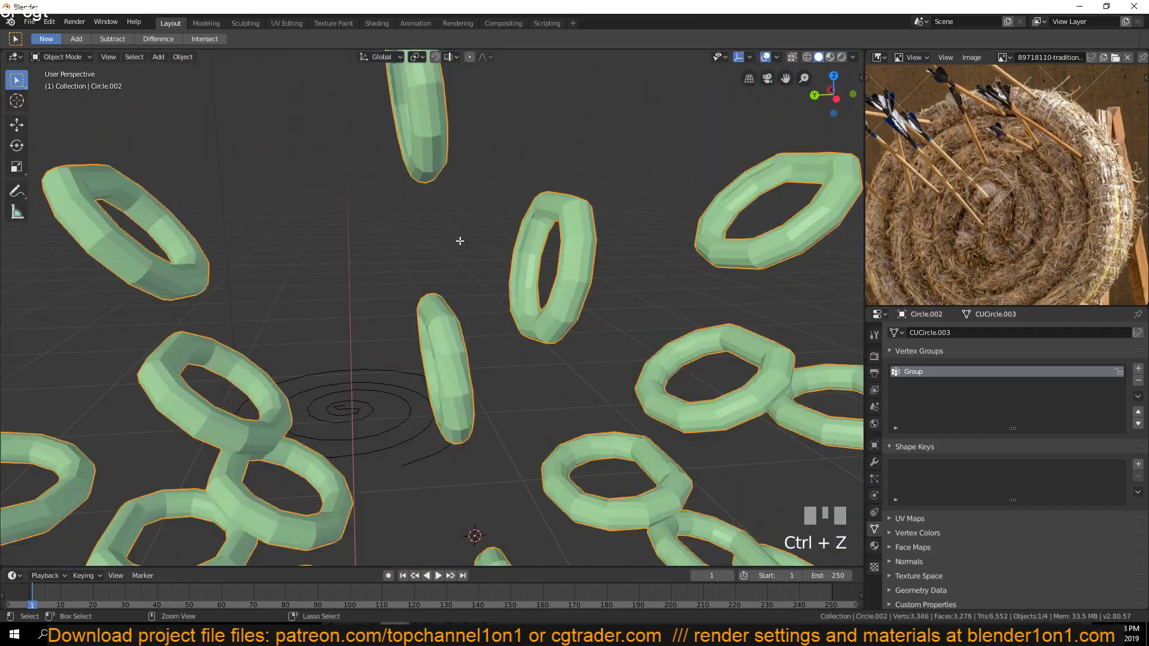
key(ctrl+z)
key(ctrl+z)
key(ctrl+z)
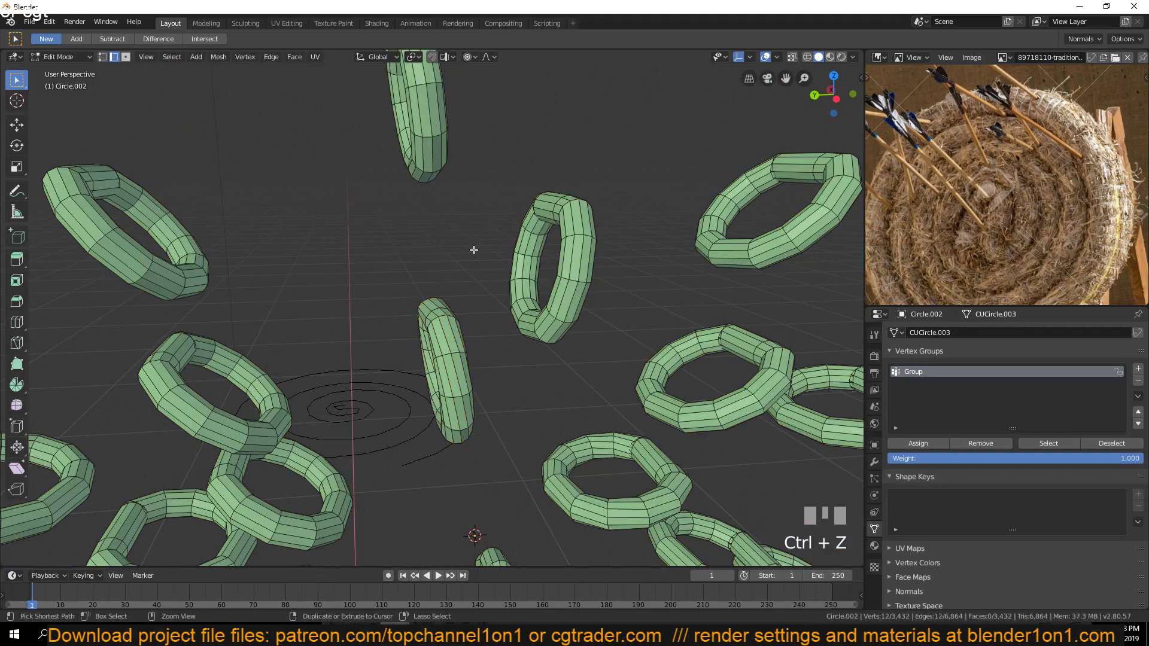
key(ctrl+z)
key(ctrl+z)
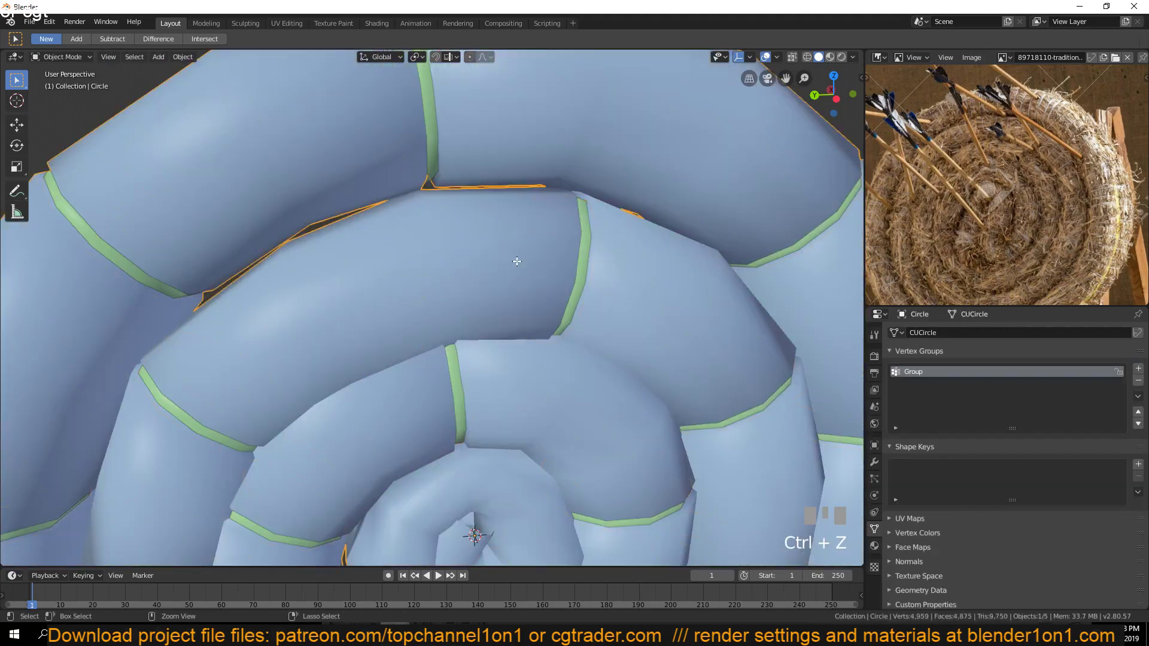
Isolate the seam rings by hiding the other objects, and lower their curve bevel resolution to 1
click(586, 247)
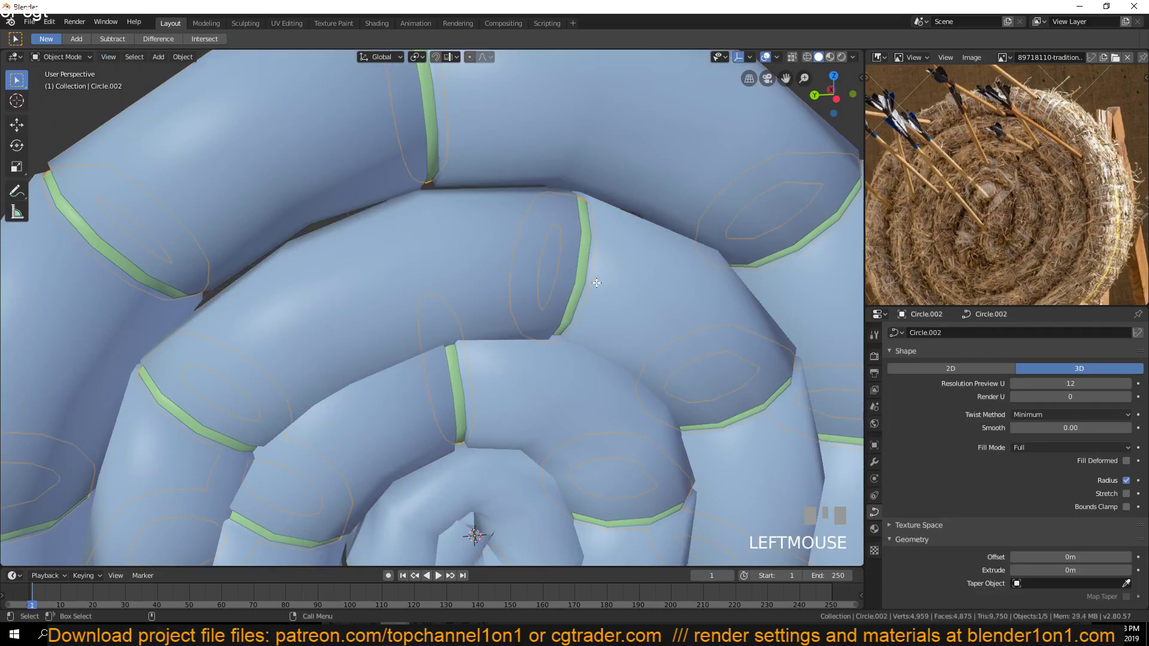
scroll(597, 283, down, 5)
key(shift+h)
key(shift+grave)
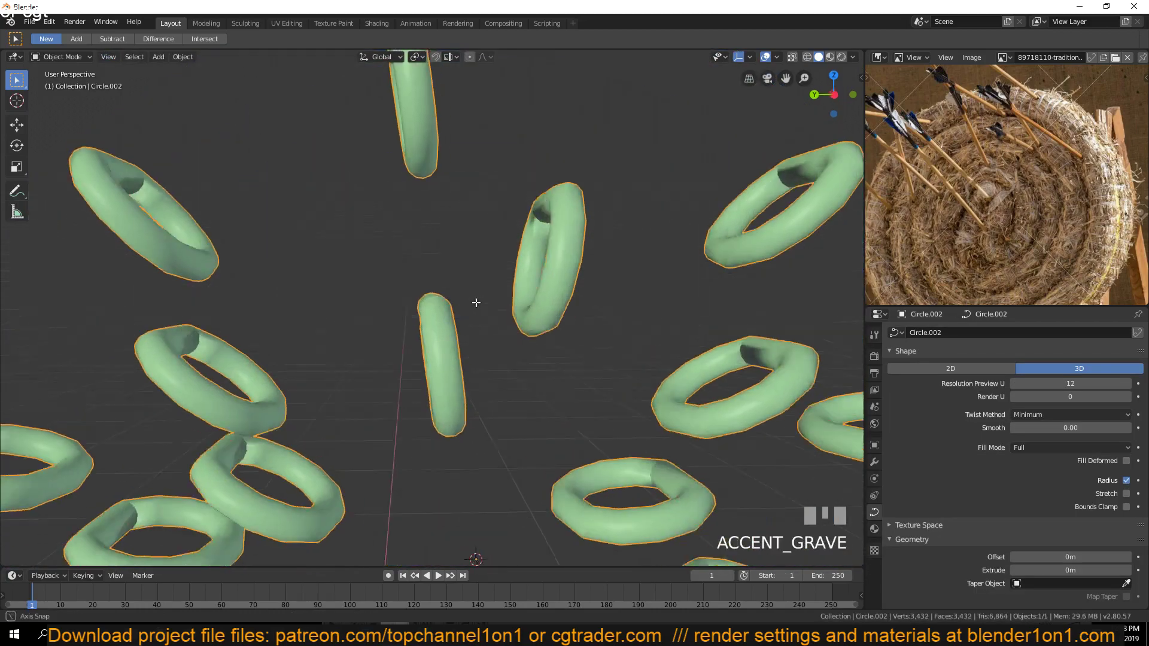
scroll(964, 504, down, 8)
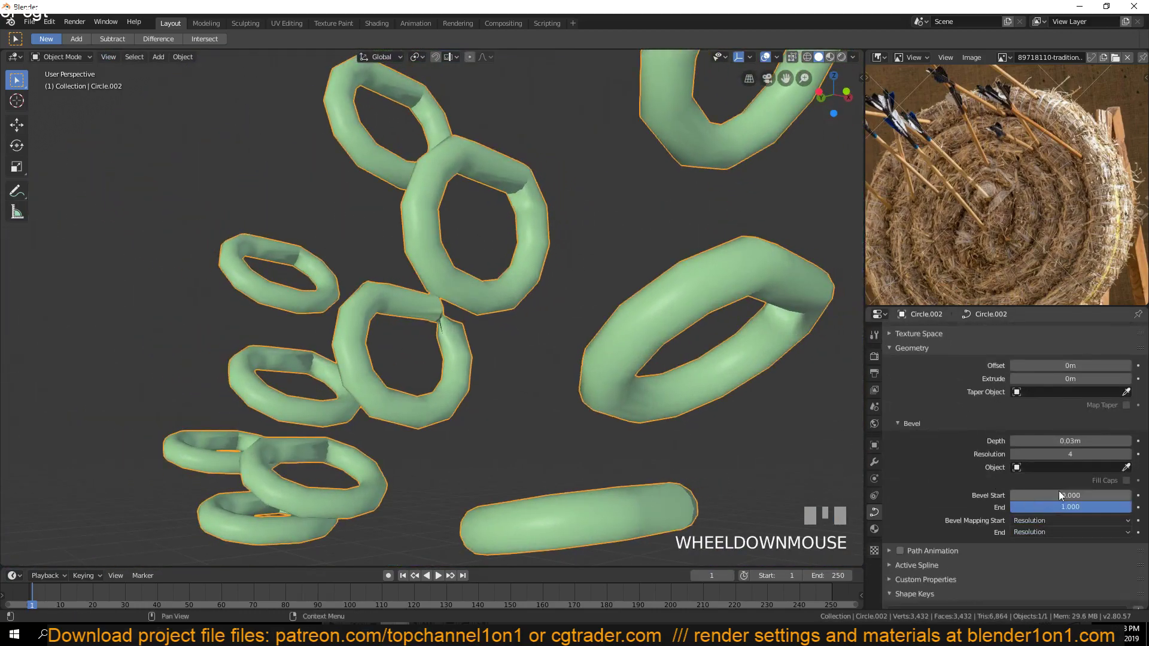
click(1012, 453)
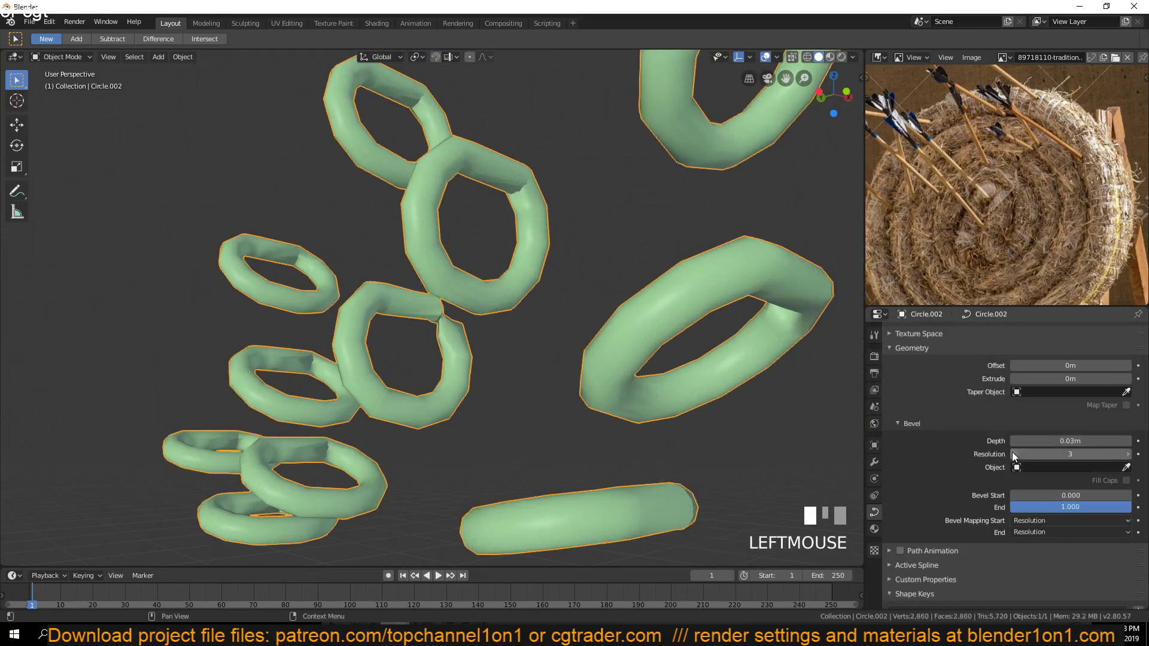
click(1012, 452)
click(1011, 452)
click(1012, 452)
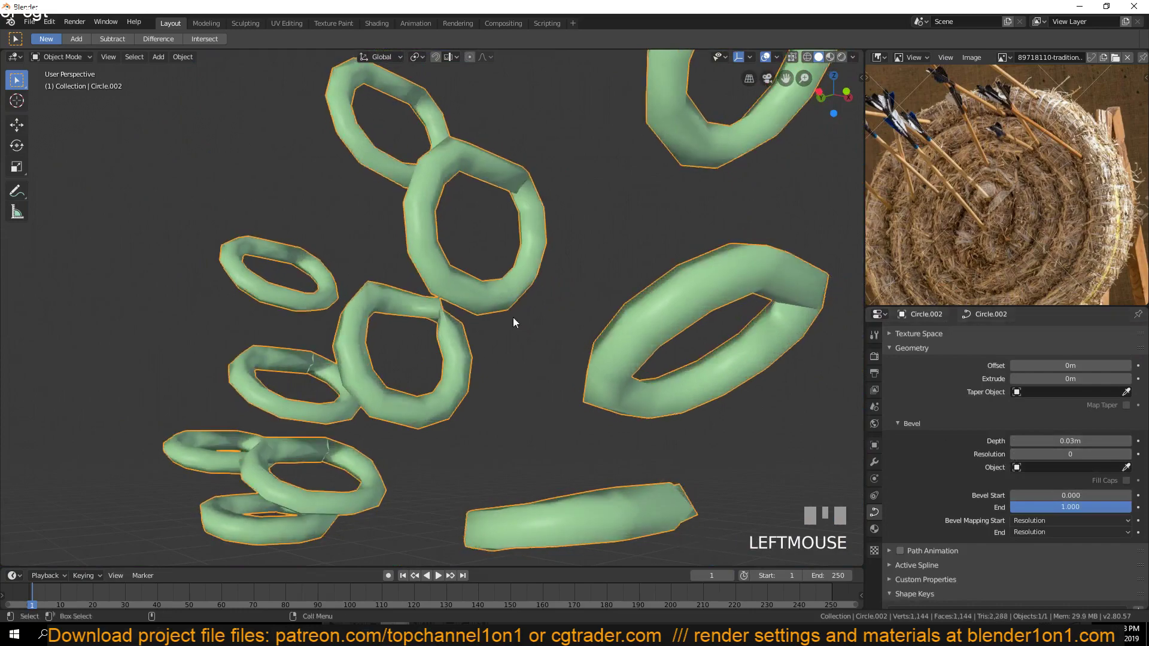
key(shift+grave)
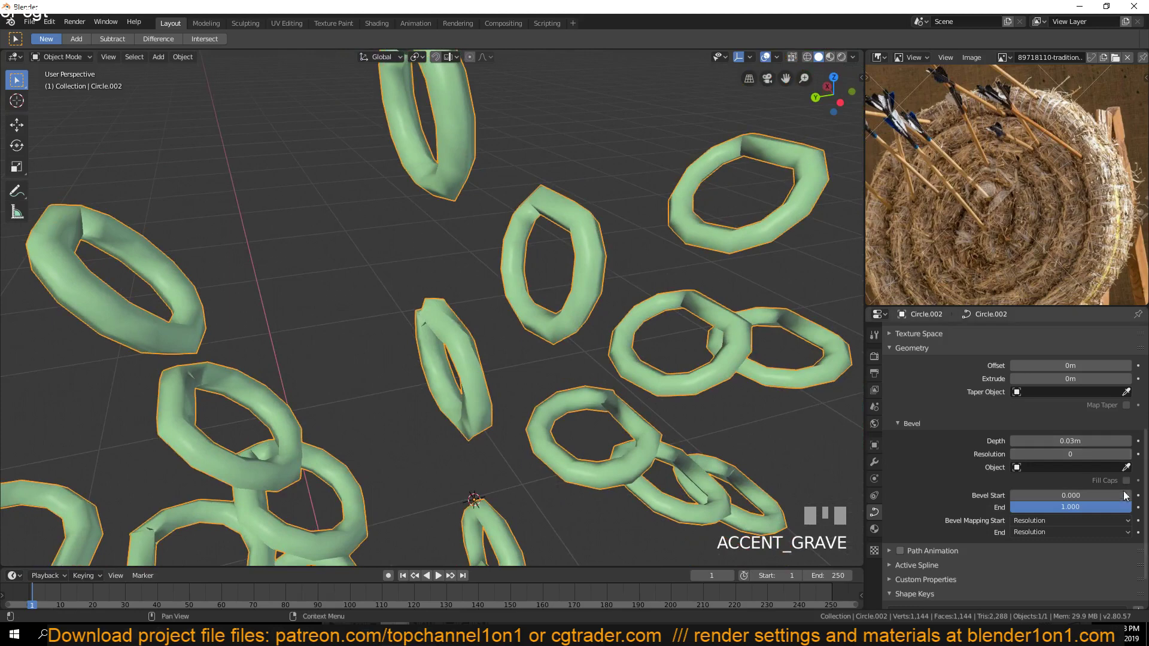
click(1127, 455)
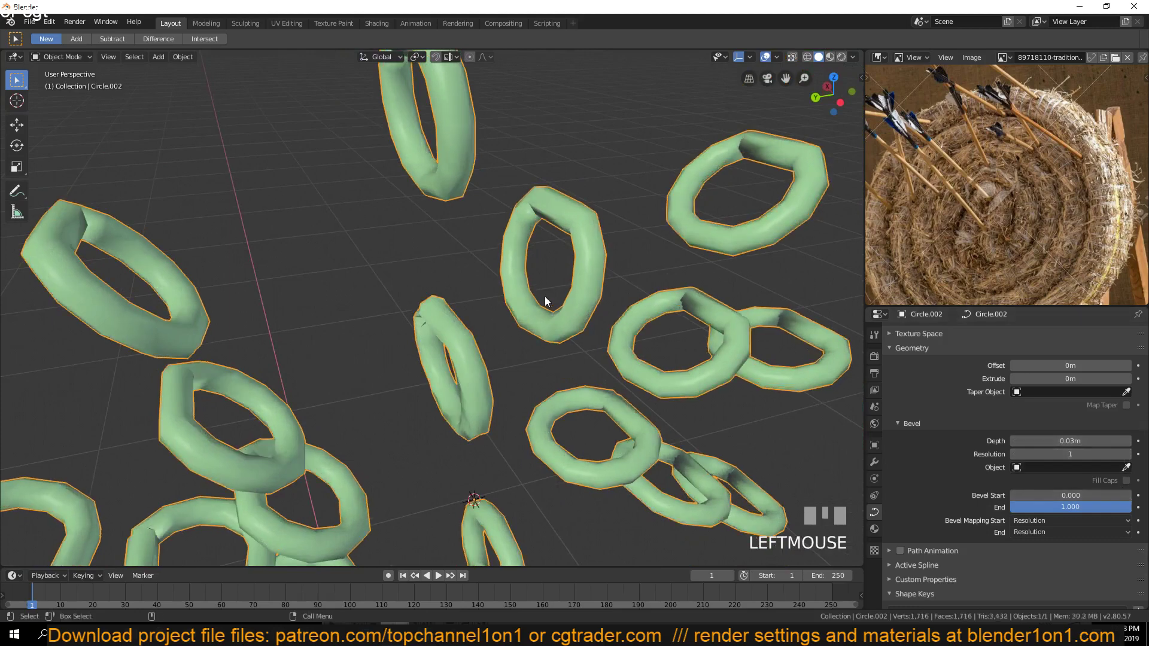
Convert the seam ring curves to a mesh and leave only the coil hidden
right_click(576, 278)
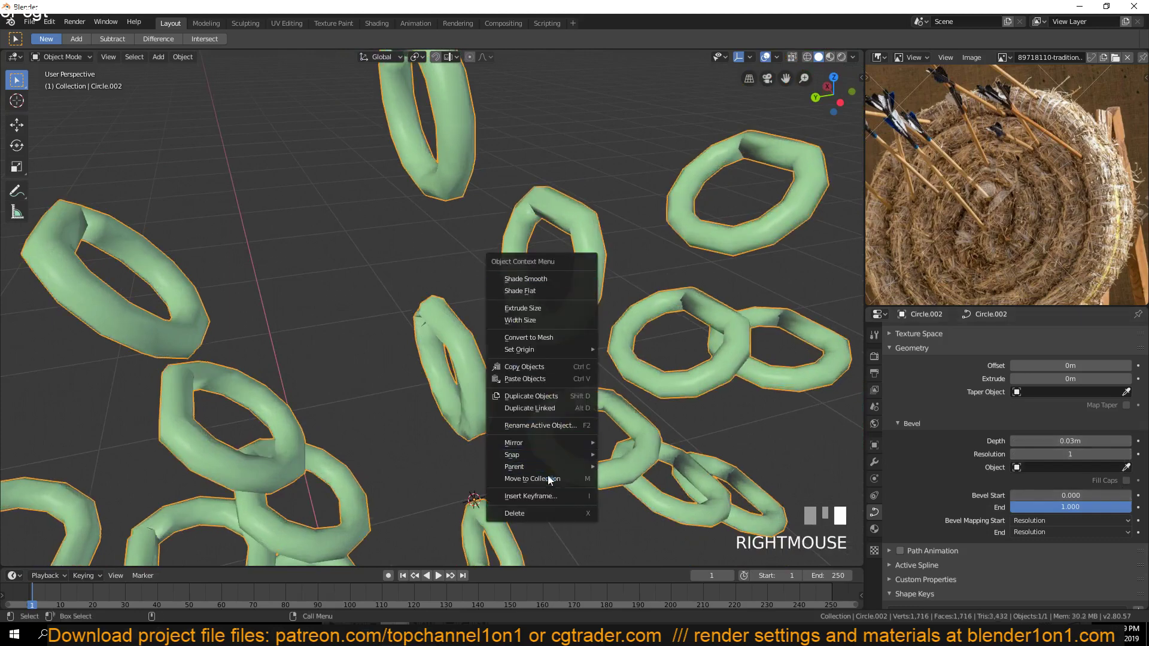
click(532, 337)
key(alt+h)
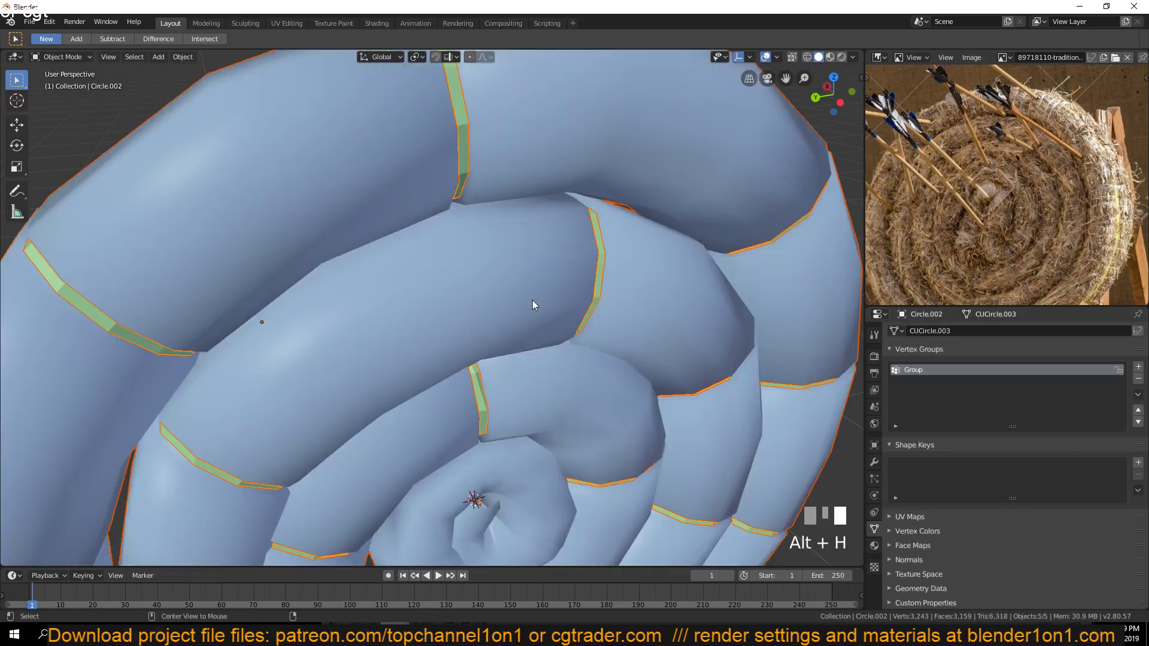
click(513, 252)
scroll(529, 365, down, 2)
scroll(529, 363, down, 2)
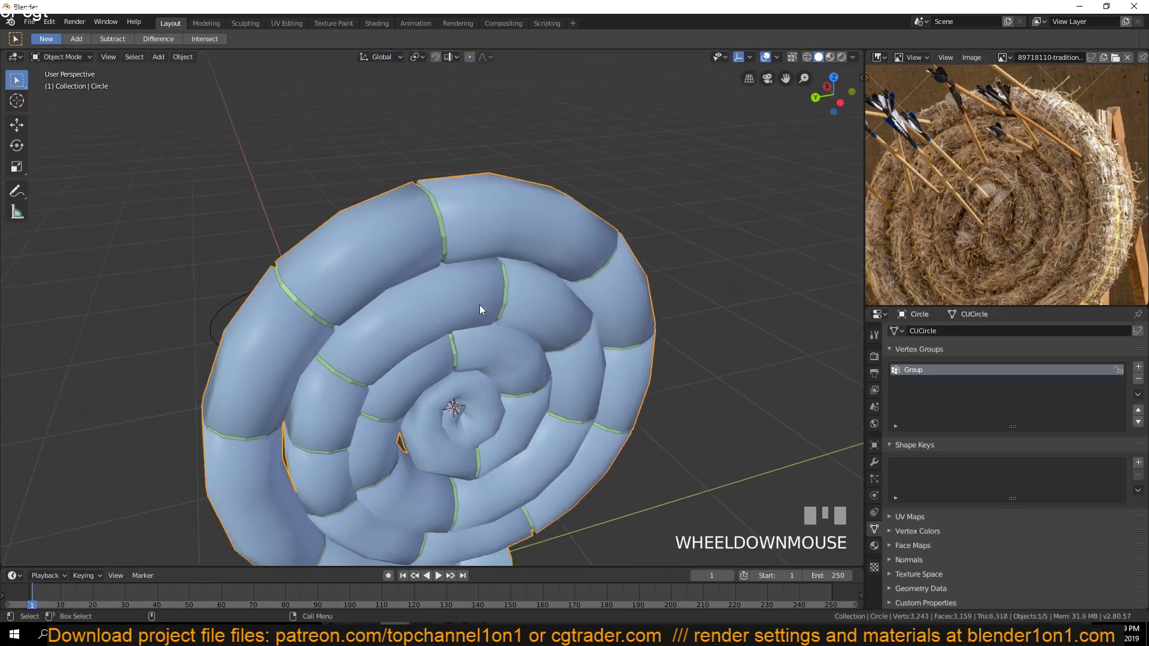
key(grave)
key(ctrl+z)
key(ctrl+z)
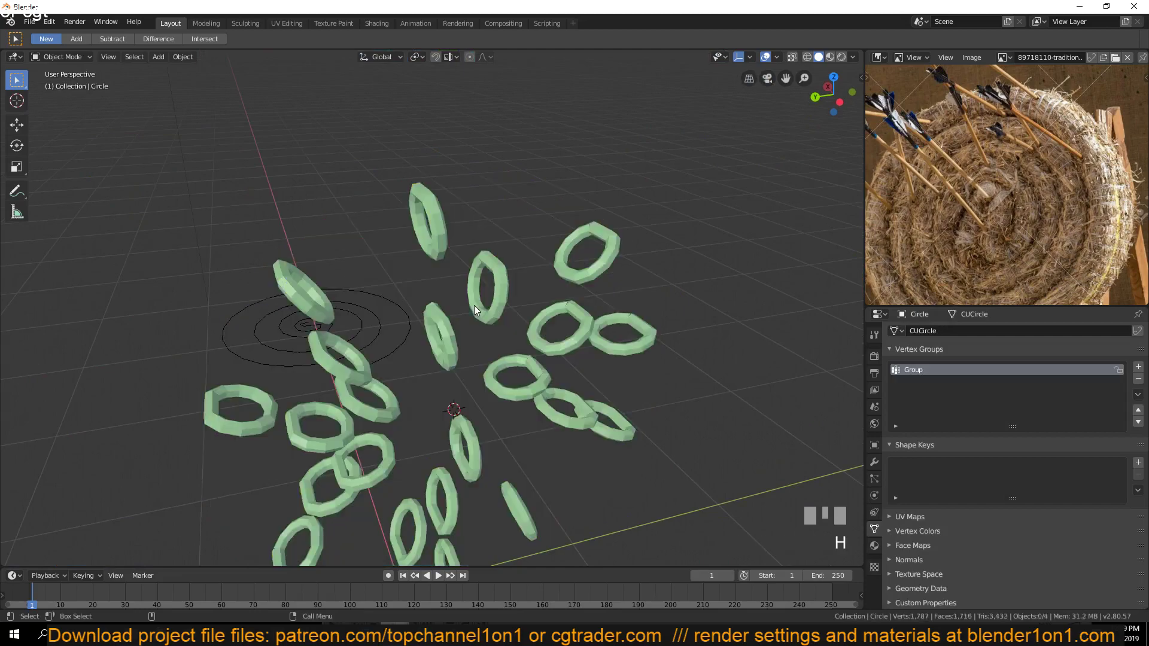
Select the inner face loops of four upper seam rings in edit mode
key(Tab)
scroll(524, 304, up, 3)
key(3)
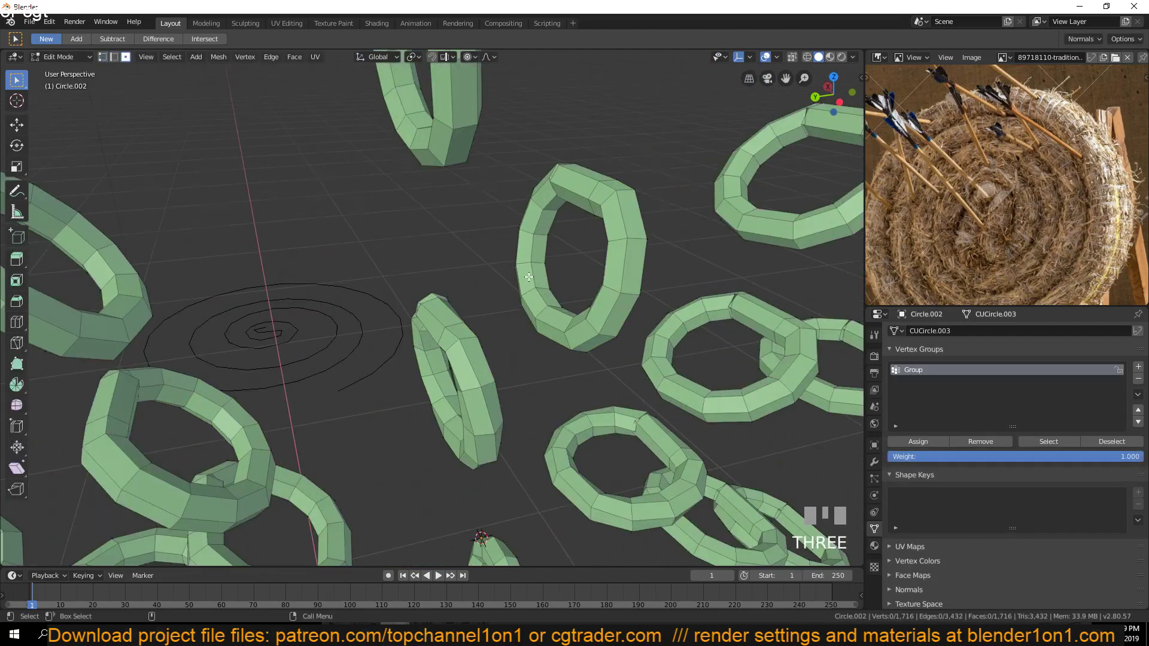
key(grave)
middle_drag(529, 277, 209, 263)
alt+click(547, 244)
key(grave)
alt+shift+click(430, 197)
key(grave)
alt+shift+click(210, 263)
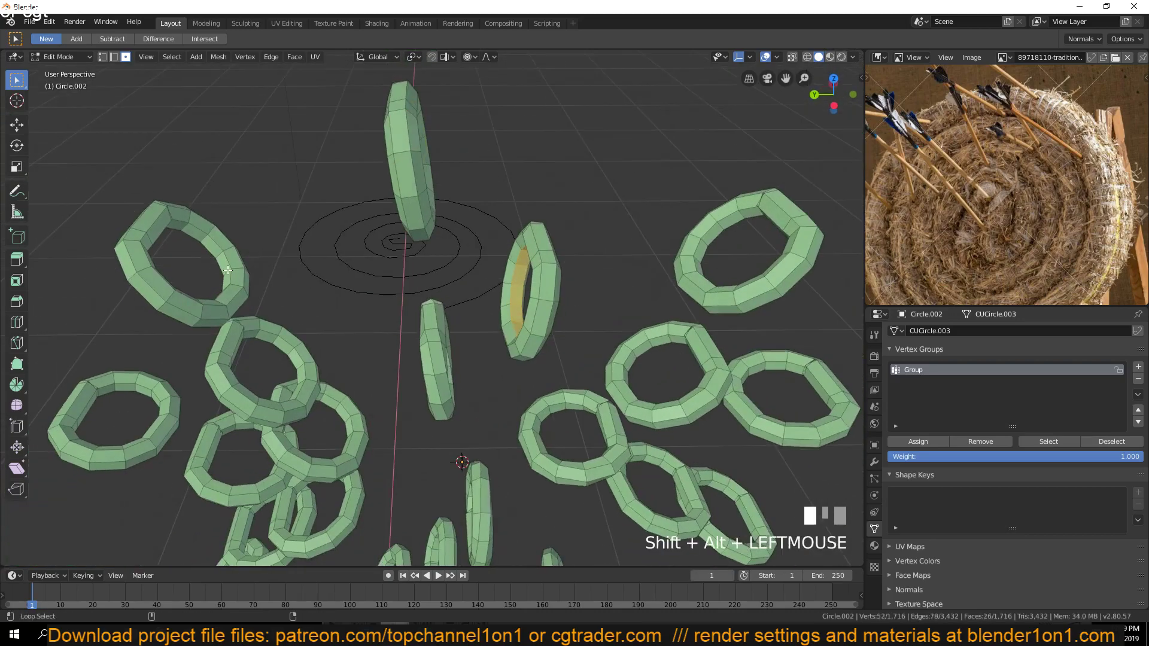
alt+shift+click(291, 354)
Try deleting only the faces of the selected inner loops, and undo the deletion
key(x)
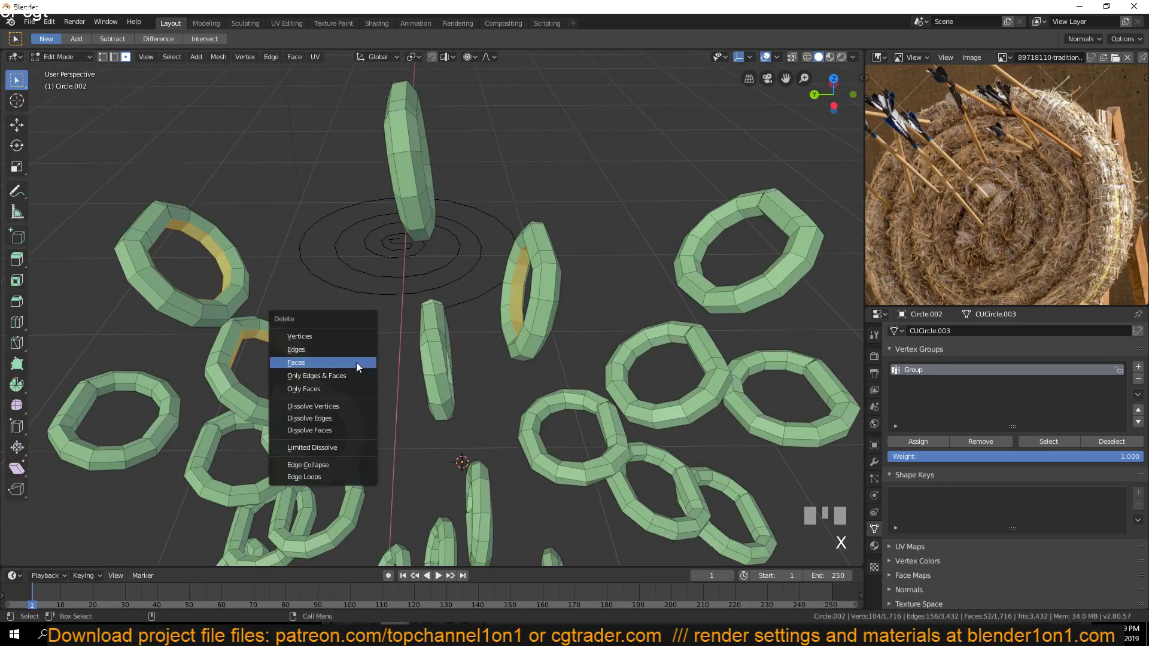
click(358, 364)
key(grave)
middle_drag(358, 365, 376, 323)
key(ctrl+z)
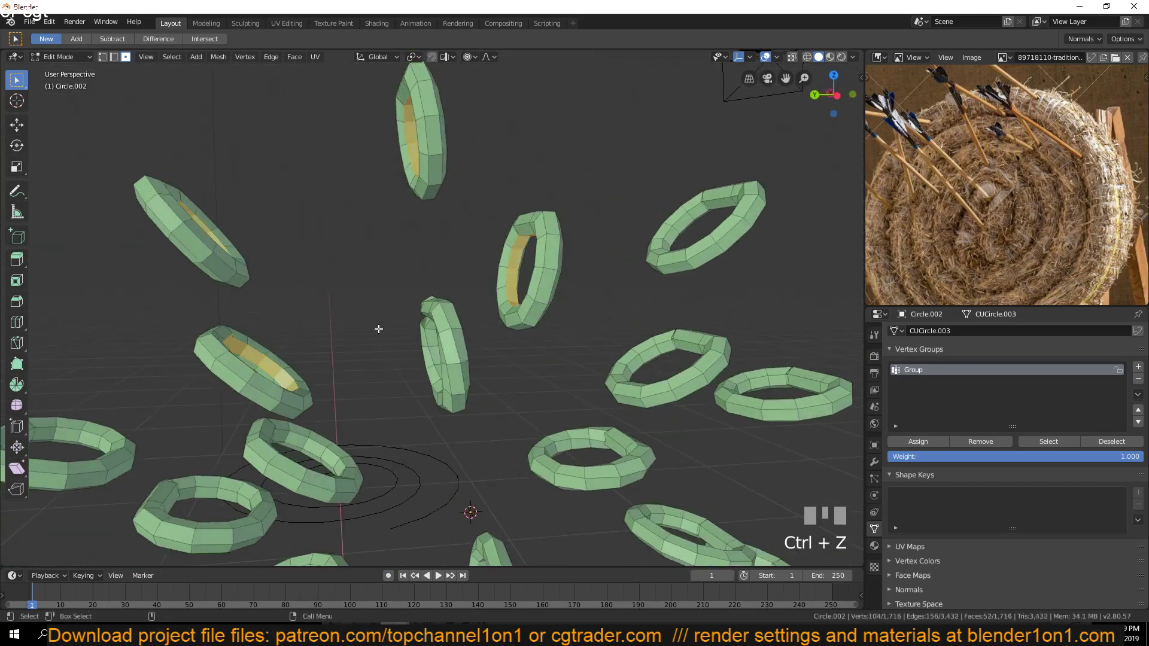
Delete the vertices of the selected inner loops, return to object mode and unhide the coil
key(x)
click(373, 299)
key(Tab)
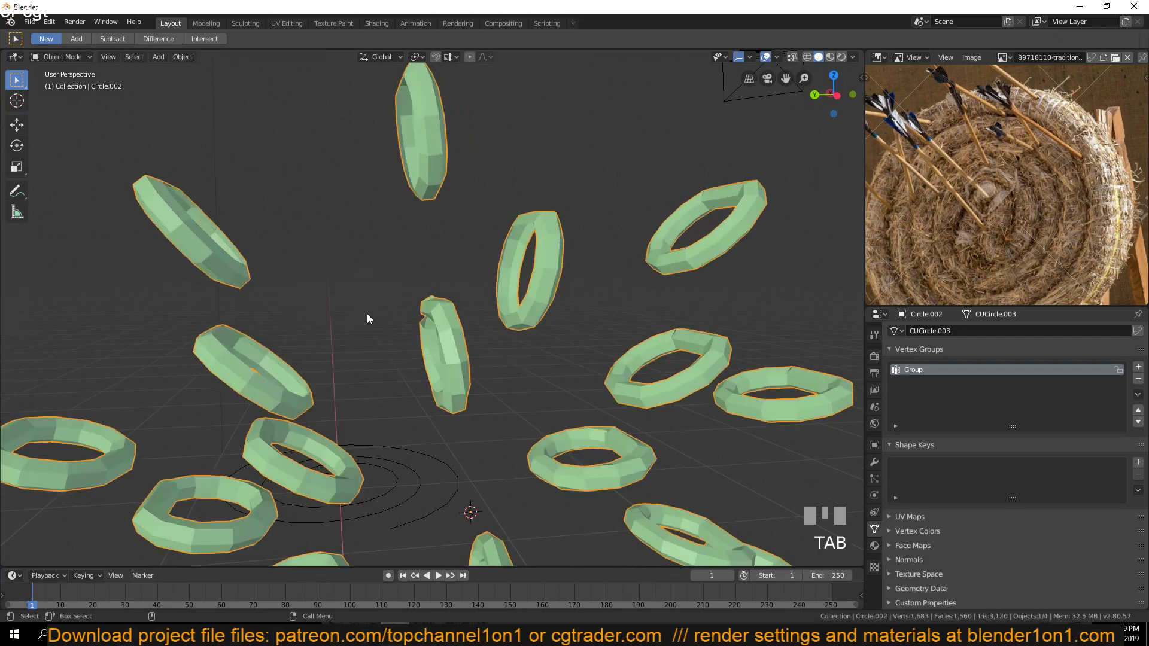
key(alt+a)
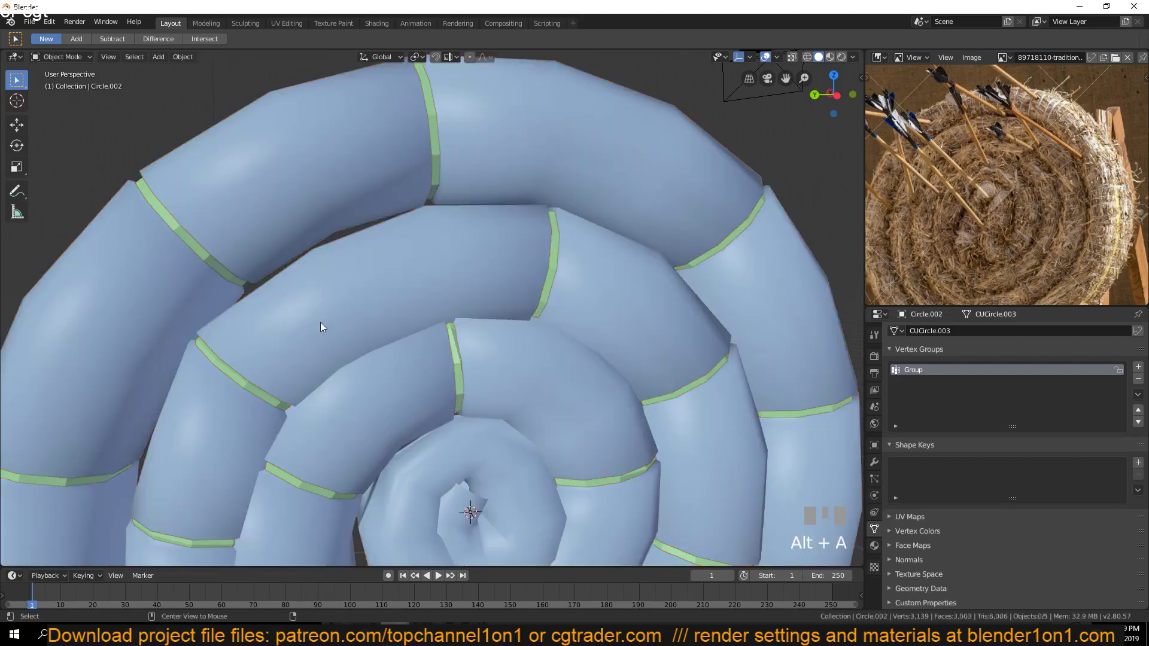
Hide the coil again and open the seam ring mesh for editing
key(grave)
middle_drag(321, 323, 314, 386)
click(309, 307)
key(h)
key(grave)
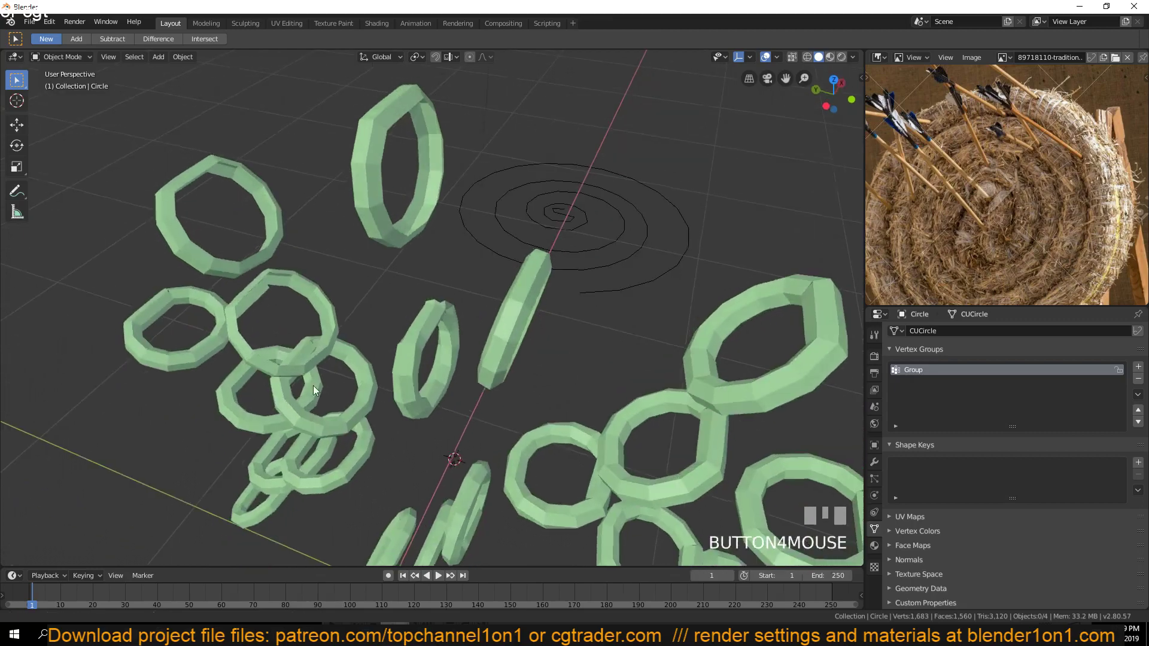
key(Tab)
click(273, 303)
key(Tab)
scroll(453, 295, up, 5)
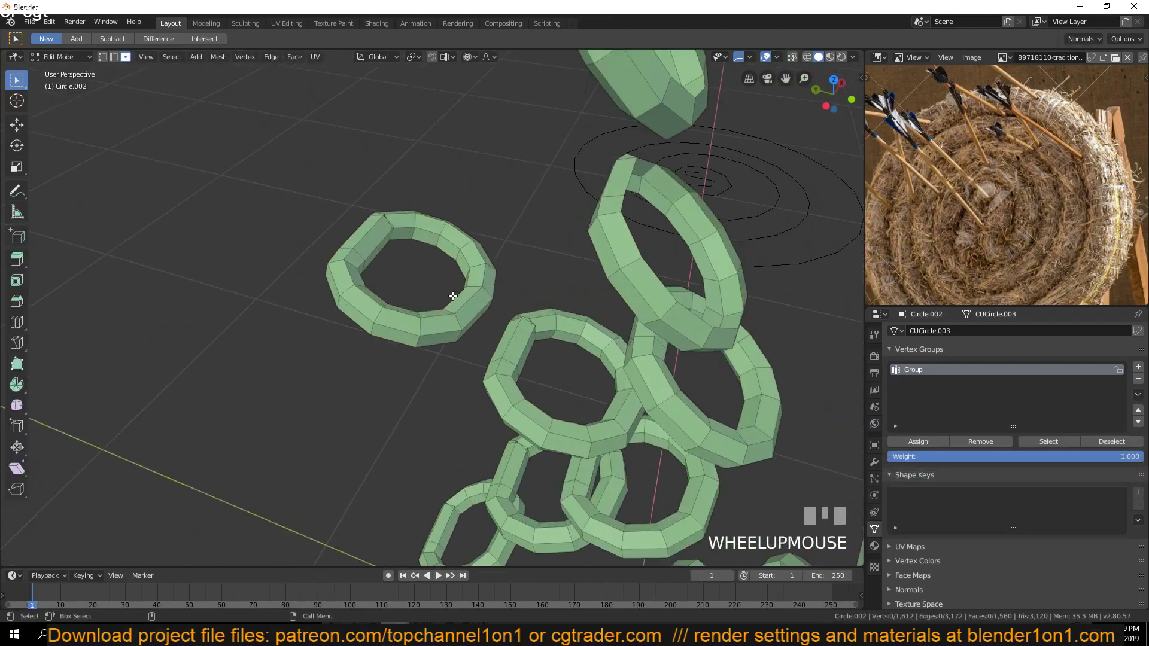
Delete the inner faces of two more seam rings using grown face loop selections, and unhide the coil in object mode
alt+click(438, 244)
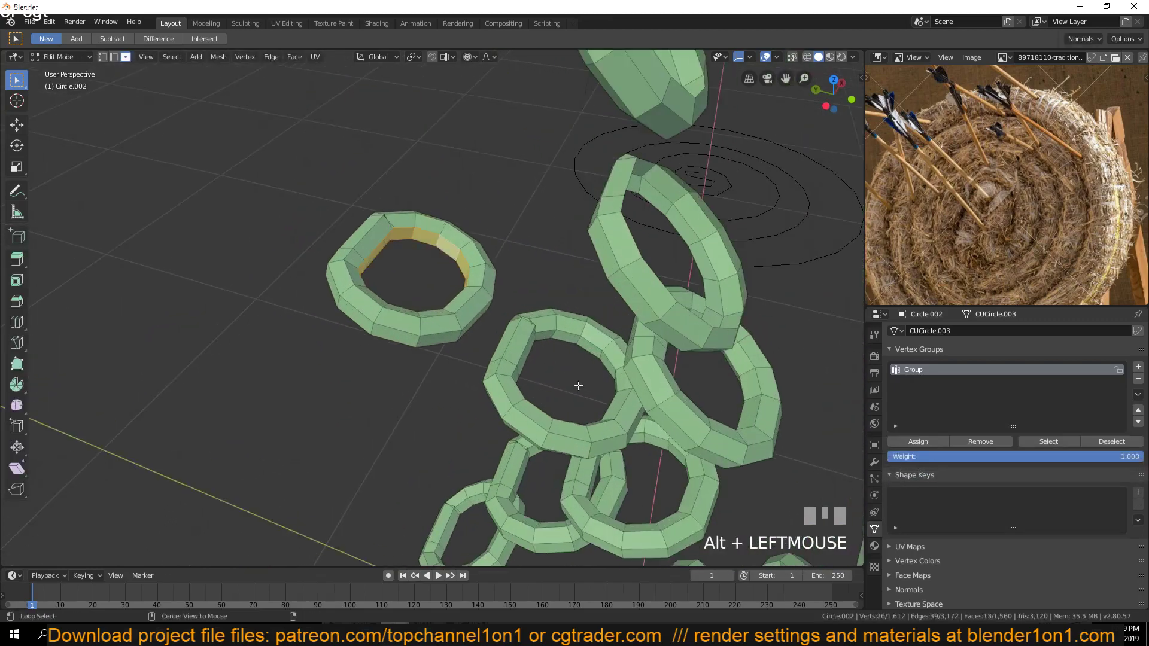
alt+shift+click(581, 341)
key(ctrl+KP_Add)
key(x)
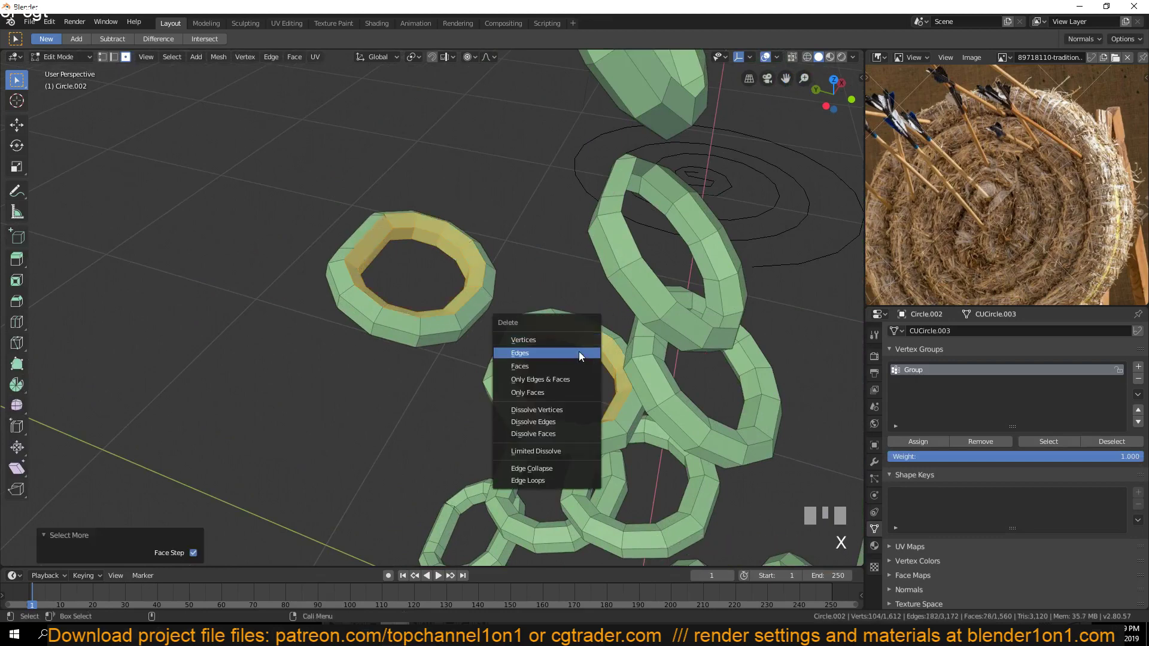
click(578, 365)
key(alt+h)
key(Tab)
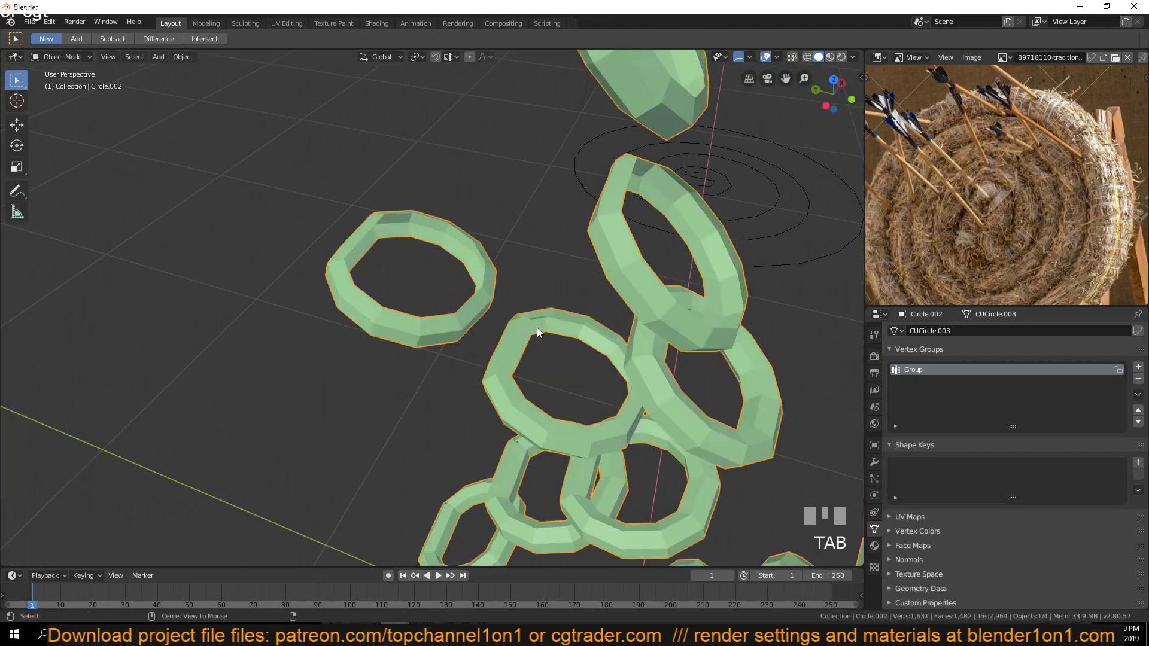
key(alt+h)
Select the coil and examine the banded spiral in perspective and in the right orthographic view
scroll(567, 395, down, 1)
scroll(567, 396, down, 5)
key(grave)
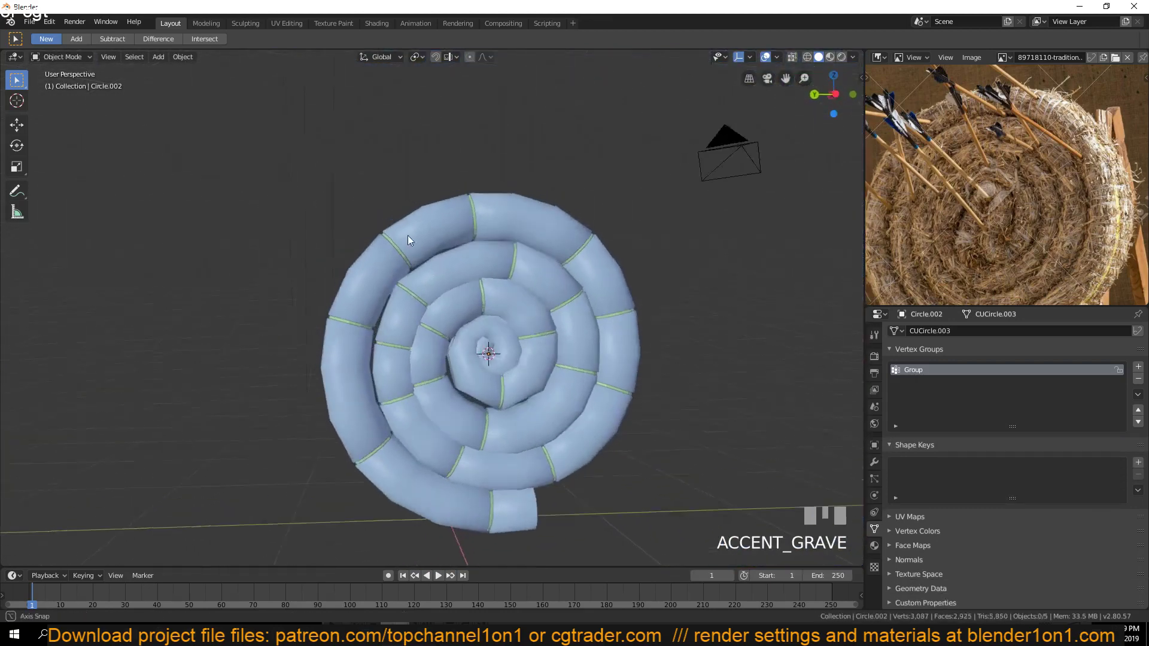
middle_drag(520, 375, 409, 316)
click(475, 309)
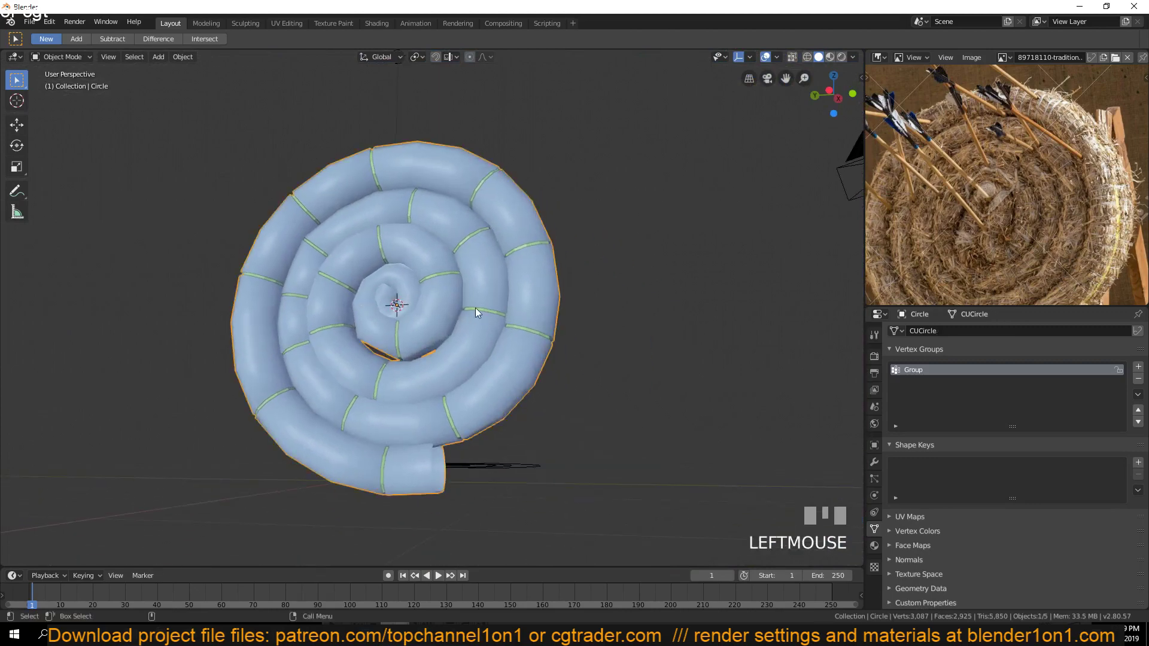
key(KP_1)
key(KP_3)
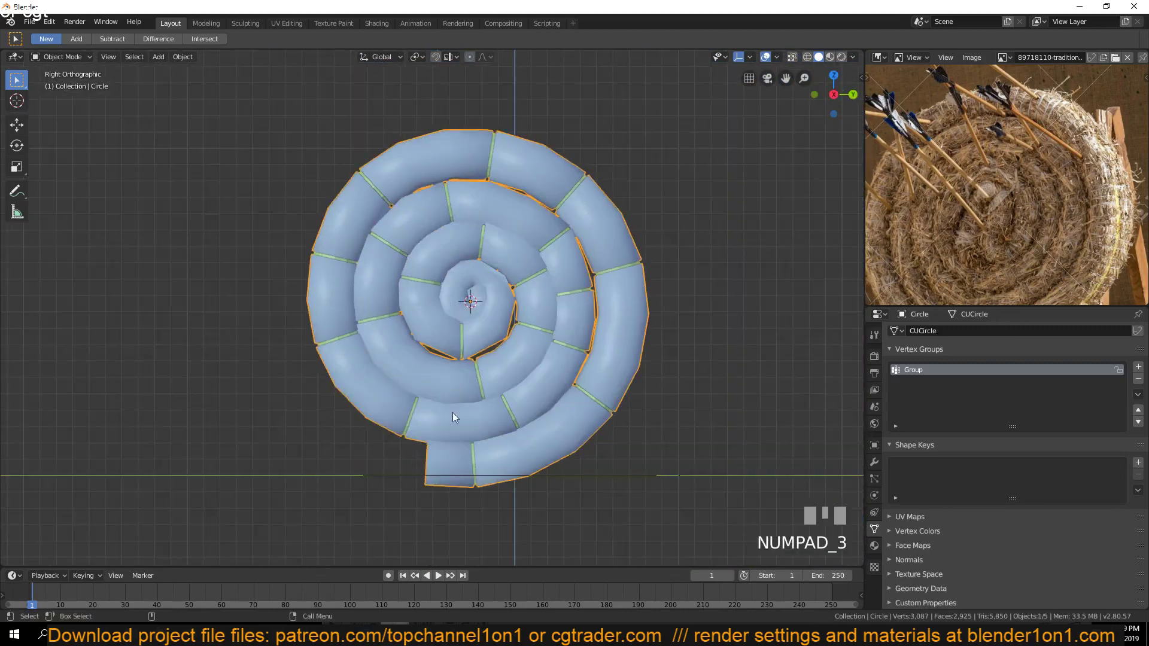
scroll(453, 359, up, 5)
scroll(808, 281, down, 3)
Compare the coil's windings and lower end with the straw target in the reference photo
middle_drag(895, 218, 924, 188)
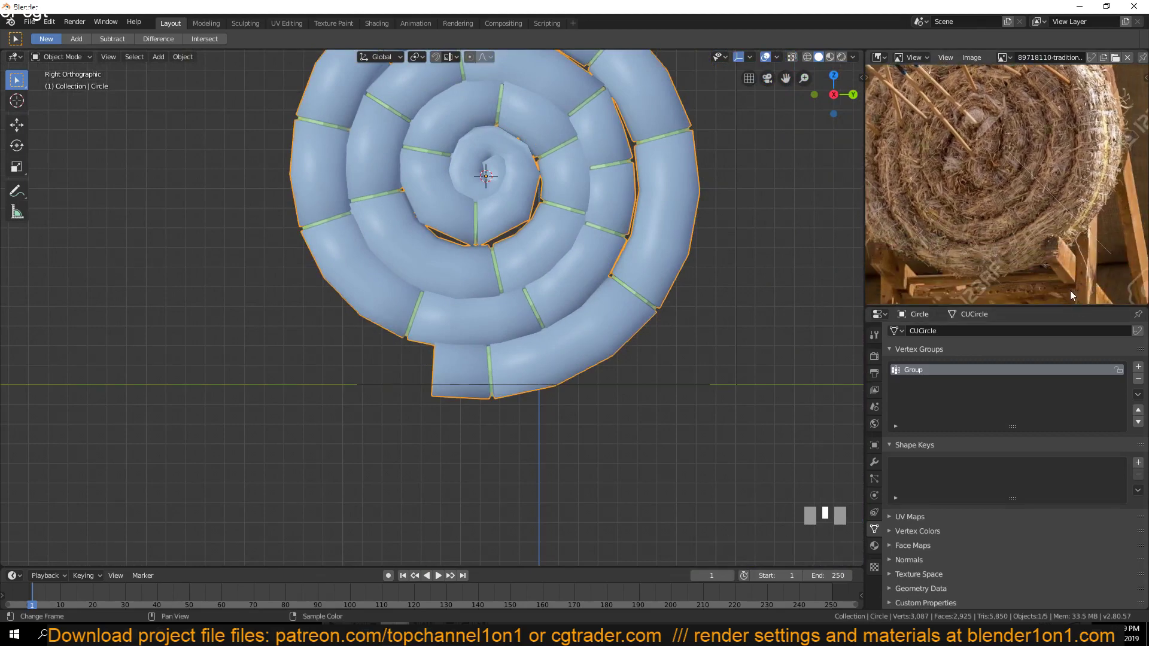
middle_drag(1079, 268, 1038, 228)
scroll(688, 258, down, 3)
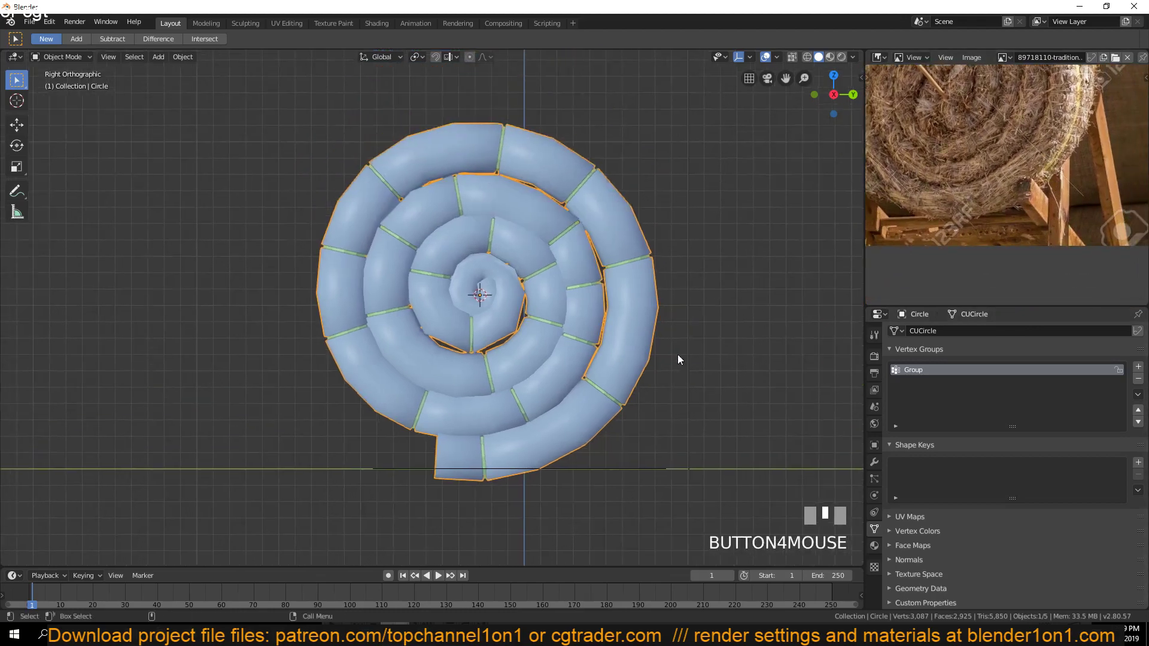
scroll(672, 357, up, 5)
shift+middle_drag(239, 394, 260, 347)
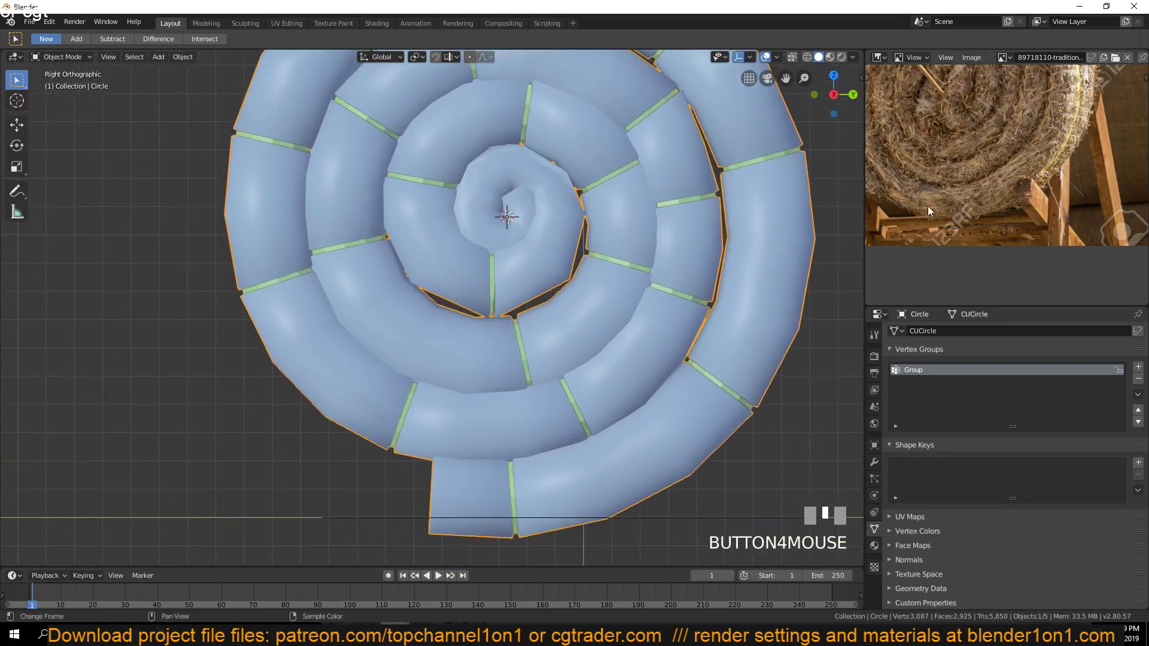
middle_drag(955, 211, 1016, 230)
scroll(989, 146, up, 1)
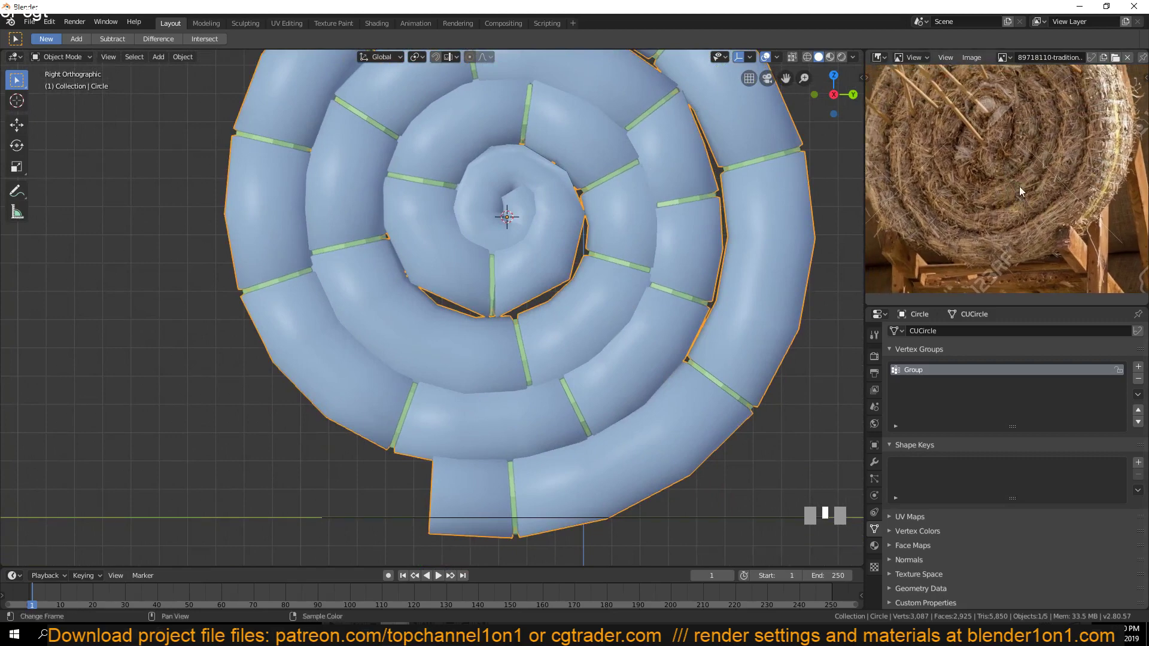
middle_drag(1000, 202, 1045, 243)
shift+middle_drag(513, 280, 457, 333)
middle_drag(1024, 222, 1054, 228)
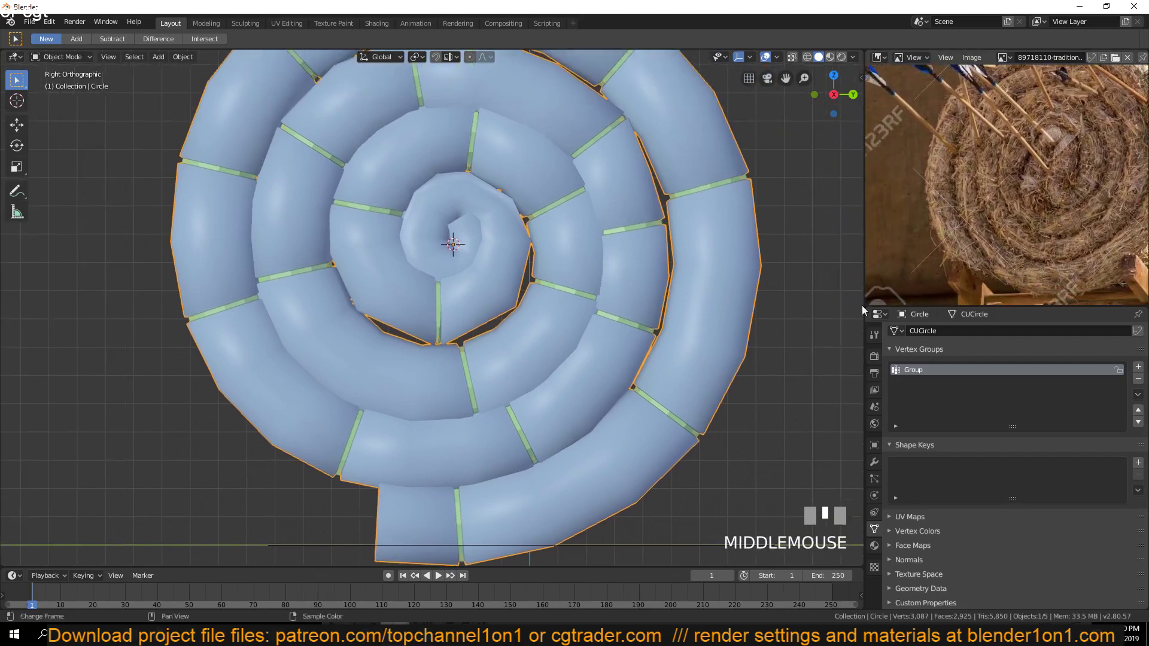
Dissolve two neighbouring lengthwise edge loops running along the coil's outer side
middle_drag(862, 305, 432, 443)
key(Tab)
alt+click(433, 443)
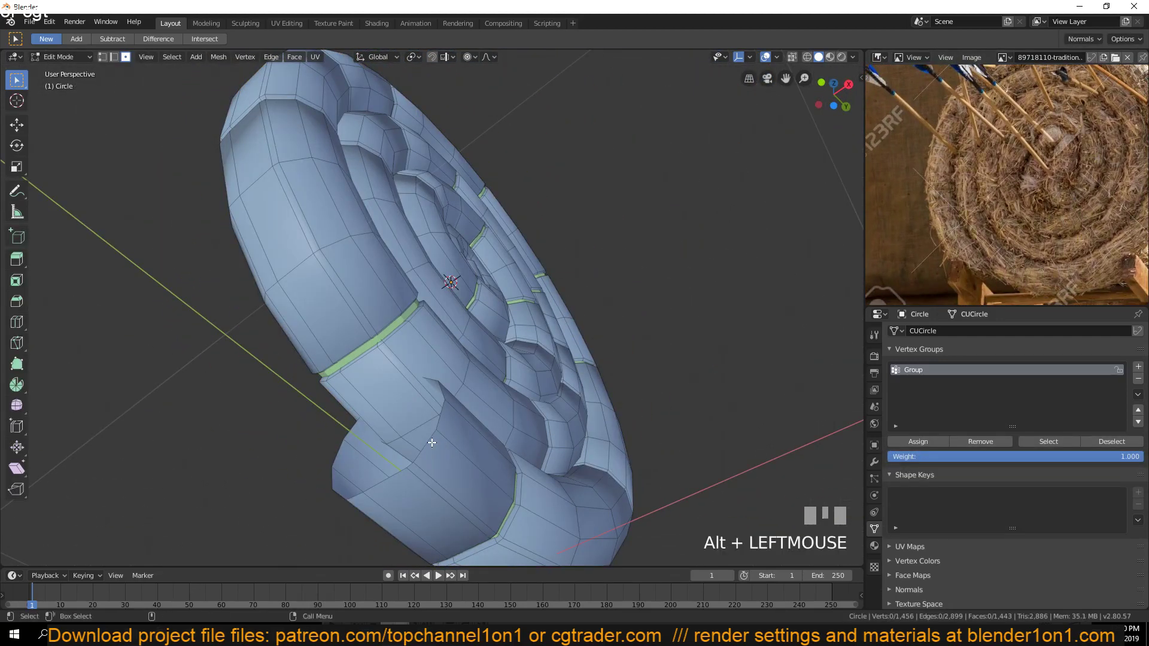
key(2)
alt+click(430, 475)
alt+shift+click(409, 524)
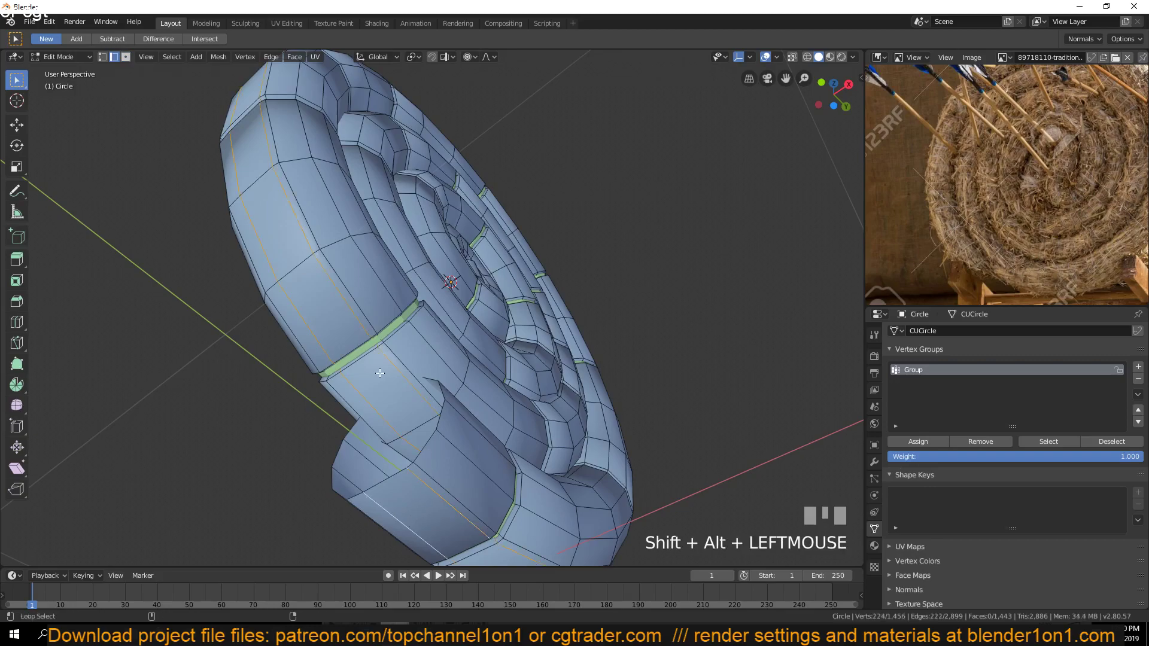
key(ctrl+x)
key(grave)
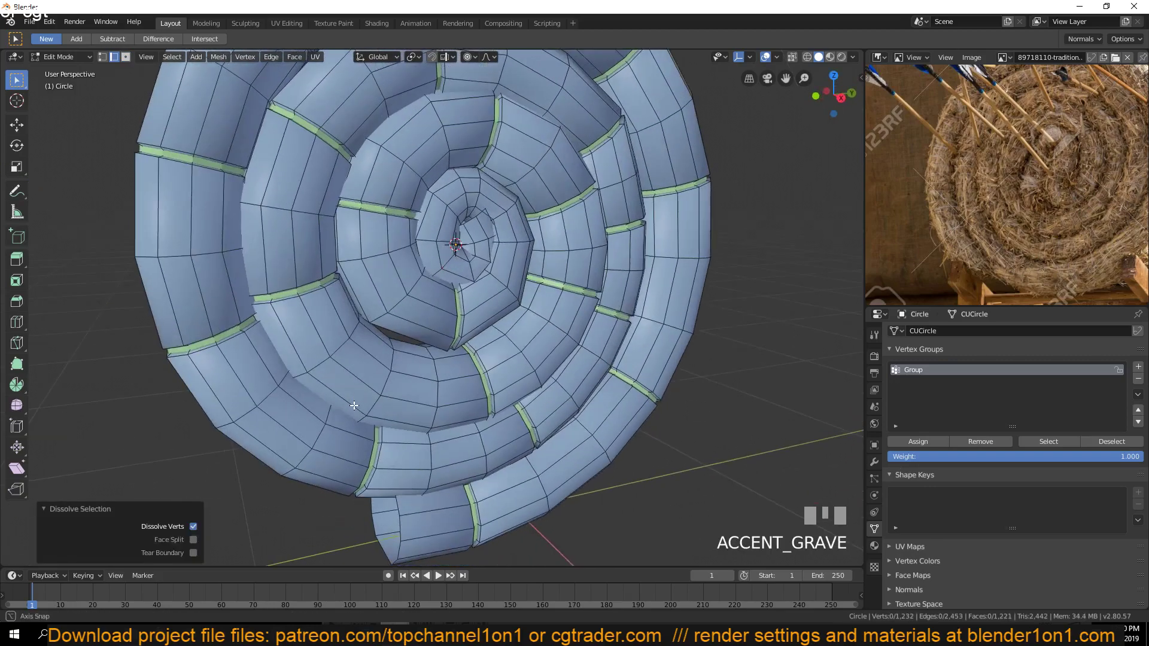
middle_drag(355, 405, 424, 368)
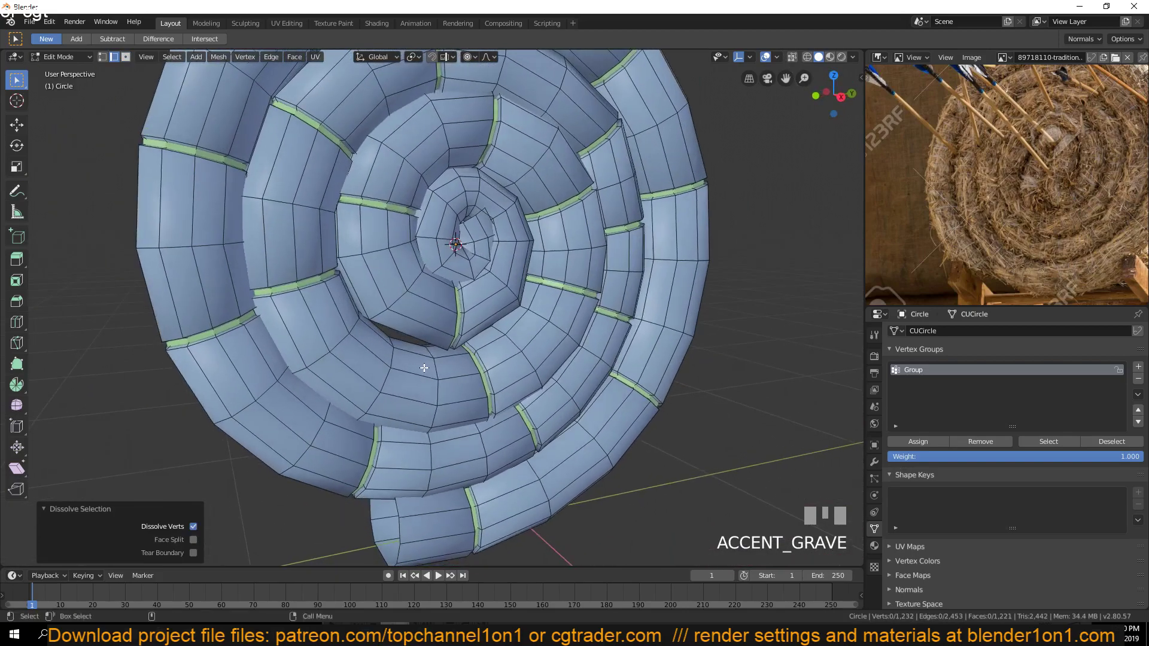
Mark the lengthwise edge loop along the coil's inner side as a seam, and select the coil in object mode
alt+click(410, 341)
key(z)
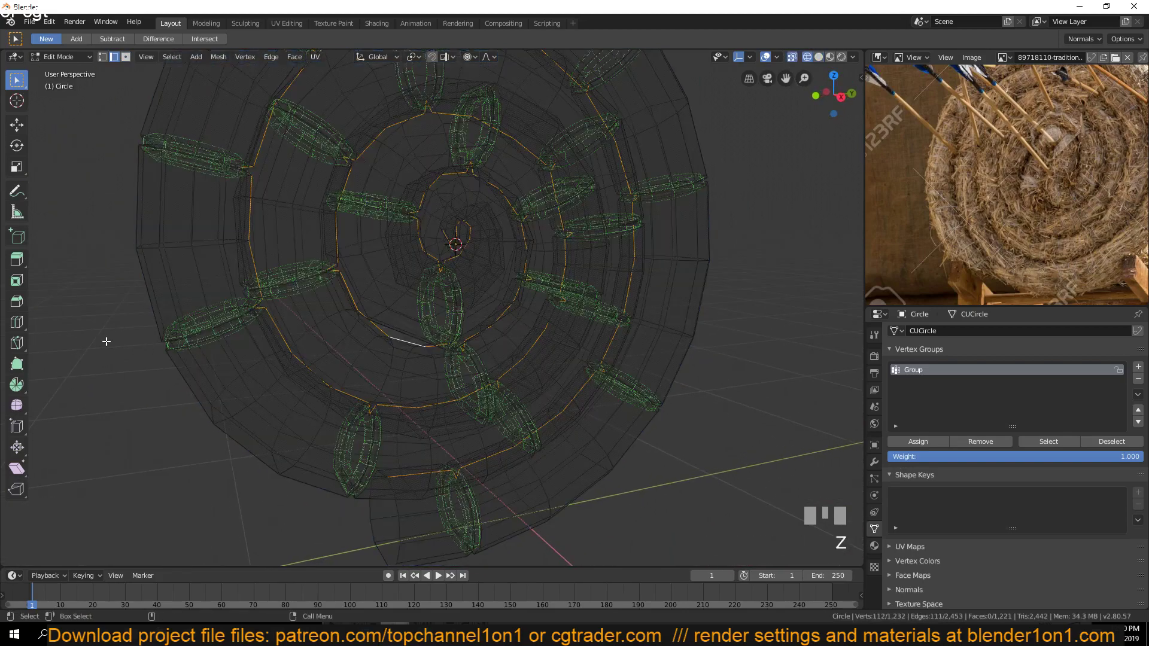
key(z)
key(ctrl+e)
click(567, 510)
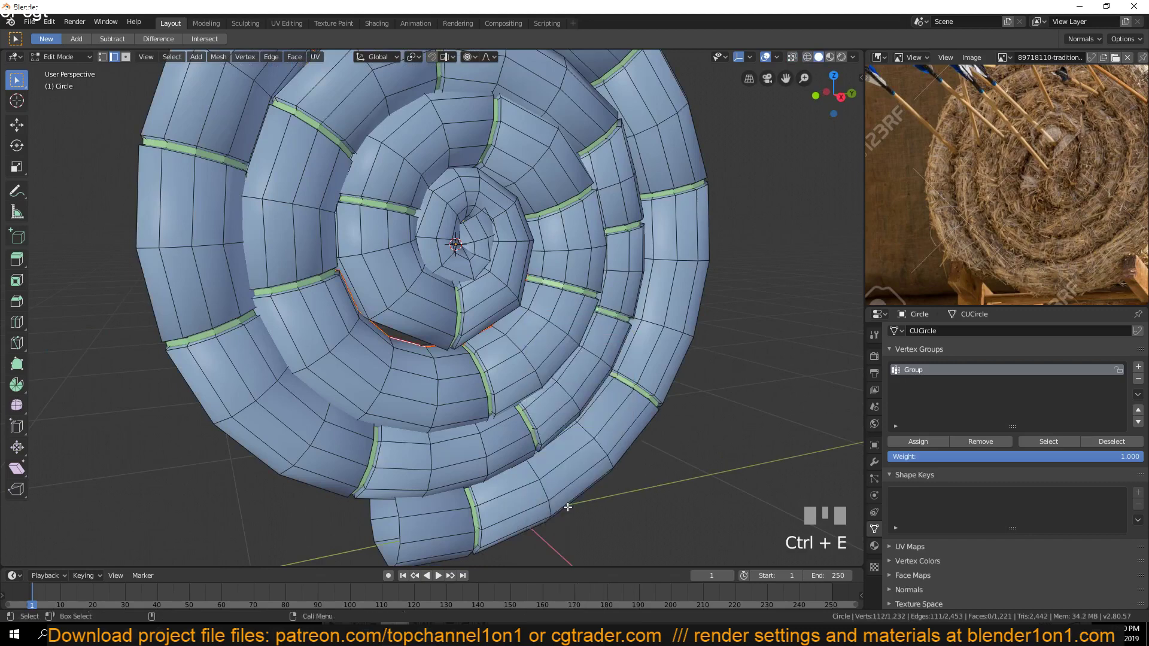
key(Tab)
click(513, 282)
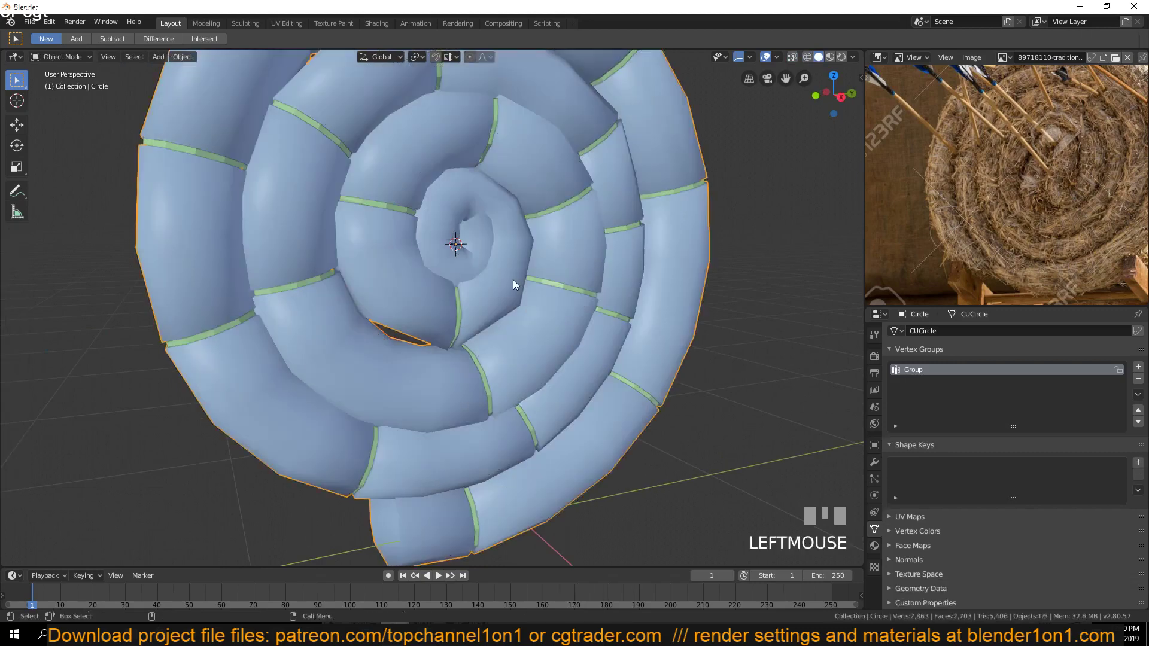
Create a new material named "uv" for the coil in the shading workspace
click(294, 24)
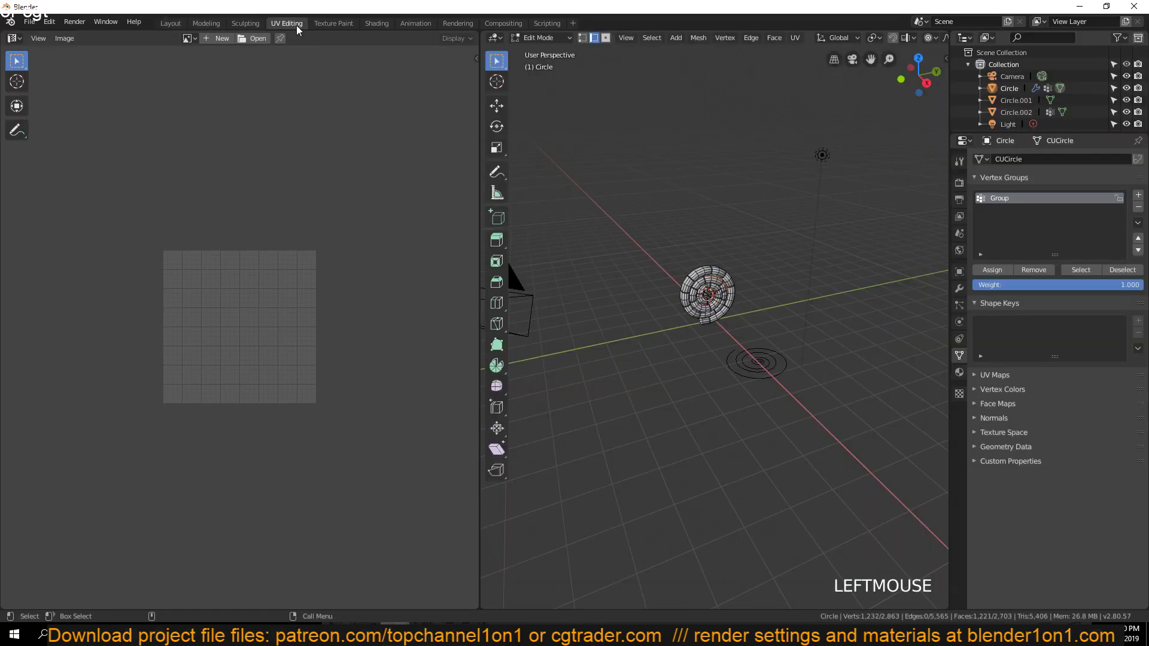
click(378, 24)
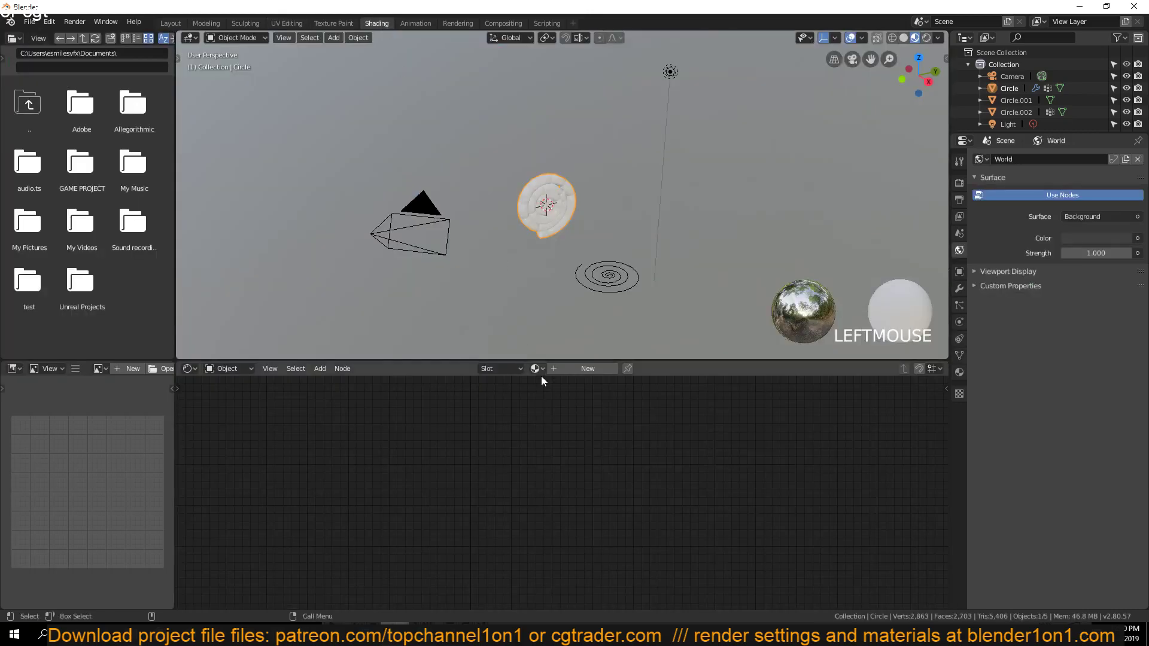
click(572, 371)
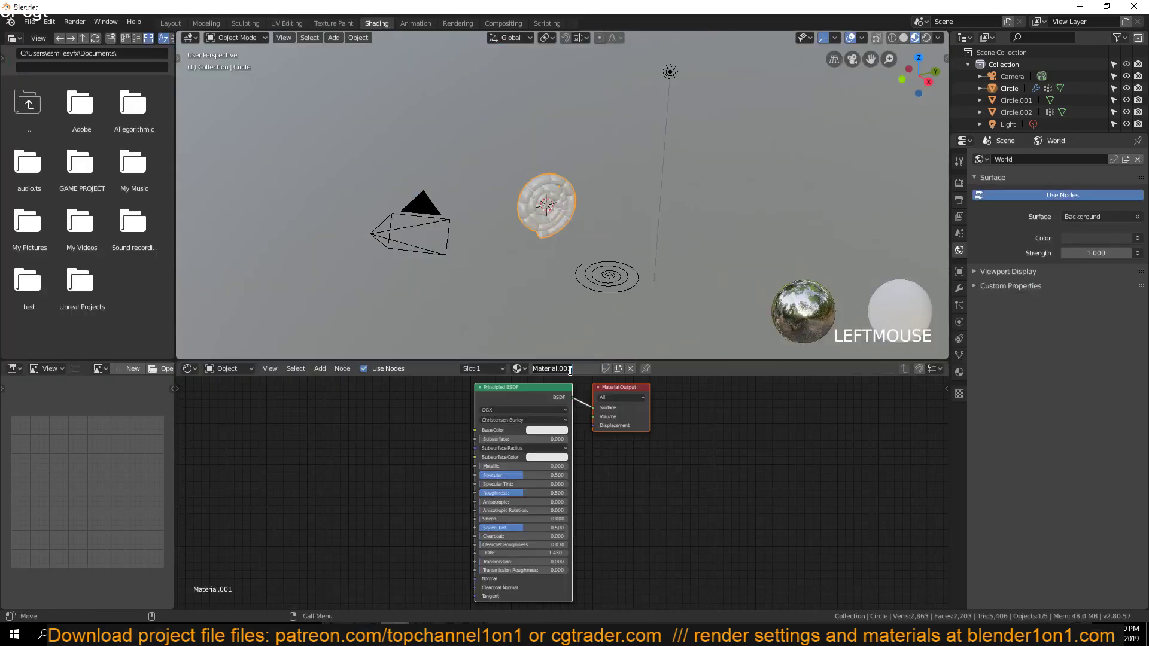
key(Return)
Add an Image Texture node with a new 1024 px UV Grid image and connect its Color to Base Color
key(shift+a)
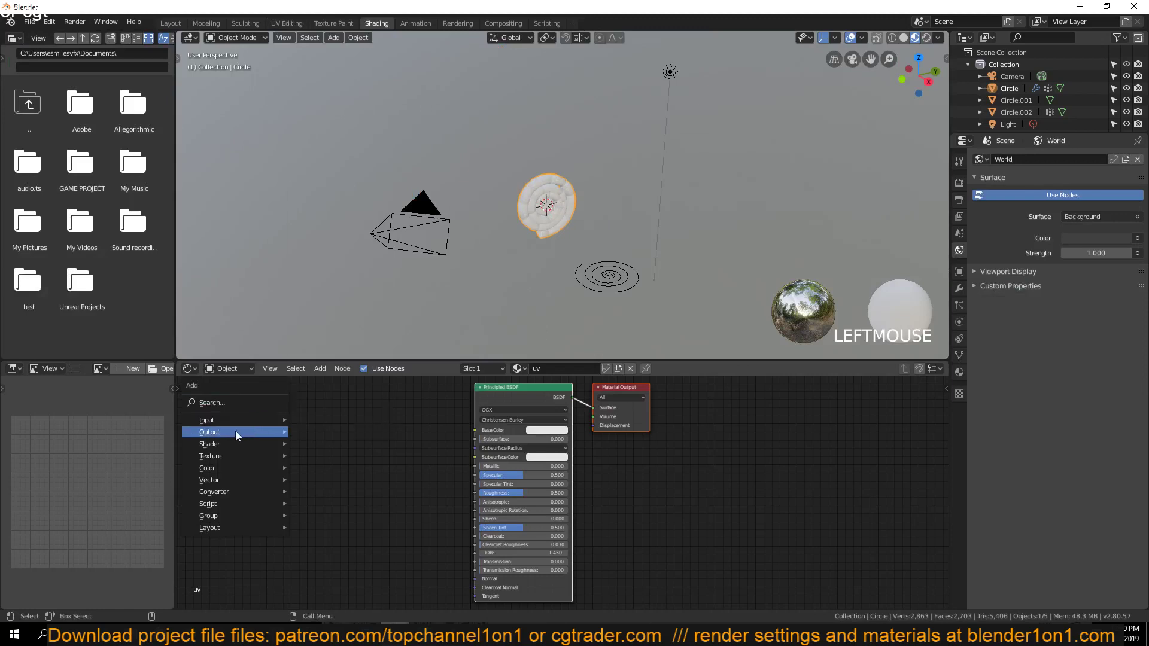
mouse_move(231, 457)
click(353, 364)
click(339, 433)
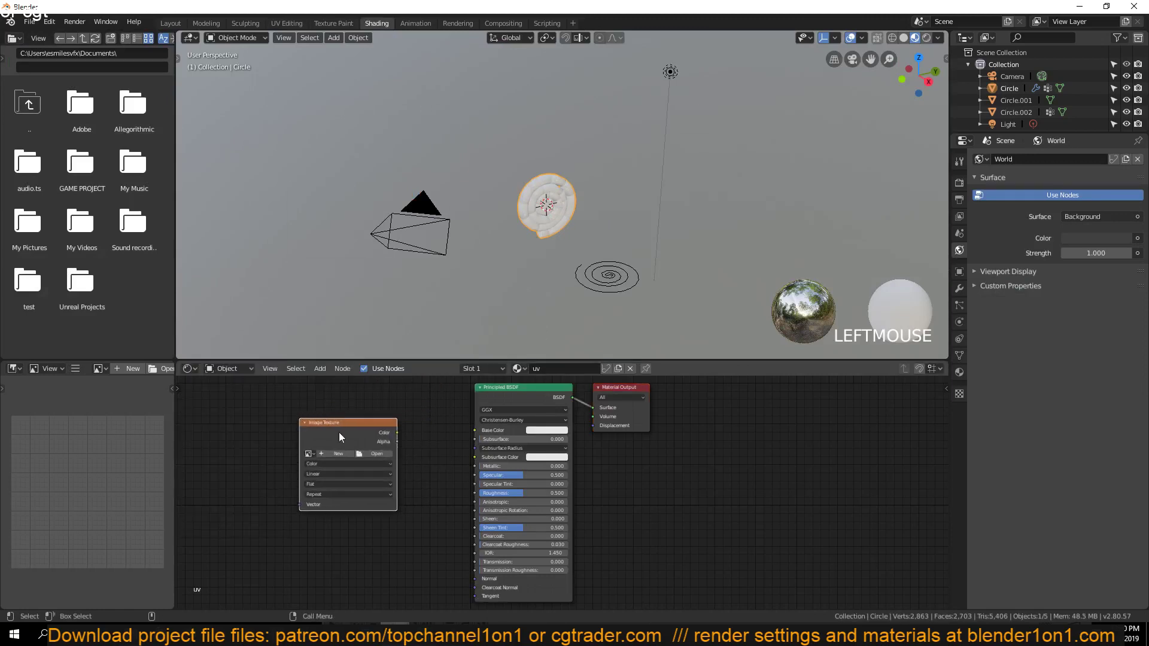
click(339, 454)
click(386, 508)
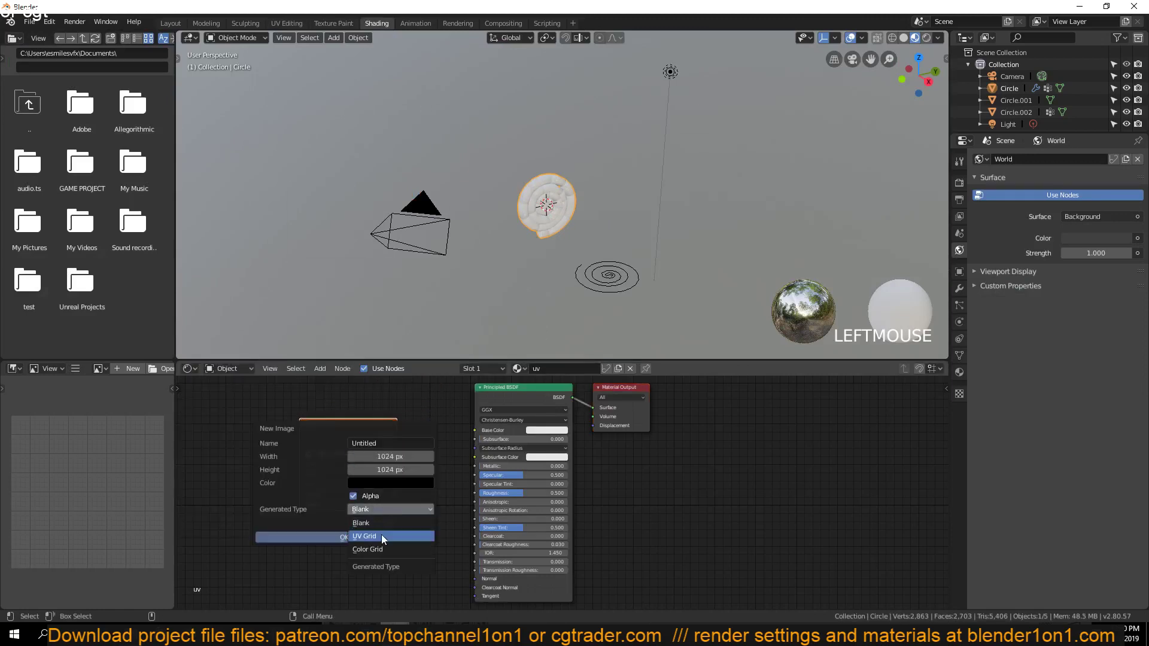
click(382, 535)
click(378, 537)
drag(397, 431, 475, 431)
Unwrap all of the coil's faces in edit mode
scroll(562, 243, up, 5)
key(Tab)
key(a)
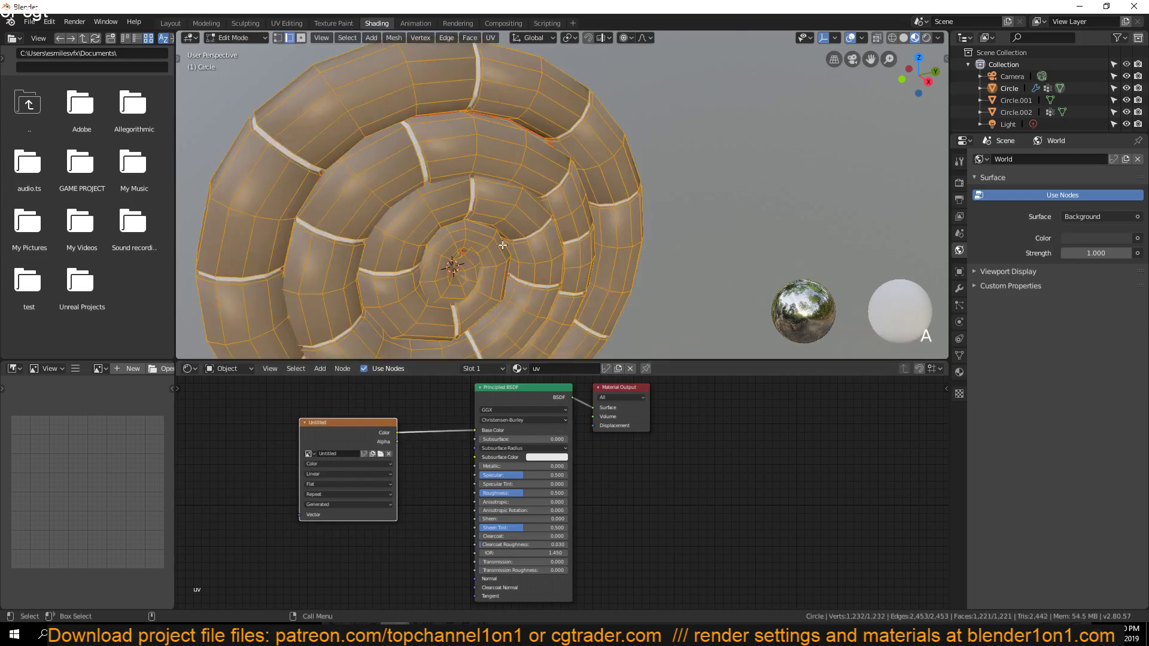
key(u)
click(449, 202)
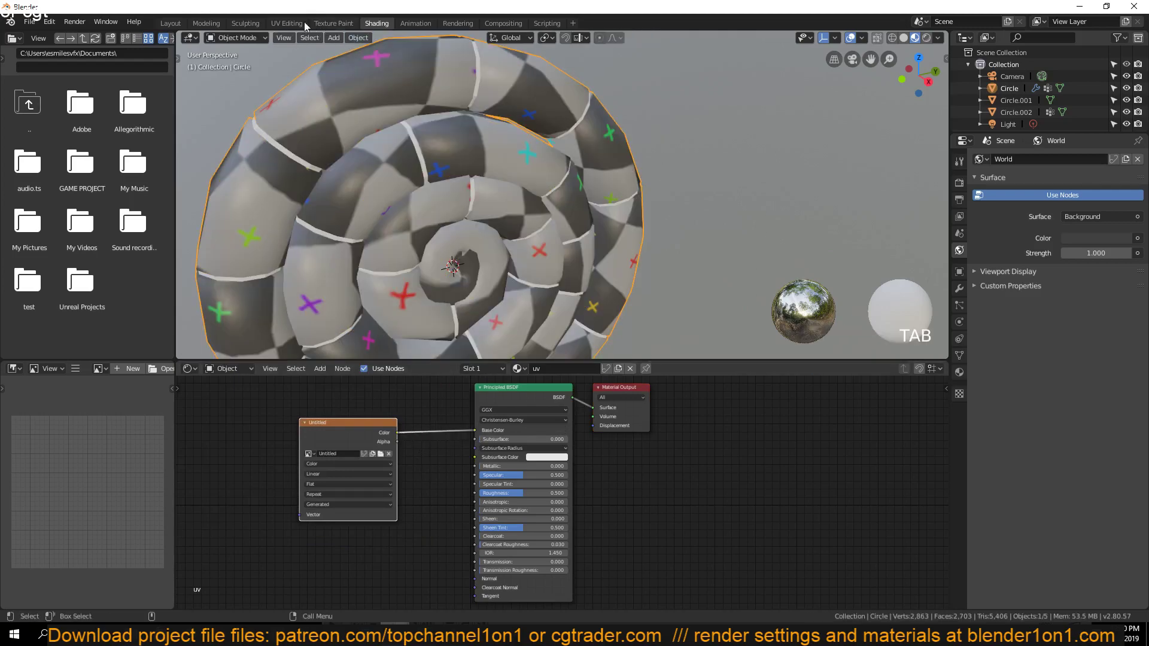
Inspect the coil's UV strip in the UV Editing workspace and display the coil with its grid material in the 3D view
click(299, 23)
scroll(333, 243, down, 5)
scroll(333, 242, up, 6)
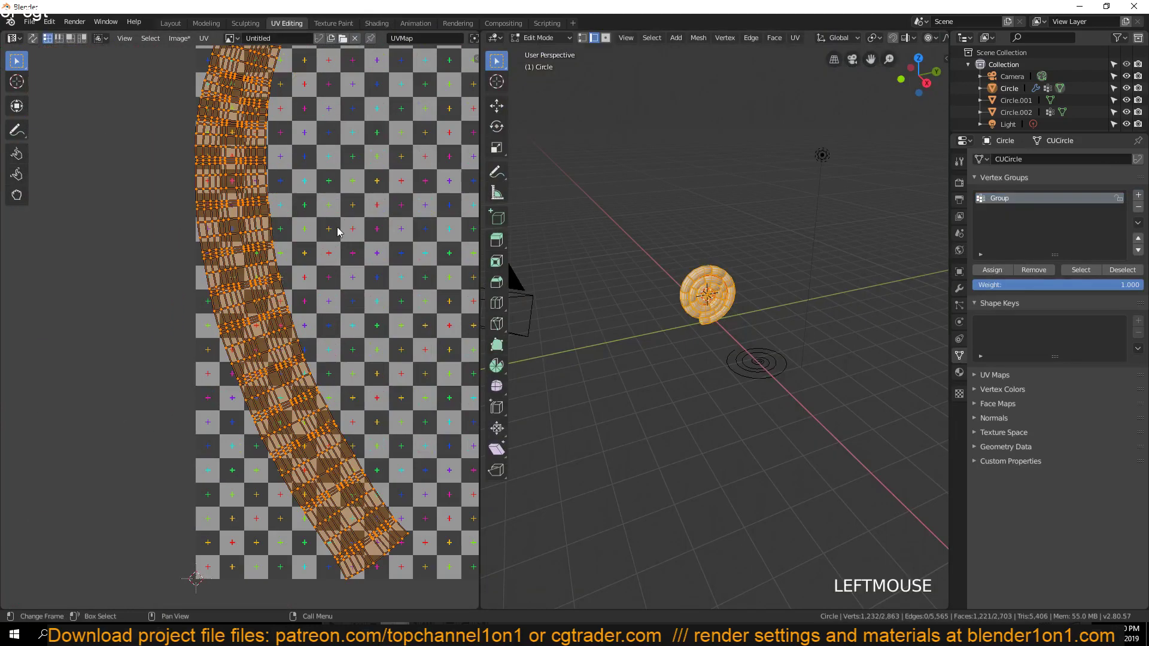
middle_drag(308, 398, 320, 460)
scroll(321, 460, up, 3)
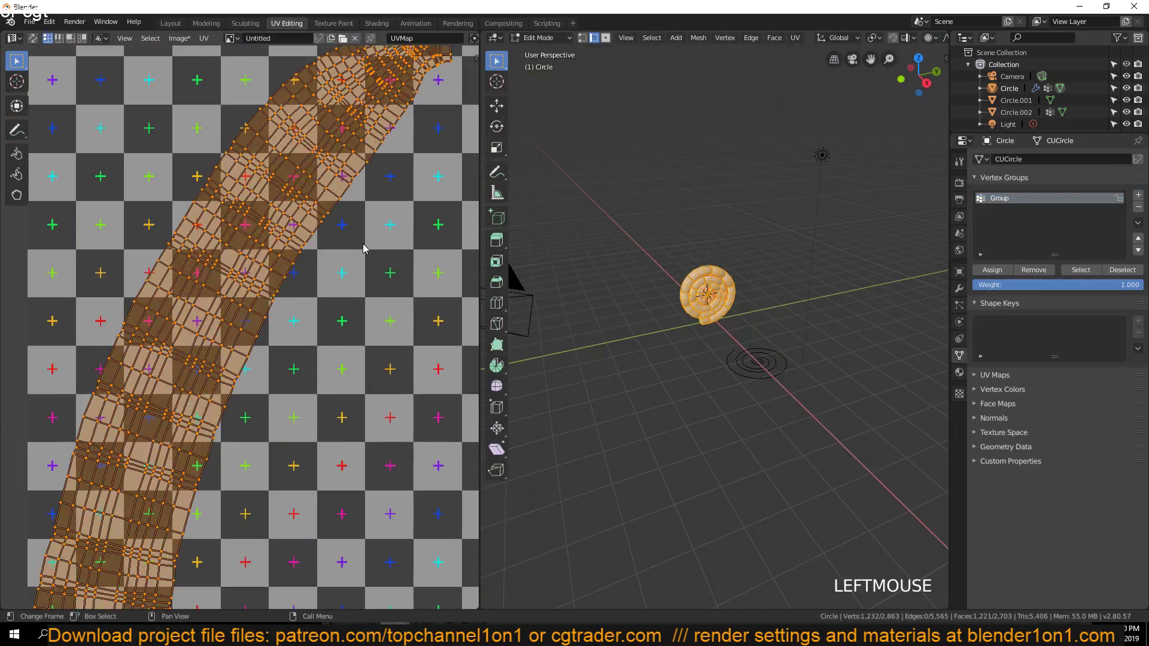
scroll(611, 270, up, 5)
key(Tab)
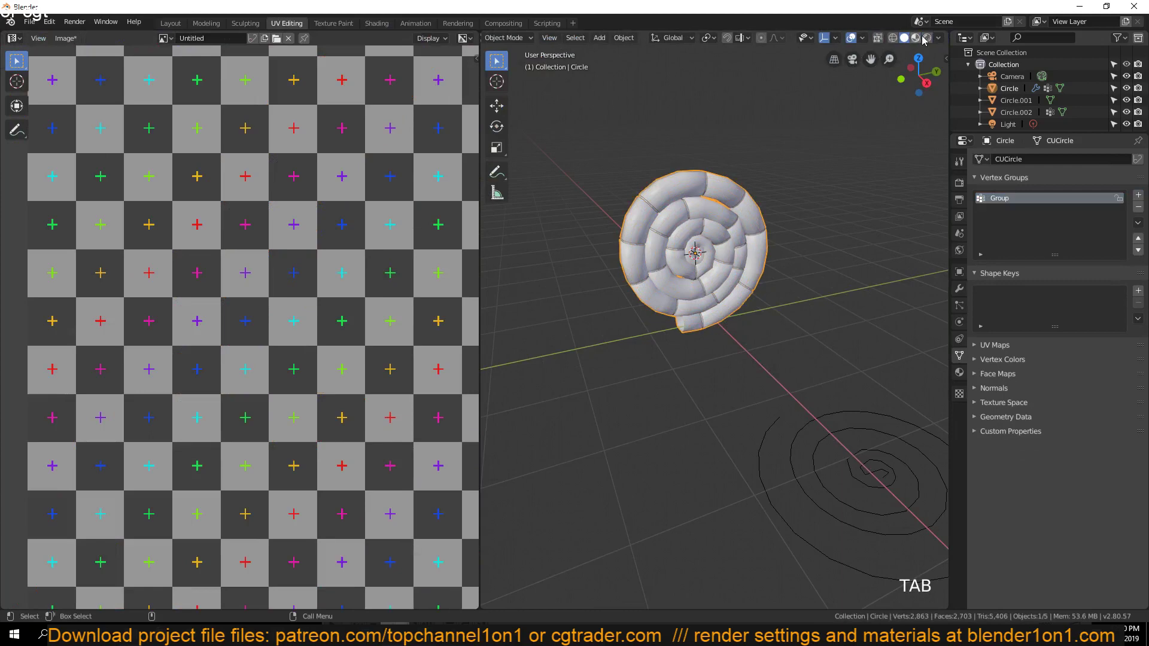
click(915, 38)
scroll(740, 344, up, 6)
Apply the coil's rotation and scale, and unwrap the whole mesh again
key(ctrl+a)
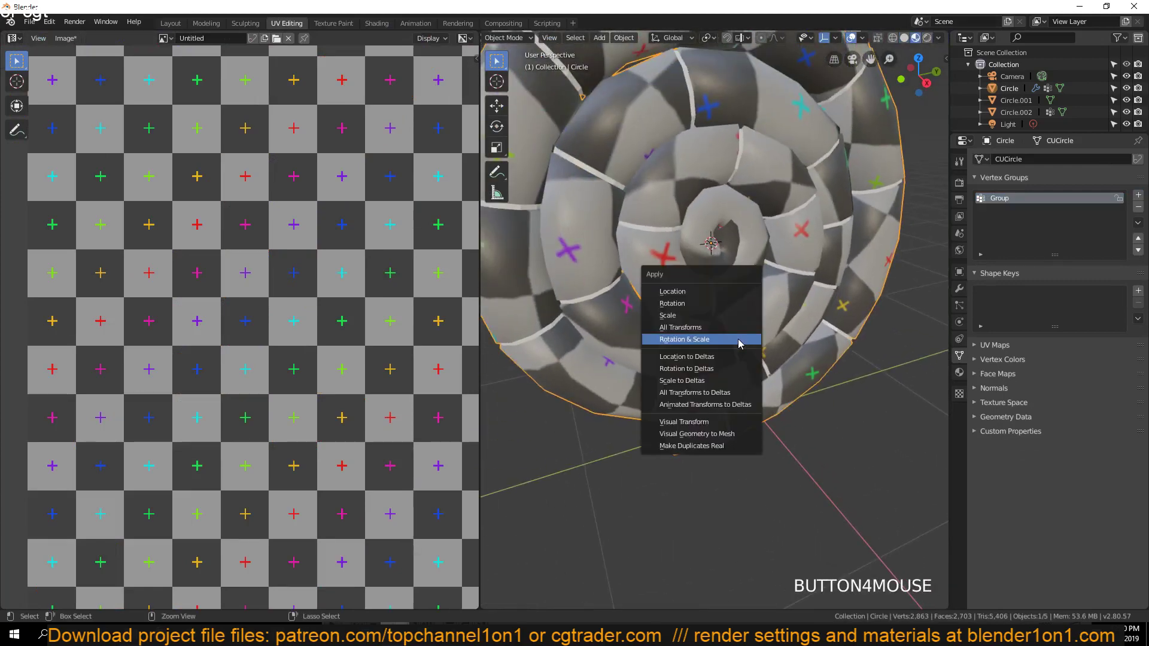
click(737, 340)
key(Tab)
key(u)
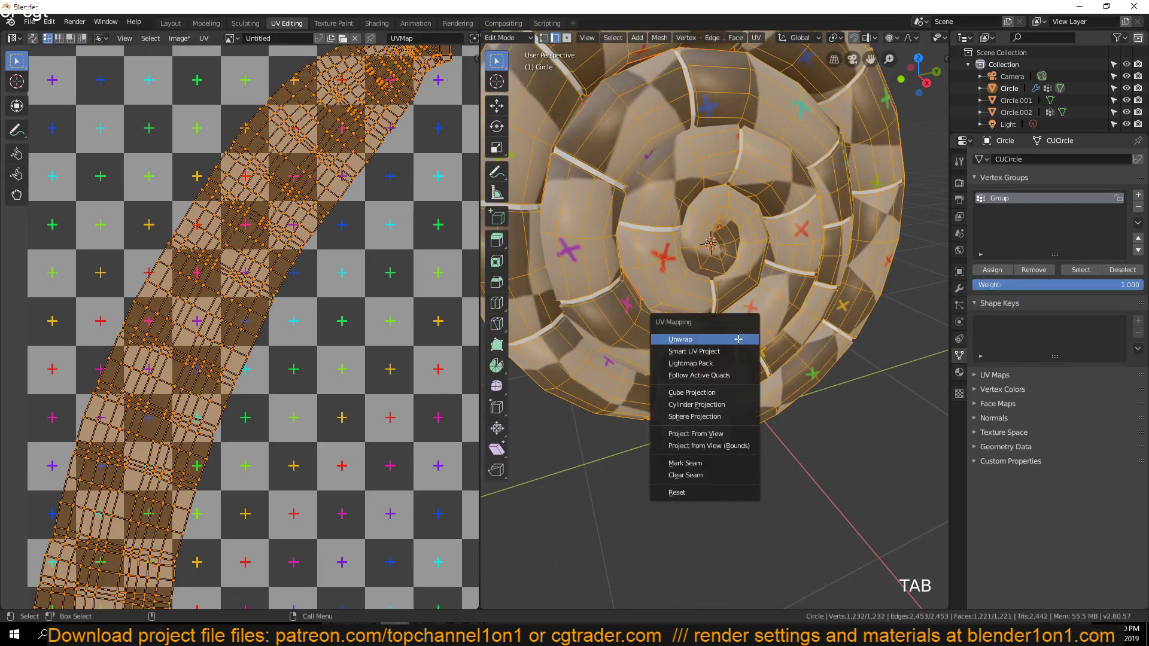
click(738, 340)
key(Tab)
Examine the curved UV strip from end to end and compare its grid pattern with the textured coil
scroll(611, 303, down, 5)
key(Tab)
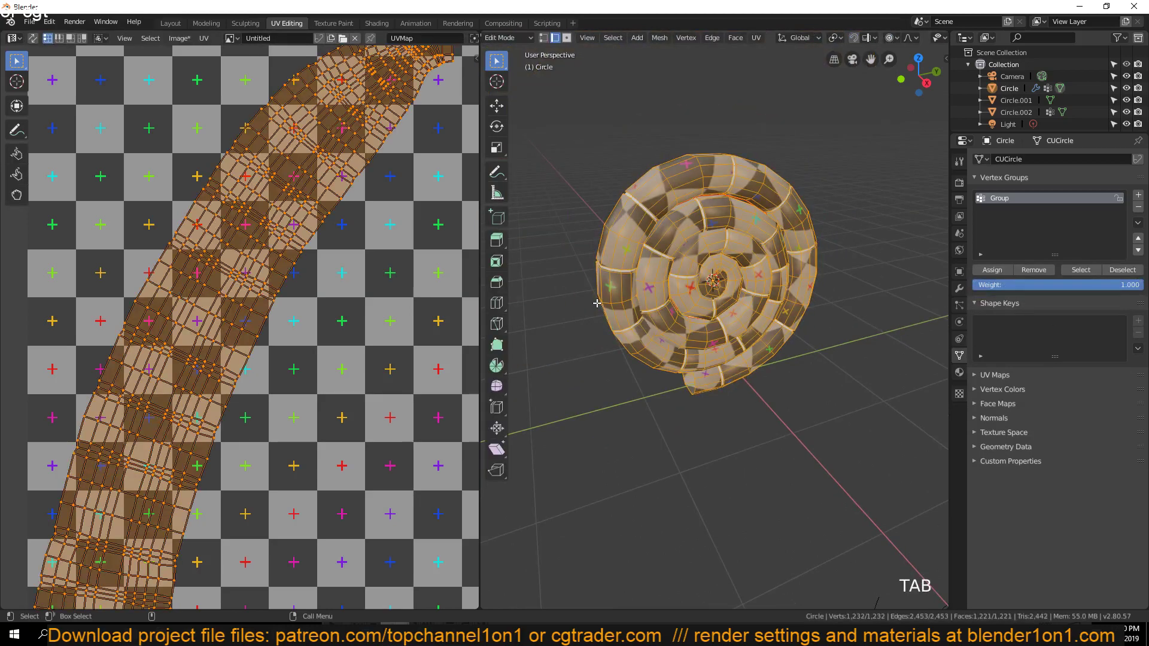
scroll(254, 362, down, 3)
scroll(253, 362, up, 3)
scroll(253, 362, up, 3)
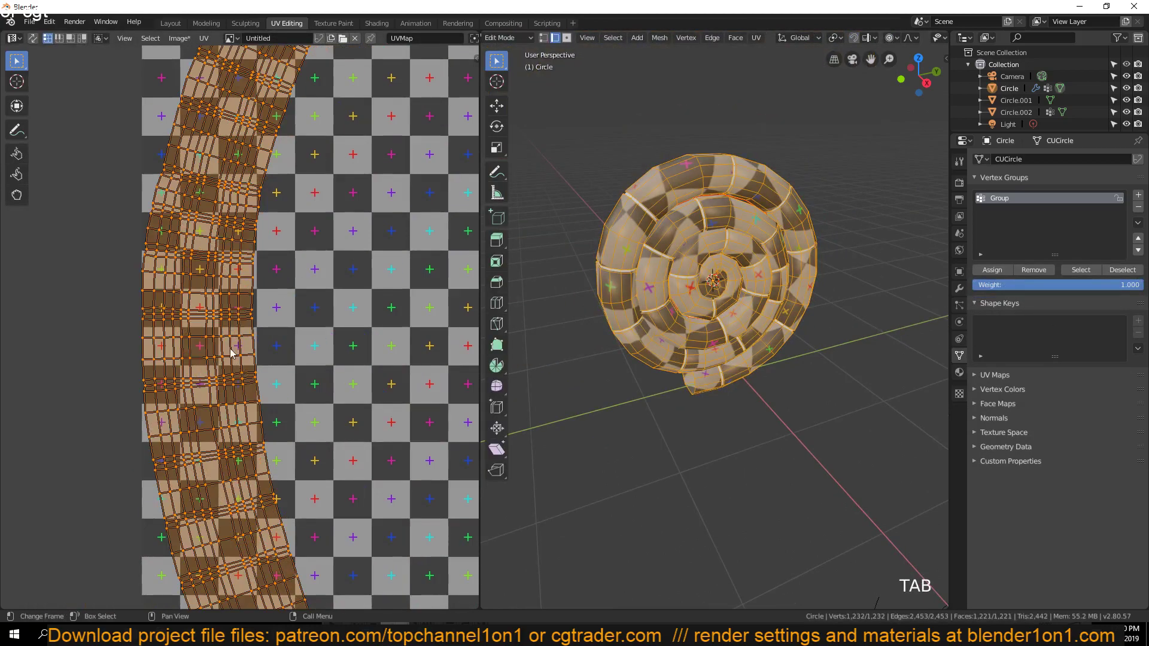
scroll(260, 297, down, 1)
scroll(349, 326, up, 1)
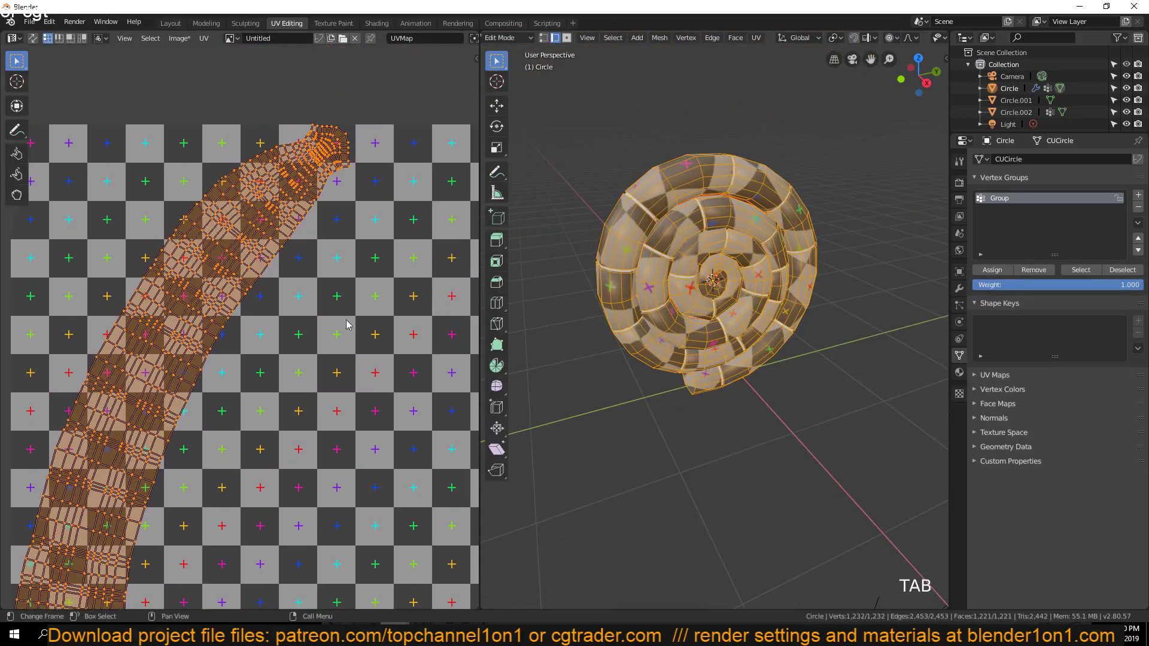
scroll(693, 237, up, 5)
scroll(359, 180, up, 3)
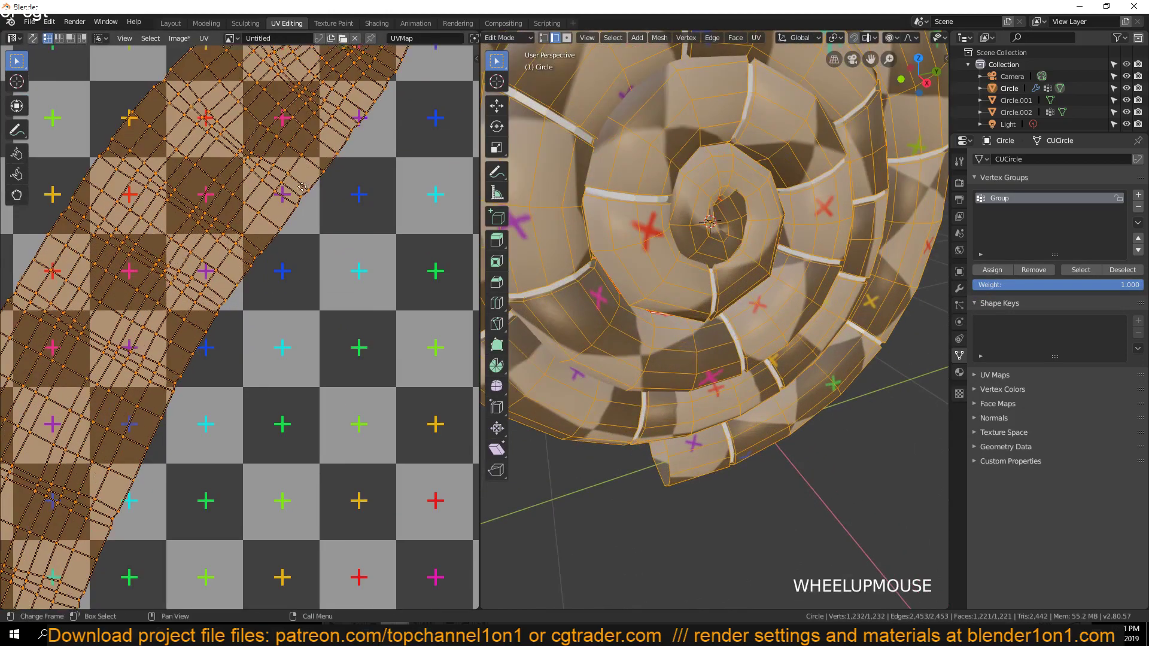
scroll(333, 223, down, 6)
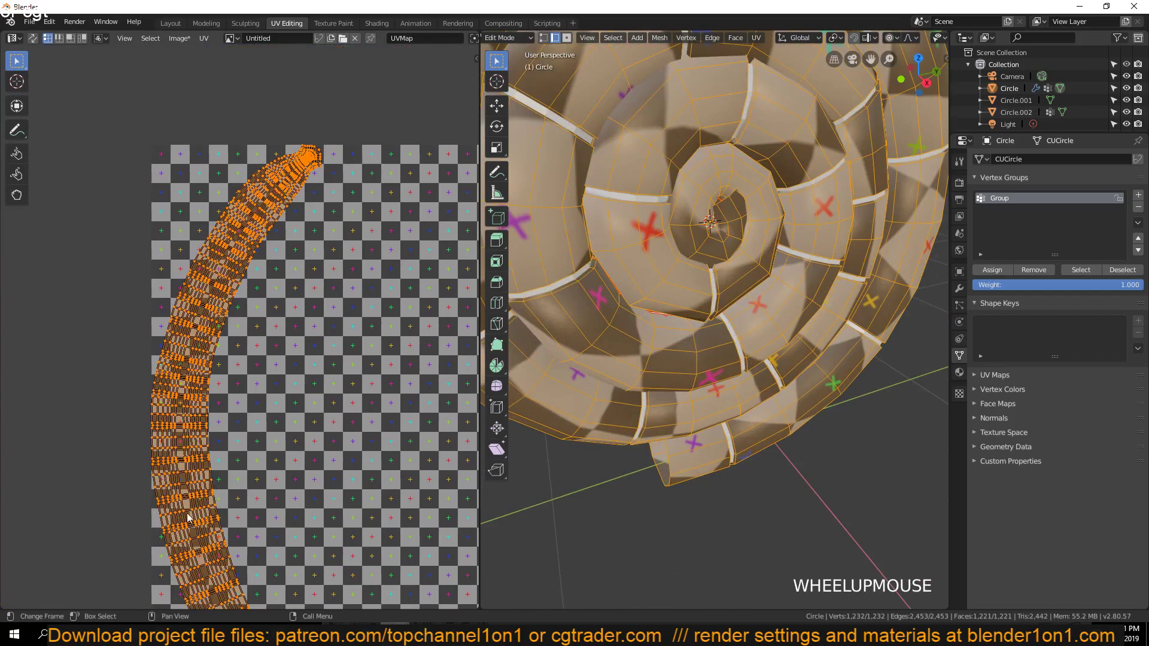
middle_drag(188, 519, 186, 402)
middle_drag(298, 595, 222, 361)
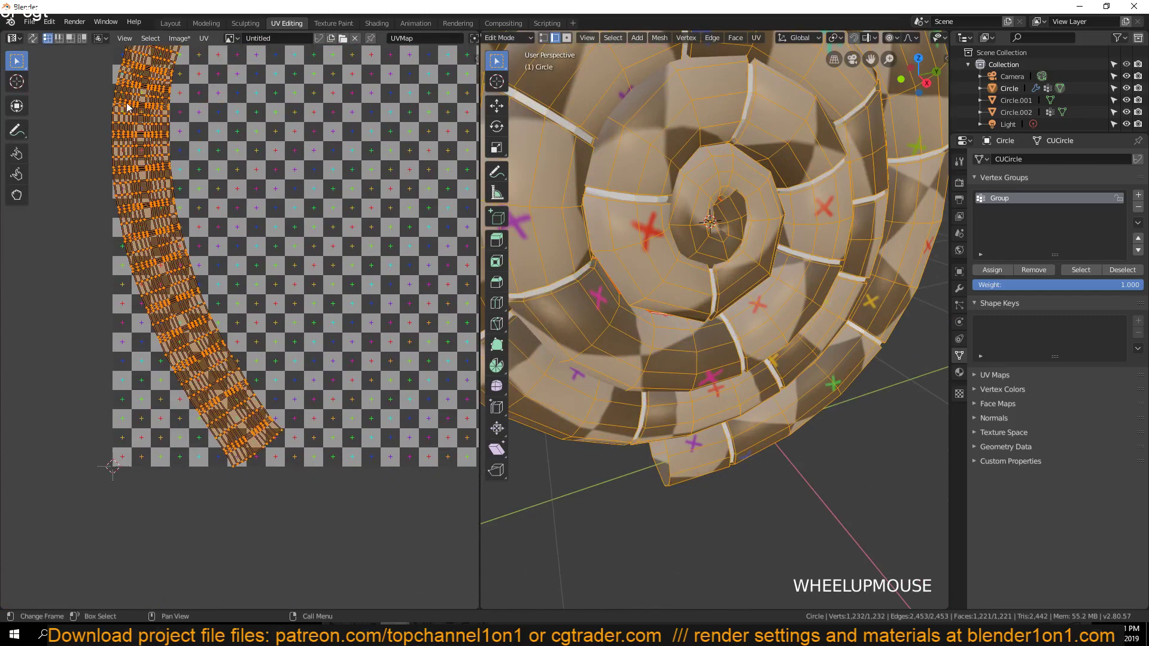
middle_drag(127, 107, 114, 452)
scroll(226, 302, up, 5)
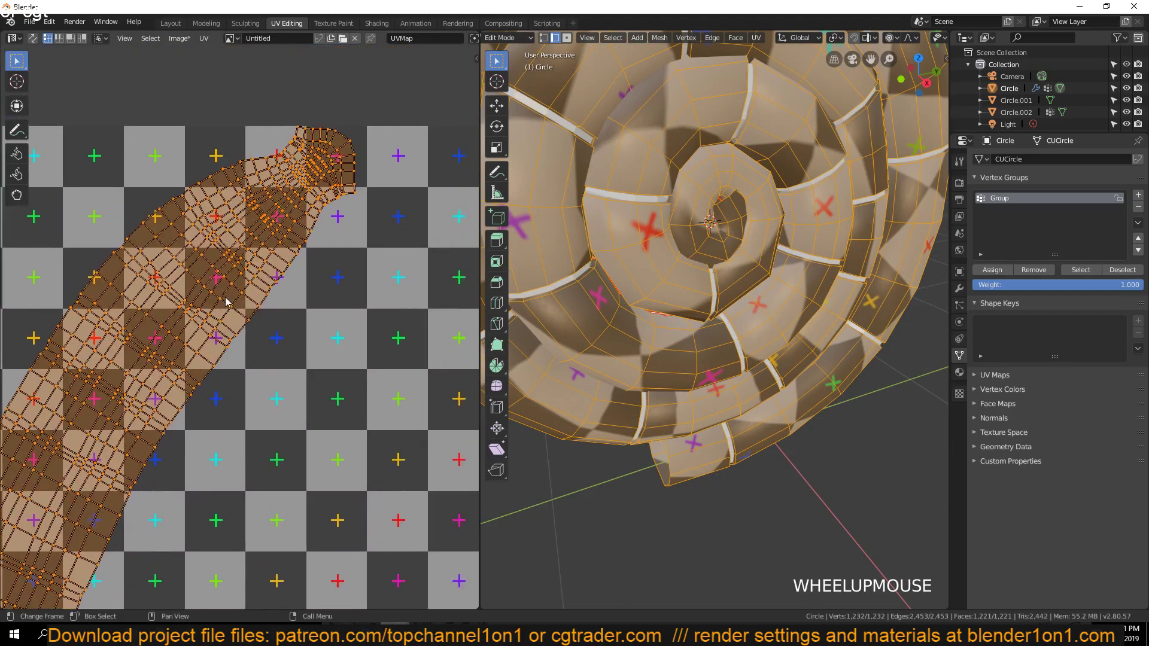
scroll(228, 300, up, 4)
alt+click(241, 193)
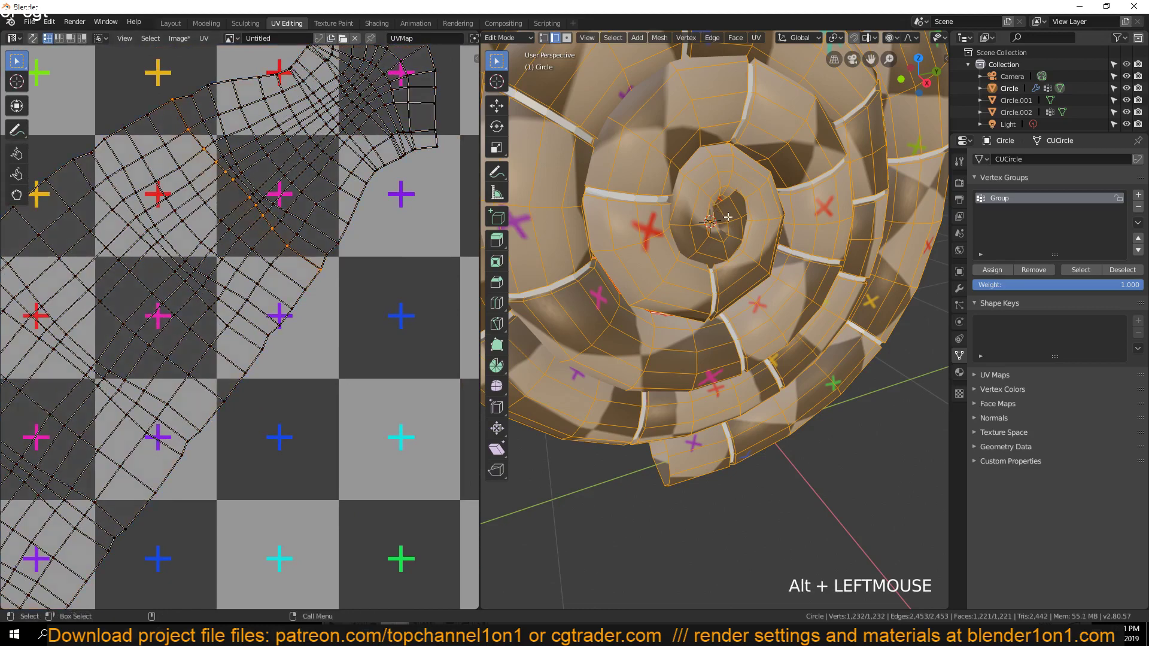
key(a)
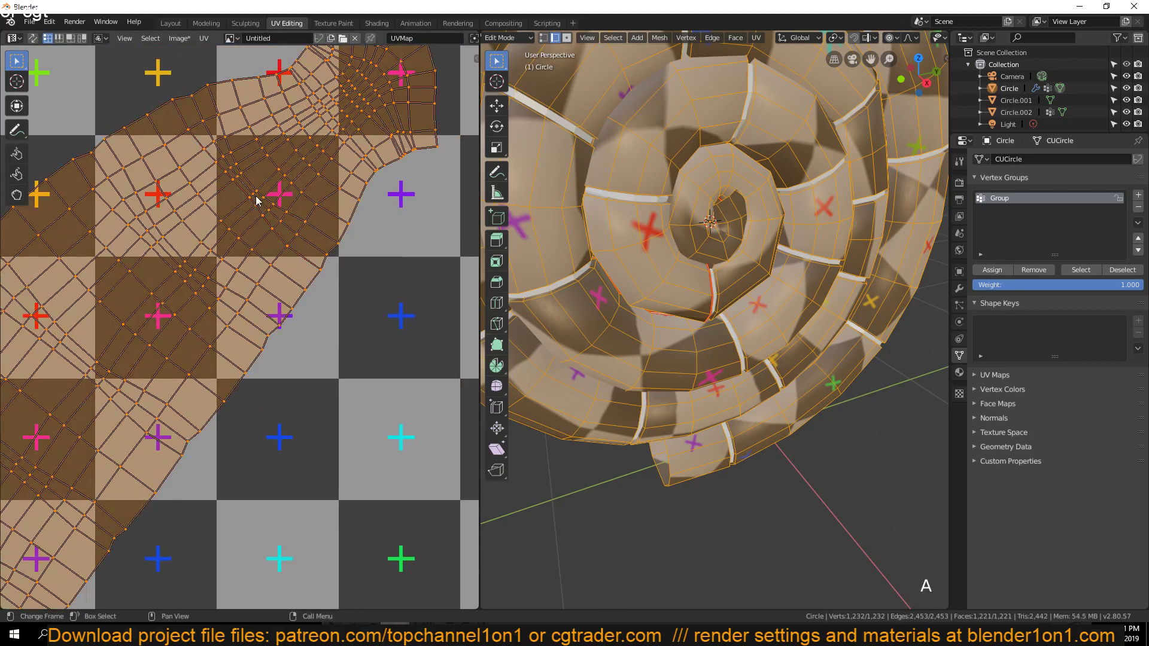
key(ctrl+z)
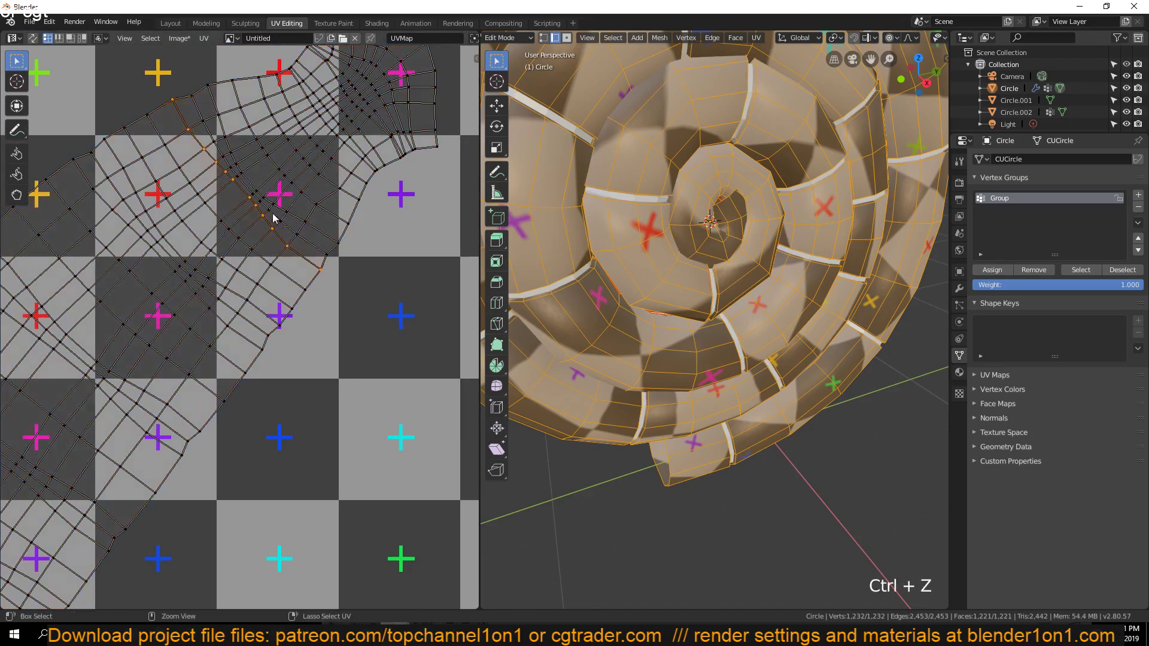
Mark a crosswise edge loop near the upper end of the UV strip as a seam
alt+click(249, 195)
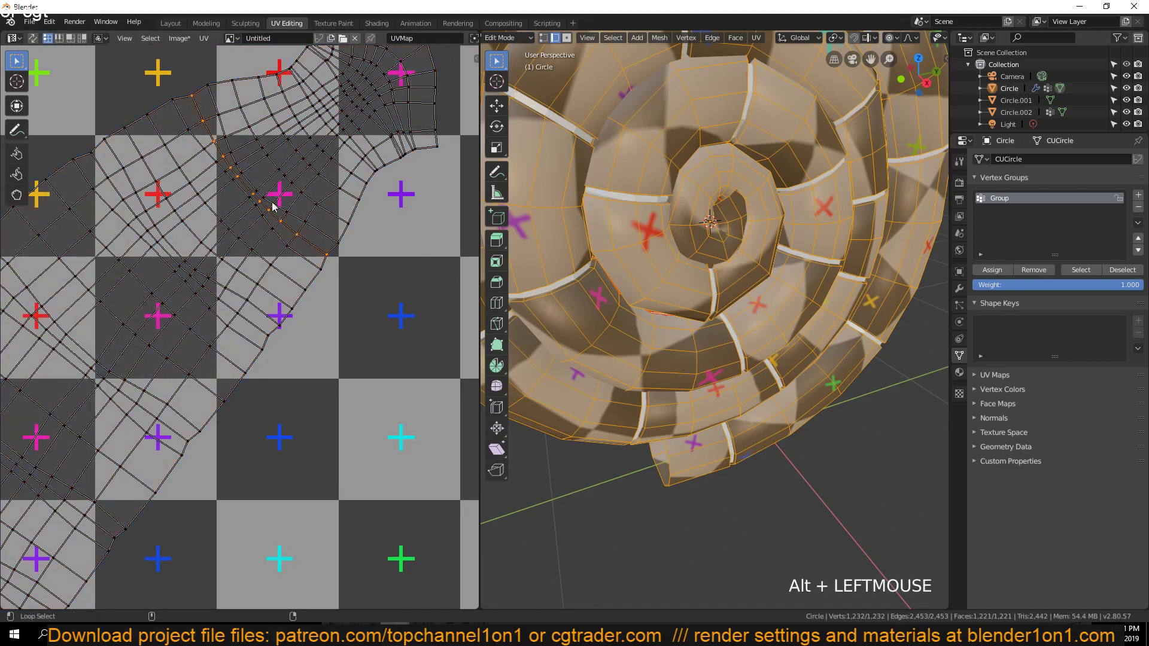
middle_drag(702, 291, 642, 257)
key(grave)
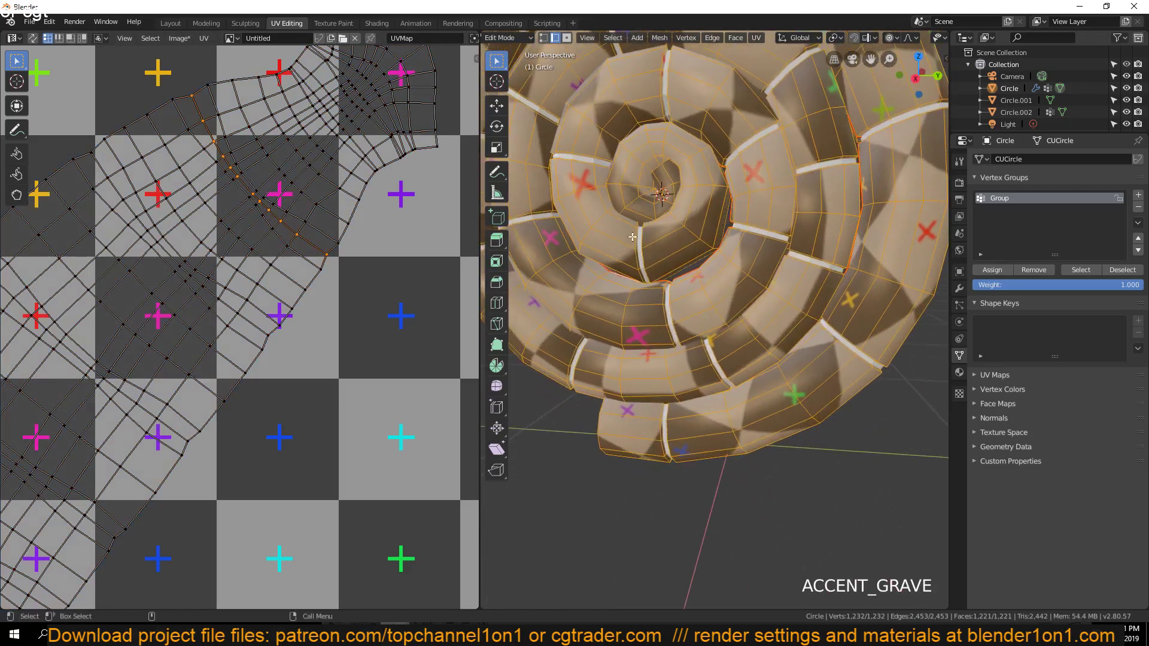
key(ctrl+e)
click(303, 185)
Unwrap the whole coil again with the new crosswise seam and check the resulting UV islands
key(a)
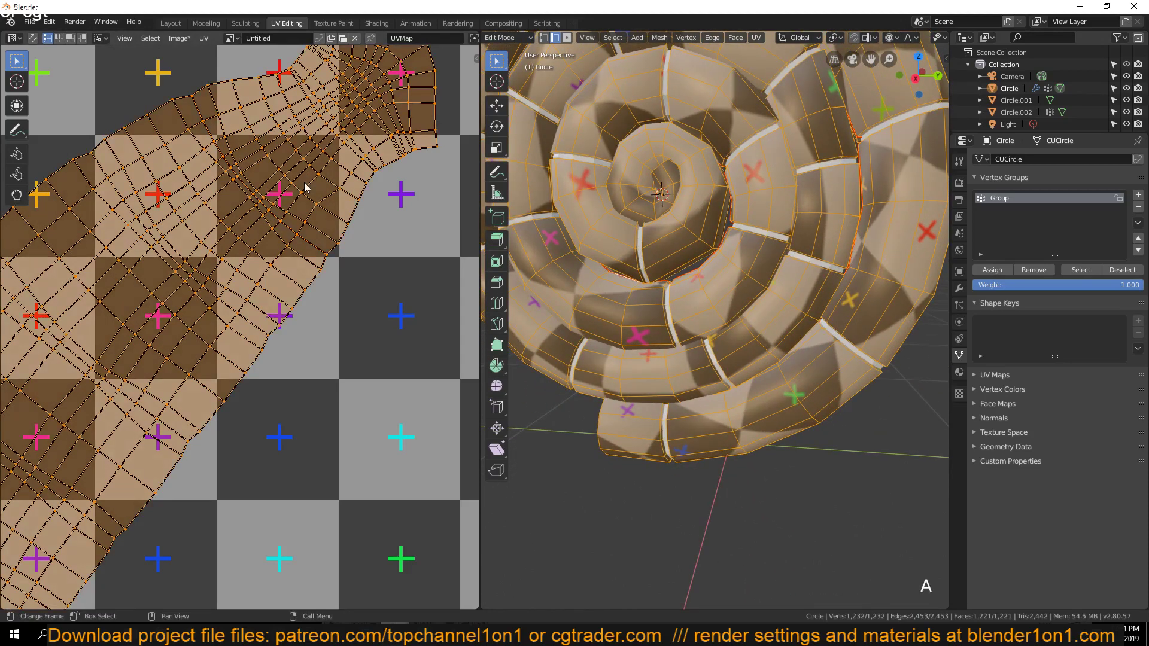
key(u)
click(305, 187)
scroll(311, 223, down, 4)
scroll(443, 257, down, 4)
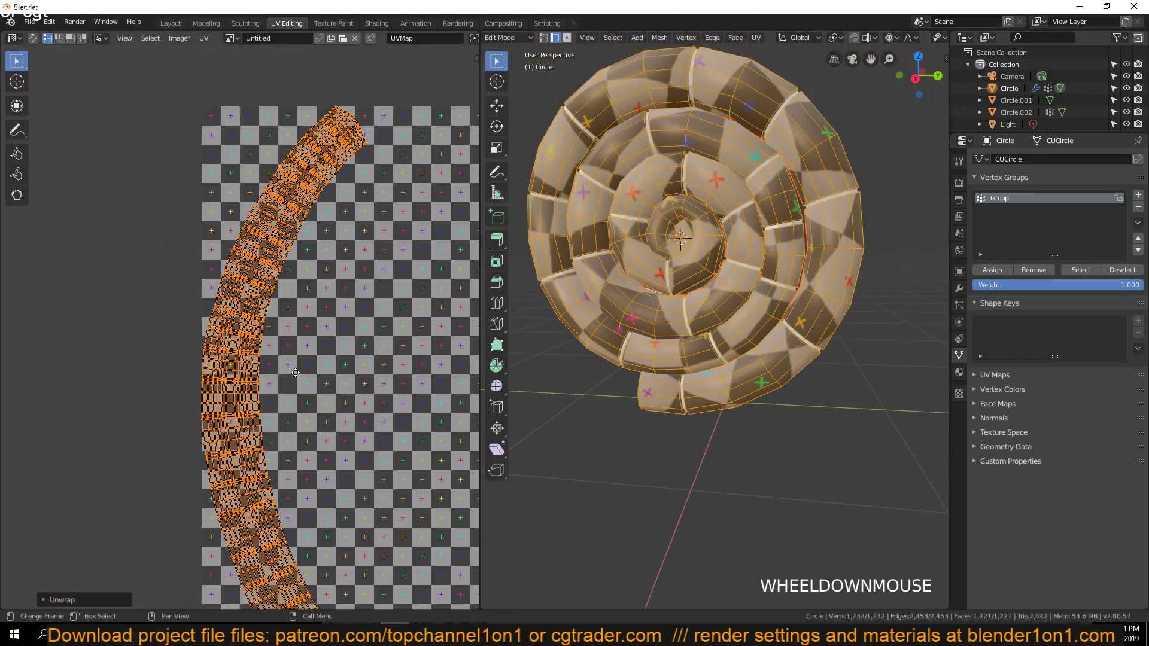
ctrl+scroll(452, 275, down, 4)
middle_drag(305, 354, 274, 286)
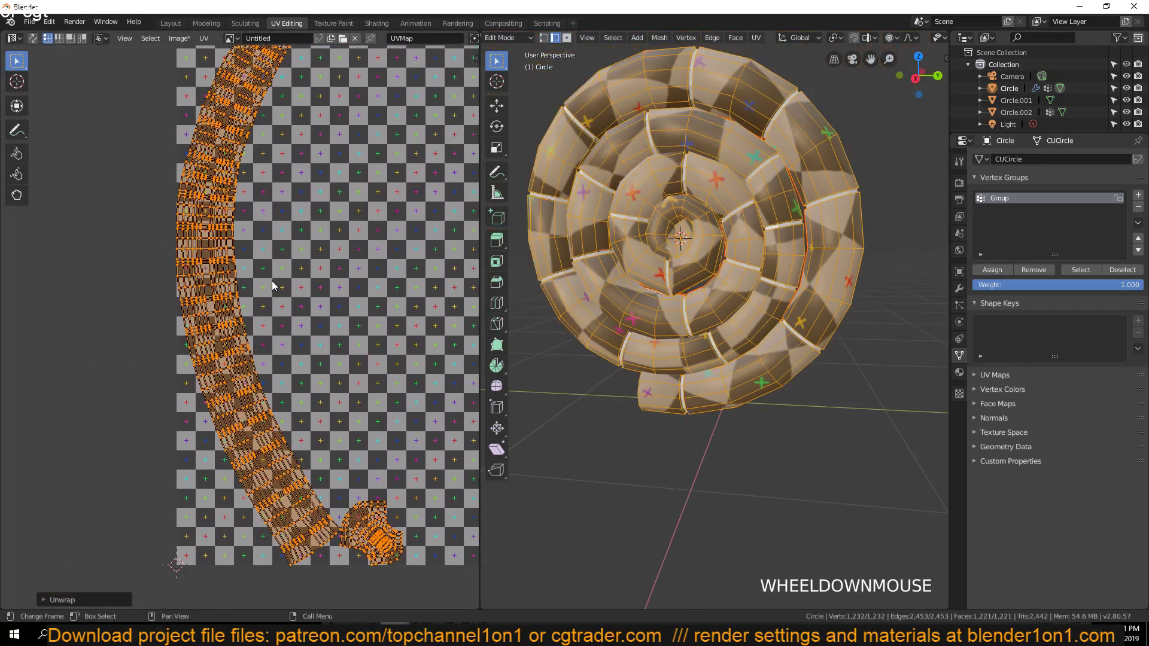
scroll(233, 322, up, 6)
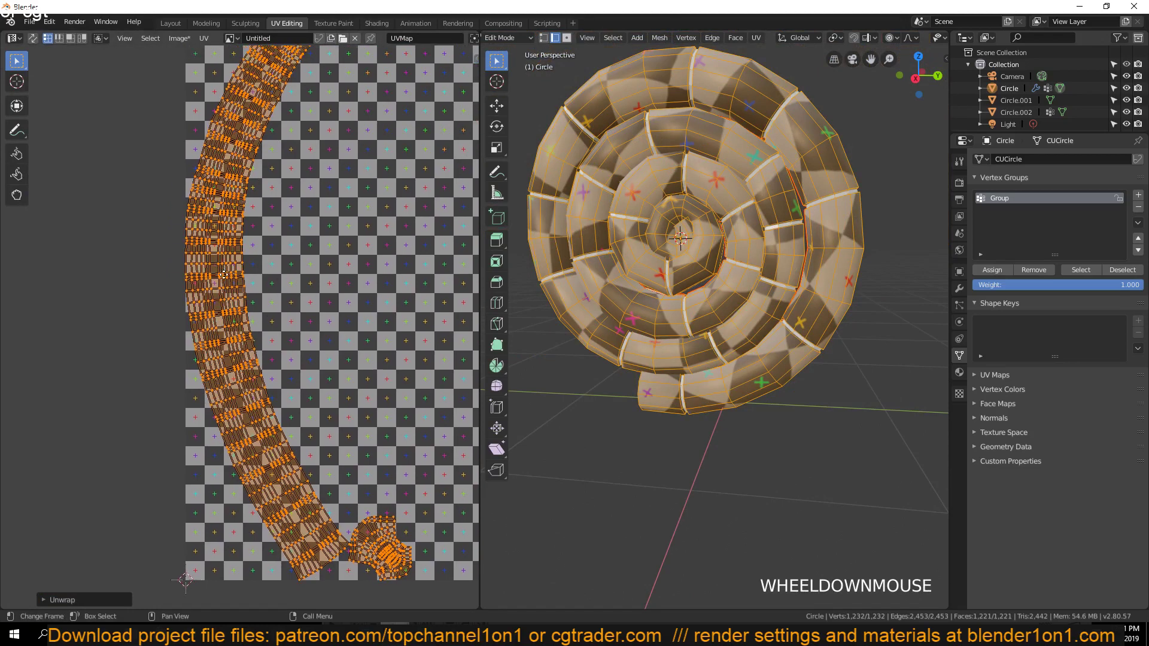
Mark a crosswise edge loop around the middle of the long UV strip as a seam
alt+click(248, 234)
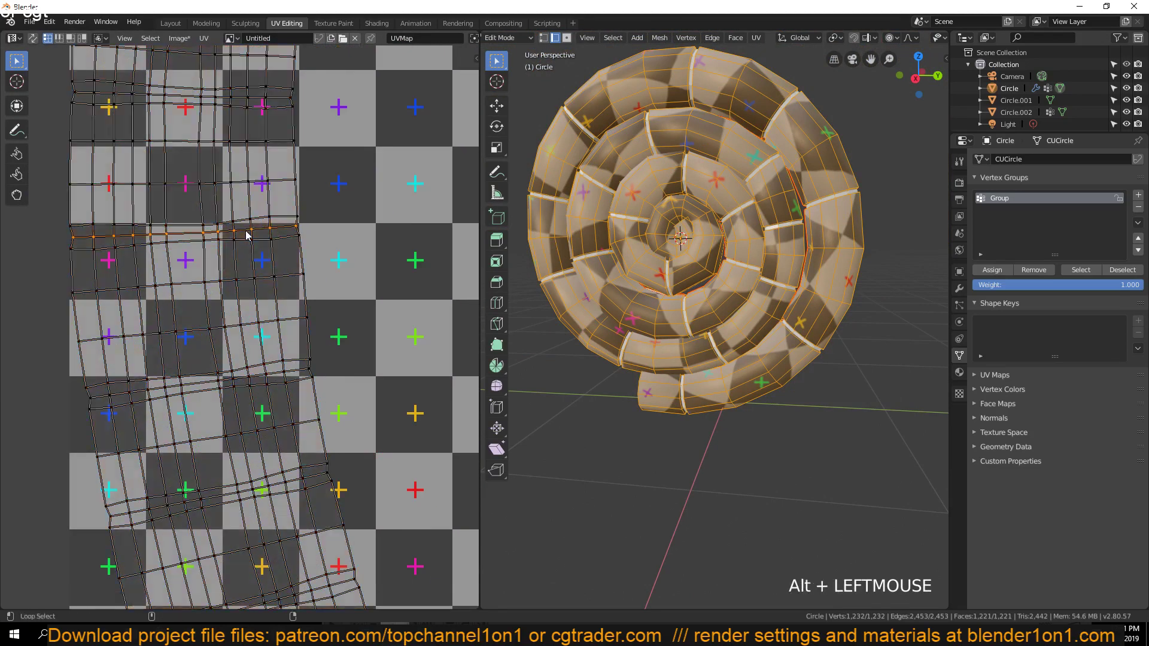
key(ctrl+e)
click(283, 247)
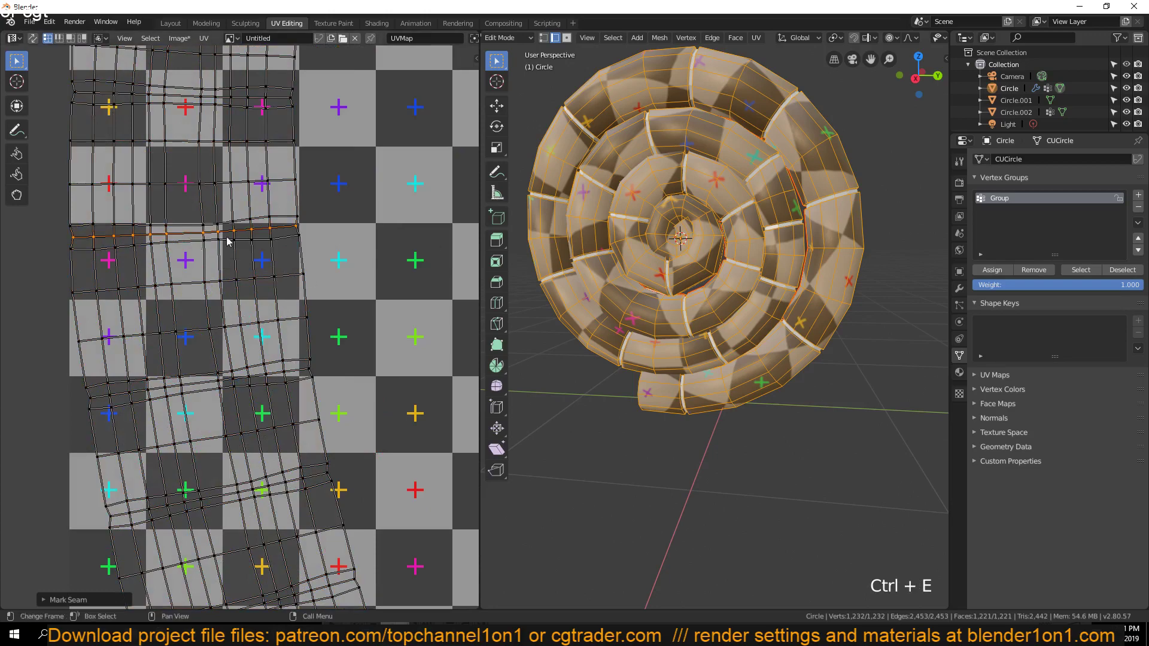
key(grave)
middle_drag(586, 203, 613, 189)
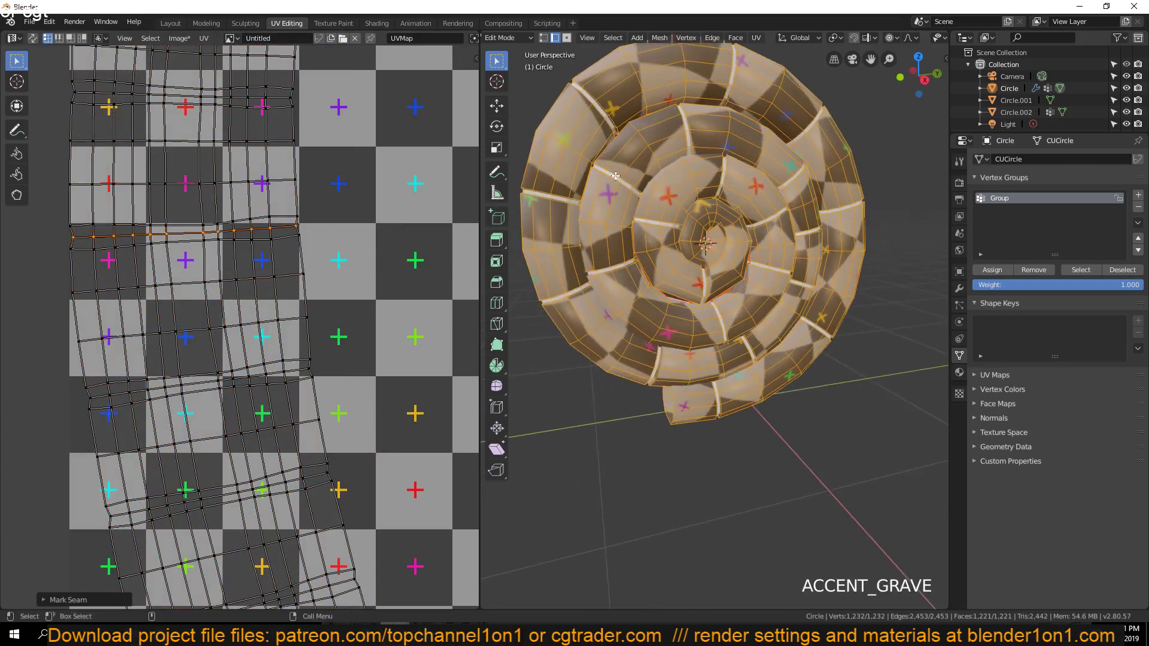
Unwrap the whole coil again with the new middle seam and check the grid pattern on the model
scroll(296, 247, down, 6)
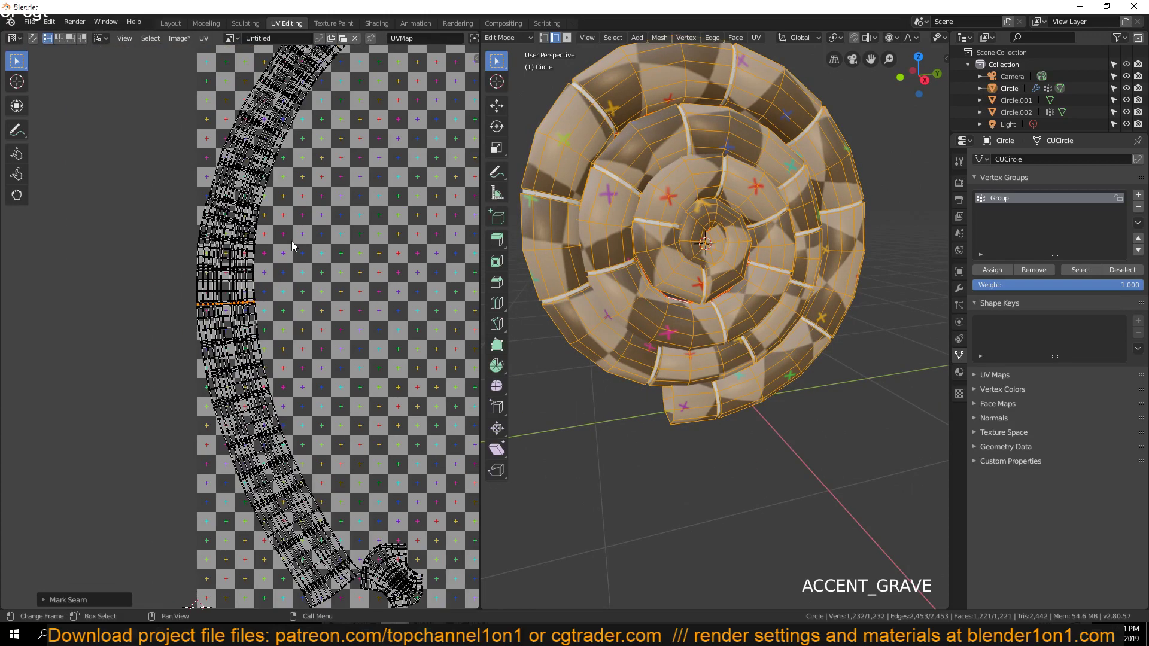
key(a)
key(u)
click(299, 264)
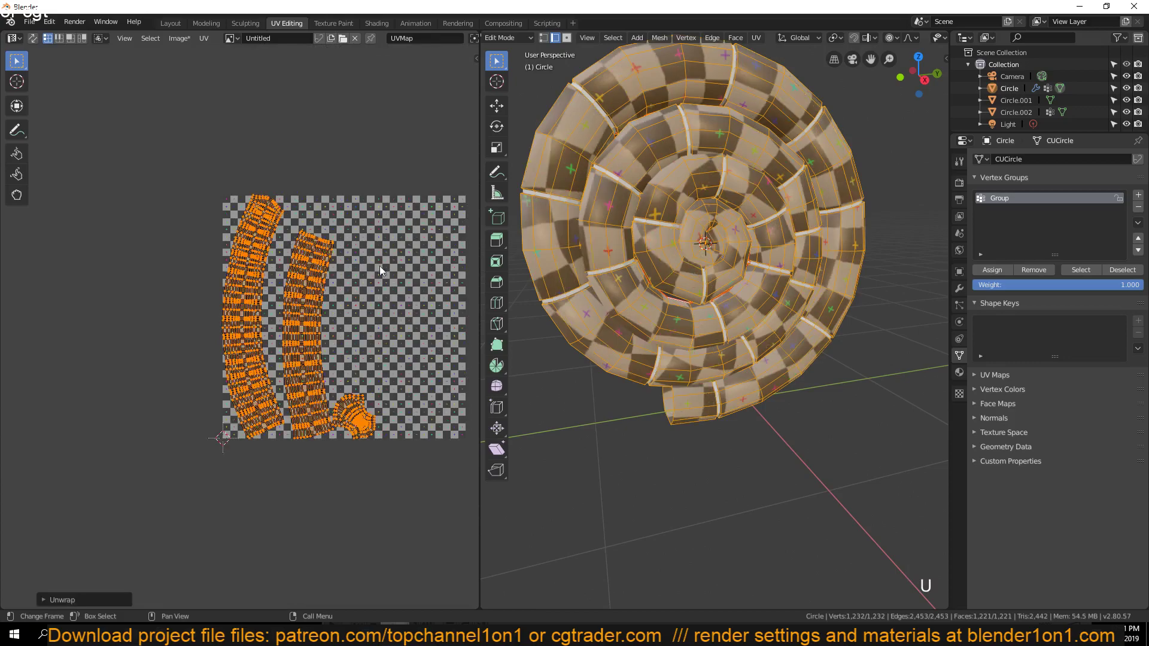
key(Tab)
key(grave)
middle_drag(539, 269, 865, 241)
key(Tab)
scroll(355, 340, up, 5)
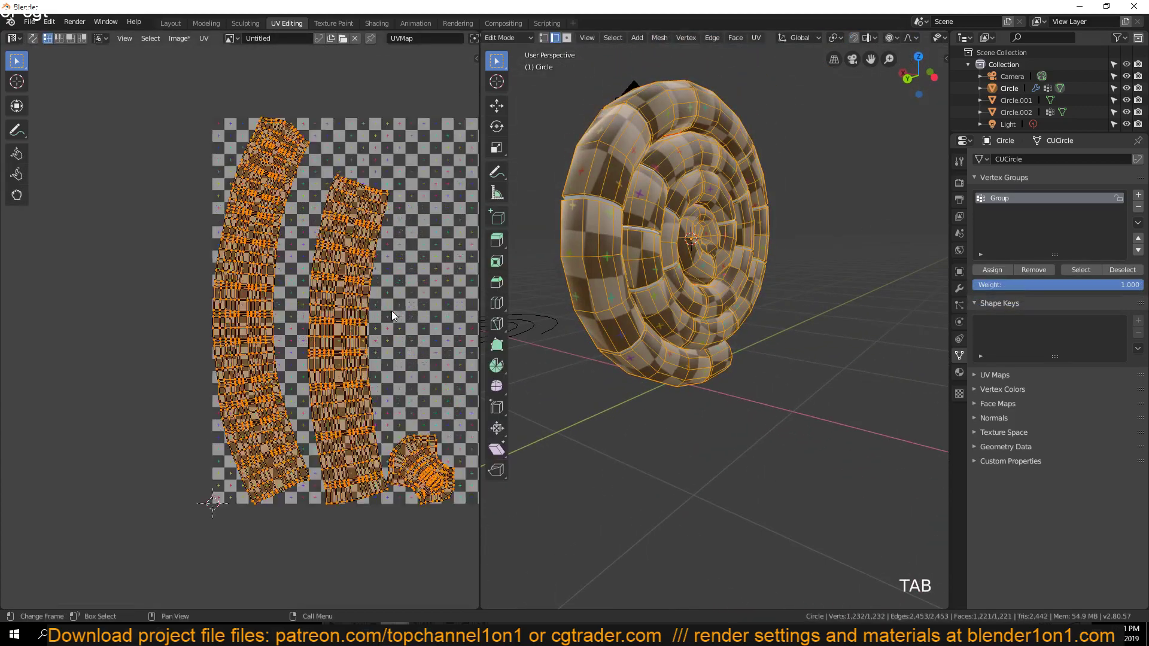
Mark crosswise edge loops around the middle of both long UV strips as seams and unwrap the whole coil again
scroll(354, 341, up, 3)
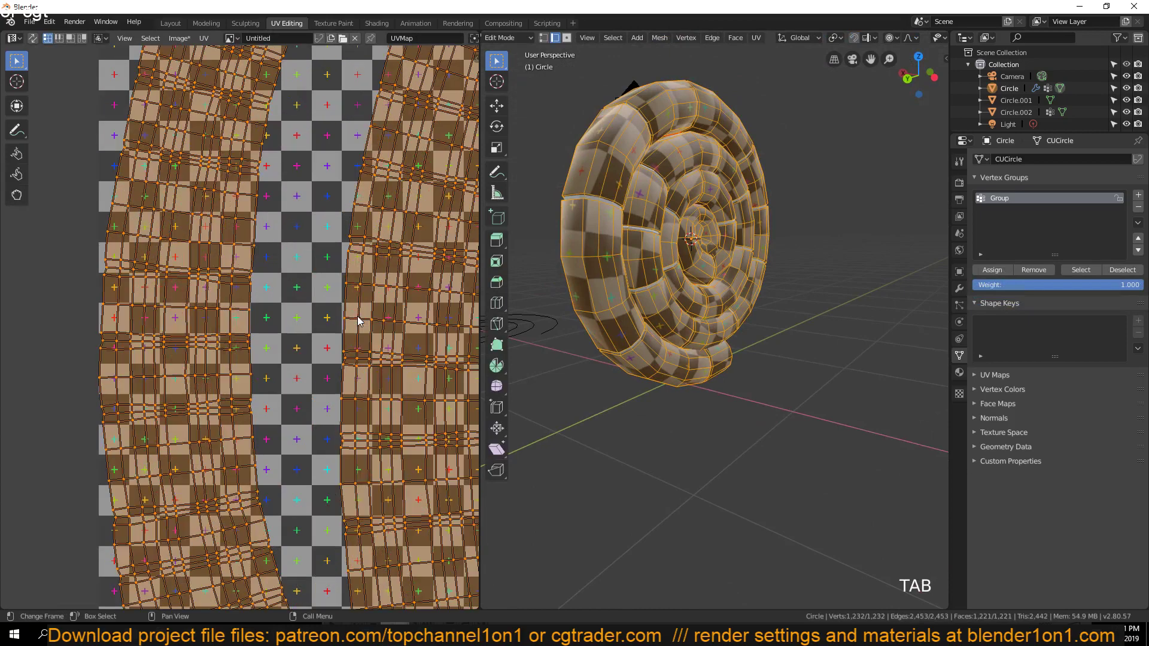
alt+click(201, 343)
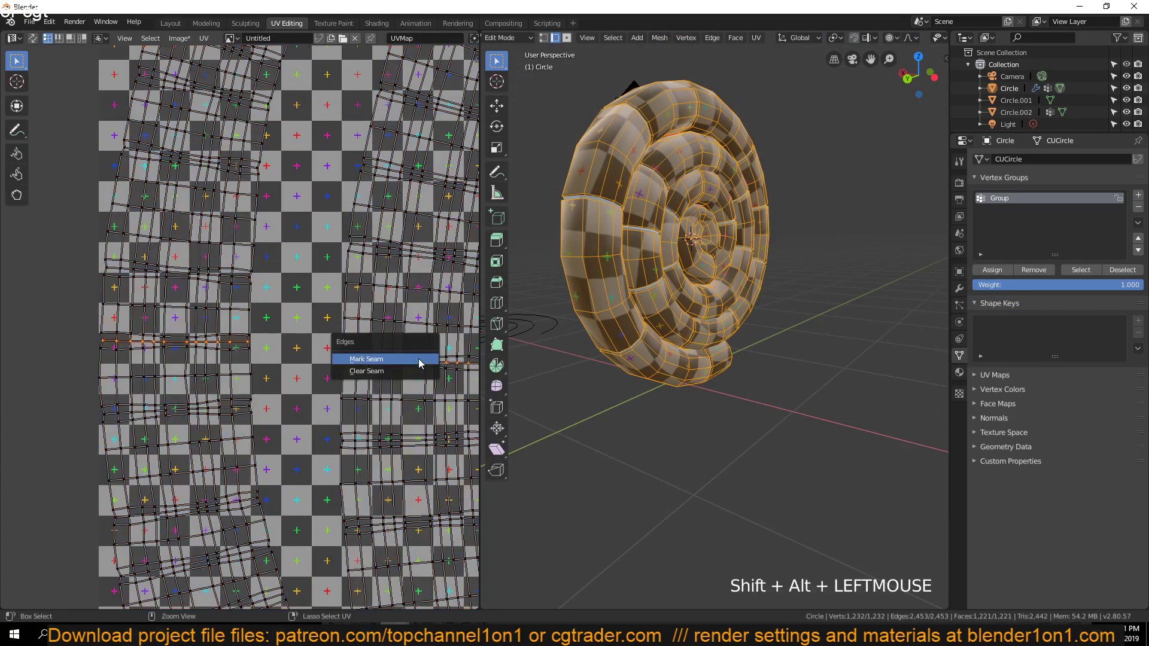
key(a)
key(u)
click(371, 276)
scroll(372, 276, down, 5)
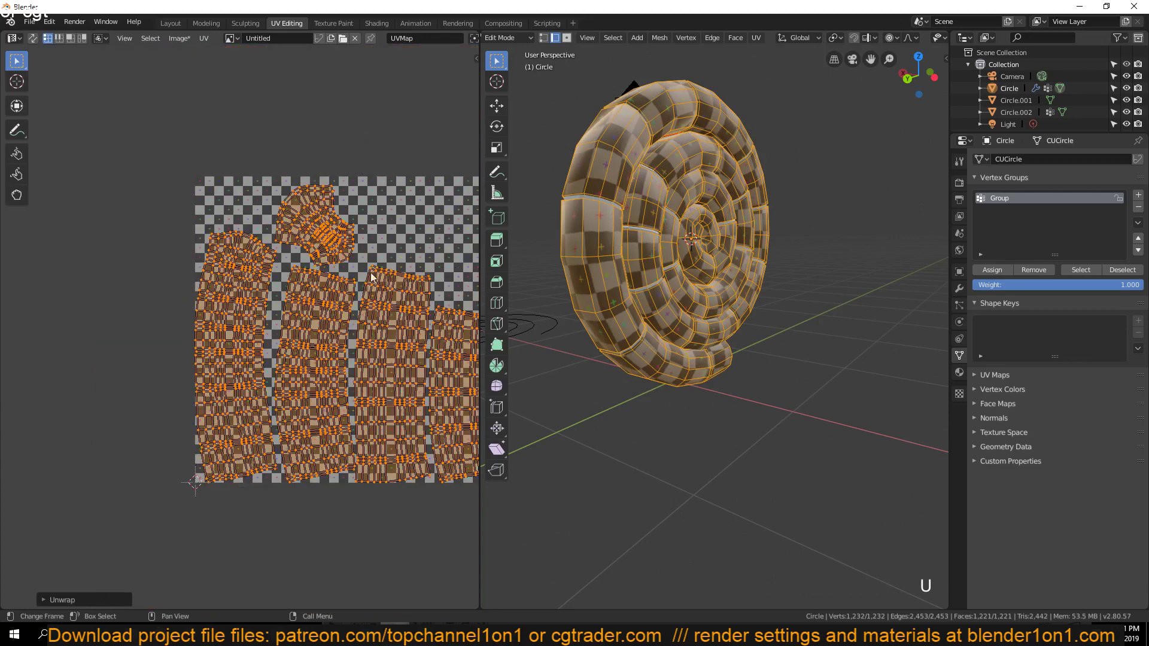
scroll(359, 275, up, 1)
scroll(270, 270, up, 1)
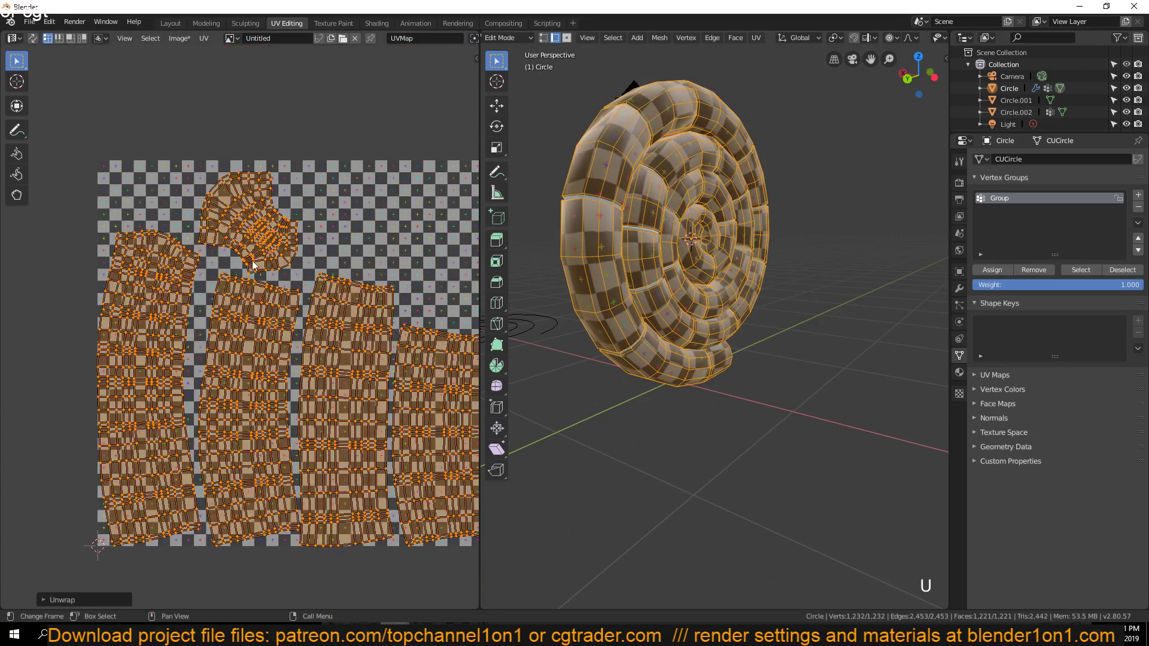
Apply Minimize Stretch to all of the coil's UV islands and check the grid pattern on the model
click(204, 39)
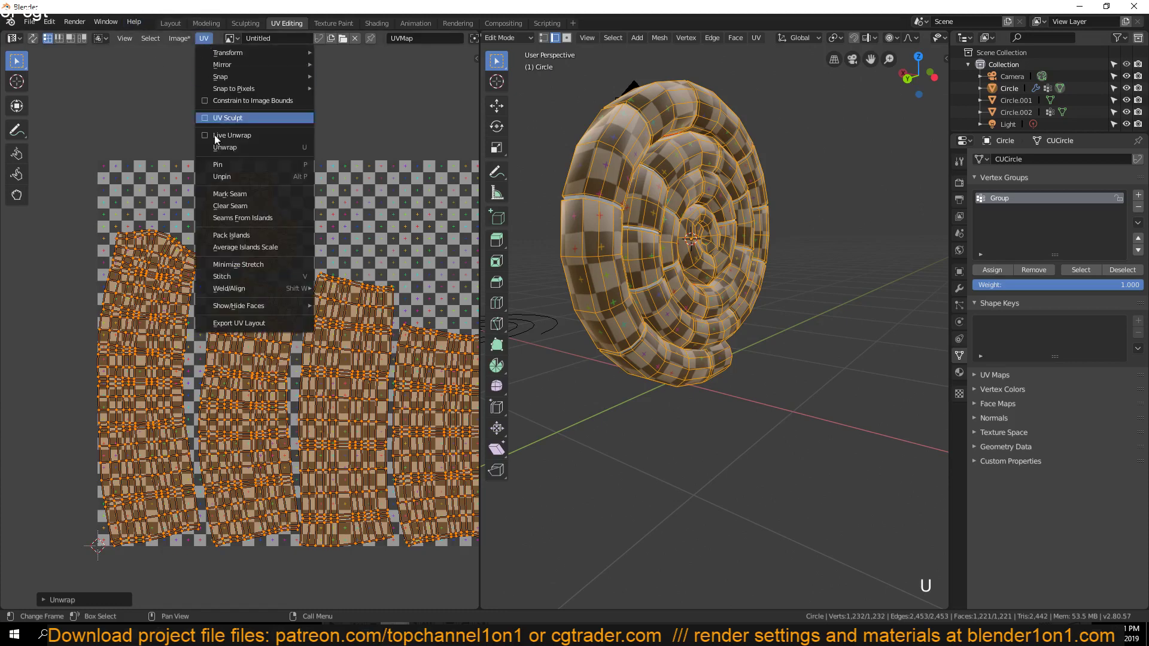
click(258, 264)
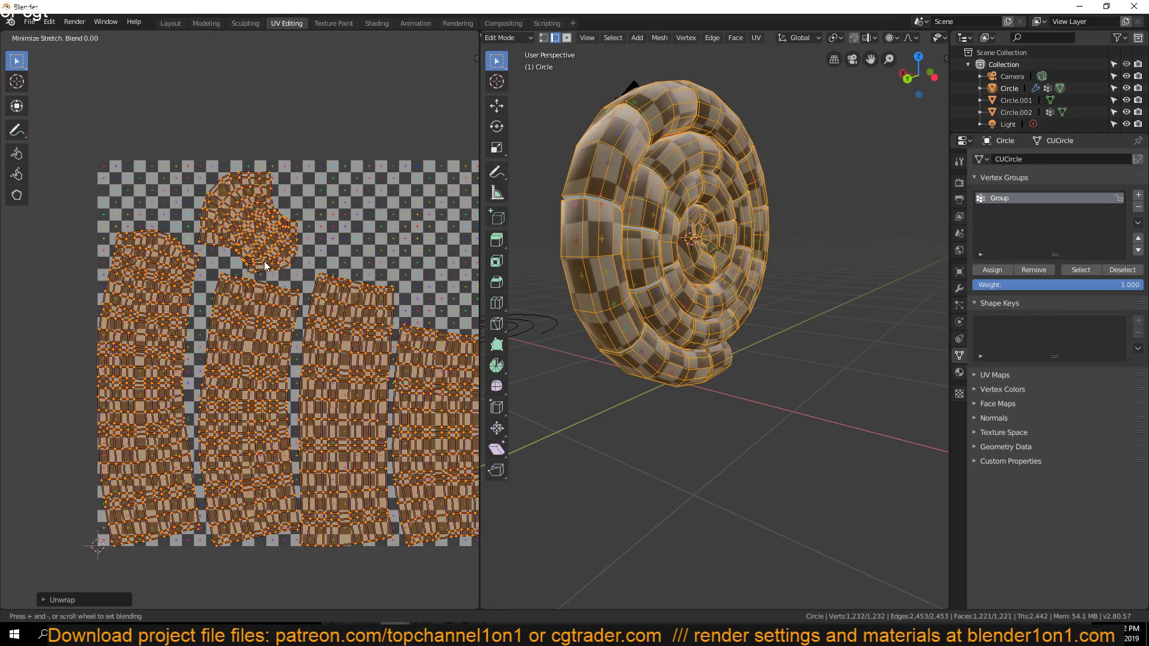
click(265, 266)
scroll(635, 300, up, 4)
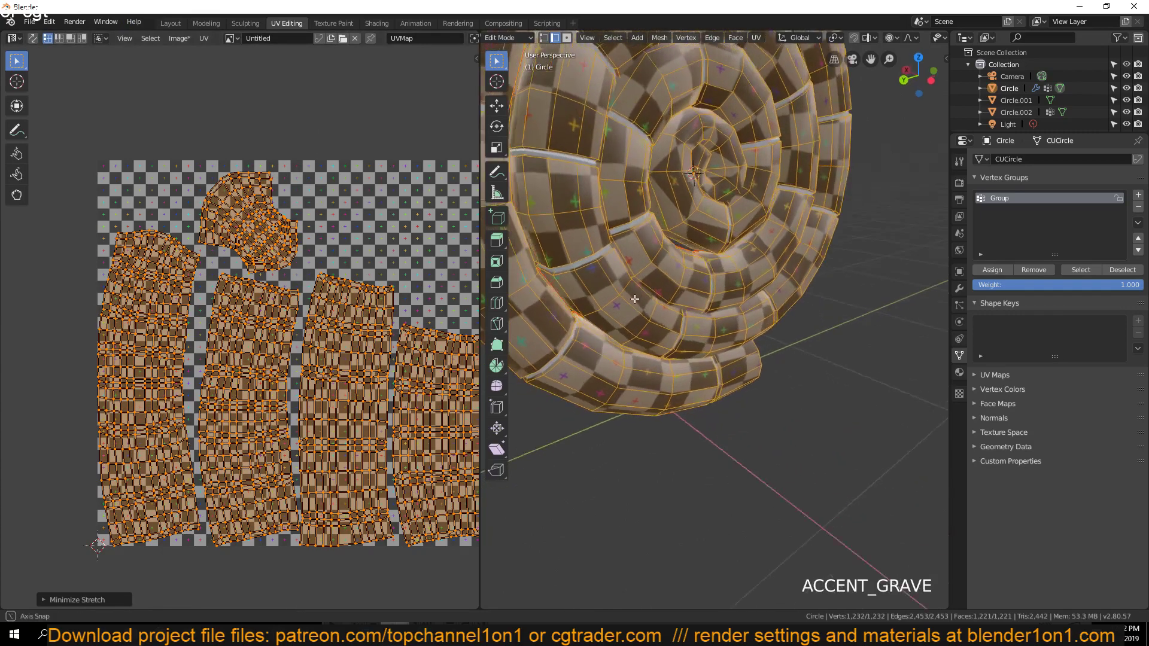
middle_drag(635, 299, 636, 254)
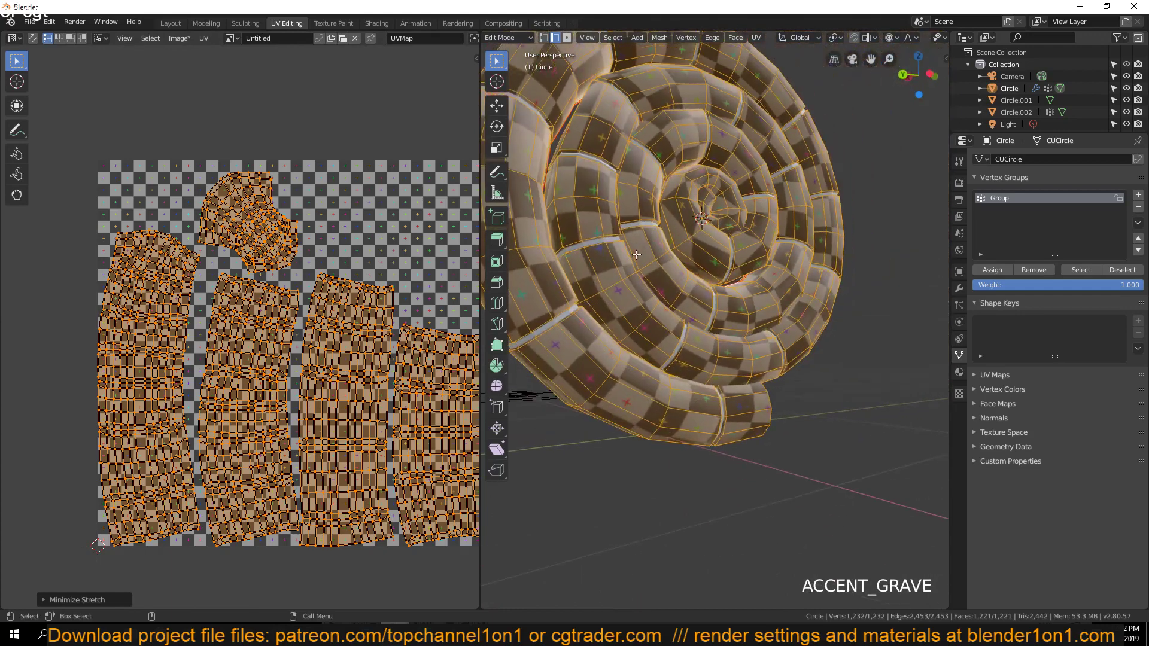
Isolate the binding rings object by hiding all other objects, and open its mesh for editing
key(Tab)
click(556, 324)
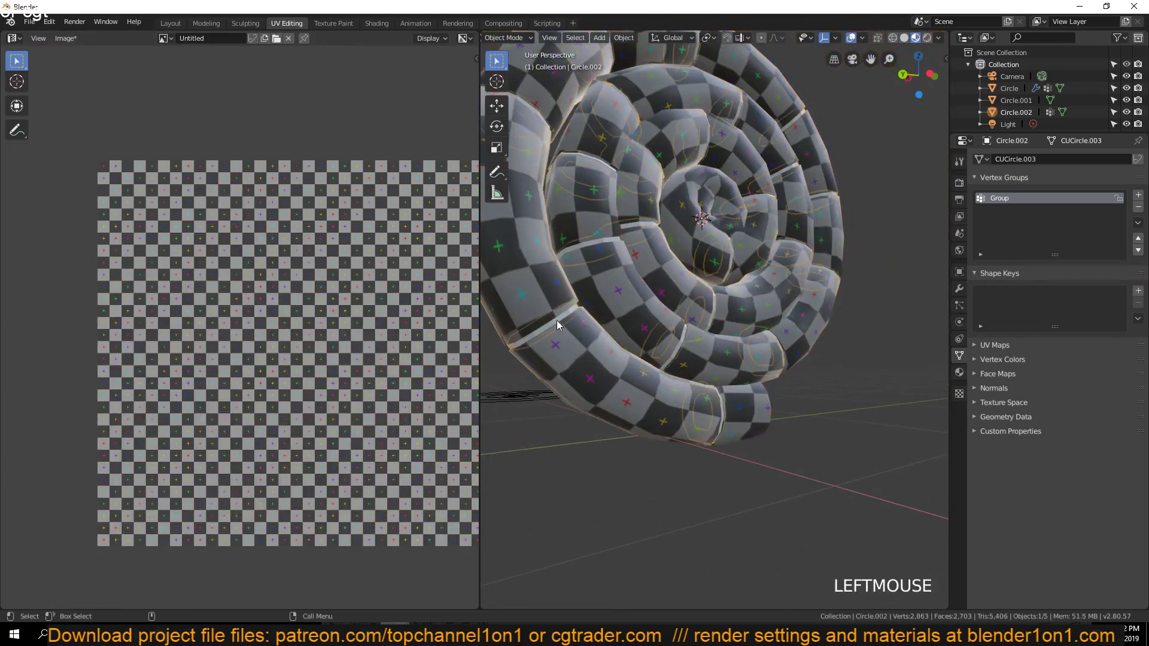
key(shift+h)
key(grave)
key(Tab)
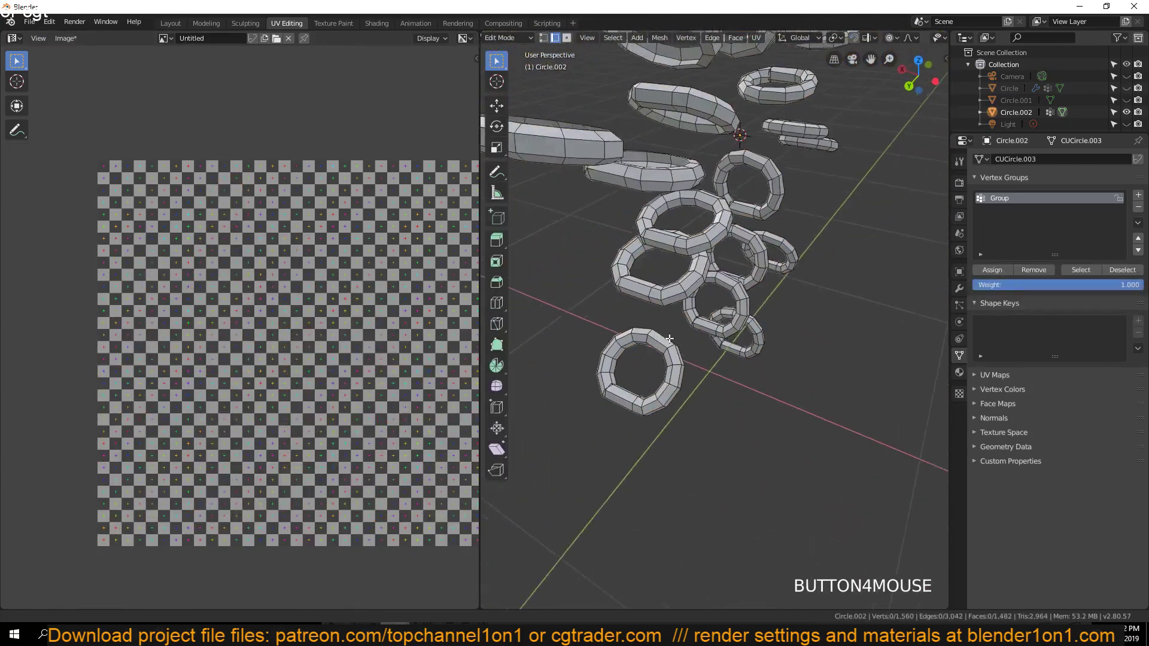
Select the inner face loops of the binding rings, grow the selection once, and delete the selected faces
key(1)
key(grave)
key(3)
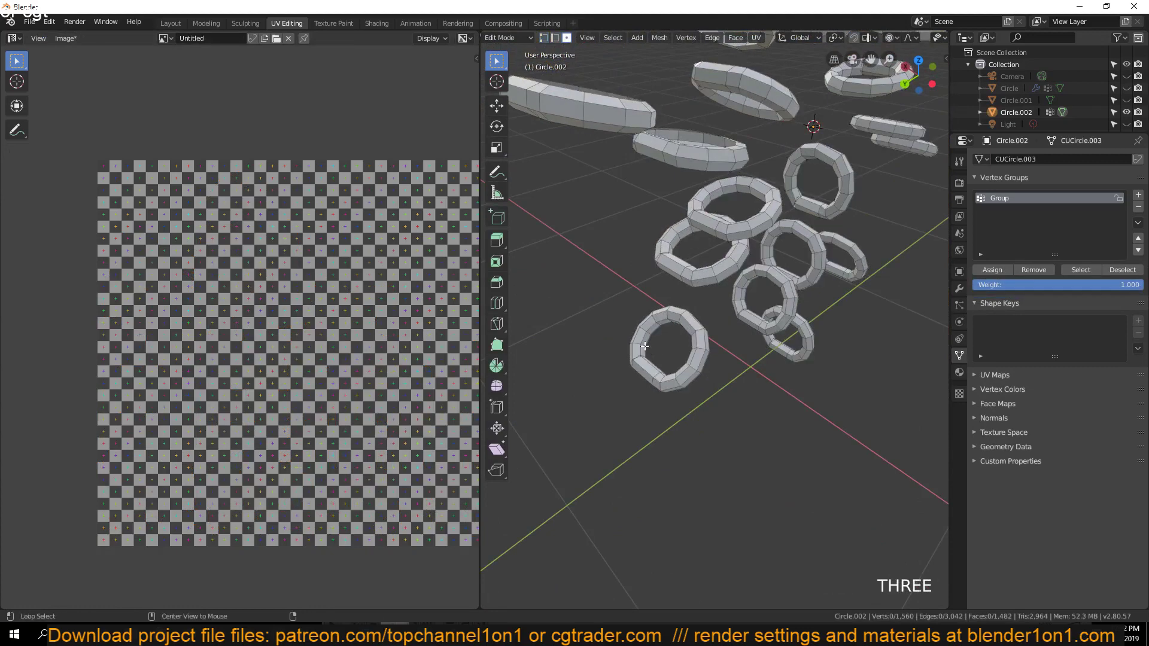
alt+click(646, 346)
key(grave)
scroll(796, 330, up, 2)
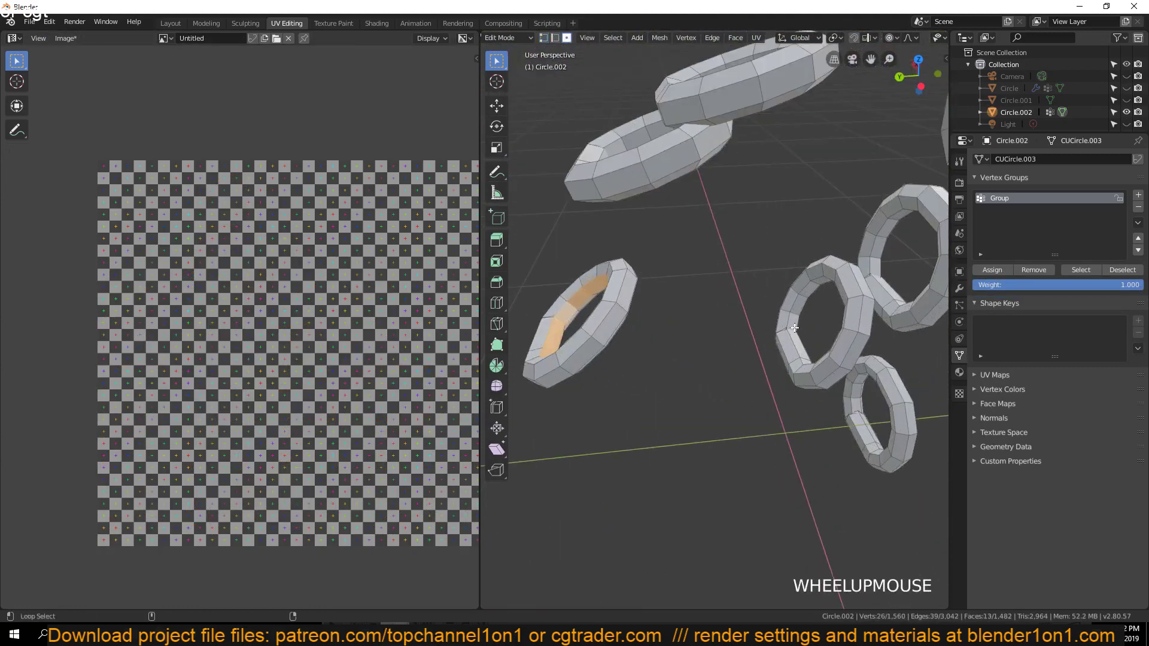
alt+shift+click(794, 328)
key(ctrl+z)
alt+shift+click(791, 324)
key(grave)
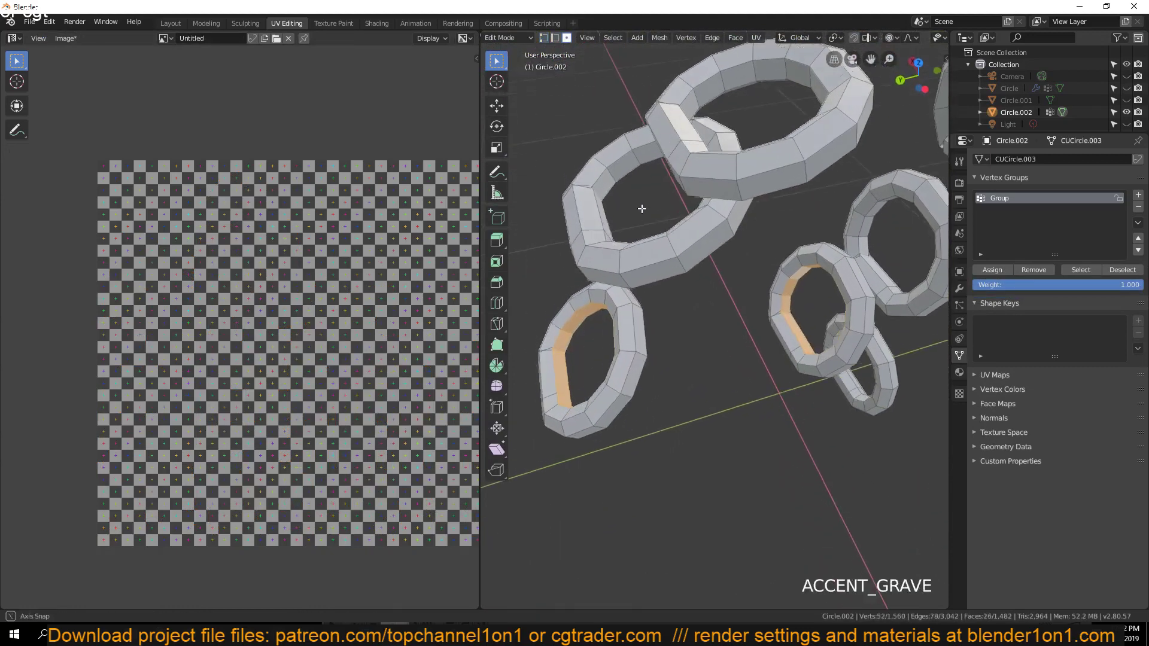
alt+shift+click(644, 206)
key(grave)
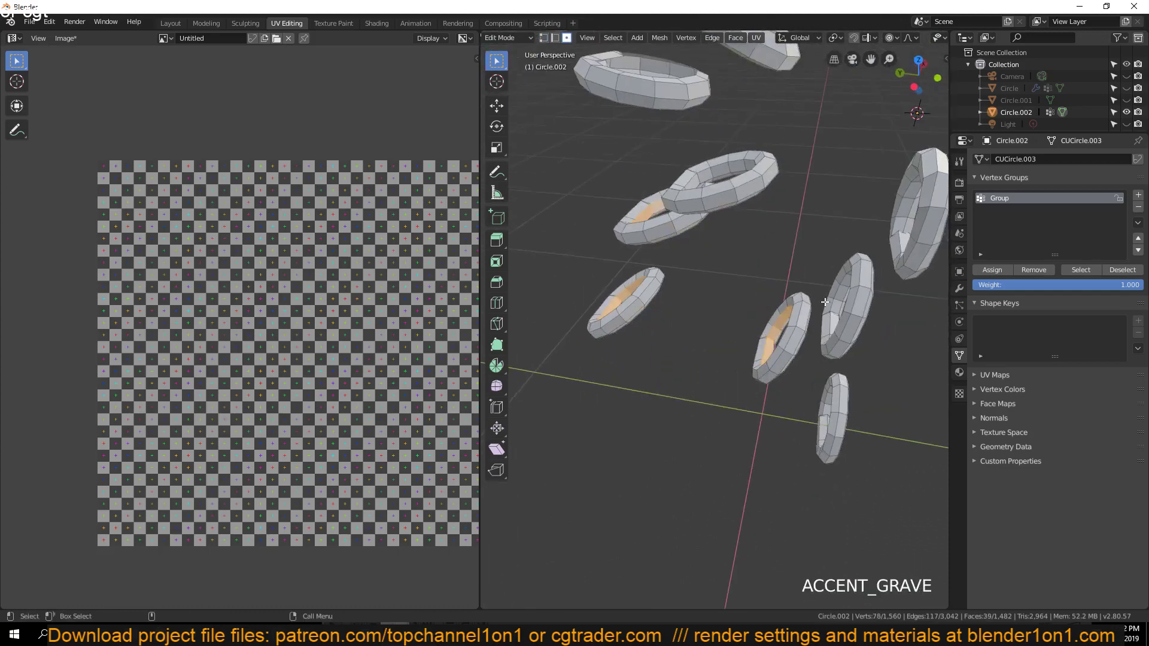
alt+shift+click(829, 302)
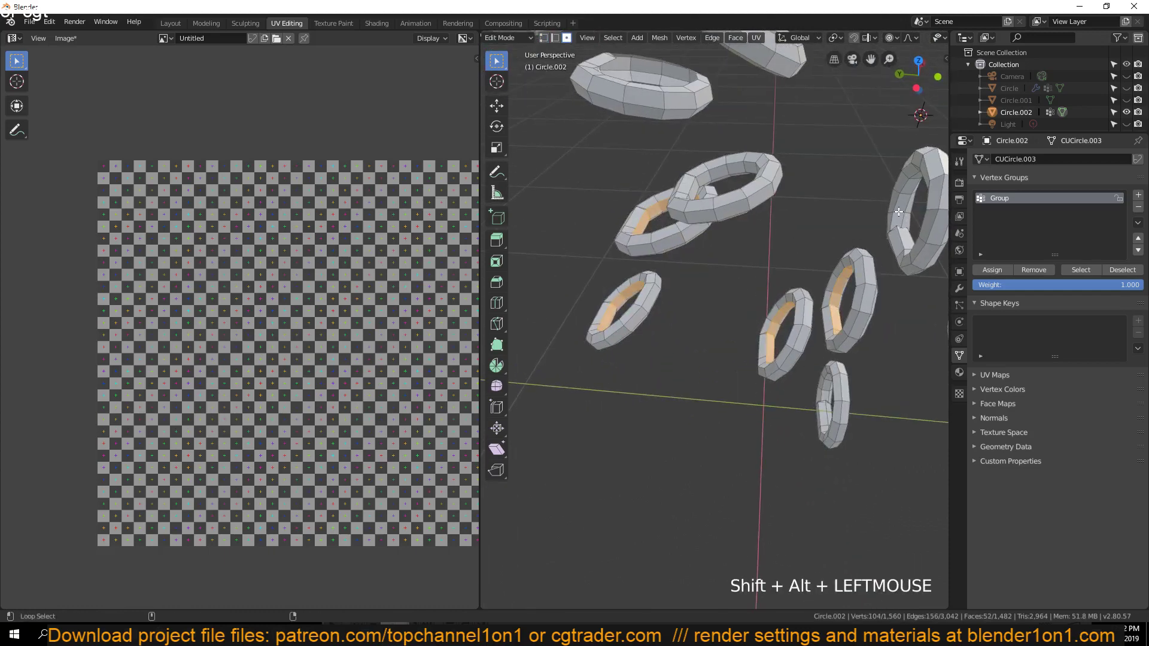
alt+shift+click(899, 212)
key(grave)
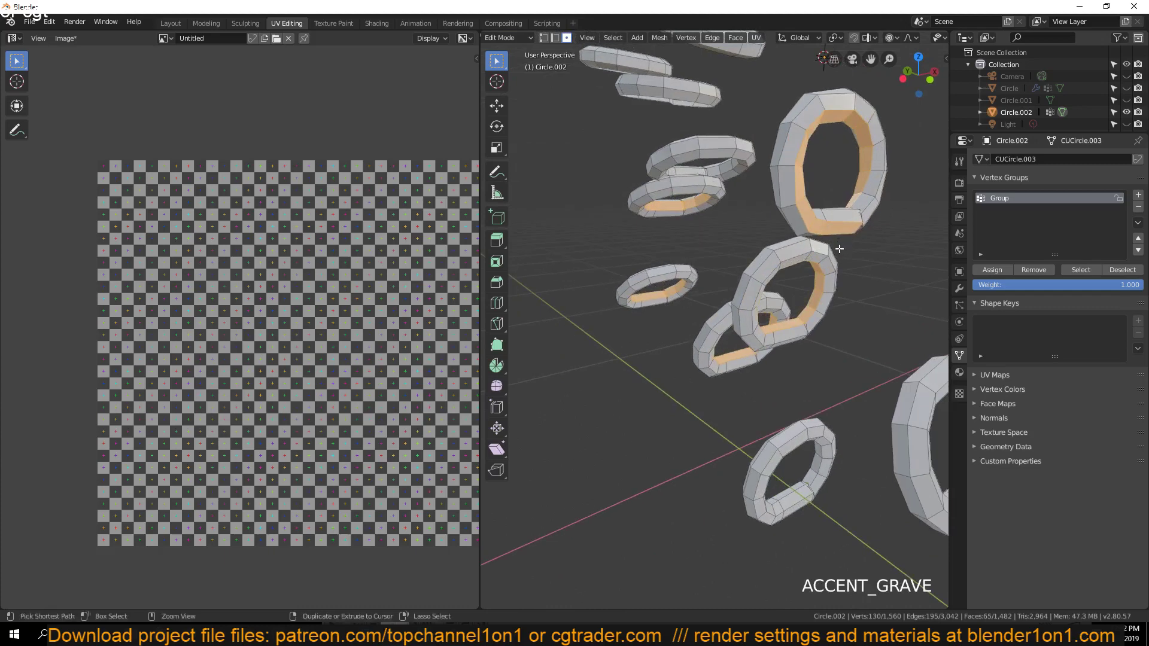
alt+shift+click(802, 291)
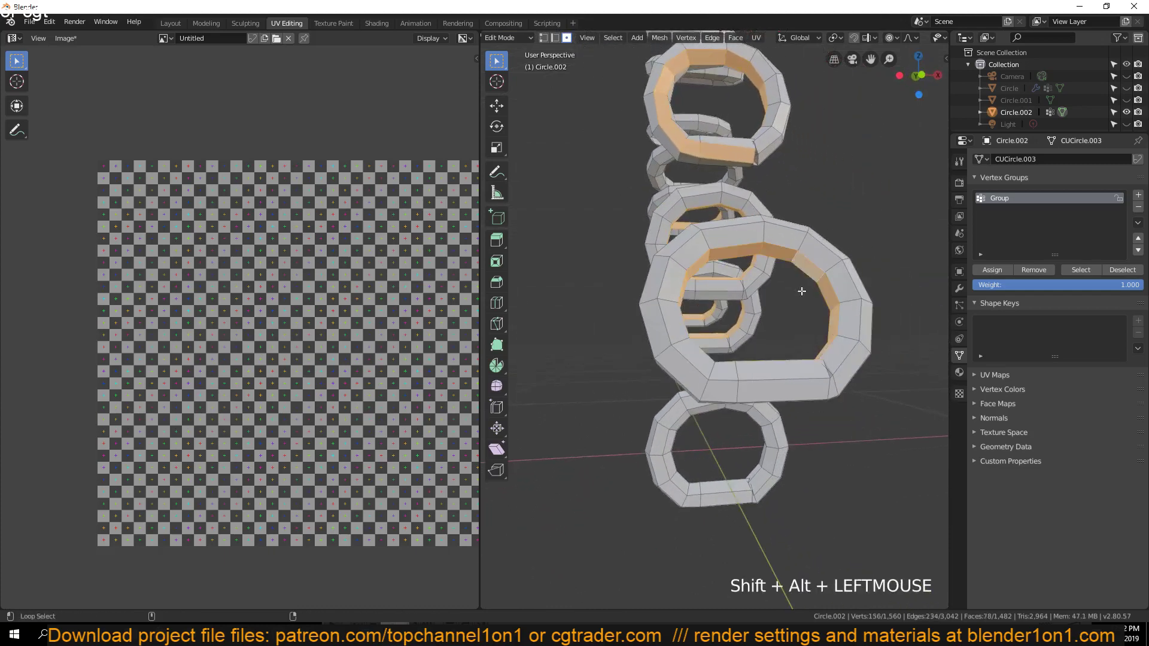
key(grave)
alt+shift+click(811, 469)
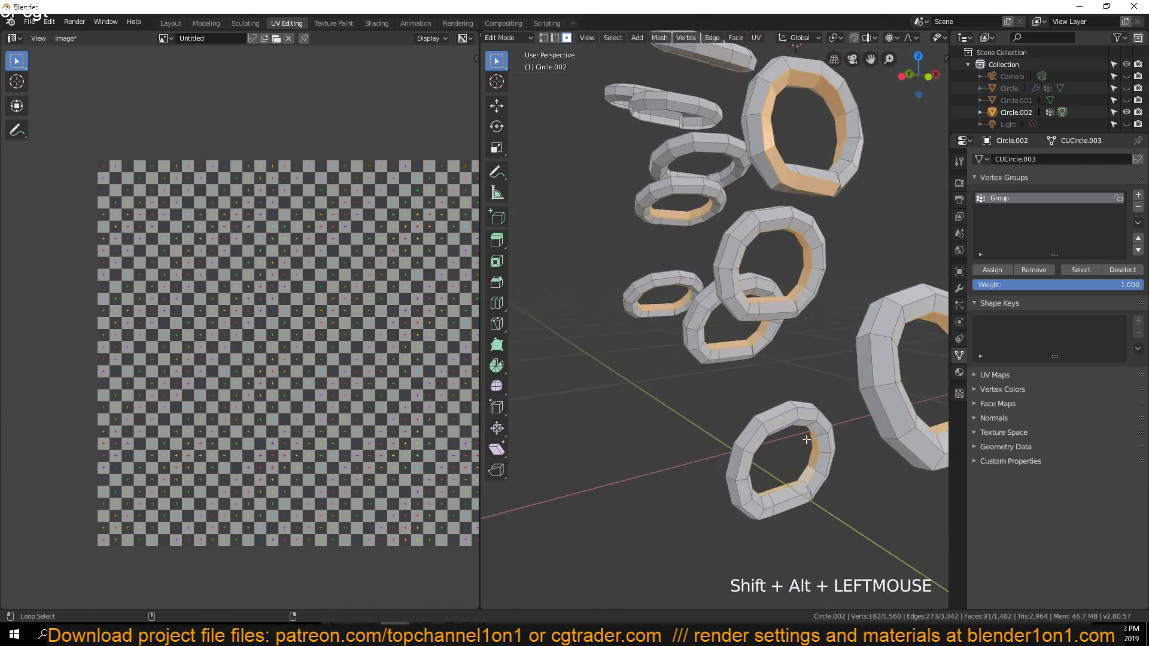
key(grave)
key(grave)
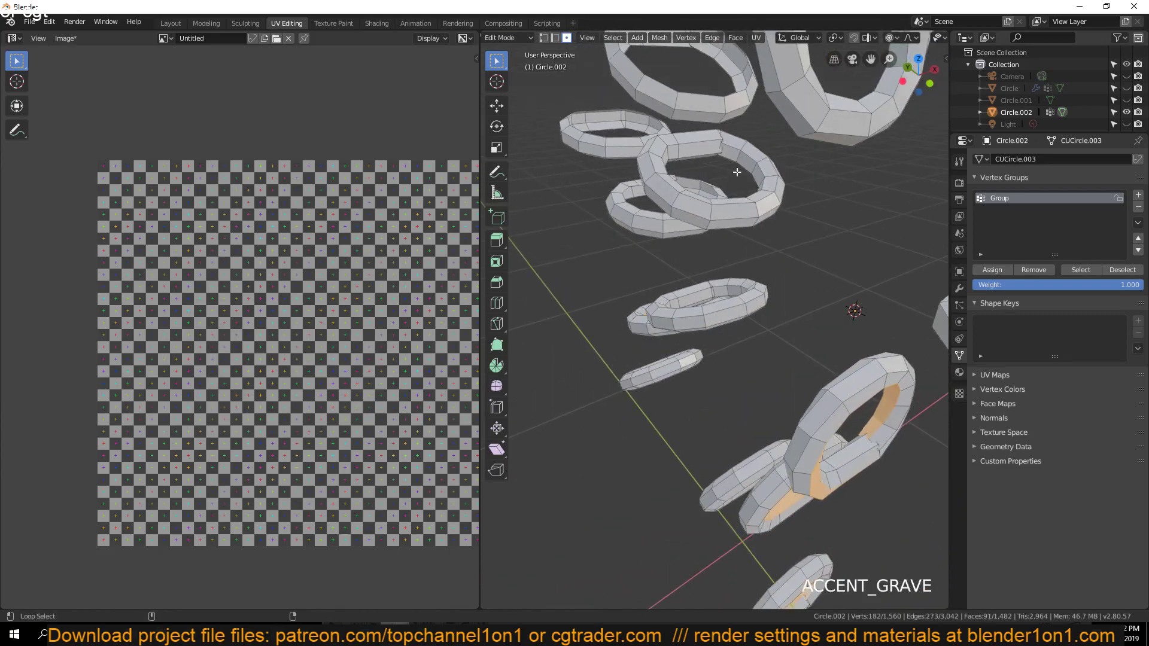
alt+shift+click(735, 158)
key(grave)
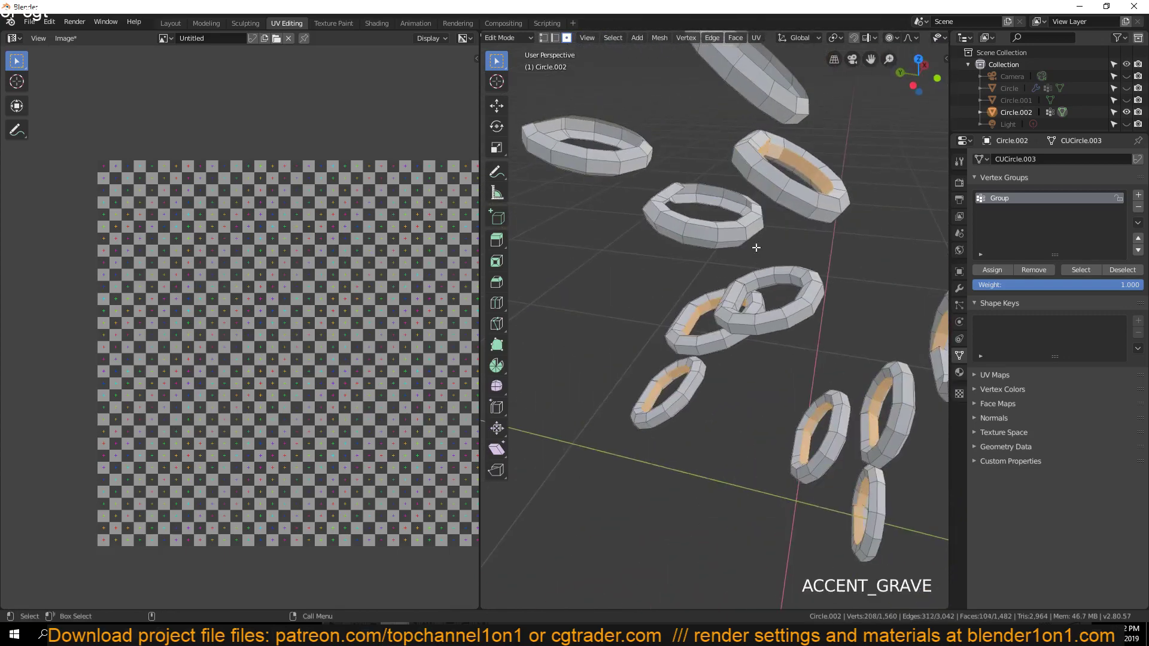
alt+shift+click(790, 288)
scroll(790, 287, down, 4)
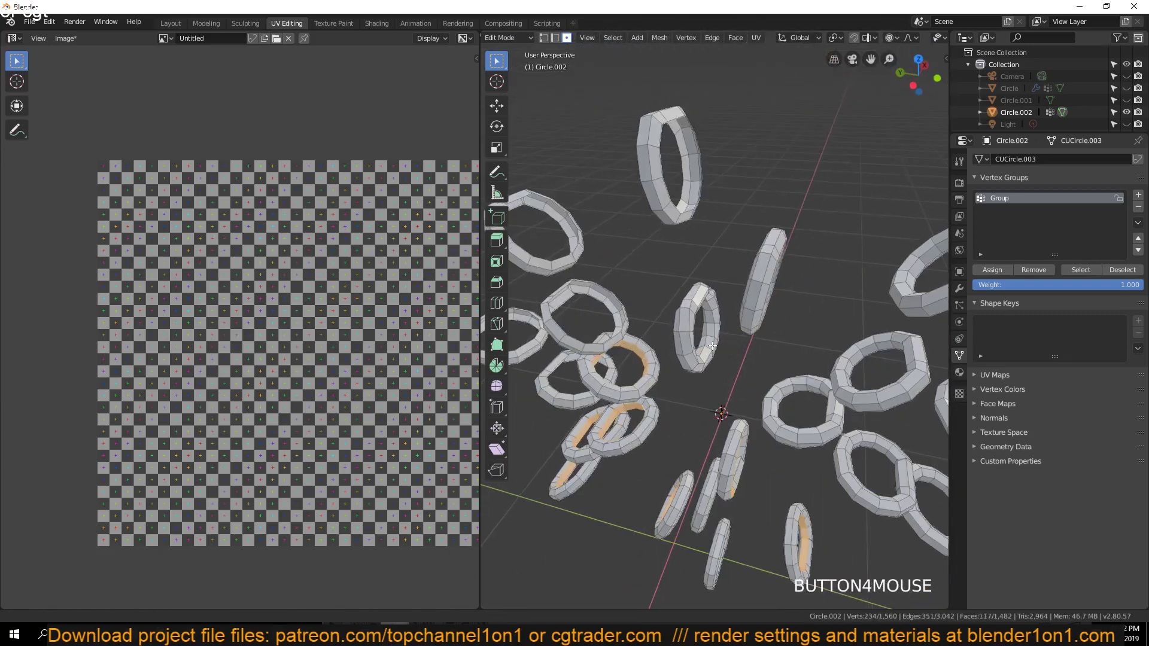
shift+middle_drag(712, 346, 683, 323)
alt+shift+click(678, 295)
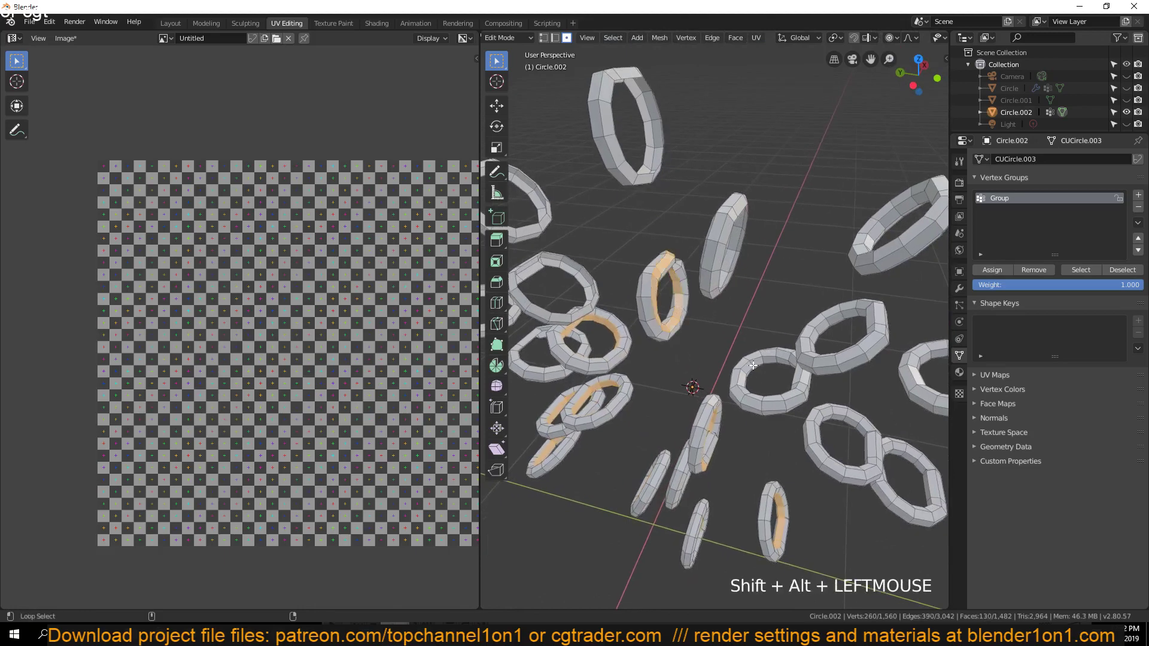
alt+shift+click(753, 366)
alt+shift+click(841, 319)
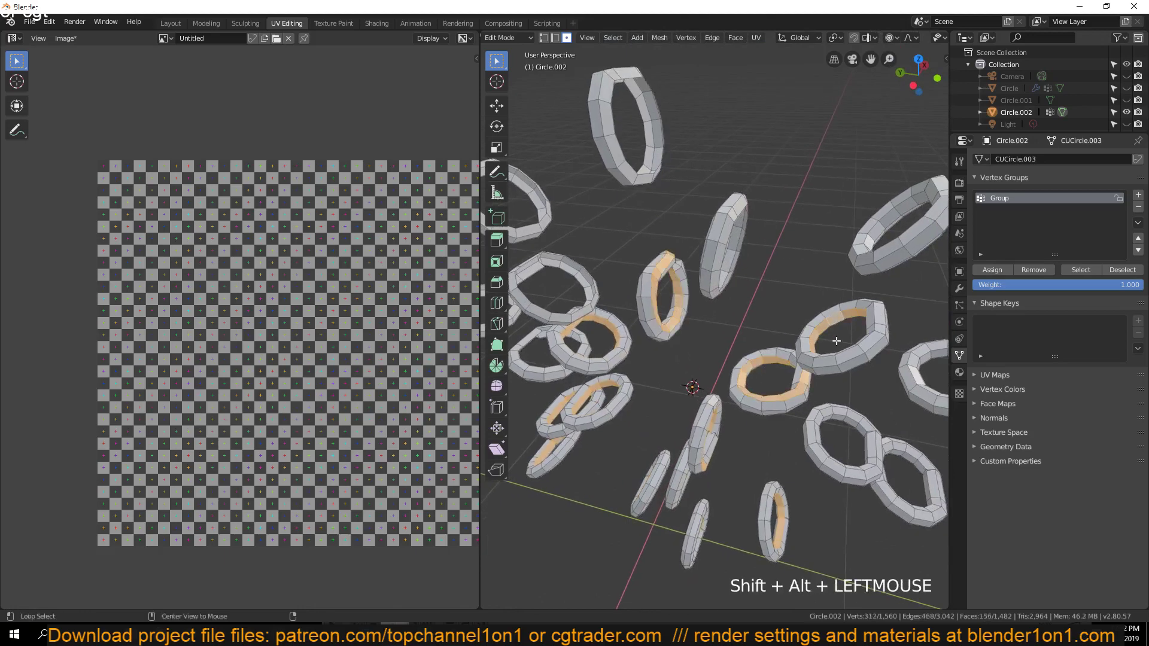
middle_drag(841, 320, 723, 334)
alt+shift+click(722, 334)
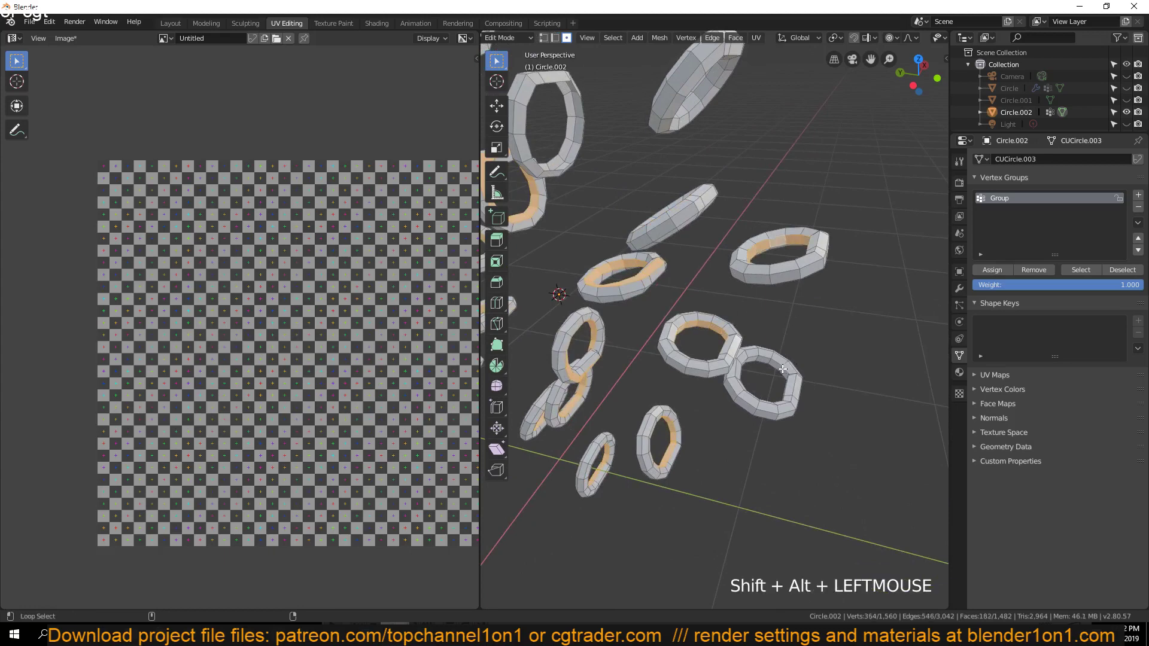
middle_drag(748, 154, 691, 138)
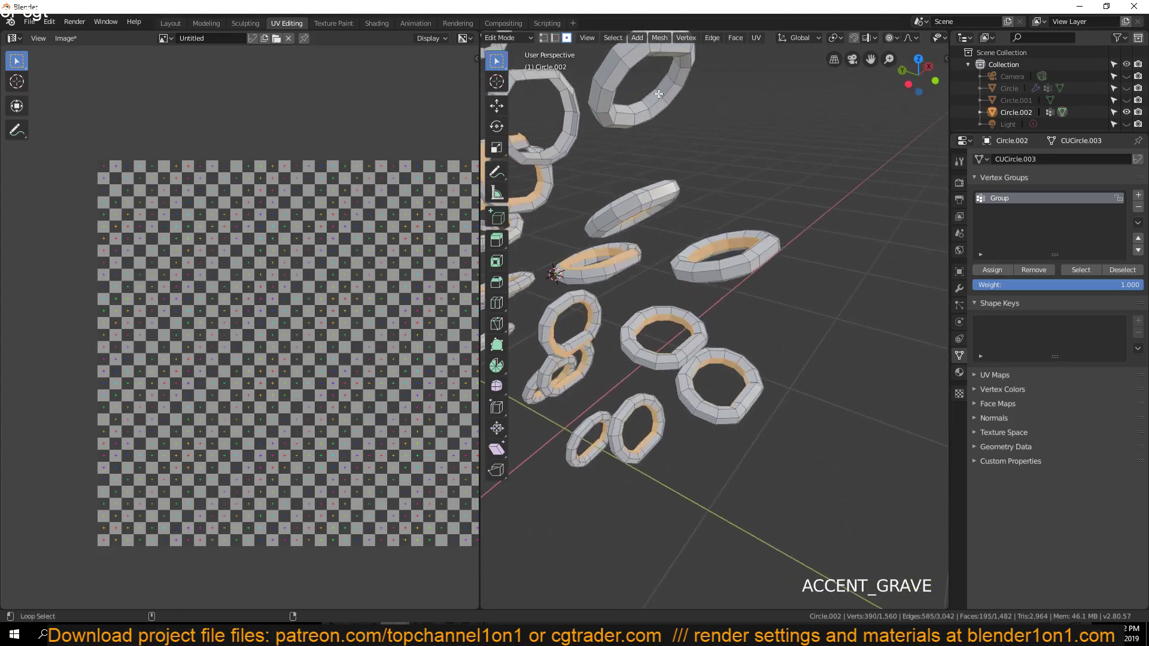
alt+shift+click(659, 94)
key(ctrl+KP_Add)
key(x)
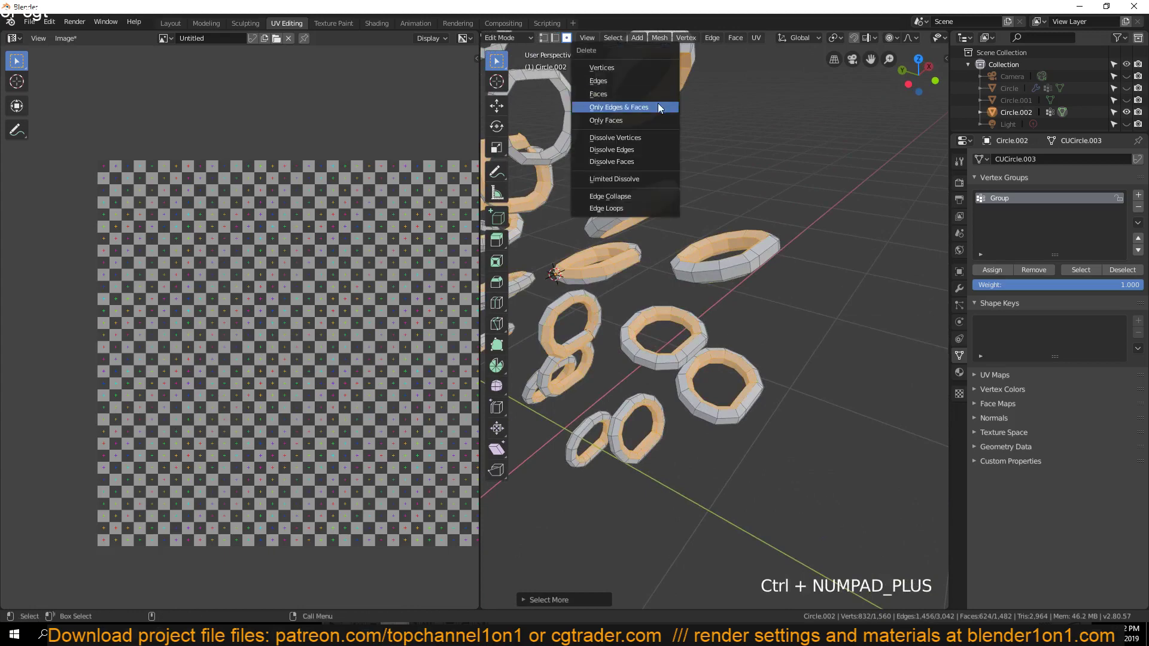
click(659, 107)
Unwrap all the remaining ring faces and examine the resulting UV islands
scroll(658, 222, down, 5)
middle_drag(677, 259, 764, 299)
scroll(790, 301, up, 6)
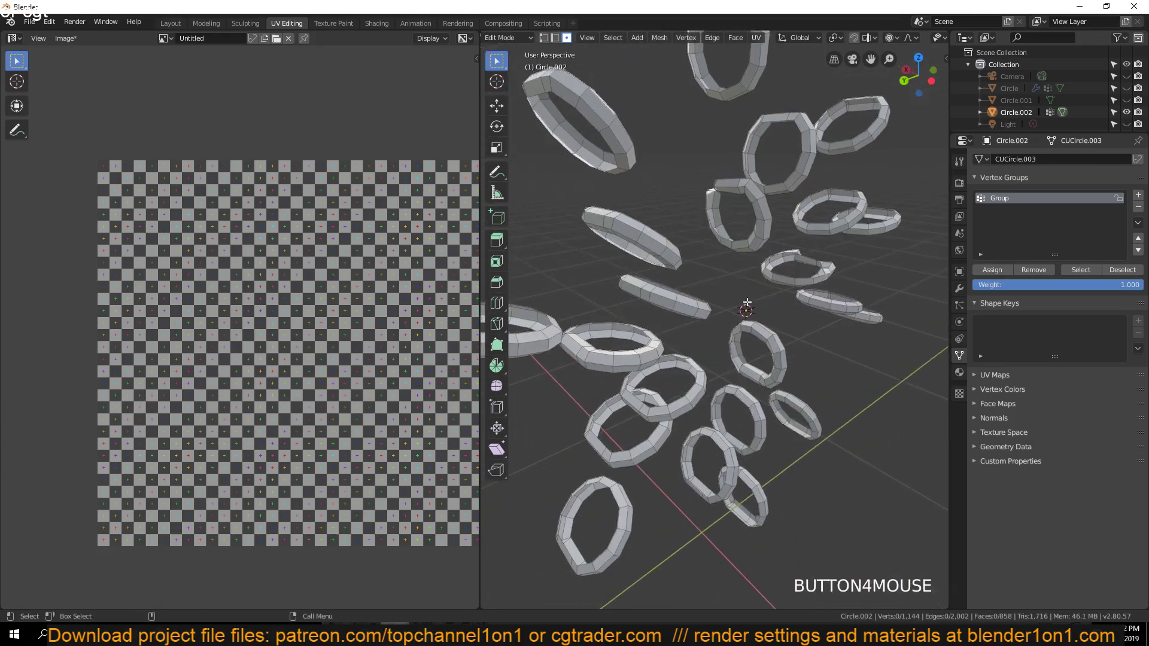
key(a)
key(u)
click(740, 301)
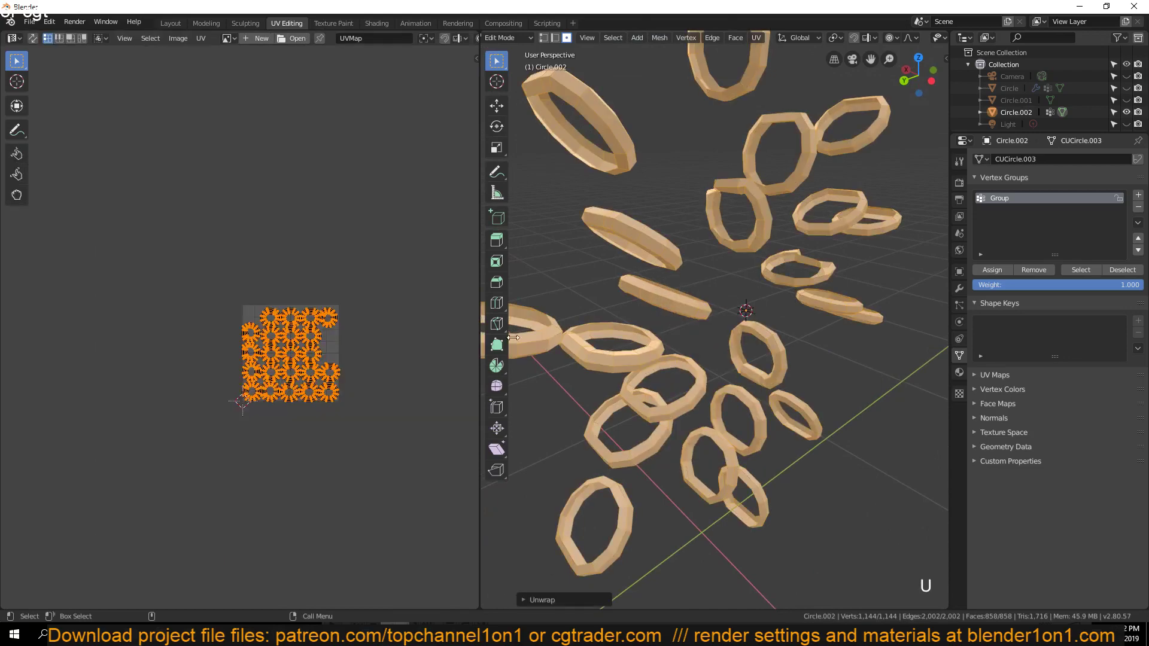
scroll(244, 385, up, 8)
middle_drag(183, 282, 159, 239)
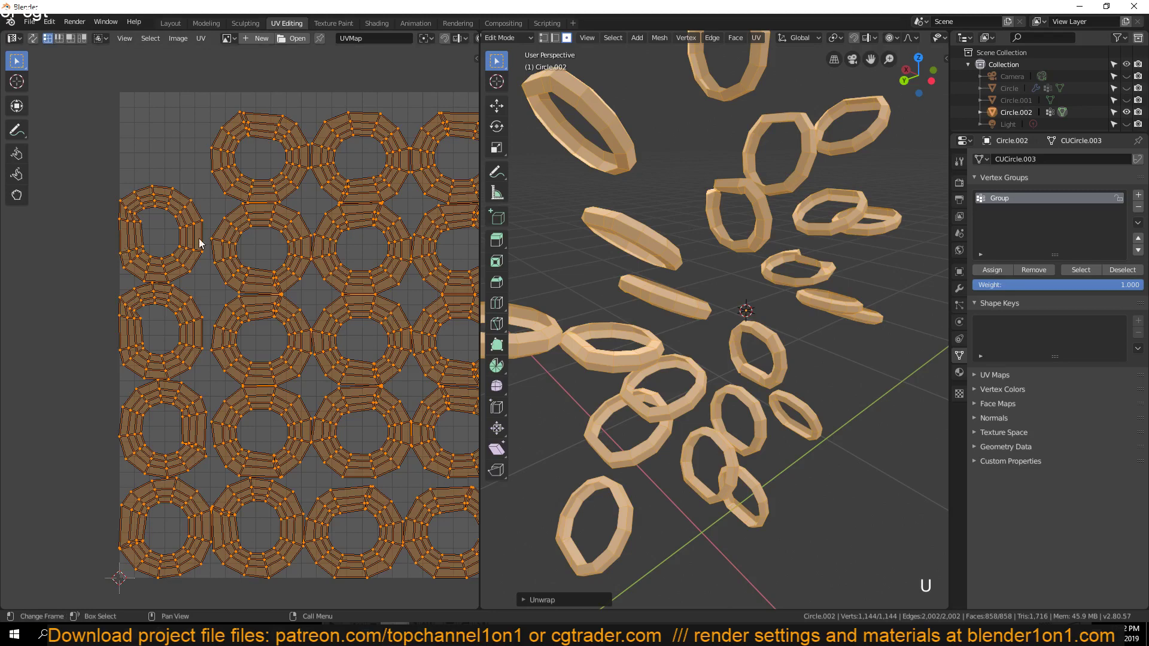
scroll(168, 251, up, 5)
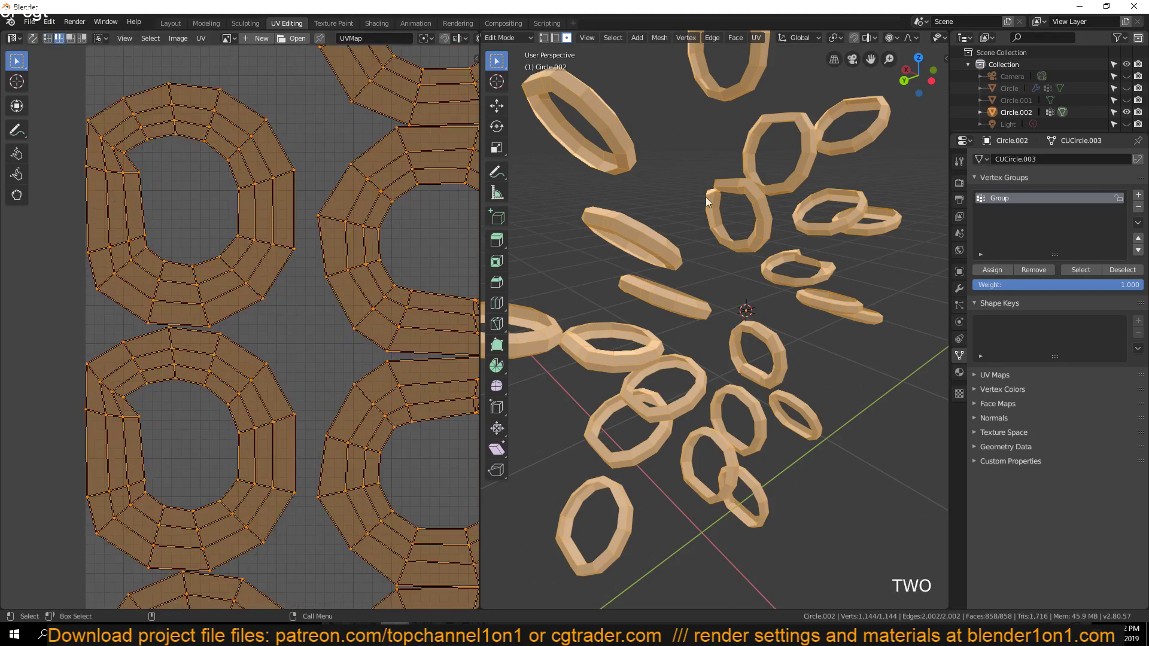
Reveal all hidden objects and link the coil's UV grid material to the binding rings object
key(Tab)
key(alt+h)
click(596, 112)
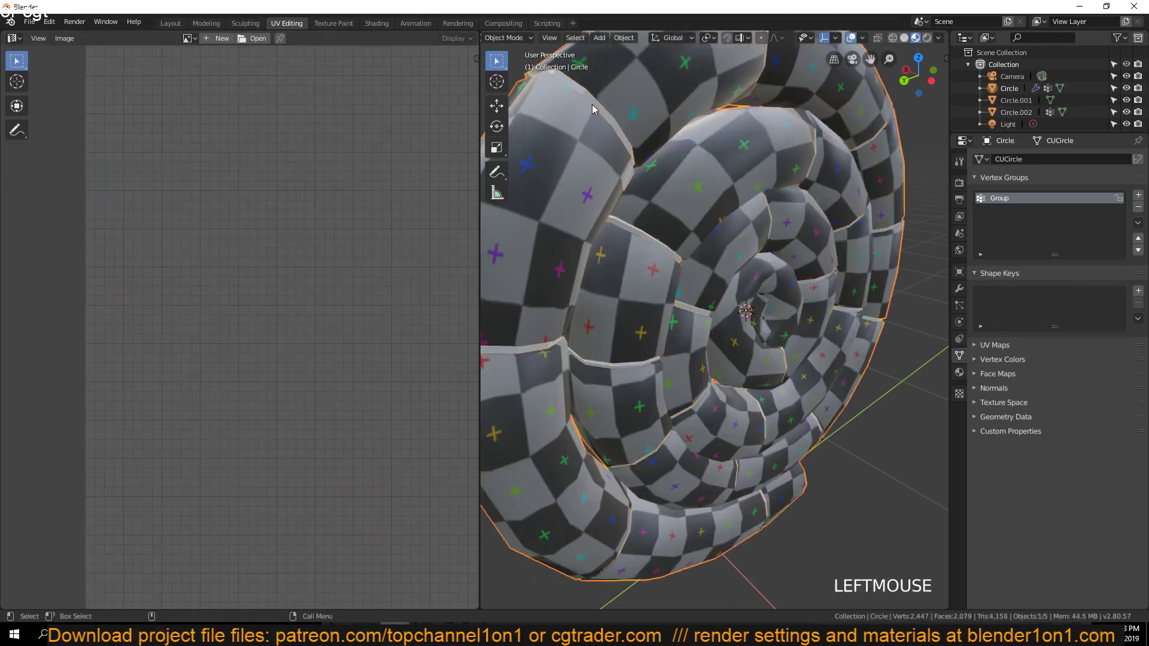
shift+click(629, 103)
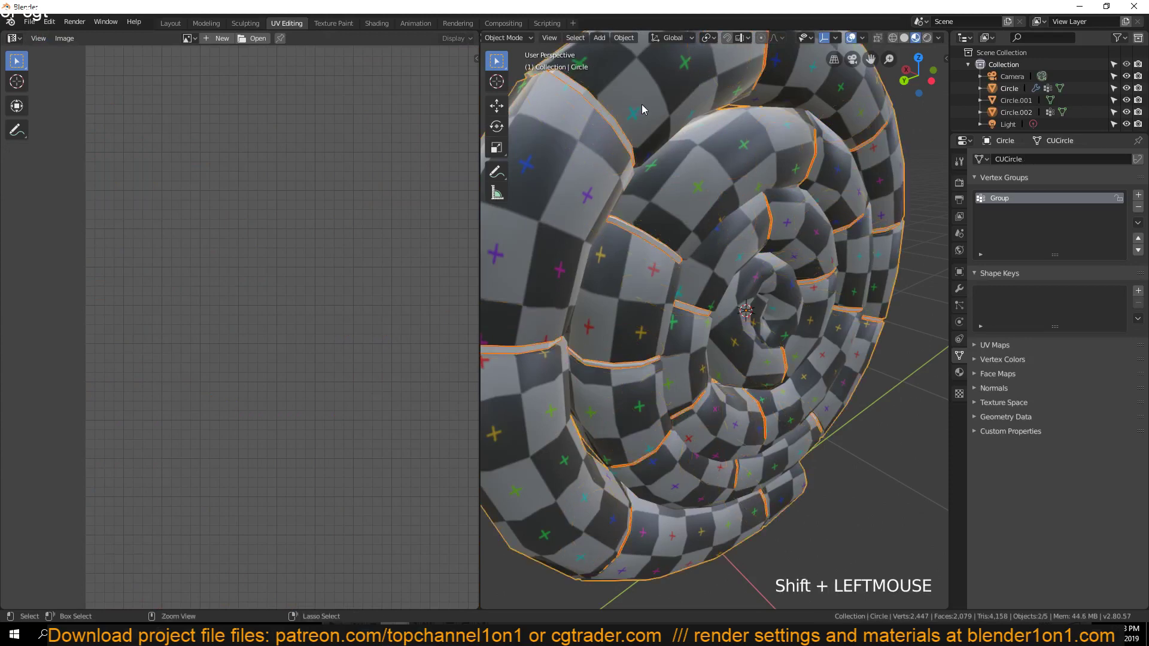
key(ctrl+l)
click(630, 137)
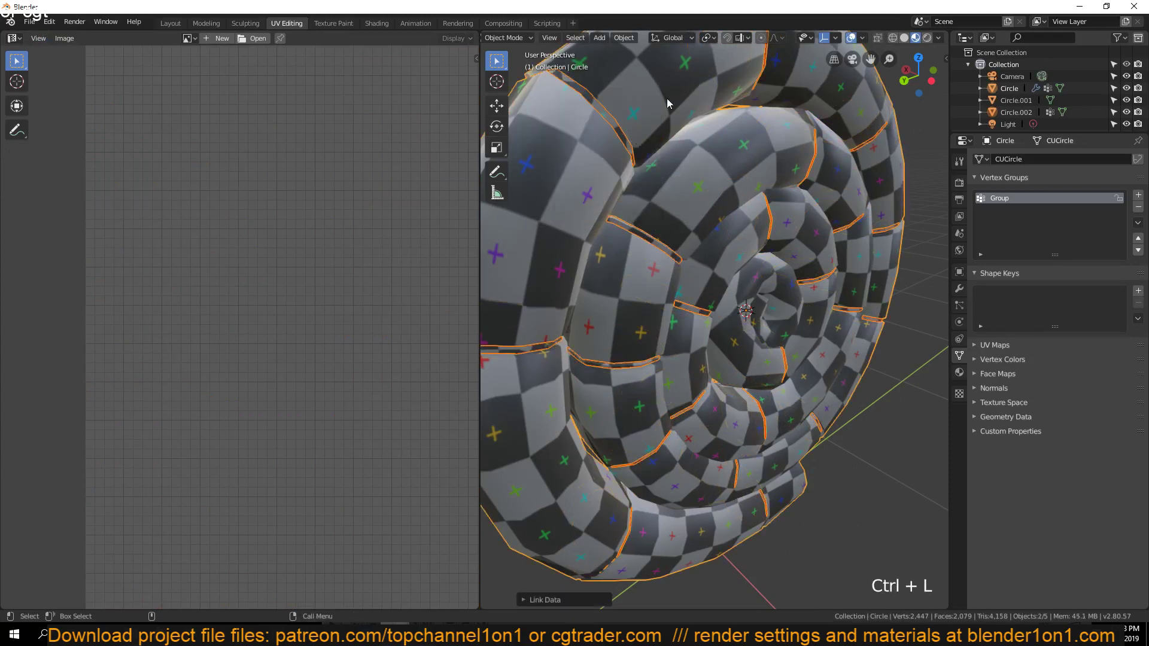
Isolate the binding rings object again and open its mesh and UV layout for editing
click(604, 117)
click(601, 110)
click(601, 110)
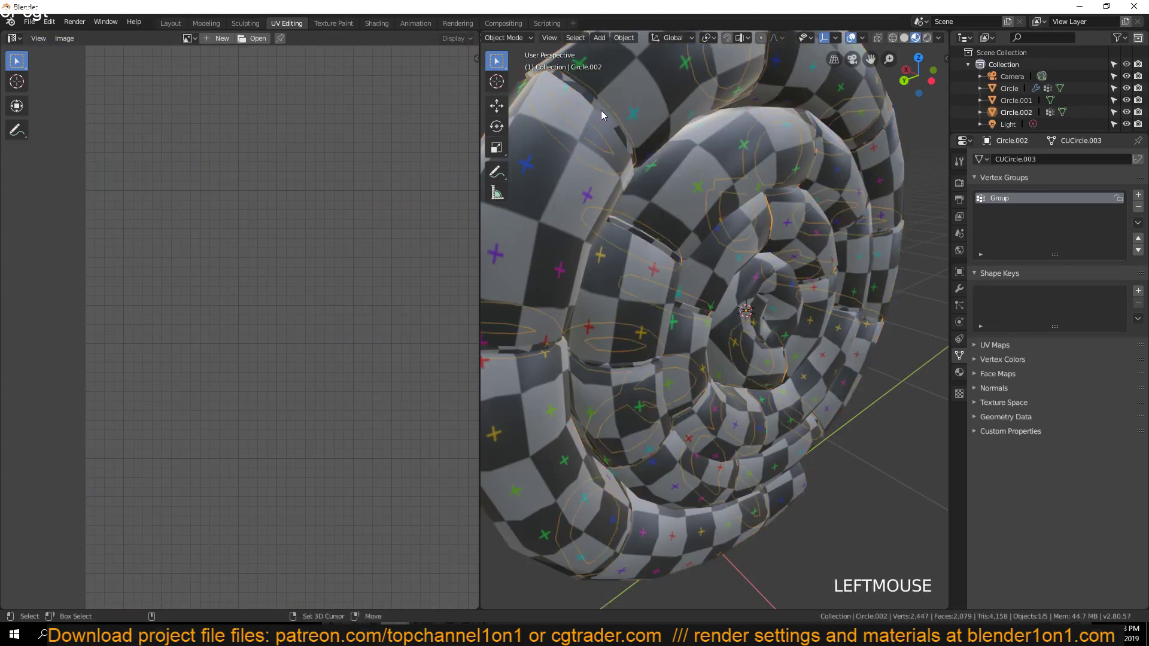
key(shift+h)
key(Tab)
scroll(300, 240, down, 5)
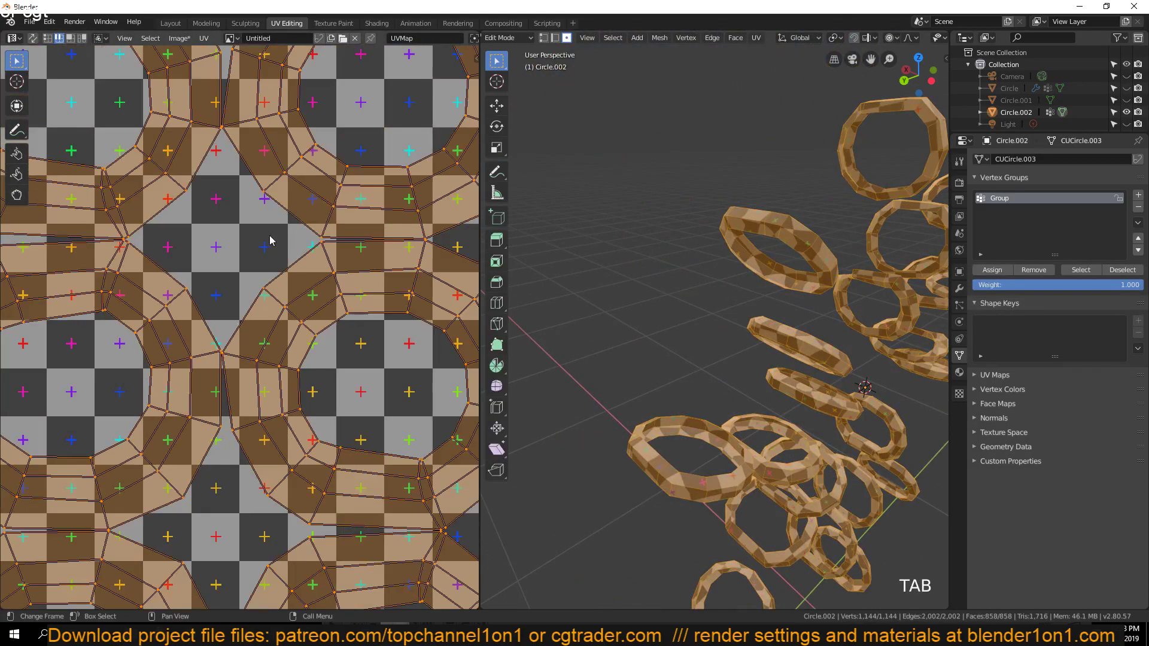
scroll(295, 342, down, 7)
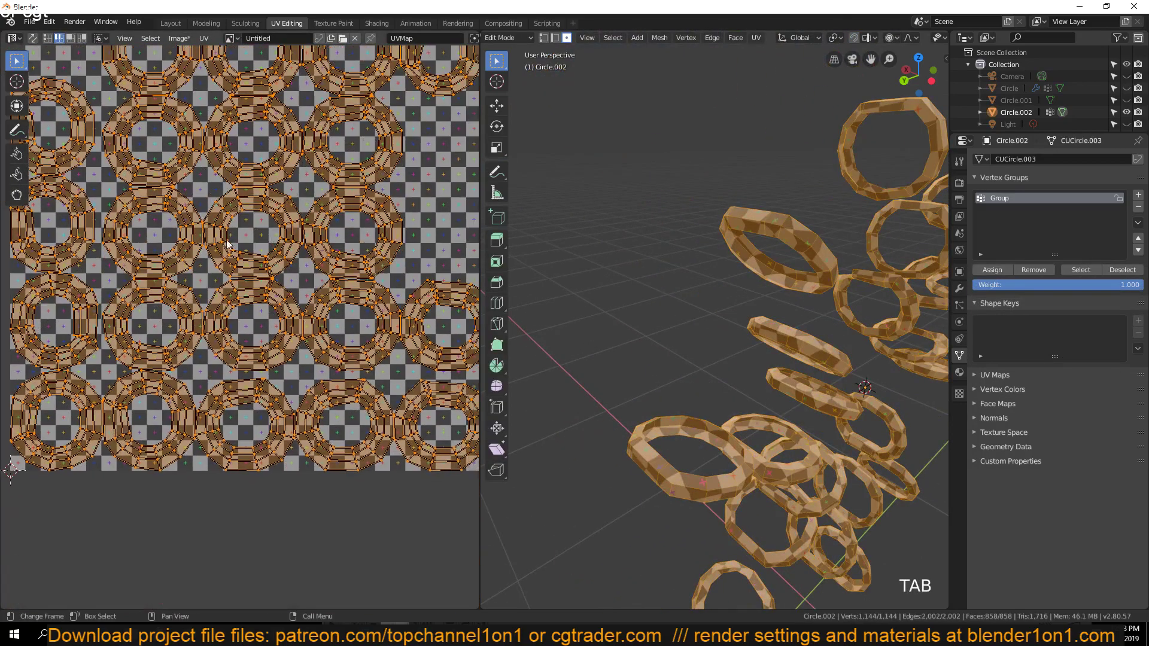
key(Home)
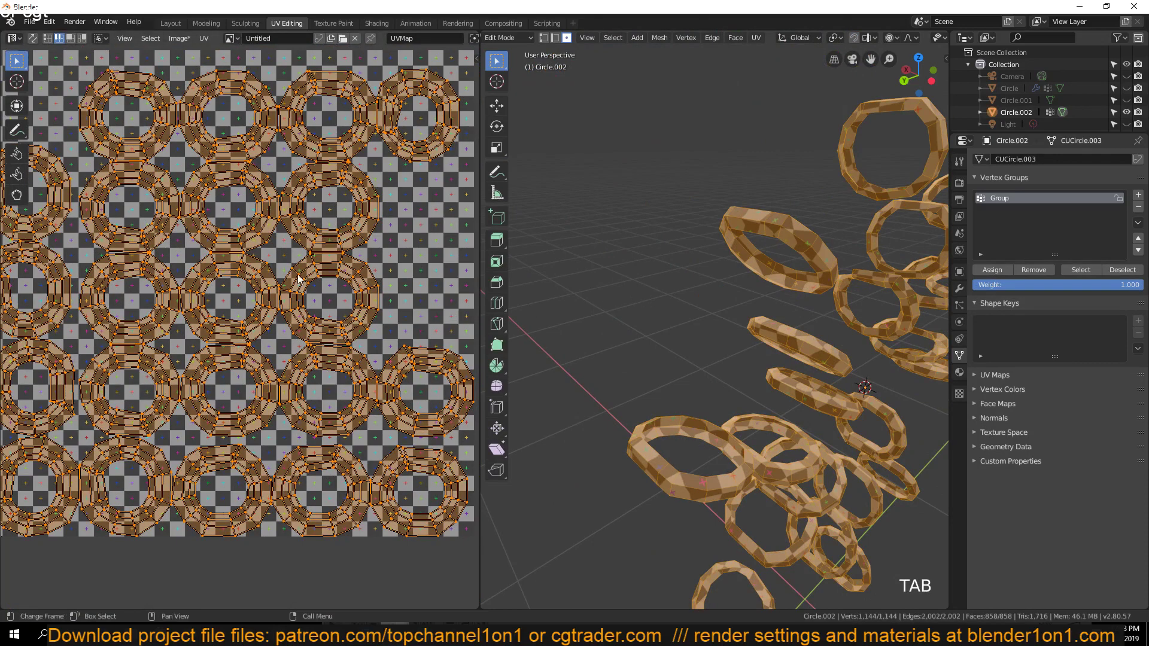
Mark seams across the first few closed ring islands in the UV layout and unwrap all ring faces
ctrl+middle_drag(299, 253, 160, 299)
alt+click(153, 284)
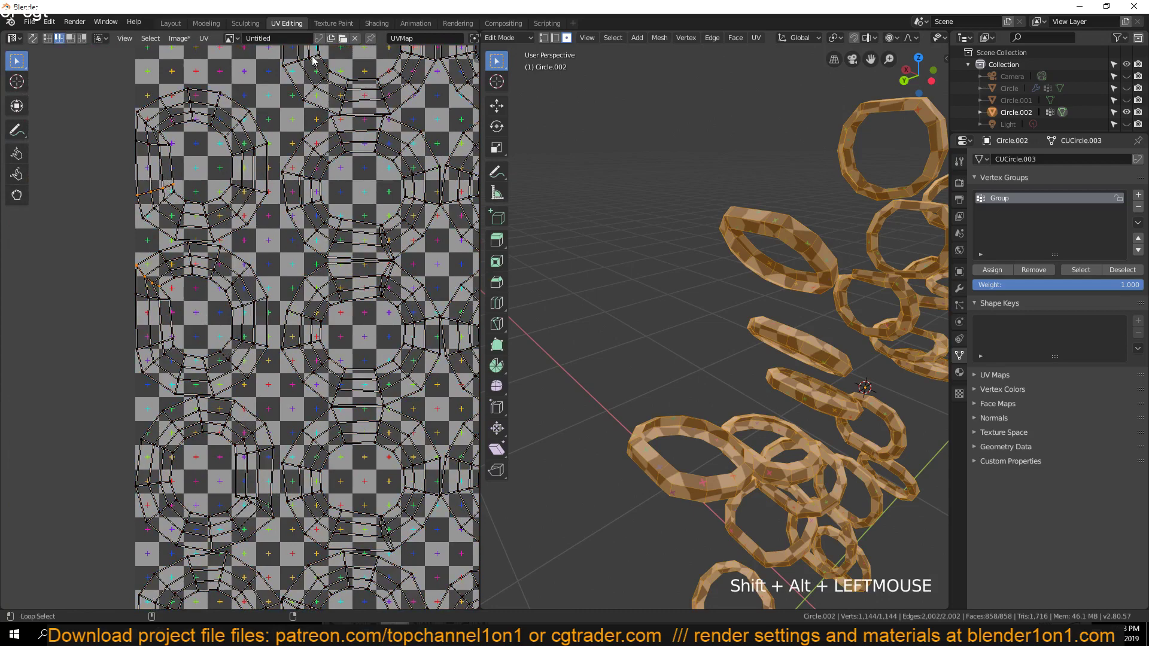
ctrl+middle_drag(346, 163, 323, 253)
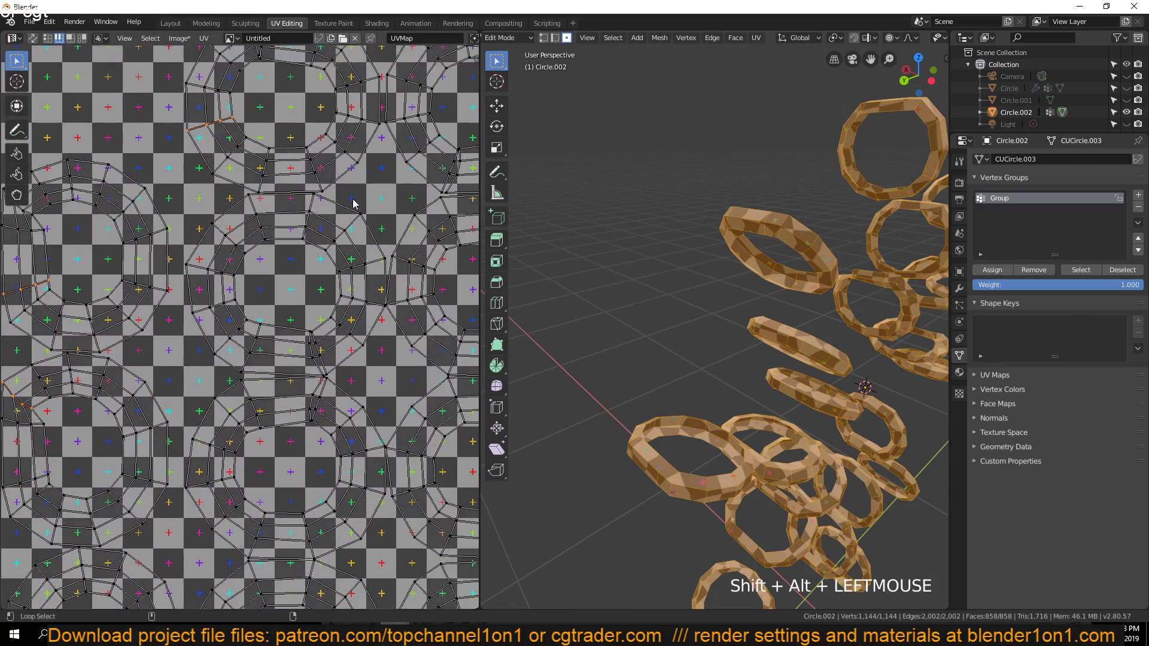
middle_drag(344, 231, 303, 298)
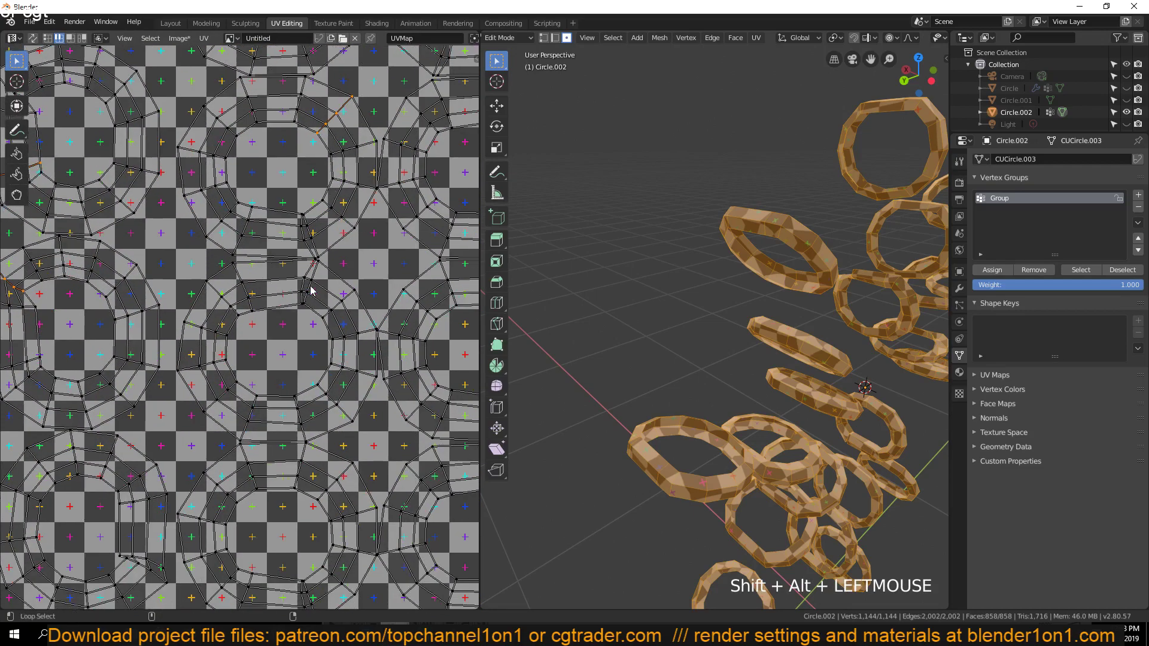
key(ctrl+e)
click(312, 293)
key(a)
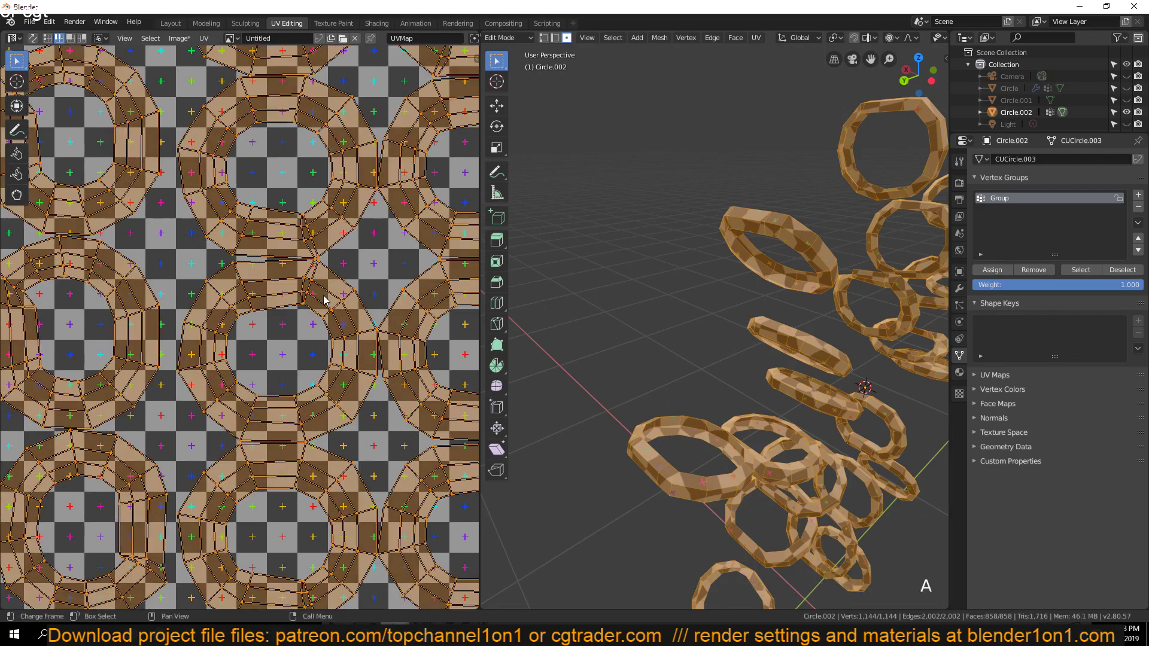
key(u)
click(324, 299)
scroll(321, 309, down, 6)
scroll(234, 318, up, 5)
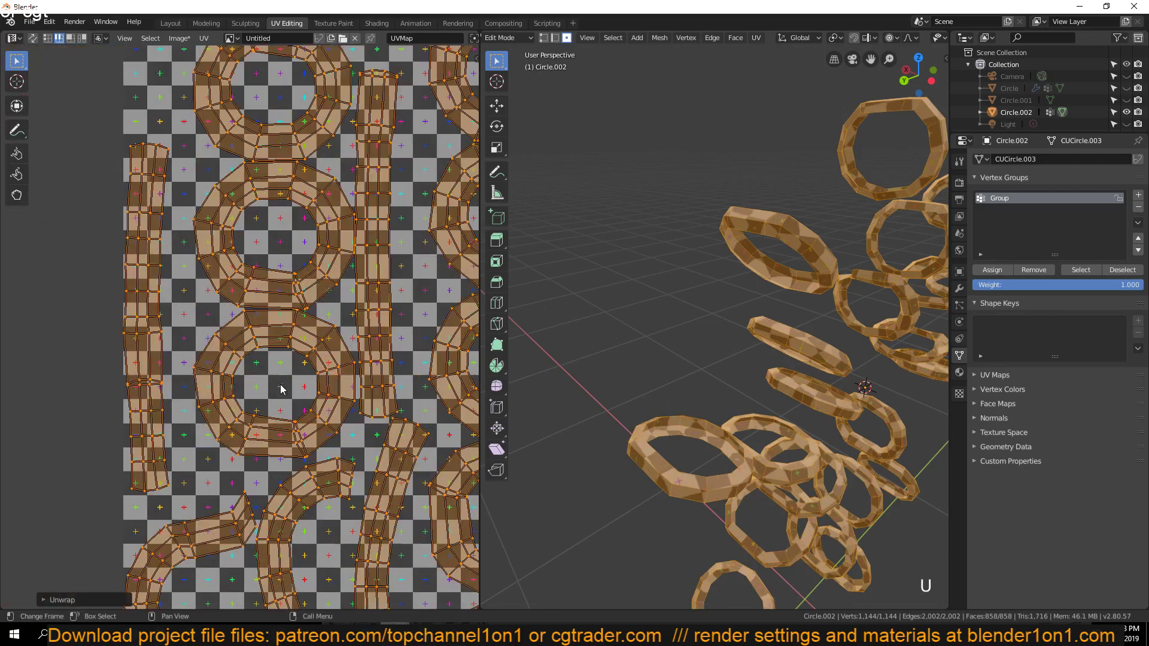
Mark seams across several more ring islands that still form closed loops, and unwrap all faces again
middle_drag(232, 317, 219, 282)
alt+click(246, 278)
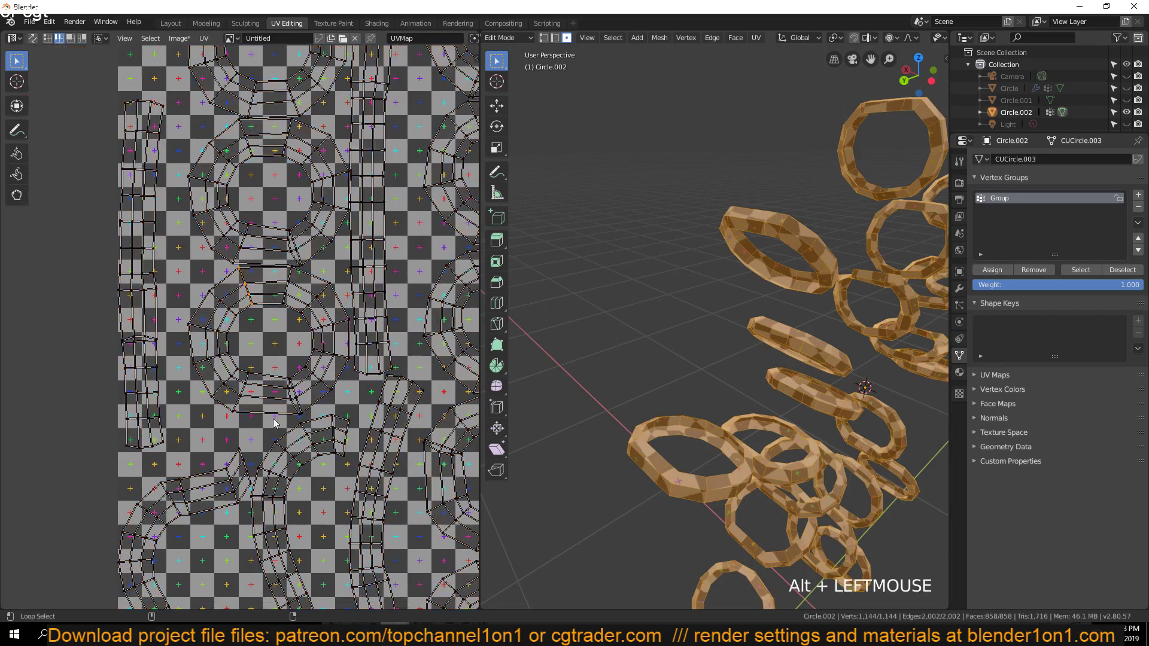
middle_drag(276, 425, 261, 265)
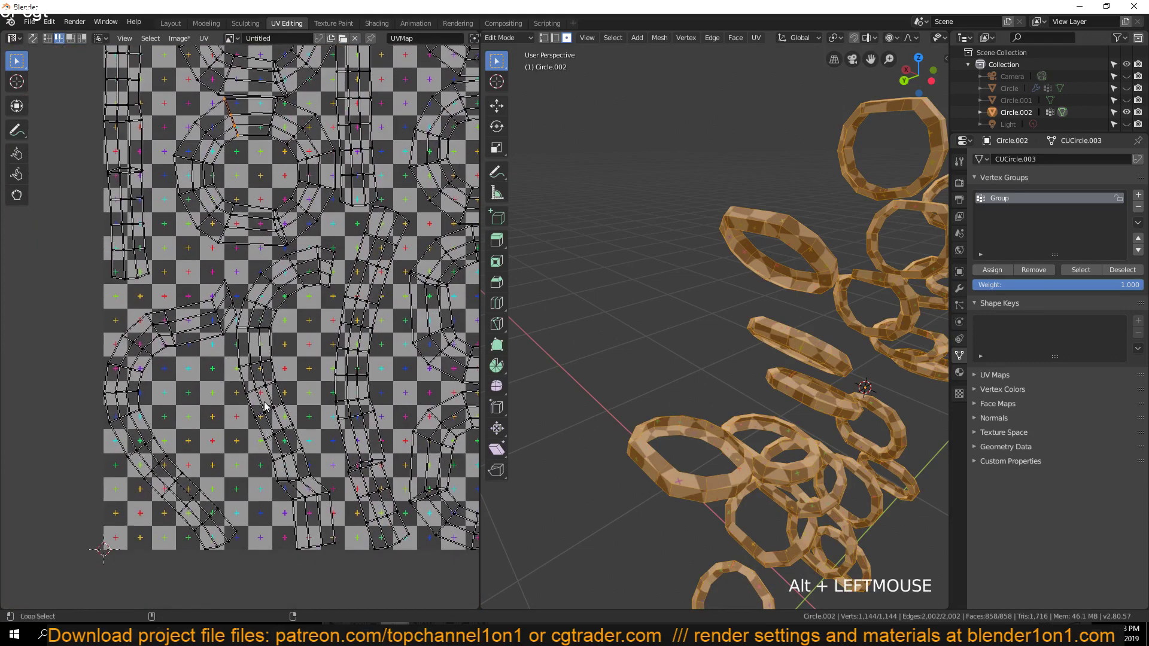
middle_drag(268, 403, 199, 388)
alt+shift+click(277, 375)
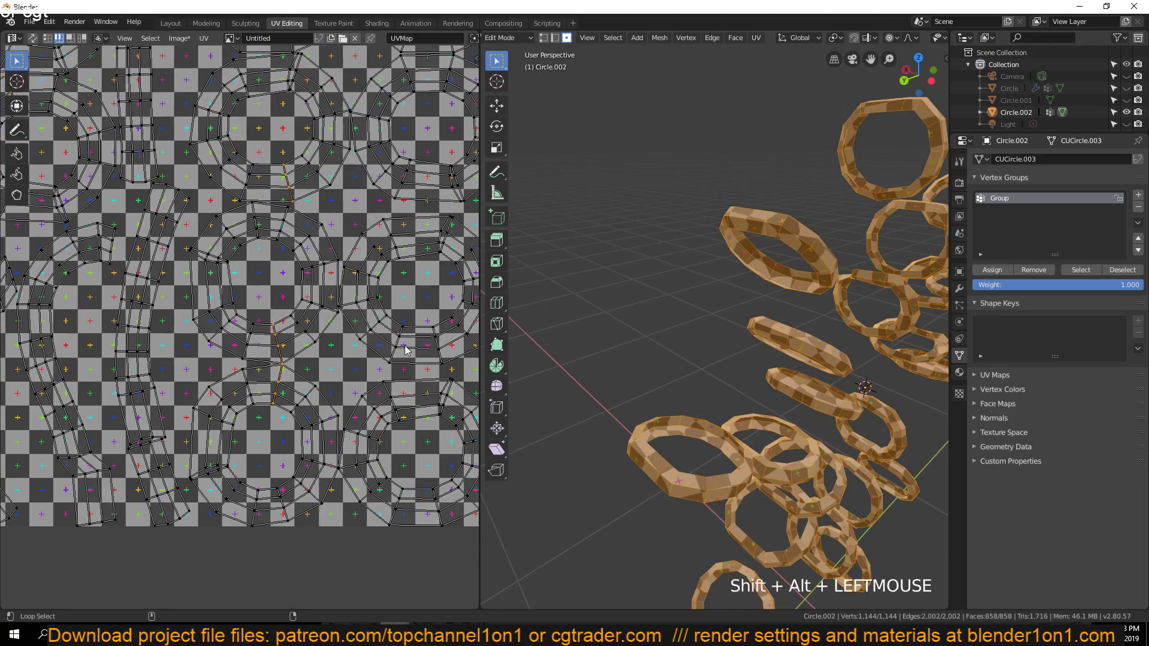
key(ctrl+e)
click(395, 315)
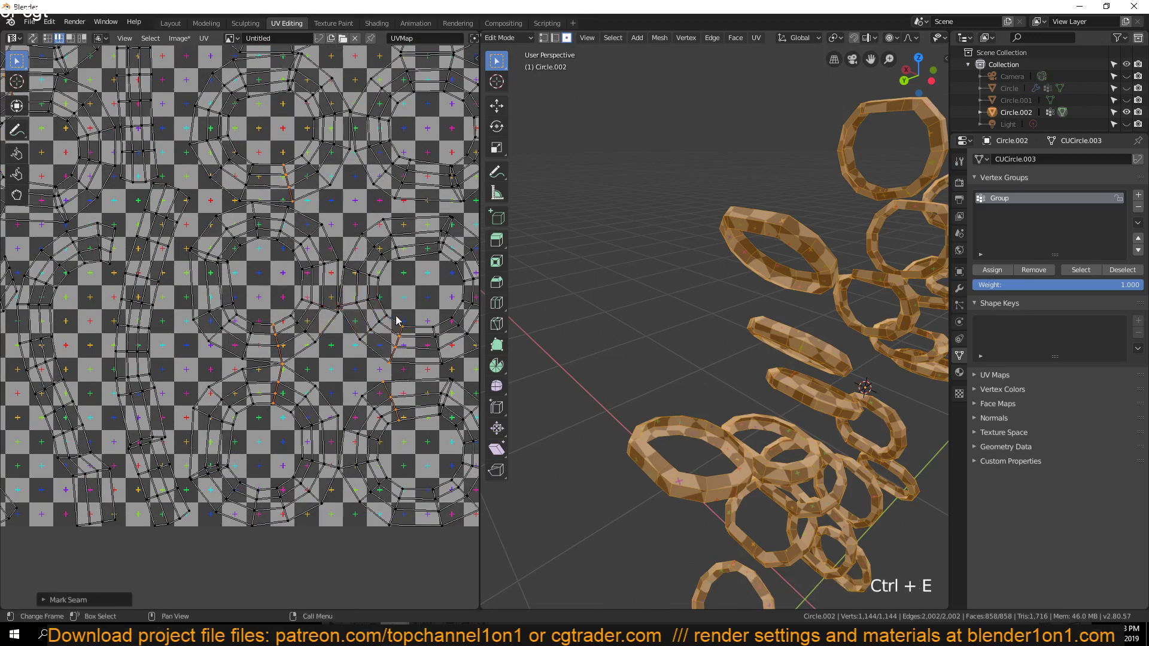
key(a)
key(u)
scroll(252, 465, down, 4)
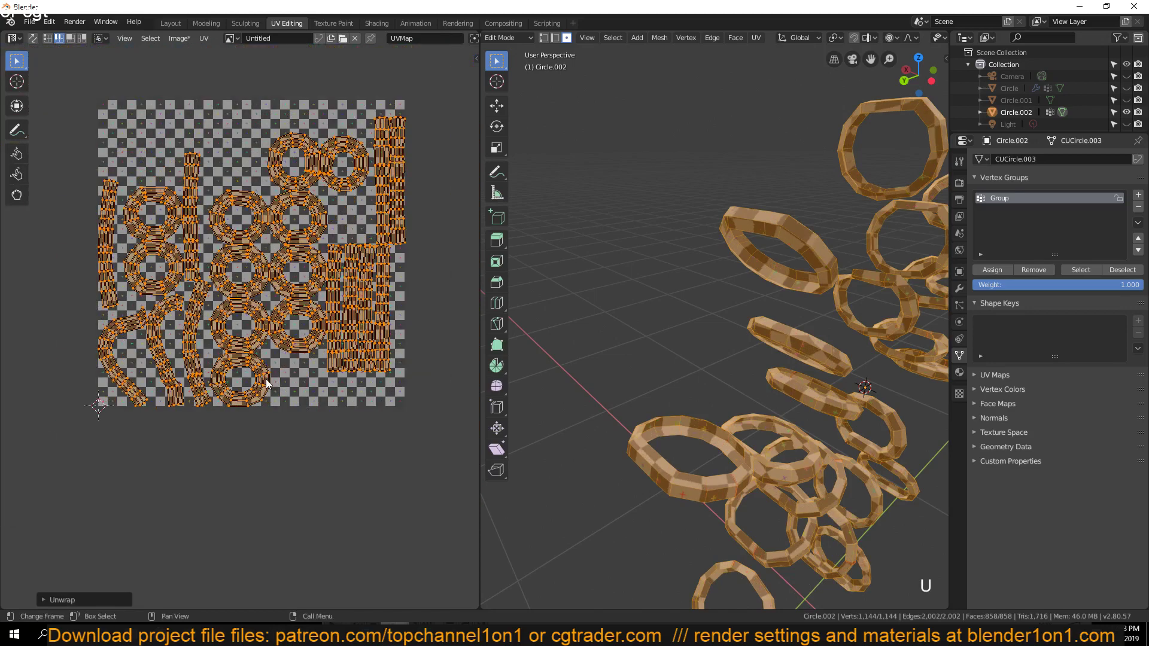
scroll(269, 383, up, 2)
middle_drag(301, 337, 296, 376)
Mark cross-section seams on the remaining columns of closed ring islands and redo the unwrap of the whole mesh
key(alt+a)
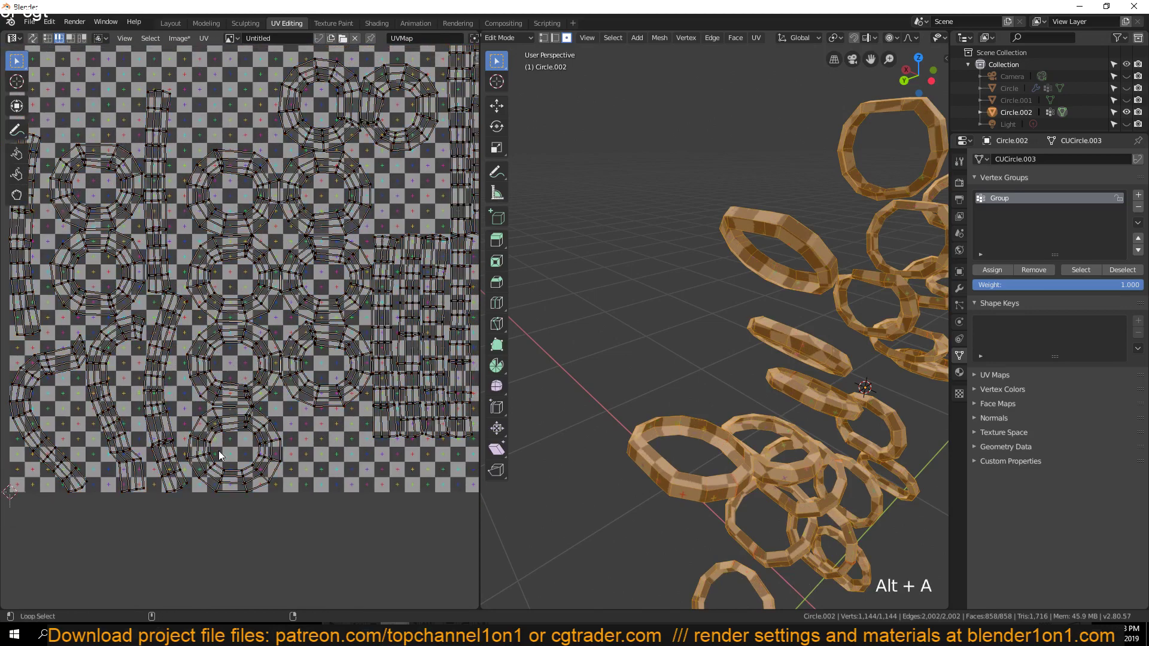
alt+click(218, 422)
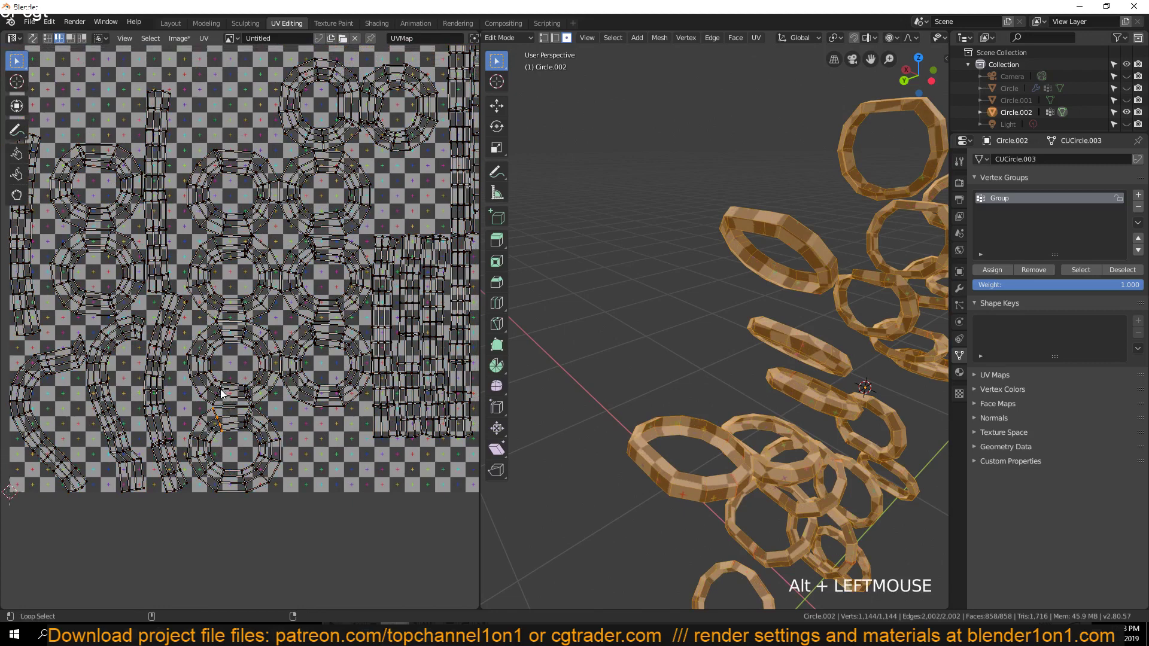
alt+shift+click(221, 394)
middle_drag(307, 190, 273, 286)
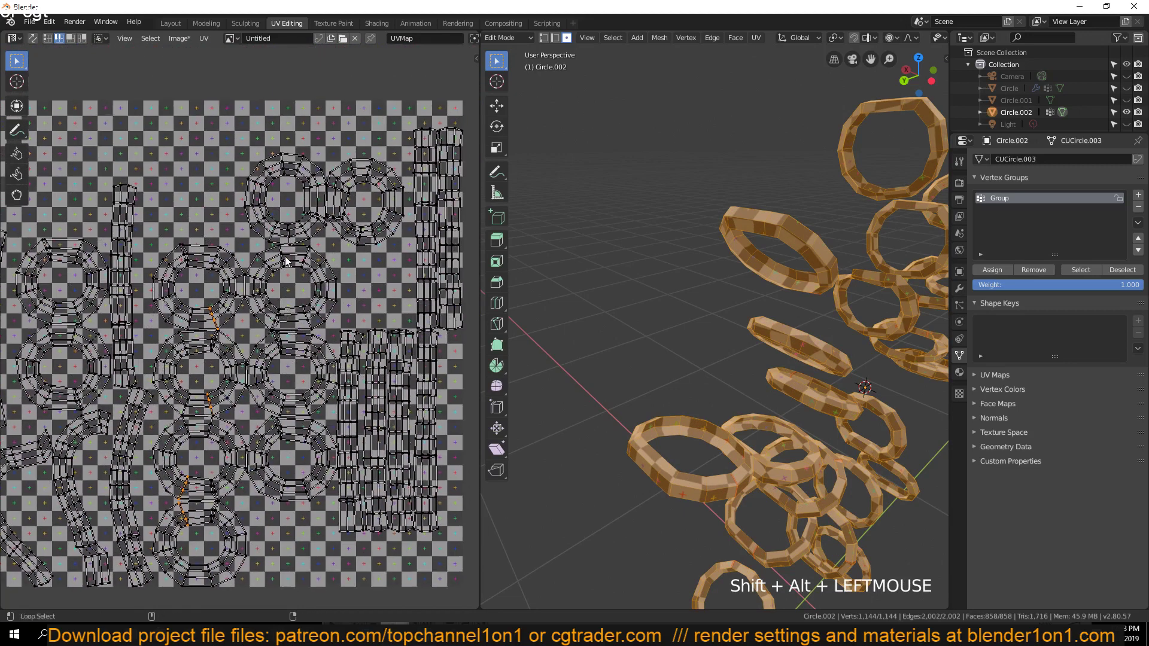
alt+shift+click(321, 227)
middle_drag(335, 413, 308, 347)
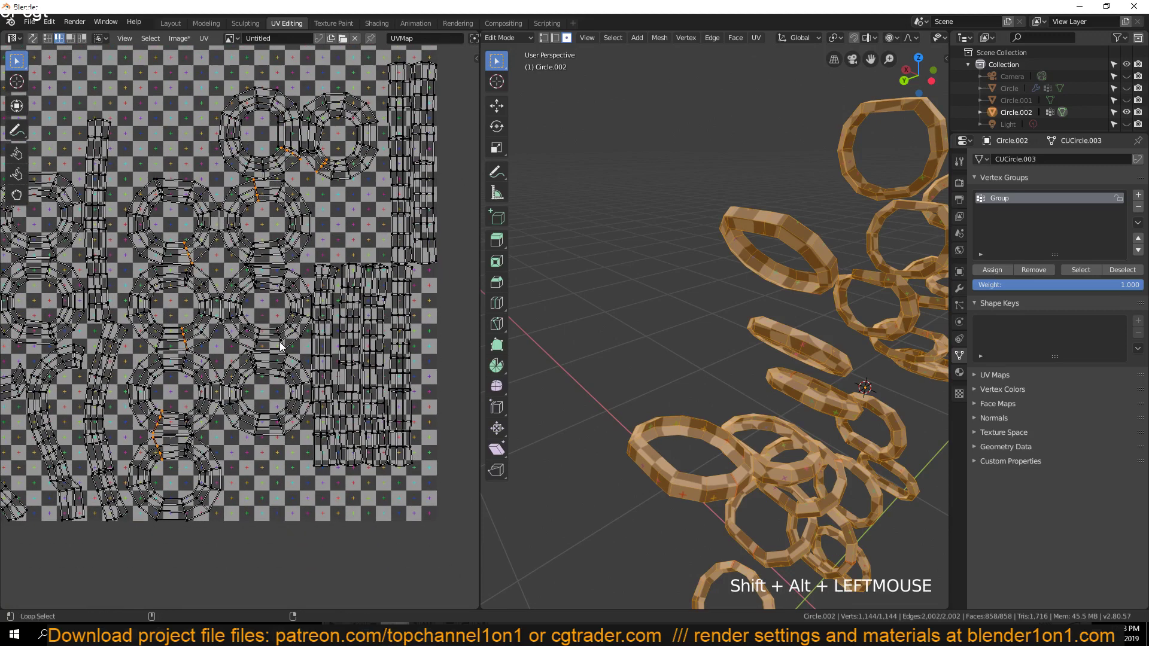
key(a)
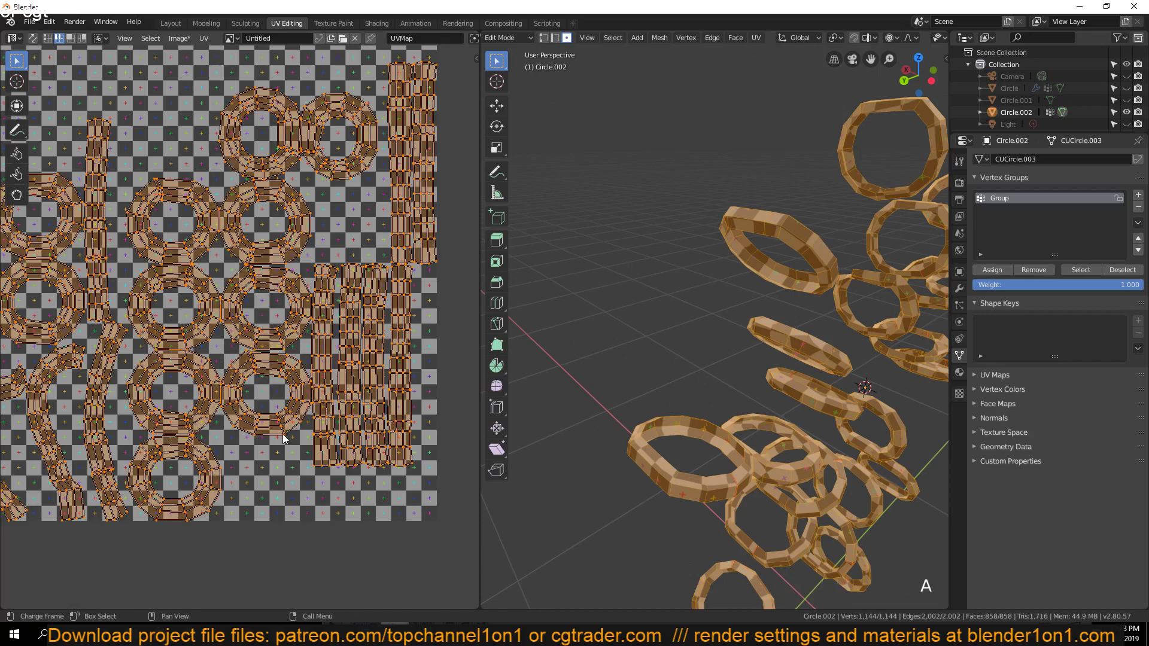
key(u)
scroll(251, 390, up, 6)
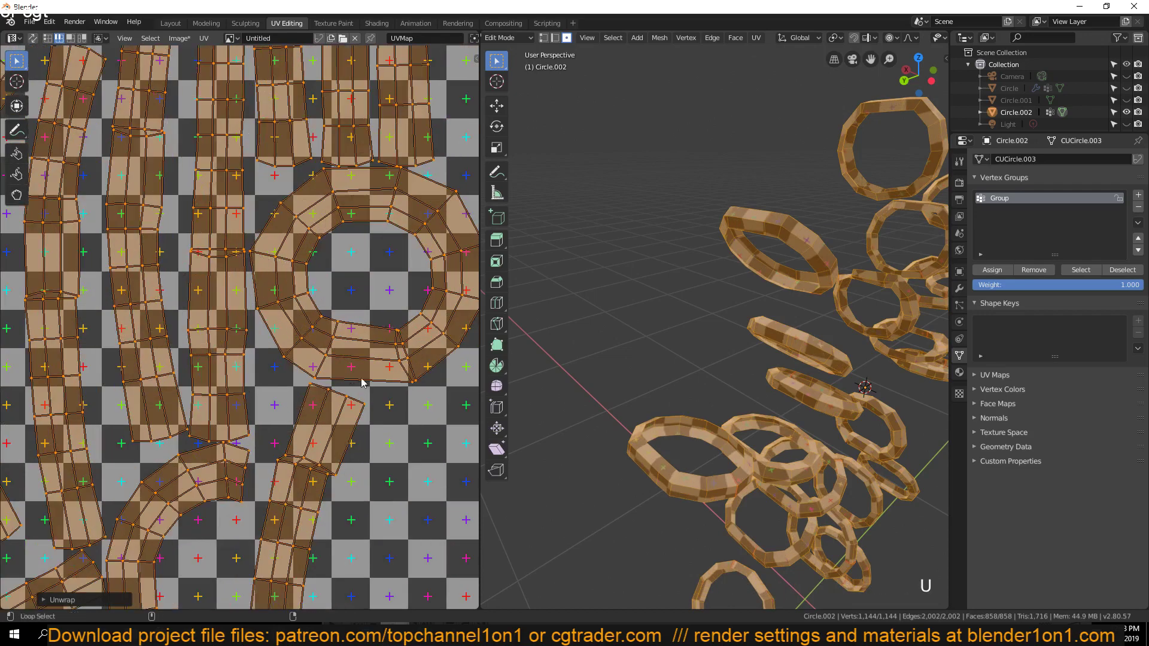
Mark a seam at the overlapping edge loop of a leftover closed ring island and unwrap everything again
alt+click(285, 358)
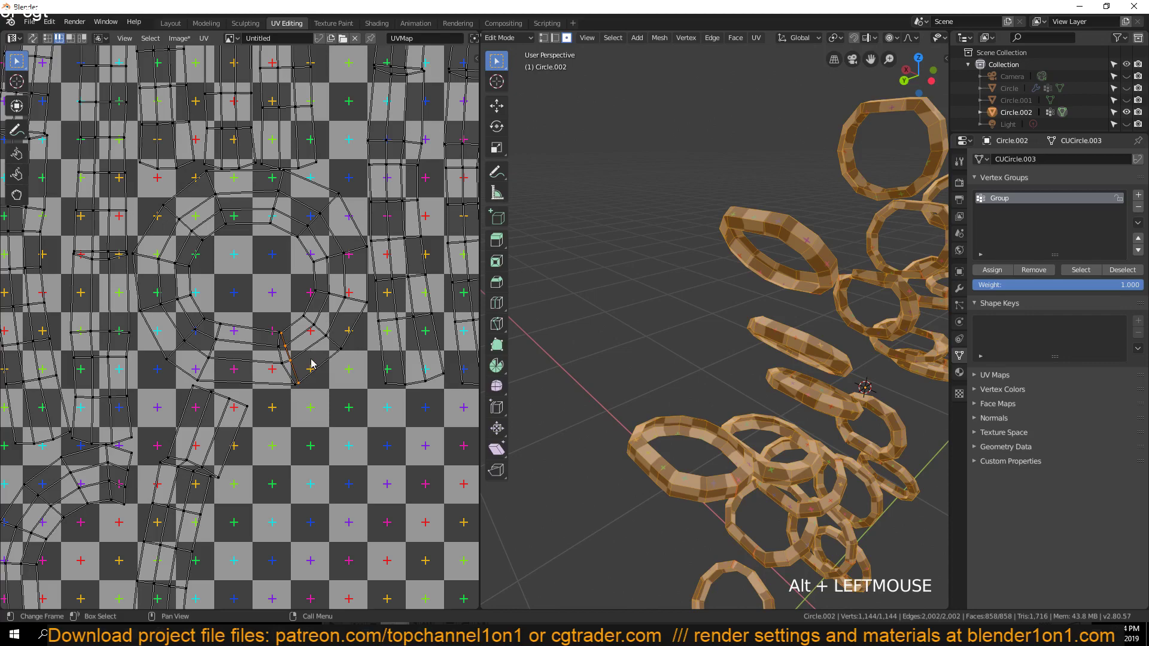
key(ctrl+e)
click(337, 356)
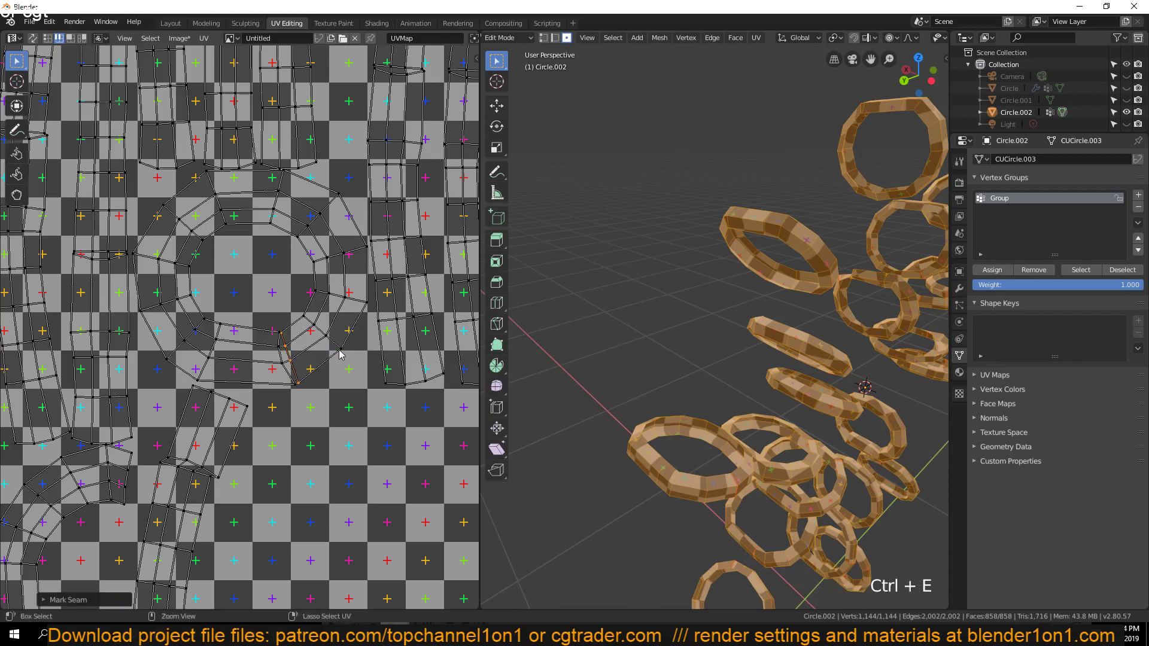
key(a)
key(u)
click(339, 354)
scroll(302, 346, down, 4)
scroll(89, 275, up, 5)
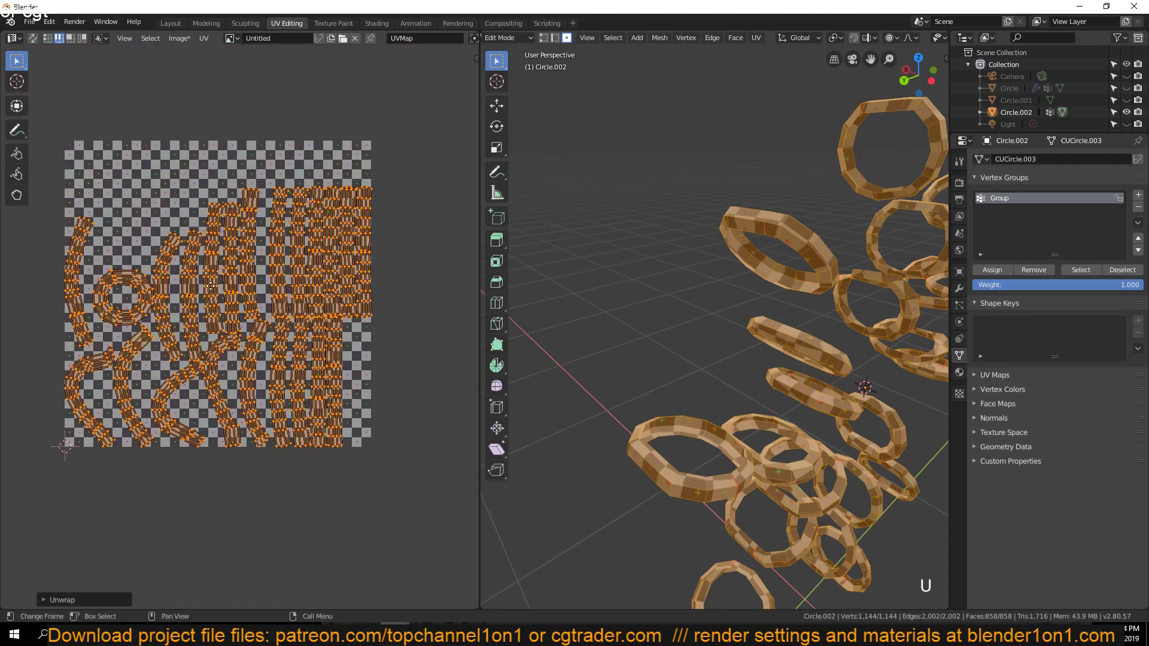
Cut the last closed ring island with a seam and unwrap all faces so every ring becomes an open strip
middle_drag(89, 276, 167, 308)
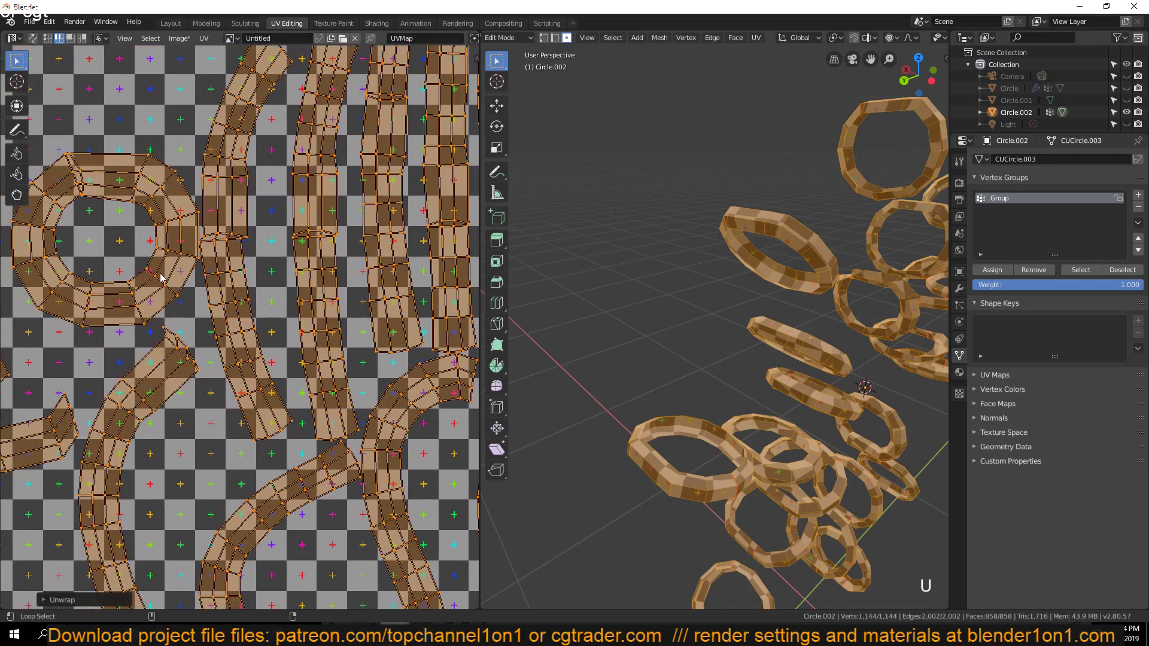
alt+click(160, 277)
key(ctrl+e)
click(267, 271)
key(a)
key(u)
click(267, 275)
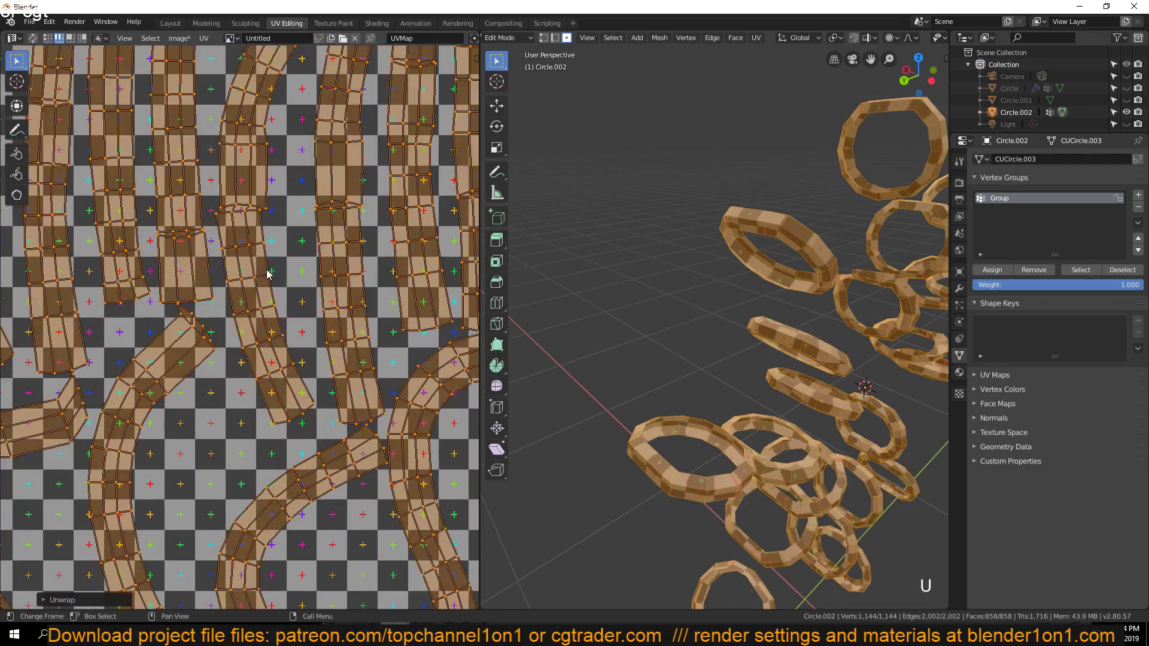
scroll(241, 321, down, 4)
middle_drag(308, 336, 245, 327)
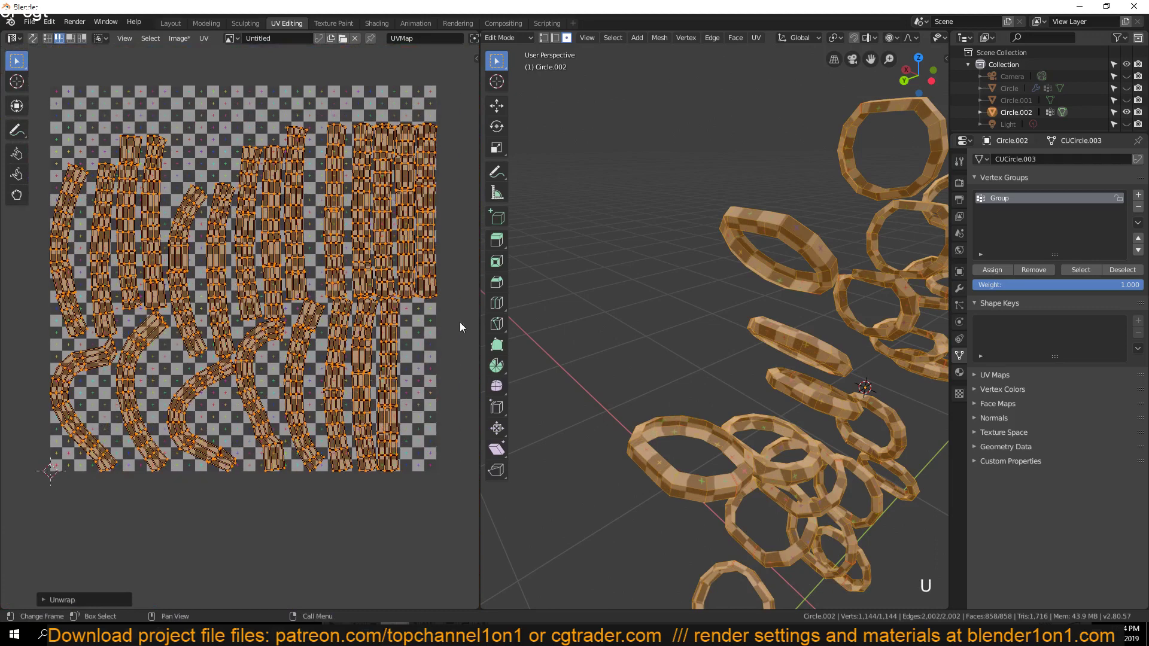
middle_drag(319, 247, 277, 229)
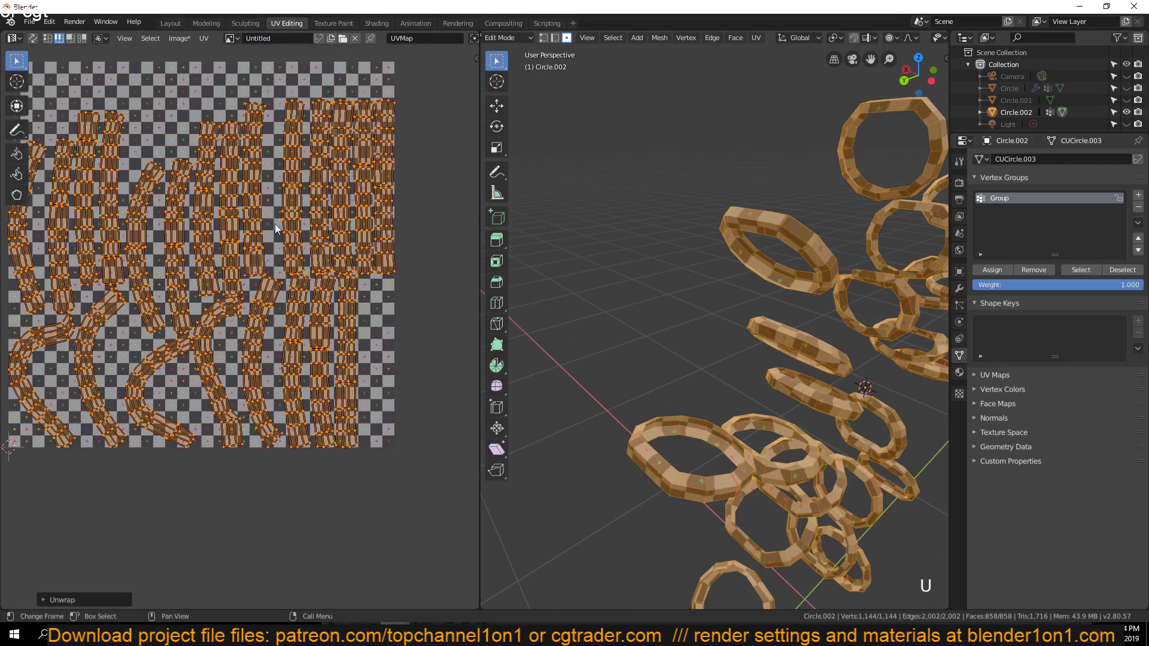
Remove double vertices from all the binding rings with a merge distance of 0.0301 m and check the UV strips
middle_drag(584, 274, 829, 313)
right_click(754, 311)
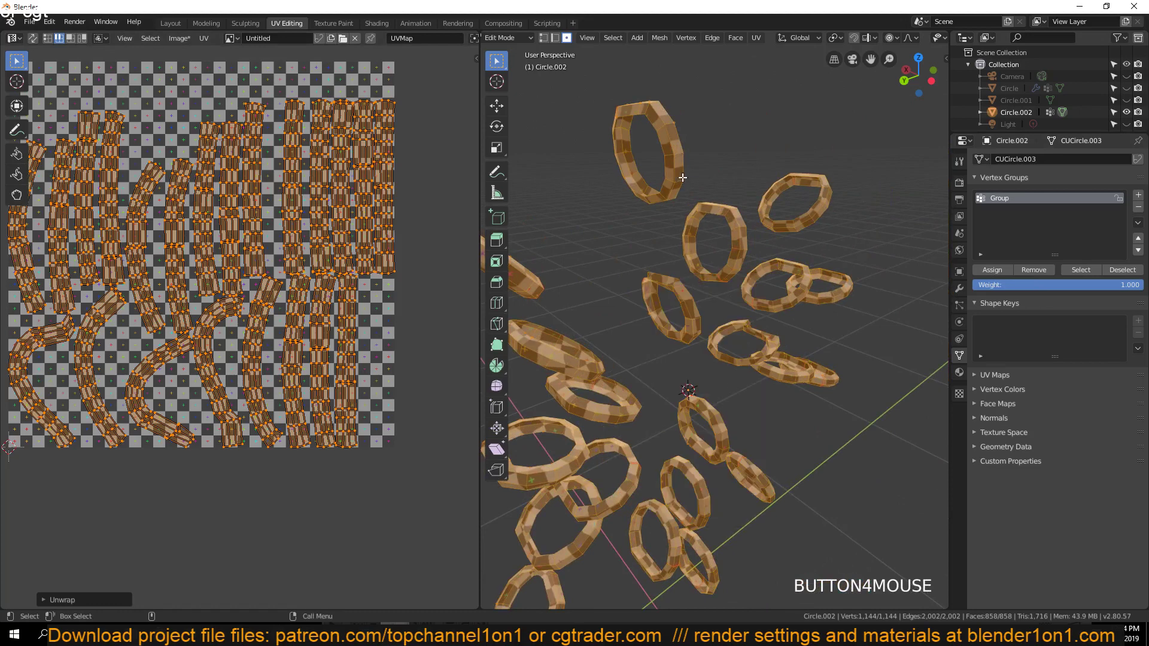
key(1)
right_click(645, 235)
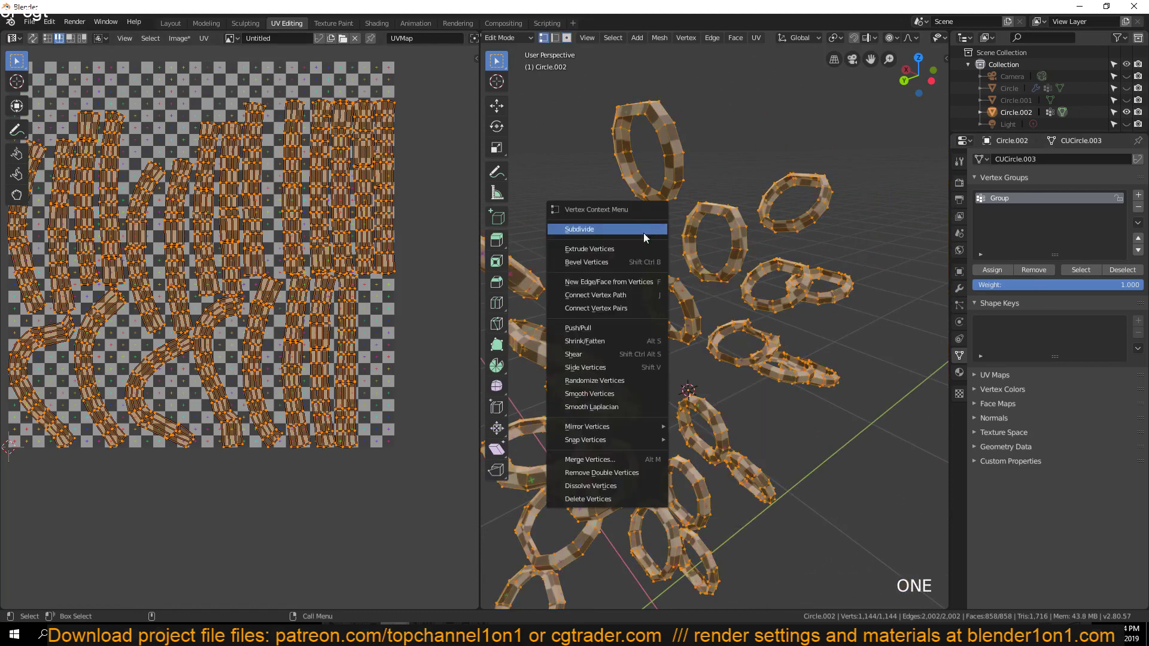
click(642, 473)
click(570, 599)
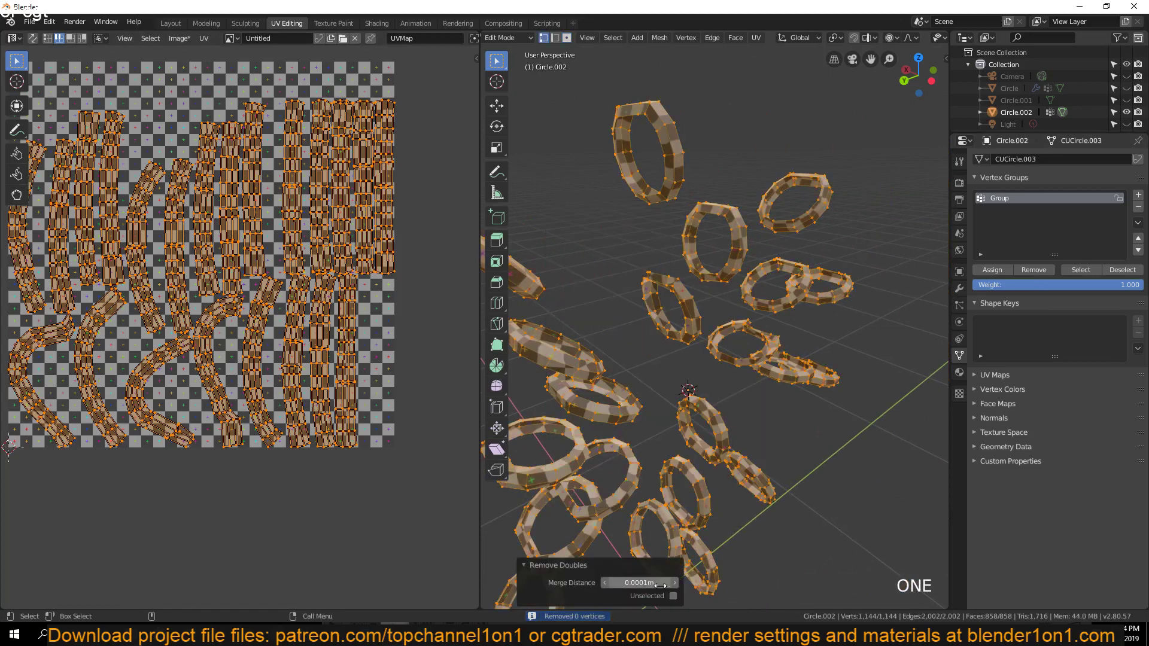
drag(675, 583, 654, 583)
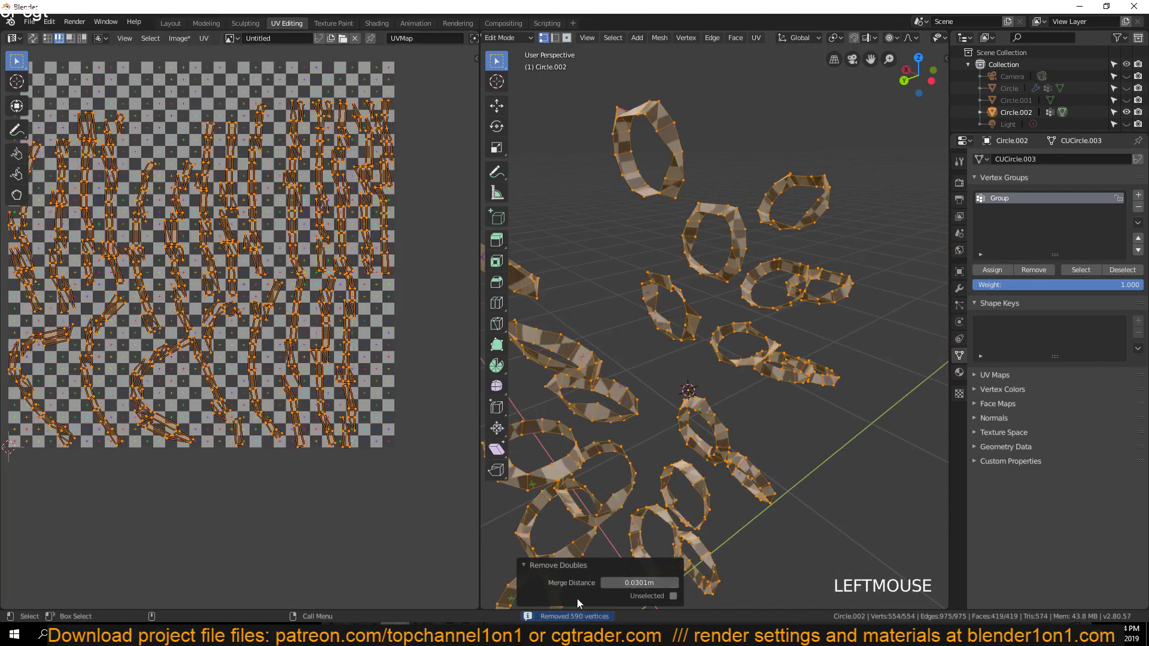
middle_drag(289, 264, 344, 261)
scroll(228, 282, up, 1)
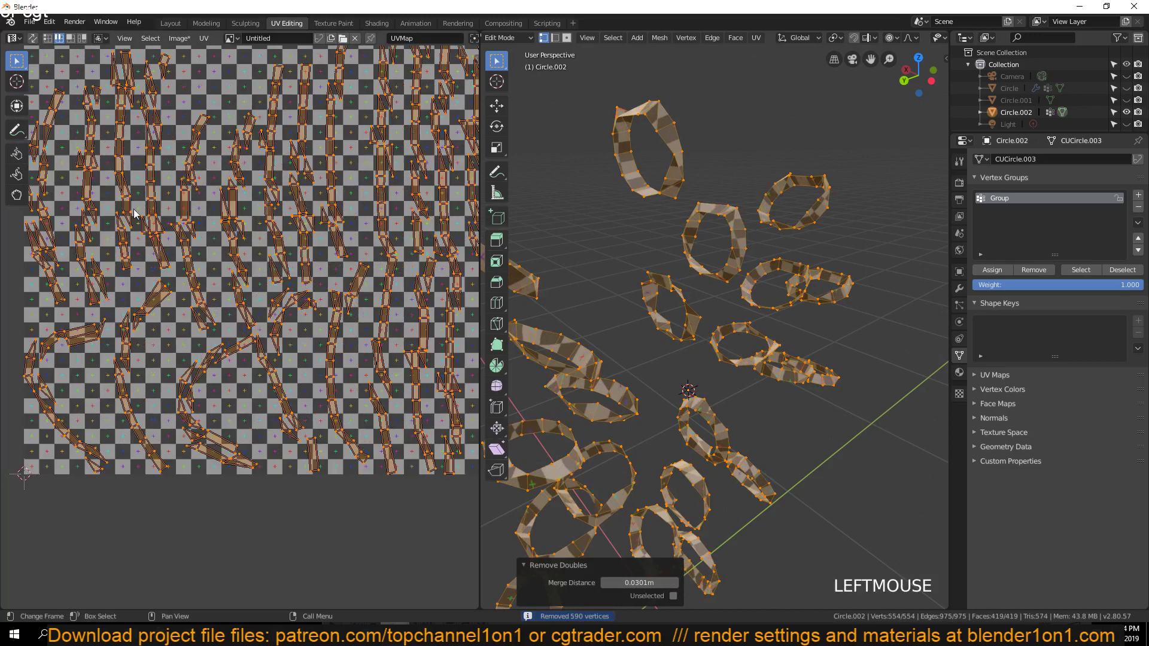
Reduce the Remove Doubles merge distance to 0.0201 m and check the UV strips for gaps
click(606, 582)
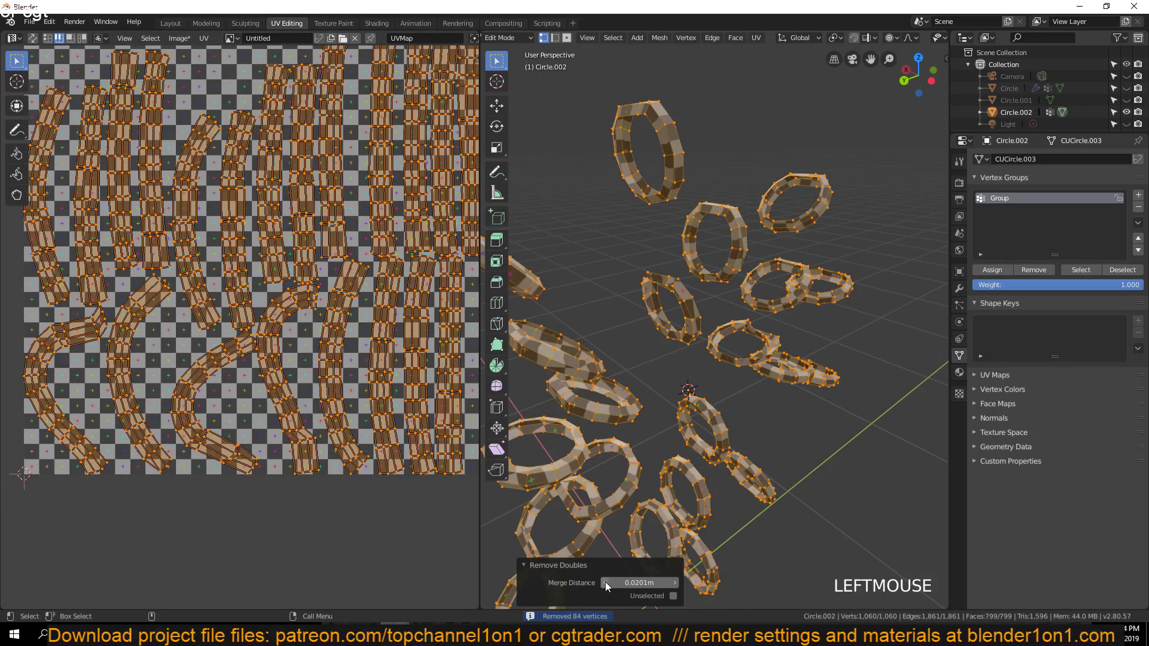
scroll(322, 299, up, 6)
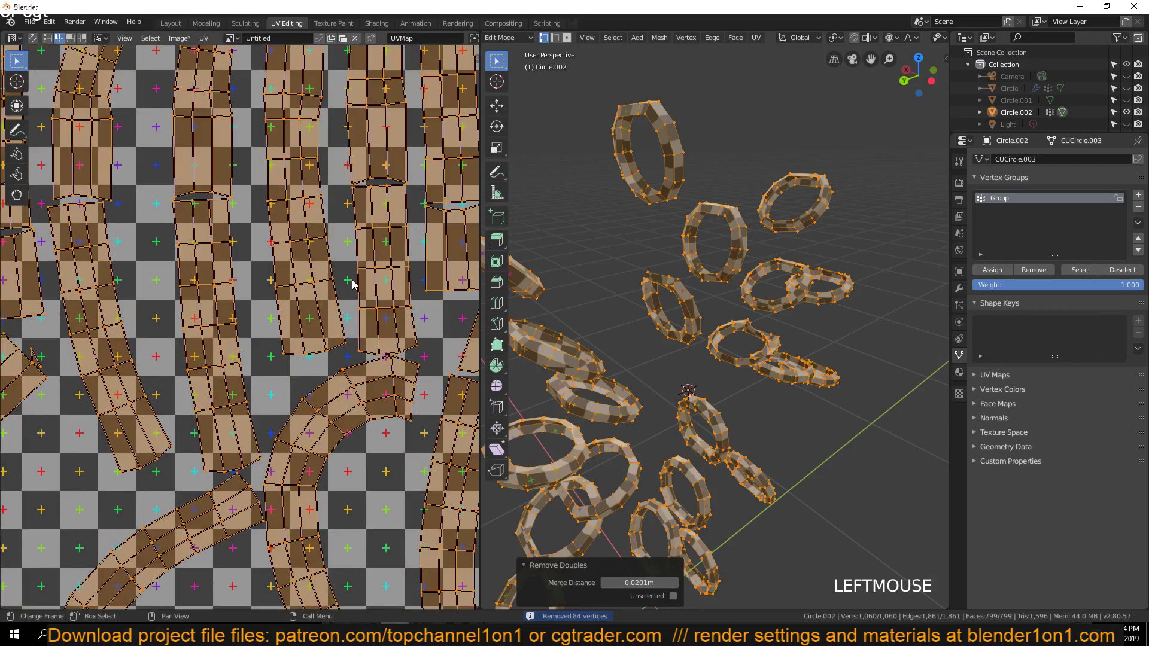
middle_drag(322, 299, 316, 310)
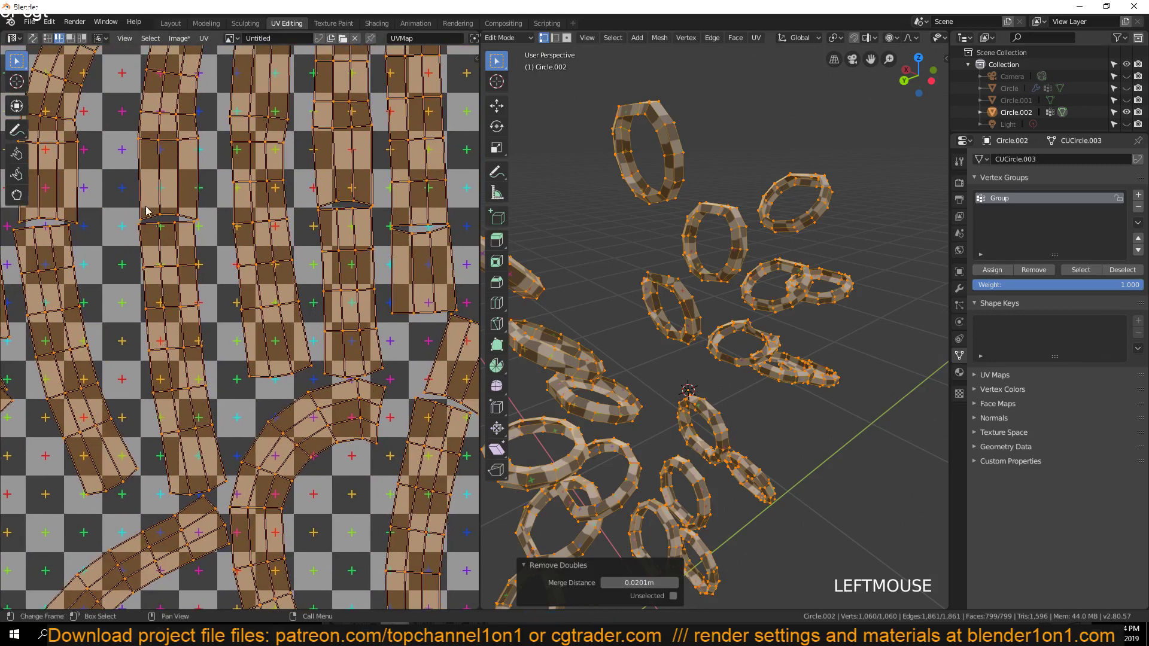
scroll(376, 281, down, 3)
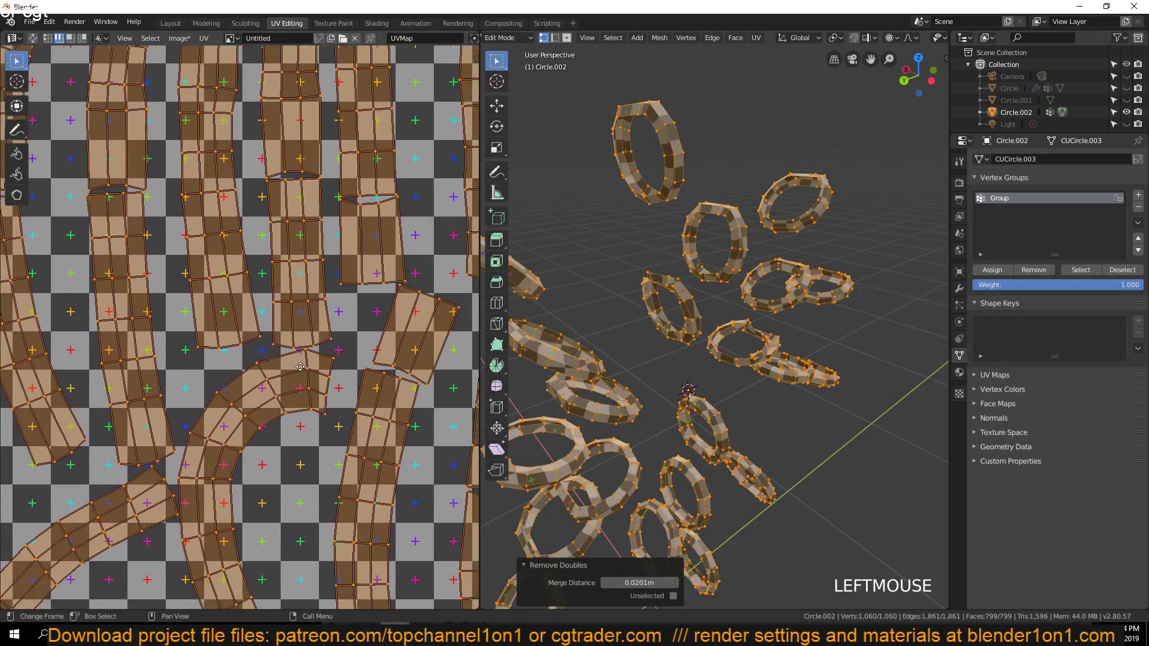
click(650, 582)
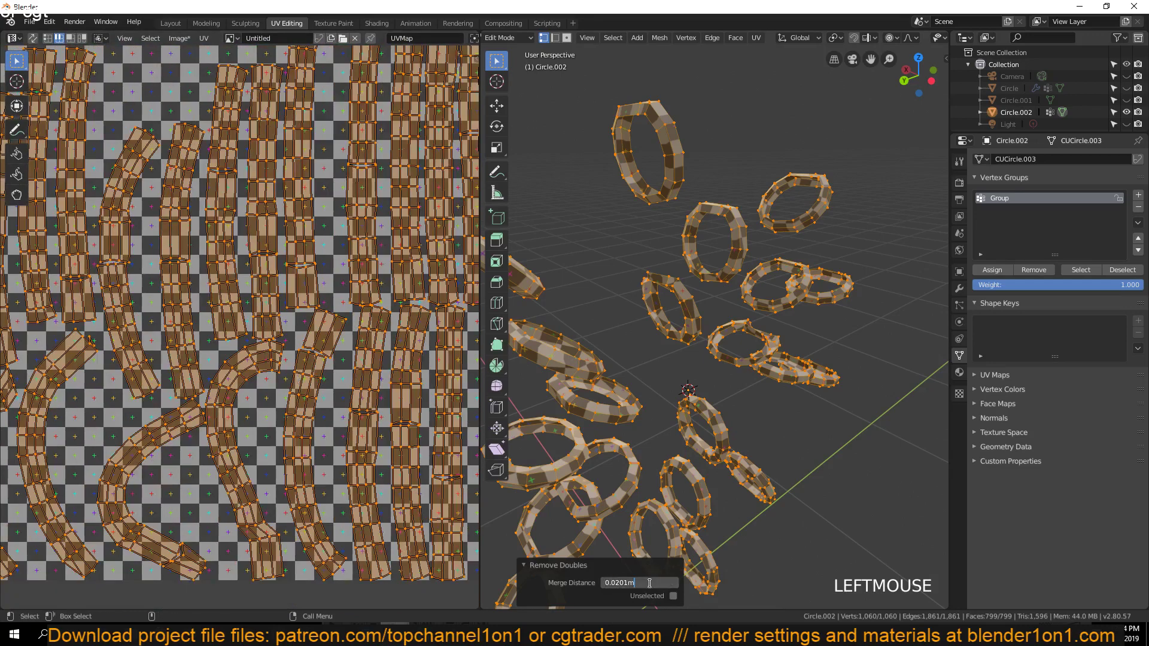
click(349, 446)
scroll(307, 407, down, 3)
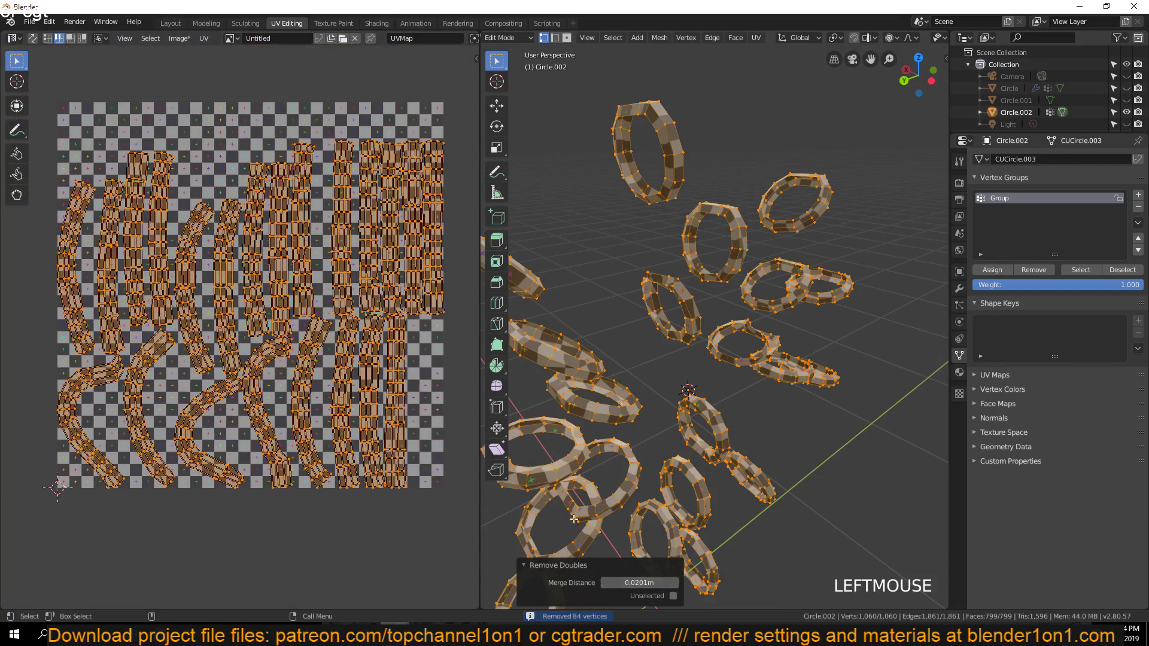
Unwrap all the binding rings again and check the new strips for distortion
key(Tab)
key(Tab)
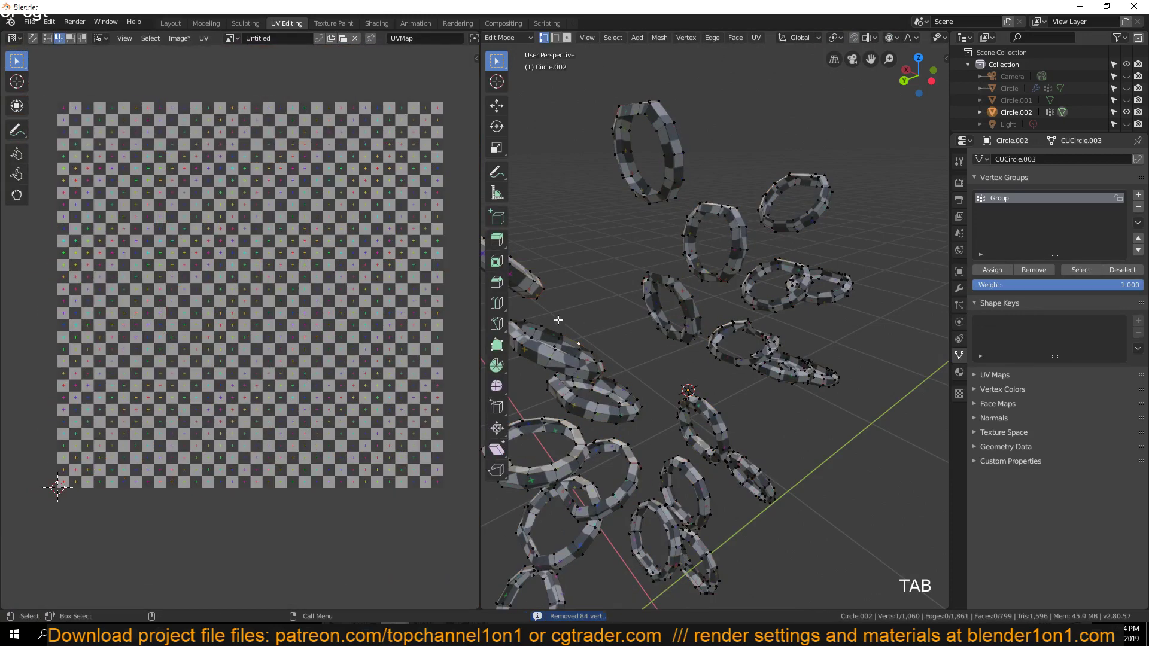
key(a)
key(u)
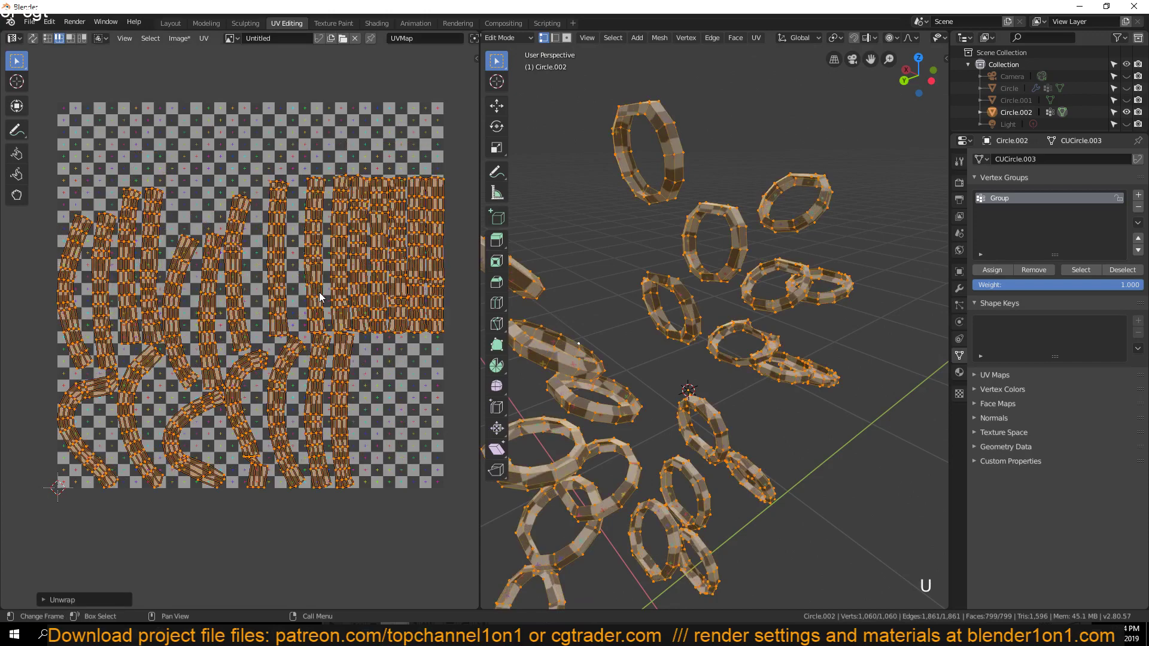
scroll(314, 346, up, 3)
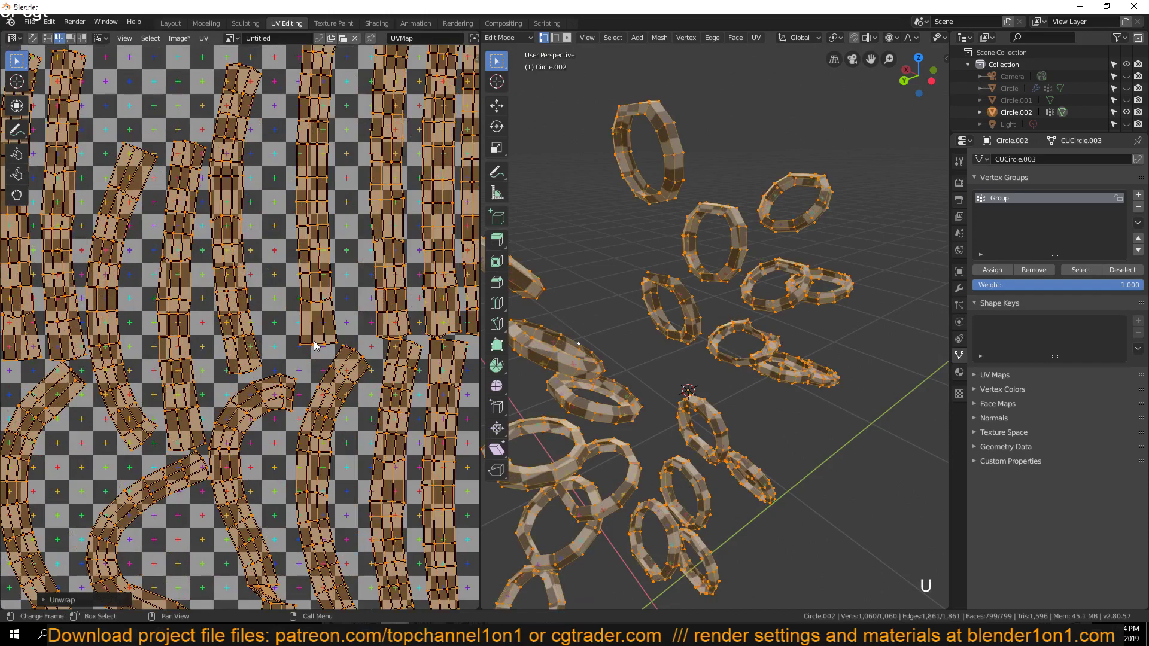
scroll(313, 346, down, 3)
scroll(312, 413, up, 4)
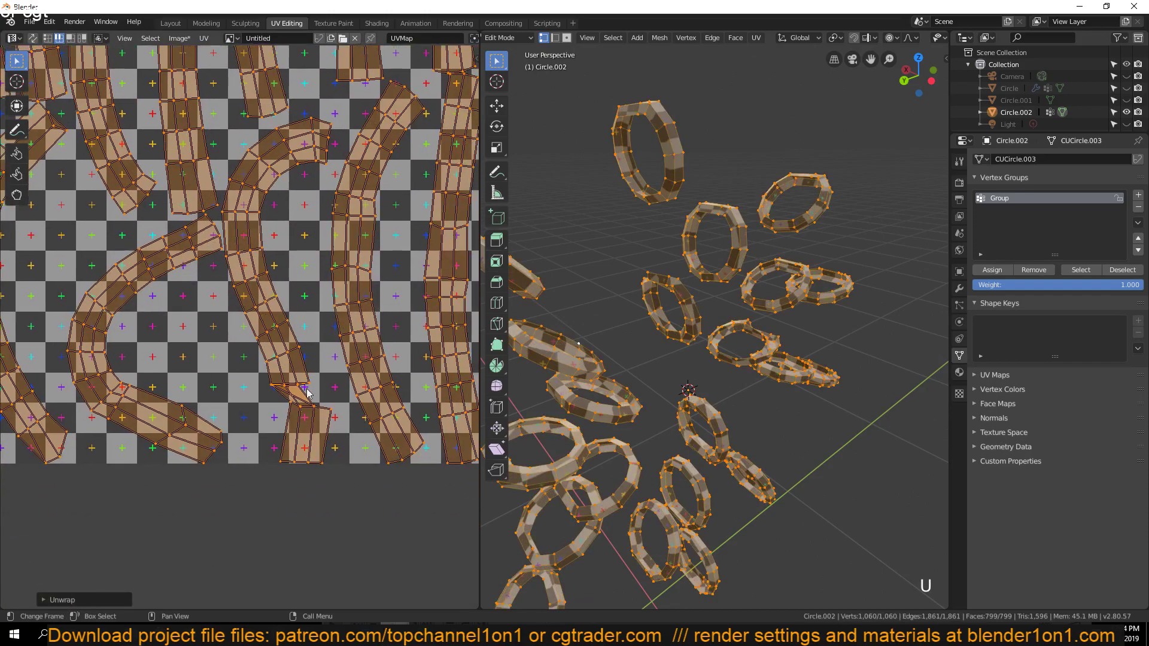
Turn on UV sync selection and locate the pinched strip's distorted vertex on its ring in the 3D view
alt+click(296, 385)
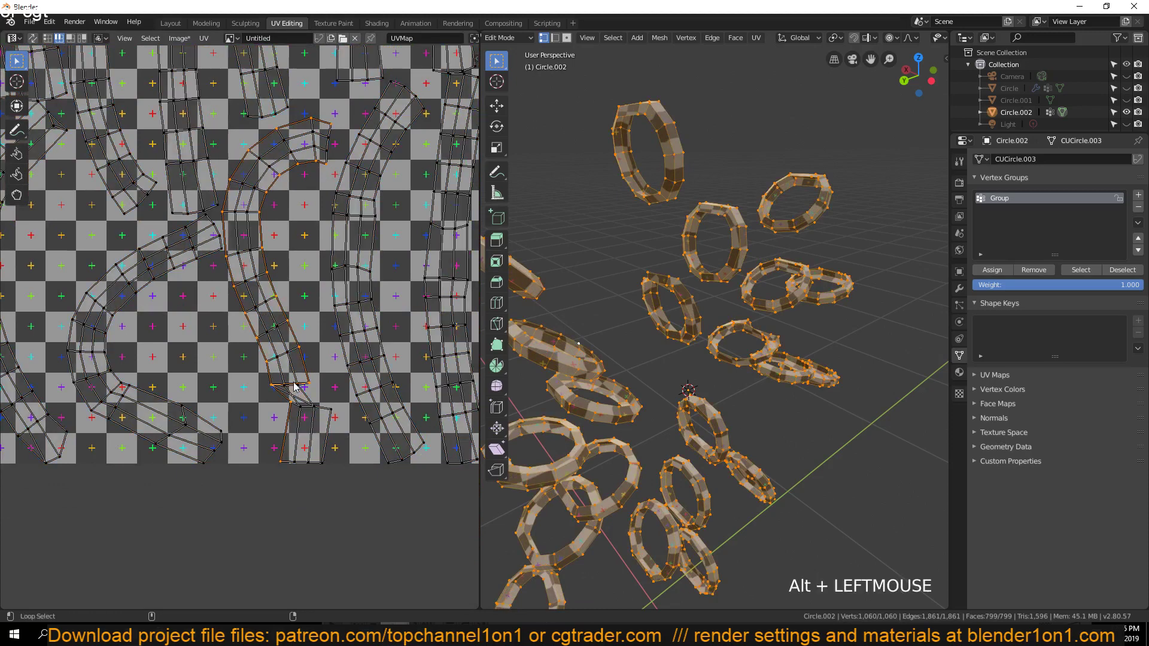
key(Tab)
key(Tab)
key(a)
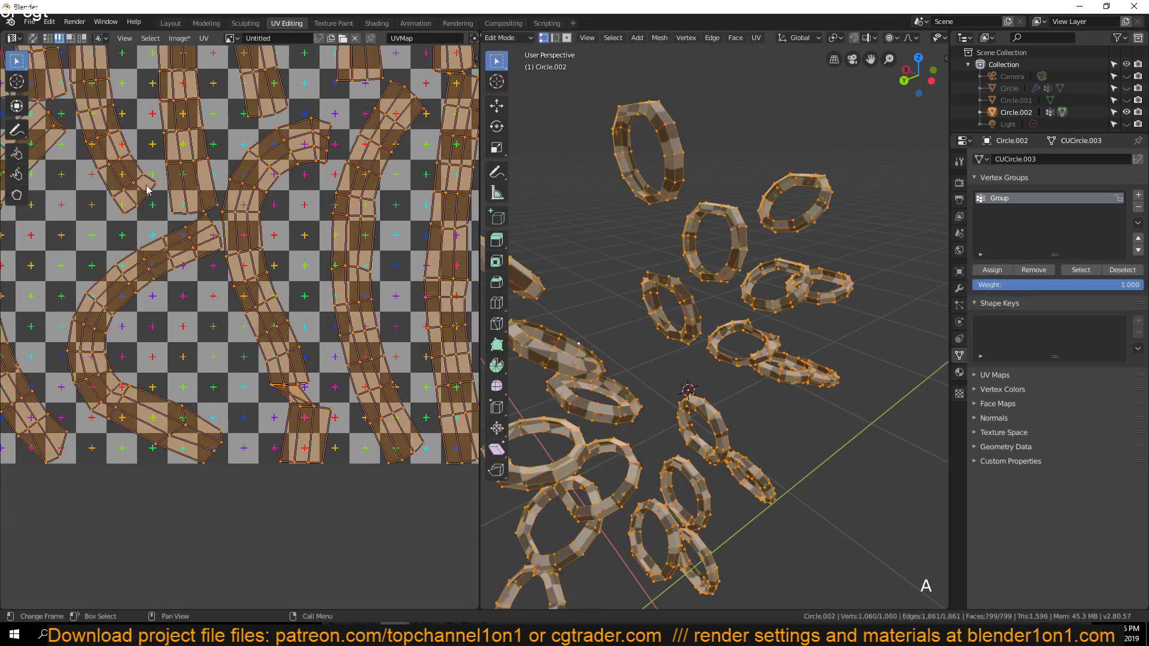
click(32, 40)
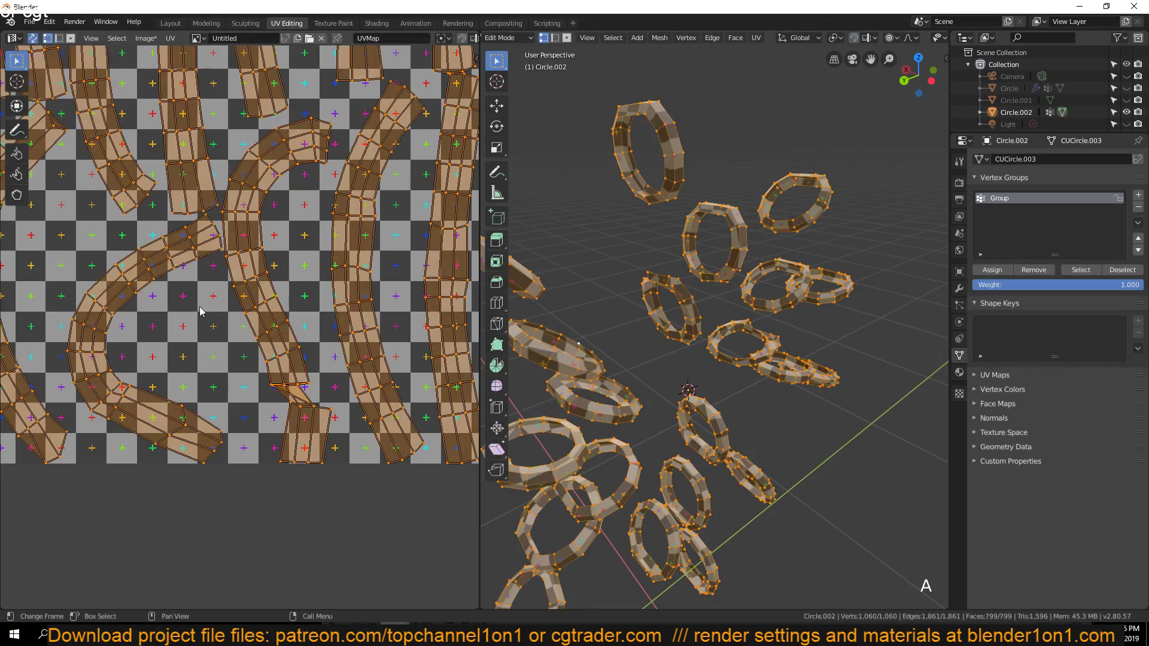
alt+click(296, 384)
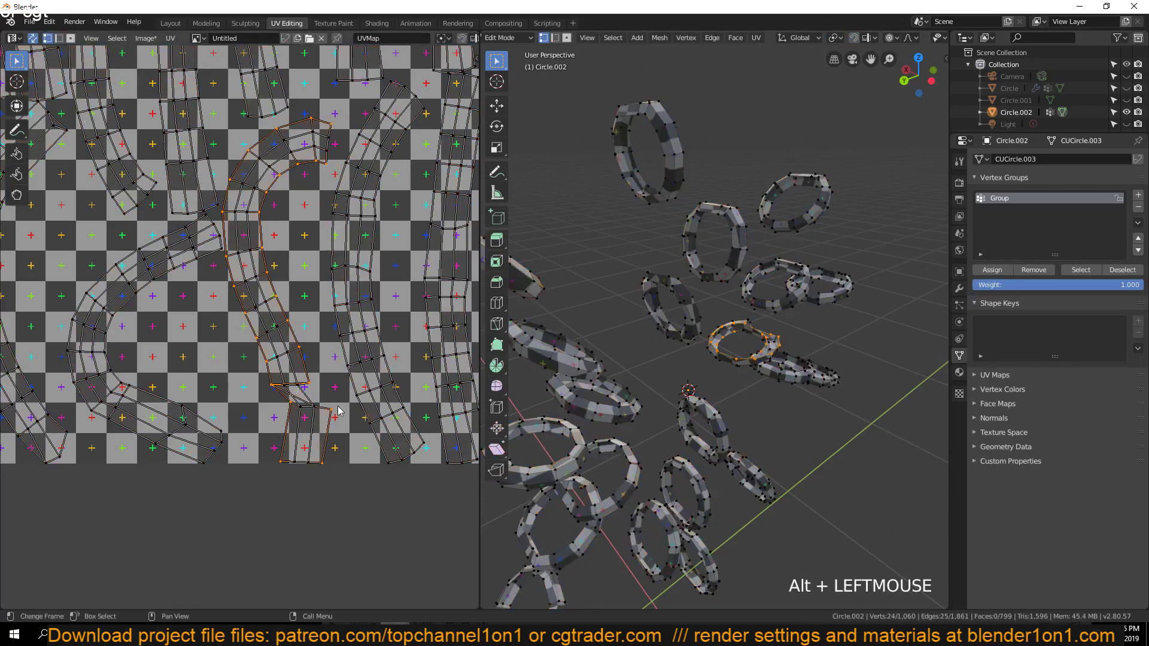
click(304, 407)
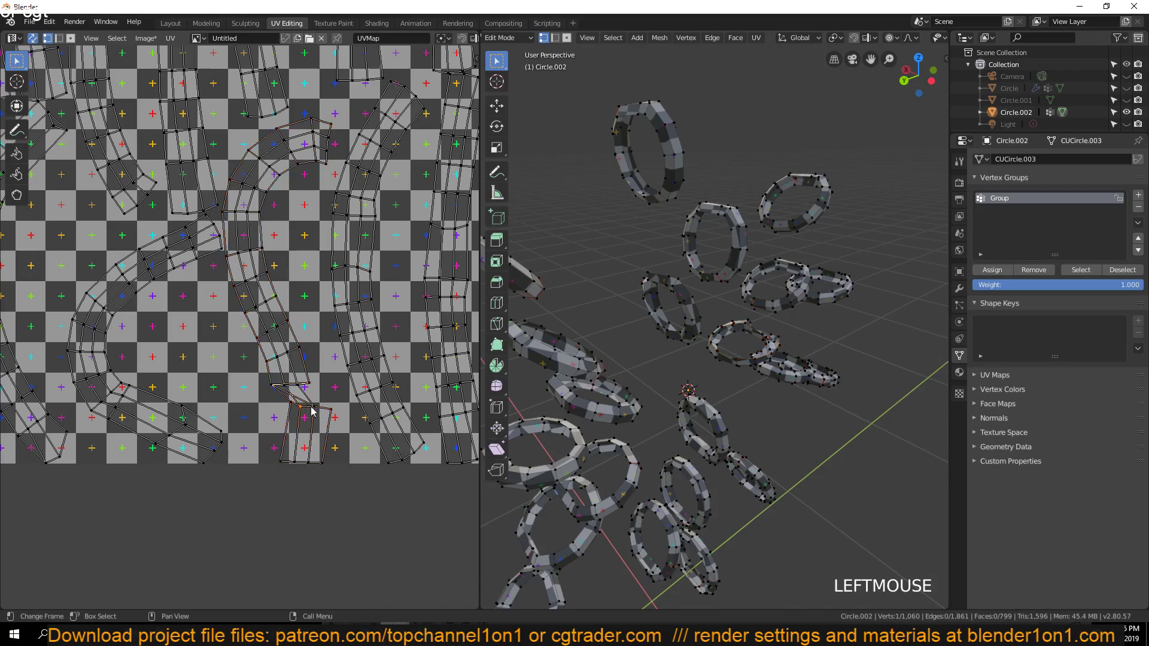
key(KP_Decimal)
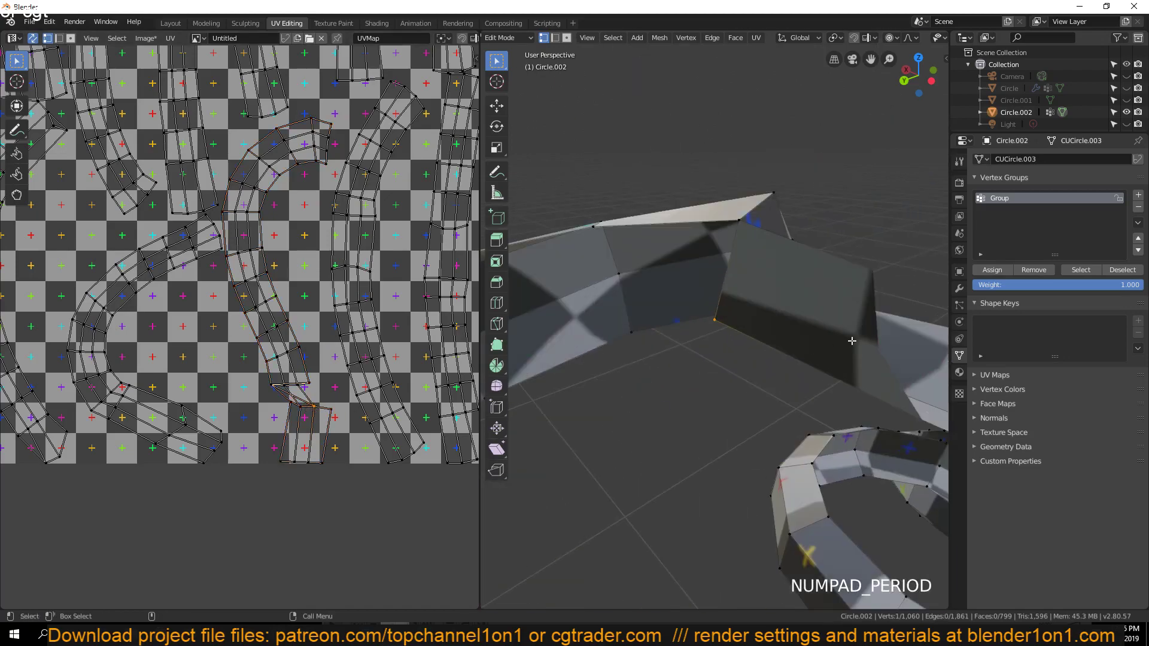
key(grave)
middle_drag(633, 378, 740, 319)
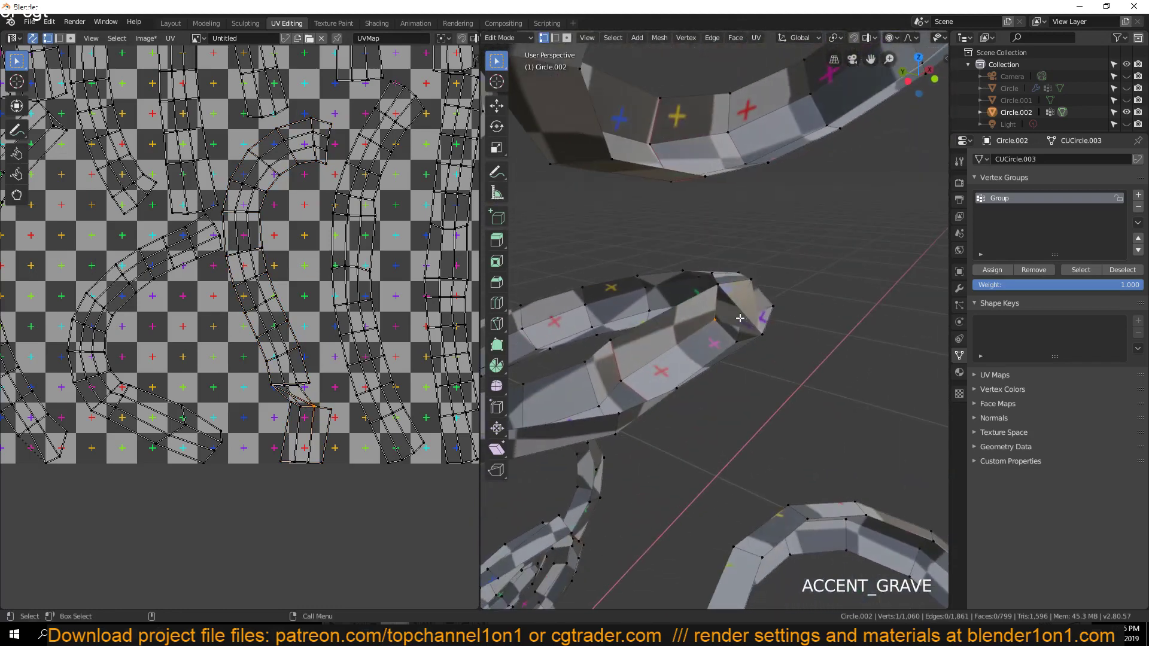
scroll(739, 319, up, 3)
key(grave)
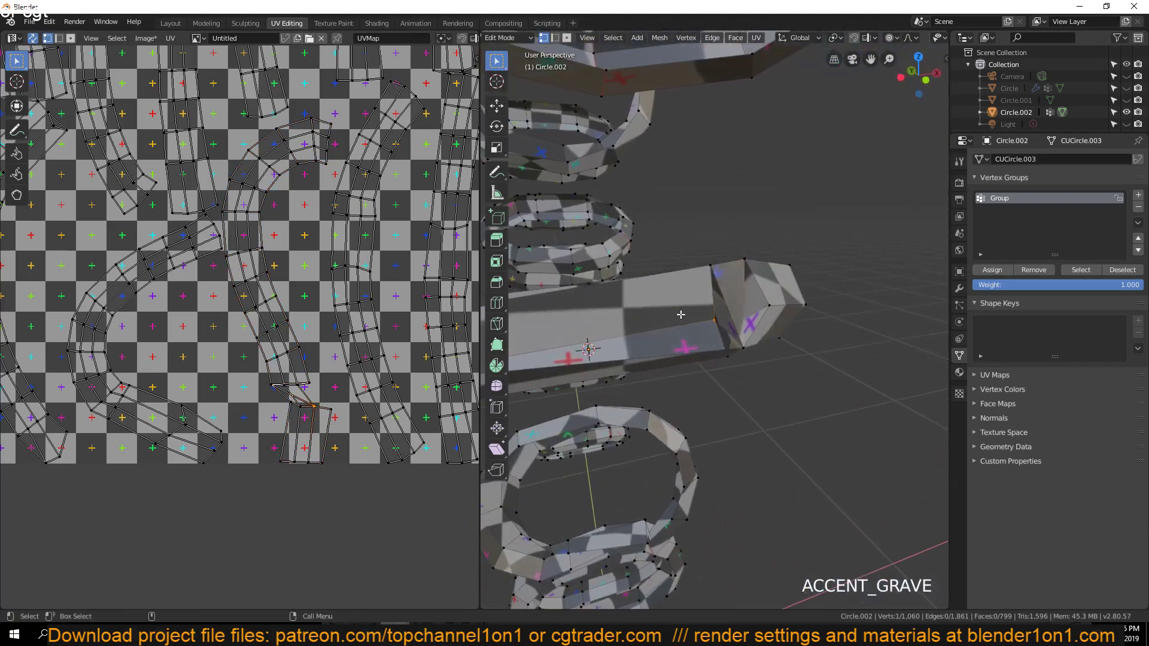
Delete the three twisted faces at the distorted bend of the ring
key(3)
click(738, 308)
shift+click(752, 312)
shift+click(748, 317)
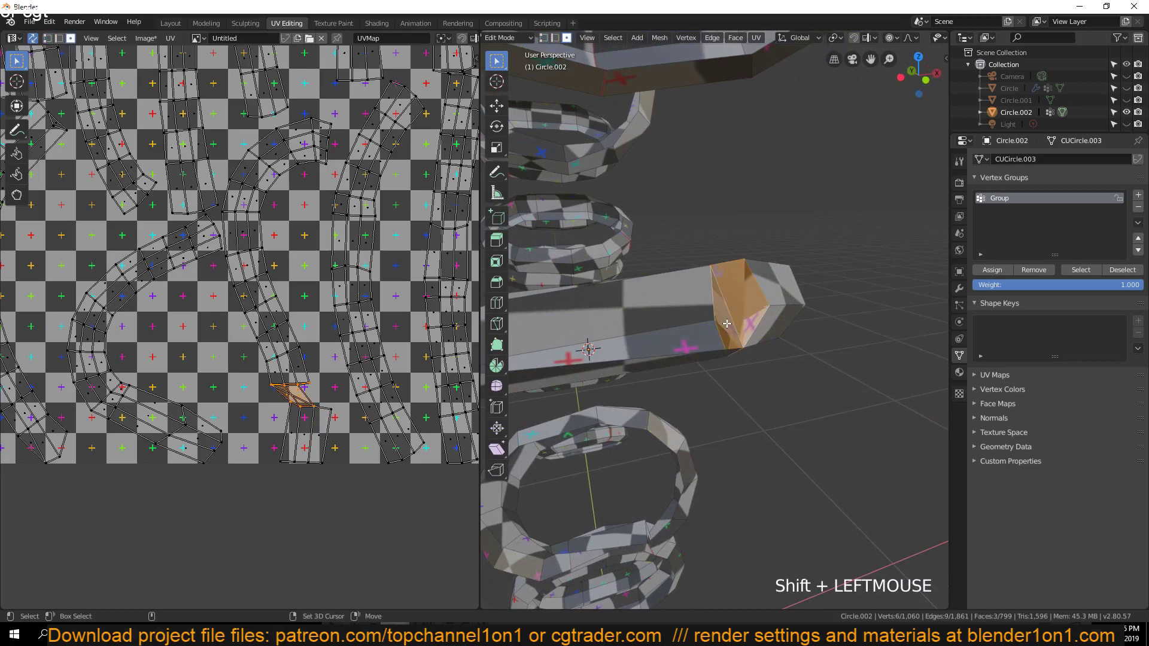
key(x)
click(741, 324)
Close the gap in the ring by merging its two pairs of facing vertices at the last selected one
key(grave)
key(2)
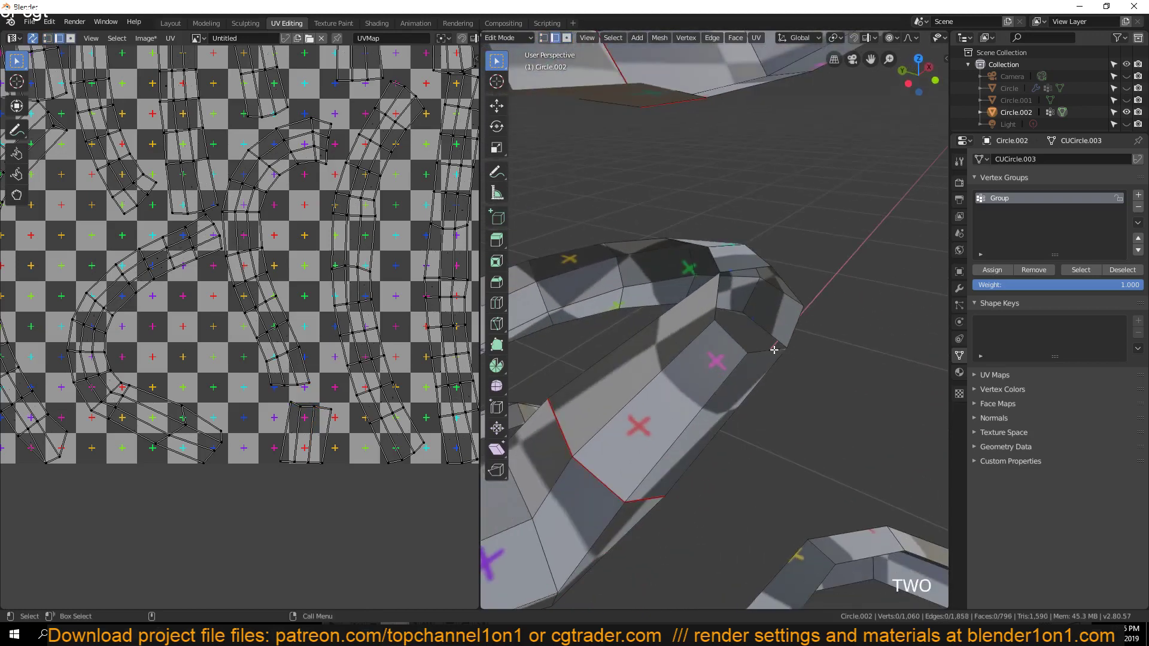
click(738, 345)
key(grave)
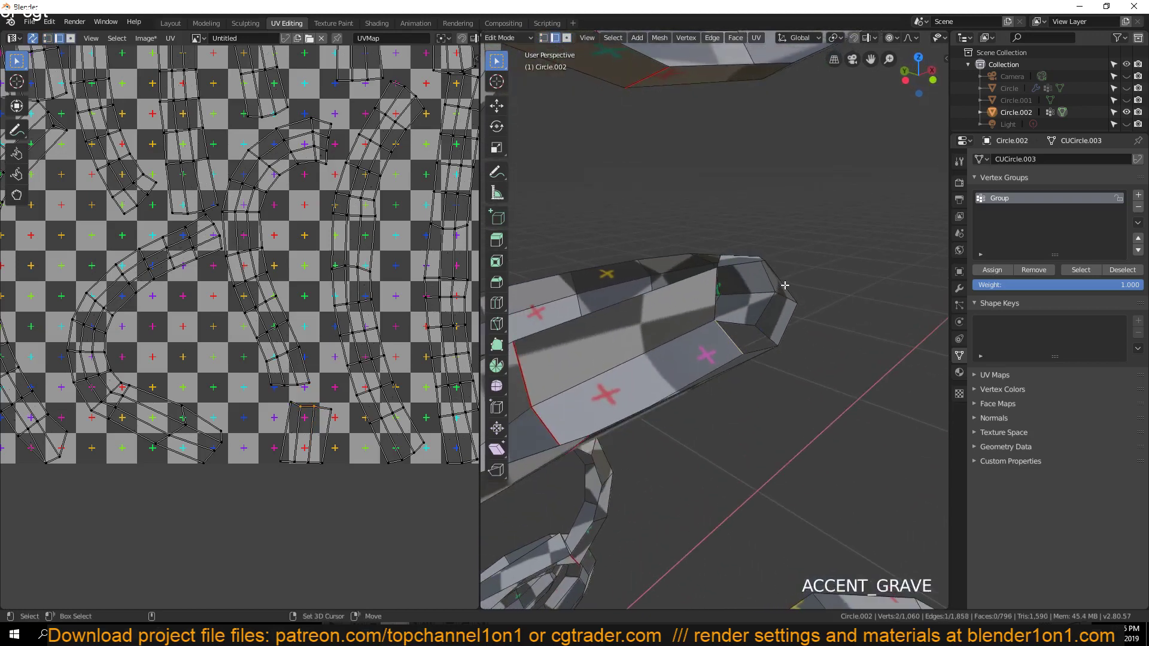
click(753, 298)
key(1)
shift+click(753, 297)
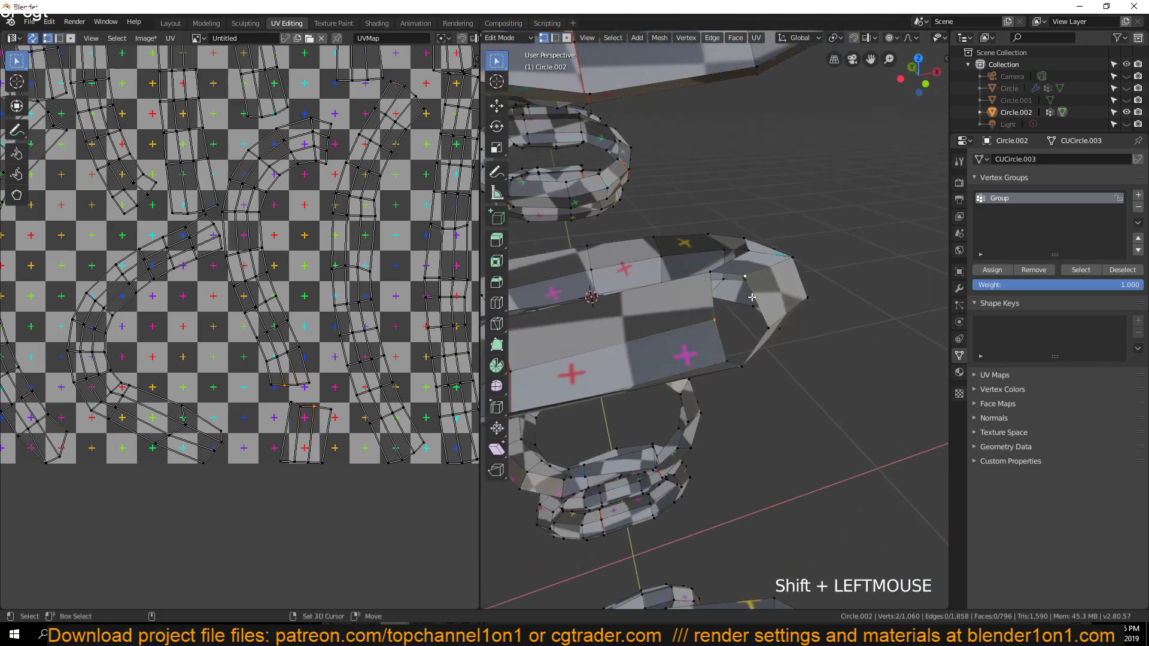
key(alt+m)
click(736, 352)
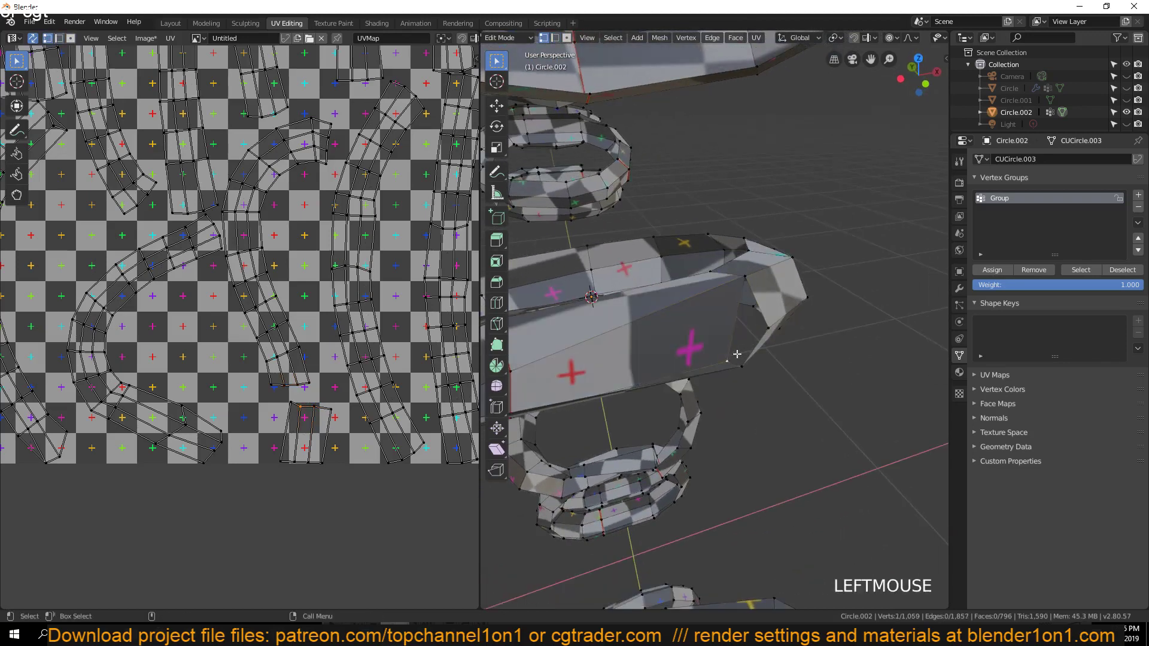
shift+click(769, 329)
key(alt+m)
click(770, 333)
Dissolve the extra cross-section edge loop beside the seam of the repaired ring
scroll(770, 333, down, 2)
key(grave)
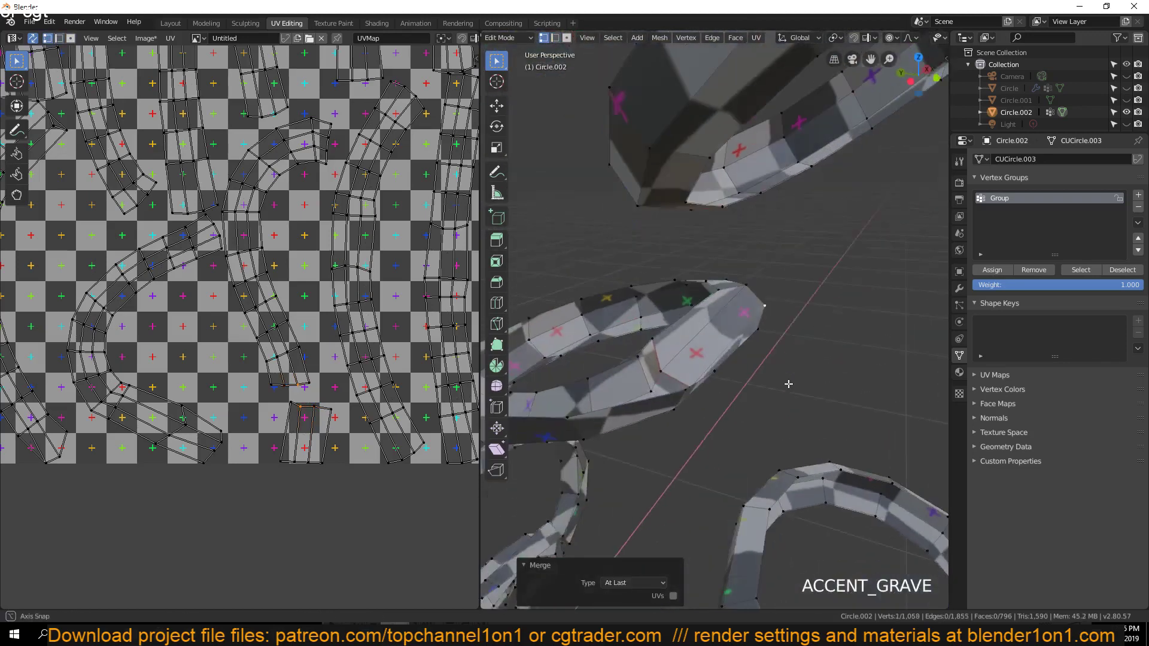
key(a)
key(grave)
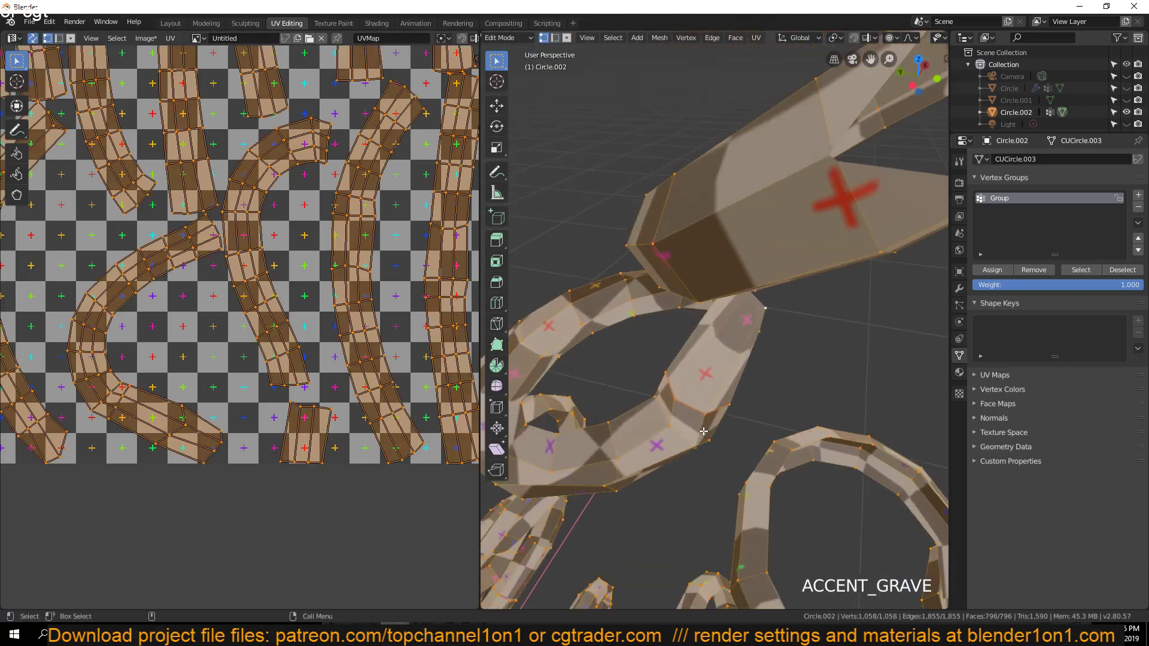
key(2)
alt+click(709, 419)
key(ctrl+x)
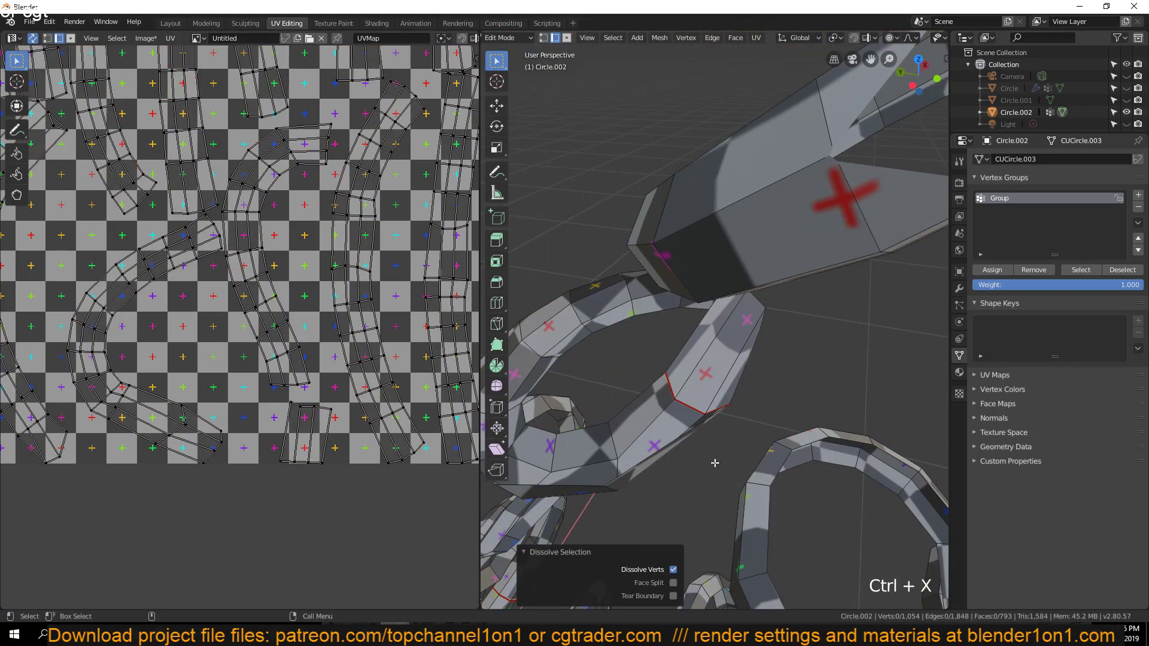
Unwrap all the rings once more and check the resulting UV strips and grid pattern
key(a)
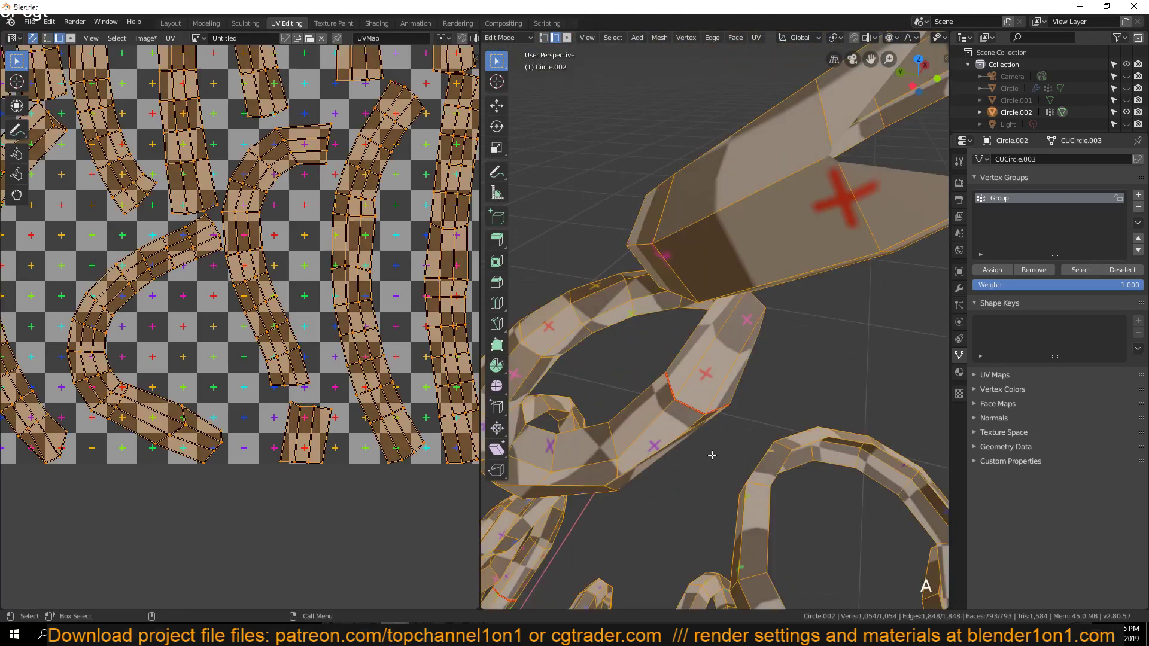
key(u)
click(702, 429)
scroll(324, 339, down, 3)
key(Tab)
key(Tab)
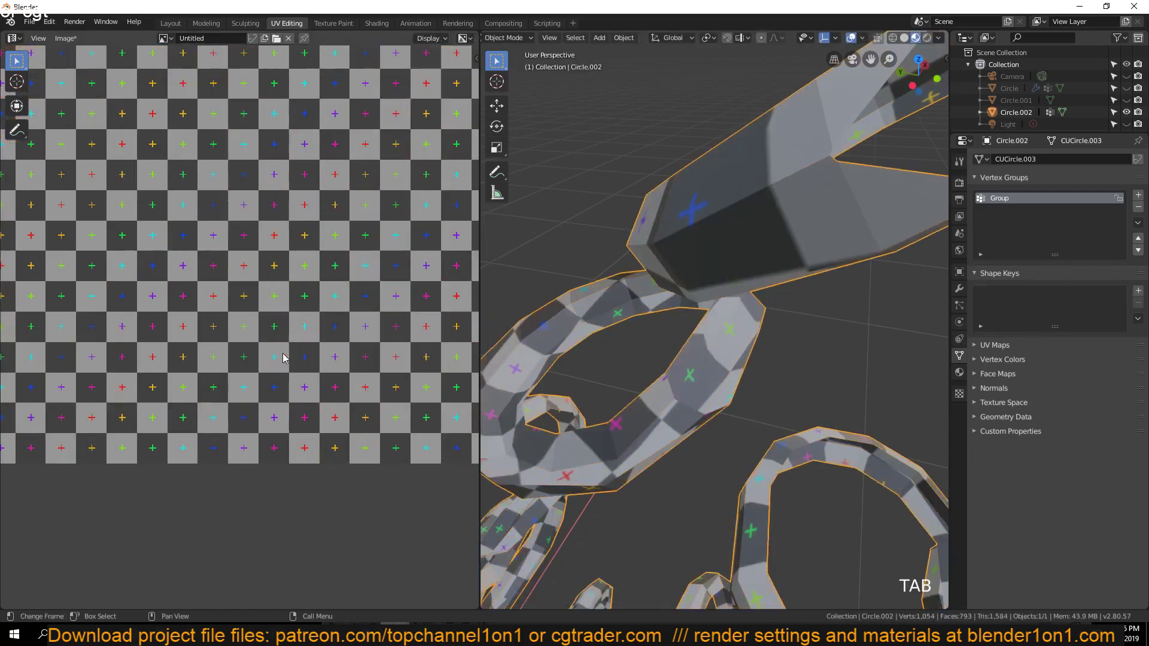
scroll(728, 366, down, 4)
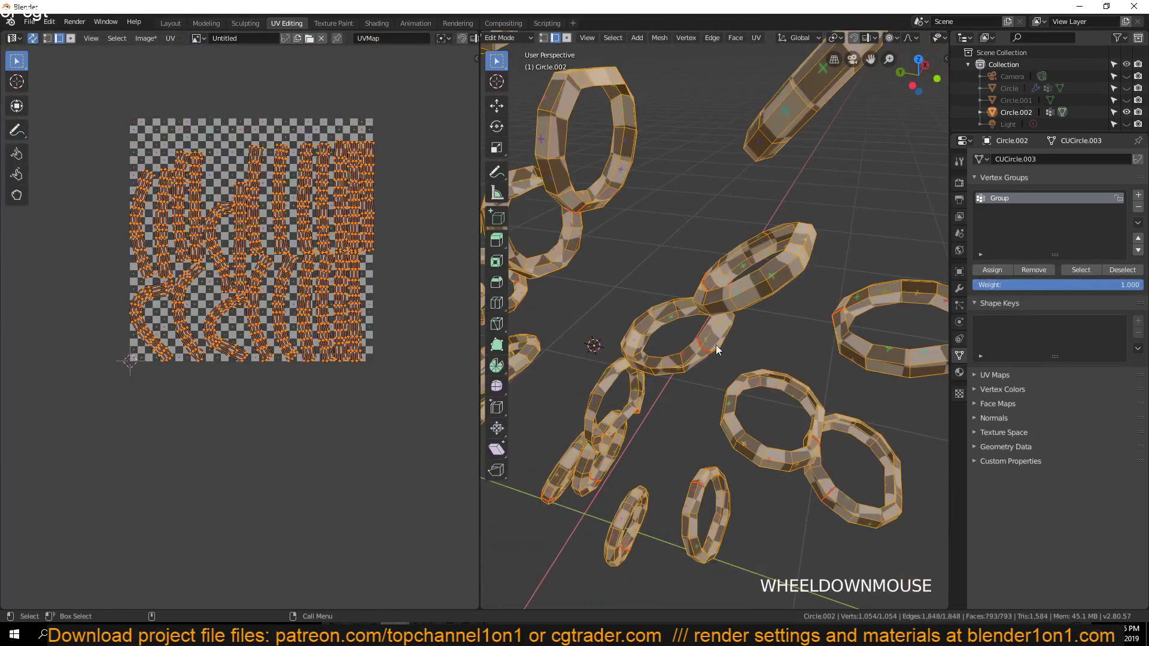
Return to Object Mode, unhide all objects and review the grid texture on the complete coiled target
key(Tab)
key(alt+h)
scroll(724, 395, down, 3)
key(grave)
middle_drag(726, 425, 666, 327)
scroll(734, 378, down, 3)
key(grave)
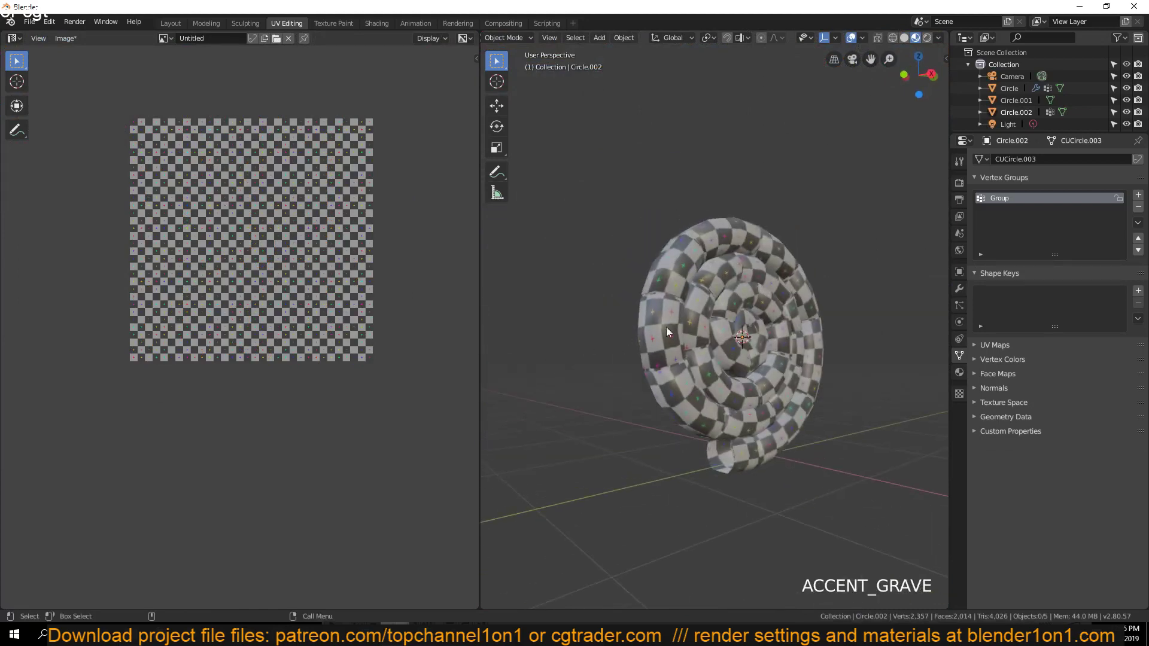
Start saving the Blender file and create a new folder in the 2019 model library directory
key(ctrl+s)
click(200, 83)
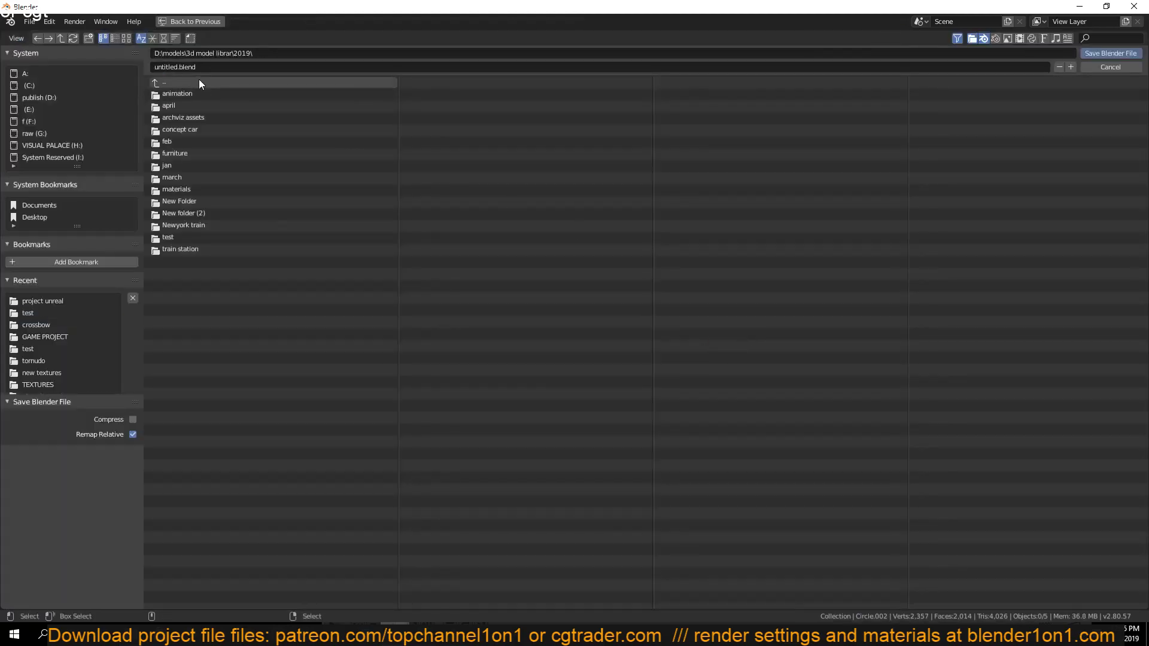
click(88, 38)
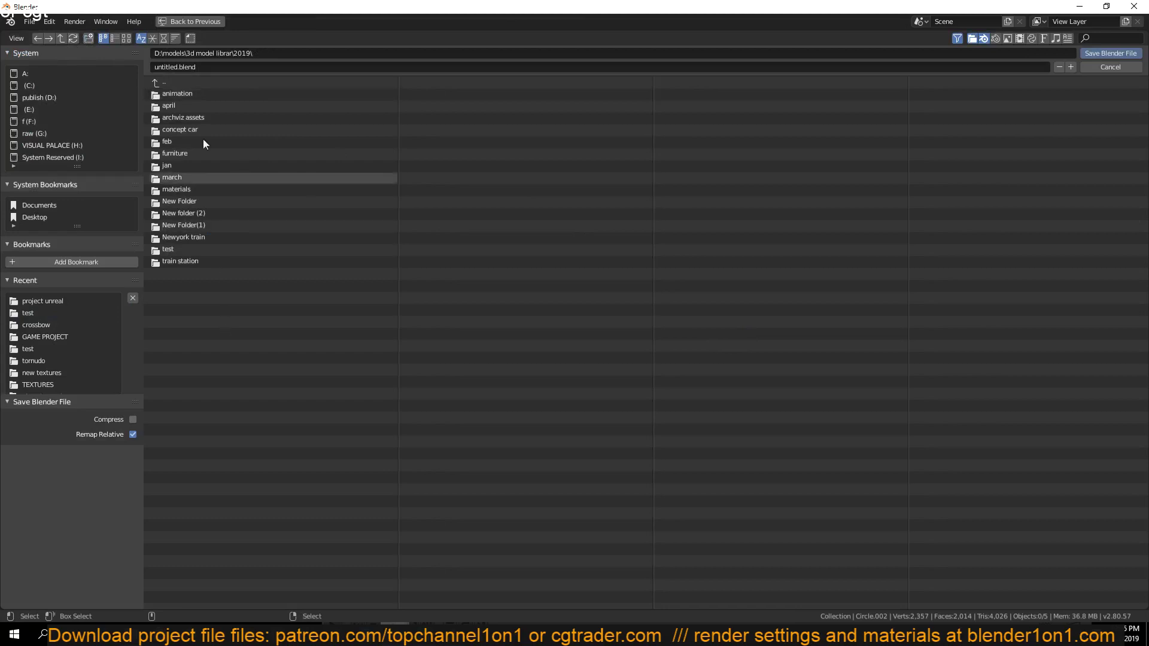
Look into the april folder, return to the 2019 directory and check today's date in the system calendar
double_click(190, 104)
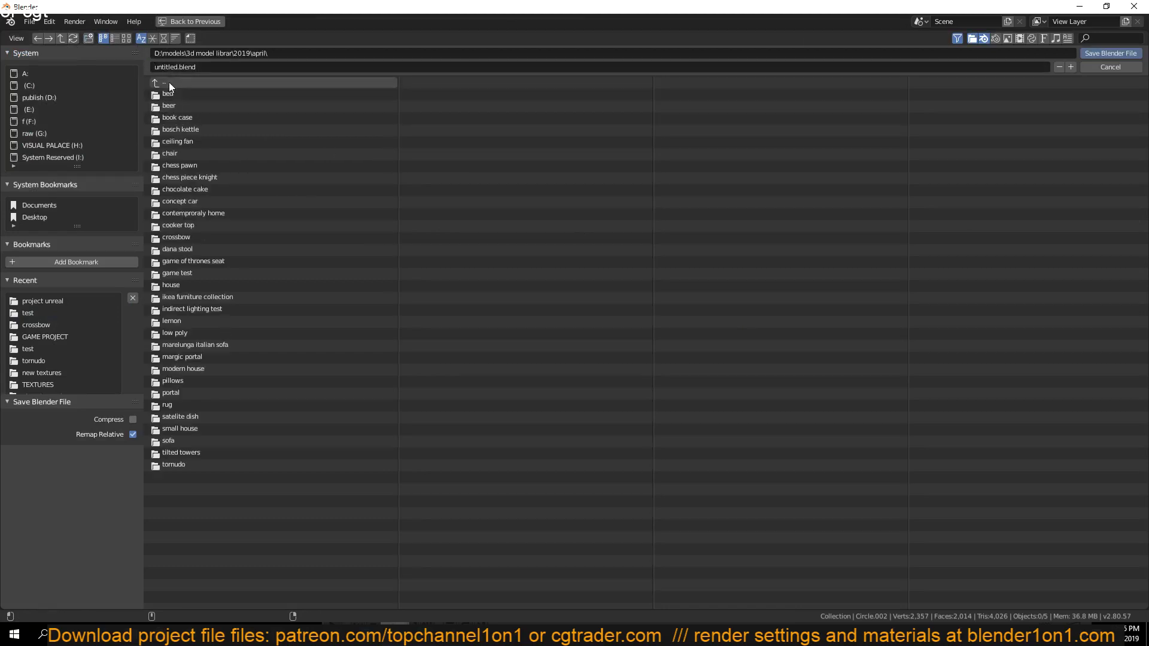
click(169, 82)
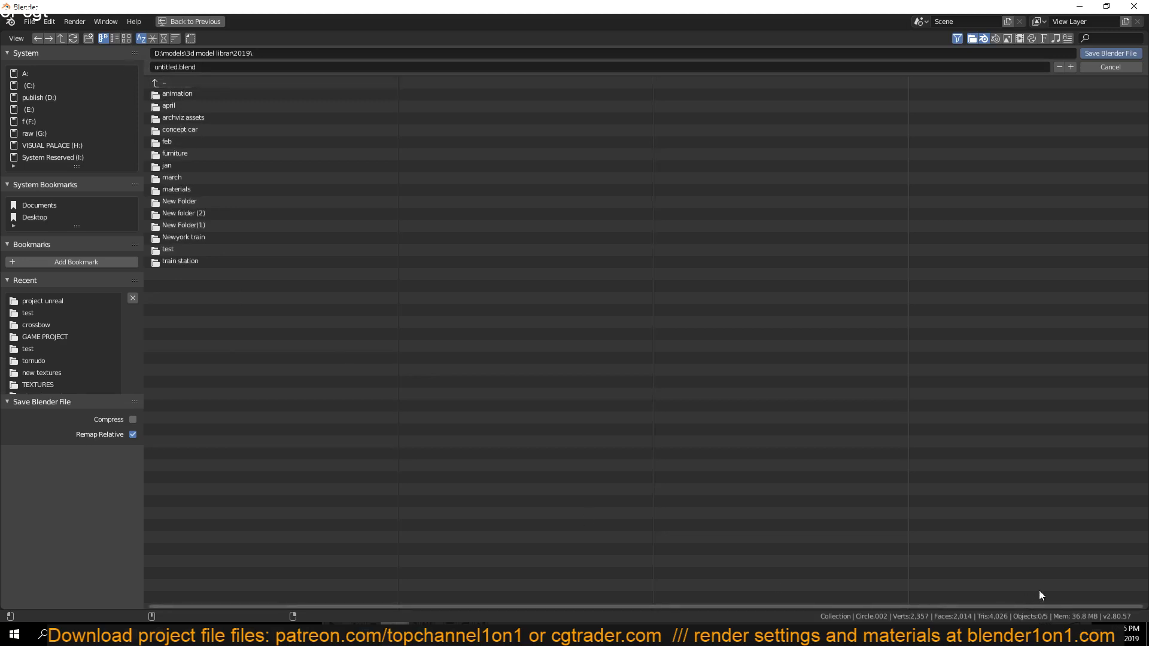
click(1131, 634)
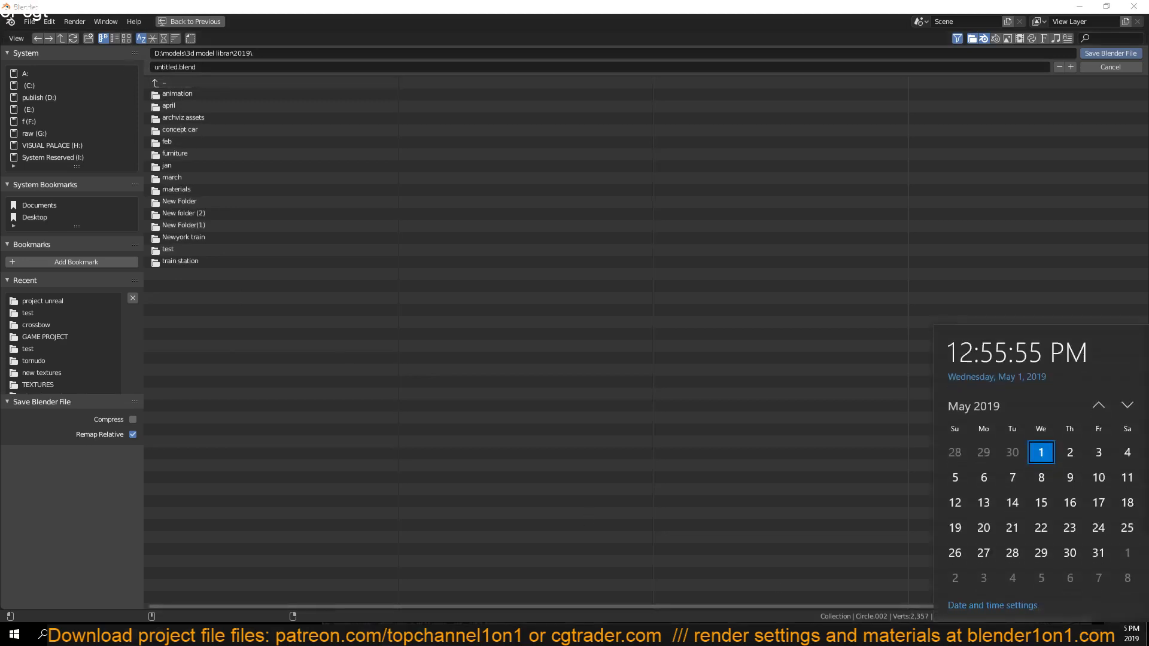
Close the system calendar, create a folder named may in the 2019 directory and open it
click(495, 225)
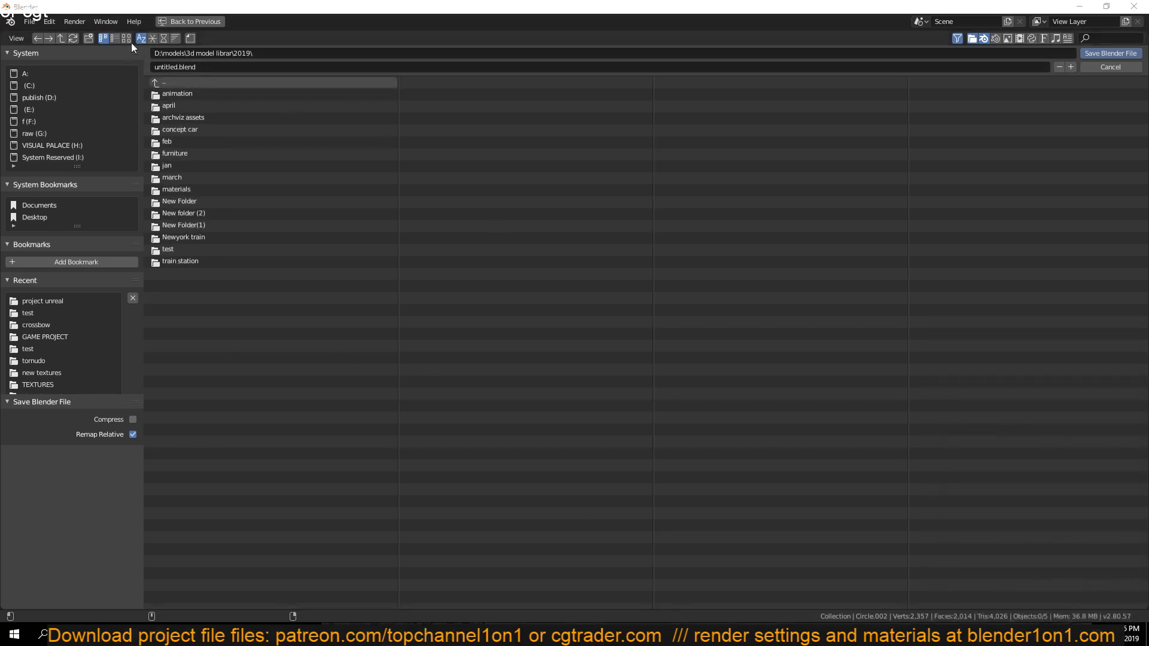
click(88, 39)
text(ma)
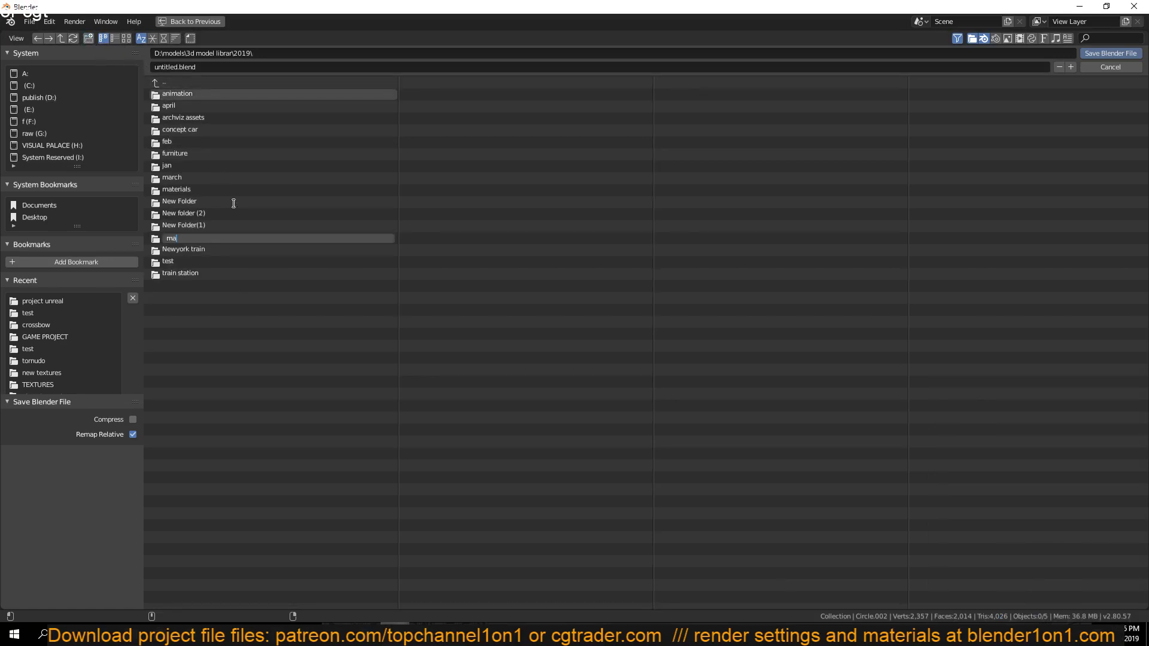
text(y)
key(Return)
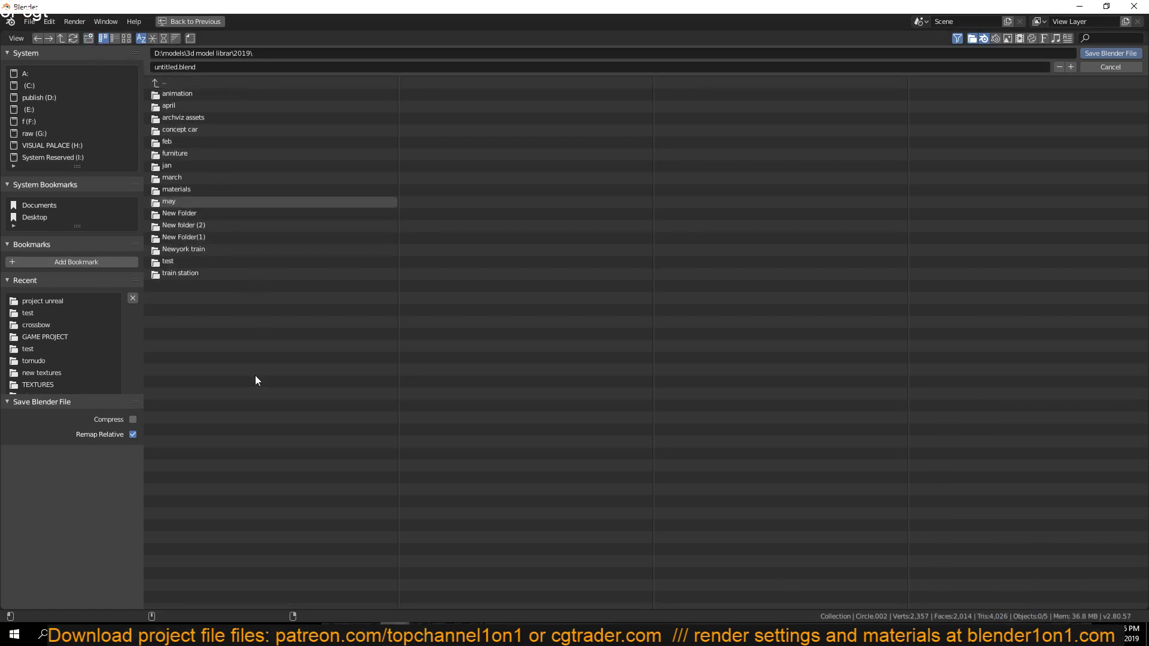
click(193, 200)
Save the Blender file as target hay.blend in the may folder
click(228, 67)
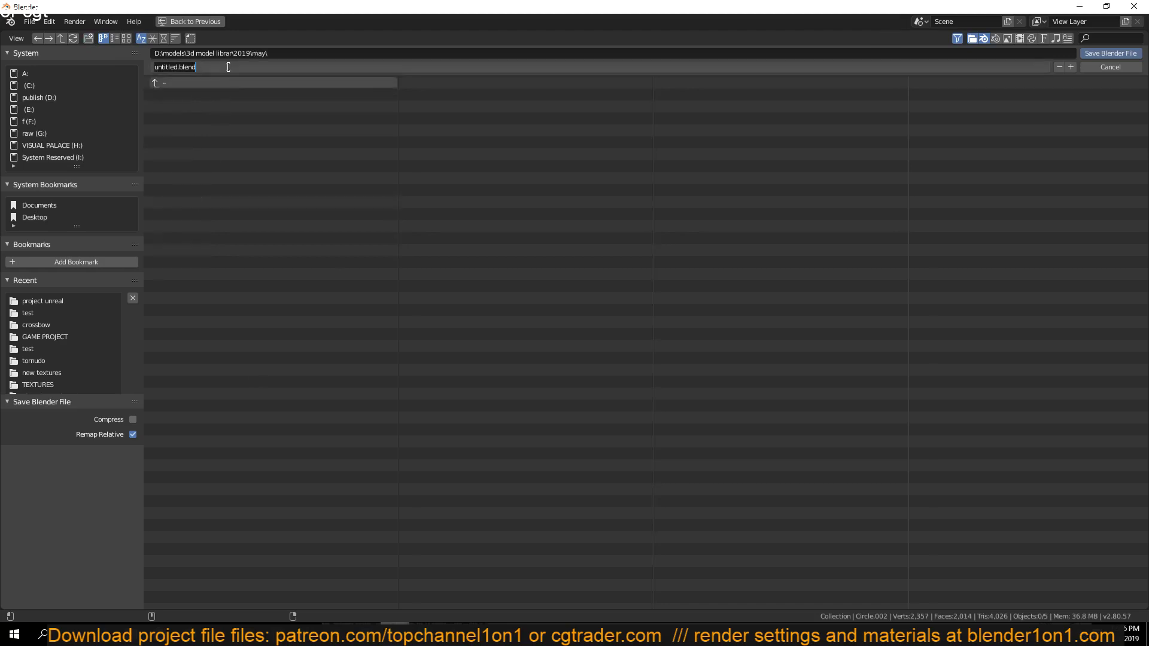
text(target hay)
key(Return)
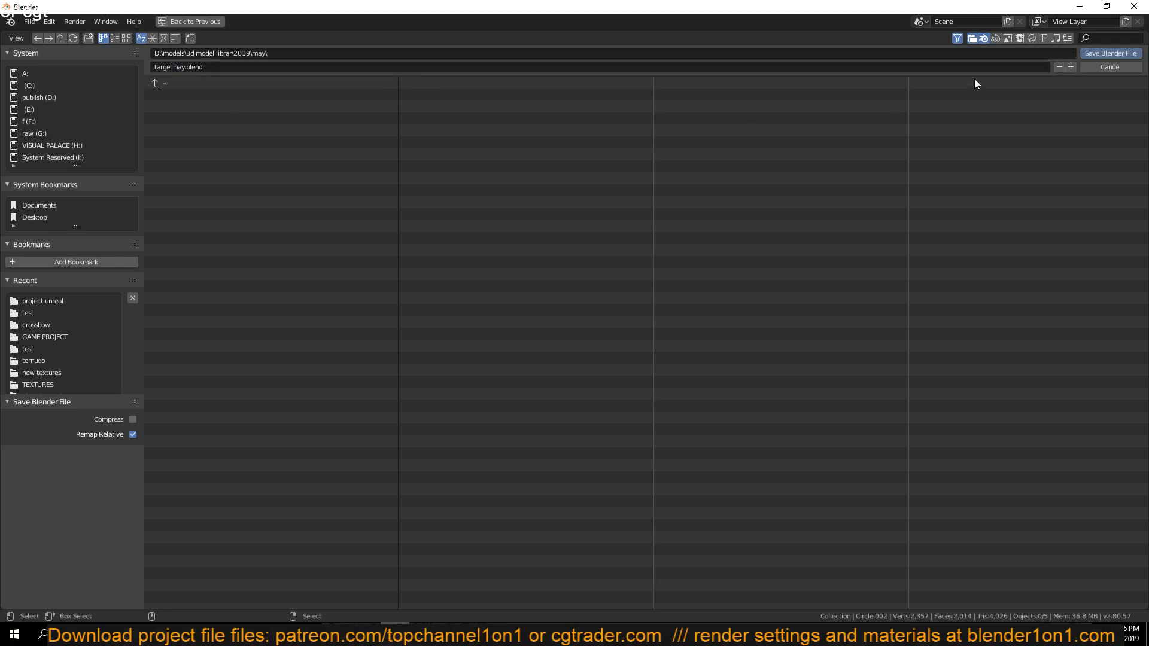
click(1109, 53)
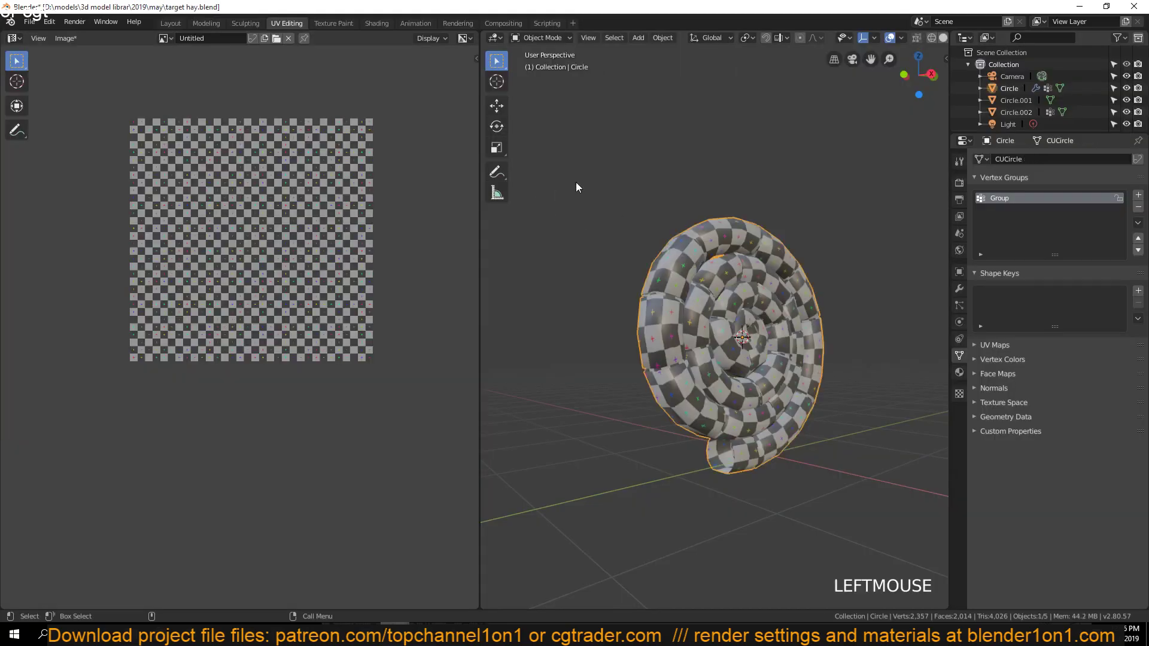
Switch to the Shading workspace, save the file and inspect the grid texture on the coiled target from several angles
click(383, 23)
scroll(533, 147, down, 4)
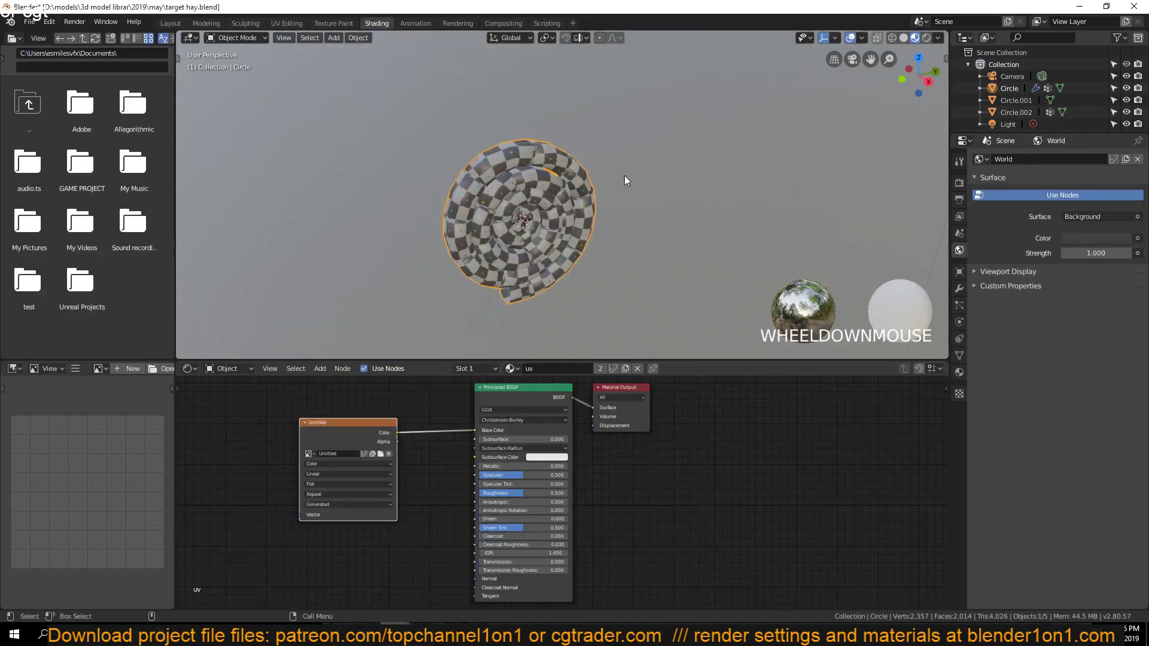
key(grave)
key(ctrl+s)
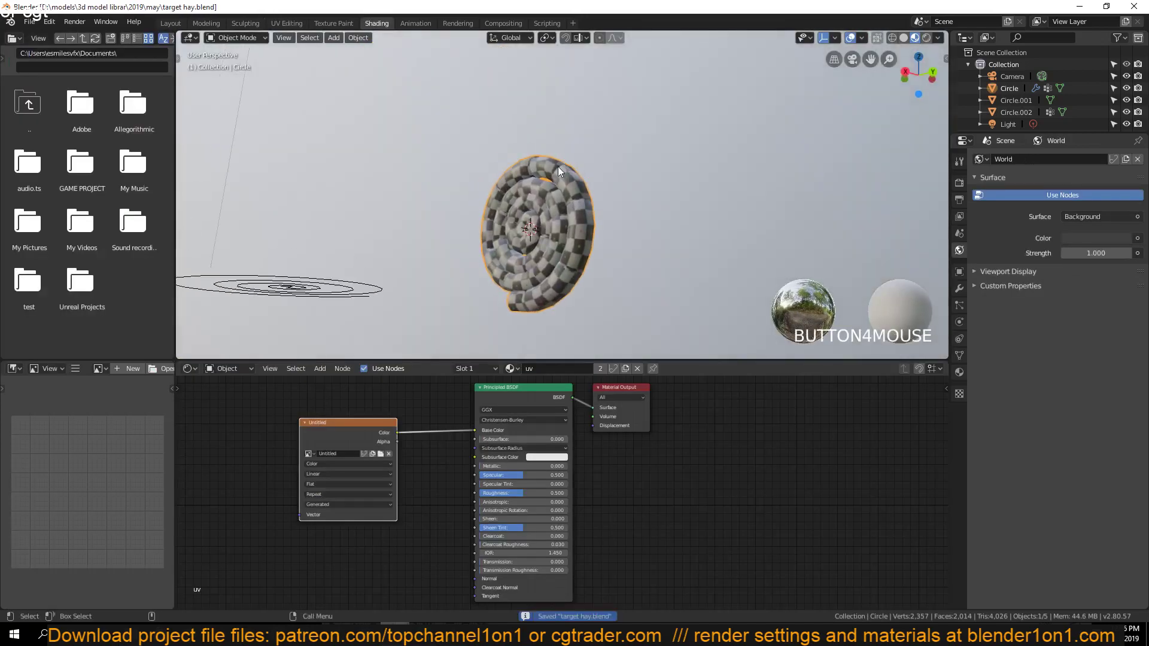
key(grave)
scroll(599, 179, up, 5)
key(grave)
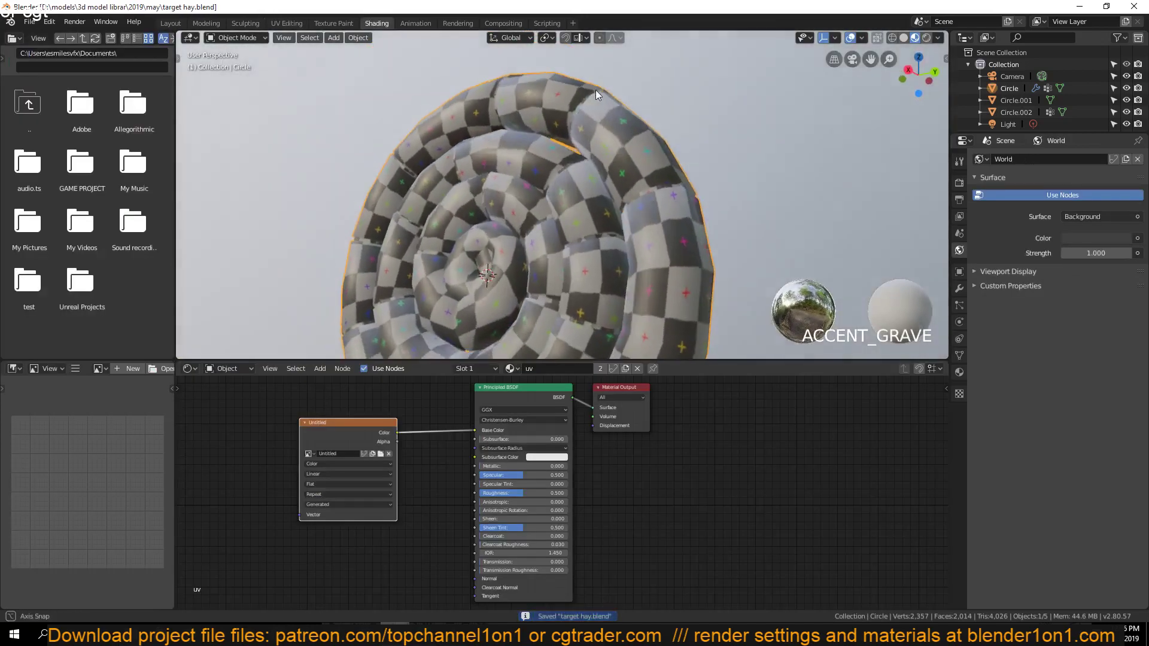
middle_drag(644, 207, 664, 186)
Replace the Outliner with an enlarged Image Editor showing the straw target reference photo, and save the file again
click(966, 38)
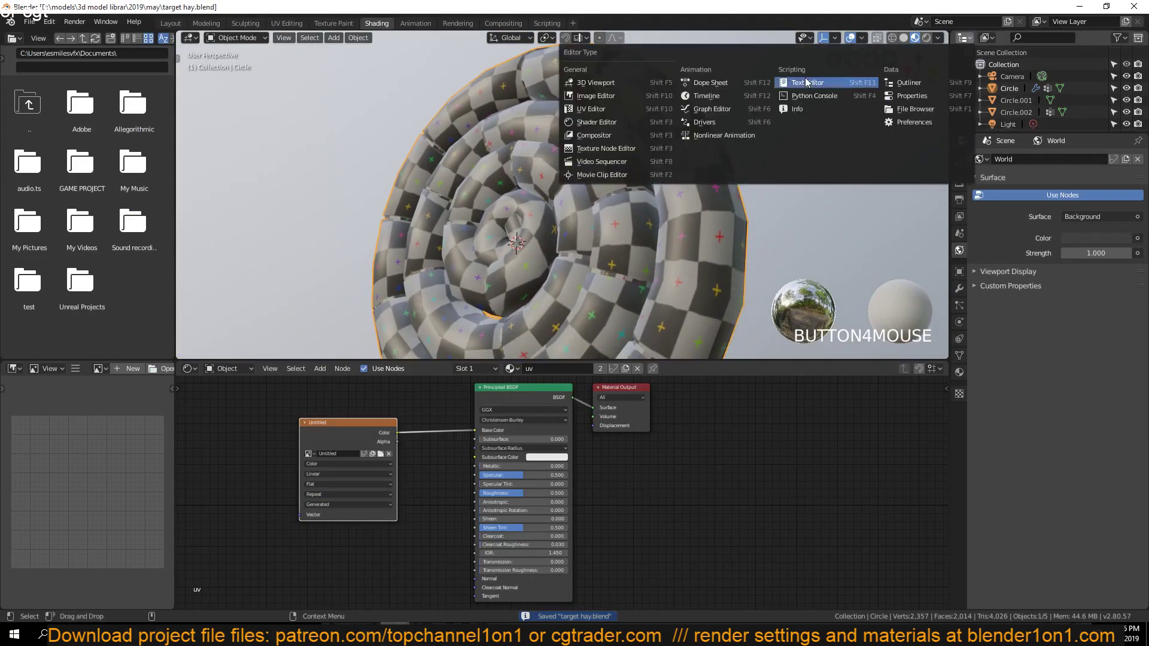
click(628, 94)
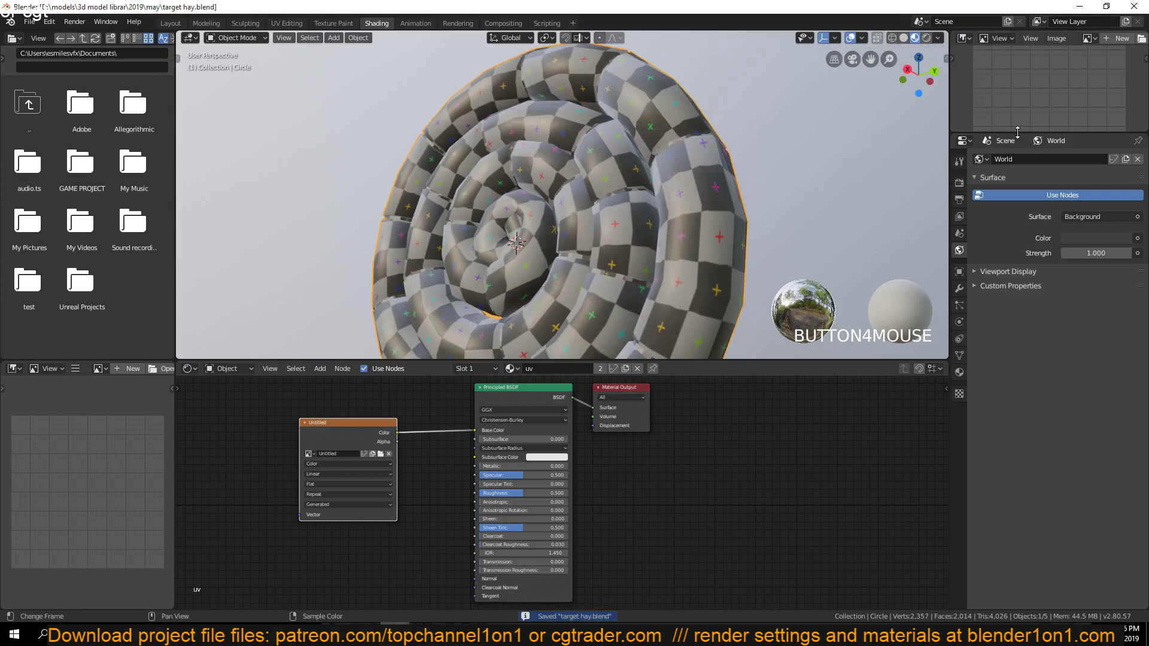
drag(1016, 132, 999, 252)
click(1087, 38)
click(999, 57)
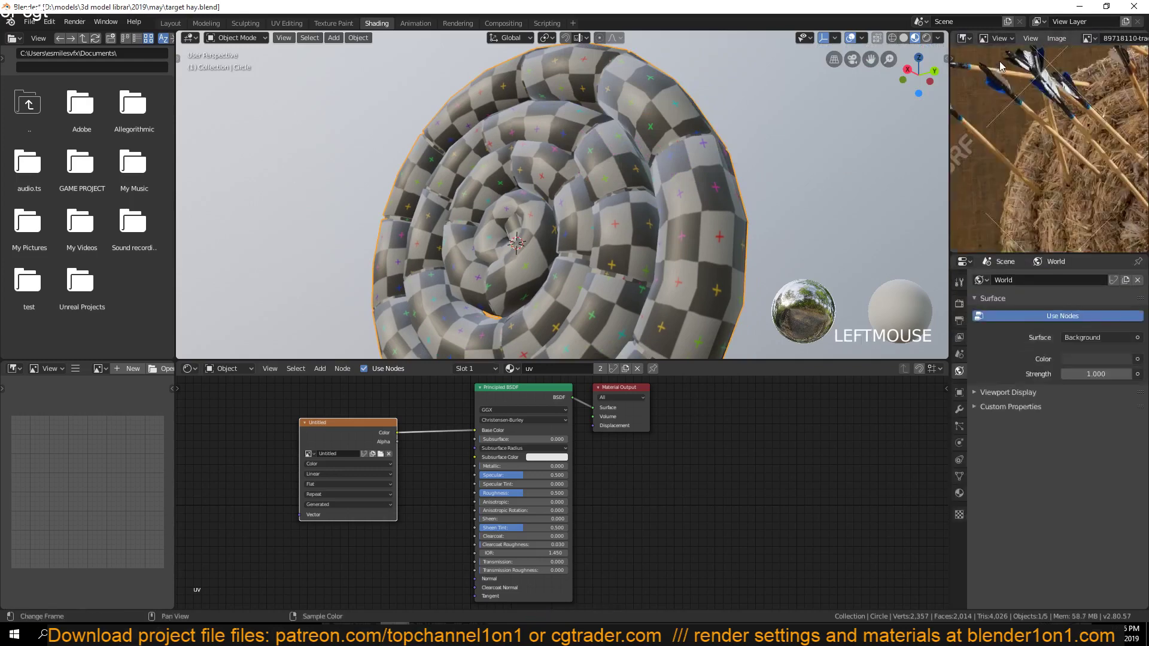
middle_drag(755, 163, 741, 138)
key(ctrl+s)
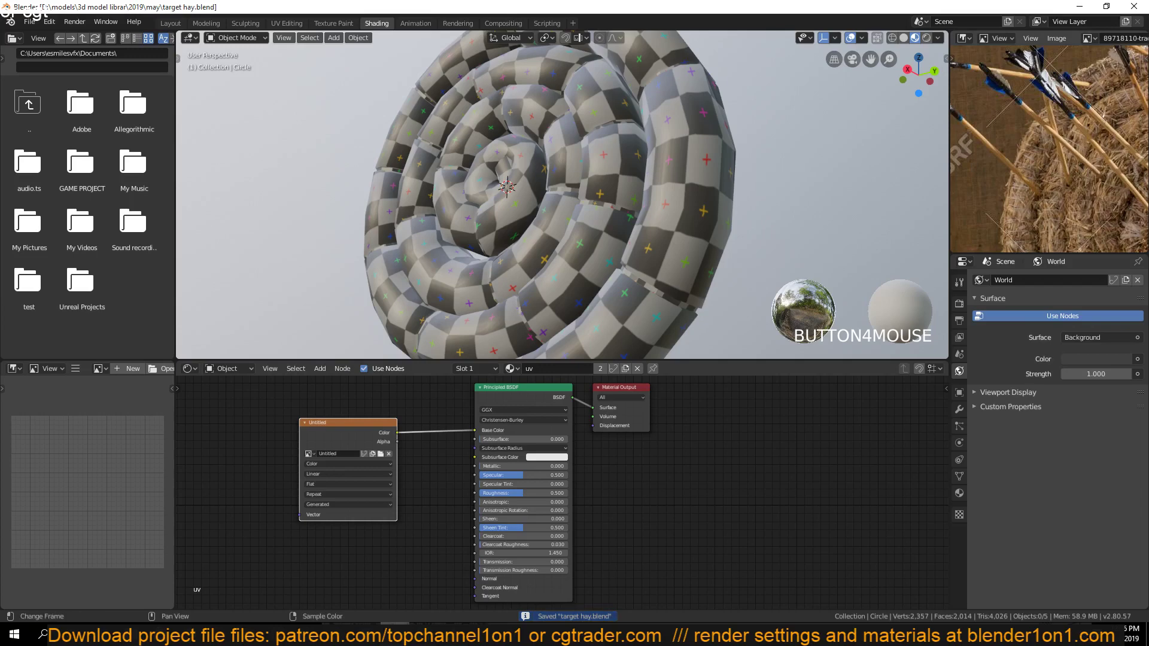
Switch to VLC media player to view the recording of the crossbow game's targets in Unreal
scroll(712, 246, down, 3)
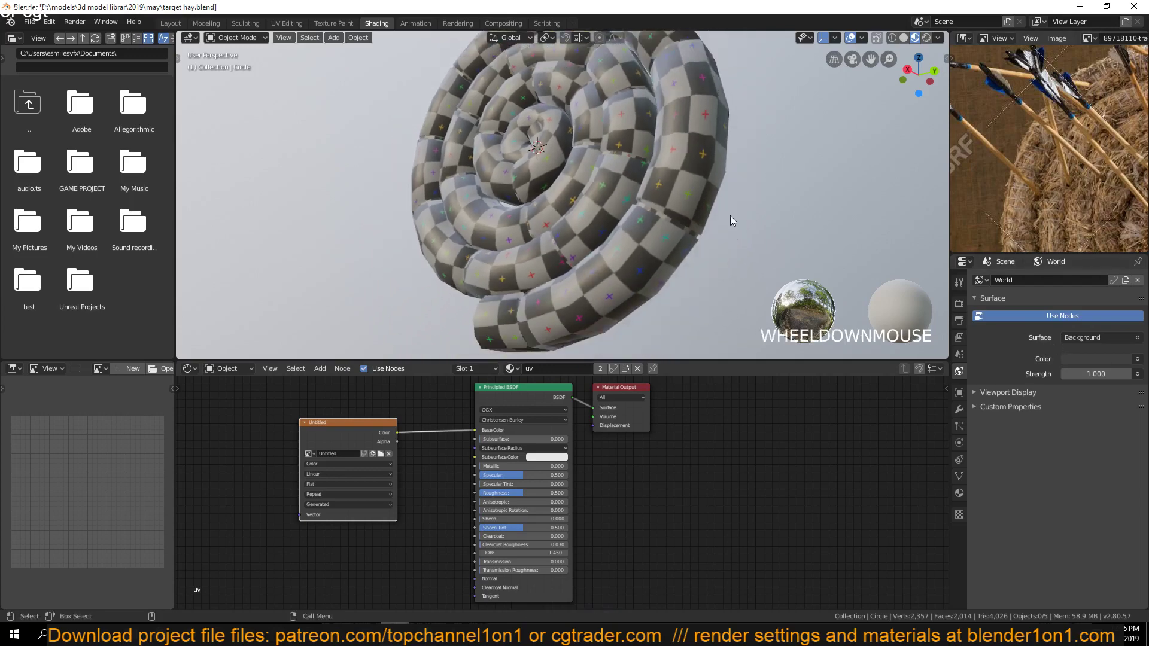
key(alt+Tab)
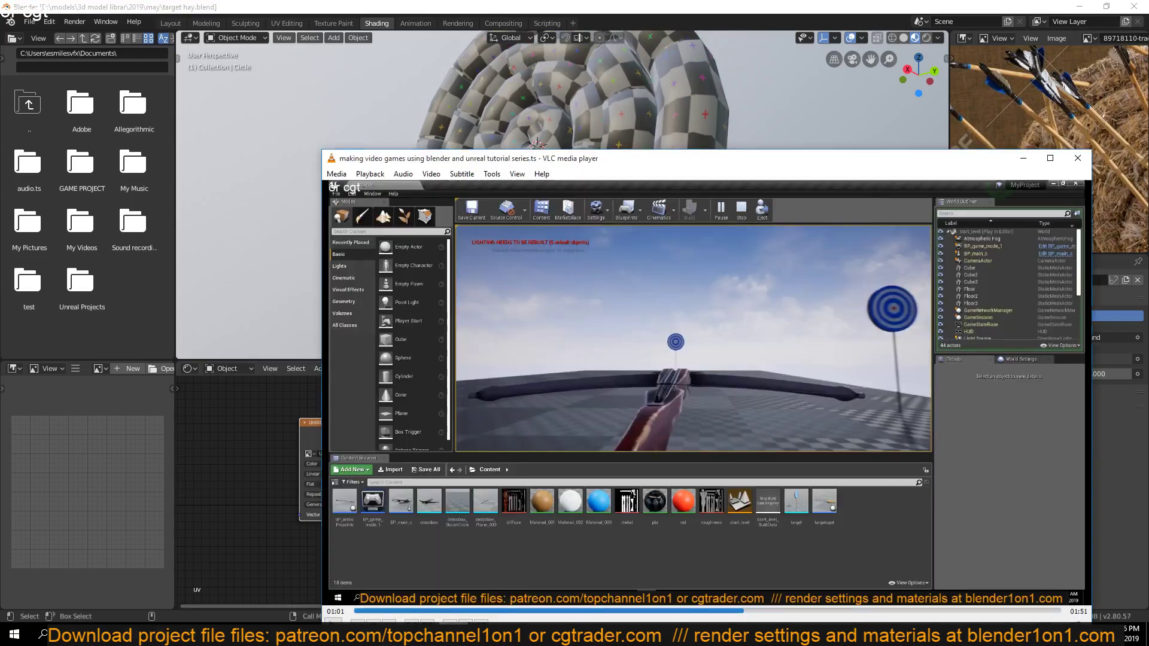